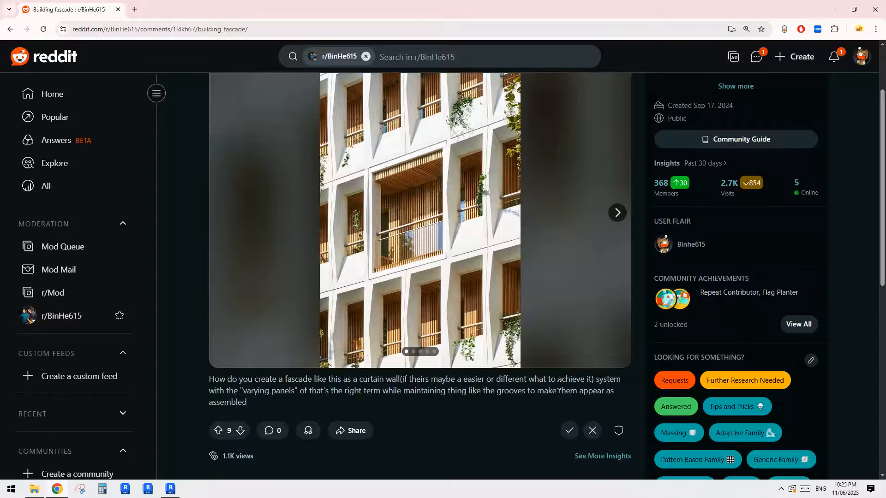
Step: Look through the Building fascade post's request text, facade photos and the two section drawings
scroll(505, 317, "up", 2)
left_click(618, 305)
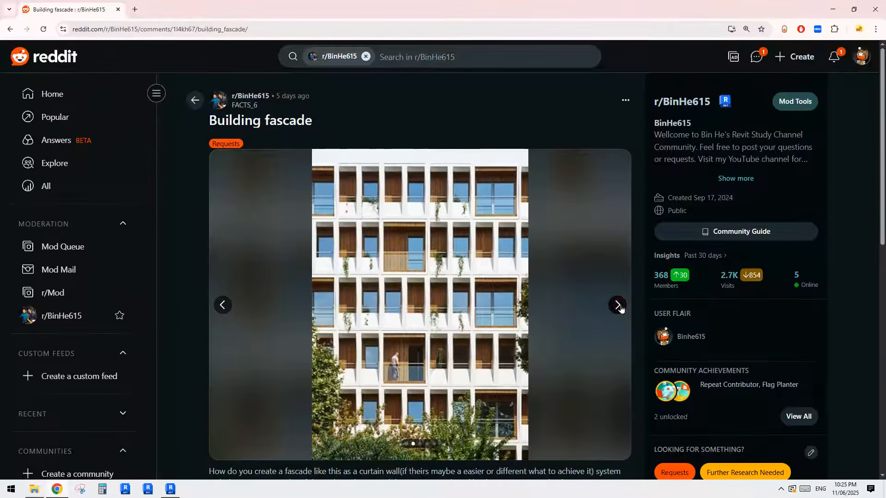
left_click(223, 305)
scroll(415, 323, "down", 2)
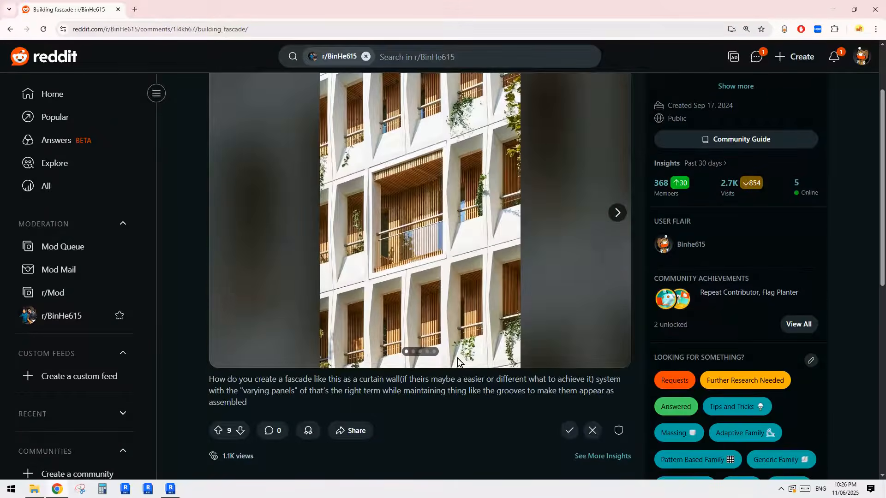
scroll(433, 267, "up", 2)
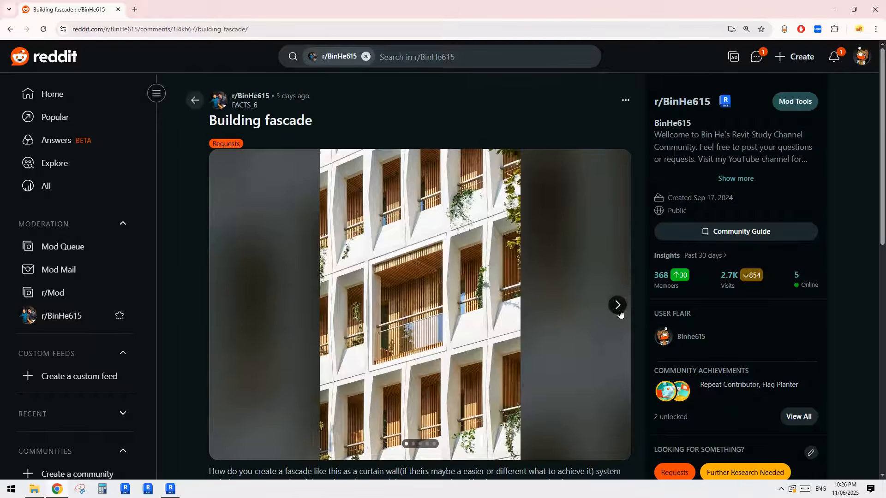
left_click(618, 305)
left_click(618, 305)
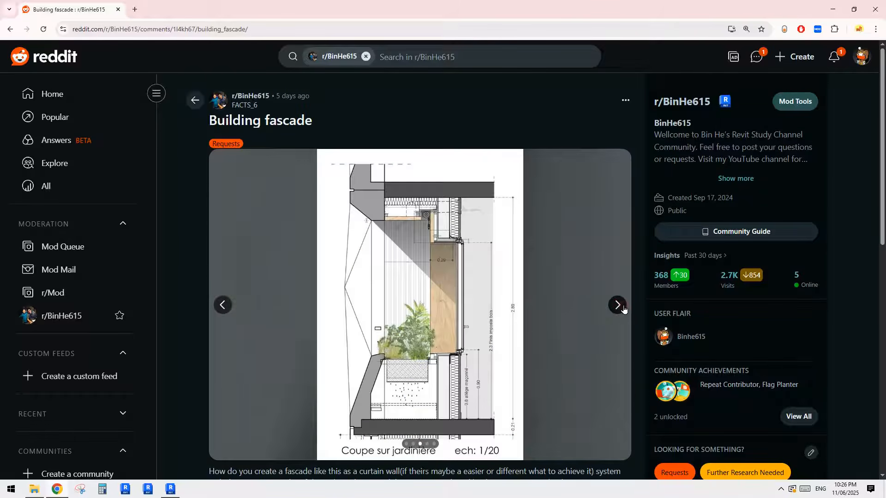
left_click(618, 306)
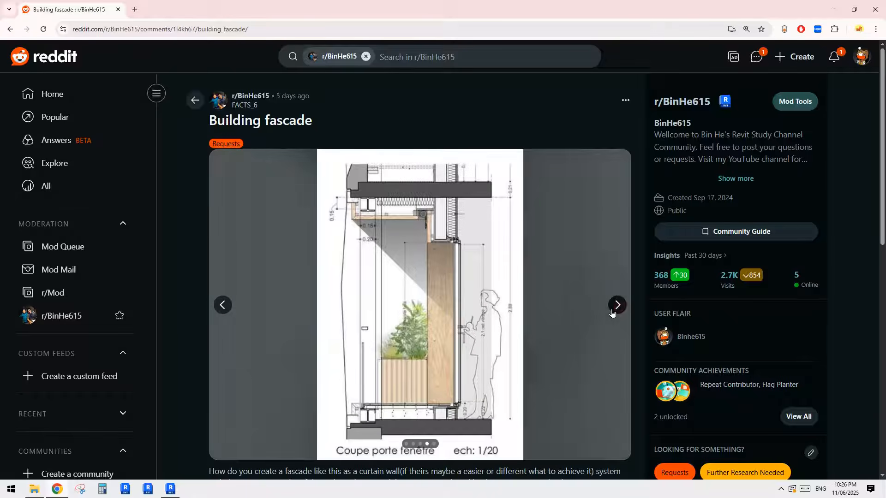
Step: Compare the planter section drawing (Coupe sur jardinière) with the frontal photo of the facade
left_click(222, 305)
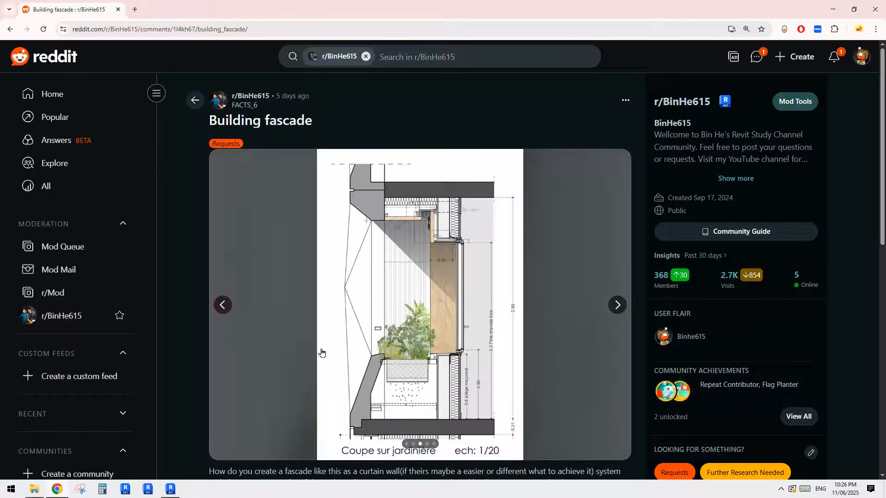
left_click(223, 305)
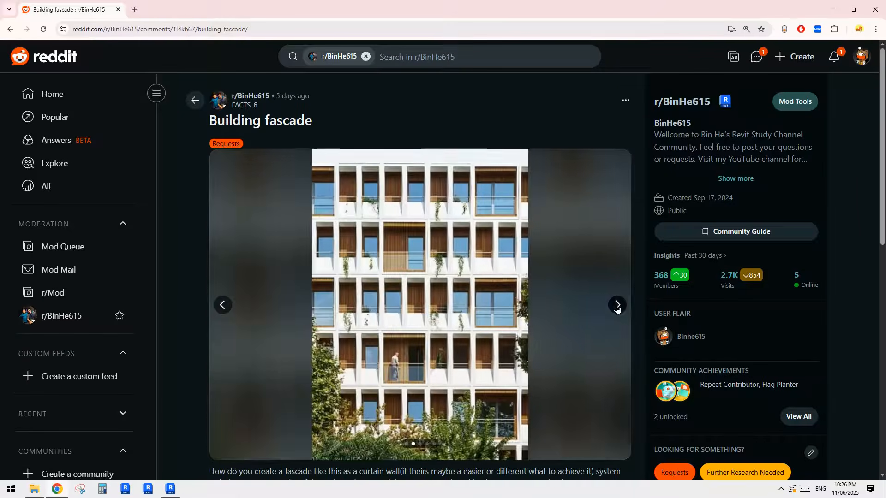
left_click(616, 306)
left_click(223, 305)
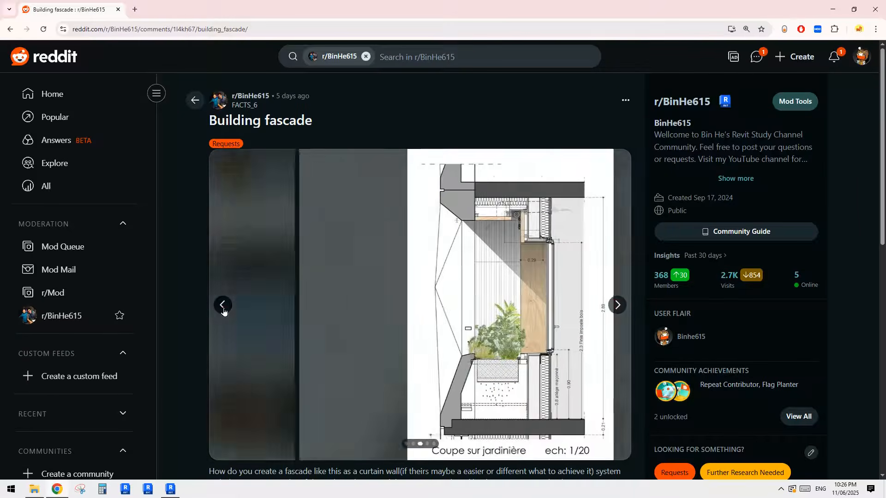
left_click(617, 305)
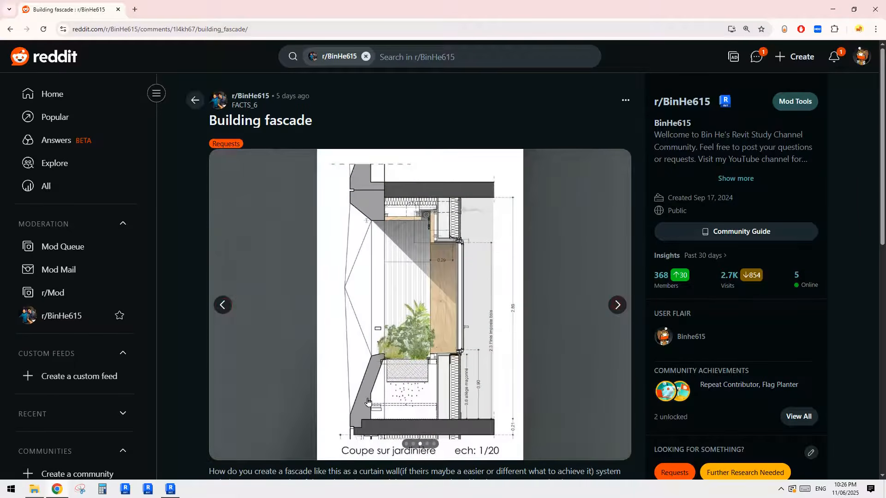
left_click(223, 305)
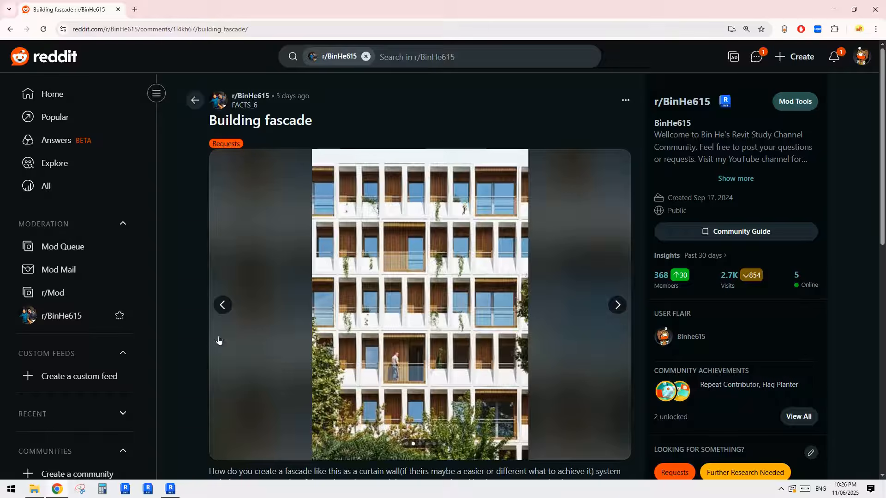
Step: Compare the angled close-up photo with the frontal facade photo to study how narrow and wide panels are arranged
left_click(223, 305)
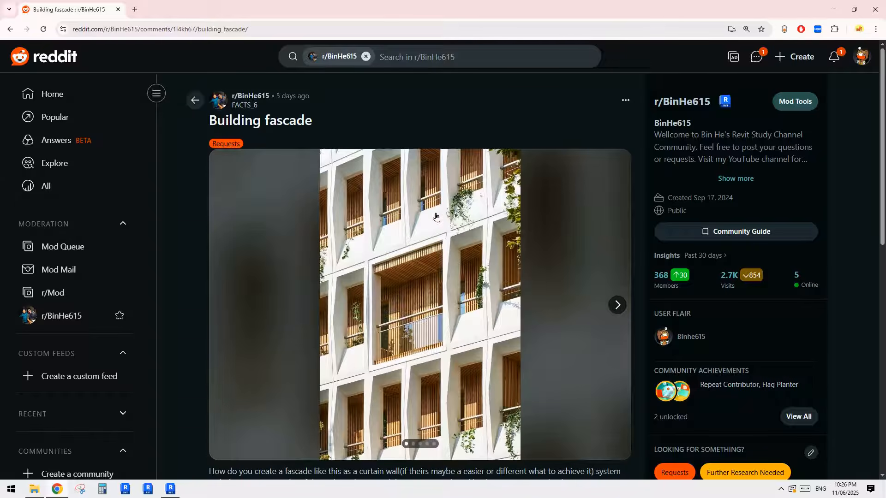
left_click(619, 306)
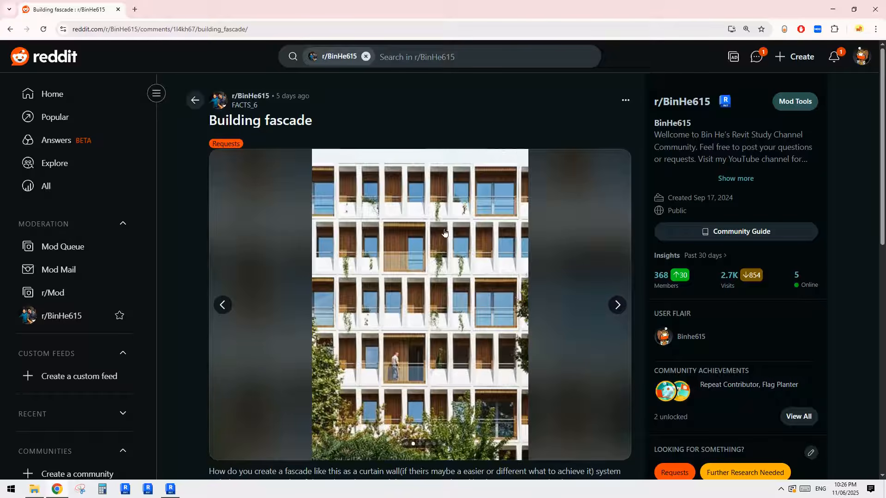
left_click(221, 307)
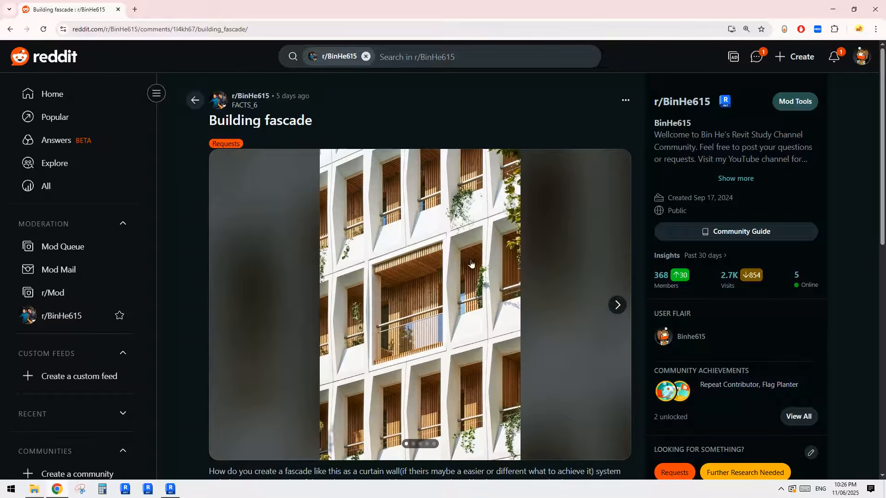
left_click(612, 301)
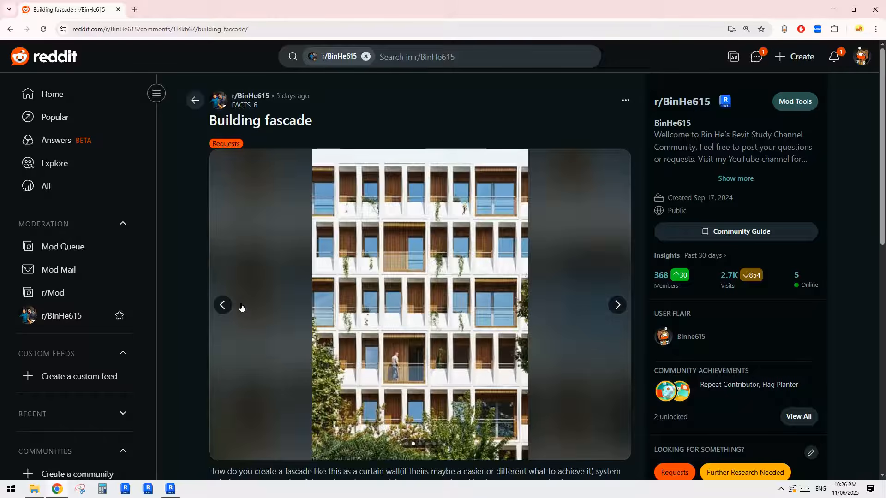
left_click(223, 304)
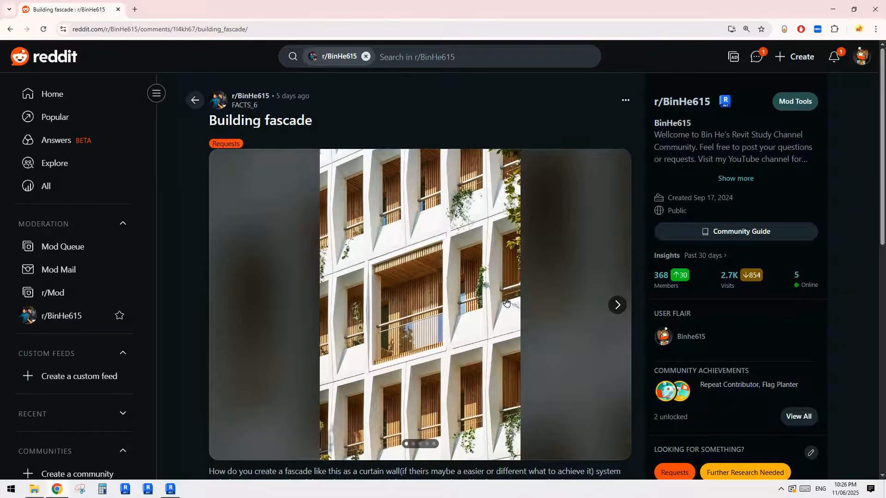
left_click(617, 304)
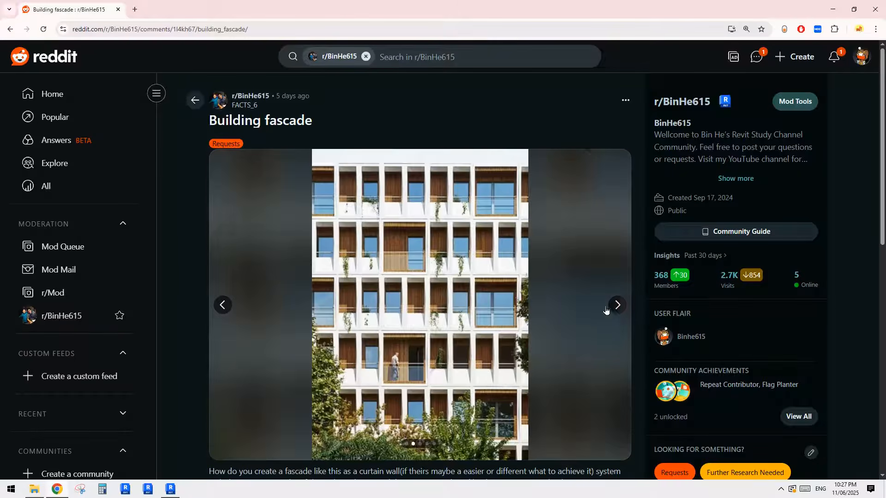
Step: Switch to Revit and examine the 3D curtain wall facade's arrangement of narrow panels and wide openings
left_click(171, 490)
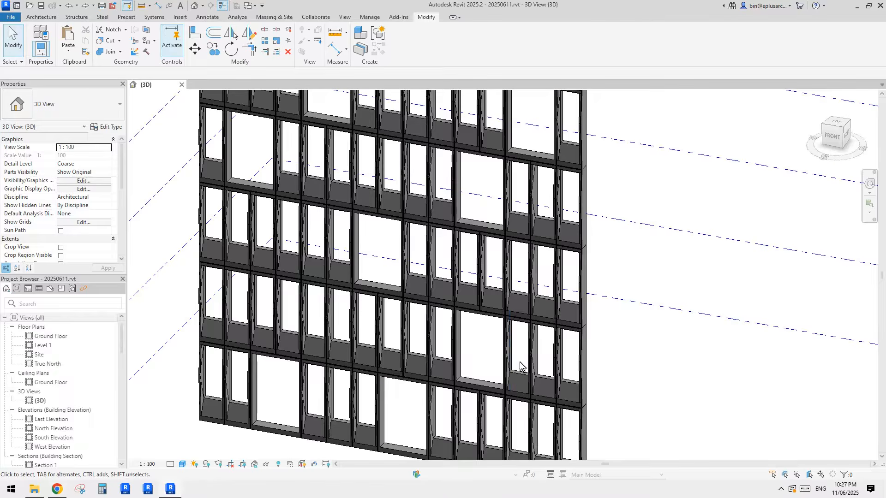
middle_click_drag(578, 362, 631, 371, "shift")
scroll(595, 323, "up", 5)
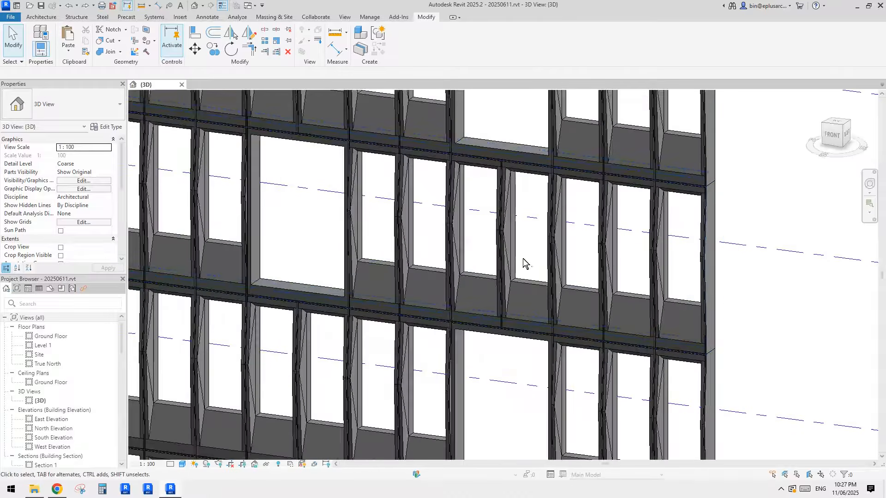
scroll(522, 258, "up", 3)
scroll(500, 298, "down", 5)
middle_click_drag(540, 294, 504, 330)
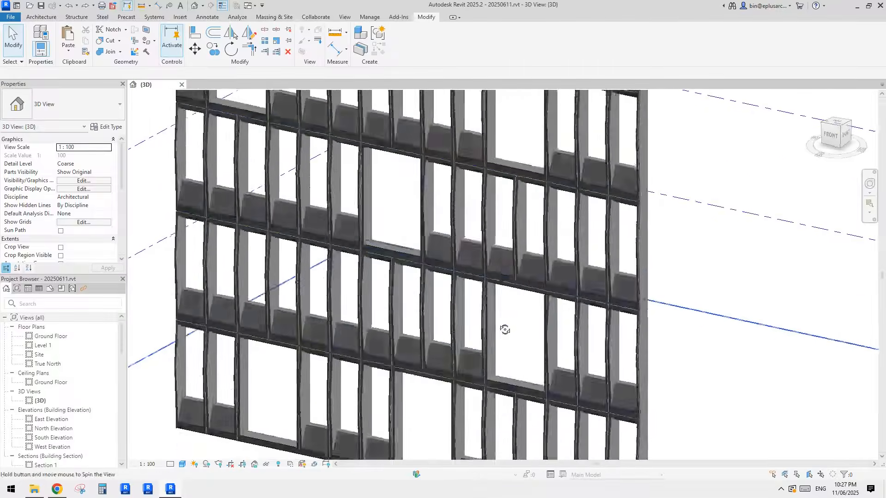
scroll(610, 306, "up", 3)
left_click(533, 197)
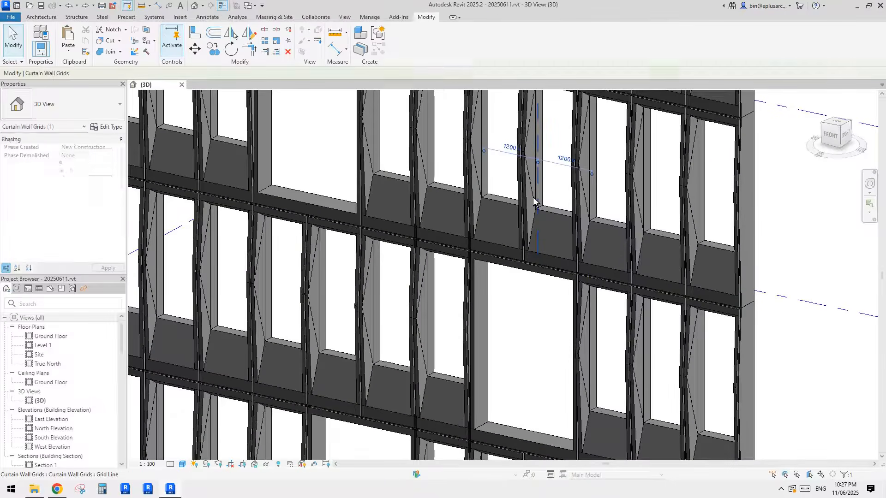
scroll(431, 295, "up", 2)
key("Escape")
middle_click_drag(449, 291, 506, 283)
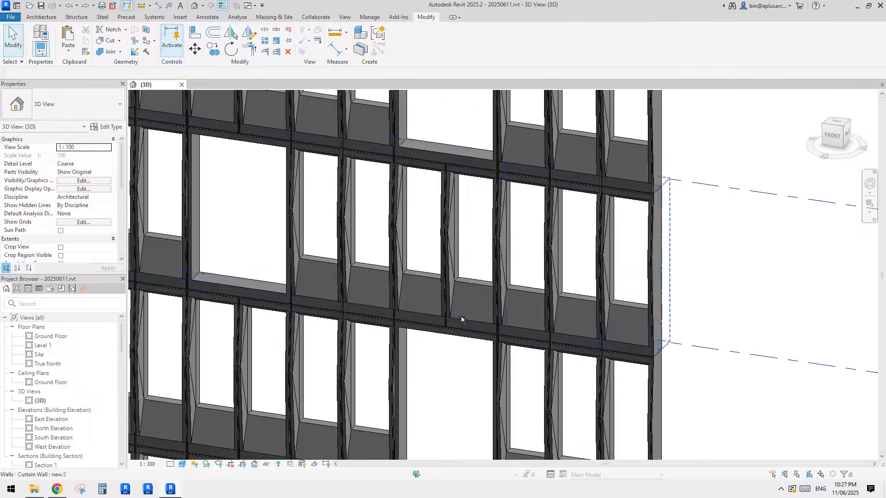
scroll(470, 273, "down", 3)
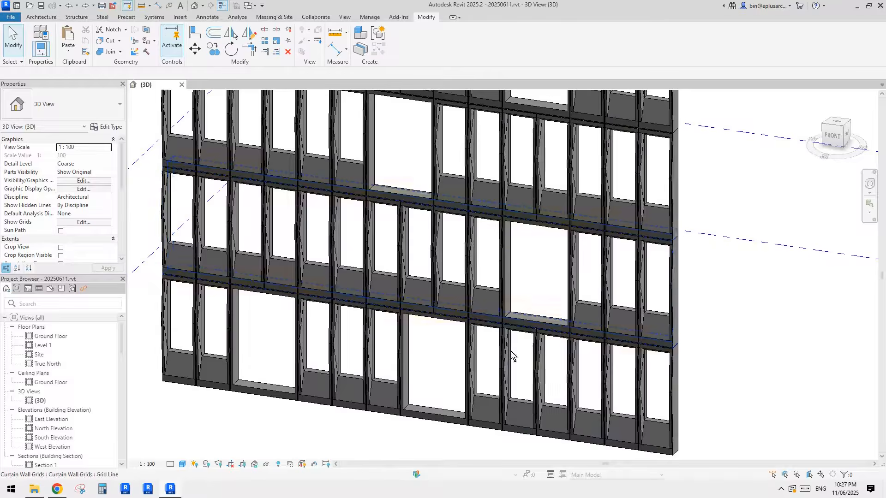
Step: Examine the folded side faces and the joints between neighbouring panels on the lowest storey up close
scroll(553, 369, "up", 6)
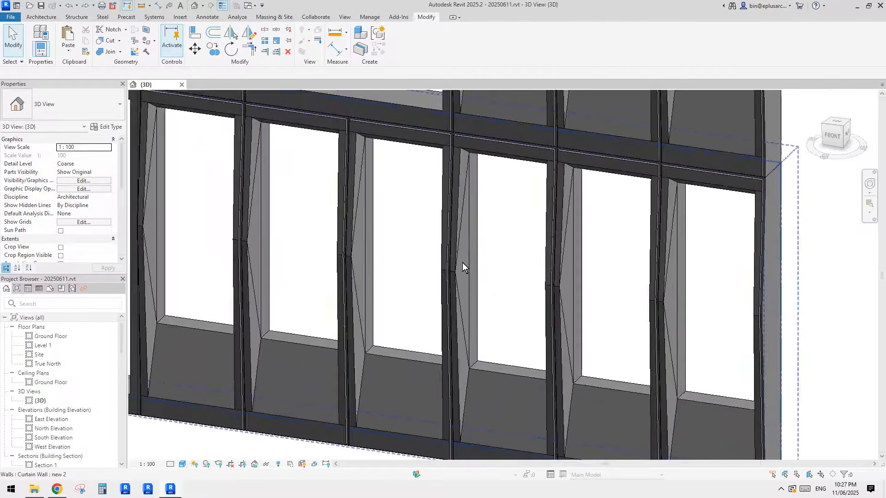
scroll(462, 263, "up", 5)
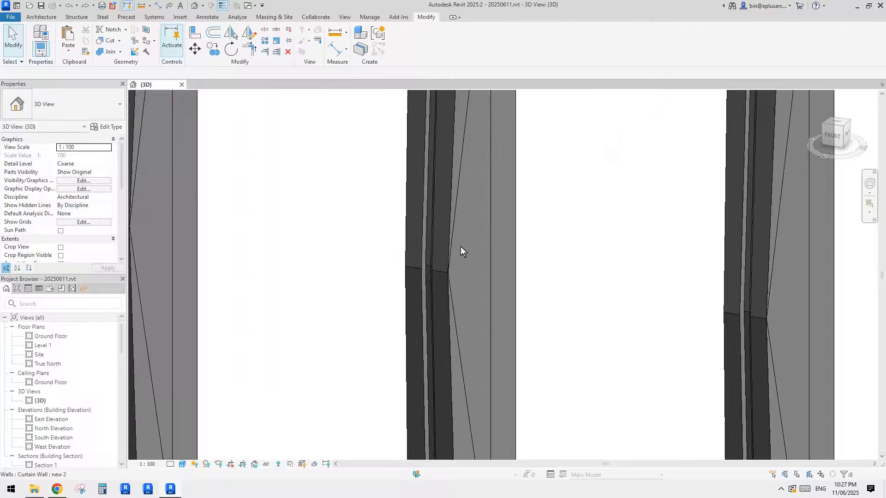
scroll(457, 286, "down", 6)
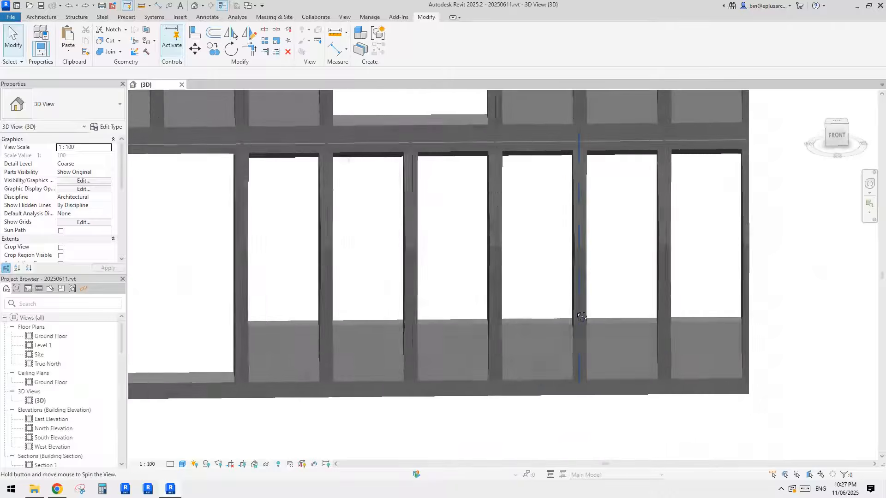
middle_click_drag(582, 317, 478, 296, "shift")
left_click(466, 258)
scroll(480, 292, "down", 4)
key("Escape")
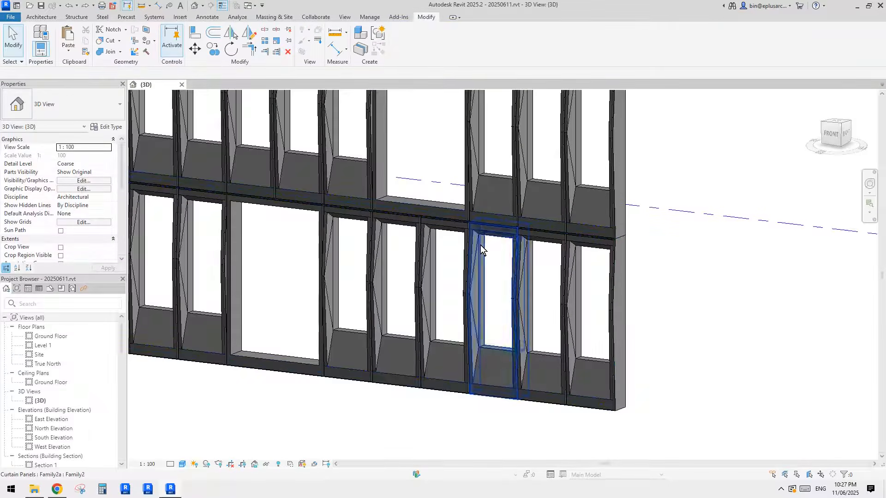
Step: Inspect the properties of one narrow ground-floor curtain panel and the spacing of a nearby vertical grid line
left_click(492, 226)
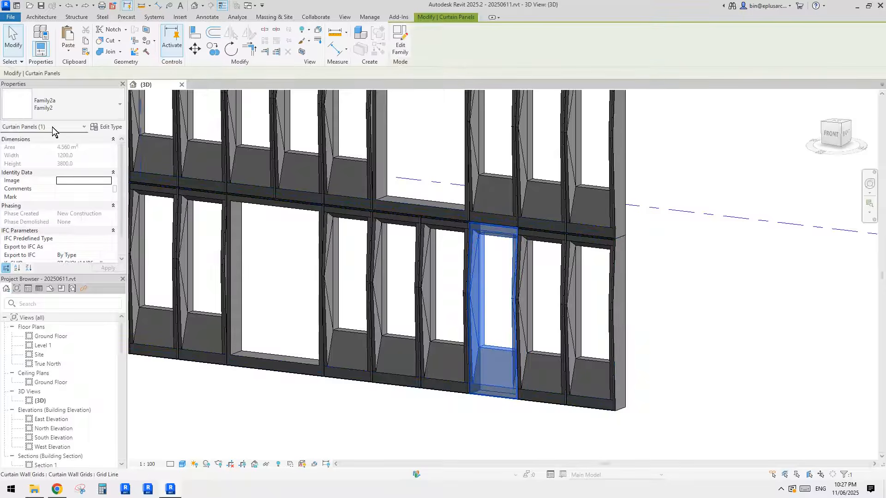
middle_click_drag(347, 232, 502, 300, "shift")
key("Escape")
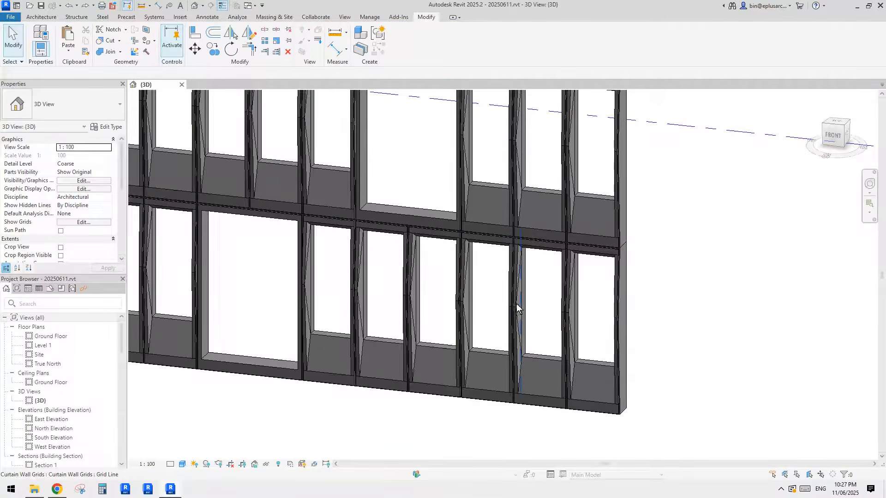
middle_click_drag(527, 230, 521, 286, "shift")
left_click(526, 300)
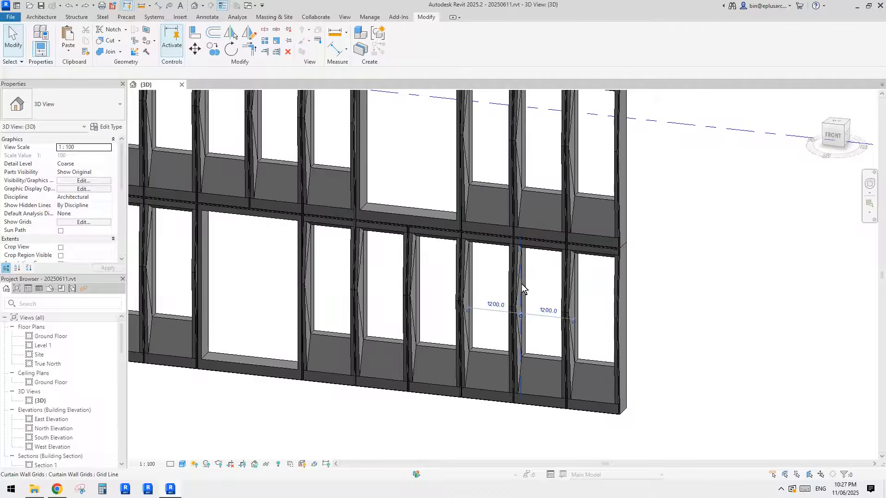
Step: Review the ground-floor curtain wall's type properties, checking its vertical and horizontal grid layouts, without changing them
left_click(621, 304)
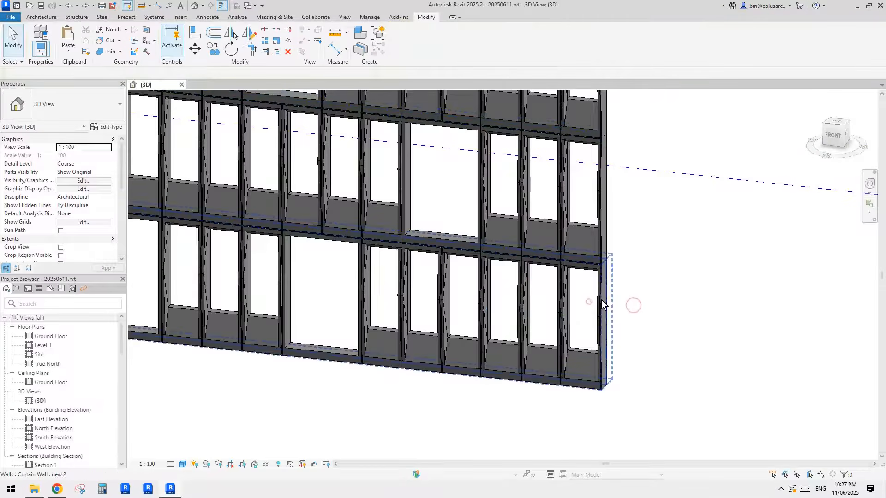
left_click(589, 301)
left_click(106, 126)
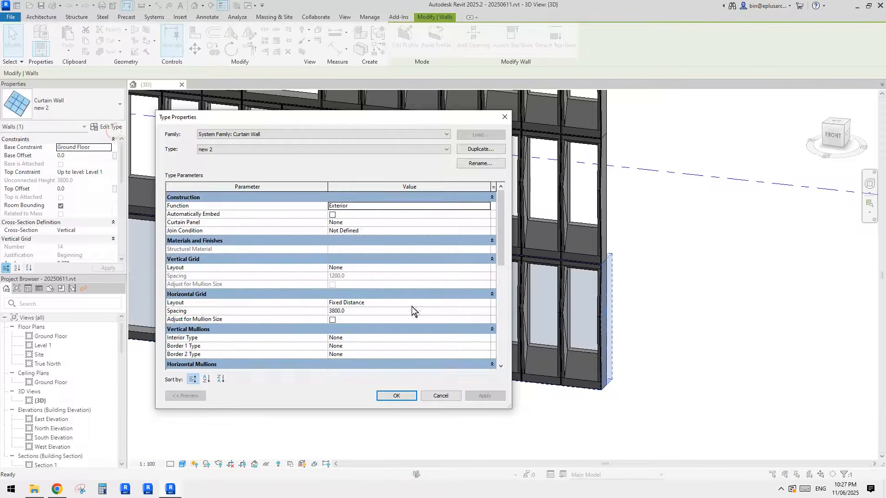
scroll(392, 307, "down", 1)
scroll(351, 279, "up", 2)
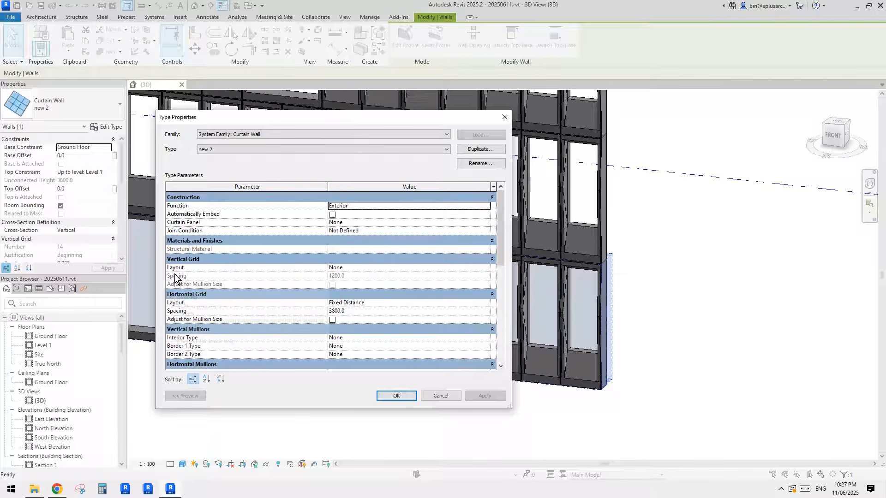
left_click(505, 117)
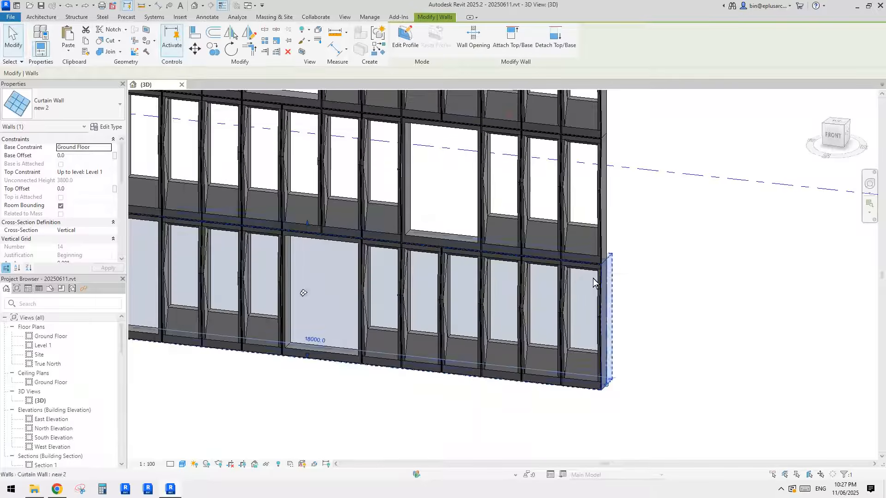
left_click(107, 126)
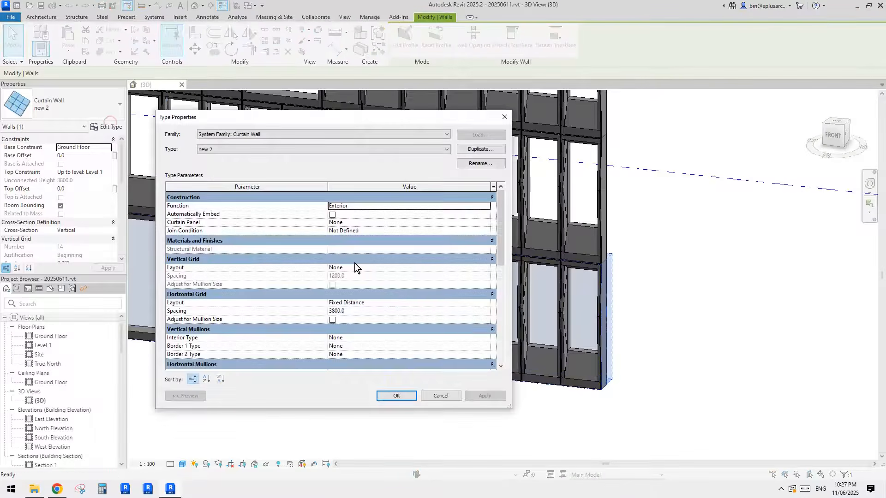
left_click(504, 117)
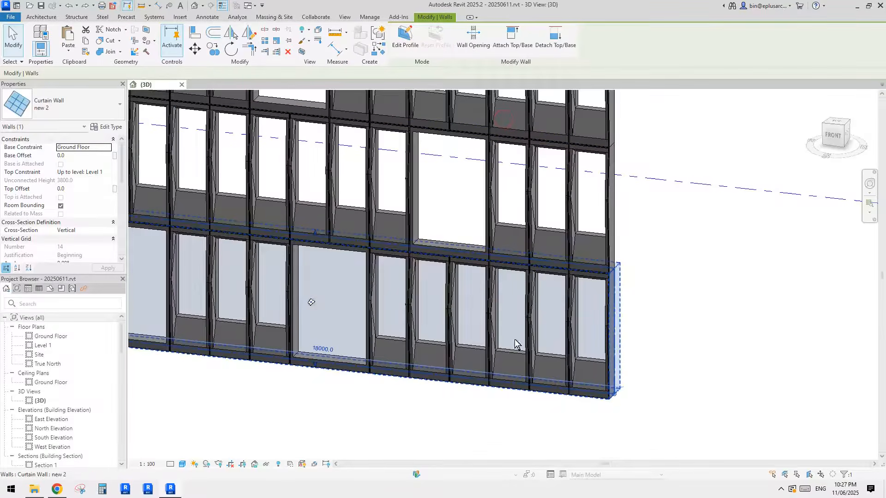
Step: Delete the two vertical grid lines between the neighbouring narrow ground-floor panels to merge three bays into one
scroll(503, 359, "up", 3)
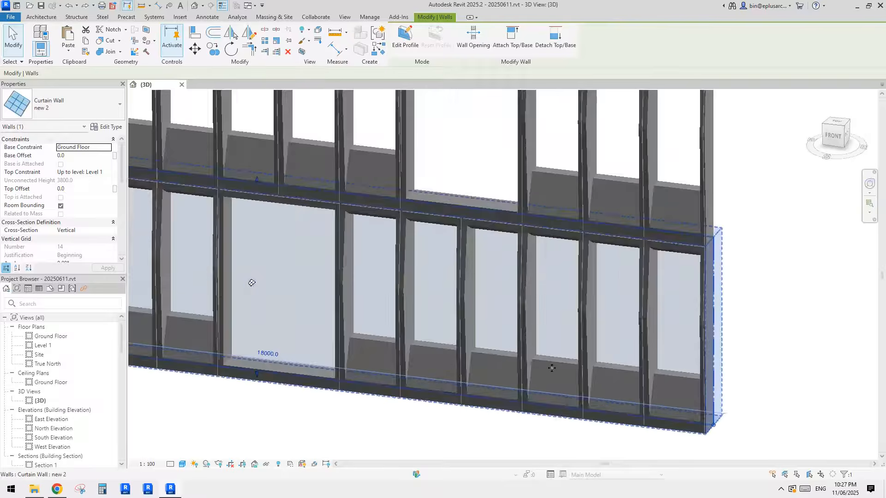
key("Escape")
left_click(525, 320)
middle_click_drag(567, 340, 557, 348)
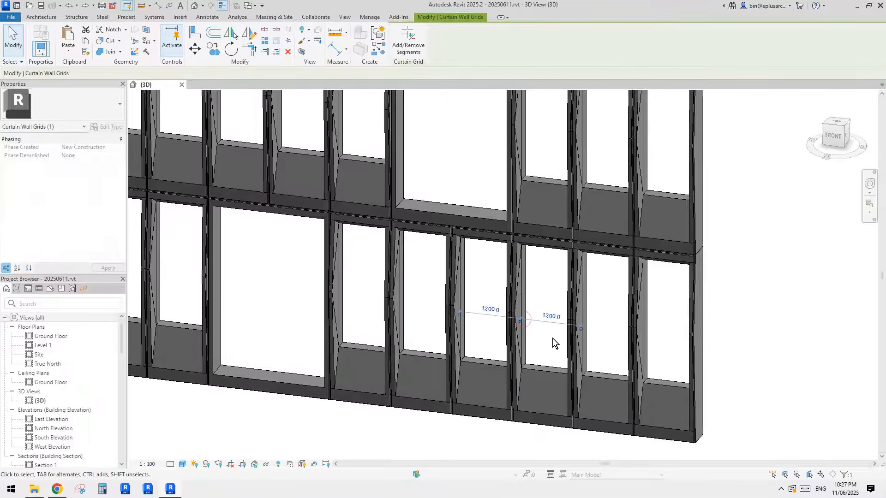
key("Delete")
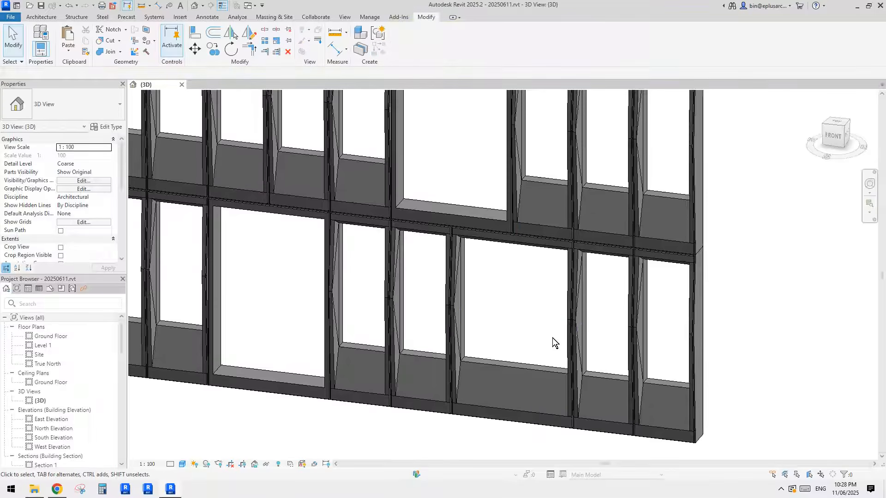
left_click(455, 301)
key("Delete")
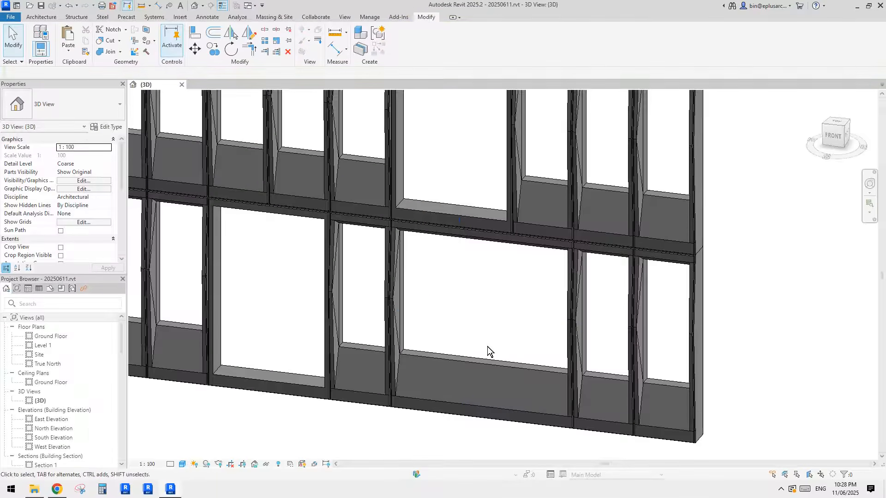
Step: Place a vertical curtain grid line through all segments at two-thirds of the merged ground-floor panel's width
middle_click_drag(504, 381, 507, 373)
left_click(44, 17)
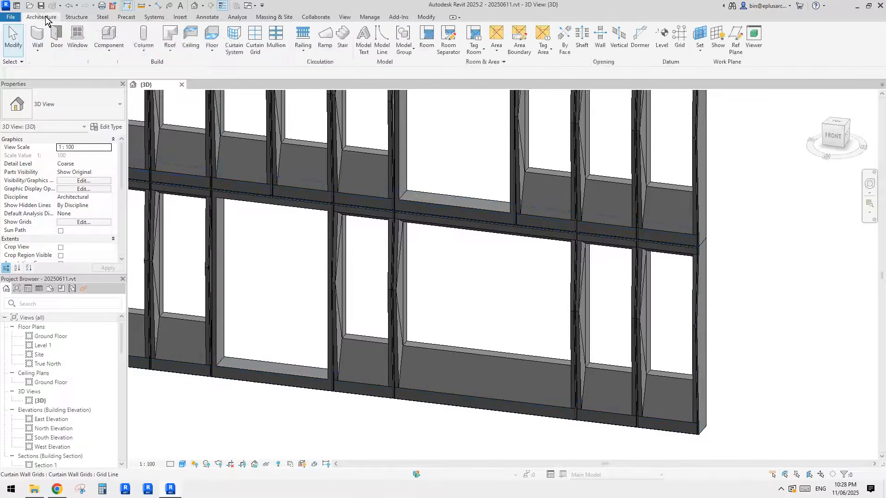
left_click(255, 39)
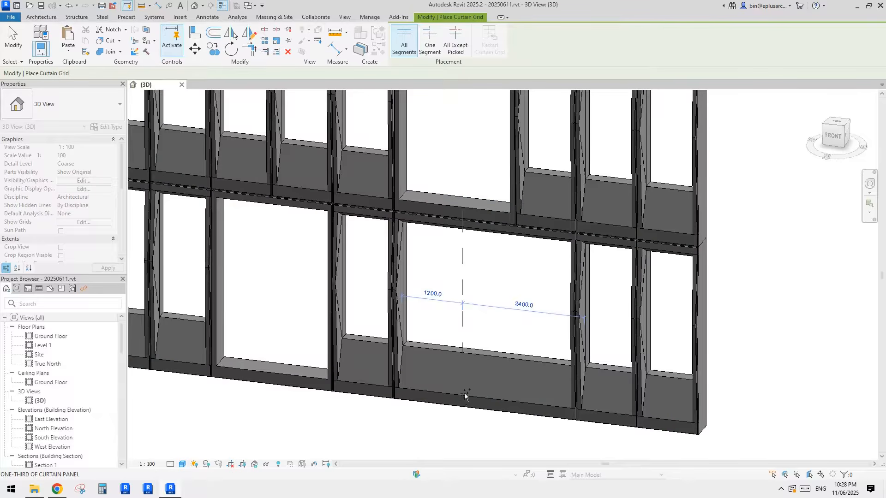
left_click(512, 413)
key("Escape")
key("Escape")
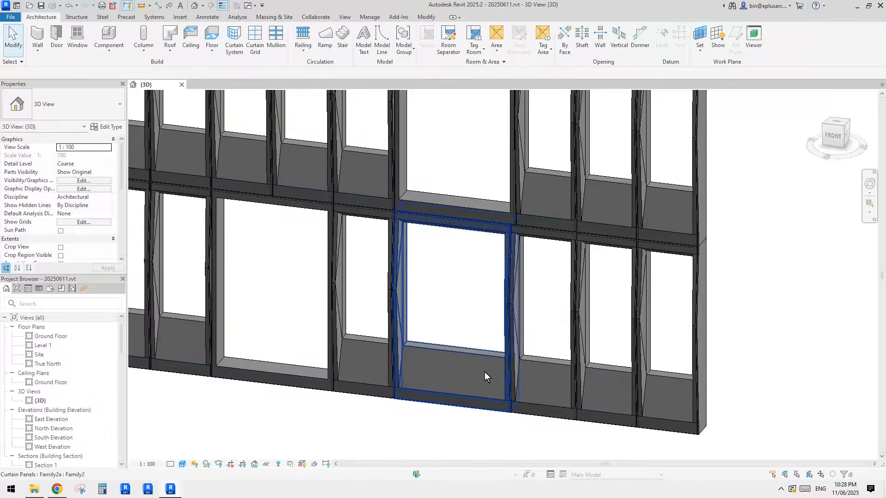
Step: Examine the regridded ground-floor panel, the folded joints between storeys and the overall facade from several angles
left_click(485, 372)
middle_click_drag(502, 383, 538, 253, "shift")
key("Escape")
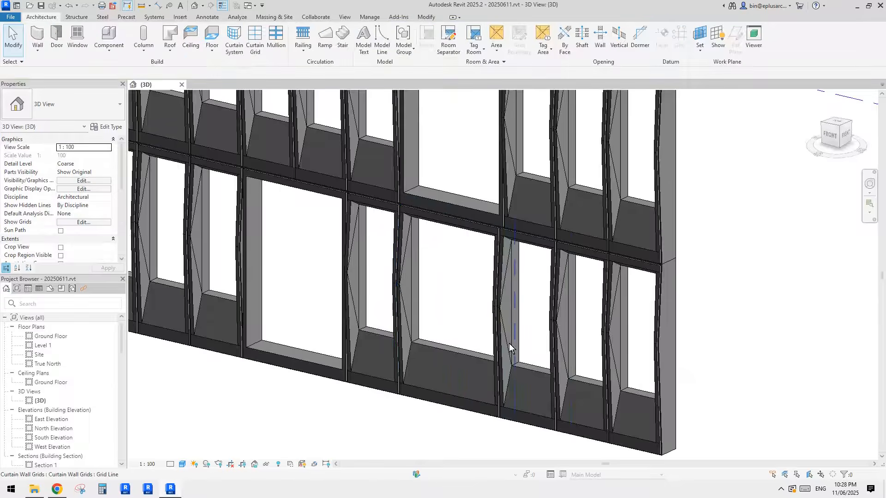
middle_click_drag(509, 340, 588, 416, "shift")
scroll(656, 201, "up", 7)
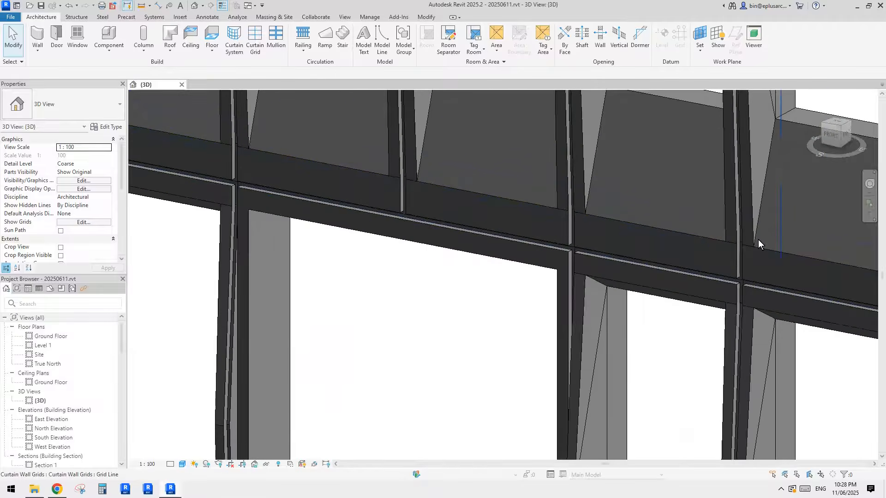
scroll(632, 272, "down", 10)
middle_click_drag(604, 279, 398, 320)
scroll(575, 299, "up", 5)
Step: Close the project without saving changes and create a new family from the Metric Generic Model template
left_click(182, 85)
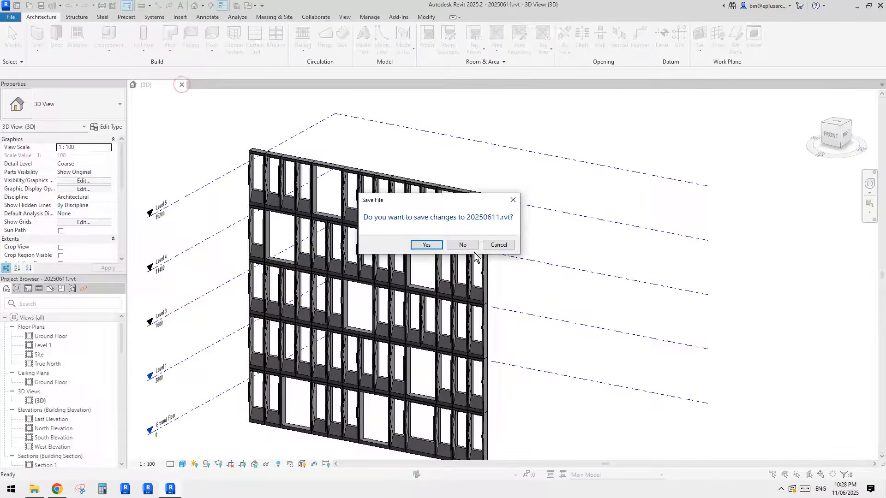
left_click(463, 245)
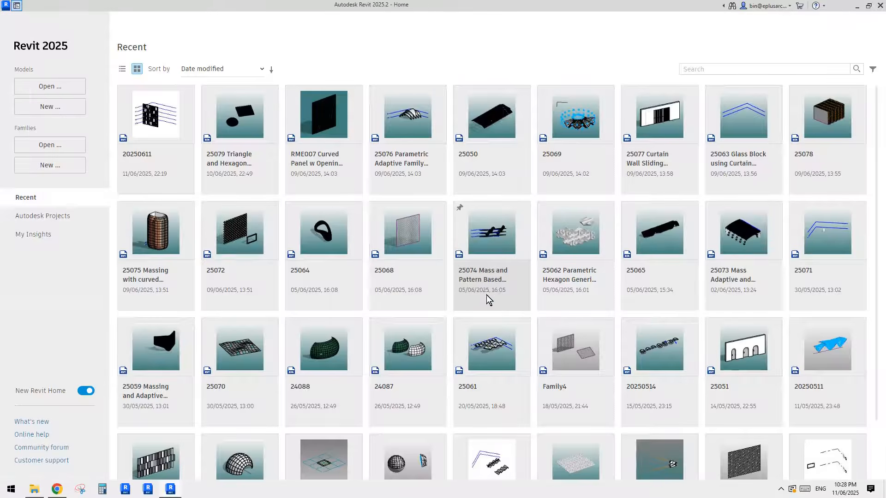
left_click(50, 165)
left_click(551, 233)
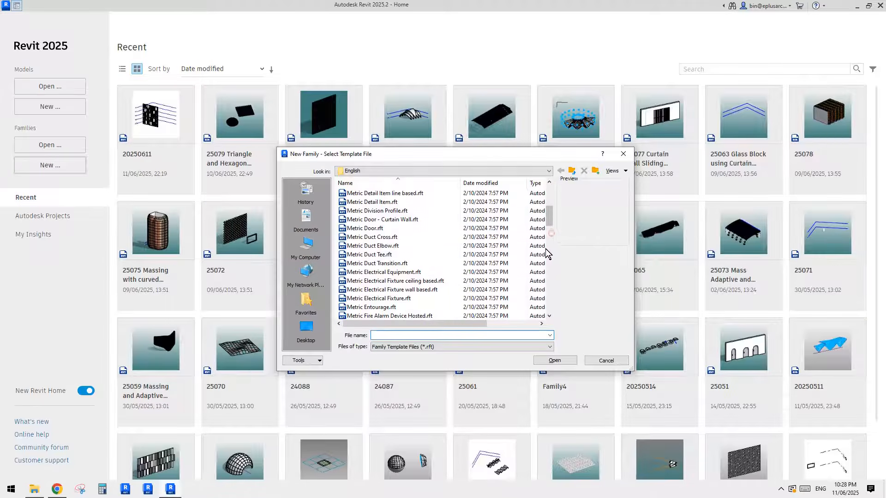
left_click(549, 237)
left_click(549, 213)
left_click(549, 209)
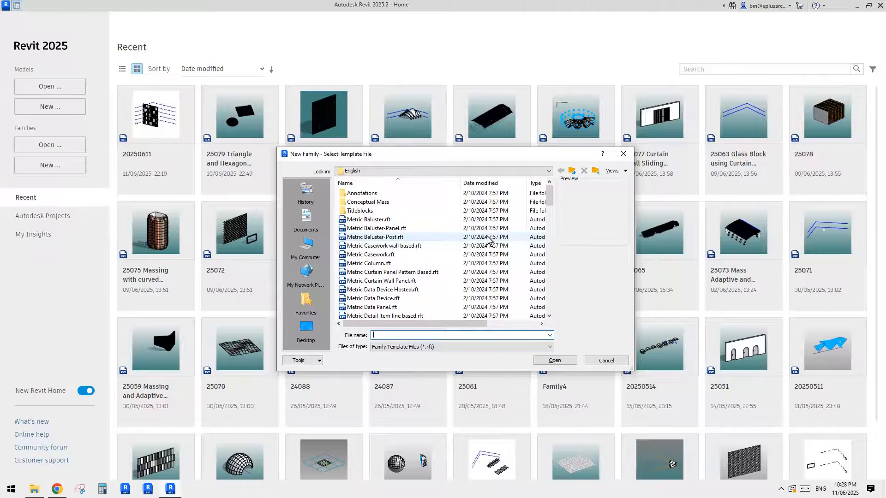
scroll(462, 254, "down", 9)
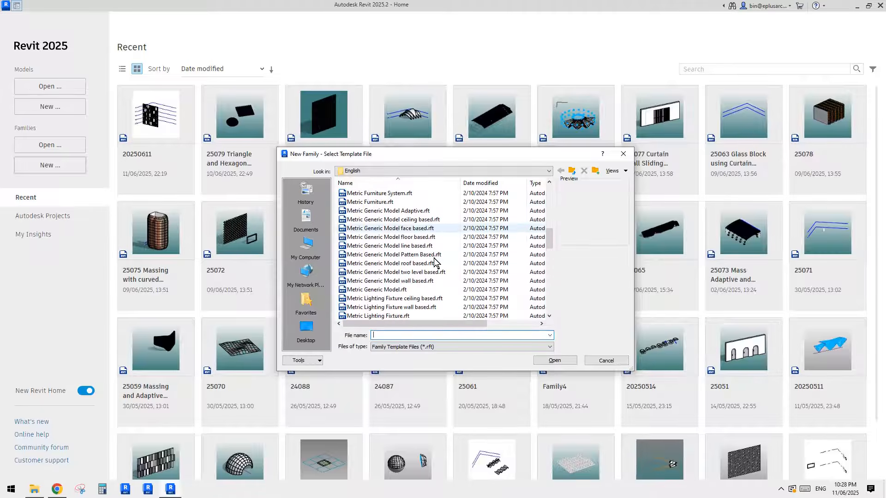
left_click(395, 290)
key("Return")
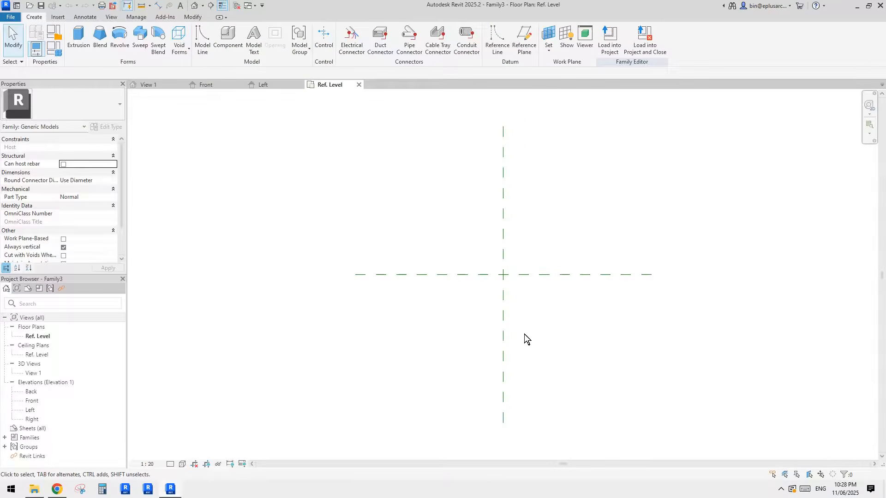
middle_click_drag(516, 289, 468, 293)
middle_click_drag(456, 330, 437, 335)
middle_click_drag(418, 306, 409, 316)
key("r")
key("p")
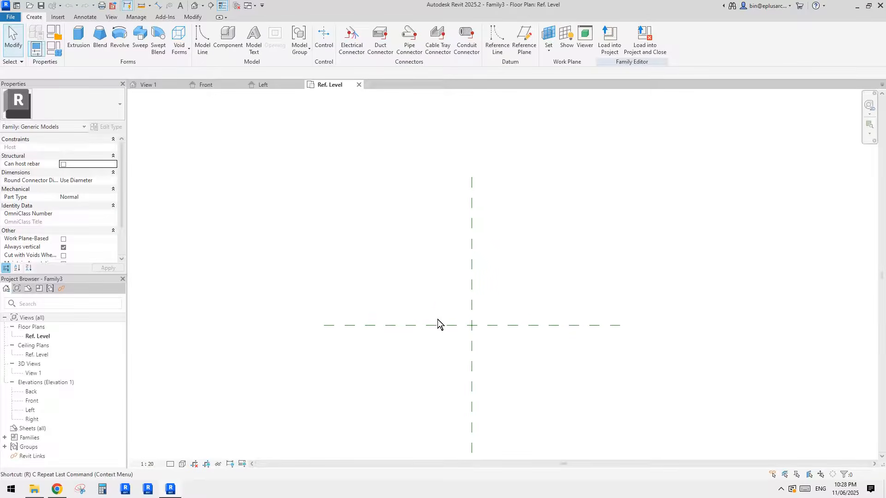
key("Escape")
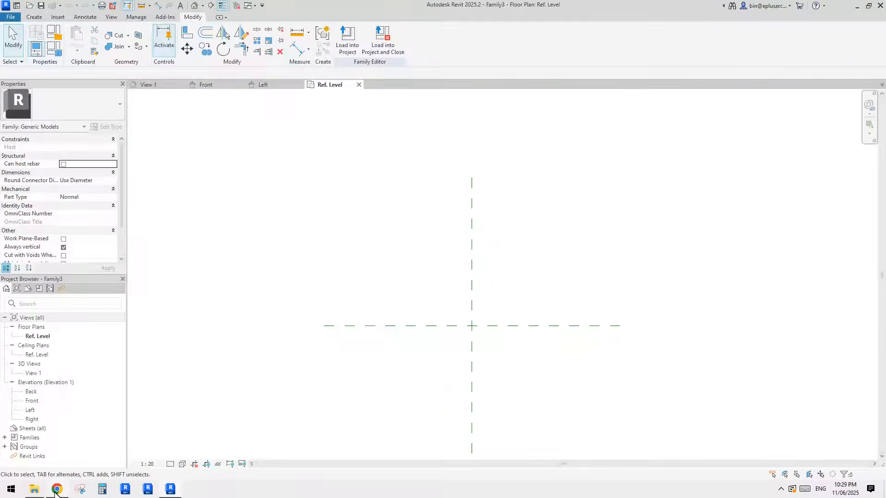
Step: Switch to the Reddit post in Chrome and view the facade's section drawing and close-up photo
left_click(56, 490)
left_click(617, 305)
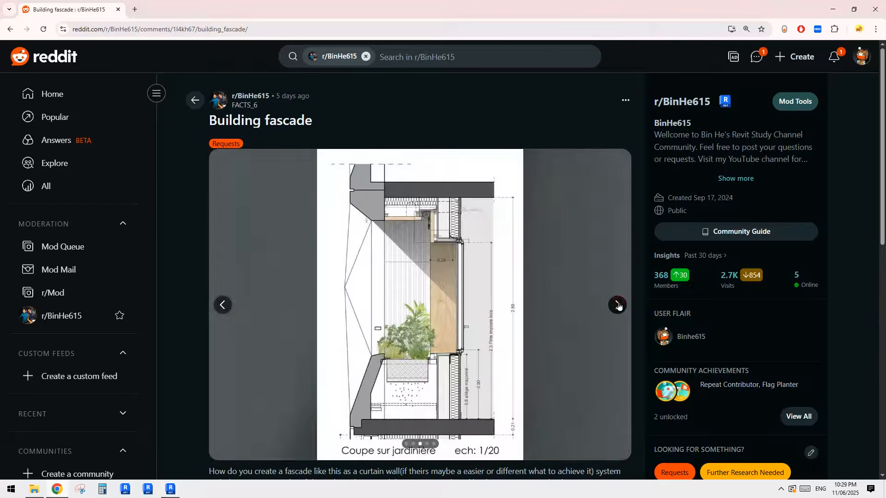
left_click(222, 305)
left_click(222, 305)
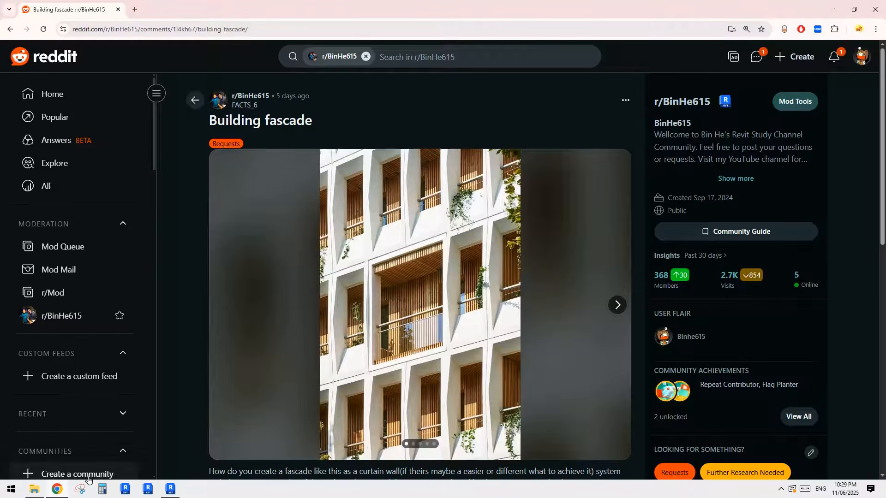
Step: Capture the wide balcony opening and neighbouring narrow windows from the close-up facade photo with Snipping Tool
left_click(80, 489)
left_click(603, 342)
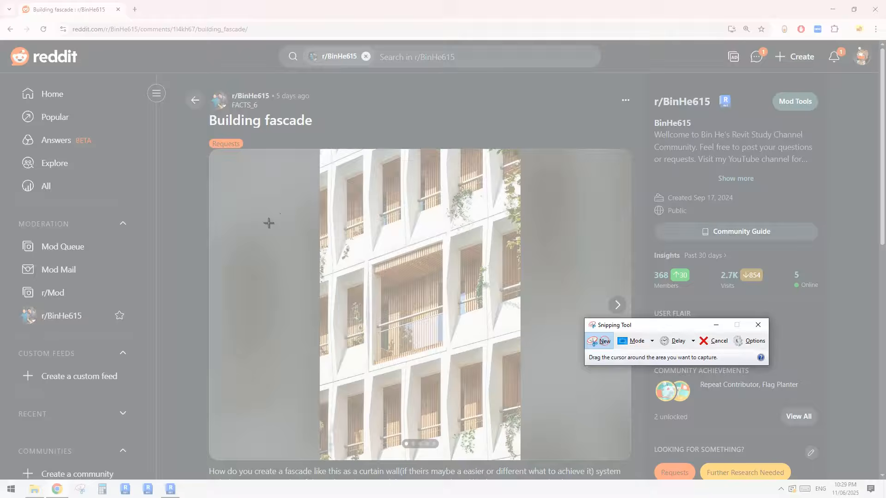
left_click_drag(245, 216, 458, 434)
left_click_drag(439, 434, 439, 435)
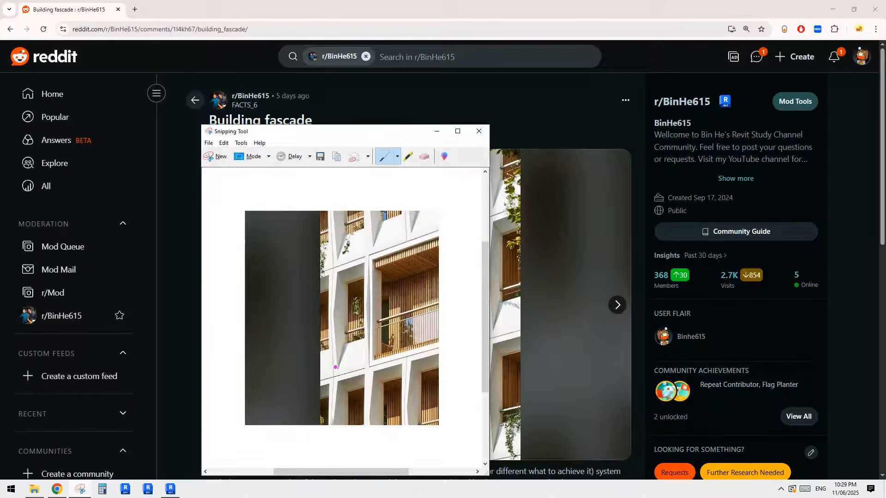
left_click(620, 311)
left_click(857, 50)
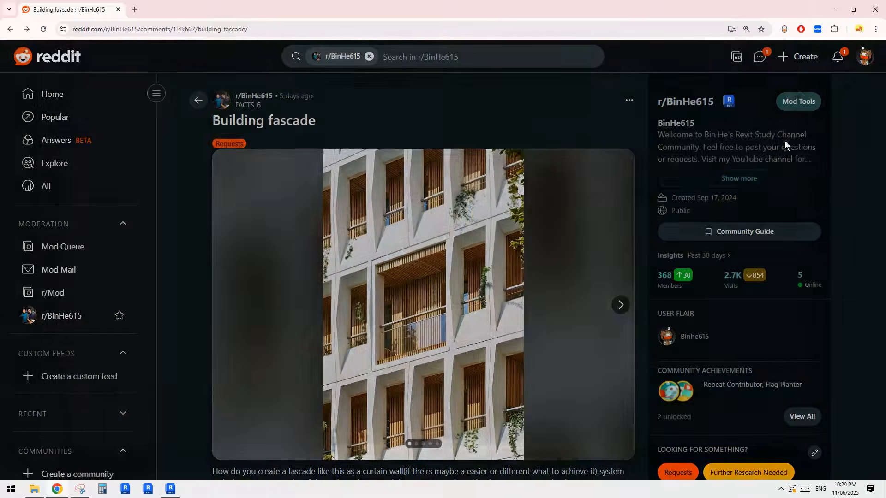
Step: Examine the section drawing's upper and lower panel profiles against the two facade photos
left_click(617, 306)
left_click(617, 306)
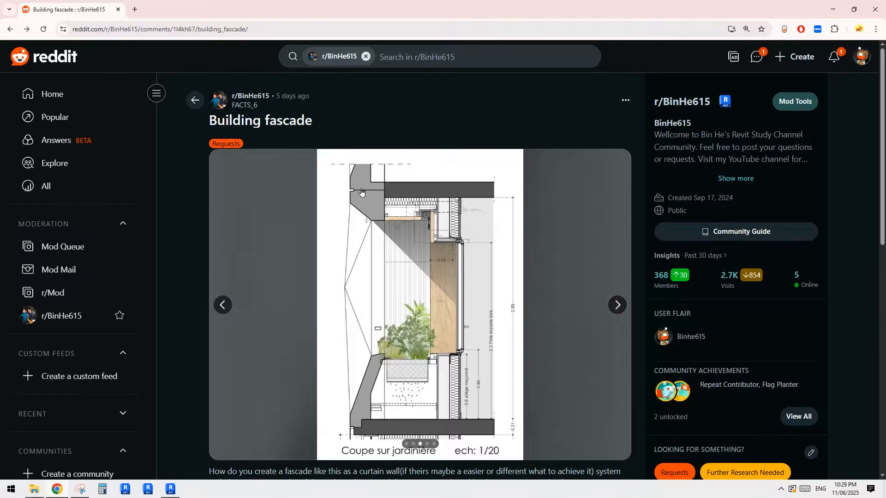
left_click(222, 307)
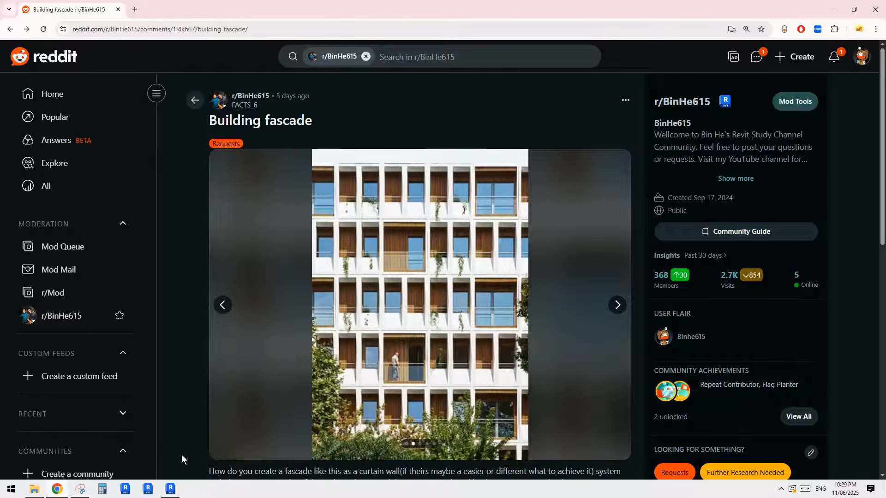
left_click(222, 307)
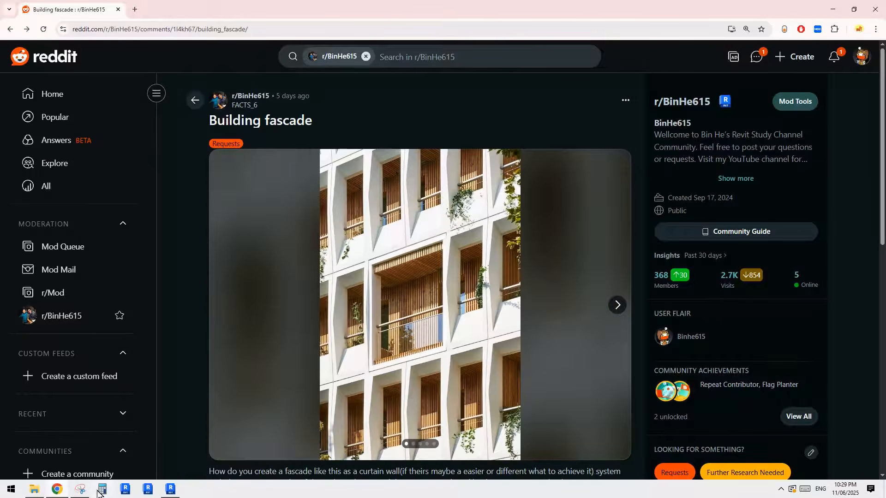
Step: Annotate the Snipping Tool capture with an arrow at the balcony's side edge and outlines around the narrow panel's top, bottom and folded side faces
left_click(81, 490)
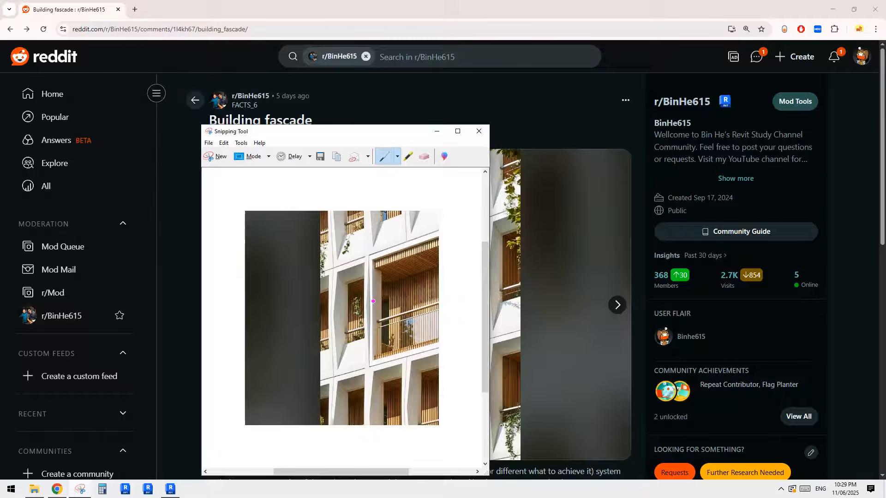
mouse_move(416, 282)
left_mouse_down()
mouse_move(376, 296)
mouse_move(408, 303)
left_mouse_up()
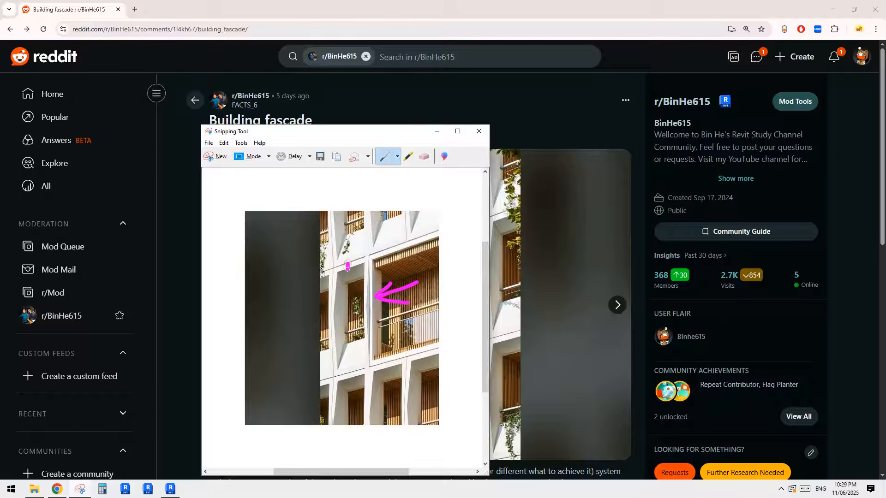
left_click_drag(347, 268, 354, 278)
left_click_drag(356, 341, 357, 363)
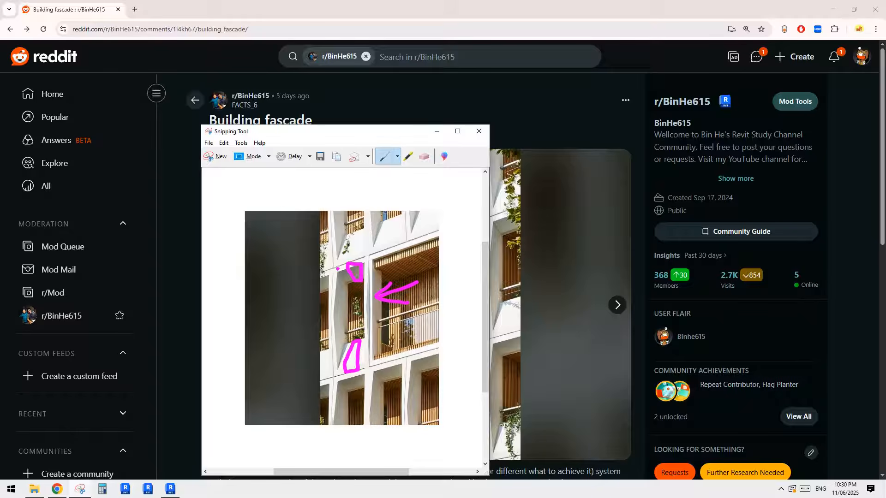
mouse_move(338, 268)
left_mouse_down()
mouse_move(337, 365)
mouse_move(321, 378)
left_mouse_up()
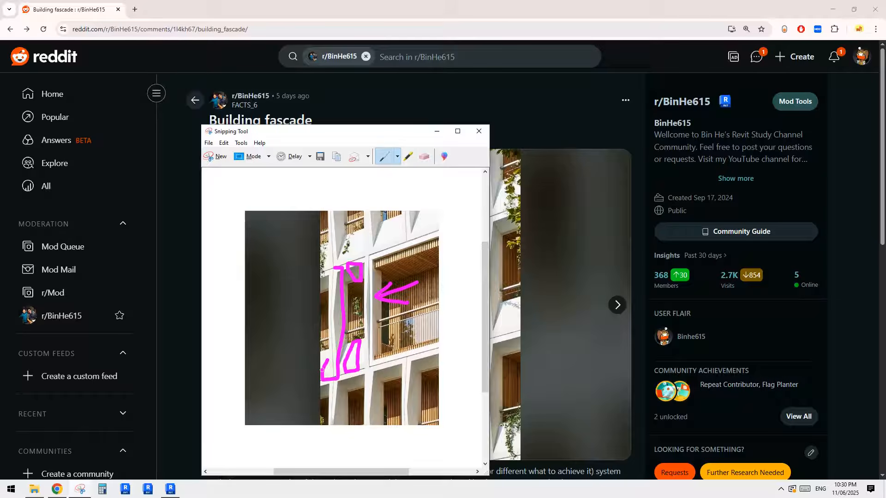
mouse_move(321, 367)
left_mouse_down()
mouse_move(312, 322)
mouse_move(334, 272)
left_mouse_up()
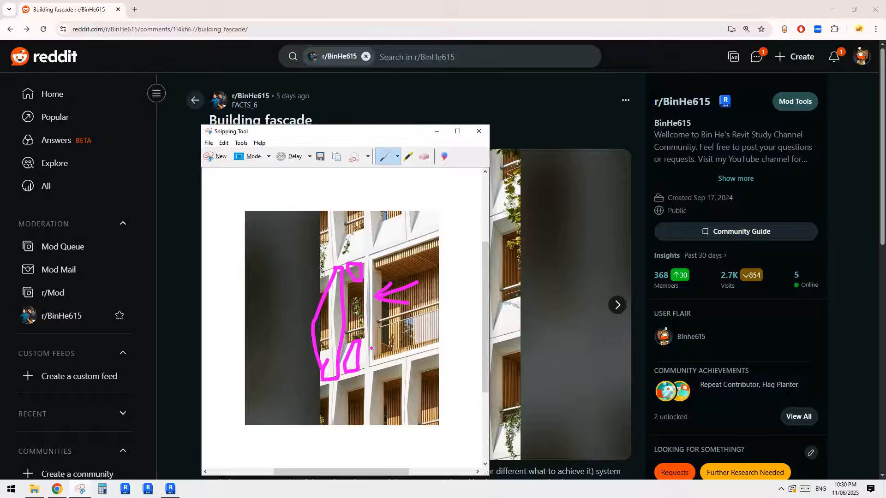
left_click_drag(375, 367, 366, 330)
left_click(555, 122)
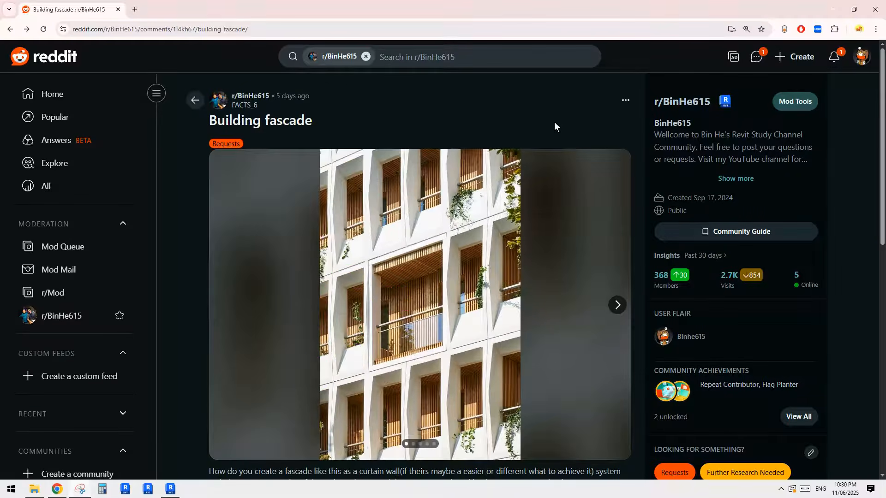
Step: Compare the facade's panel rhythm in both photos with the folded side profile in the section drawing
left_click(617, 305)
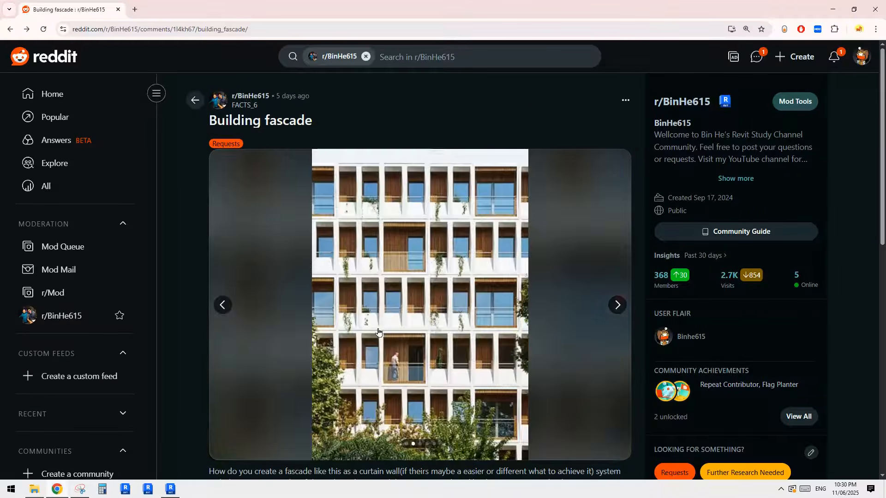
left_click(224, 306)
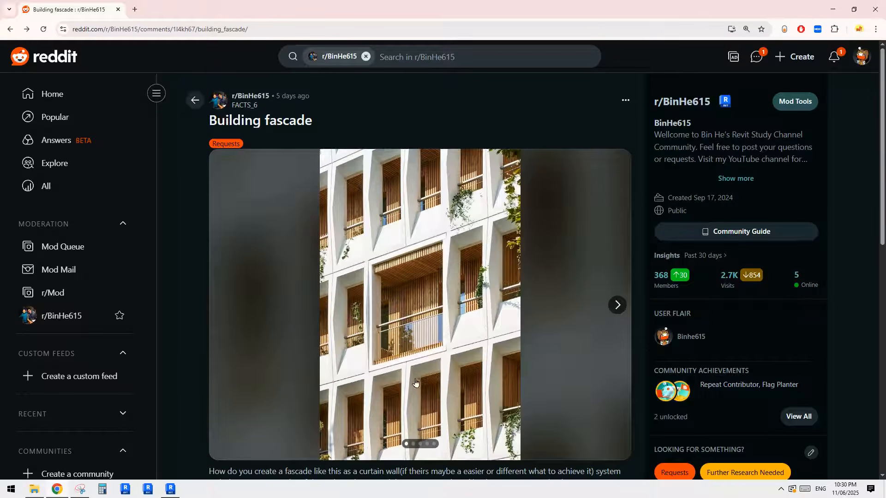
left_click(617, 304)
left_click(616, 305)
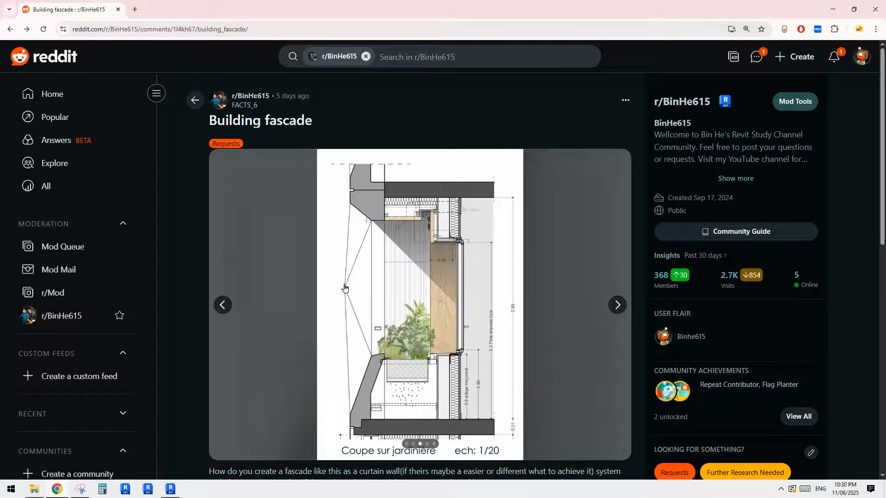
left_click(219, 312)
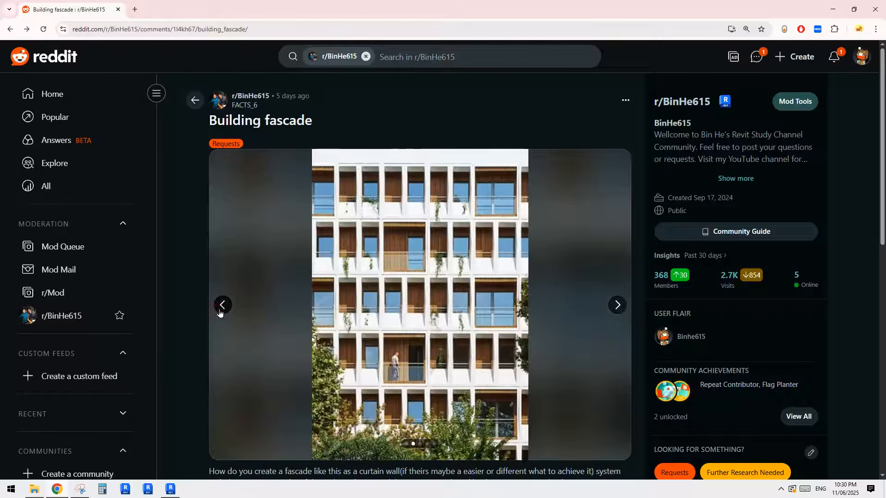
Step: Switch to the Revit family and draw a vertical reference plane about 930 mm left of the centre plane in the Ref. Level plan
left_click(219, 312)
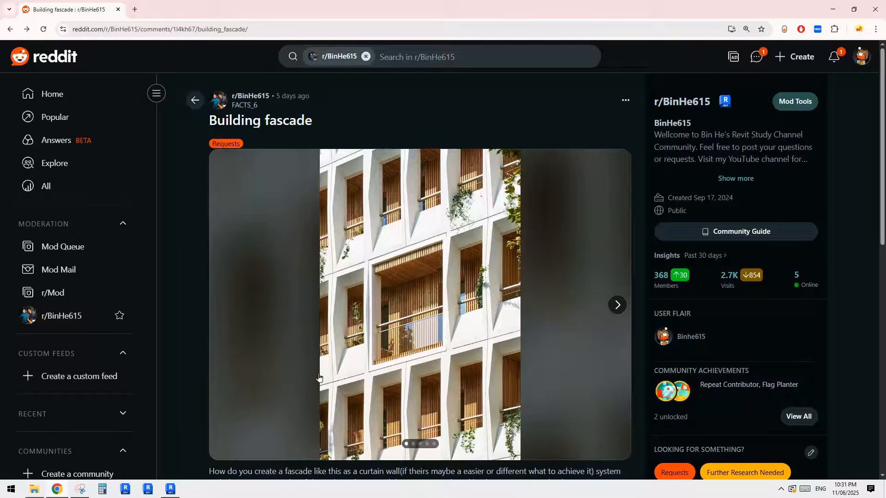
left_click(170, 490)
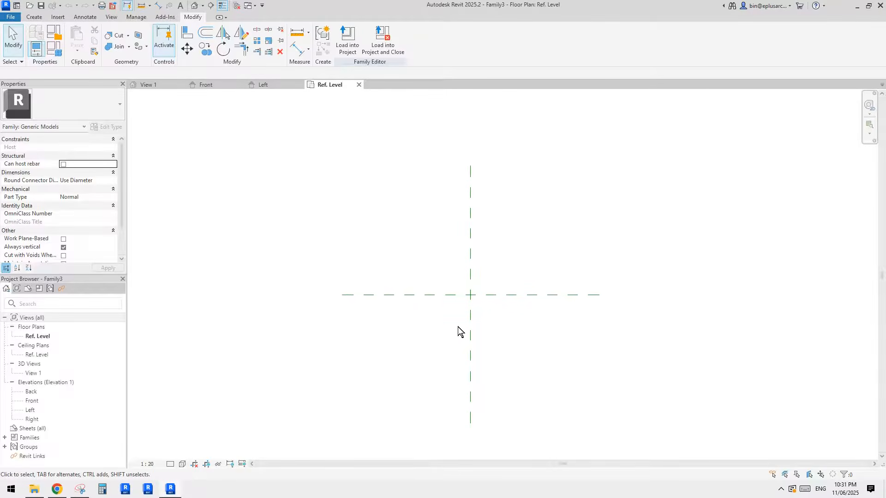
mouse_move(465, 355)
middle_mouse_down()
mouse_move(452, 336)
mouse_move(453, 355)
mouse_move(443, 340)
middle_mouse_up()
scroll(450, 336, "down", 1)
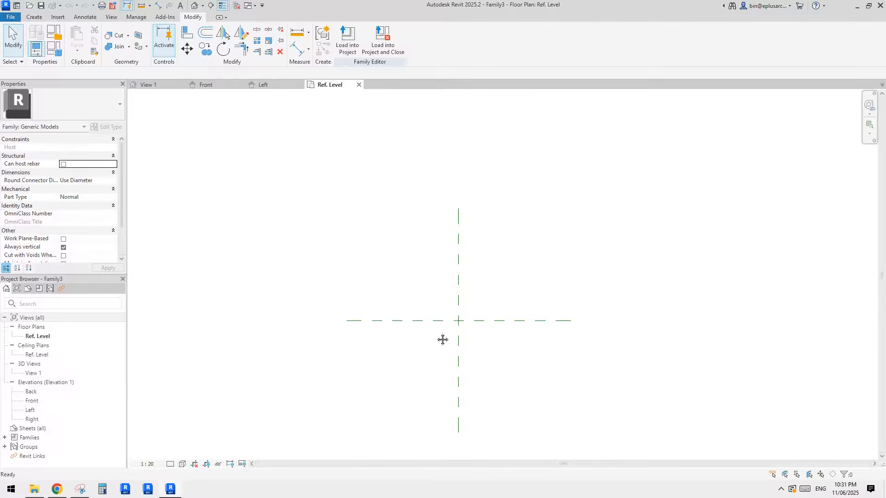
key("r")
key("p")
left_click(409, 249)
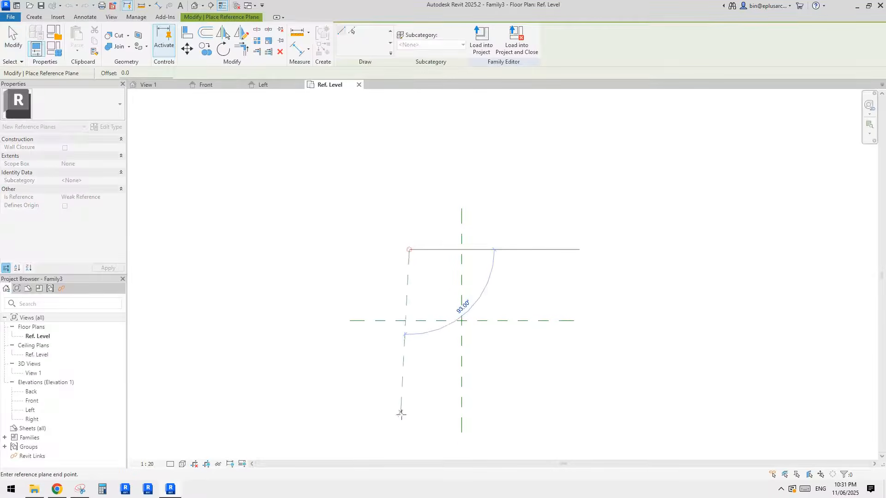
left_click(409, 391)
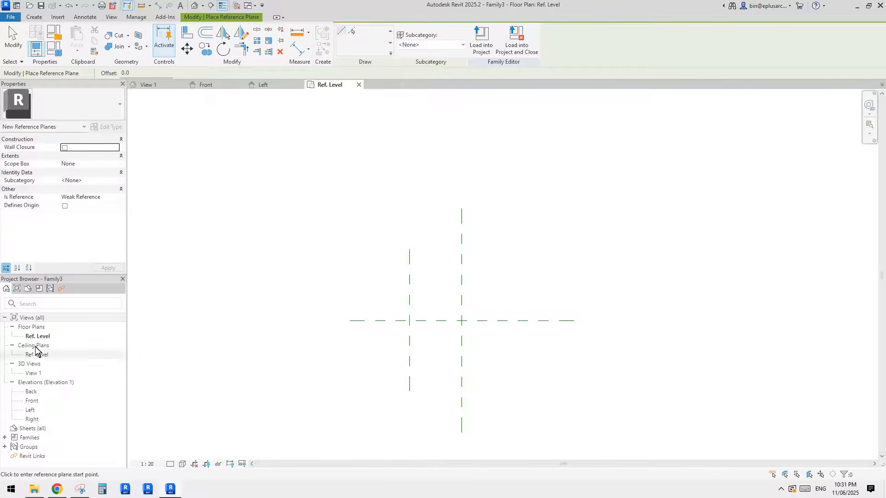
Step: Draw a second vertical reference plane about 980 mm right of the centre plane
middle_click_drag(442, 372, 430, 364)
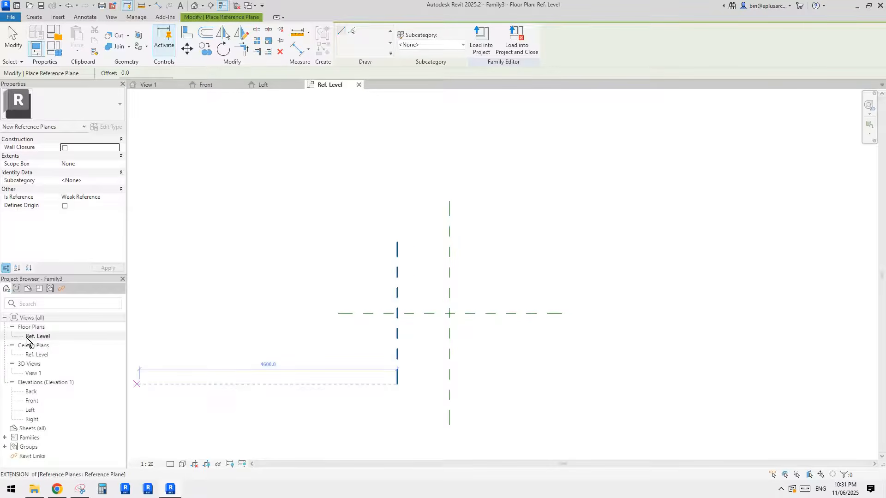
middle_click_drag(539, 298, 532, 307)
left_click(499, 240)
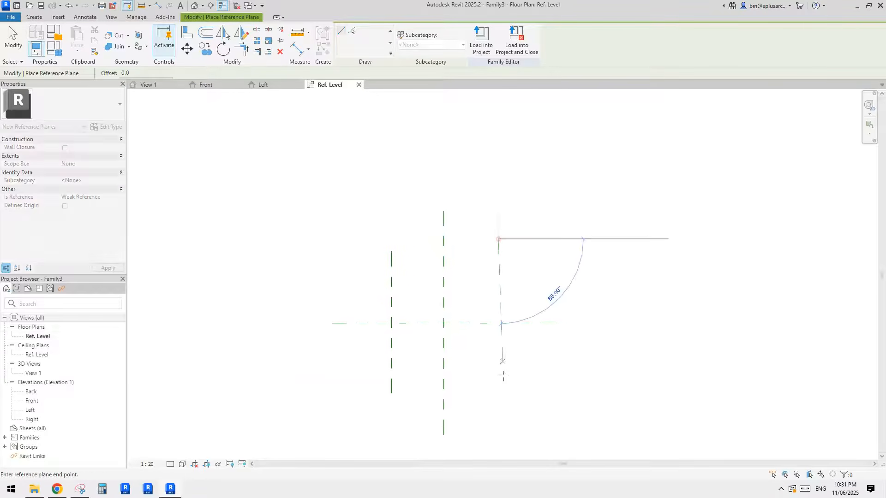
left_click(501, 401)
middle_click_drag(480, 335, 479, 344)
Step: Dimension the left, centre and right vertical reference planes in one string and set its segments equal
key("d")
key("i")
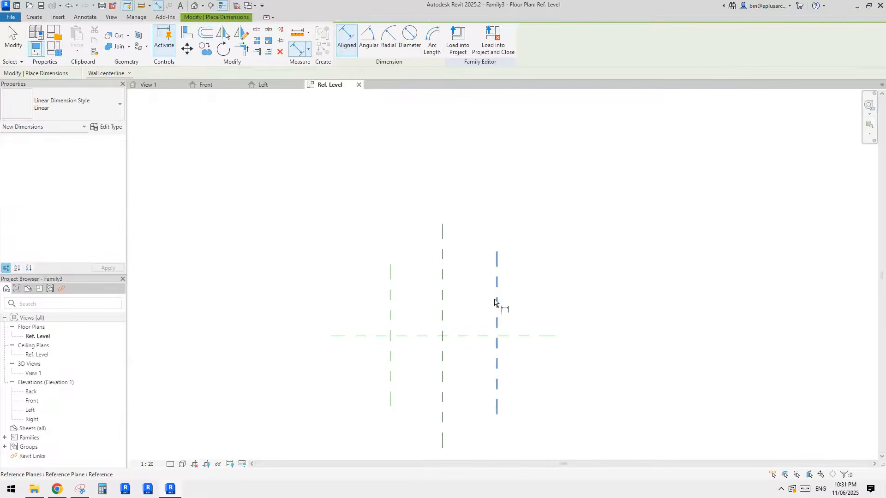
left_click(498, 302)
left_click(390, 303)
left_click(413, 242)
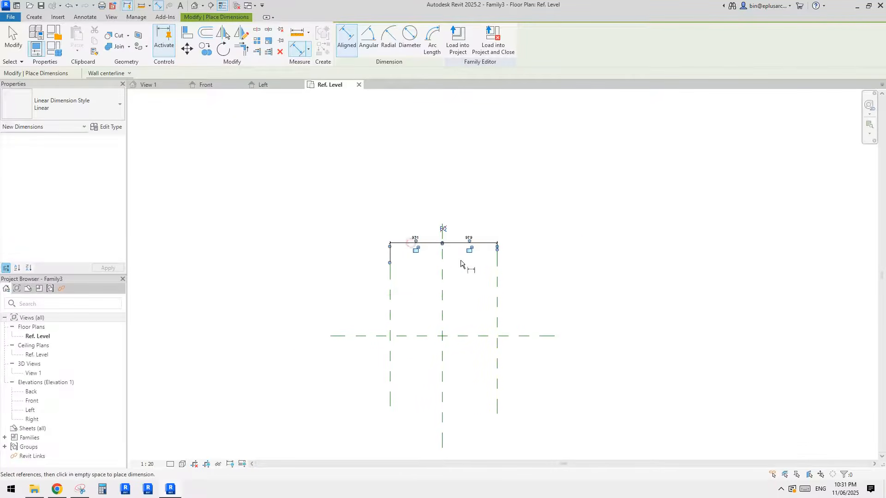
scroll(461, 262, "up", 2)
middle_click_drag(461, 262, 473, 254)
left_click(449, 211)
Step: Dimension the overall distance between the two outer vertical reference planes, above the equality dimension
left_click(522, 274)
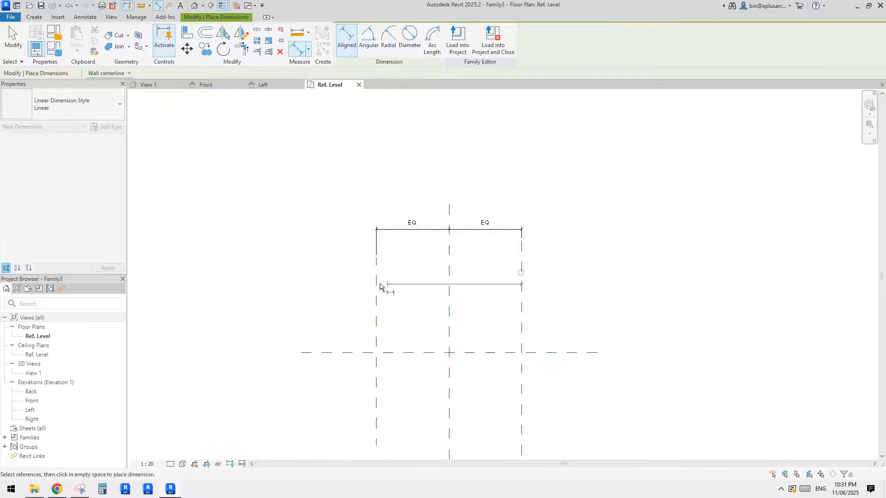
left_click(376, 283)
left_click(399, 194)
key("Escape")
key("Escape")
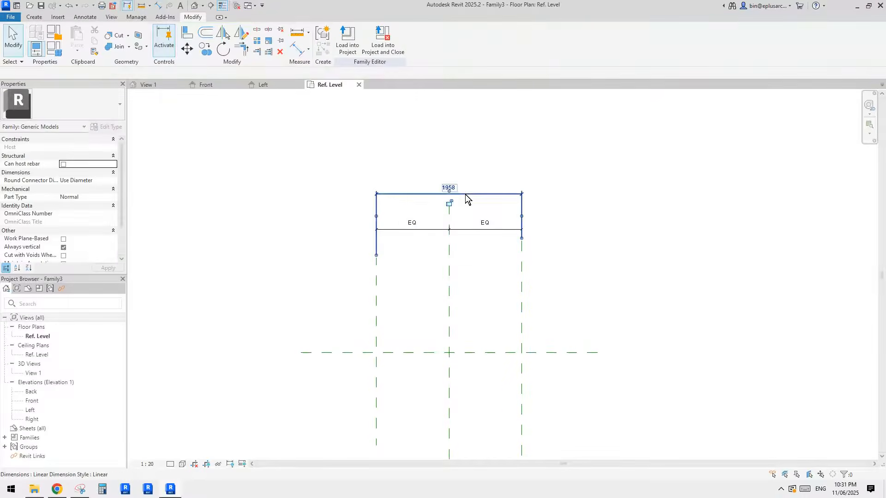
Step: Label the overall width dimension with a new instance family parameter named w
left_click(465, 194)
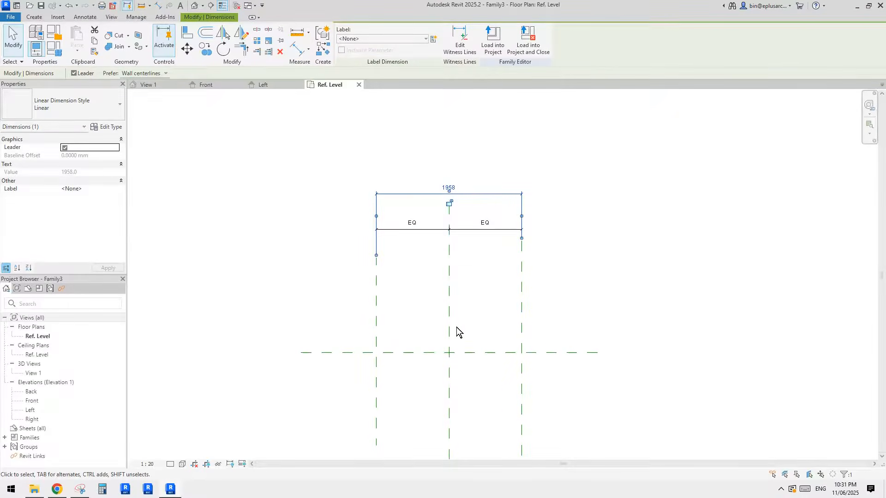
left_click(434, 39)
type("w")
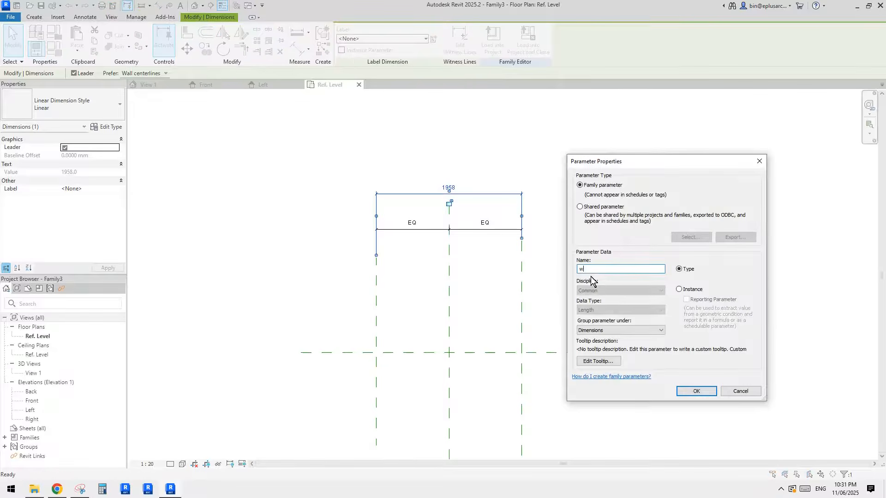
left_click(687, 290)
left_click(696, 391)
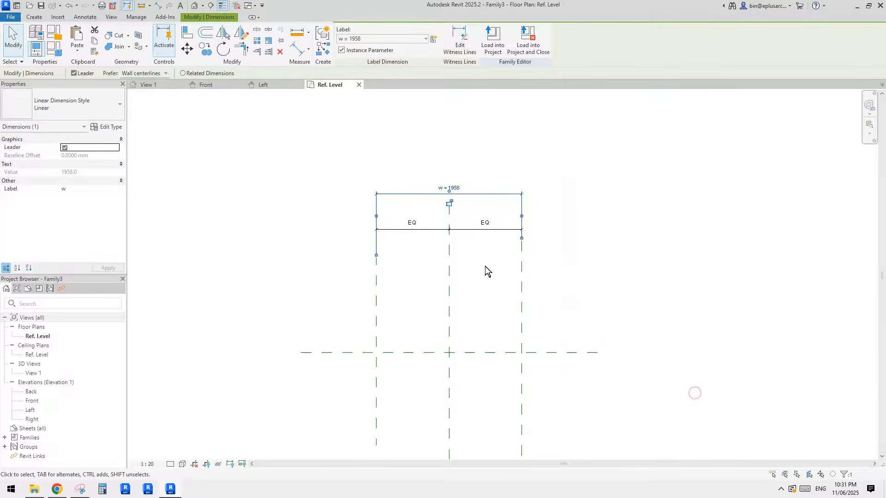
left_click(492, 284)
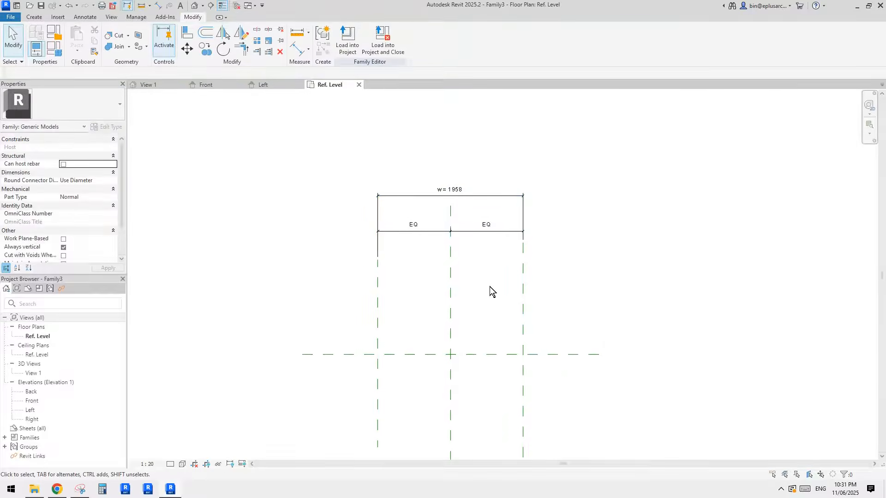
middle_click_drag(489, 287, 499, 294)
left_click(376, 199)
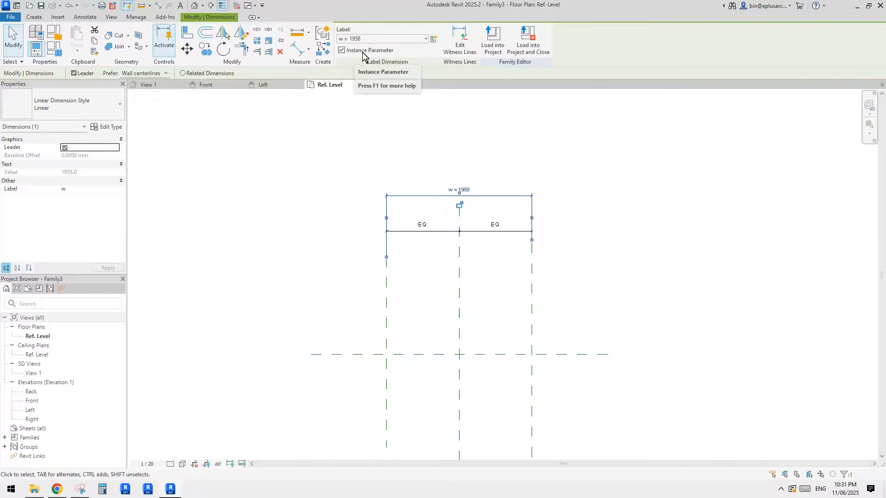
key("Escape")
Step: In the Left elevation, draw a horizontal reference plane about 1800 mm above Ref. Level
scroll(486, 231, "down", 3)
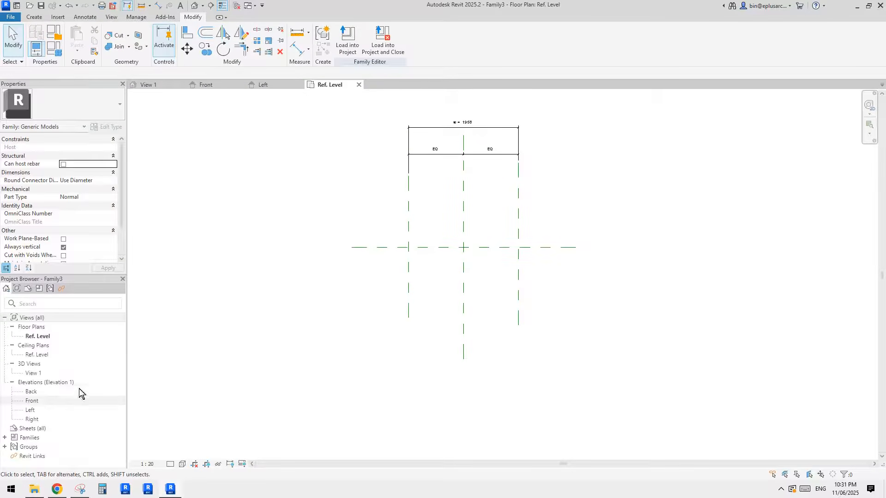
double_click(30, 411)
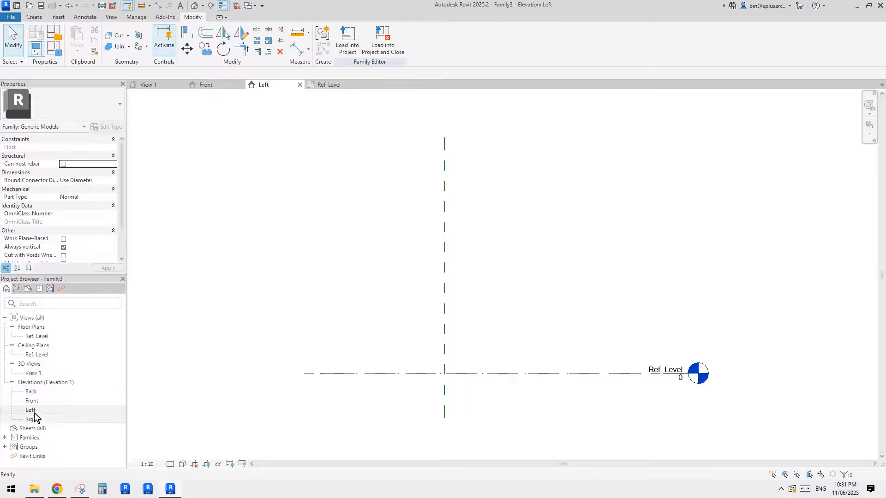
key("r")
key("p")
left_click(504, 213)
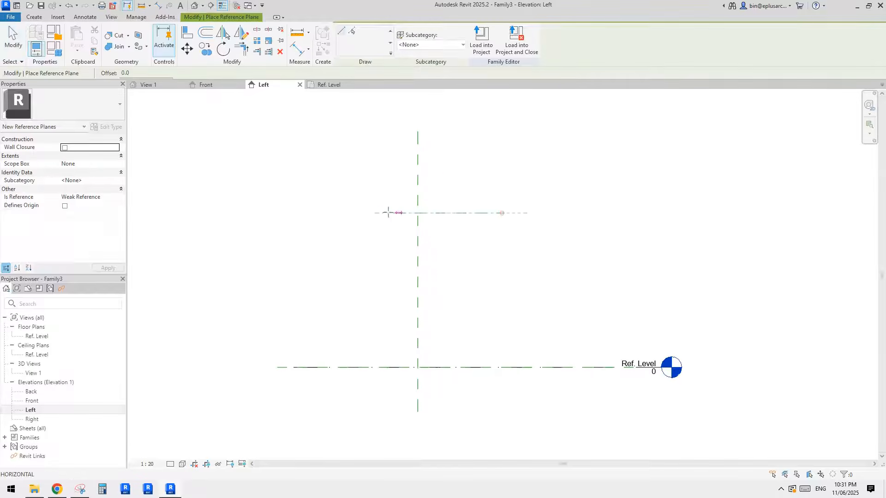
left_click(349, 213)
Step: Dimension the vertical distance between Ref. Level and the upper horizontal reference plane
key("d")
key("i")
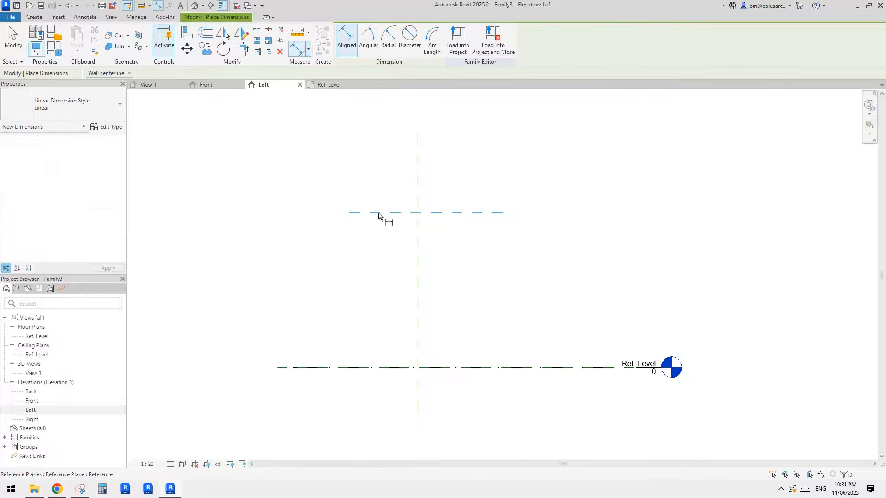
left_click(376, 213)
left_click(374, 368)
left_click(343, 291)
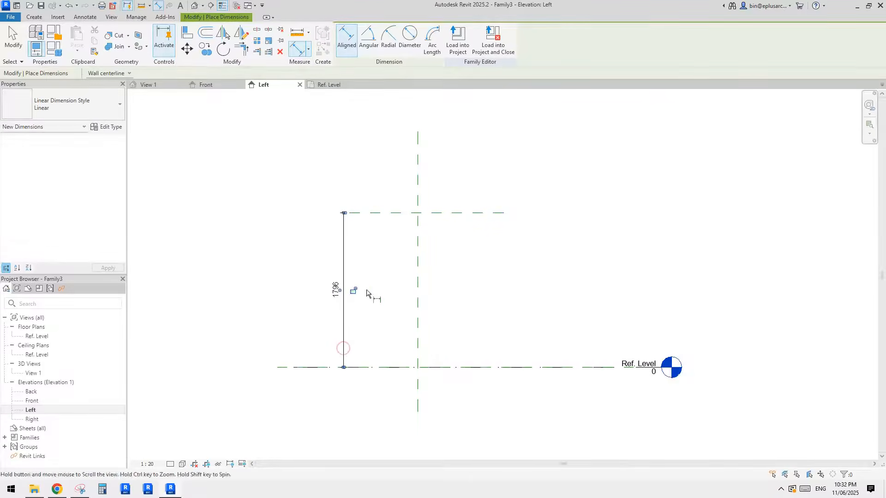
key("Escape")
Step: Label the height dimension with a new instance family parameter named h
left_click(348, 283)
left_click(429, 39)
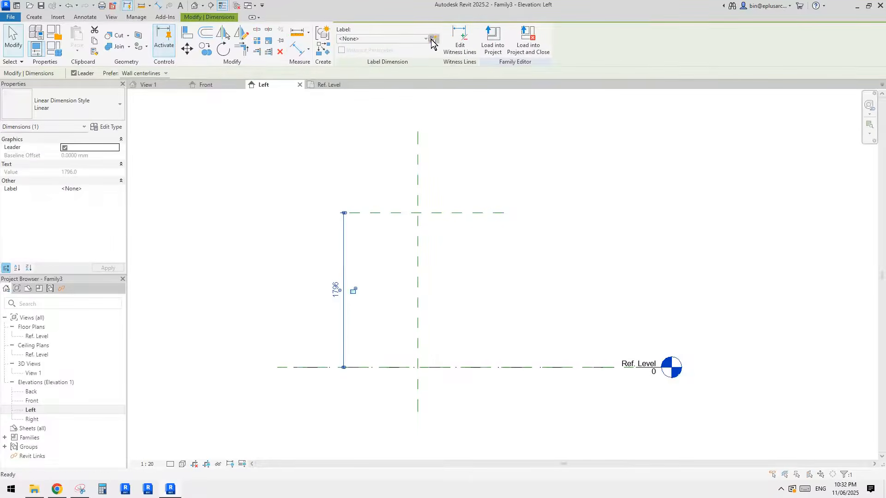
type("h")
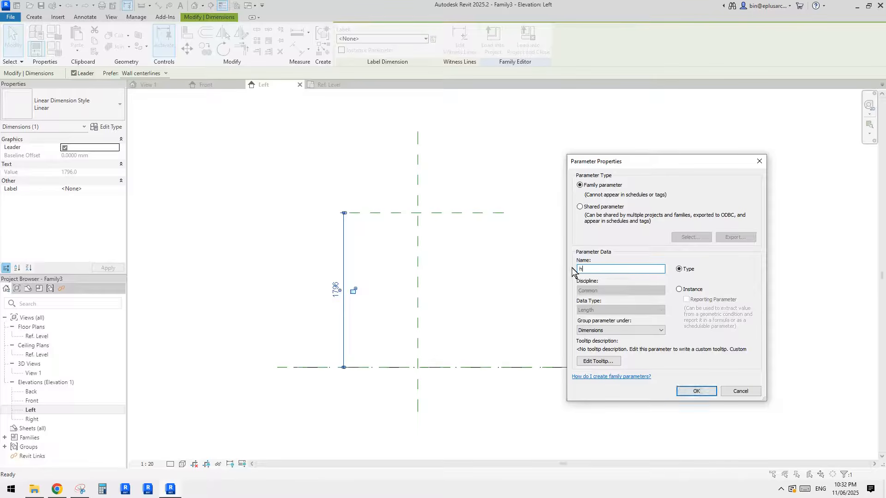
left_click(678, 289)
left_click(696, 391)
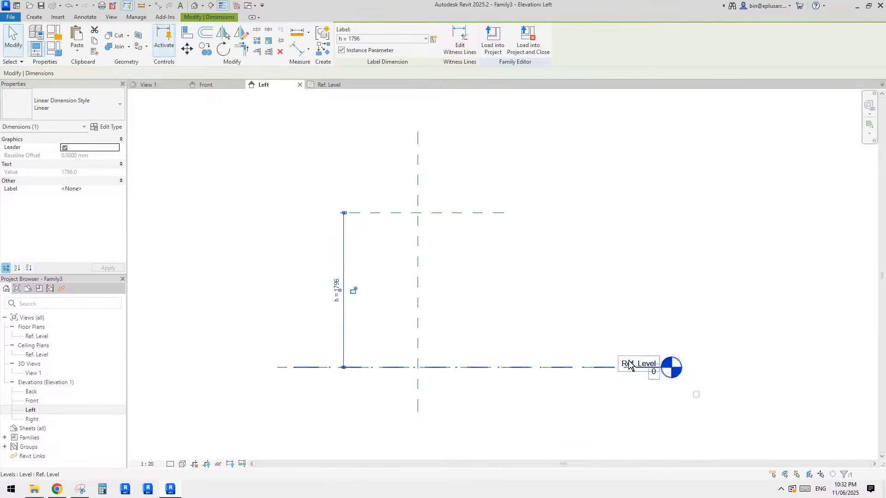
middle_click_drag(453, 311, 467, 302)
left_click(481, 290)
scroll(483, 268, "up", 2)
mouse_move(476, 269)
middle_mouse_down()
mouse_move(490, 263)
mouse_move(477, 281)
middle_mouse_up()
scroll(490, 259, "down", 1)
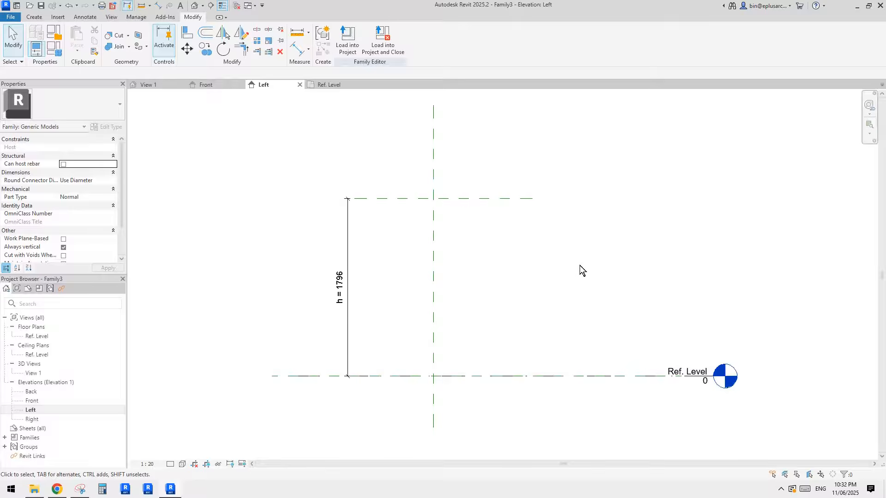
Step: In the Ref. Level plan, draw a horizontal reference plane about 756 mm in front of the Center (Front/Back) plane
double_click(39, 337)
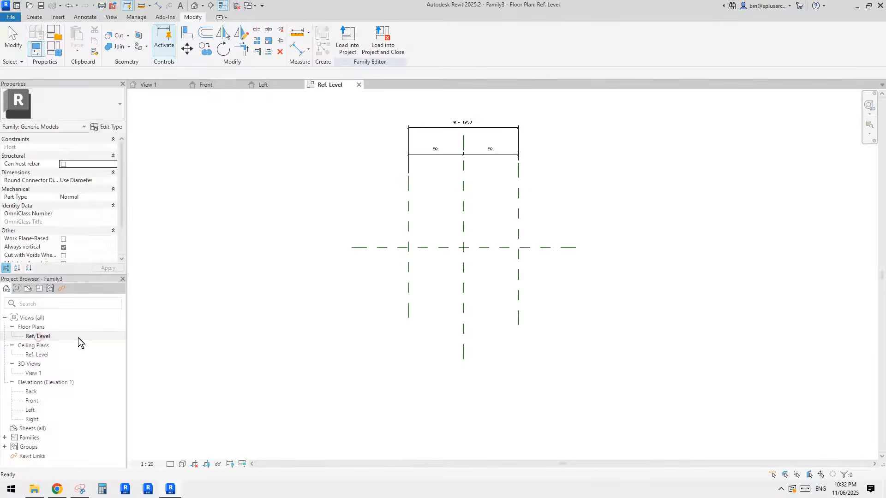
left_click(535, 251)
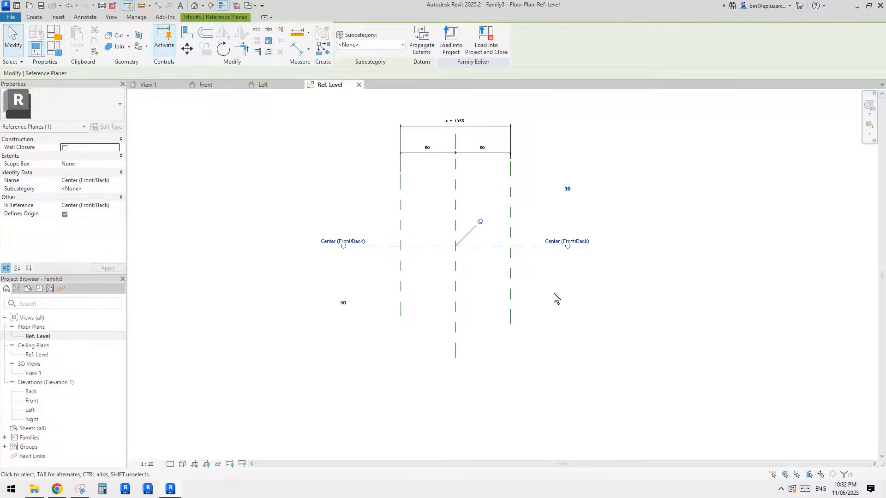
key("r")
key("p")
left_click(598, 295)
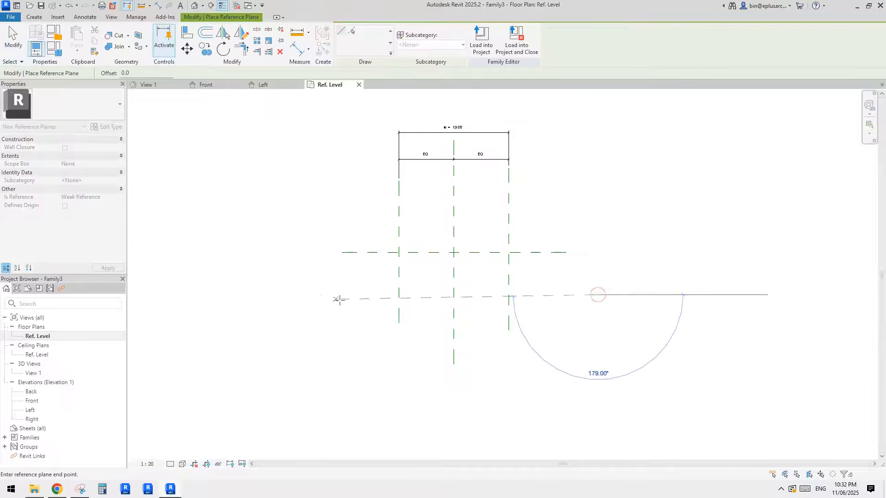
left_click(341, 294)
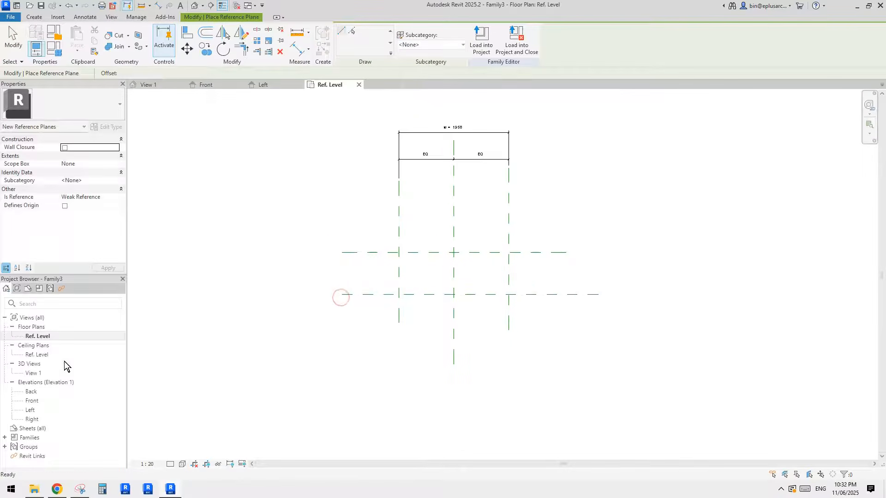
key("Escape")
key("Escape")
Step: Open the Left elevation and examine the Center (Front/Back) plane and the new parallel plane in front of it
left_click(31, 410)
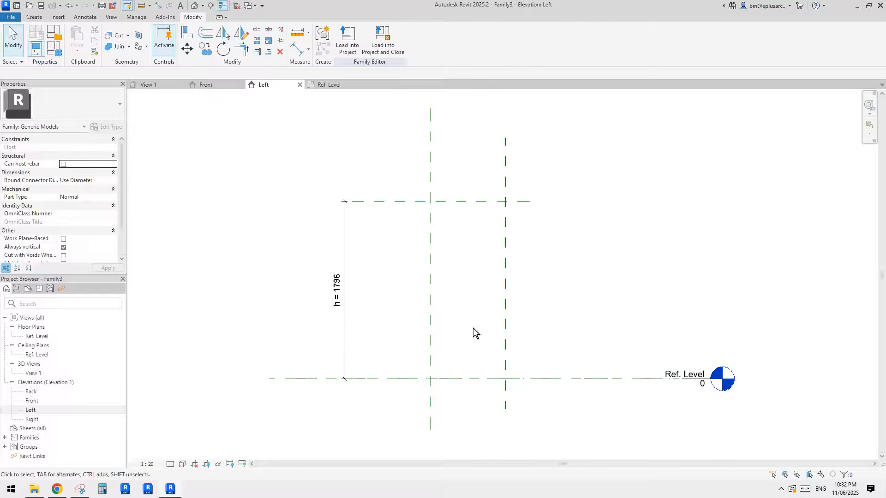
middle_click_drag(520, 298, 520, 289)
left_click(506, 299)
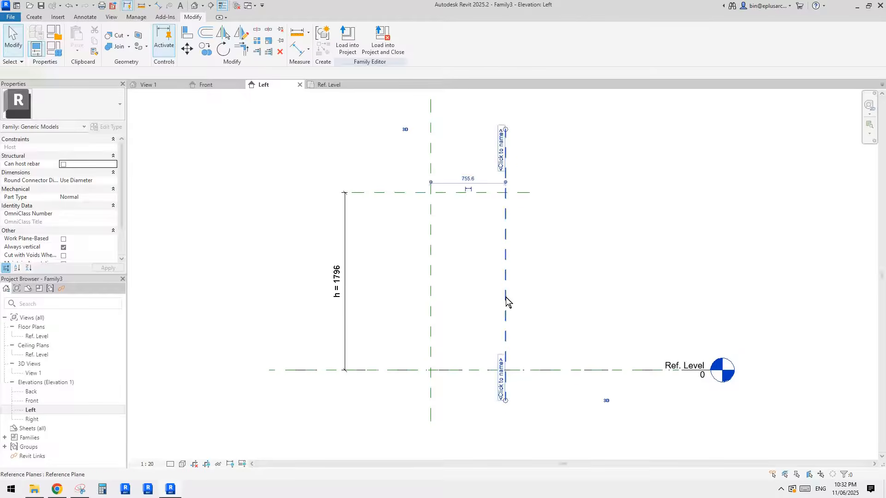
middle_click_drag(477, 320, 491, 309)
key("Escape")
left_click(445, 323)
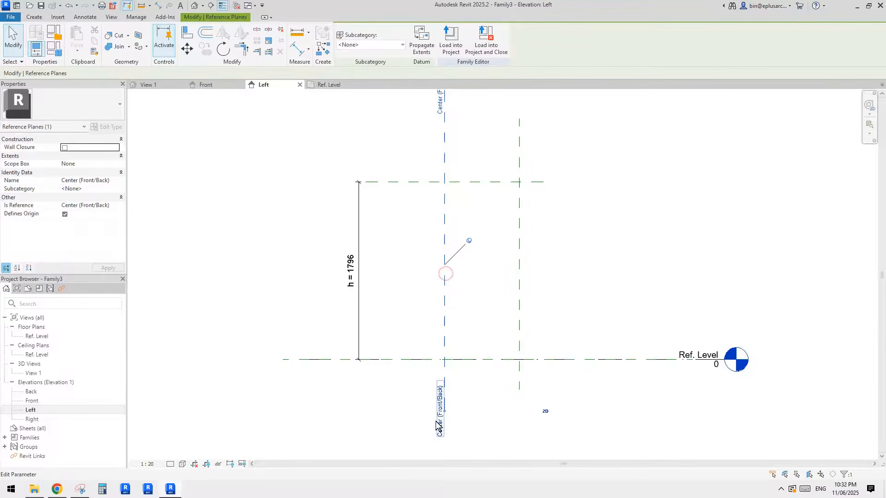
middle_click_drag(549, 363, 544, 369)
key("Escape")
left_click(516, 275)
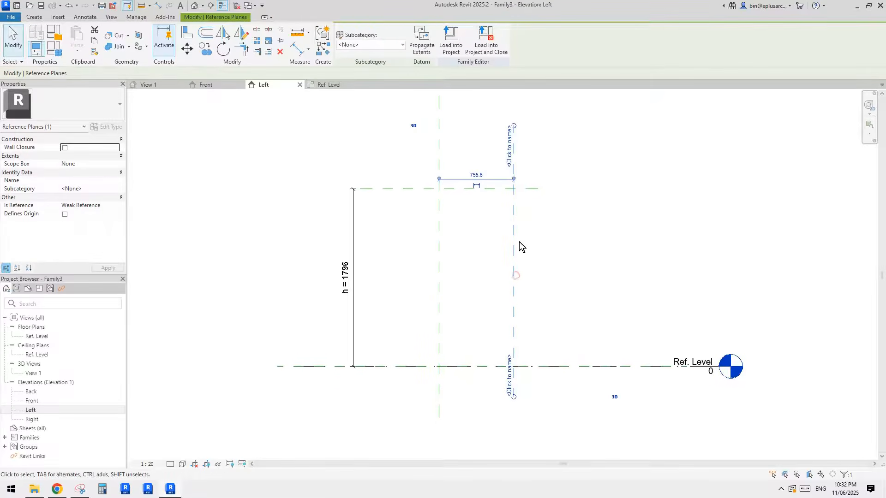
Step: Dimension the depth between the Center (Front/Back) plane and the front reference plane, above the upper horizontal plane
middle_click_drag(519, 261, 518, 277)
key("d")
key("i")
left_click(513, 257)
left_click(438, 245)
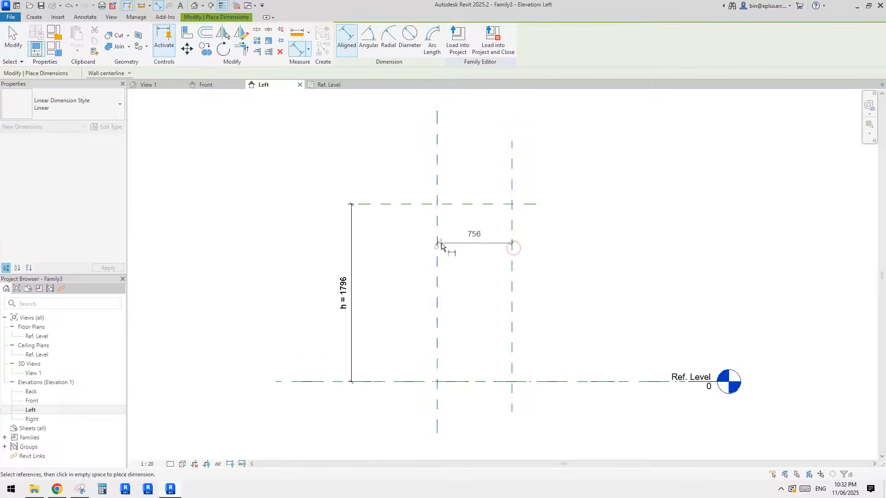
middle_click_drag(466, 137, 467, 194)
left_click(468, 185)
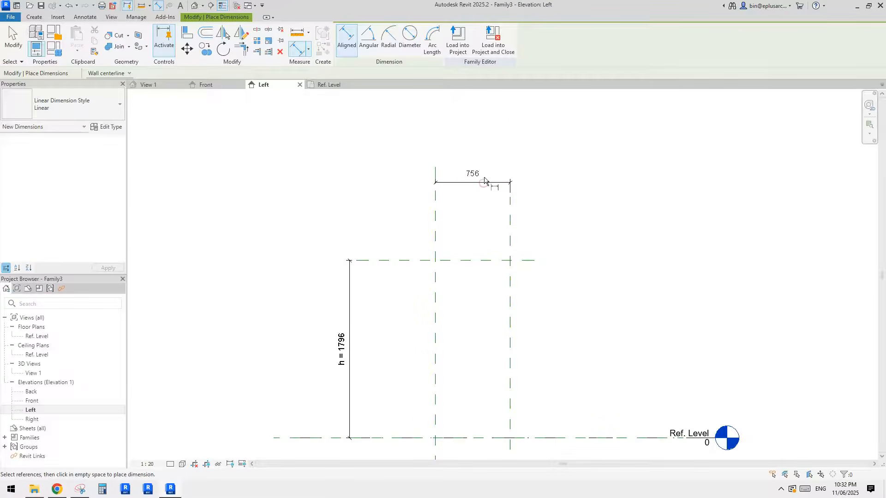
Step: Label the depth dimension between the Center (Front/Back) plane and the front plane with a new type family parameter named d
key("Escape")
left_click(434, 39)
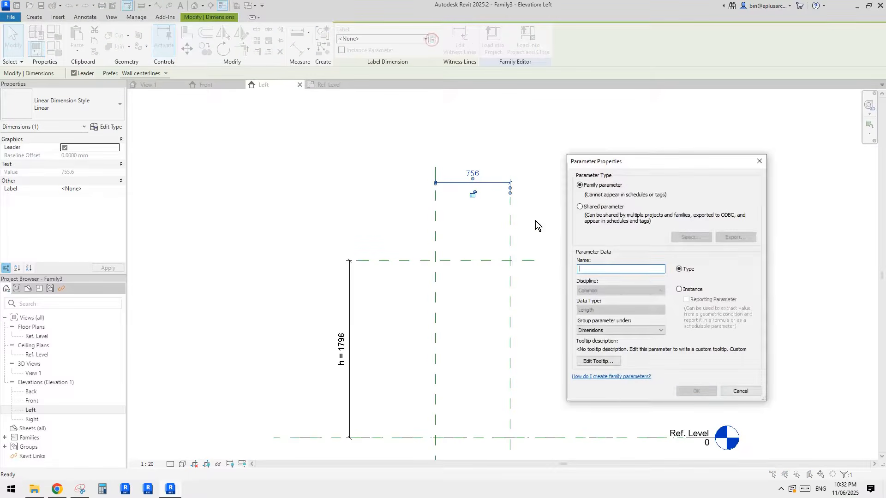
type("d")
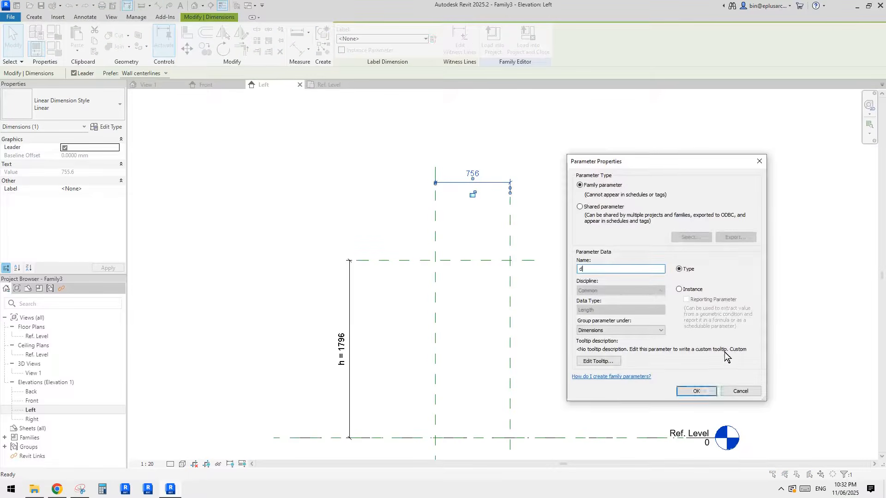
left_click(698, 391)
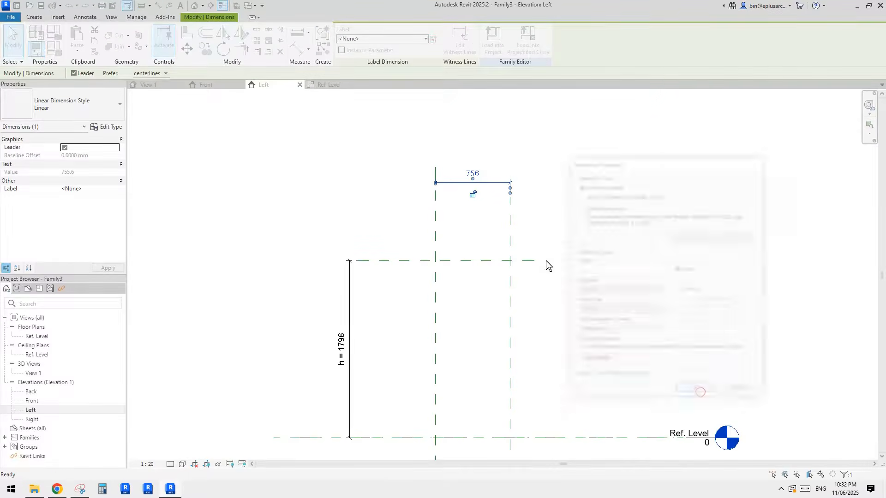
Step: Set the depth d to 600 mm by repositioning the front reference plane
left_click(510, 226)
left_click(473, 176)
type("60")
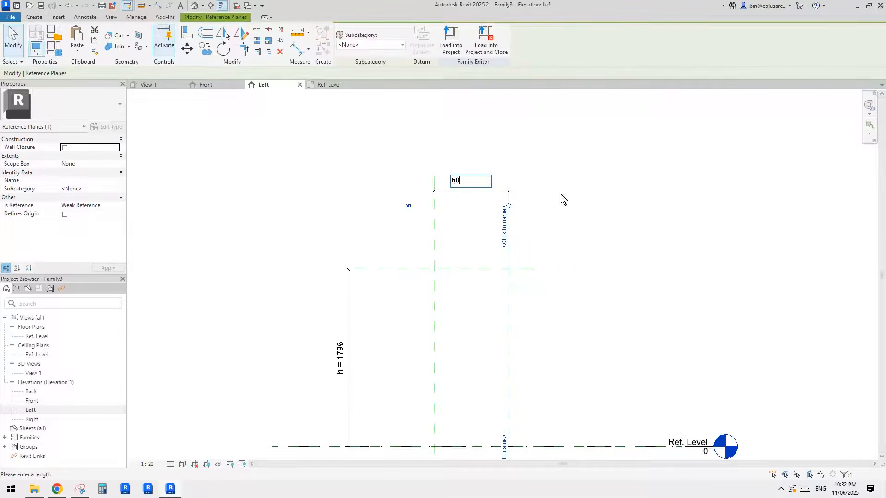
type("0")
key("Return")
left_click(534, 193)
middle_click_drag(530, 244, 528, 212)
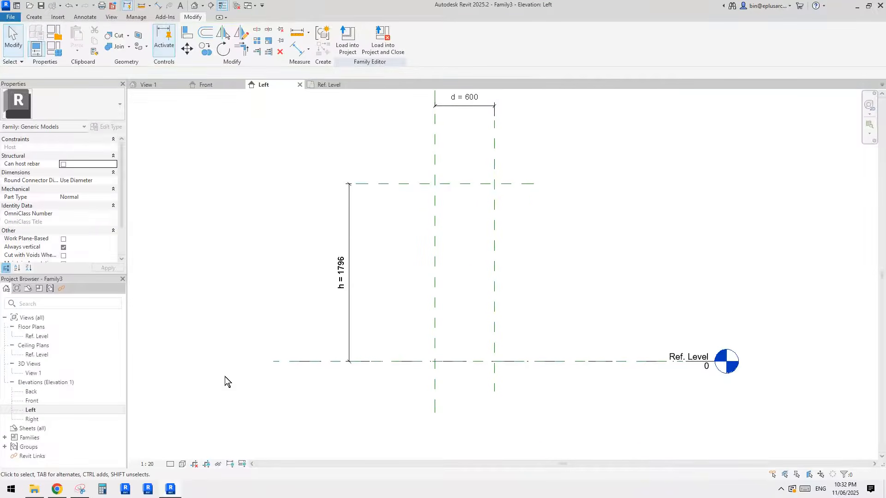
Step: Switch to Chrome and examine the facade photos and the Coupe sur jardiniere section drawing in the Building fascade post
left_click(60, 493)
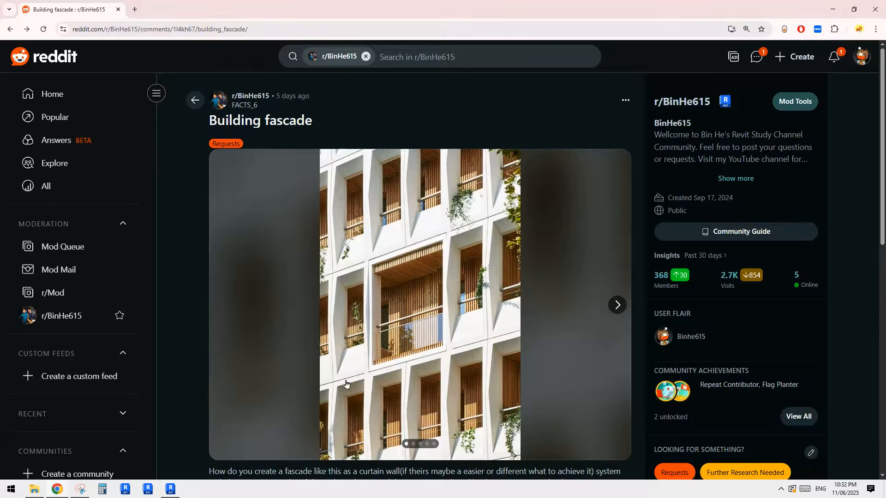
left_click(618, 306)
left_click(618, 305)
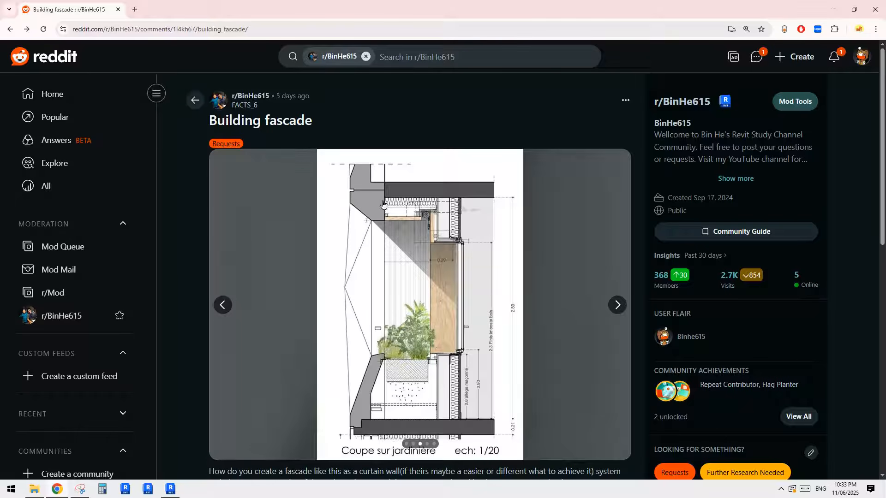
left_click(170, 489)
Step: In the Revit family's Left elevation, move the front reference plane so that the depth d is 500 mm
scroll(462, 307, "up", 3)
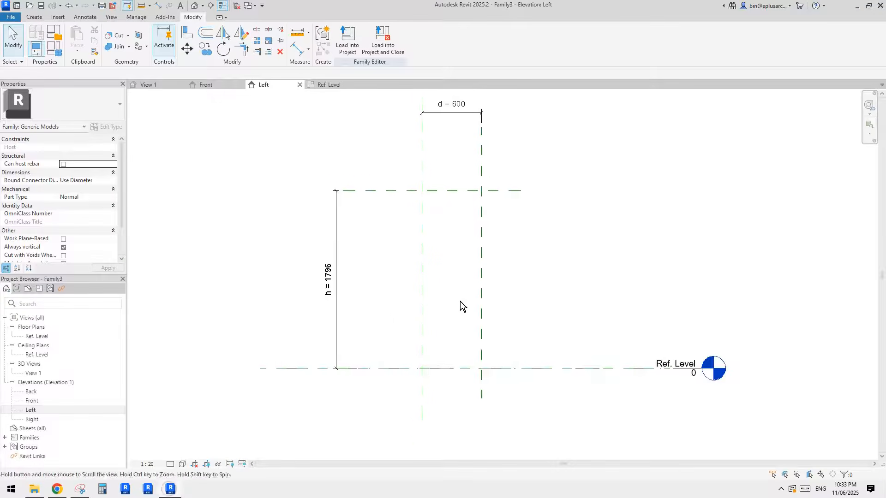
left_click(482, 217)
middle_click_drag(482, 217, 508, 211)
left_click(437, 135)
type("500")
key("Return")
left_click(475, 268)
middle_click_drag(488, 296, 450, 231)
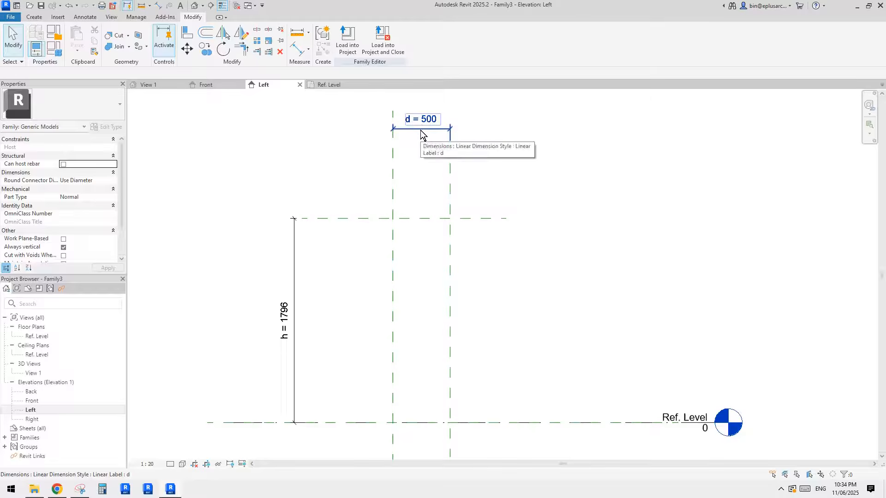
Step: After rechecking the section drawing, delete the depth dimension in the Left elevation and remove parameter d from the family types
scroll(439, 203, "down", 1)
left_click(57, 490)
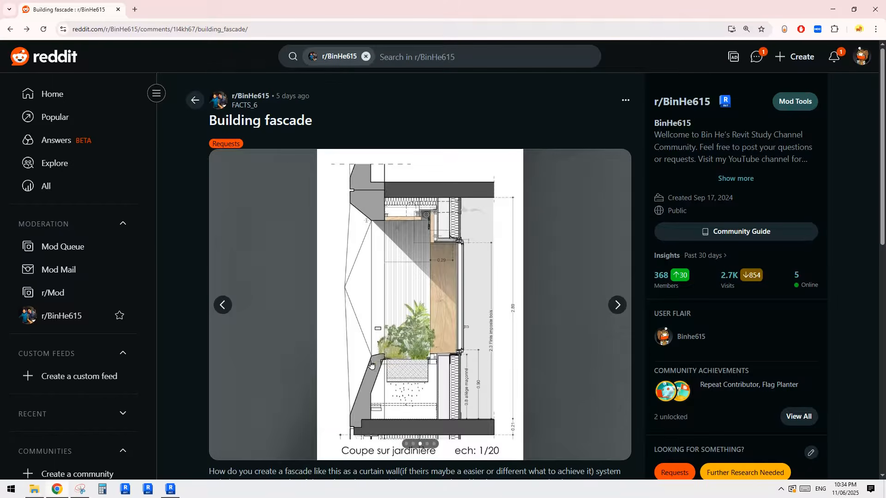
left_click(173, 489)
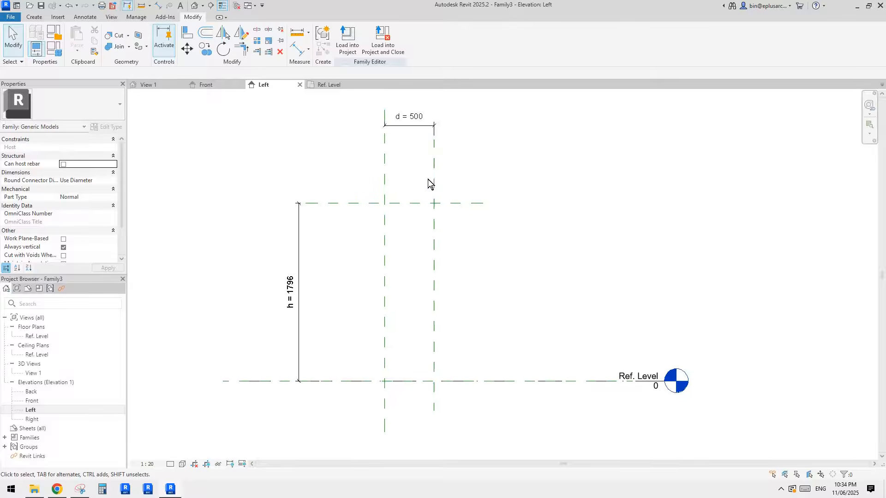
left_click(420, 126)
key("Delete")
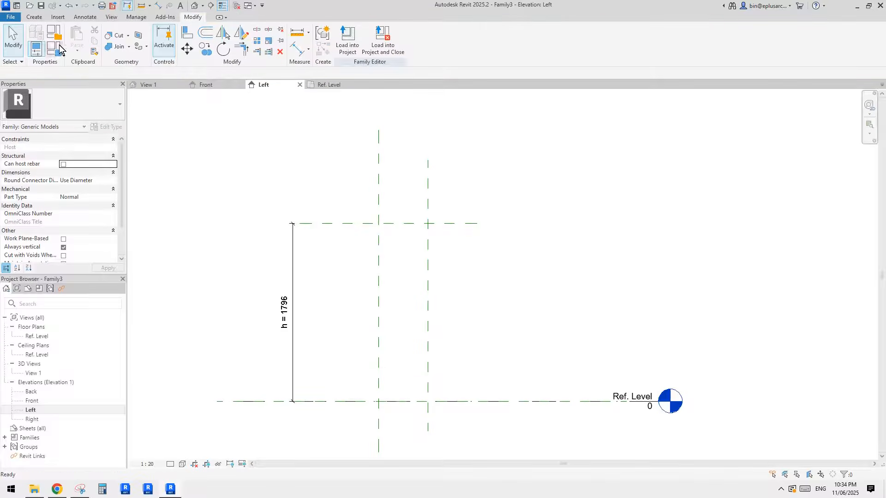
left_click(54, 48)
left_click(64, 159)
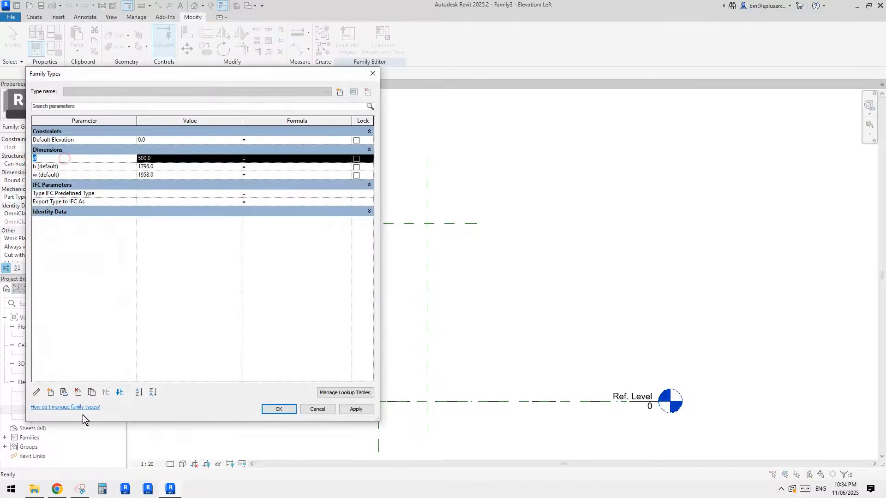
left_click(78, 392)
left_click(470, 247)
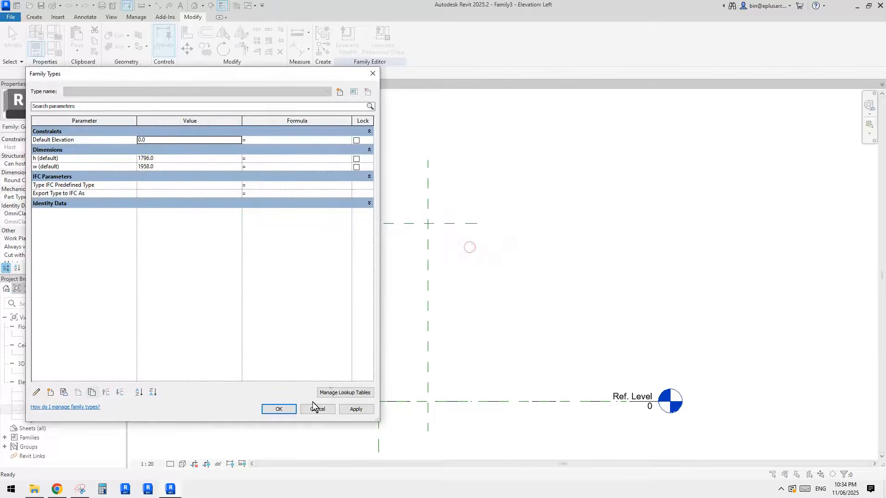
left_click(279, 410)
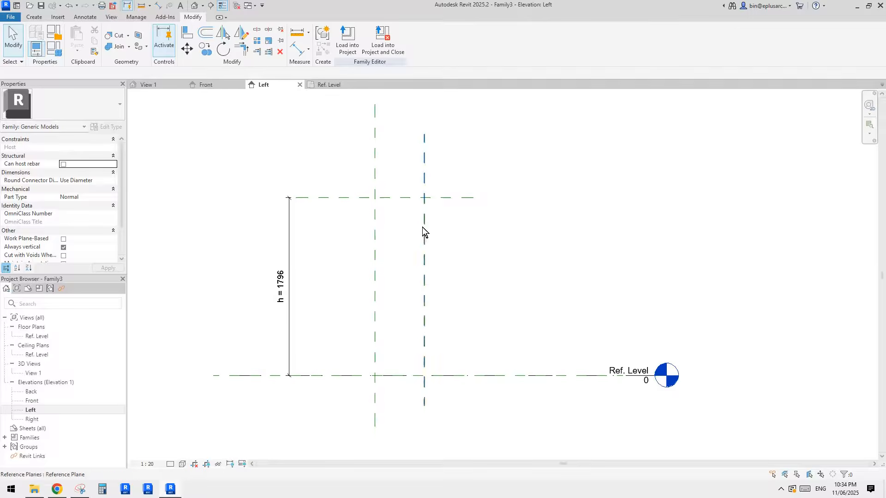
Step: Check the front reference plane's offset in the Left elevation and compare the plane layout with the facade section drawing in Chrome
left_click(429, 211)
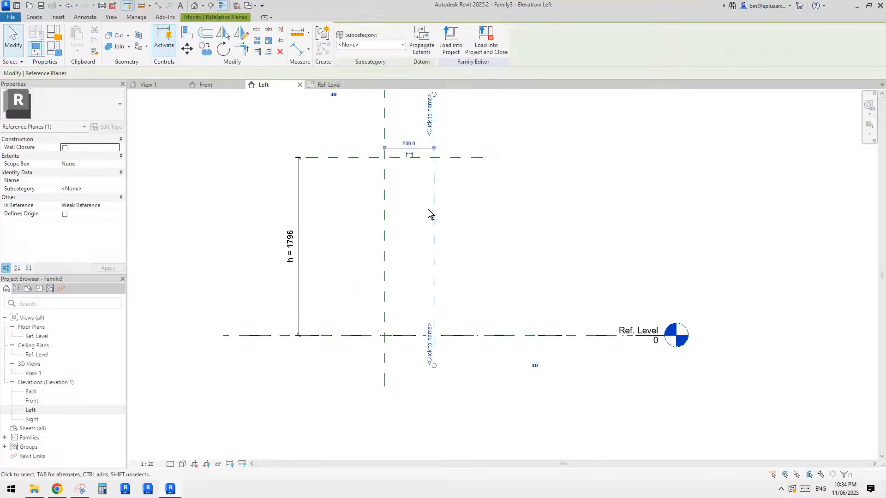
middle_click_drag(428, 209, 420, 290)
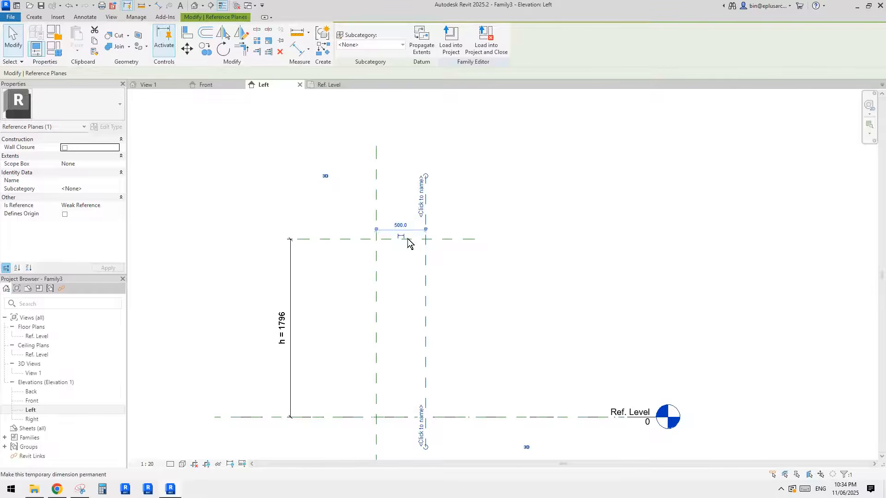
middle_click_drag(413, 370, 426, 296)
key("Escape")
scroll(442, 254, "up", 1)
middle_click_drag(439, 242, 440, 269)
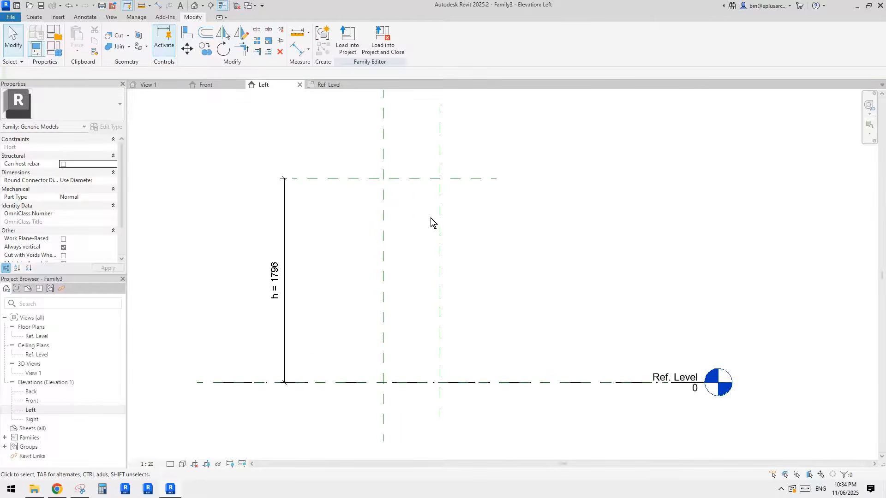
left_click(57, 490)
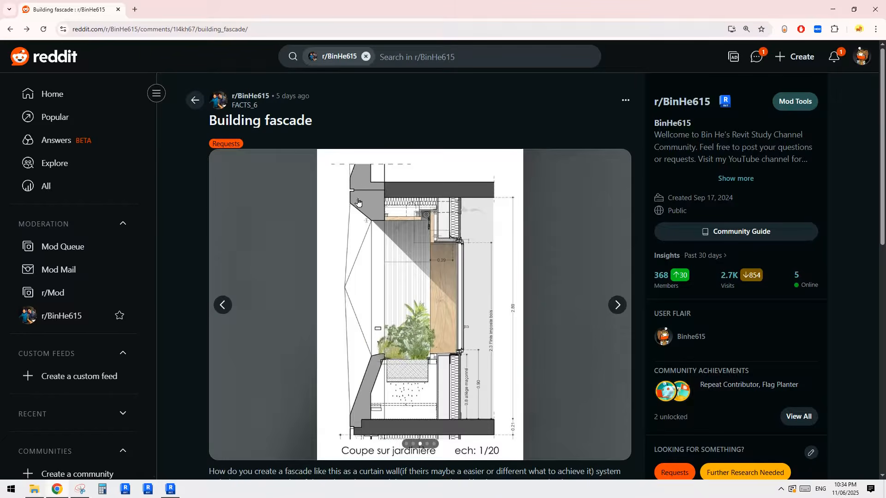
left_click(171, 491)
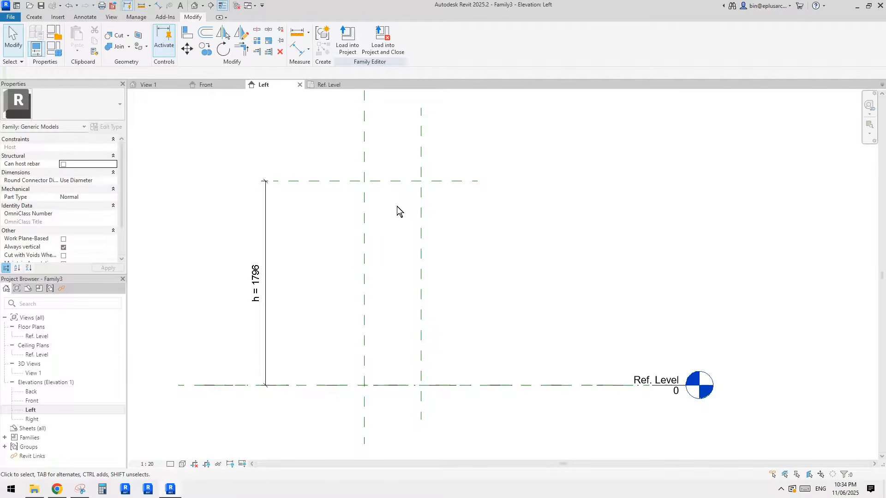
scroll(411, 240, "up", 2)
middle_click_drag(326, 230, 333, 208)
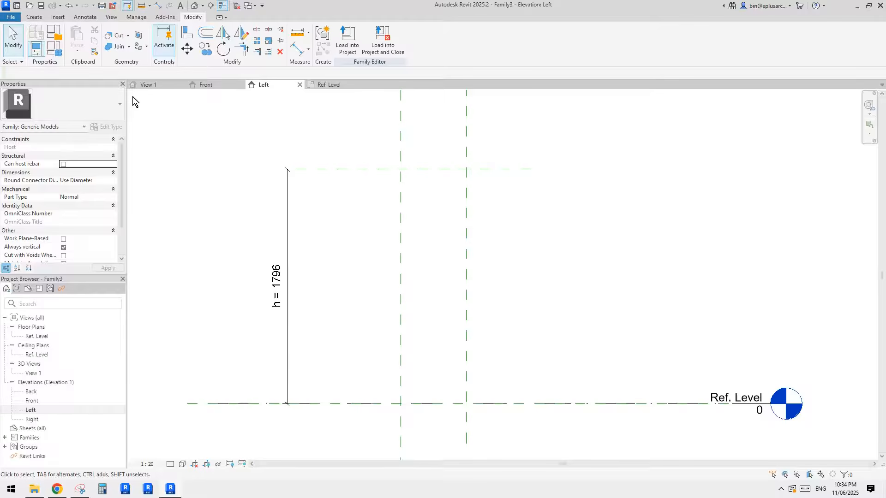
middle_click_drag(233, 224, 234, 203)
middle_click_drag(229, 249, 234, 256)
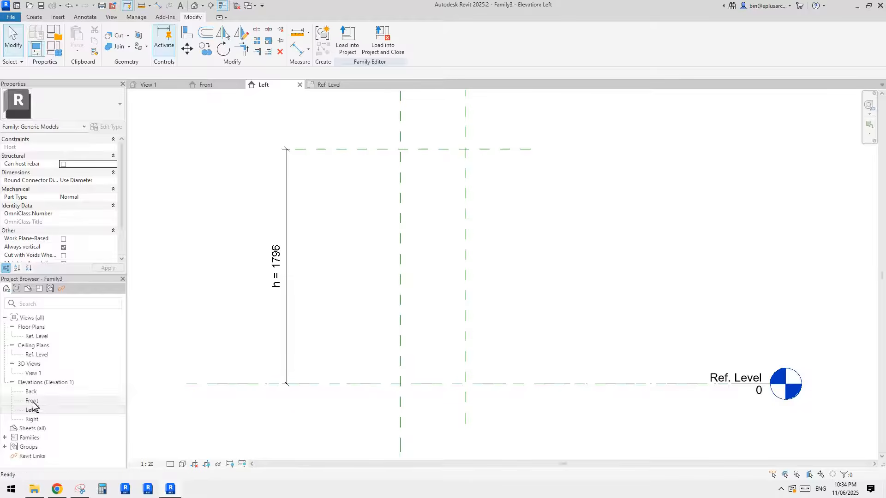
Step: In the Ref. Level plan, draw two short vertical reference planes about 694 mm left and 779 mm right of the center plane
double_click(36, 336)
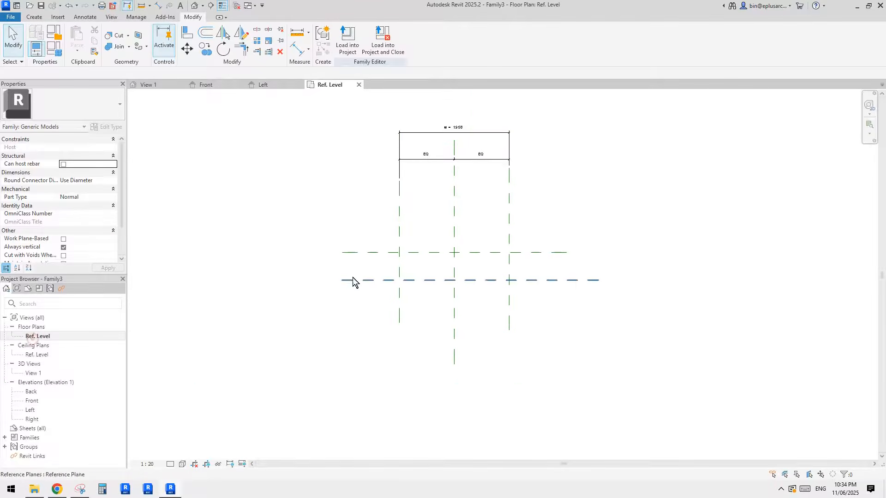
key("r")
key("p")
left_click(409, 240)
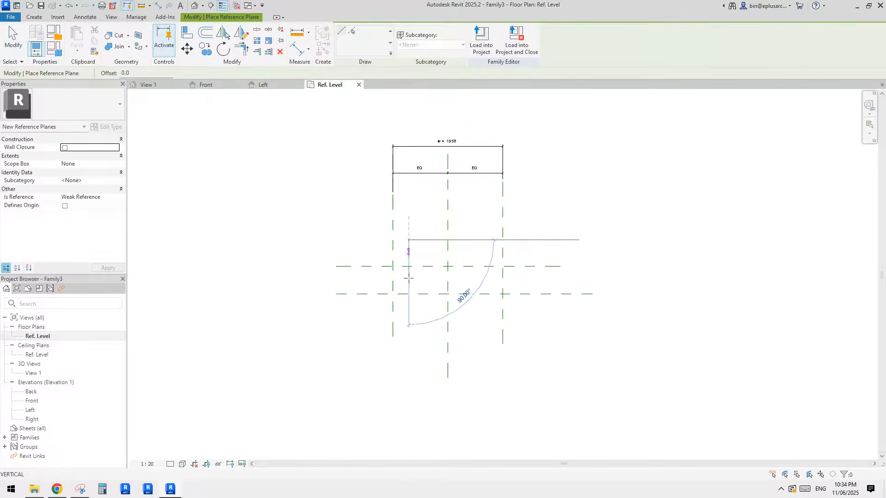
left_click(407, 309)
left_click(491, 240)
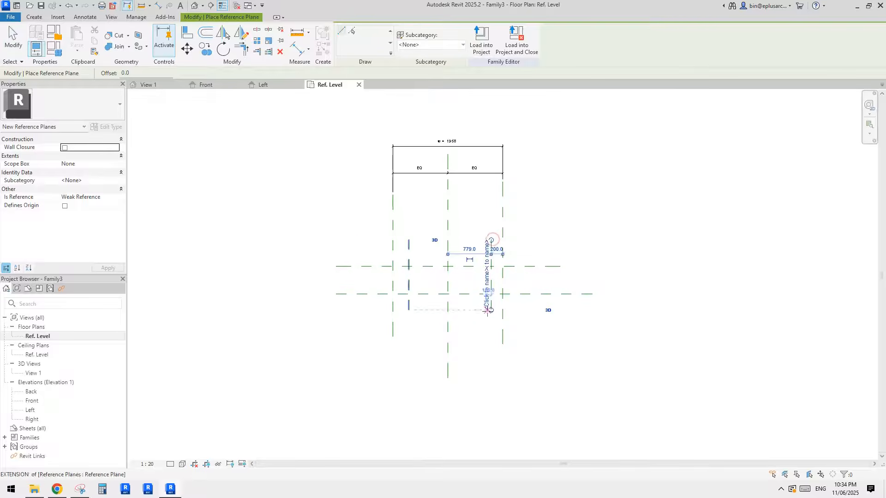
left_click(491, 309)
key("Escape")
key("Escape")
Step: Switch to Chrome and examine the panel side folds in the post's facade photos, then return to the Revit family
left_click(56, 489)
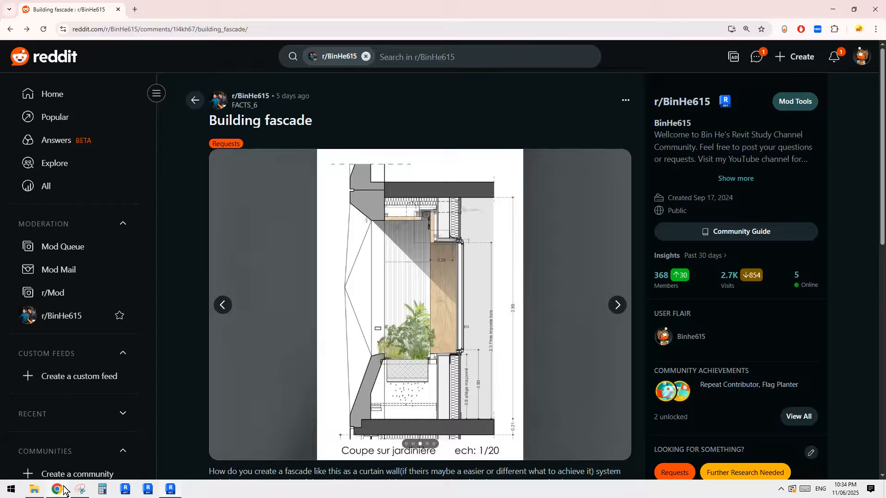
left_click(224, 305)
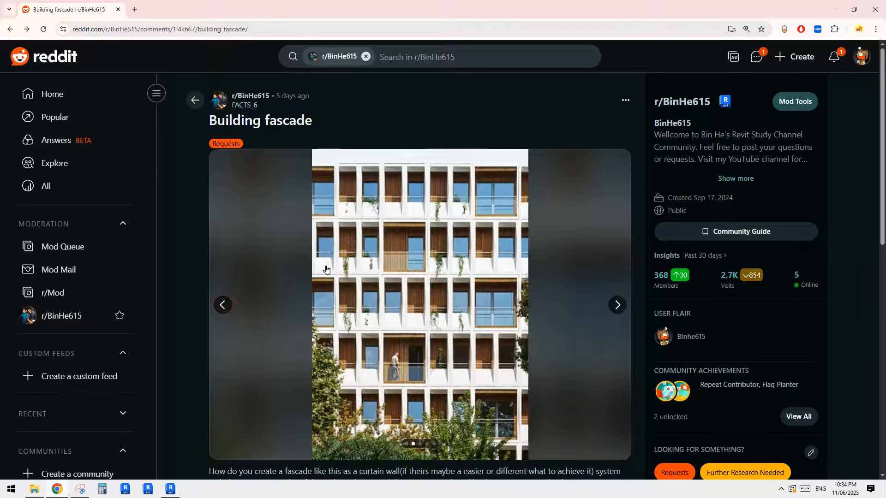
left_click(223, 305)
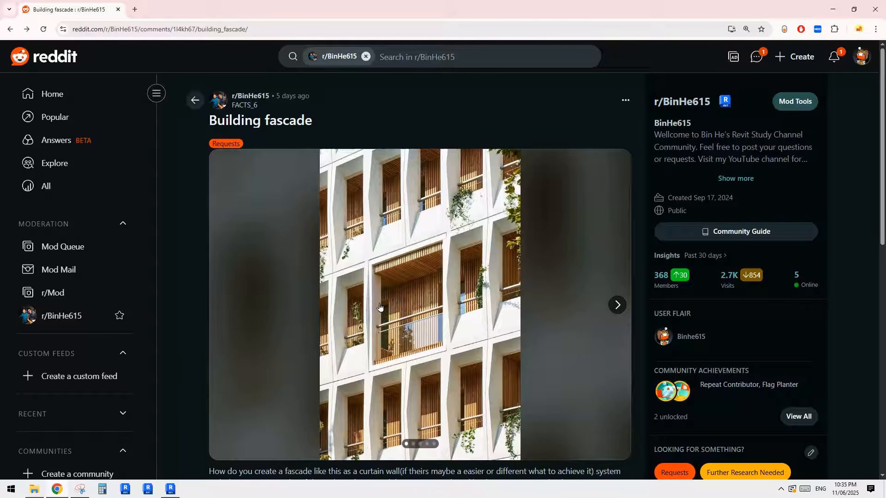
left_click(173, 489)
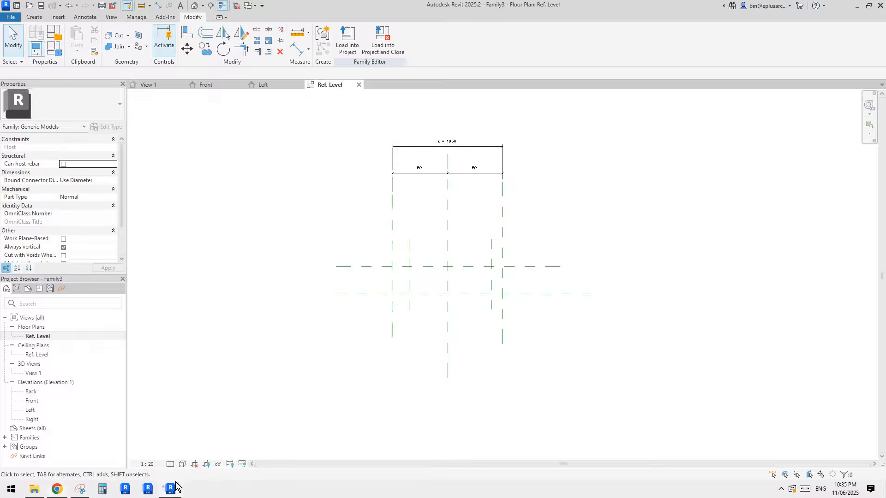
Step: Set the left inner reference plane 150 mm from the left width plane
scroll(403, 289, "up", 1)
left_click(404, 289)
left_click(399, 256)
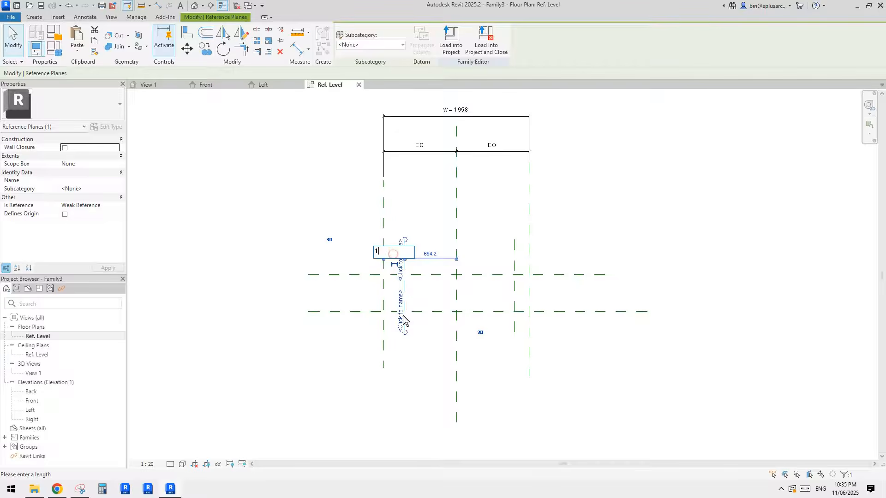
type("15")
key("Return")
key("Escape")
scroll(398, 277, "up", 1)
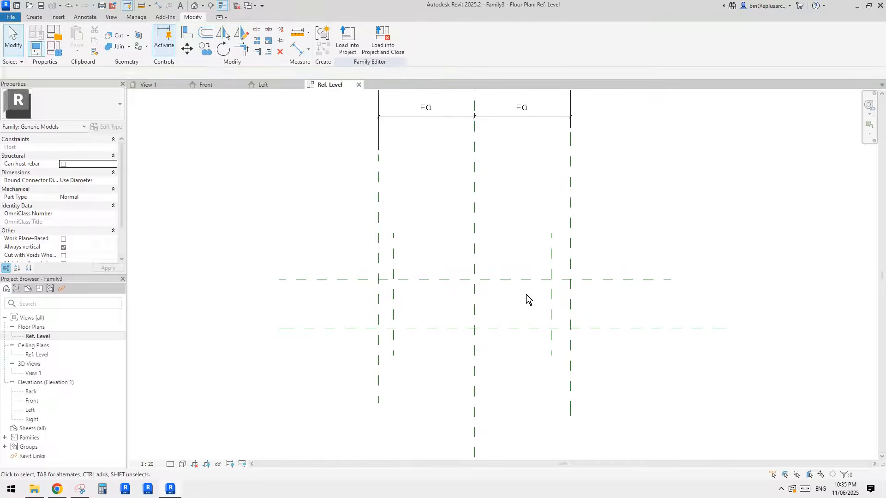
Step: Set the right inner reference plane 150 mm from the right width plane
left_click(551, 259)
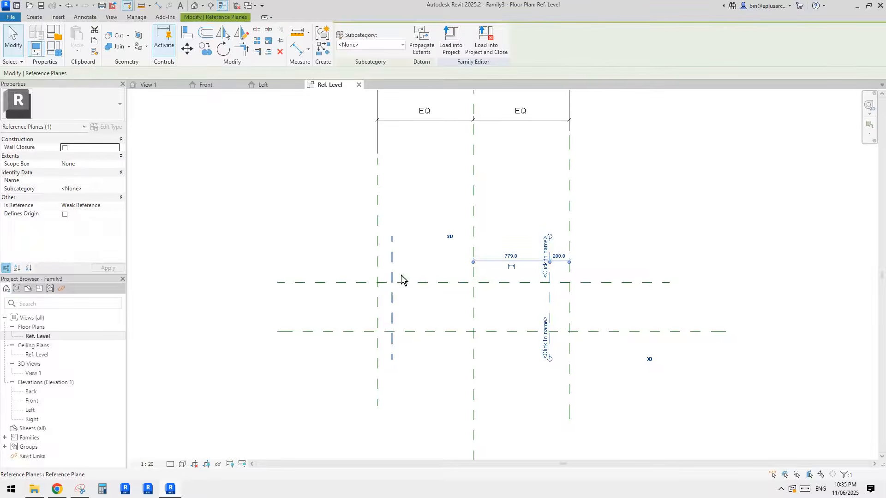
left_click(559, 257)
type("150")
left_click(467, 227)
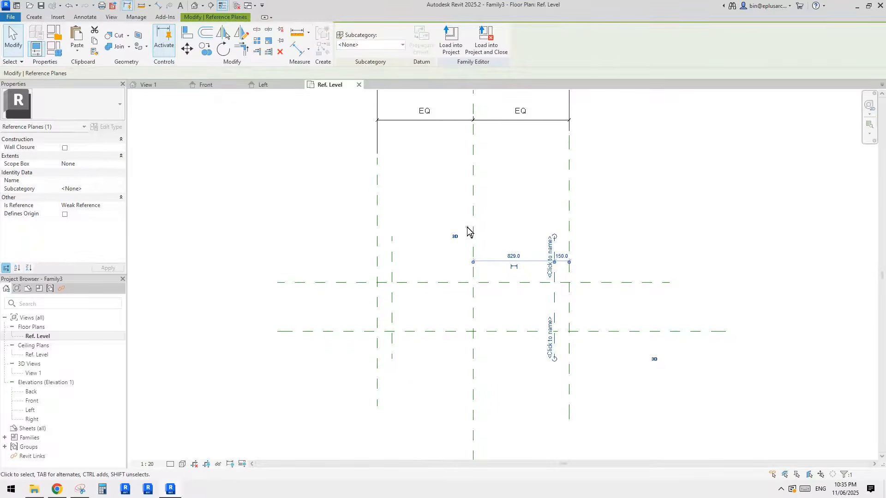
key("Escape")
scroll(417, 277, "down", 2)
Step: Dimension the offset between the left width plane and the left inner reference plane, below the horizontal planes
key("d")
key("i")
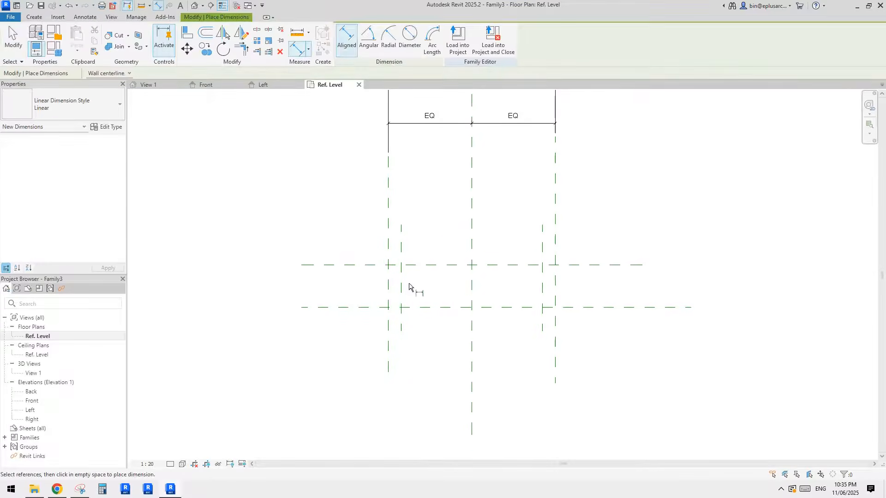
left_click(388, 320)
middle_click_drag(411, 339, 411, 289)
left_click(408, 375)
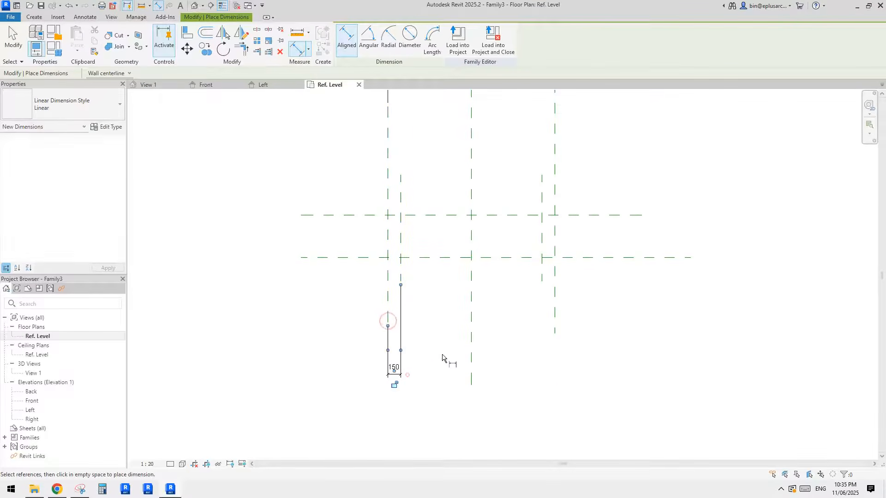
Step: Dimension the offset between the right inner reference plane and the right width plane, below the horizontal planes
left_click(542, 274)
left_click(555, 272)
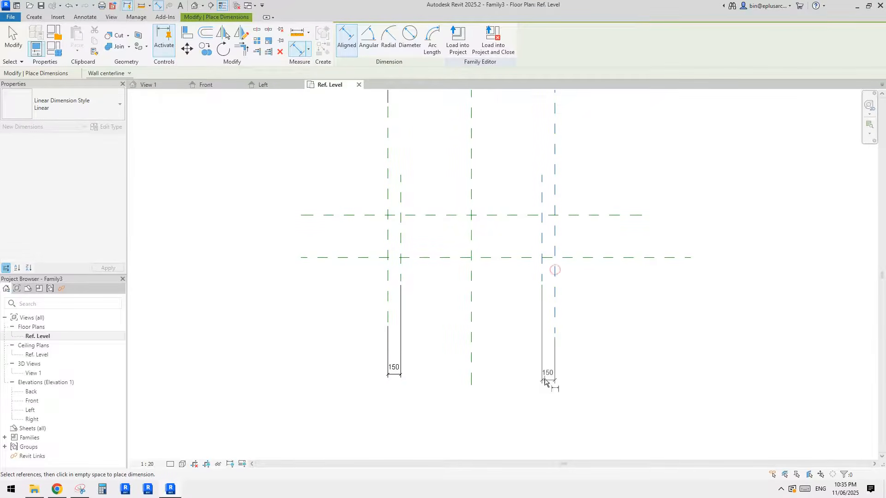
left_click(545, 375)
middle_click_drag(475, 351, 474, 354)
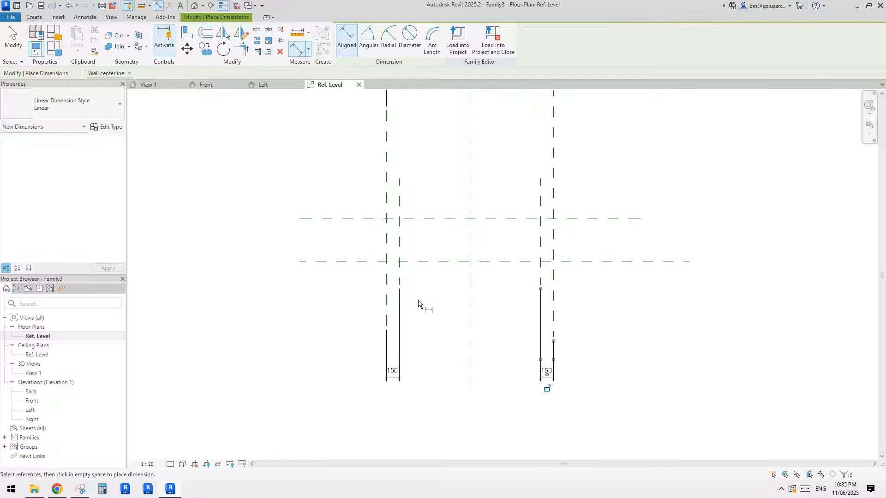
key("Escape")
key("Escape")
left_click(400, 283)
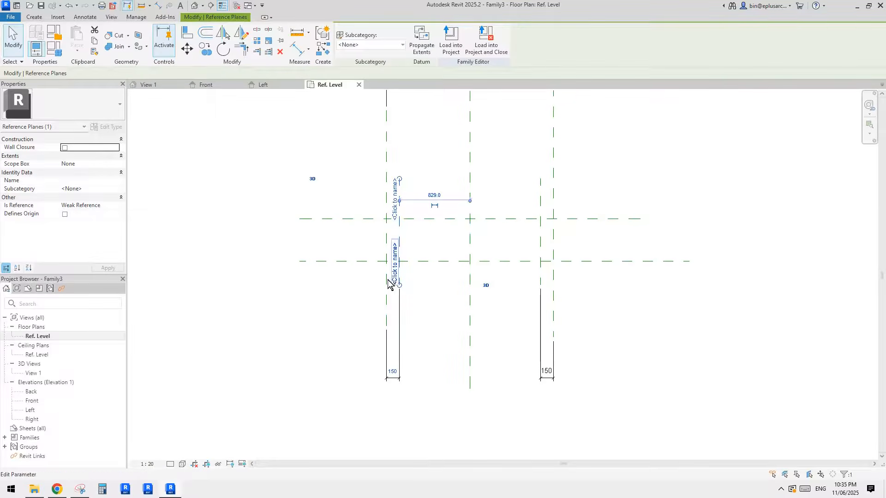
middle_click_drag(411, 292, 442, 297)
key("Escape")
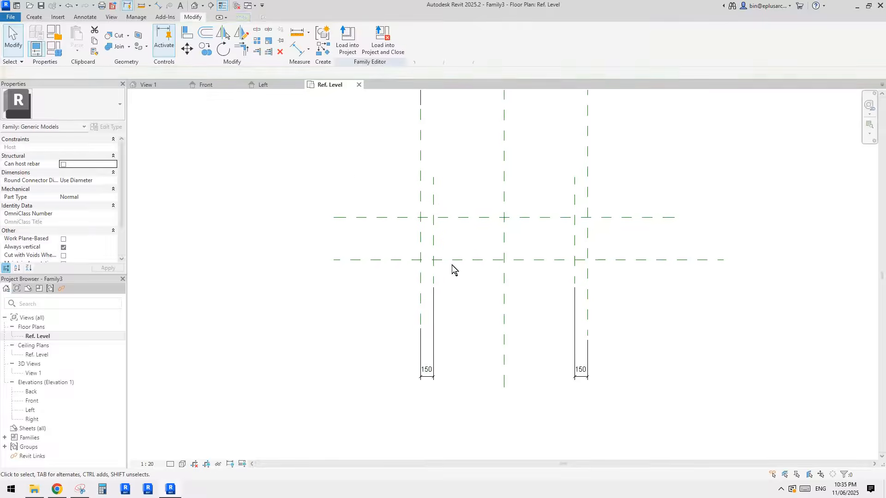
mouse_move(442, 238)
middle_mouse_down()
mouse_move(437, 253)
mouse_move(445, 248)
middle_mouse_up()
left_click(409, 198)
left_click(577, 197)
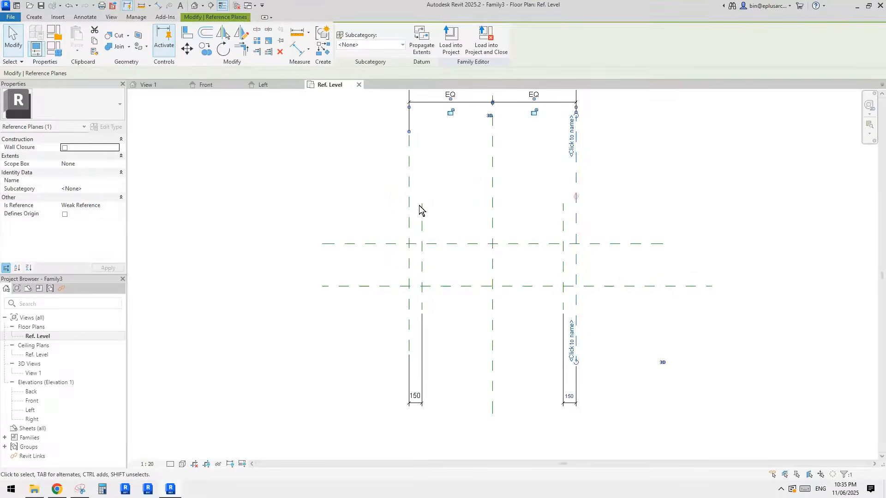
key("Escape")
Step: Label both inner fold offset dimensions with a new type-based family parameter named th
left_click(415, 404)
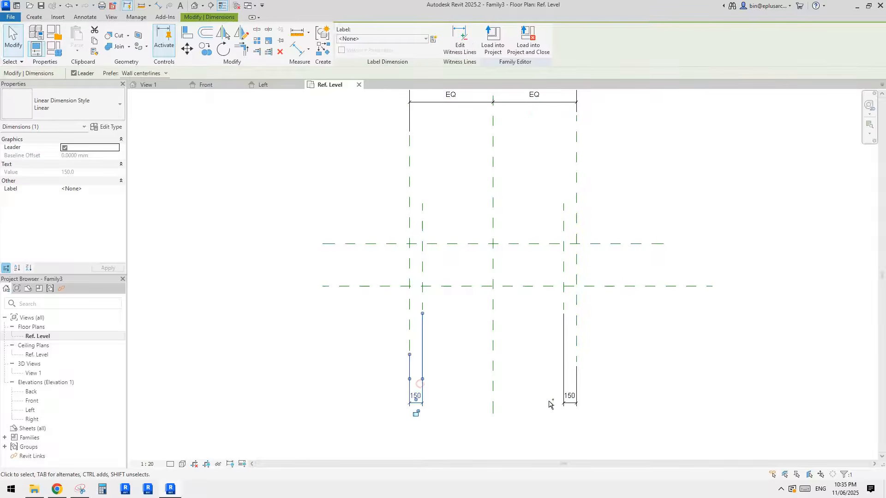
left_click(566, 401, "ctrl")
left_click(434, 39)
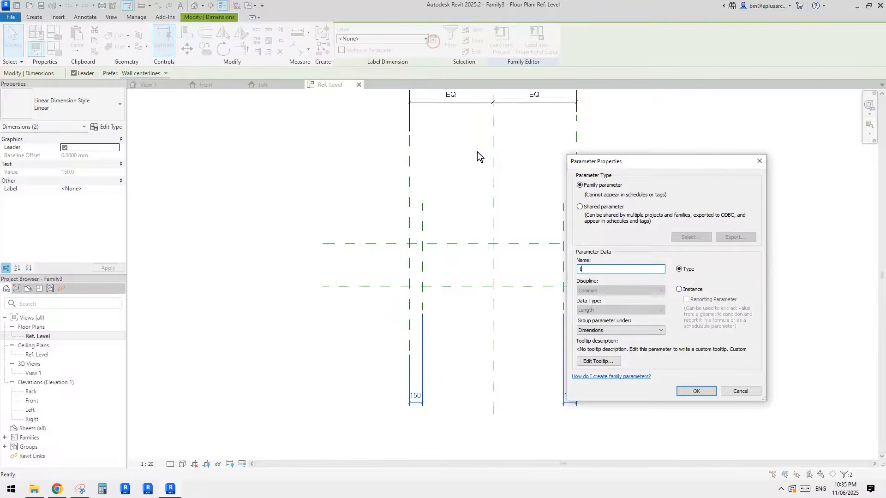
type("th")
left_click(694, 393)
scroll(452, 276, "up", 1)
mouse_move(452, 277)
middle_mouse_down()
mouse_move(444, 296)
mouse_move(450, 290)
mouse_move(424, 277)
mouse_move(426, 344)
mouse_move(449, 300)
mouse_move(449, 236)
mouse_move(452, 272)
middle_mouse_up()
key("Escape")
scroll(430, 277, "down", 1)
scroll(438, 340, "down", 1)
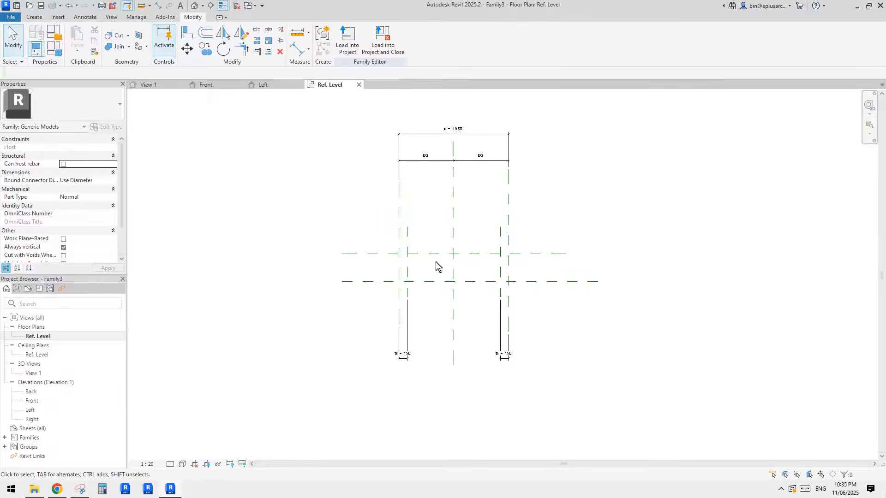
middle_click_drag(459, 227, 463, 337)
middle_click_drag(467, 304, 475, 211)
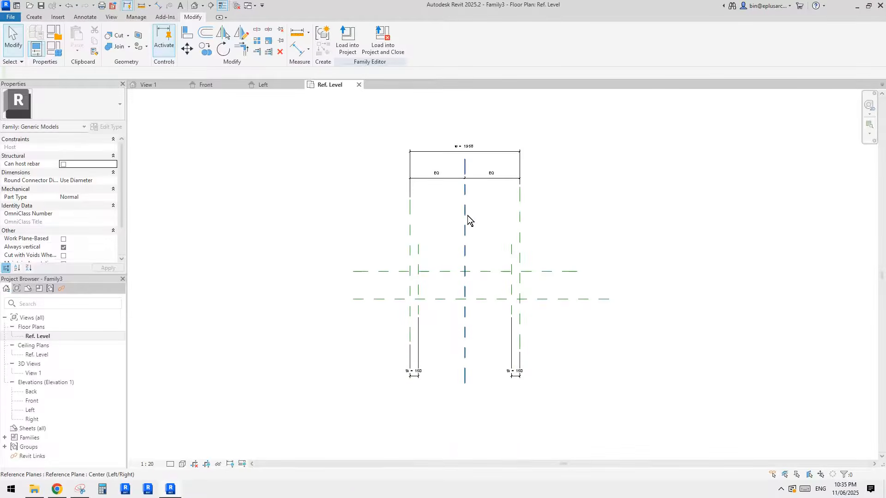
middle_click_drag(461, 274, 456, 245)
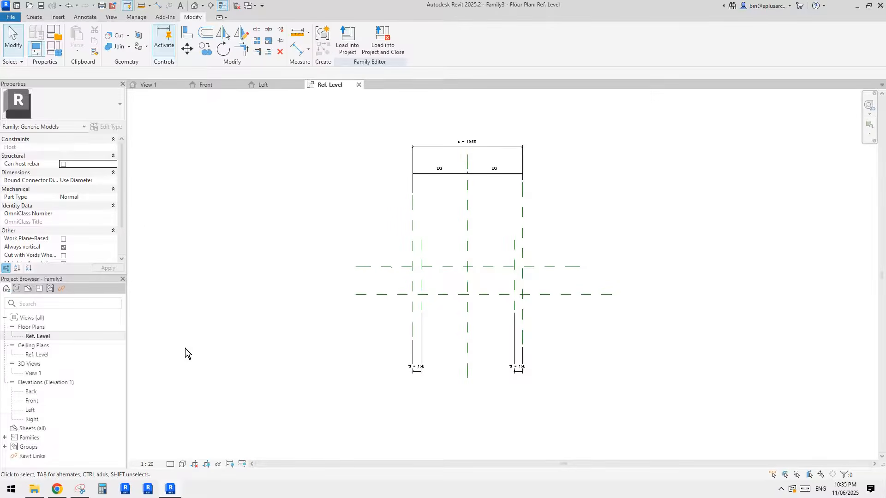
double_click(31, 410)
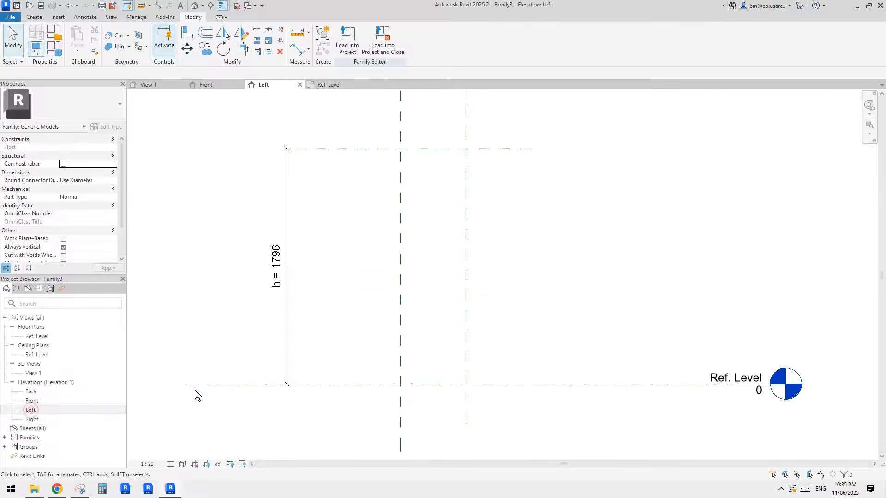
left_click(412, 148)
left_click(220, 344)
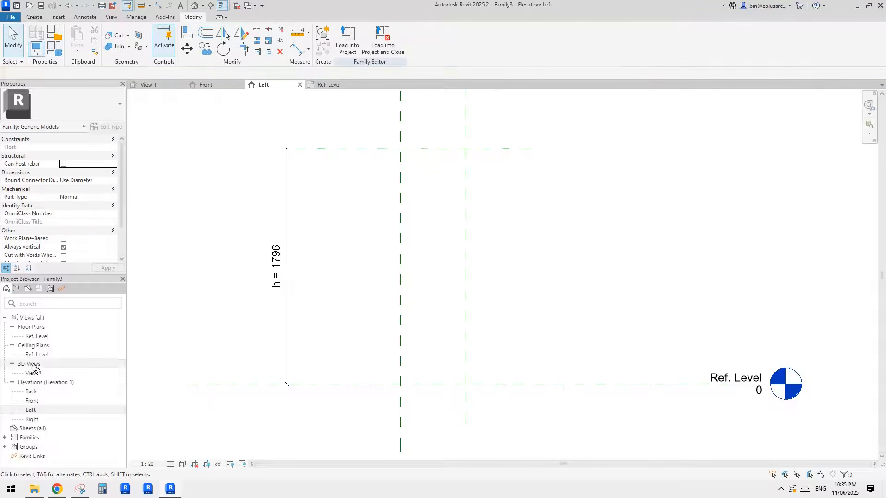
double_click(38, 337)
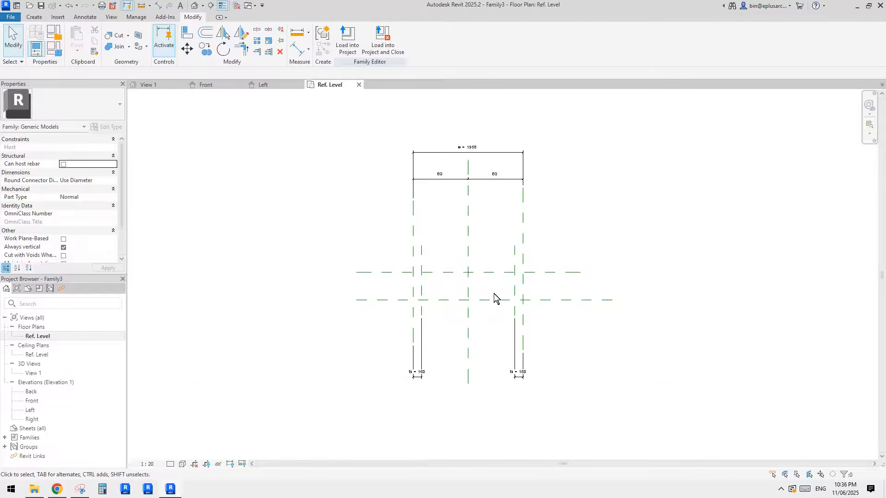
double_click(30, 411)
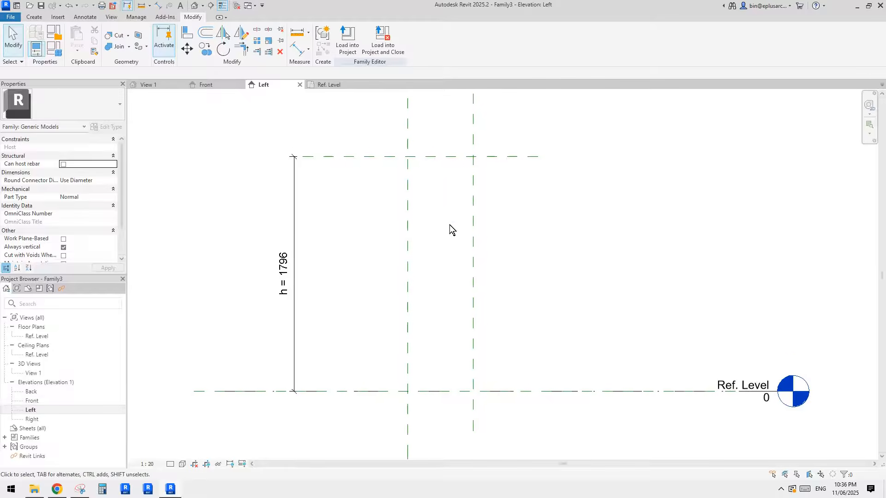
left_click(36, 18)
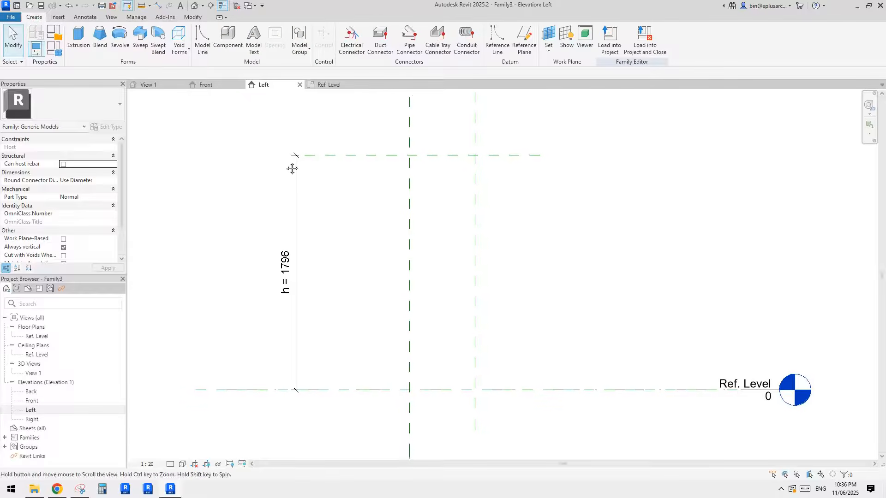
Step: In the Ref. Level plan, set the left width plane's Is Reference property to Left and name the plane L
left_click(41, 339)
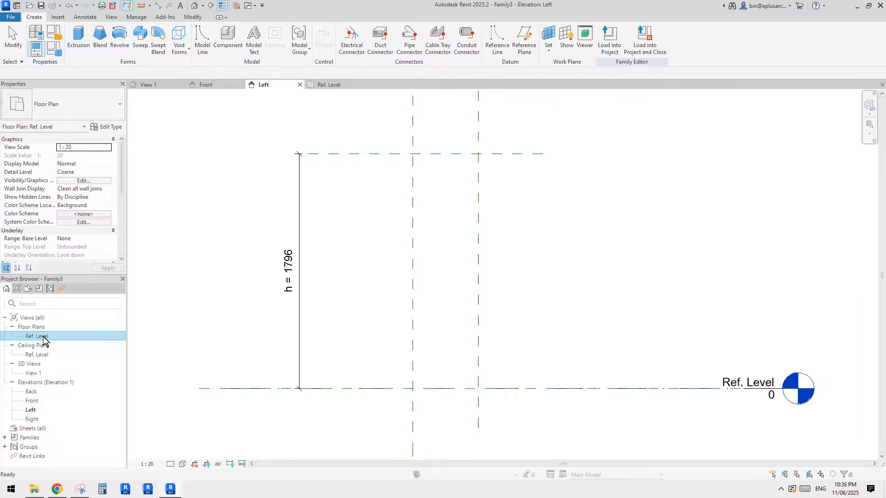
double_click(42, 340)
left_click(414, 248)
scroll(430, 261, "up", 2)
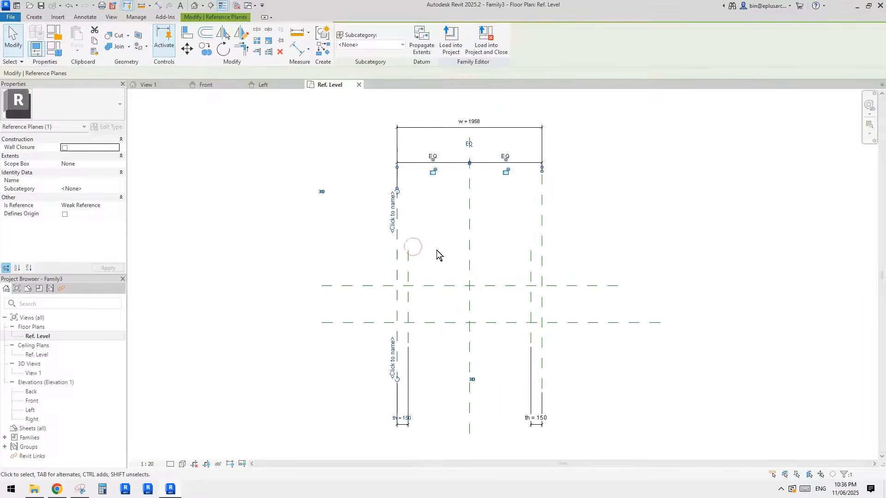
middle_click_drag(450, 252, 388, 272)
left_click(362, 277)
left_click(353, 251)
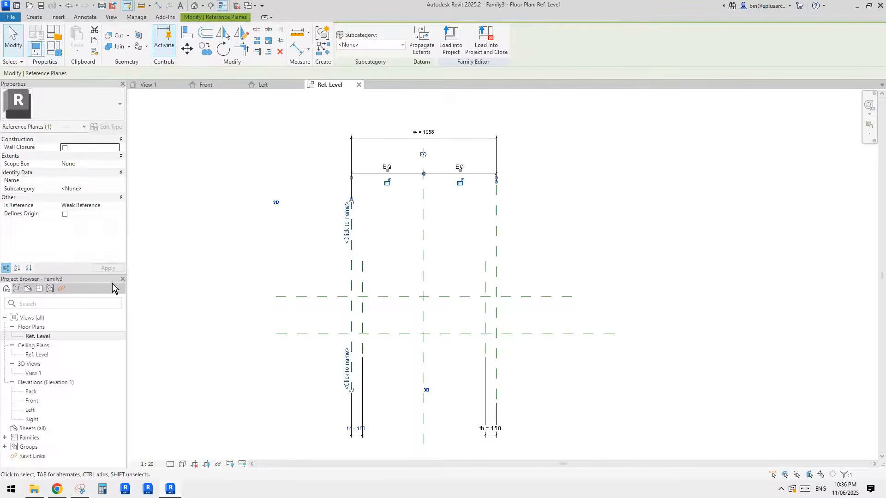
left_click(92, 205)
left_click(115, 205)
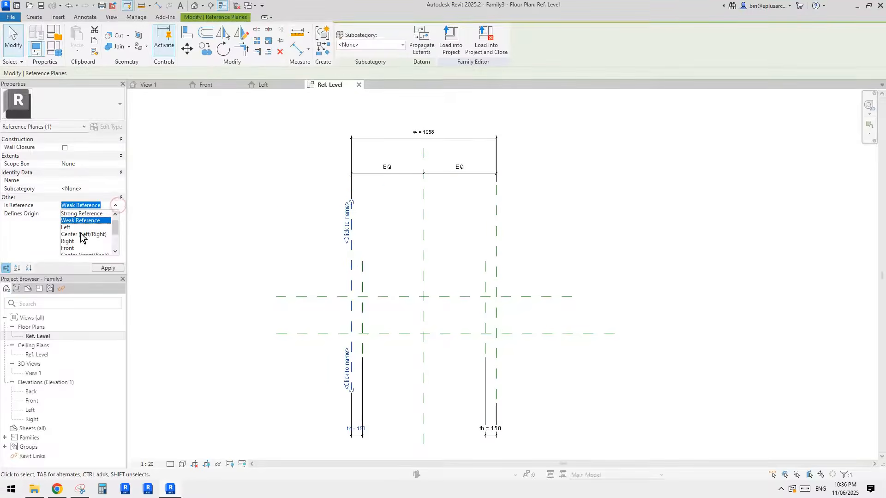
left_click(105, 232)
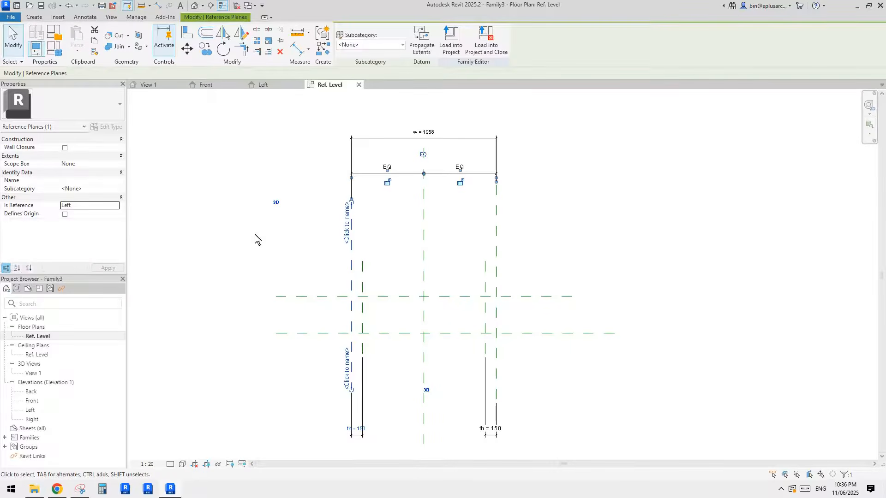
left_click(348, 231)
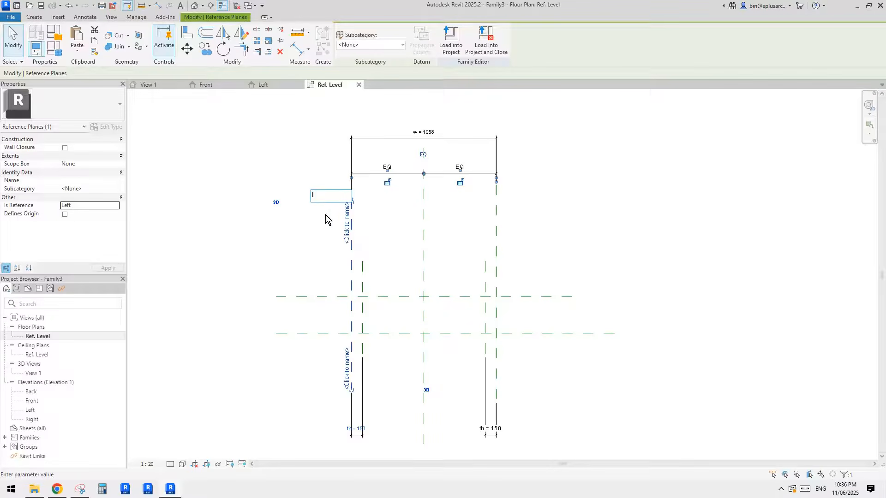
left_click(397, 210)
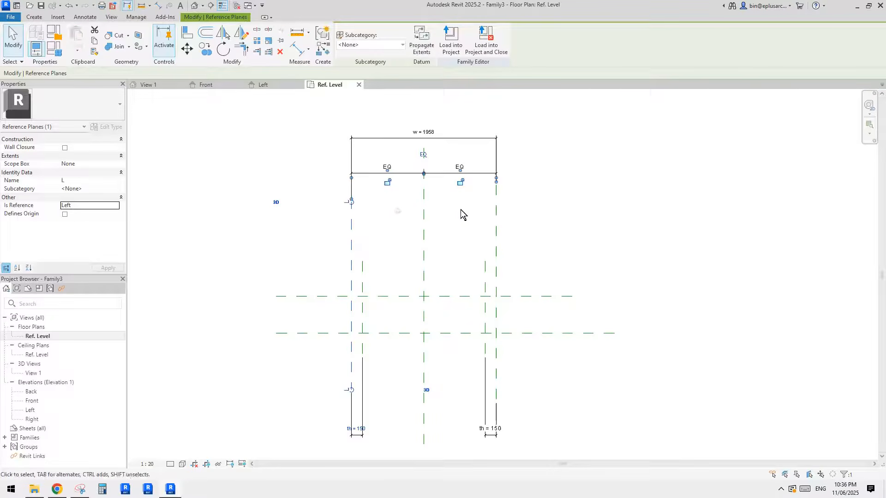
Step: Set the right width plane's Is Reference property to Right and name the plane R
left_click(495, 208)
left_click(116, 205)
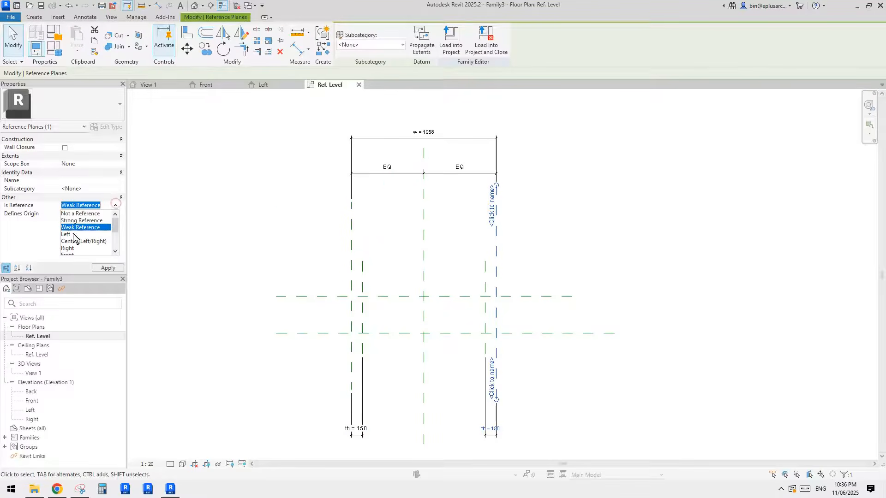
scroll(81, 244, "down", 1)
left_click(71, 228)
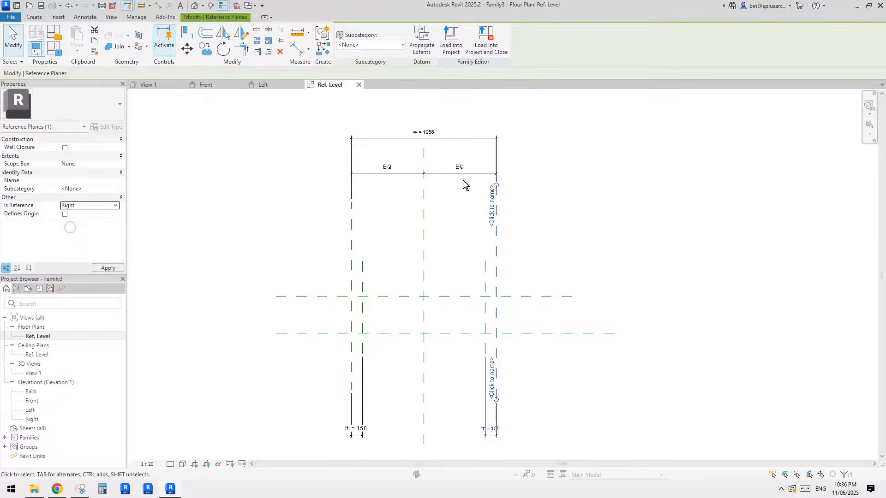
left_click(492, 205)
type("R")
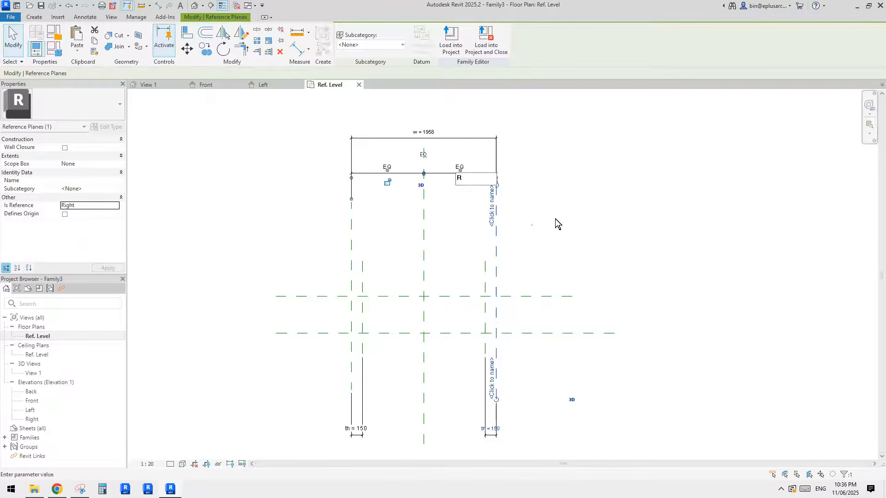
left_click(555, 218)
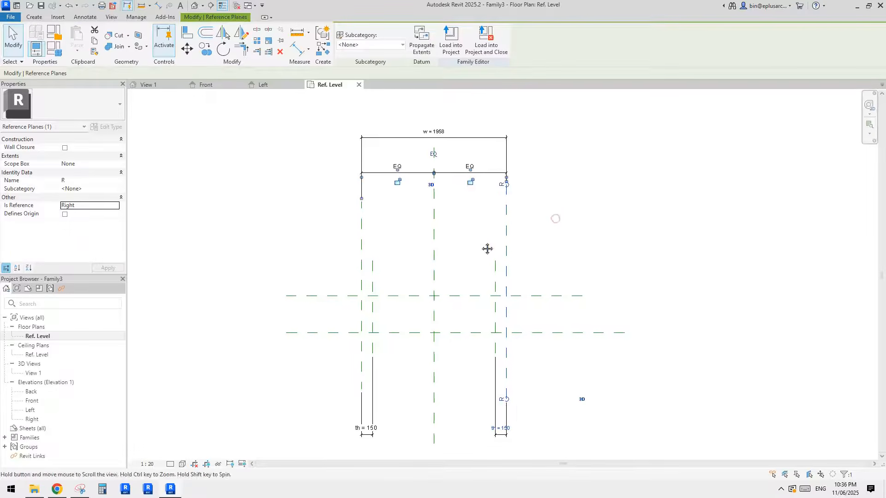
Step: Open the Left elevation and start a solid extrusion sketch there
double_click(31, 410)
left_click(34, 18)
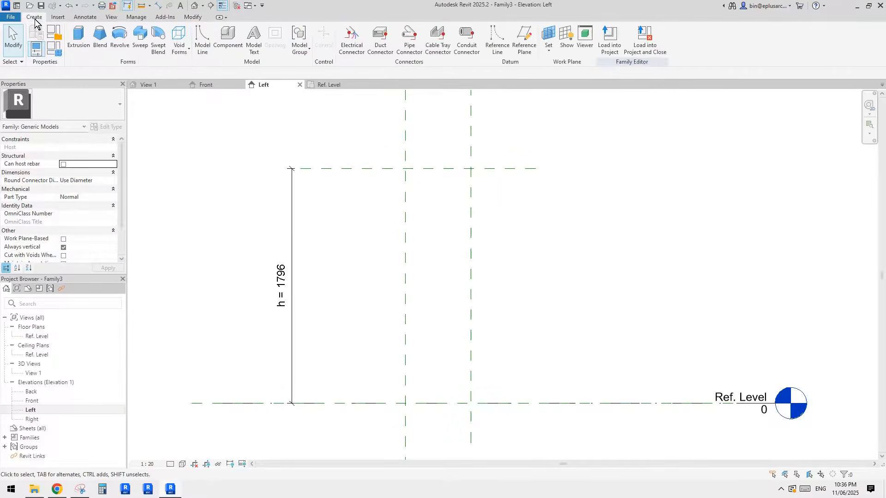
left_click(79, 37)
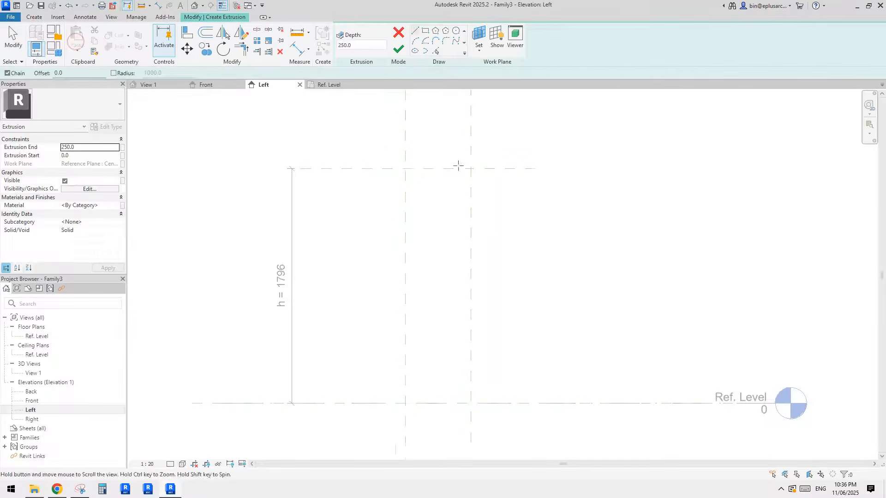
middle_click_drag(458, 165, 447, 174)
middle_click_drag(452, 124, 458, 121)
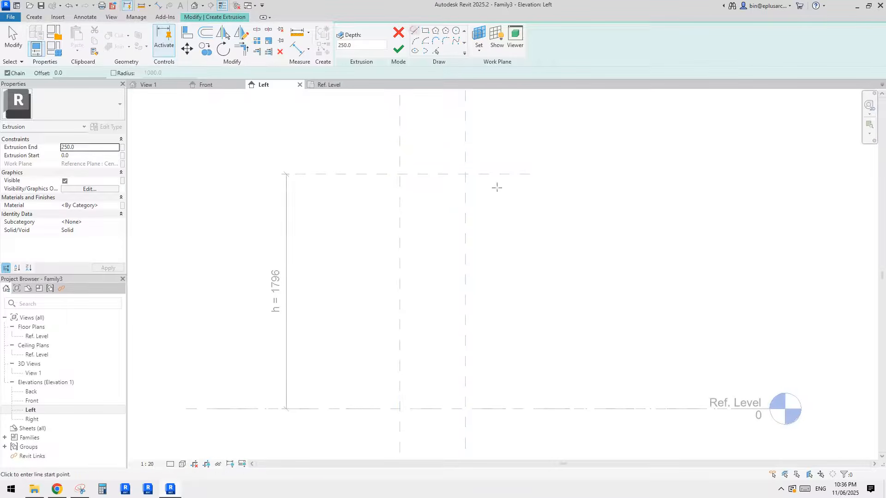
middle_click_drag(497, 186, 496, 190)
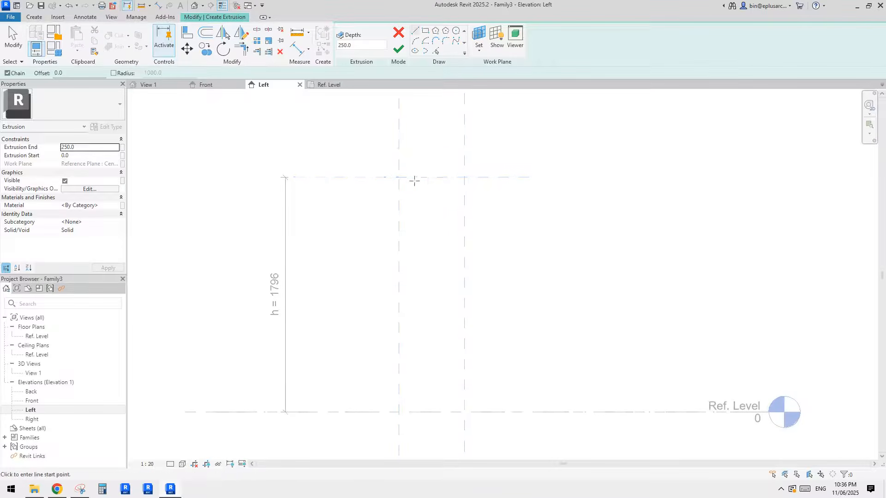
Step: Switch to Chrome and examine the facade section drawing in the post's gallery, then return to the Revit family
left_click(57, 491)
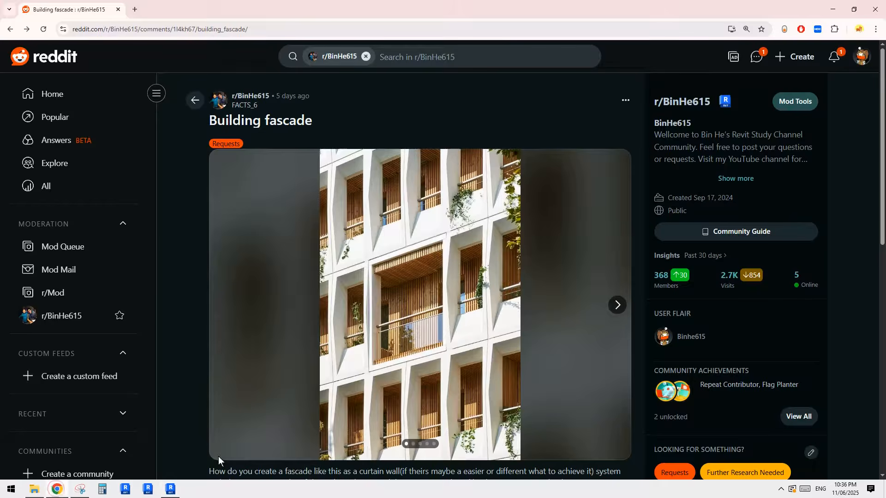
left_click(619, 305)
left_click(620, 305)
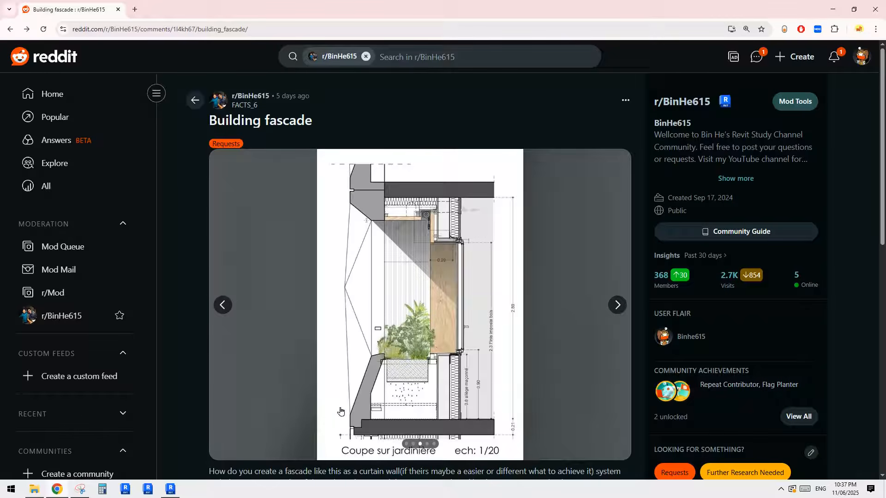
left_click(56, 490)
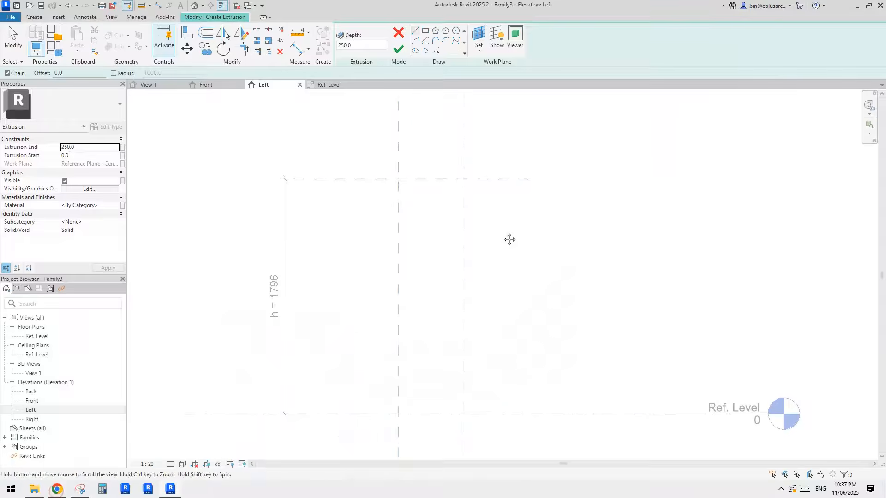
Step: Sketch the upper profile's top edge between the two vertical planes and a short edge down the plane opposite Center (Front/Back)
left_click(399, 179)
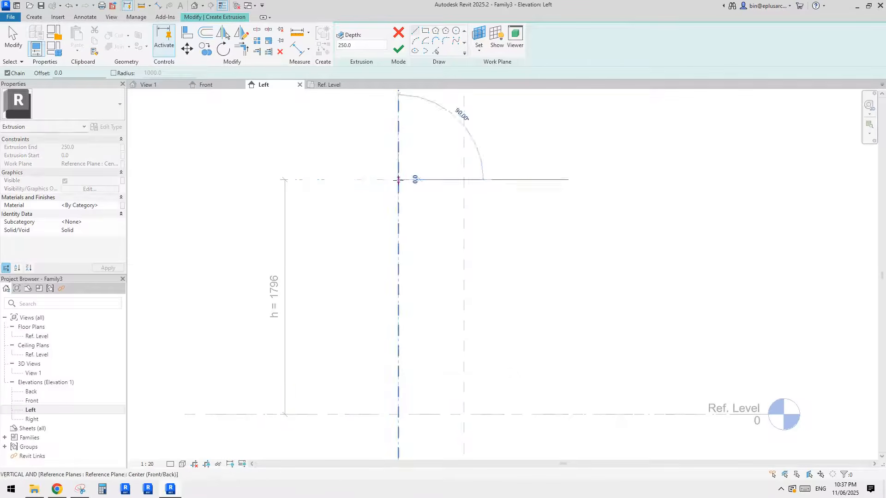
left_click(464, 179)
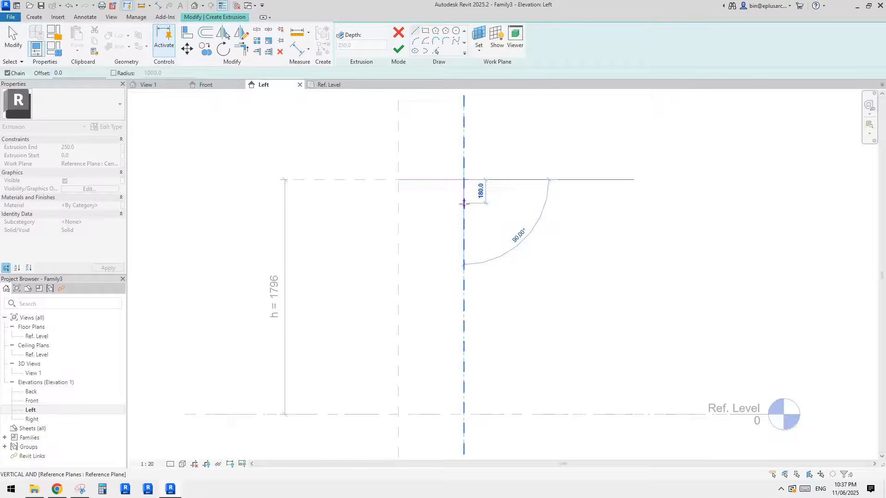
left_click(464, 206)
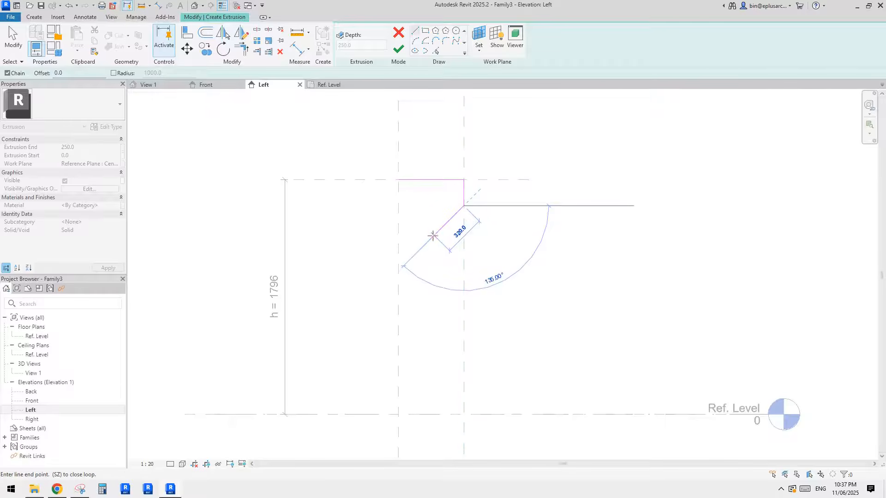
key("Escape")
Step: Sketch a 220 mm horizontal line below the top edge near the Center (Front/Back) plane and set it 450 mm below the top plane
left_click(401, 241)
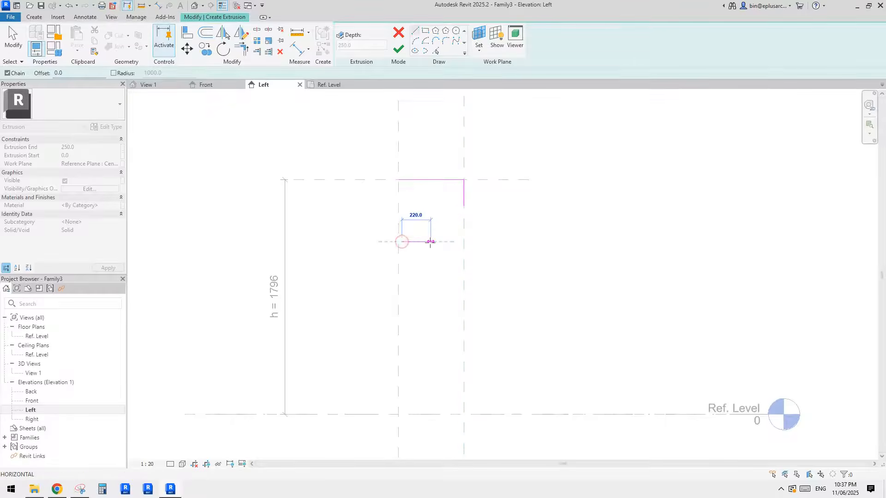
left_click(431, 241)
key("Escape")
key("Escape")
left_click(418, 241)
left_click(379, 211)
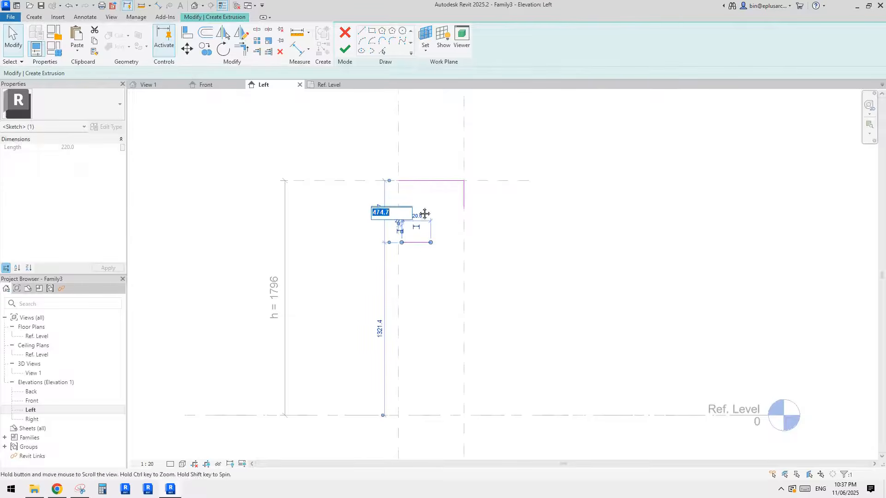
type("450")
key("Return")
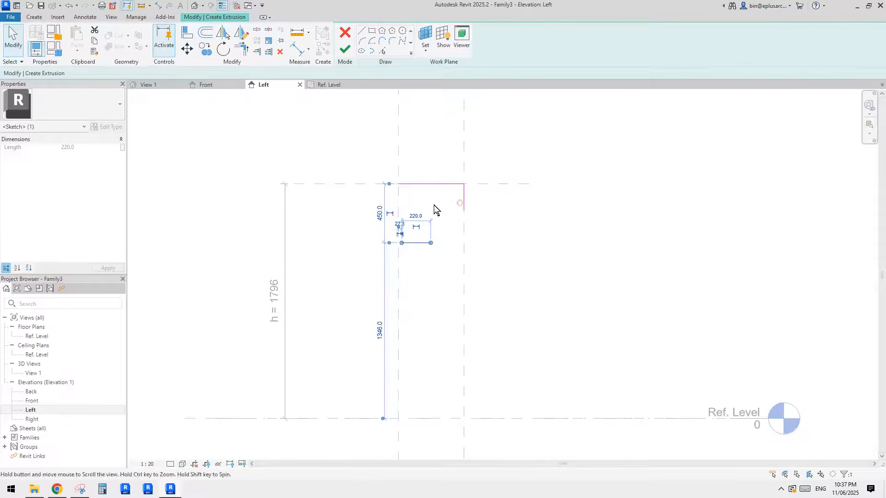
Step: Draw the upper profile's vertical edge down the Center (Front/Back) plane and trim it to a corner with the 220 mm line
left_click(434, 204)
left_click(362, 32)
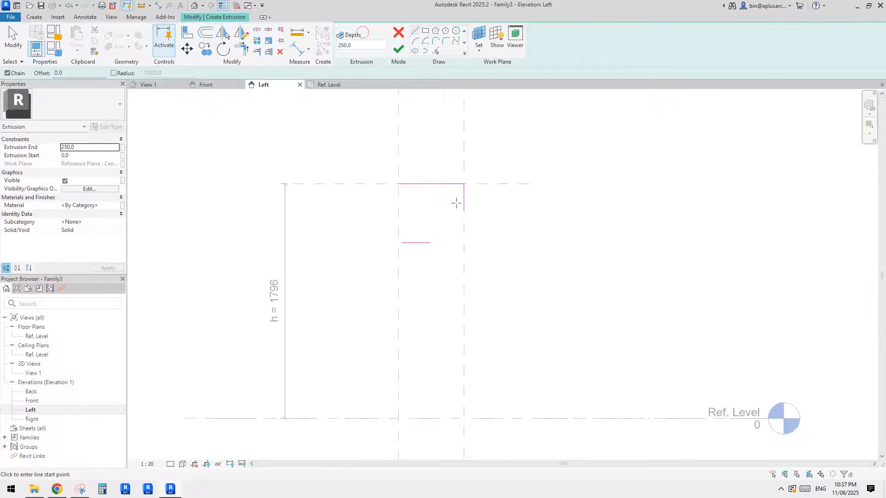
left_click(399, 184)
key("Escape")
key("Escape")
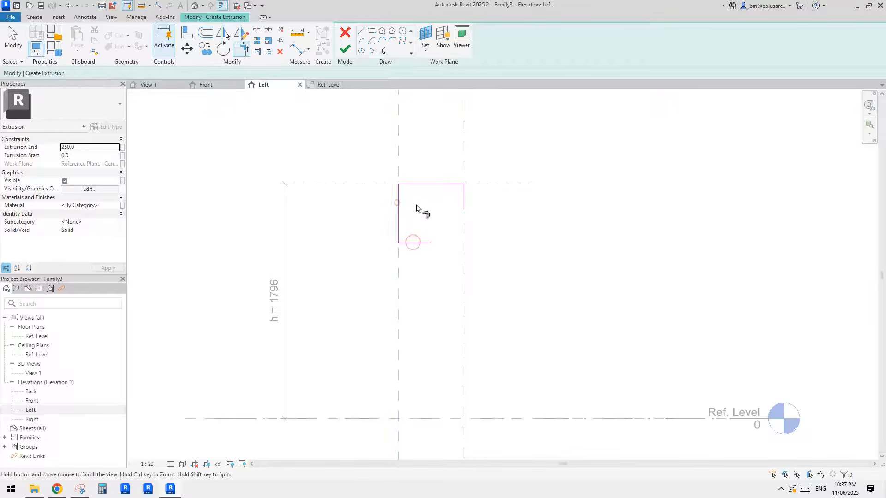
key("t")
key("r")
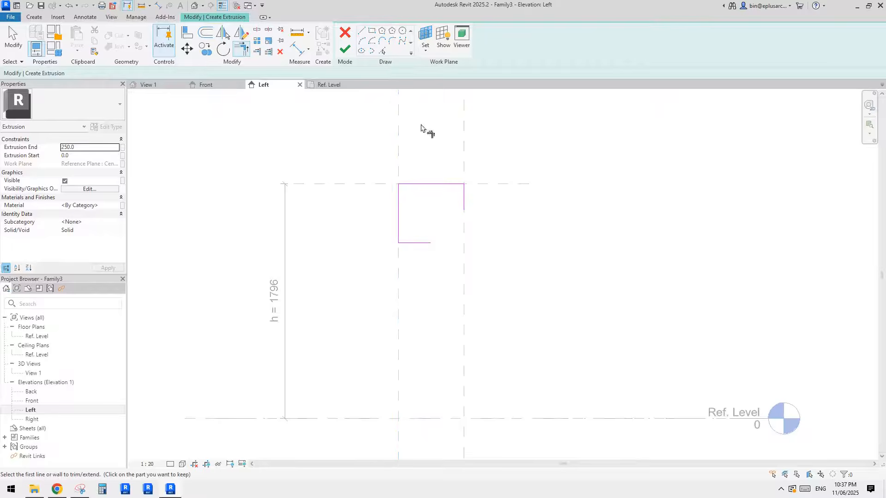
Step: Draw a diagonal line from the short edge's lower end and trim it with the bottom line to close the upper profile
left_click(362, 31)
left_click(464, 211)
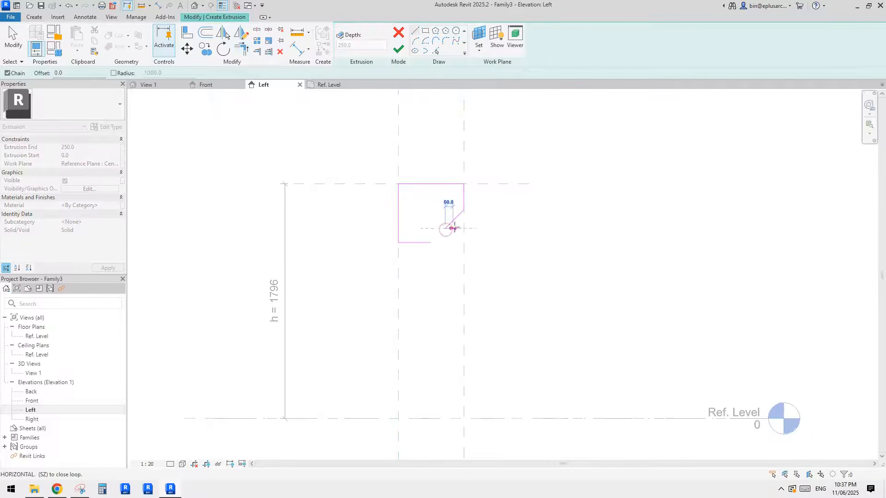
left_click(454, 228)
key("Escape")
key("Escape")
middle_click_drag(448, 225, 459, 193)
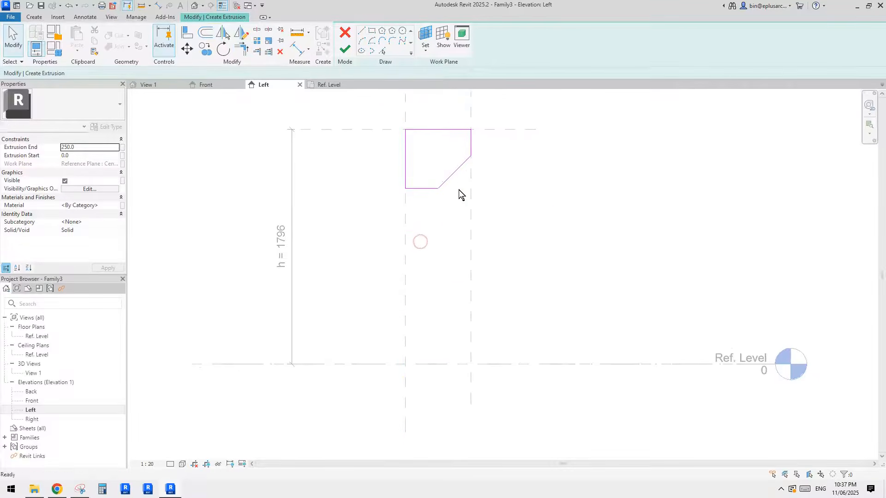
Step: Compare the upper profile with the facade section drawing in Chrome, then return to the Revit family
middle_click_drag(501, 142, 507, 177)
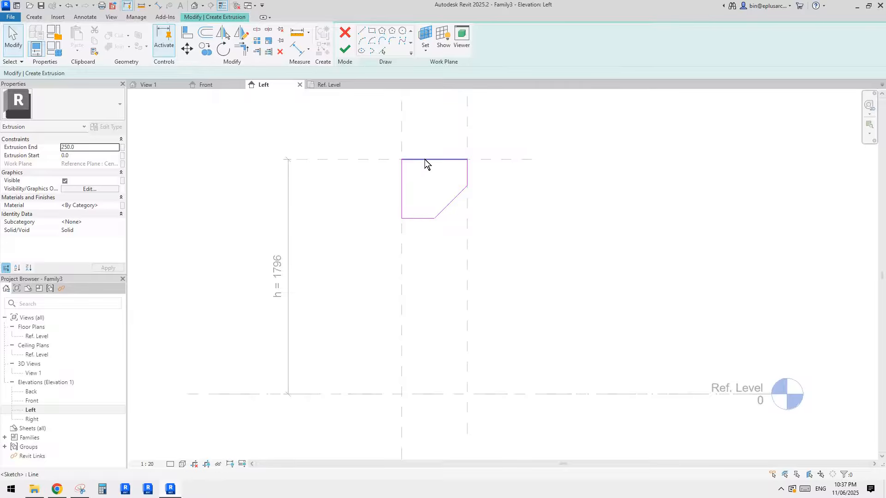
mouse_move(411, 182)
middle_mouse_down()
mouse_move(417, 217)
mouse_move(445, 217)
mouse_move(445, 207)
middle_mouse_up()
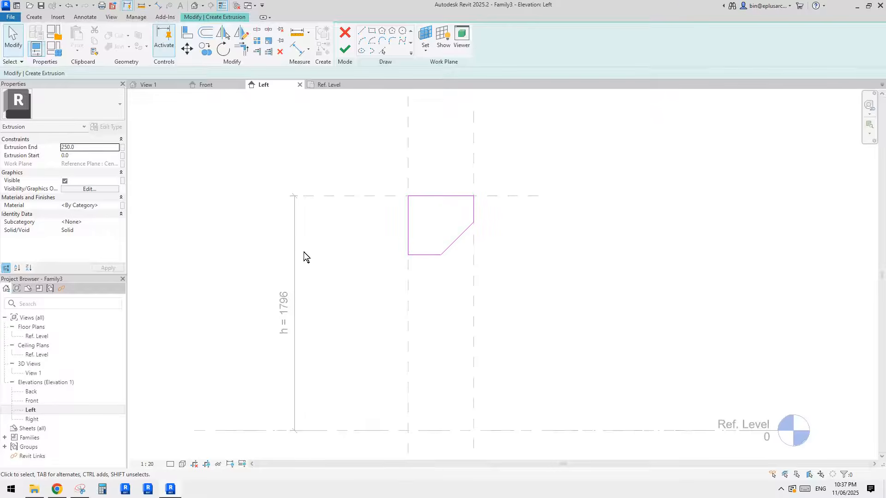
middle_click_drag(378, 334, 371, 309)
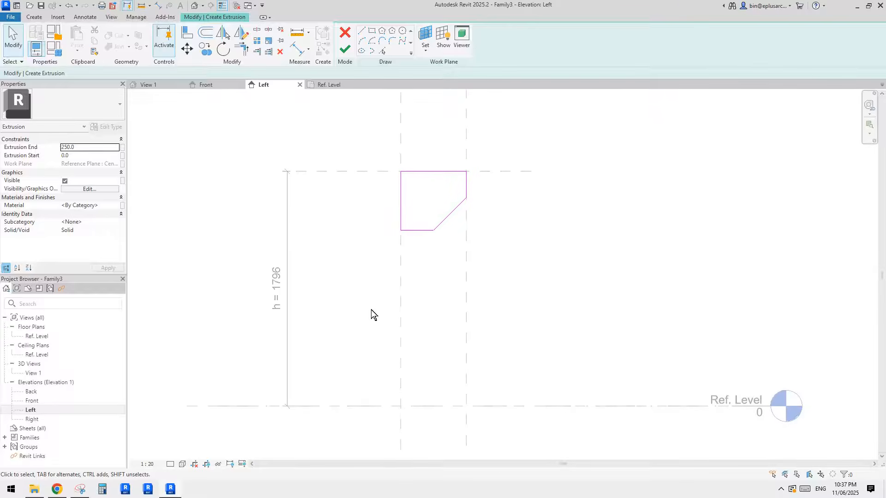
scroll(456, 358, "down", 2)
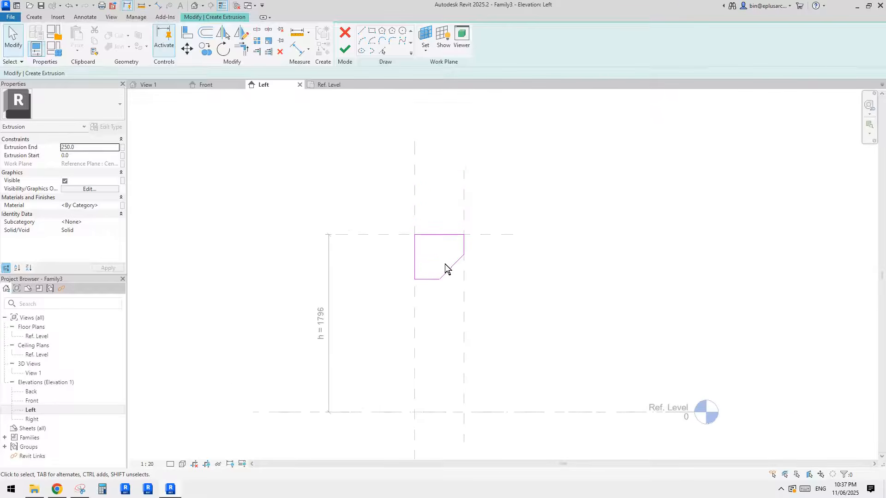
left_click(58, 489)
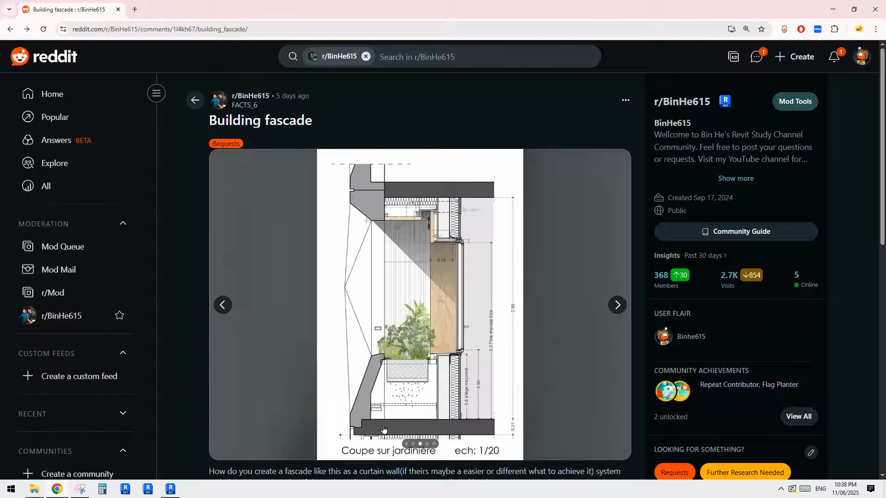
left_click(178, 490)
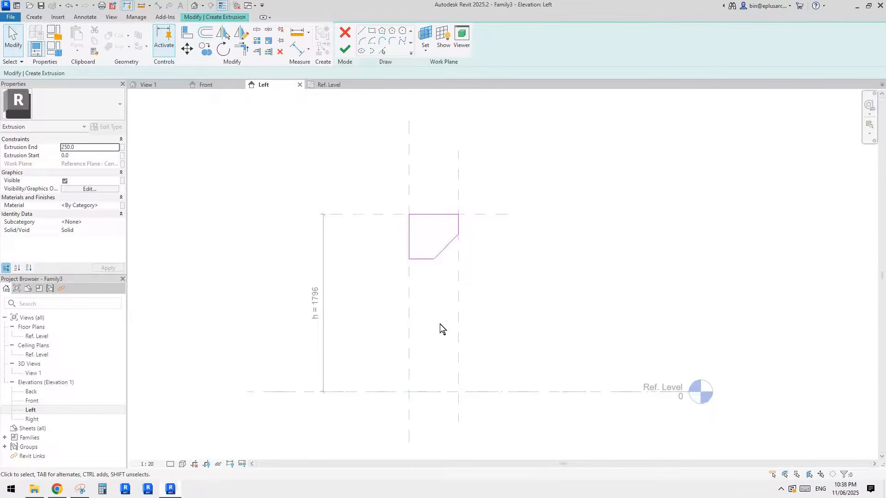
left_click(362, 30)
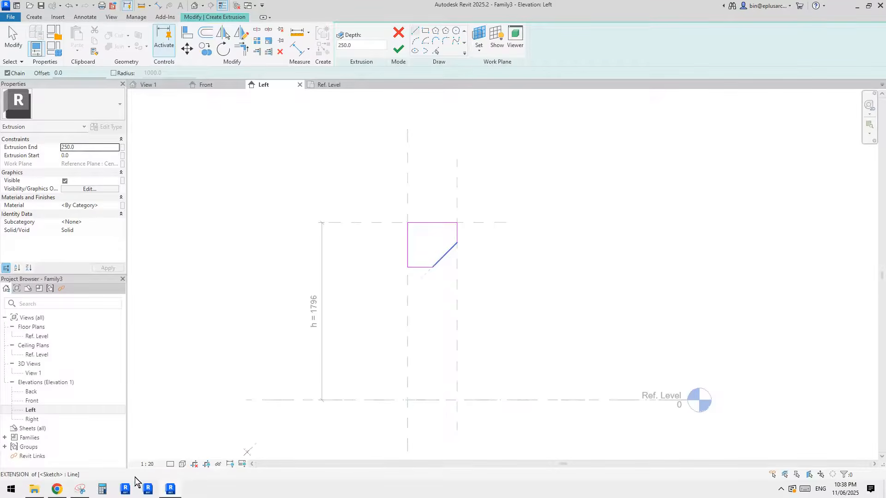
left_click(58, 490)
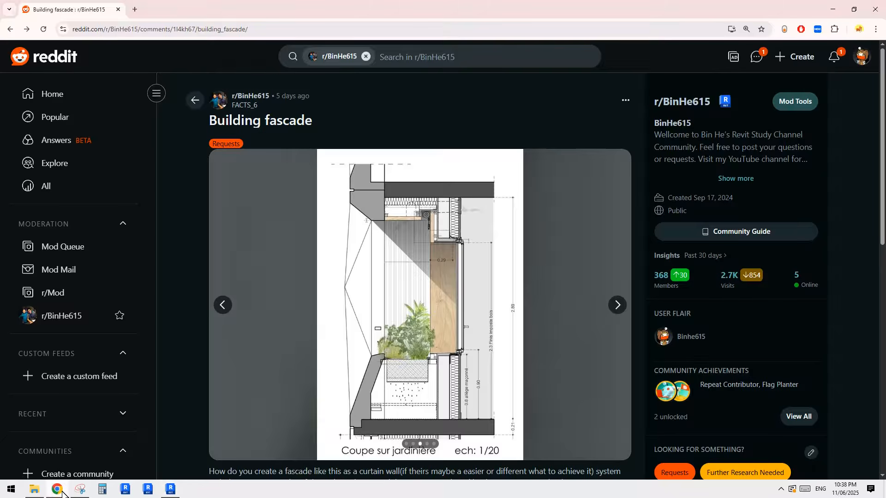
left_click(171, 491)
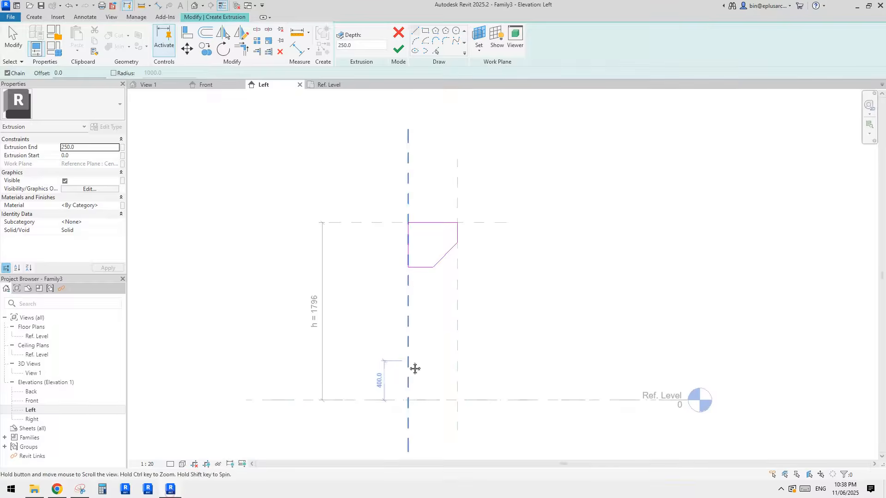
Step: Draw a vertical guide line downward from the corner where the upper profile's bottom edge meets its diagonal
left_click(433, 268)
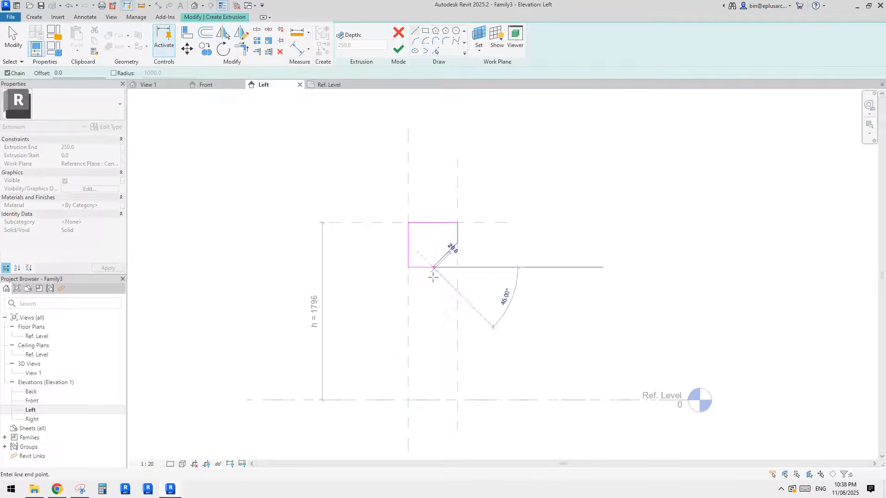
left_click(433, 340)
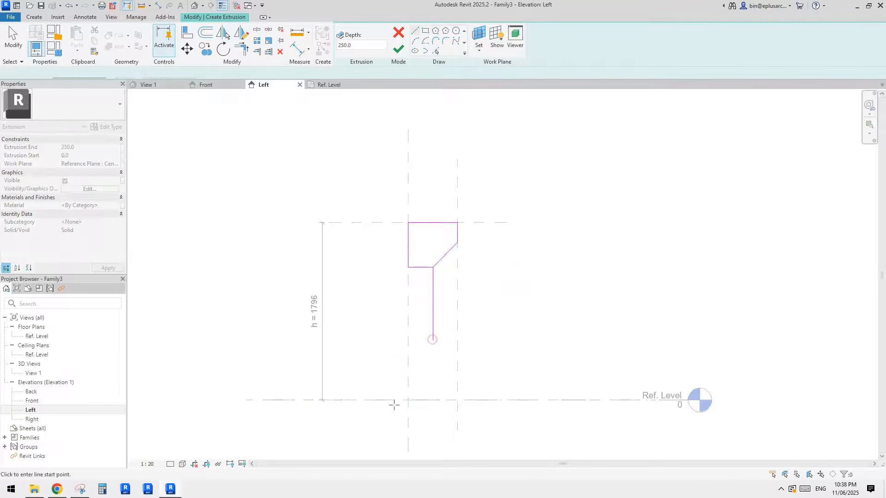
key("Escape")
Step: Draw a 1000 mm vertical line up from Ref. Level outside the planes, continuing with a horizontal line across the guide line
left_click(386, 401)
type("10")
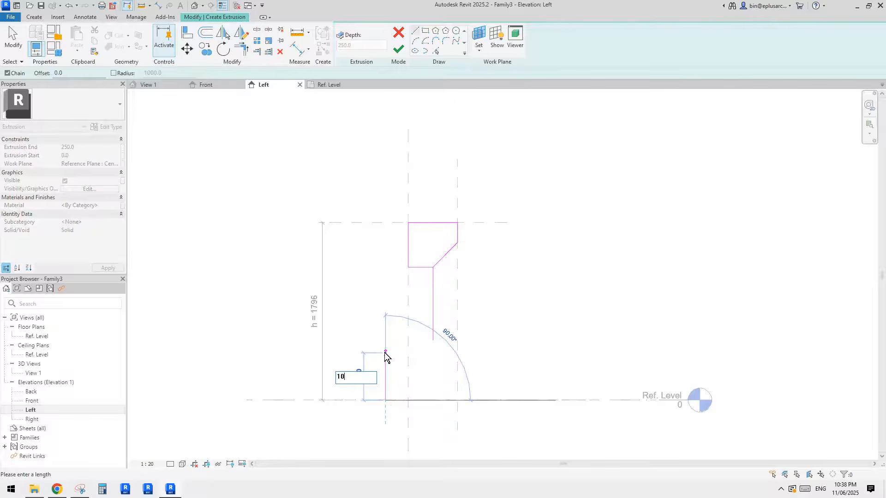
type("00")
key("Return")
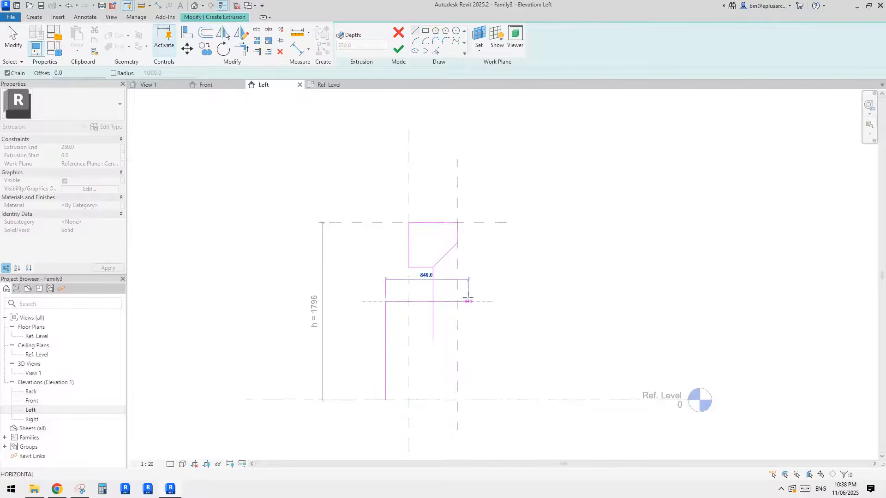
left_click(476, 302)
key("Escape")
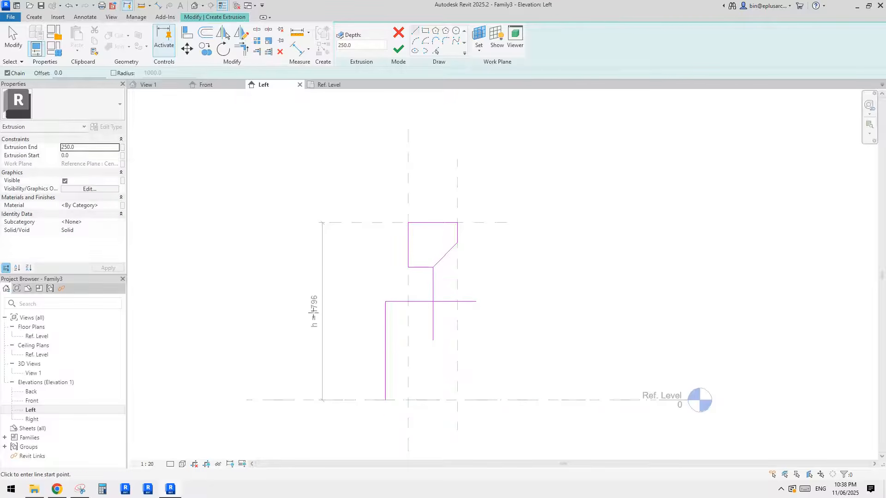
scroll(430, 305, "up", 2)
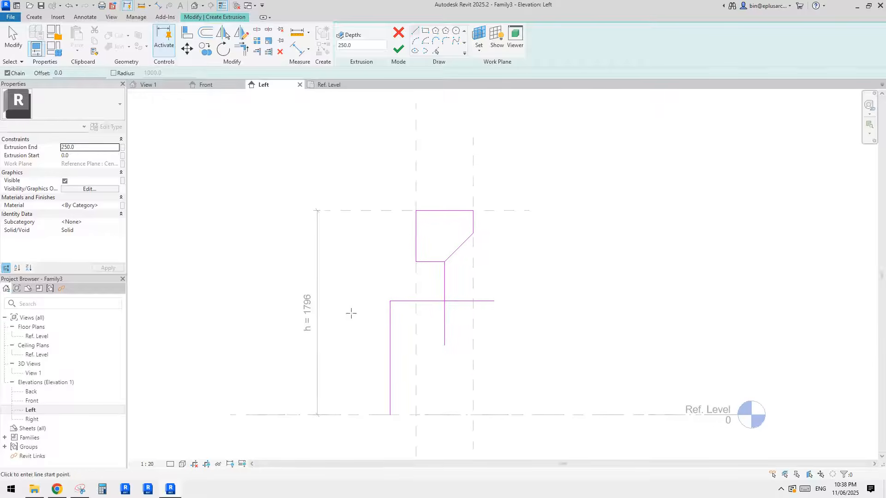
key("Escape")
middle_click_drag(430, 303, 422, 304)
left_click(363, 30)
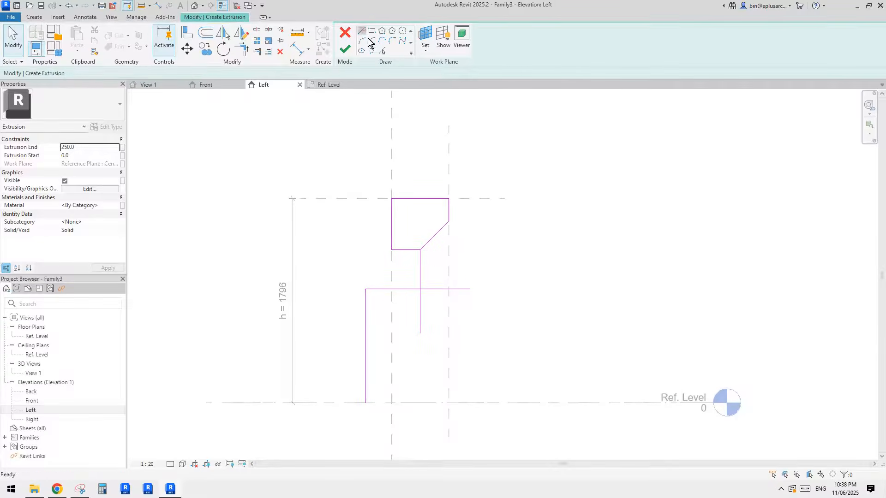
scroll(418, 289, "up", 3)
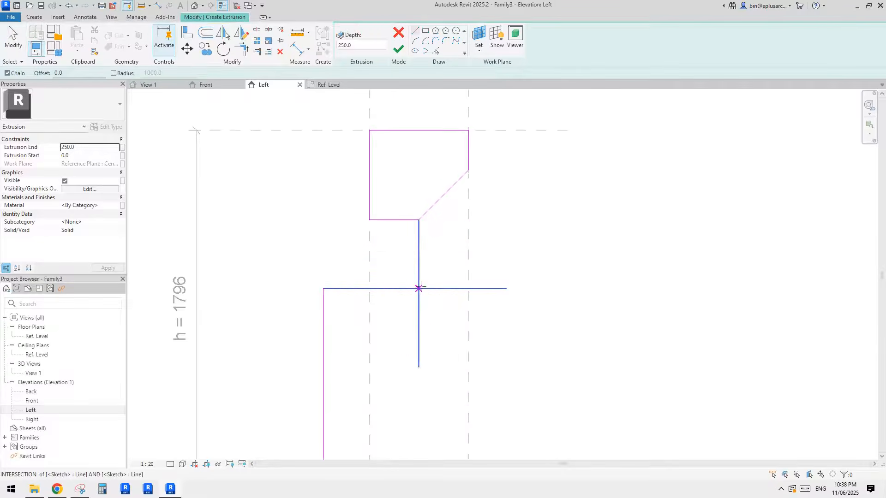
left_click(418, 288)
scroll(452, 359, "up", 2)
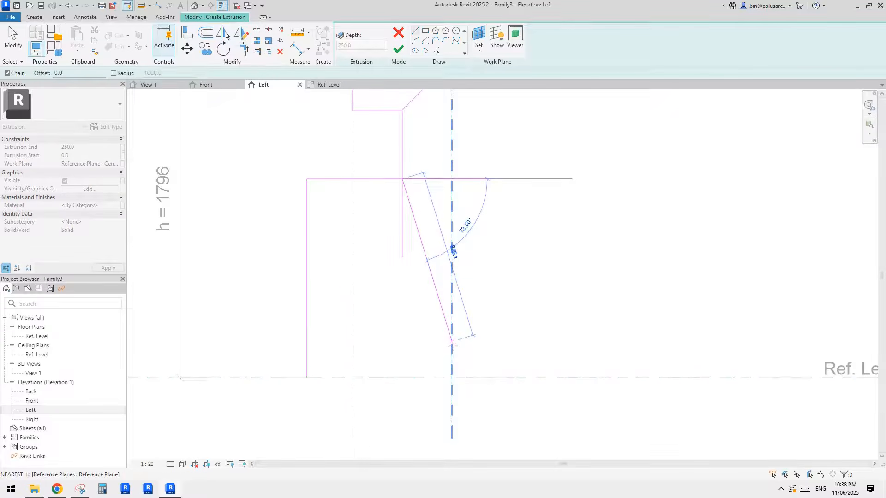
key("Escape")
Step: Draw a 200 mm line up the outer vertical plane from Ref. Level, then a slanted line to the guide and horizontal lines' intersection
left_click(453, 379)
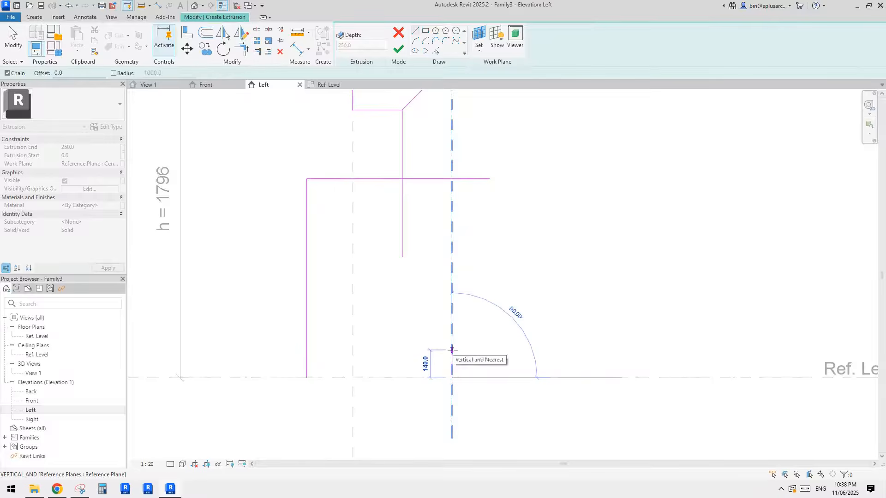
scroll(451, 350, "down", 2)
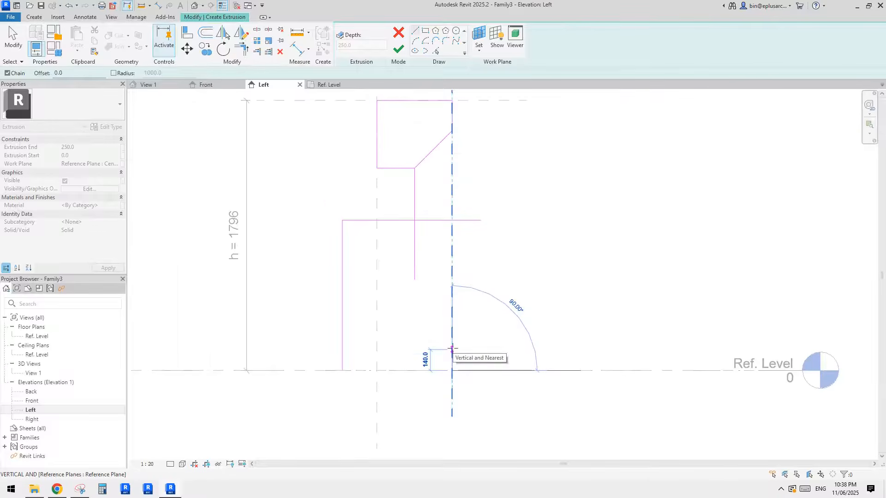
type("200")
key("Return")
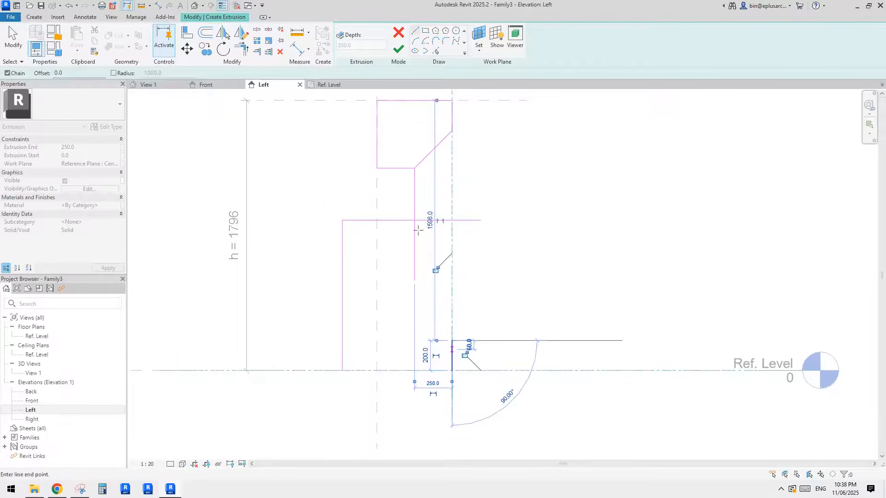
scroll(414, 220, "up", 1)
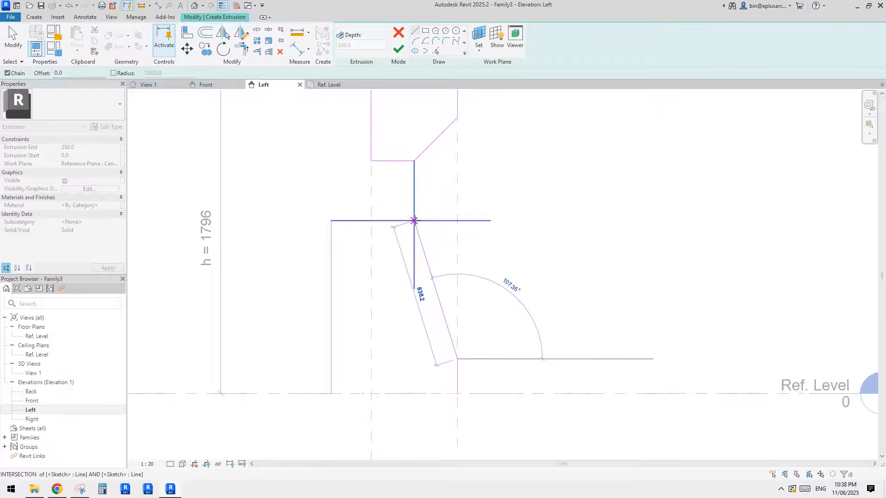
left_click(414, 220)
Step: Trim the horizontal line's overhang at the slanted edge and move the 1000 mm vertical line onto the Center (Front/Back) plane
key("Escape")
key("Escape")
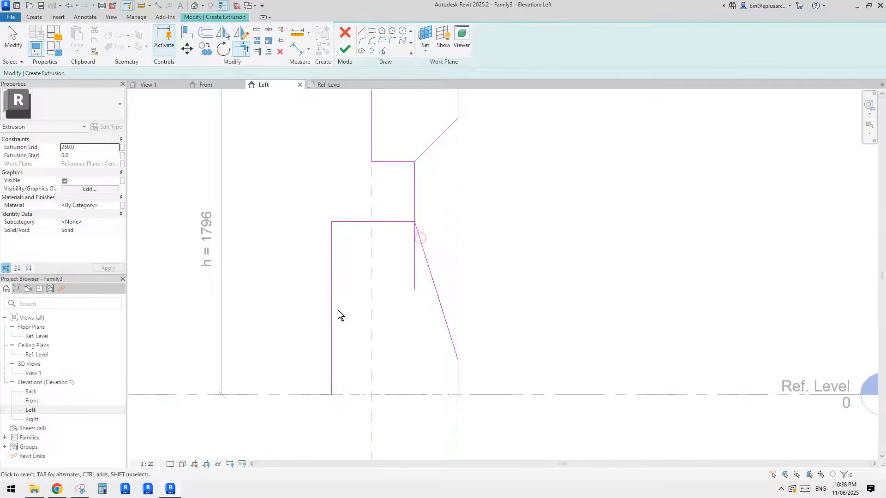
left_click_drag(331, 305, 371, 307)
middle_click_drag(442, 214, 441, 189)
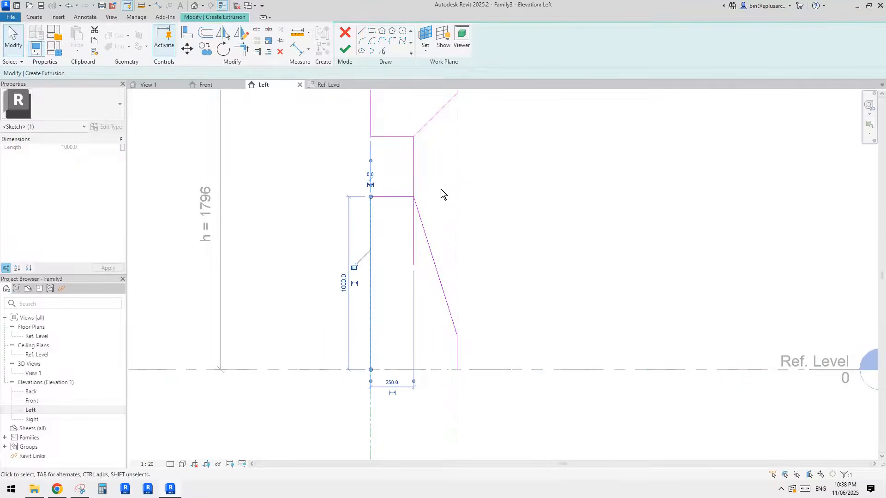
Step: Delete the vertical guide line between the upper and lower profiles
left_click(414, 167)
key("Delete")
middle_click_drag(508, 261, 508, 252)
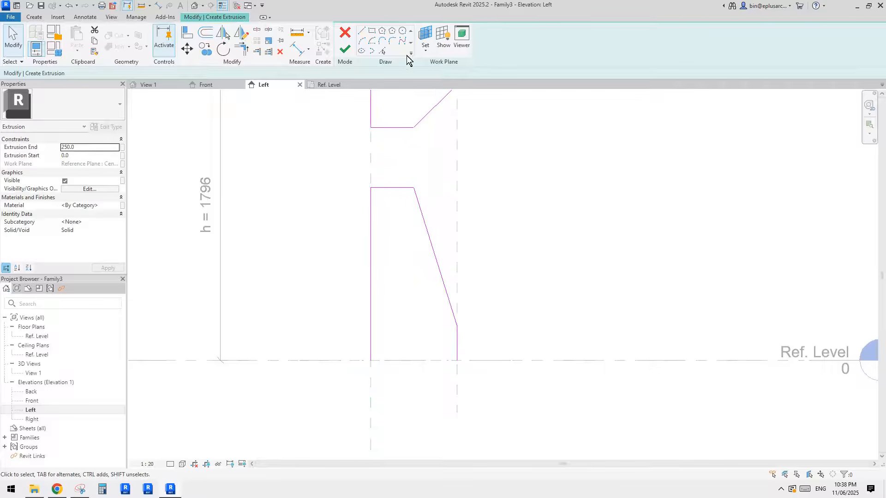
Step: Close the lower profile with a horizontal line along Ref. Level and finish the extrusion sketch
left_click(360, 33)
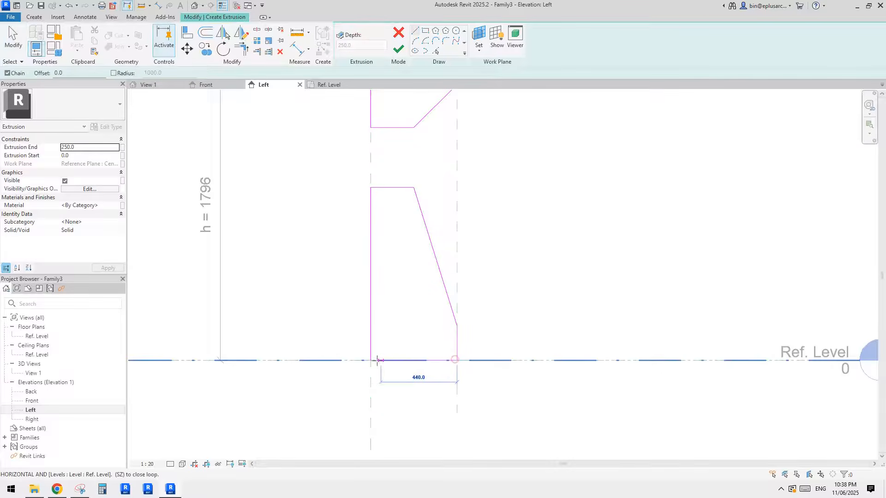
scroll(498, 259, "down", 2)
key("Escape")
key("Escape")
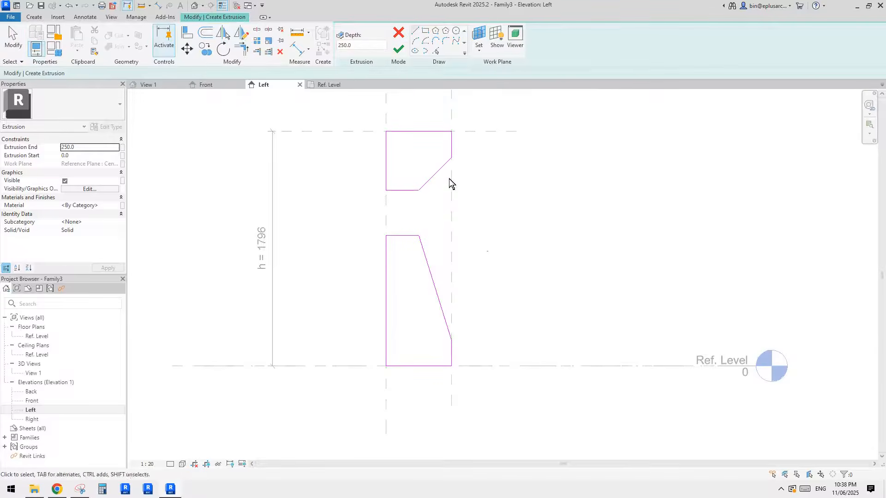
left_click(346, 50)
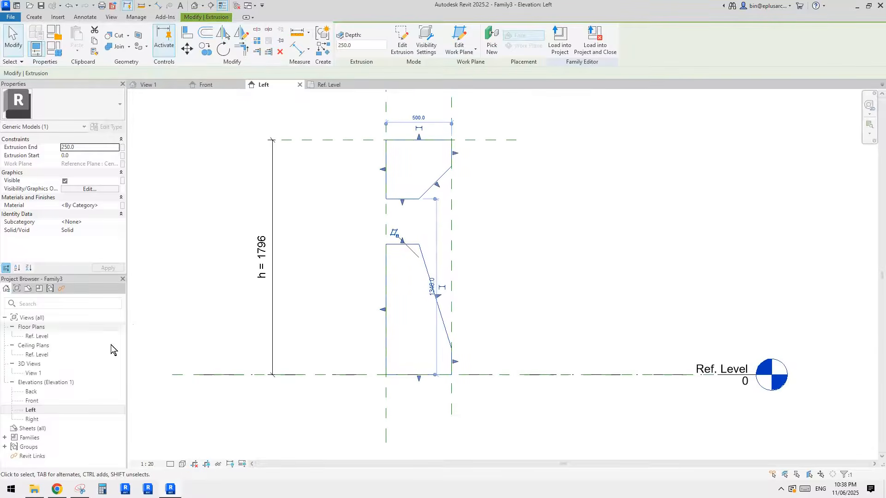
Step: In the Ref. Level floor plan, change the extrusion's work plane to the outer left reference plane L
double_click(35, 336)
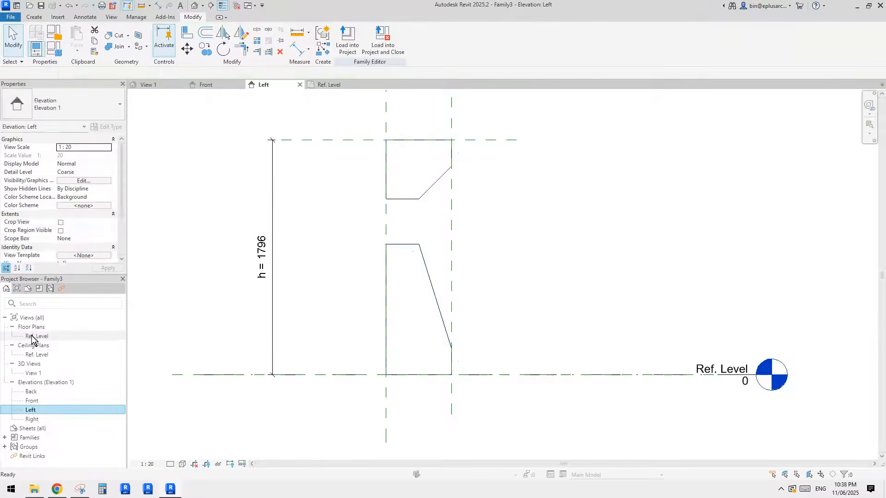
middle_click_drag(444, 332, 439, 286)
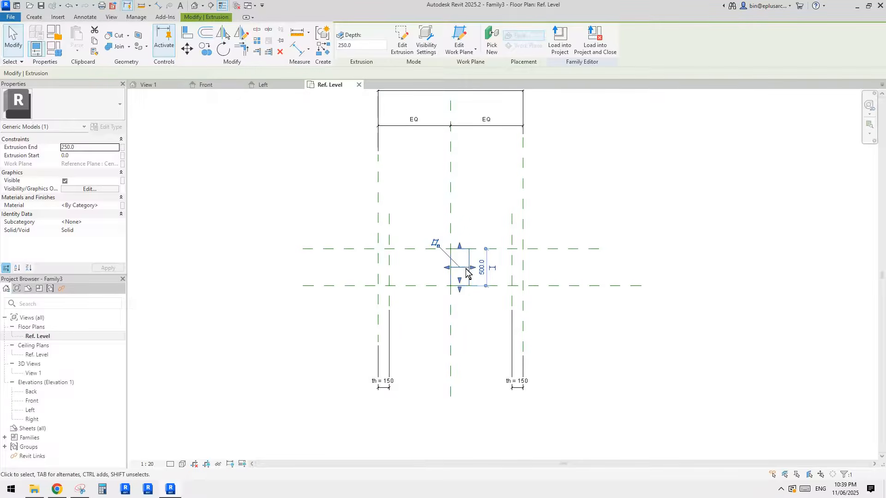
scroll(459, 275, "up", 1)
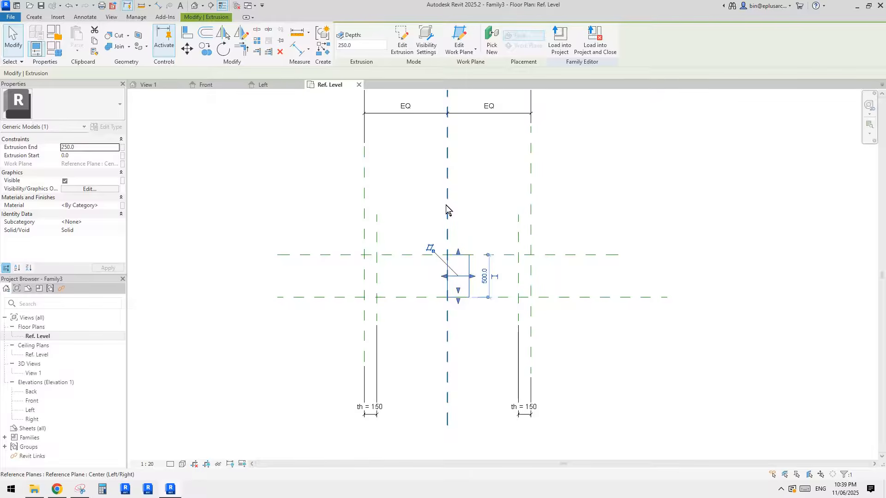
middle_click_drag(447, 212, 442, 230)
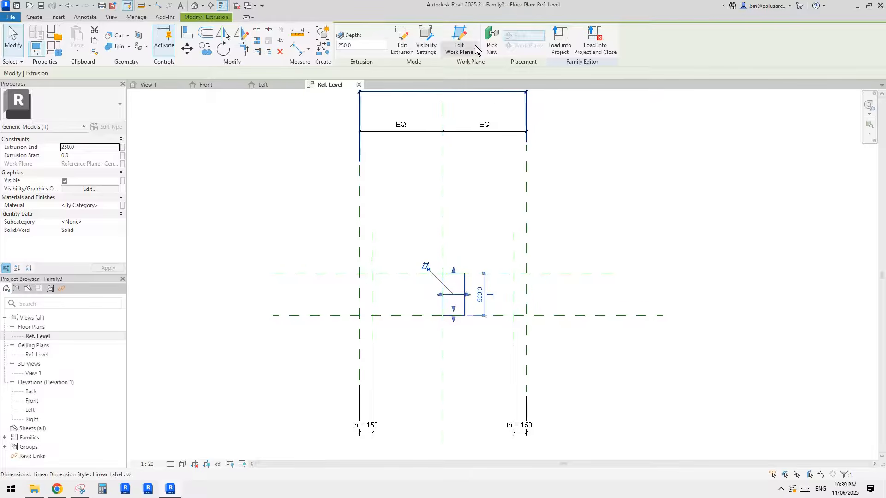
left_click(476, 48)
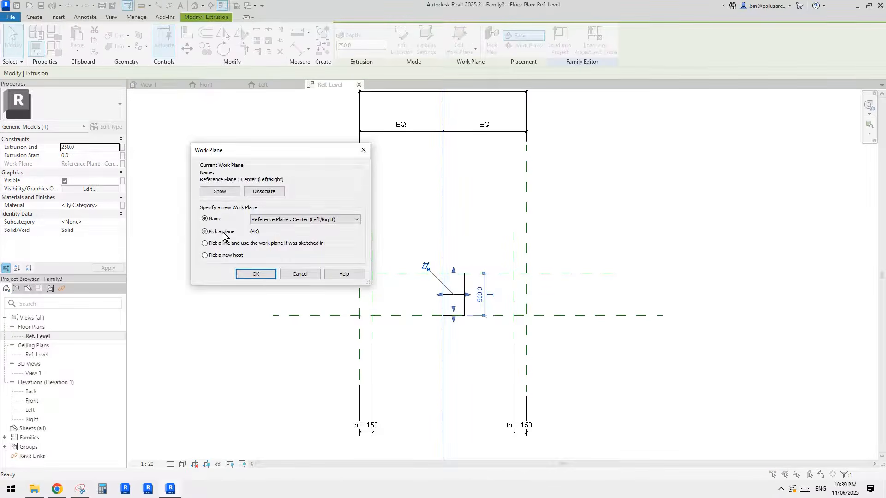
left_click(223, 232)
left_click(255, 274)
left_click(360, 254)
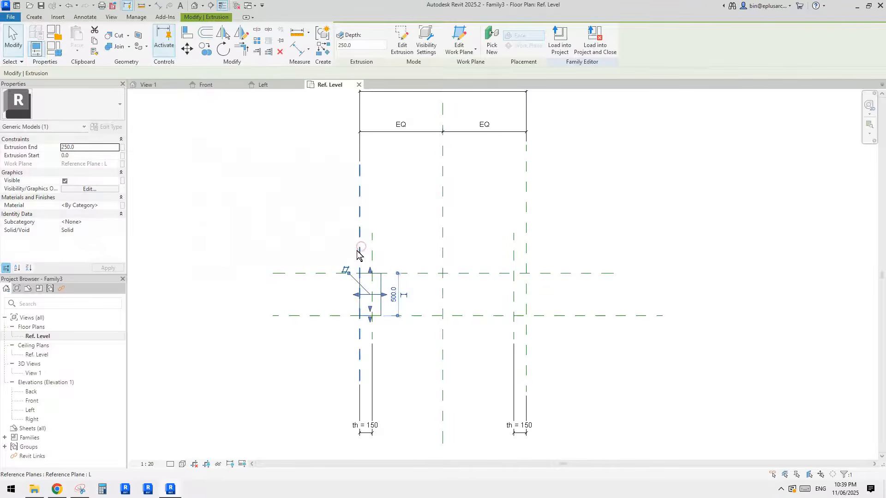
Step: Stretch the extrusion's end to the inner left th = 150 reference plane, lock it there, and check the shape in 3D
scroll(390, 301, "up", 2)
left_click_drag(381, 292, 364, 294)
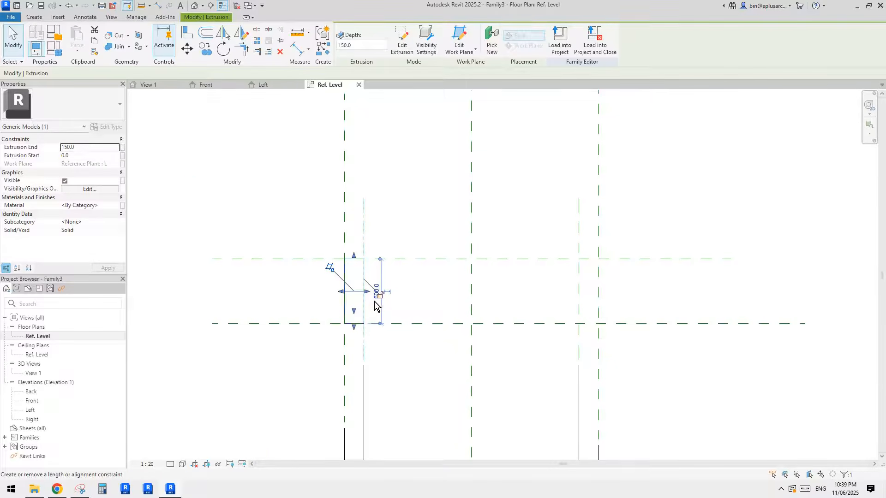
scroll(378, 304, "up", 7)
scroll(377, 288, "down", 8)
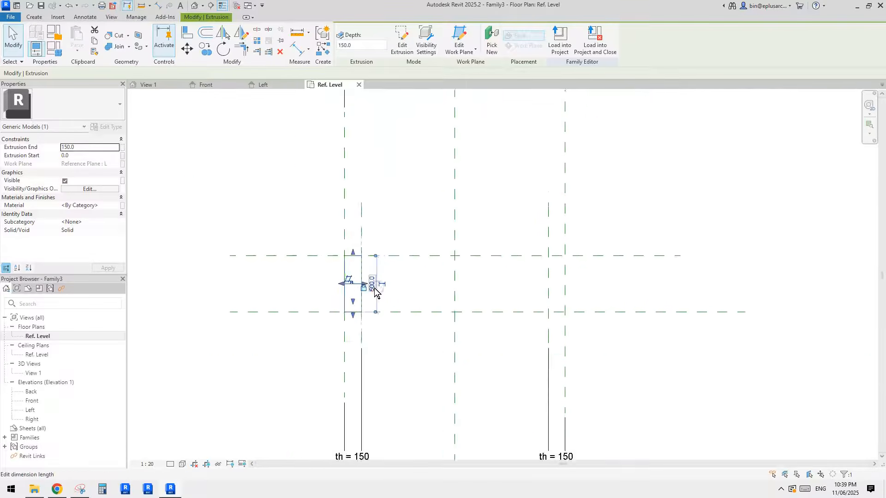
scroll(375, 288, "down", 1)
middle_click_drag(468, 209, 423, 242)
middle_click_drag(378, 266, 404, 250)
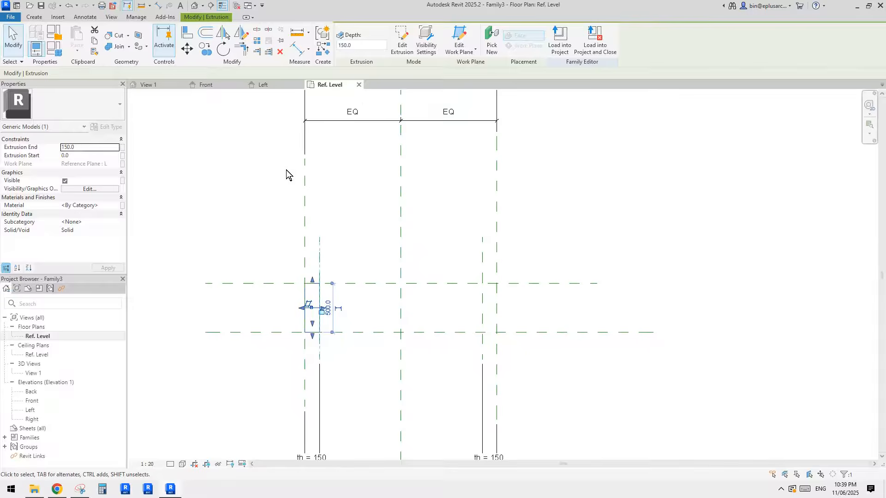
left_click(195, 6)
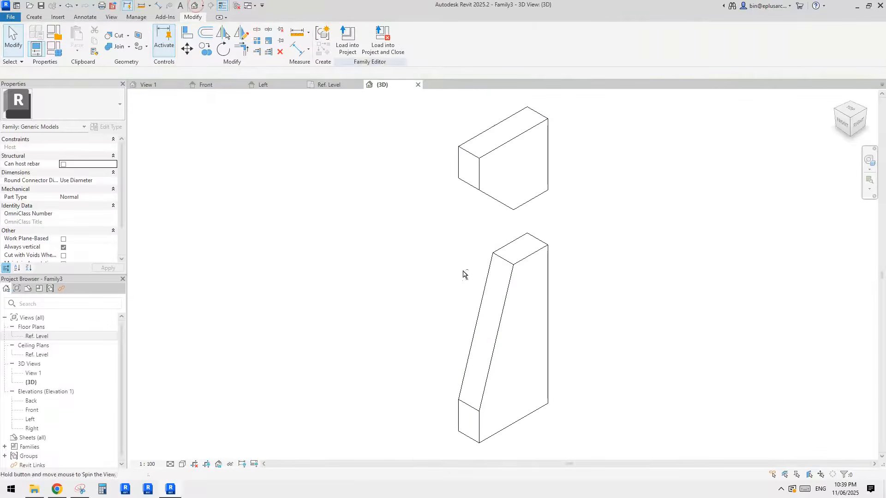
middle_click_drag(463, 271, 537, 230, "shift")
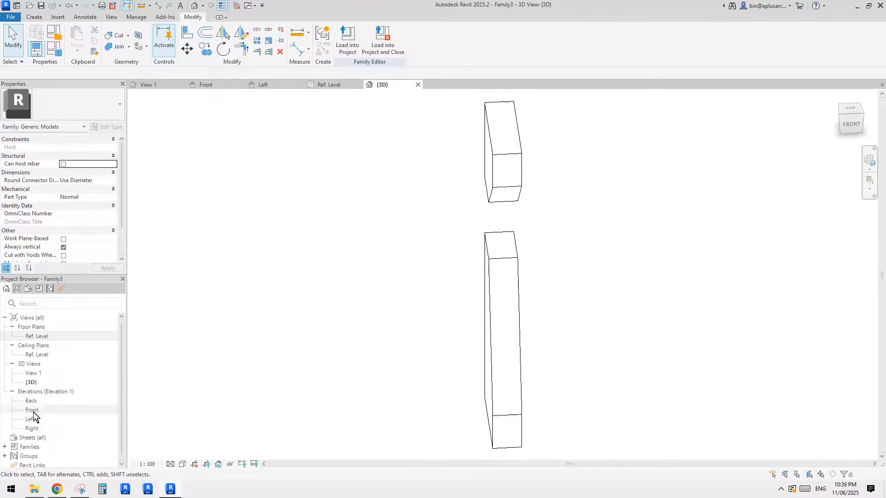
Step: Back in the Ref. Level plan, try to set the extrusion's work plane to the inner left reference plane
double_click(38, 337)
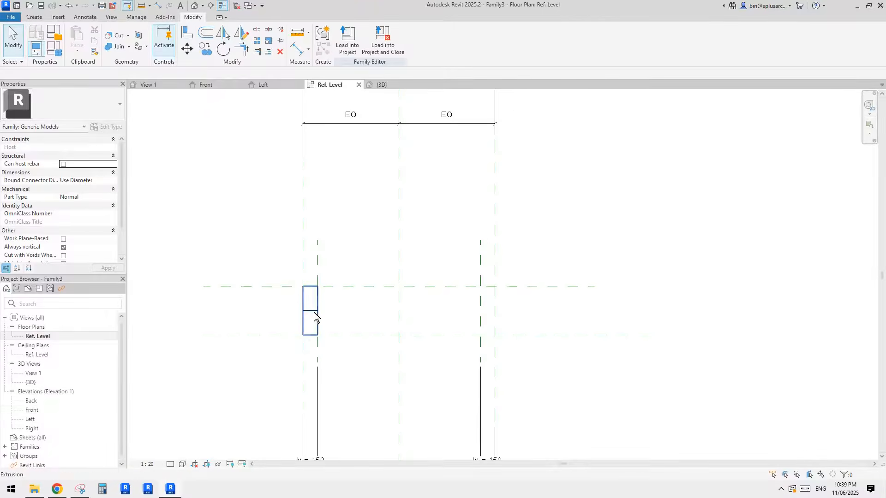
left_click(317, 312)
middle_click_drag(335, 305, 334, 310)
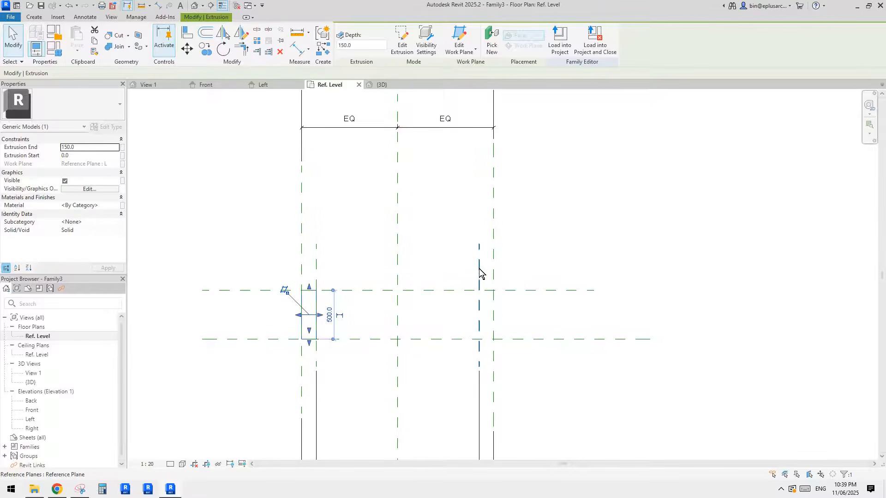
middle_click_drag(366, 324, 369, 325)
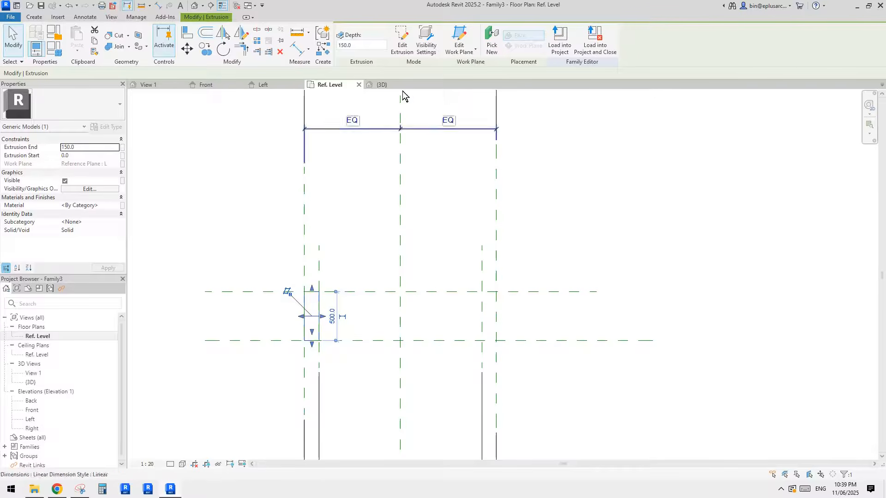
left_click(460, 37)
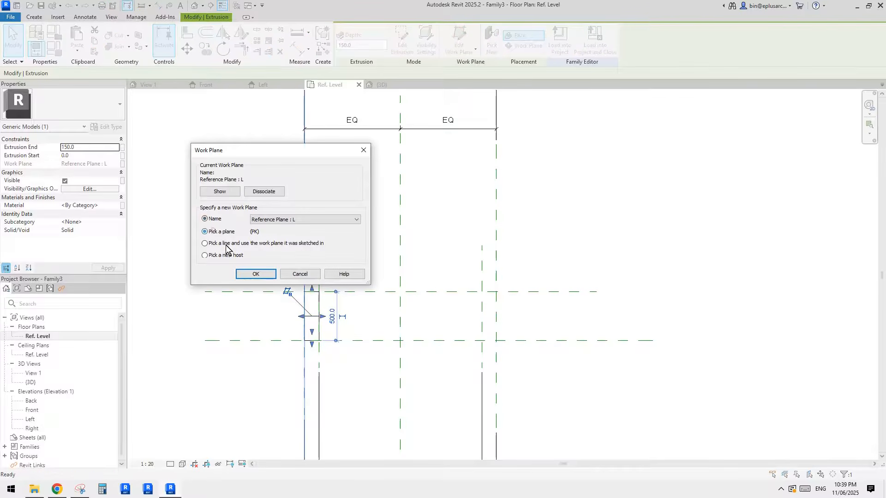
left_click(255, 274)
left_click(319, 263)
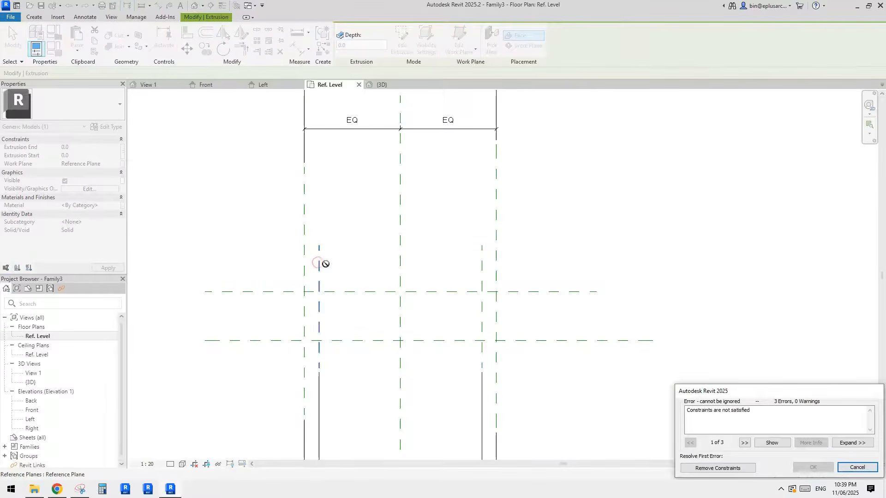
left_click(857, 467)
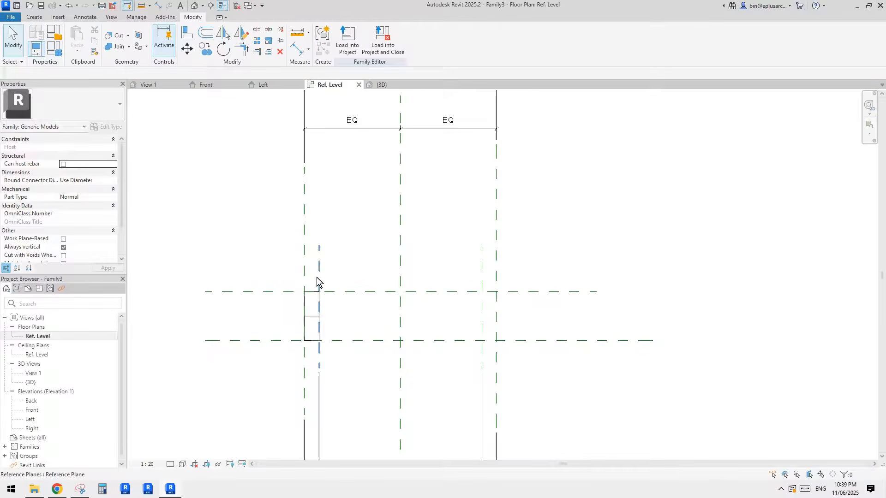
Step: Set the extrusion's work plane to the inner right reference plane so it spans between the two inner planes
left_click(319, 297)
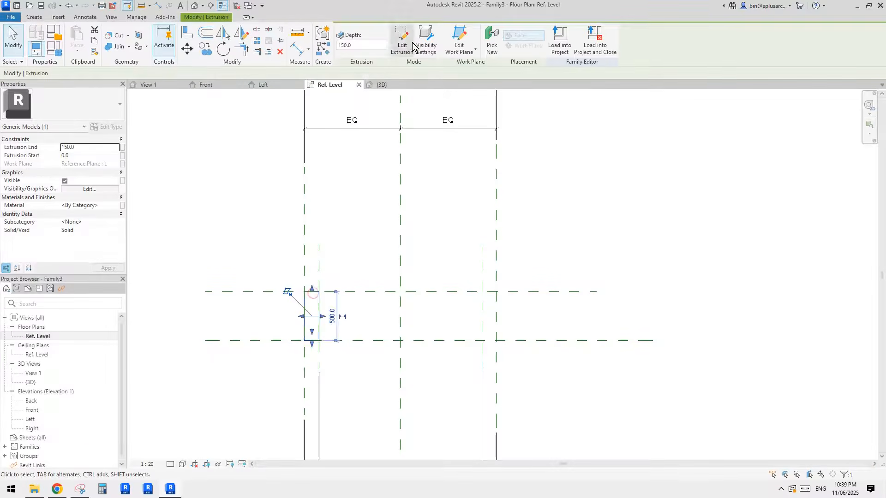
left_click(458, 37)
left_click(218, 231)
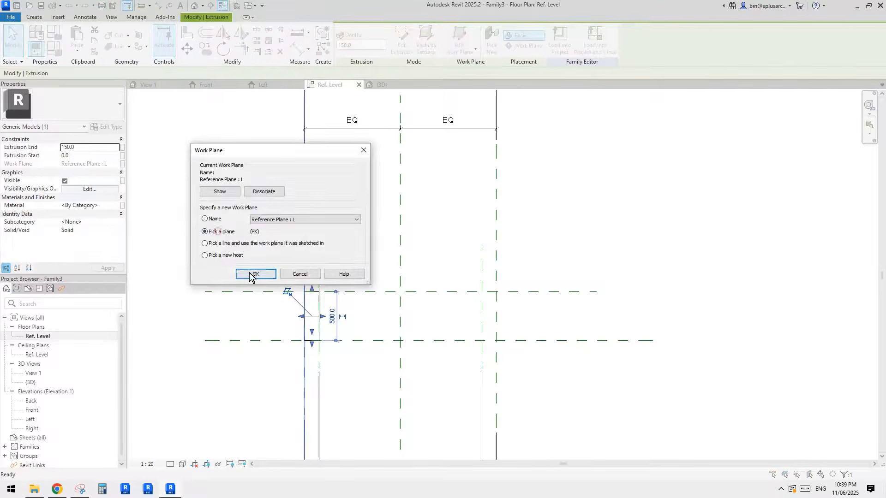
left_click(249, 272)
left_click(482, 268)
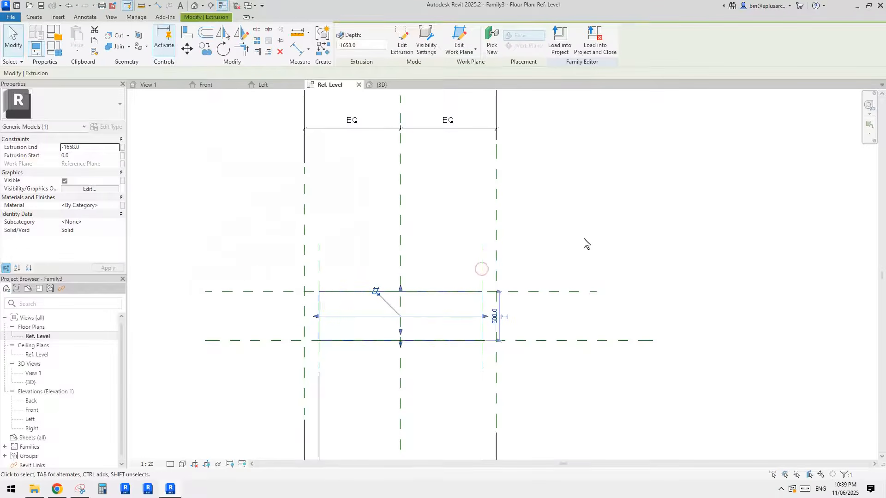
left_click(607, 180)
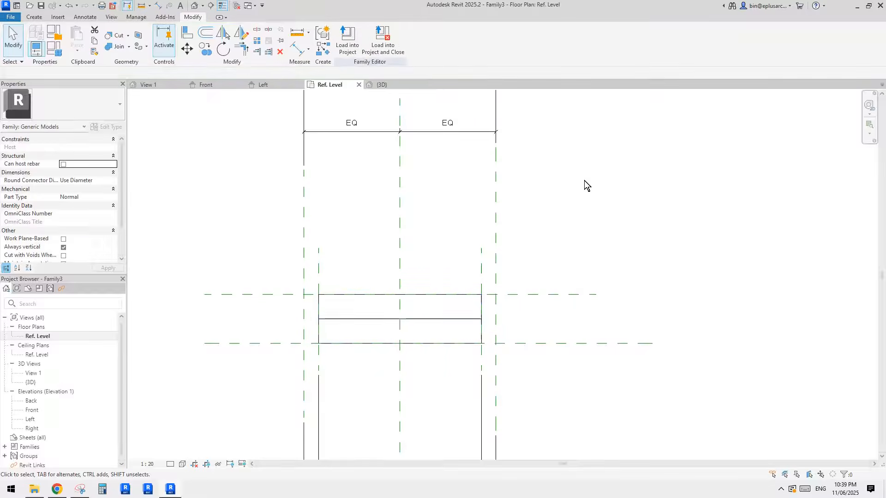
Step: Copy the spanning extrusion and paste the copy aligned to the same place
middle_click_drag(452, 284, 465, 260)
left_click(384, 271)
middle_click_drag(369, 215, 381, 253)
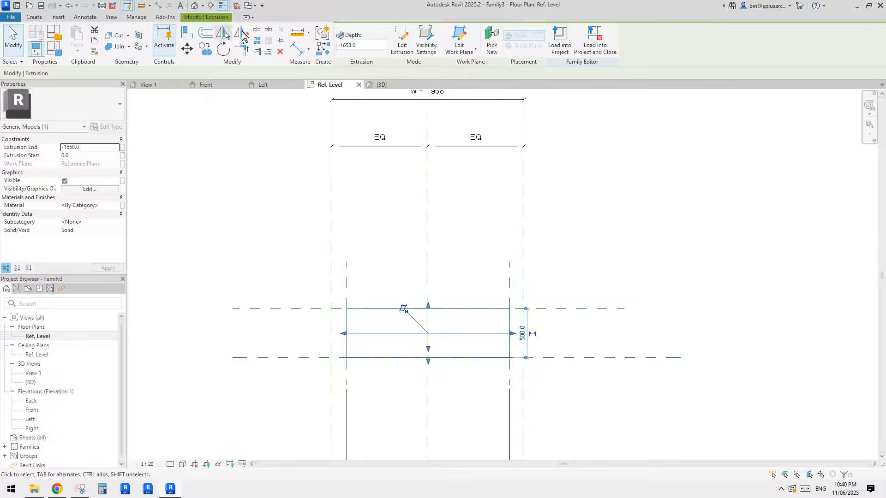
key("Escape")
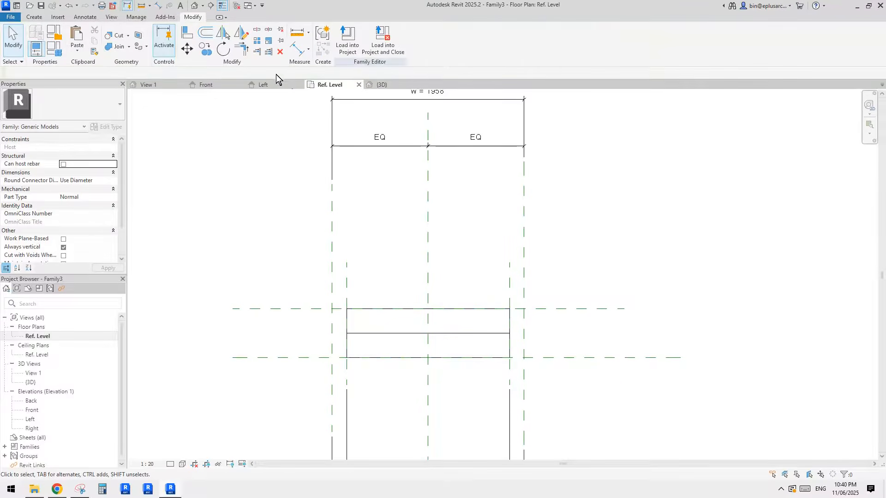
left_click(77, 50)
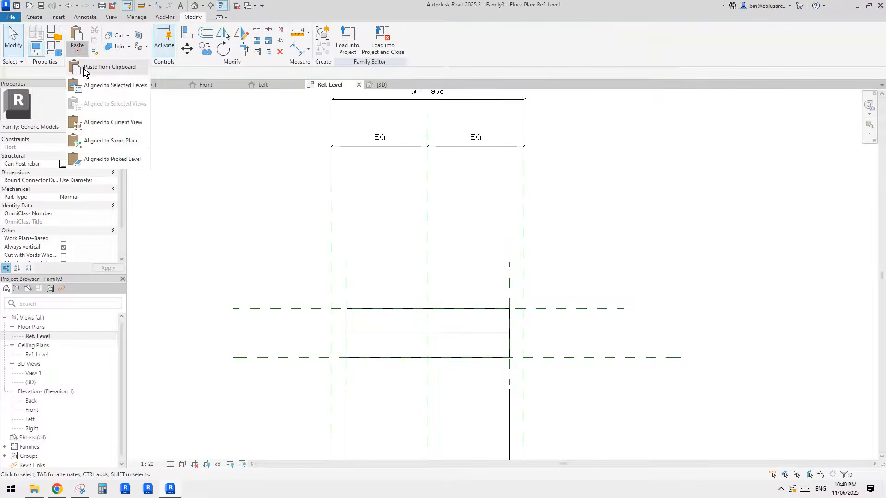
left_click(106, 141)
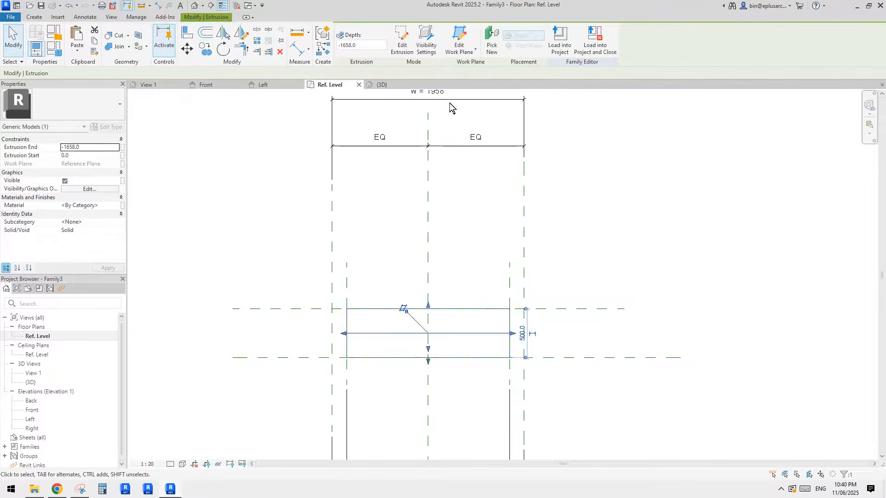
Step: Rehost the copied extrusion to reference plane L, then stretch its far end to the inner left plane and lock it
left_click(459, 38)
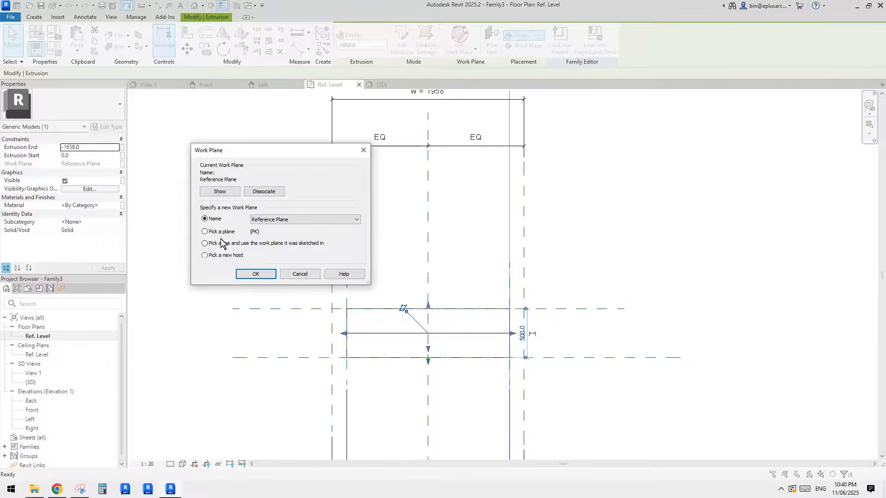
left_click(255, 274)
left_click(332, 287)
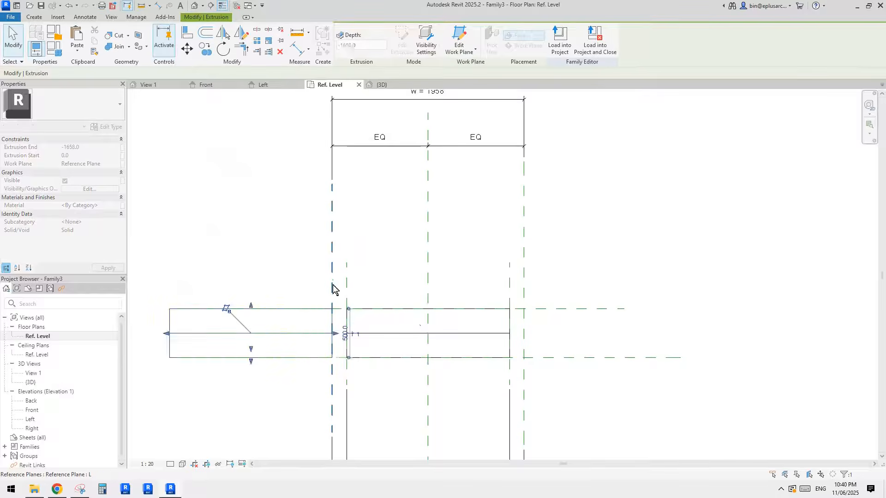
middle_click_drag(382, 270, 385, 265)
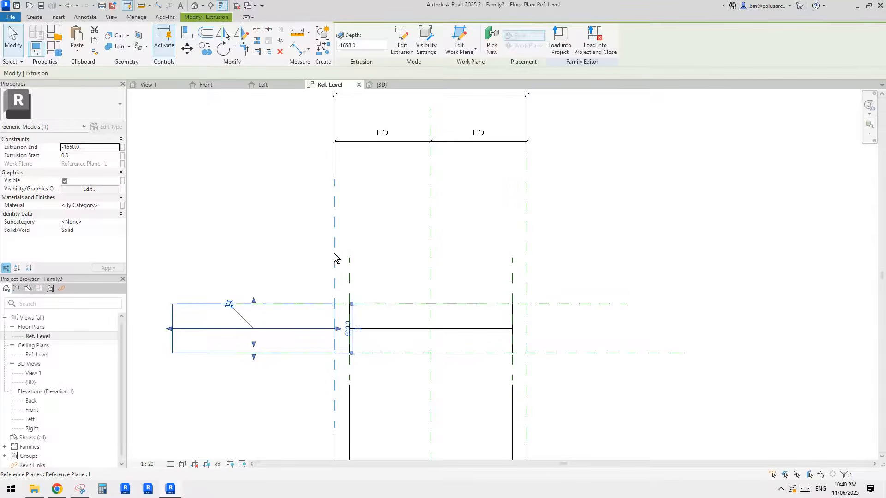
left_click_drag(169, 329, 349, 323)
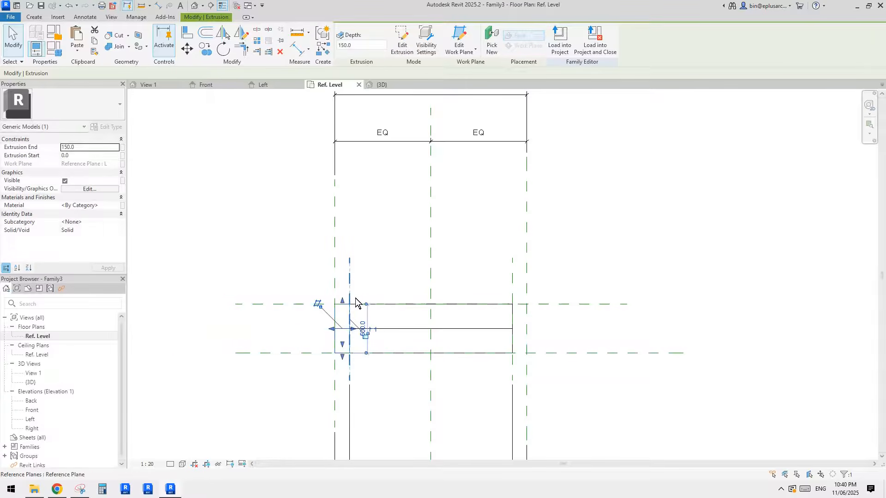
scroll(362, 332, "up", 4)
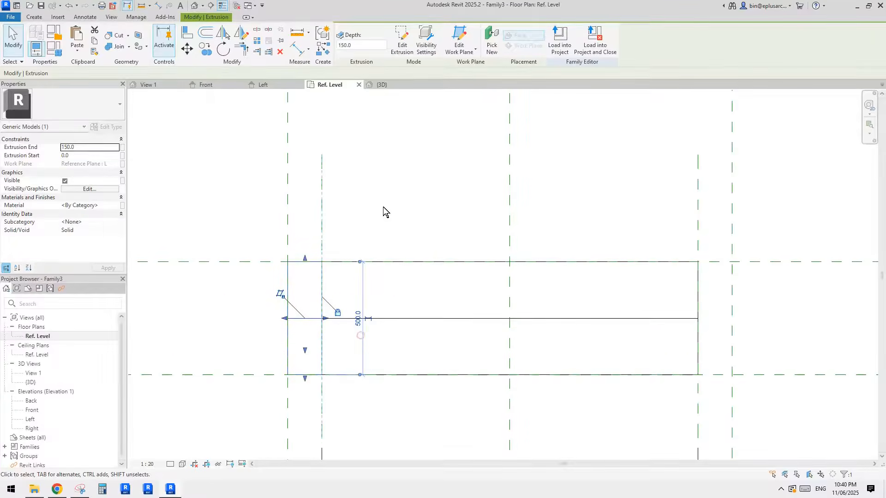
Step: Open the copied extrusion's sketch for editing in the Left elevation
left_click(401, 53)
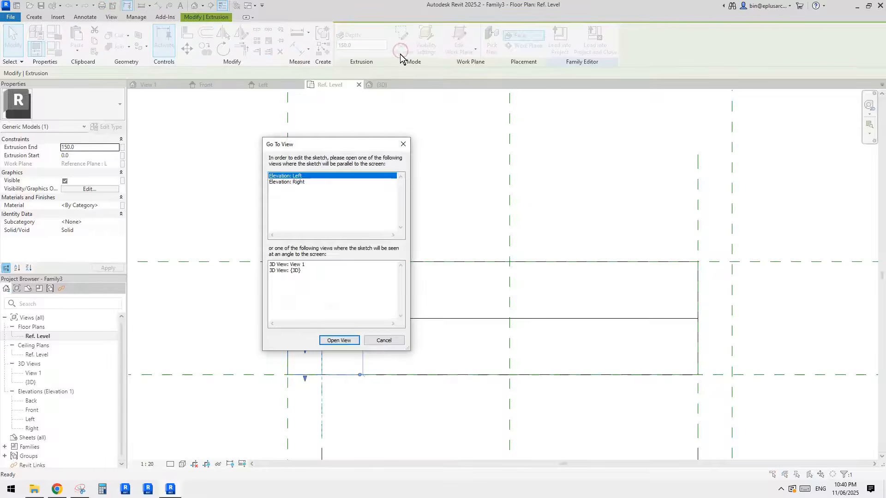
left_click(338, 341)
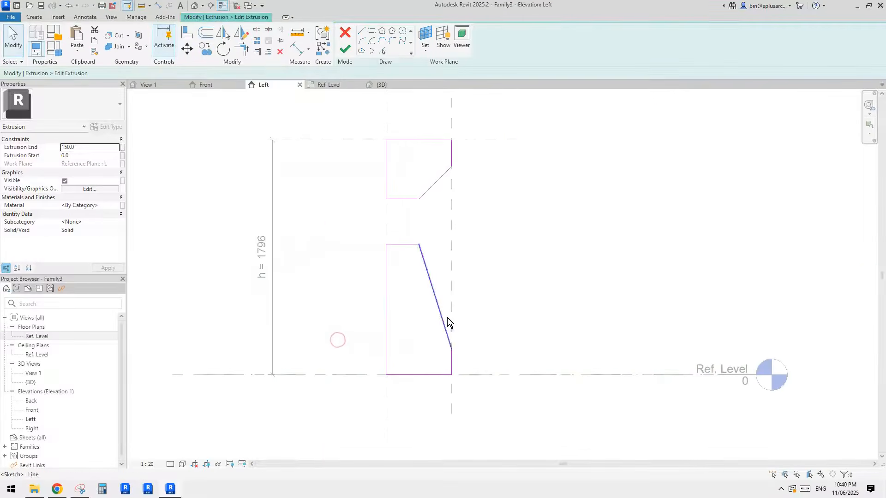
middle_click_drag(426, 283, 426, 277)
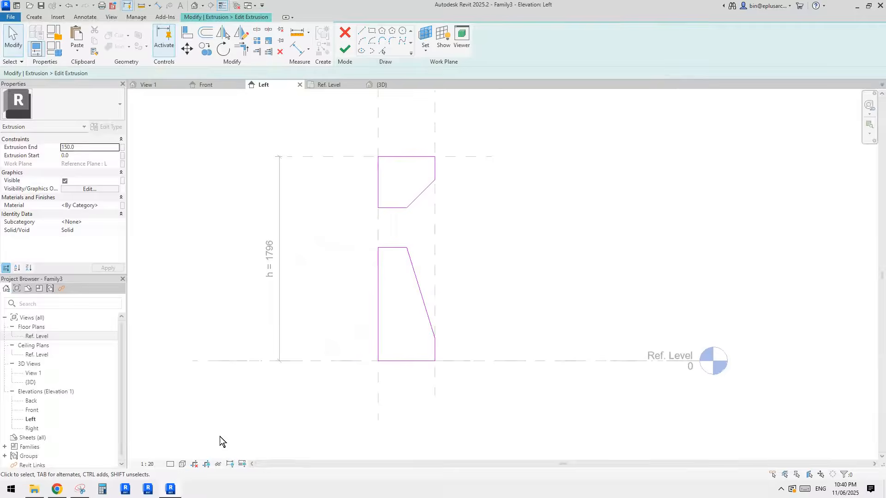
Step: Switch to the browser to study the section drawing and facade photo in the Building fascade post, returning to Revit to compare
left_click(59, 491)
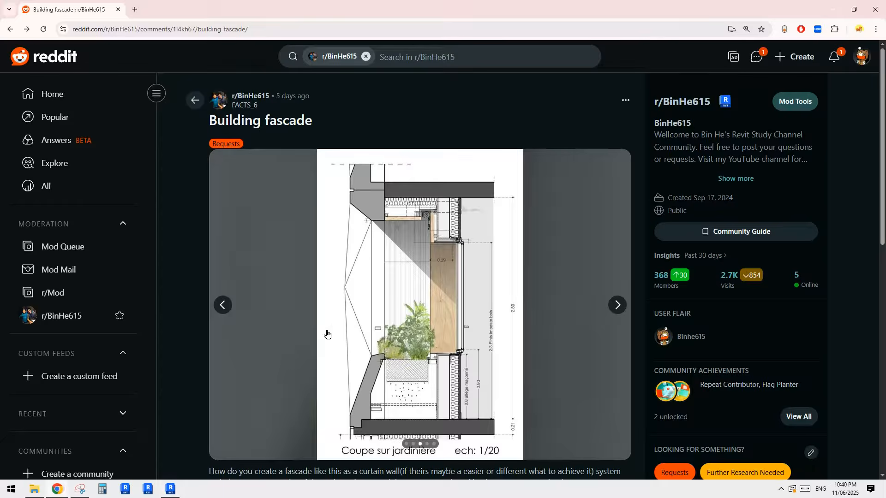
left_click(238, 307)
left_click(238, 307)
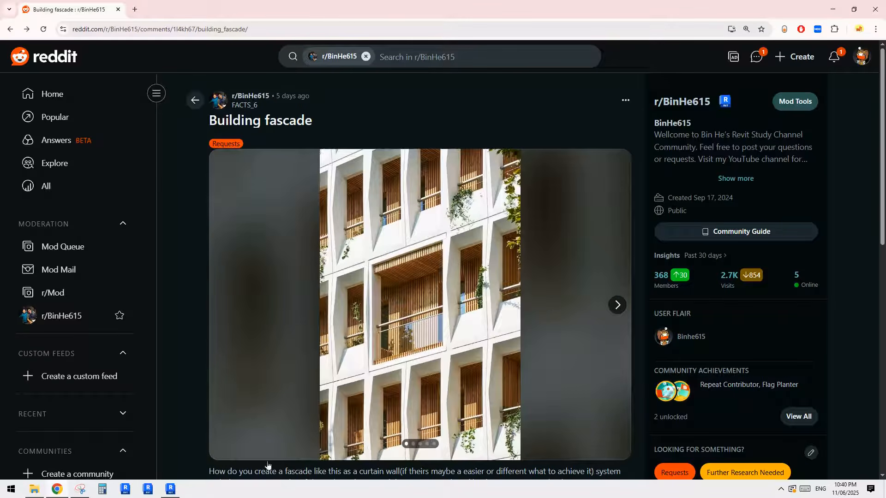
left_click(170, 489)
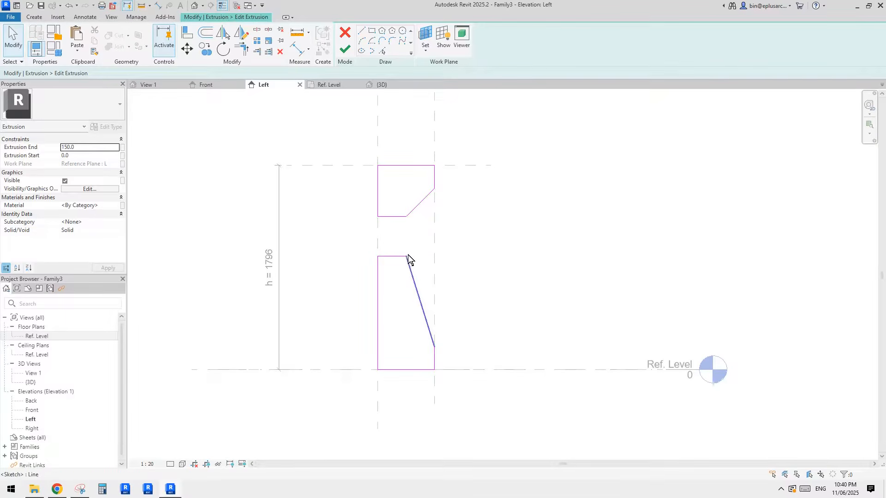
left_click(54, 491)
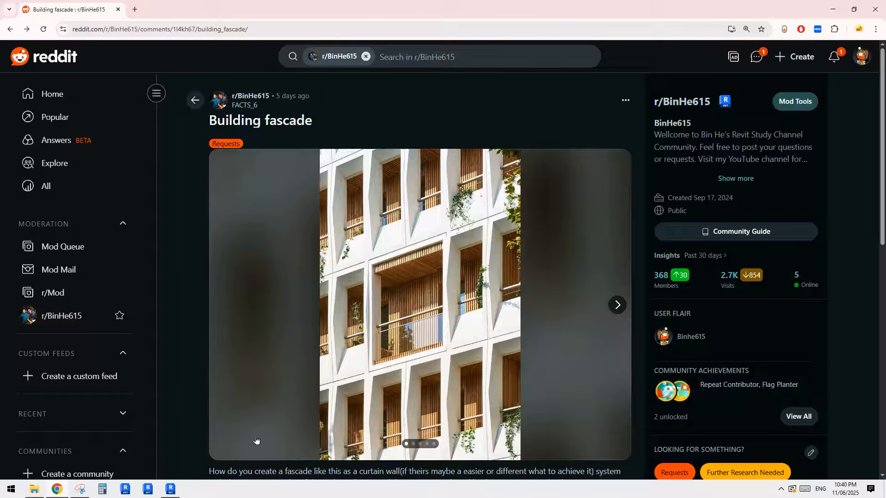
left_click(171, 489)
Step: Finish editing the copied extrusion's sketch, keeping both profile loops as drawn
left_click(434, 354)
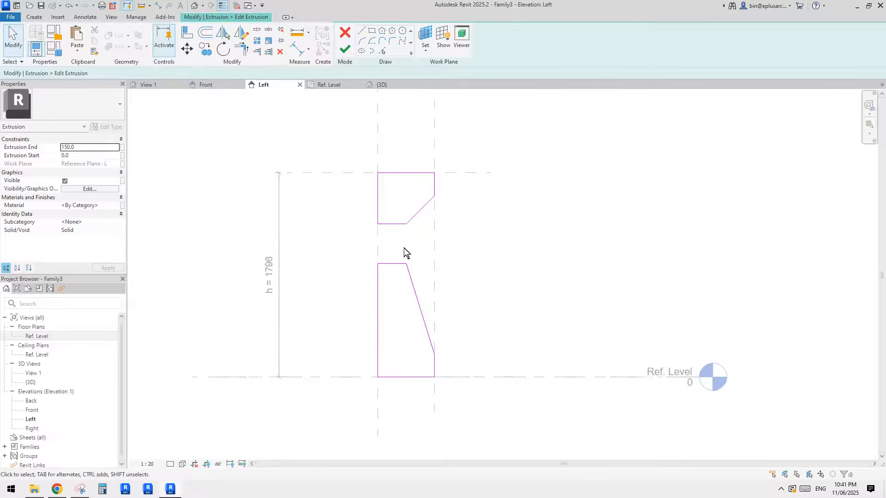
middle_click_drag(407, 261, 406, 279)
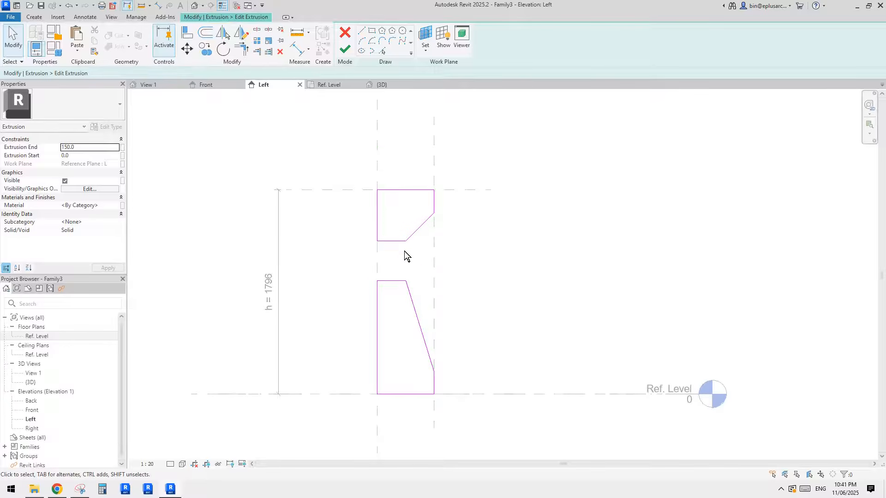
scroll(425, 262, "up", 2)
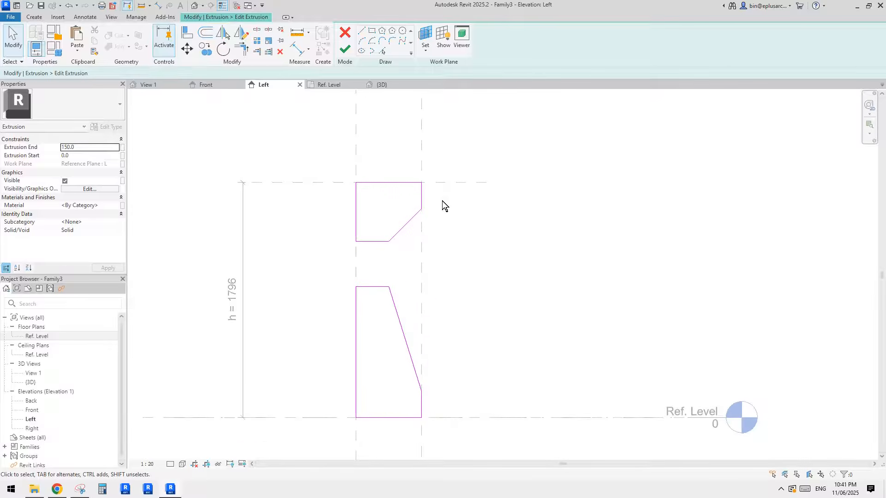
middle_click_drag(442, 204, 439, 225)
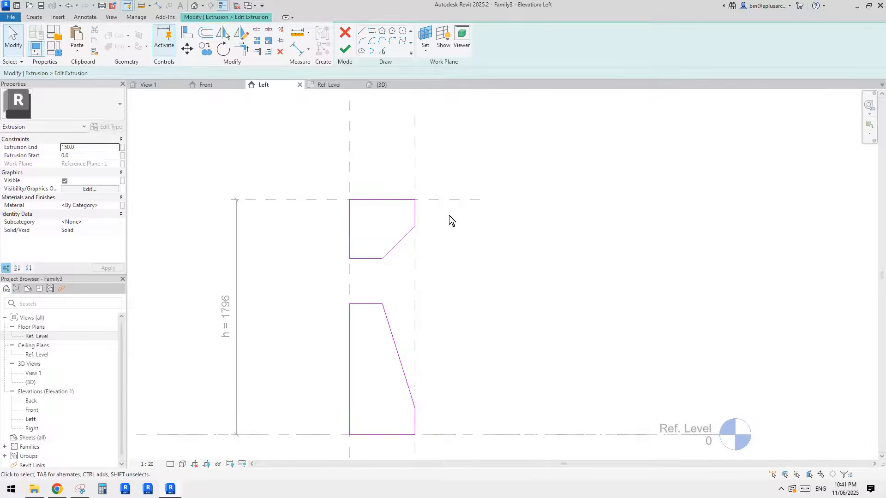
scroll(452, 219, "down", 1)
mouse_move(467, 164)
middle_mouse_down()
mouse_move(464, 171)
mouse_move(475, 165)
mouse_move(443, 187)
mouse_move(434, 179)
middle_mouse_up()
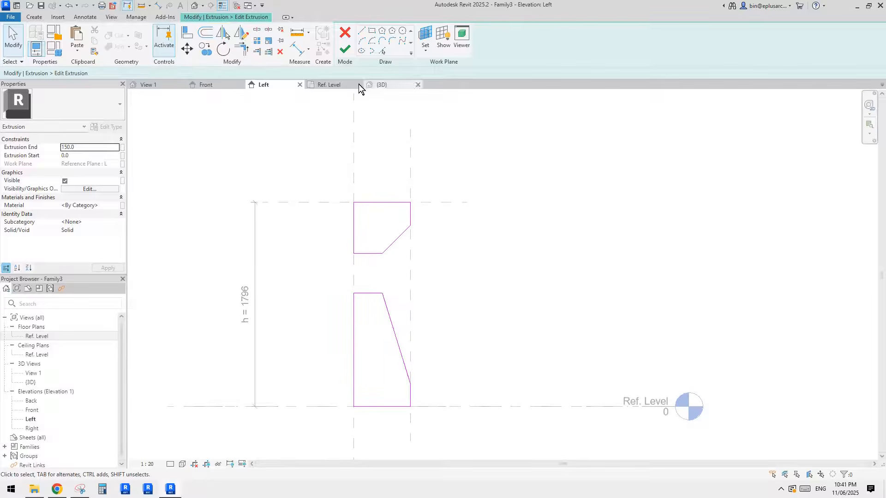
left_click(348, 48)
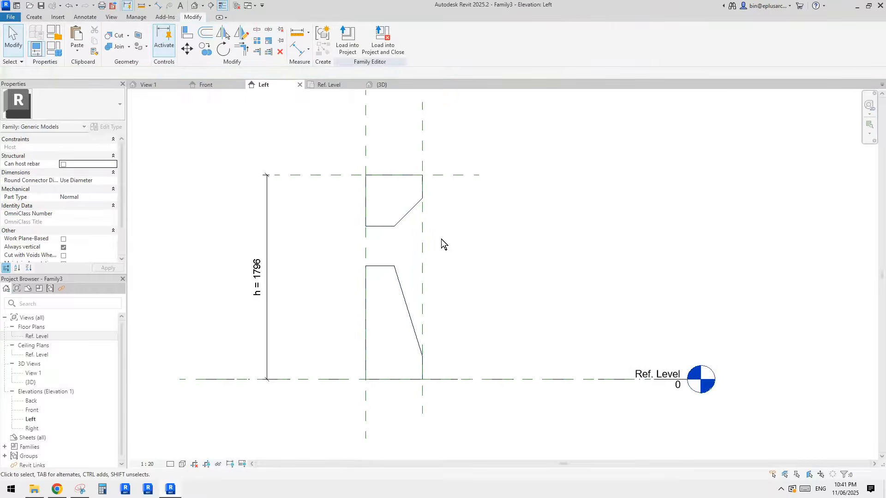
Step: Draw two horizontal reference planes across the gap between the upper and lower profiles in the Left elevation
key("r")
key("p")
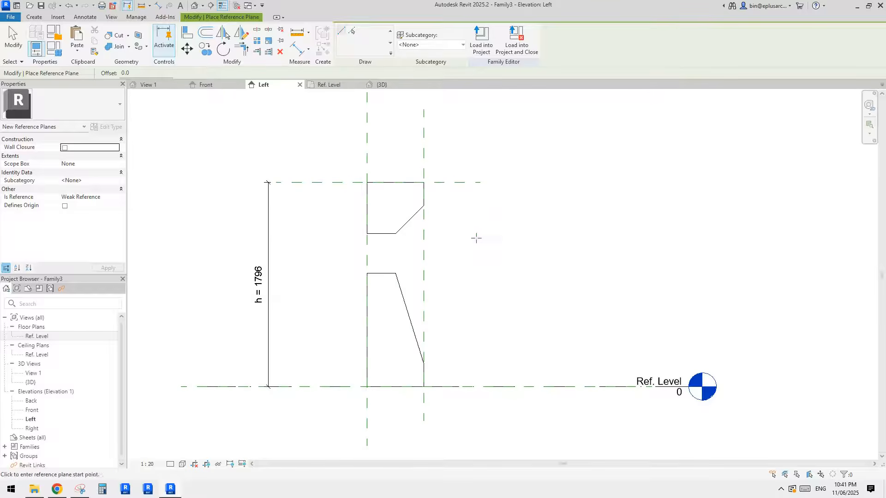
left_click(475, 238)
left_click(287, 238)
left_click(465, 267)
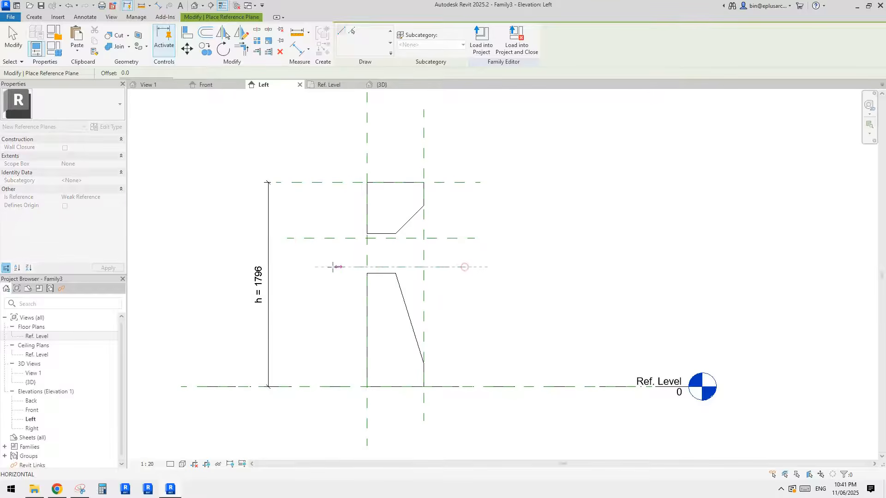
left_click(303, 266)
Step: Dimension from the top reference plane down to the upper of the two new horizontal planes
middle_click_drag(396, 243, 396, 246)
key("d")
key("i")
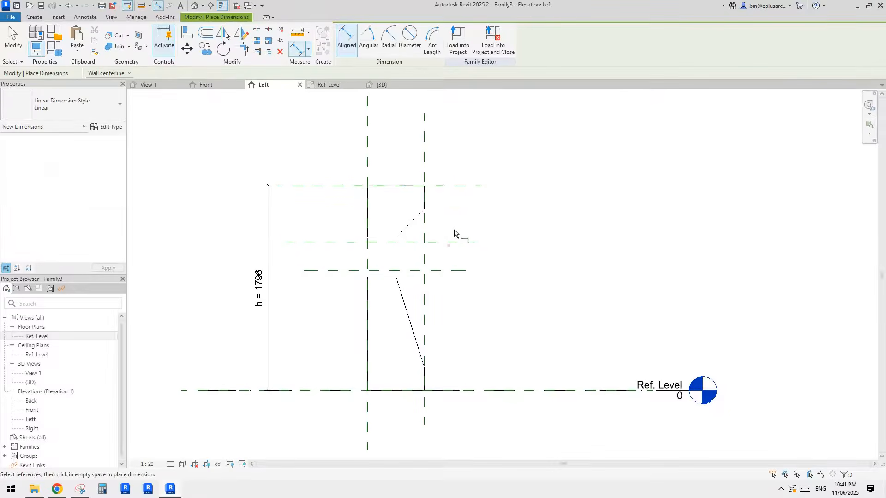
left_click(453, 187)
left_click(450, 243)
left_click(526, 231)
key("Escape")
Step: Set the upper new plane's distance from the top reference plane to 450
left_click(459, 241)
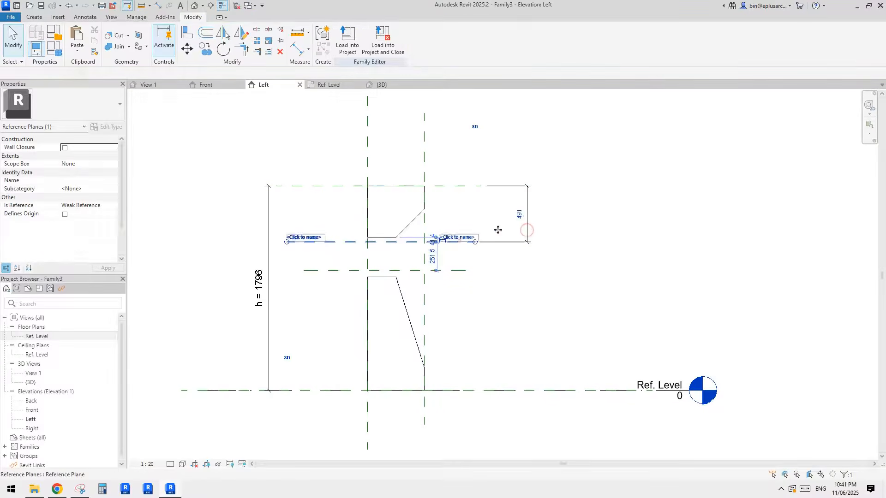
left_click(517, 215)
type("450")
left_click(605, 222)
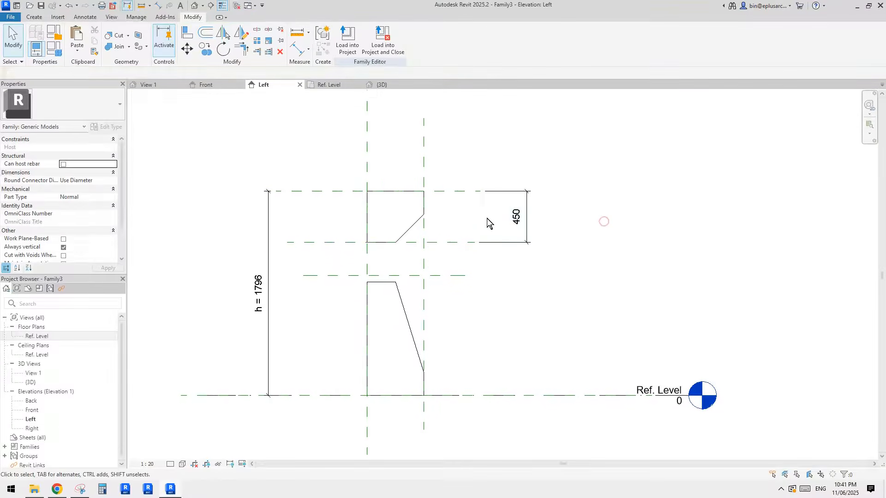
left_click(529, 219)
left_click(445, 228)
middle_click_drag(445, 228, 446, 227)
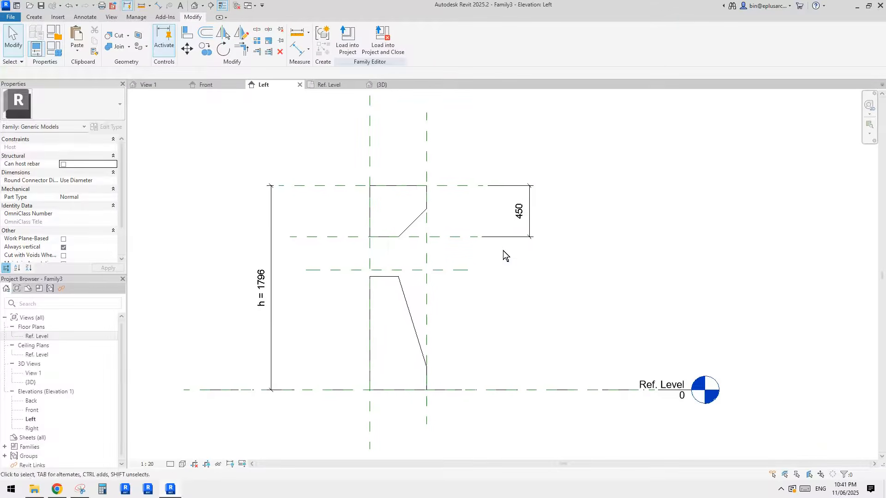
Step: Dimension from Ref. Level up to the lower of the two new horizontal planes
middle_click_drag(503, 250, 508, 226)
left_click(458, 249)
key("d")
key("i")
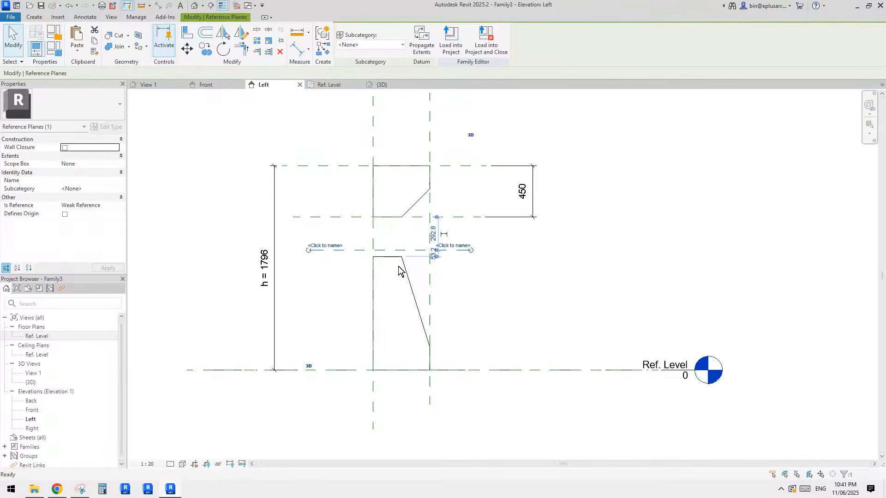
left_click(486, 370)
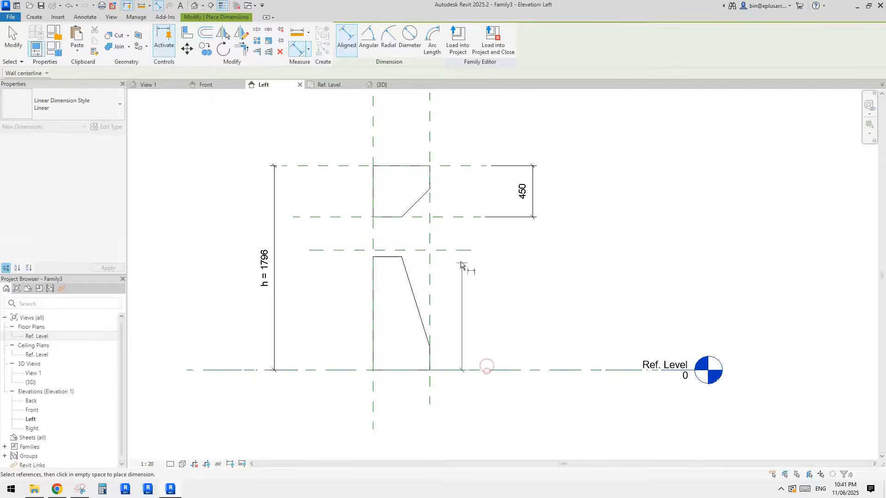
left_click(457, 250)
left_click(532, 263)
key("Escape")
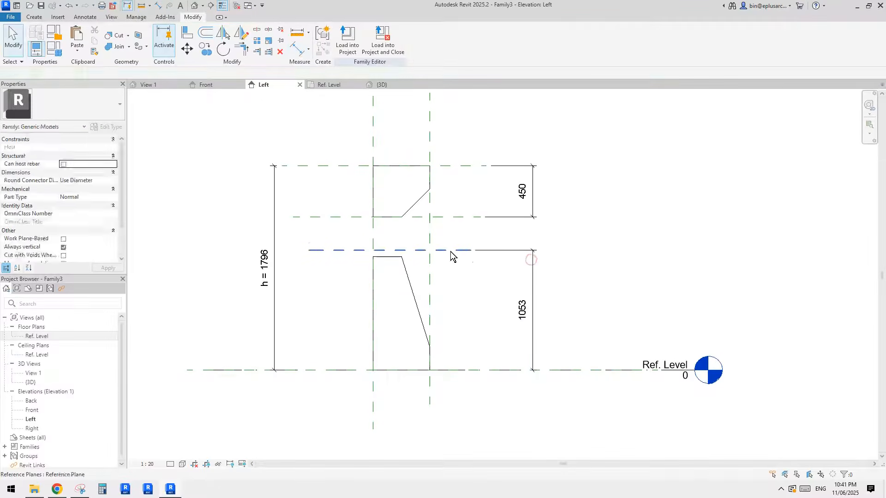
left_click(451, 251)
left_click(530, 318)
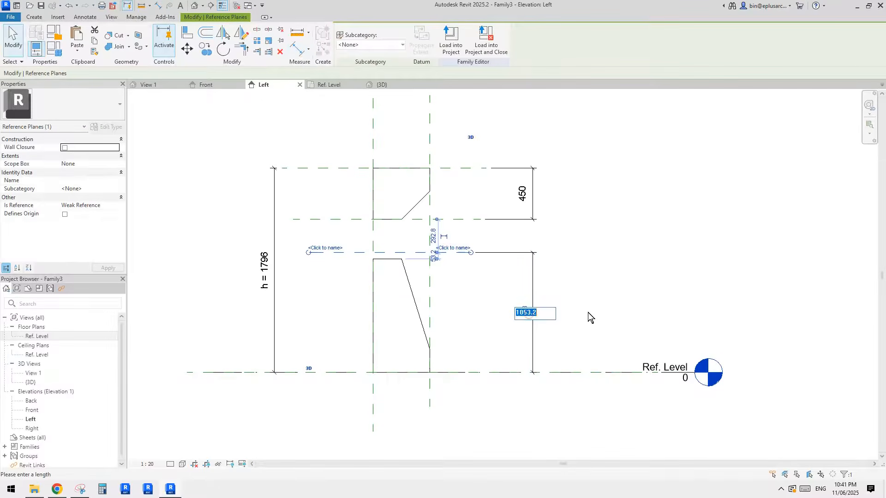
left_click(415, 378)
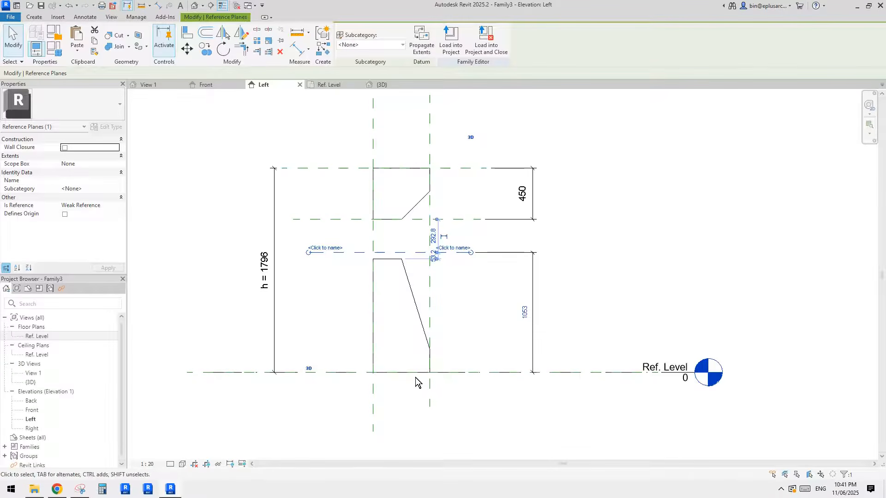
left_click(459, 336)
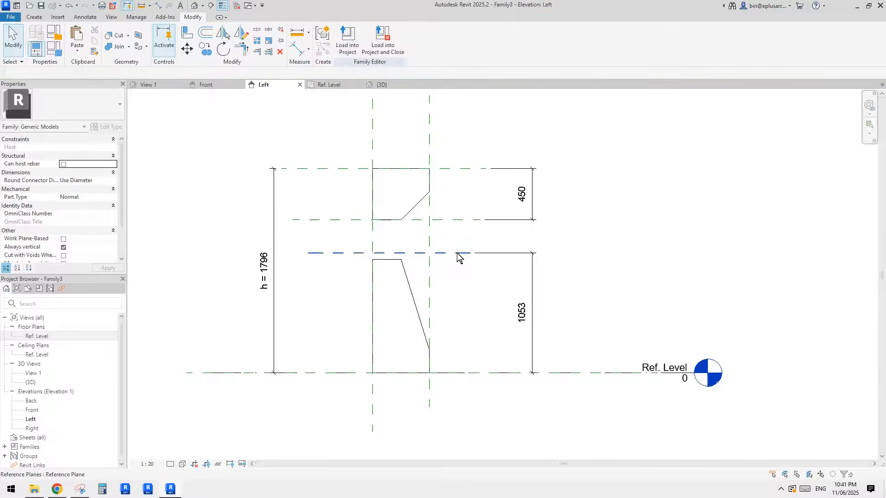
Step: Set the lower new plane's height above Ref. Level to 1100
left_click(457, 253)
left_click(525, 312)
type("110")
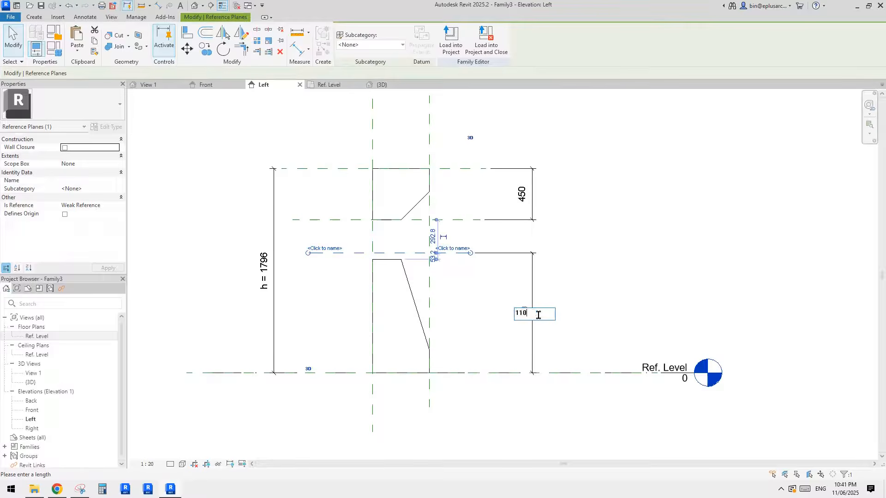
type("0")
key("Return")
scroll(388, 265, "up", 2)
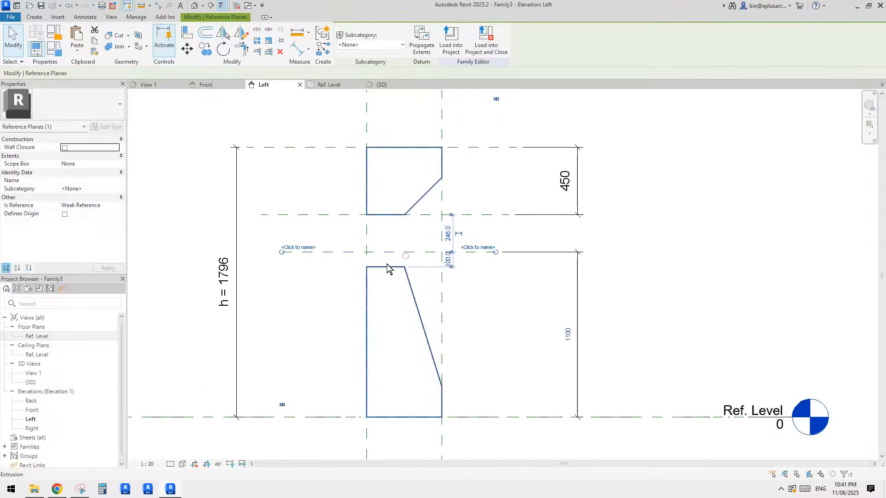
key("Escape")
left_click(391, 268)
key("Escape")
scroll(436, 272, "down", 2)
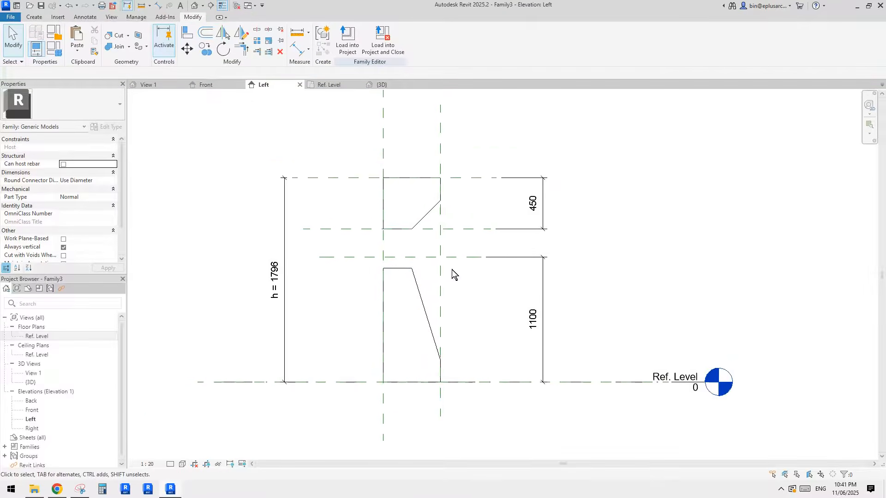
Step: Draw a third horizontal reference plane between the 450 and 1100 planes
scroll(443, 278, "down", 1)
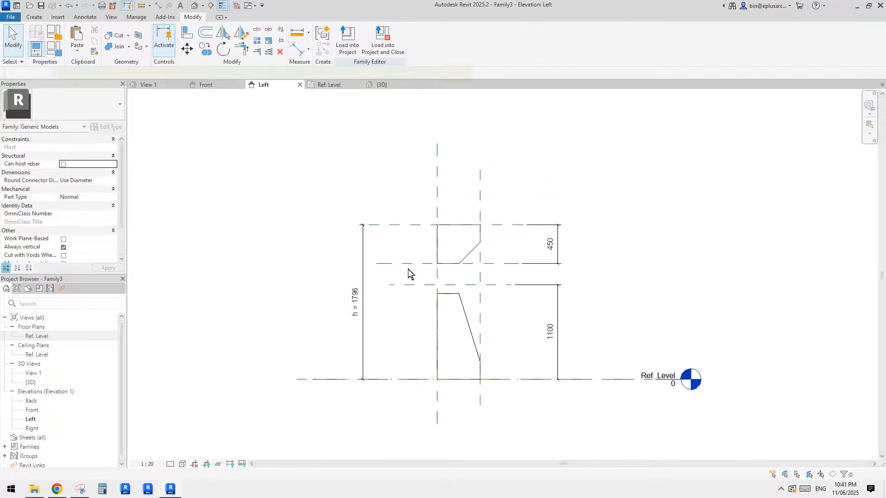
key("r")
key("p")
left_click(393, 273)
left_click(523, 273)
Step: Dimension the three planes in the gap and make their spacing equal so the third plane stays centred
scroll(522, 270, "up", 2)
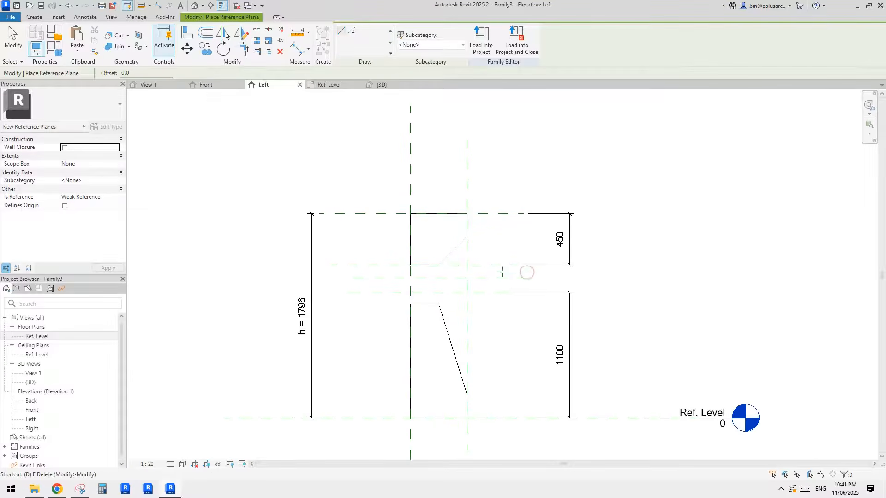
key("d")
key("i")
left_click(502, 266)
left_click(499, 277)
left_click(498, 293)
left_click(561, 280)
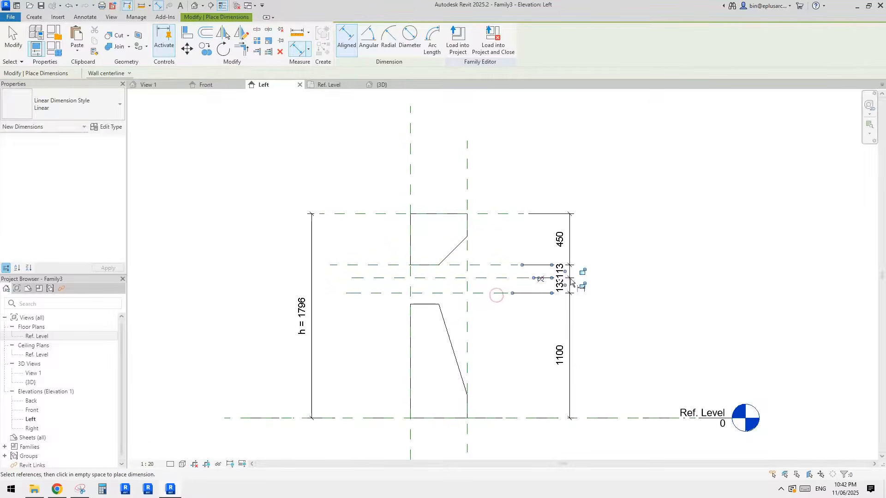
left_click(540, 279)
scroll(452, 280, "up", 5)
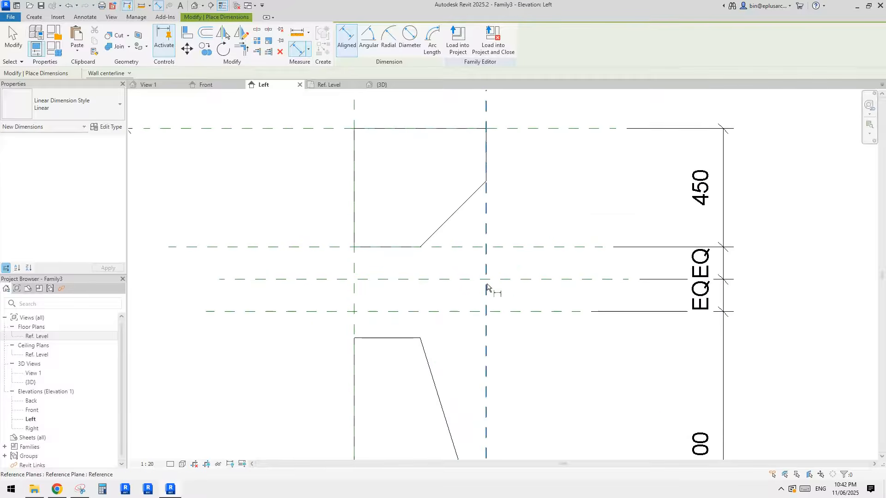
key("Escape")
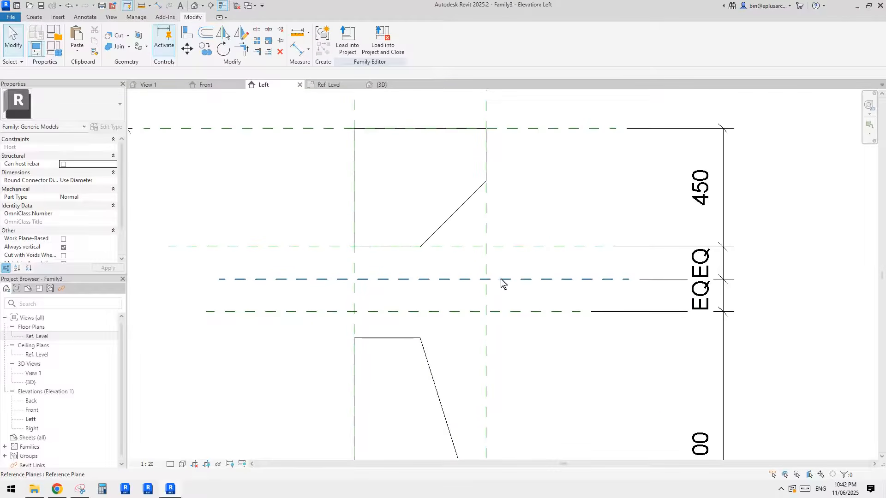
Step: Draw a vertical reference plane just outside the panel's front plane, spanning the full profile height
middle_click_drag(501, 282, 447, 275)
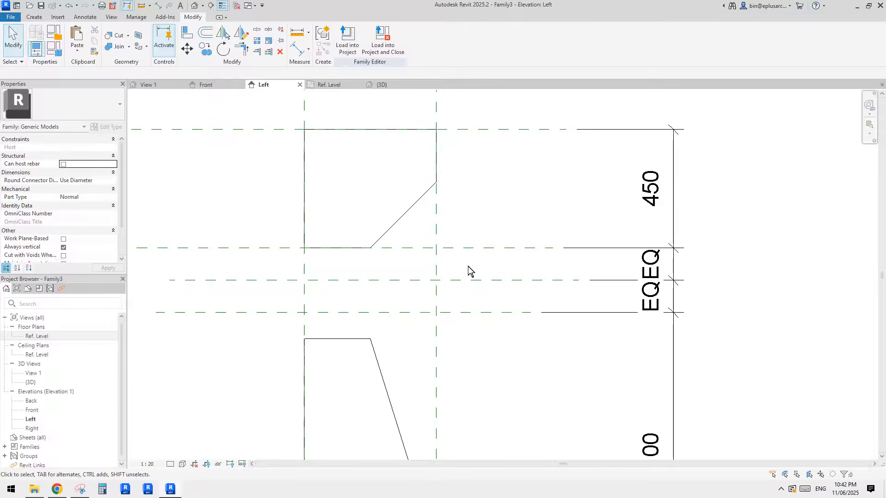
scroll(468, 270, "down", 1)
scroll(463, 273, "down", 2)
key("r")
key("p")
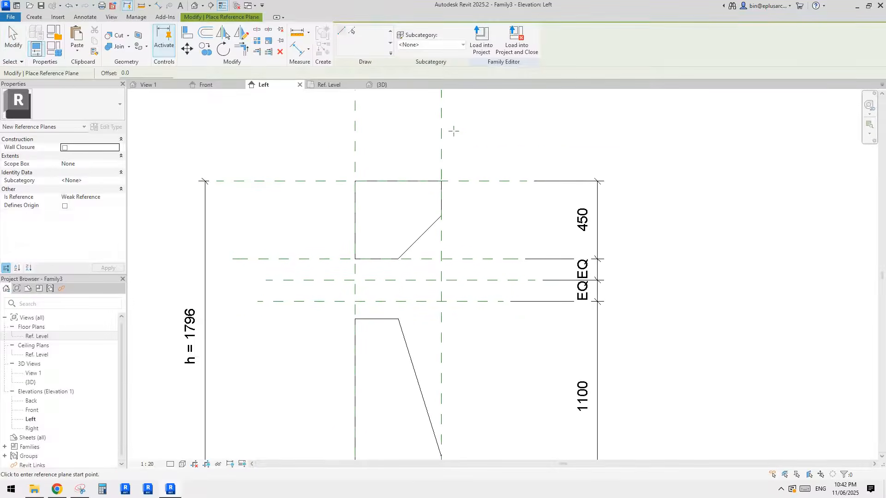
left_click(454, 132)
scroll(452, 356, "down", 2)
left_click(467, 356)
key("Escape")
key("Escape")
scroll(456, 230, "up", 2)
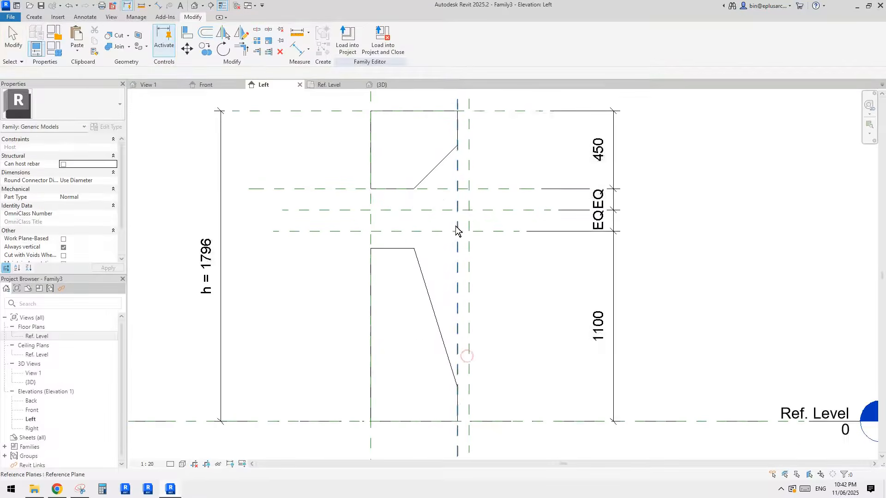
Step: Set the new vertical reference plane's distance from the panel's front plane to 100
left_click(470, 256)
scroll(470, 256, "down", 2)
scroll(469, 187, "up", 3)
left_click(469, 189)
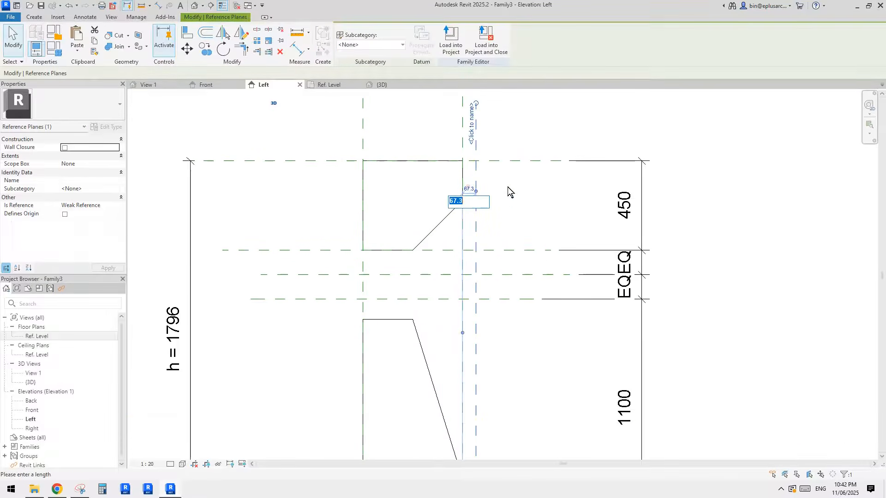
type("100")
key("Return")
left_click(517, 201)
Step: Make the 100 offset a permanent dimension and move it above the profile
left_click(480, 213)
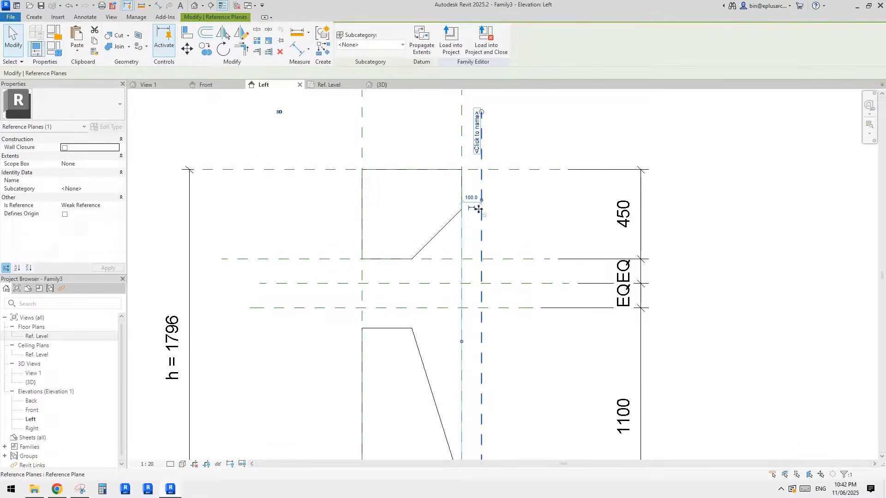
left_click(473, 208)
scroll(515, 211, "down", 1)
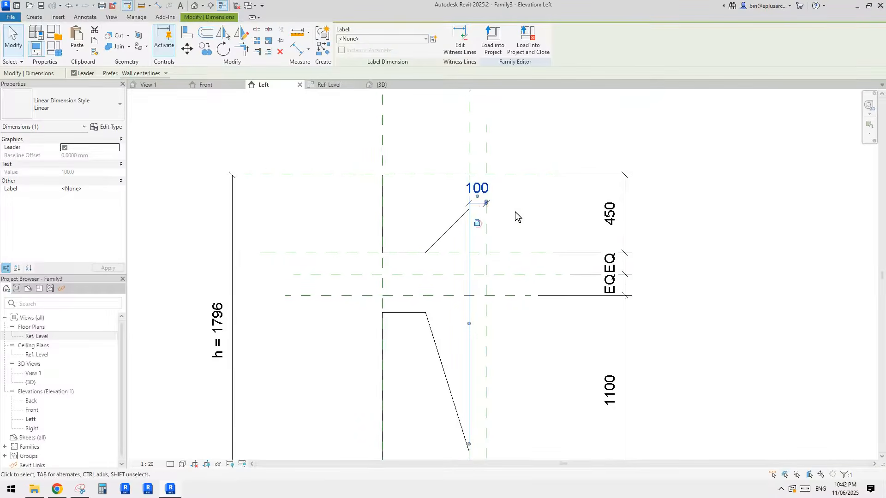
middle_click_drag(515, 212, 509, 227)
left_click(509, 227)
left_click_drag(476, 217, 477, 148)
scroll(516, 244, "down", 3)
left_click(513, 233)
scroll(492, 205, "up", 2)
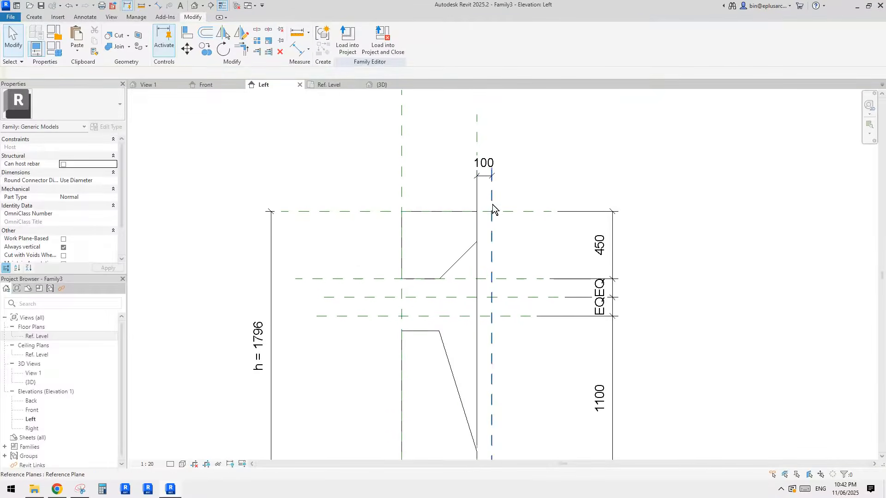
mouse_move(493, 227)
middle_mouse_down()
mouse_move(491, 176)
mouse_move(490, 240)
middle_mouse_up()
scroll(490, 237, "up", 1)
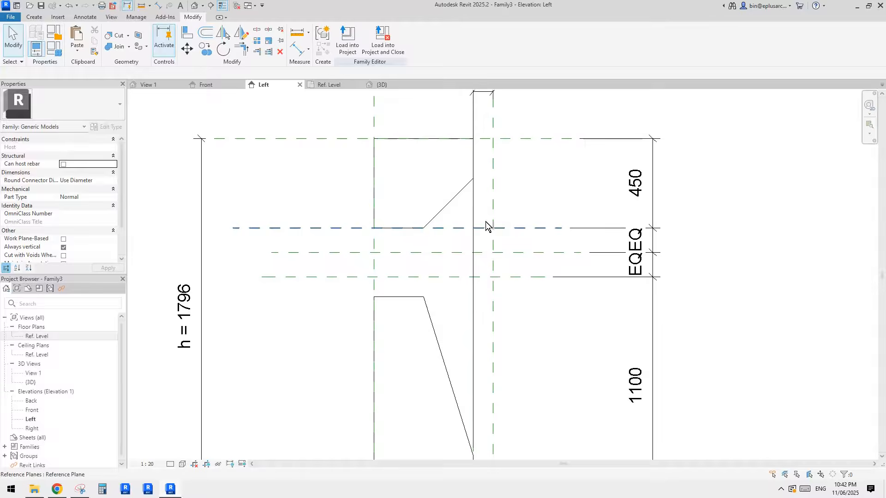
Step: Open the left side piece's extrusion sketch for editing in the Left elevation
left_click(463, 197)
scroll(405, 152, "down", 1)
key("Escape")
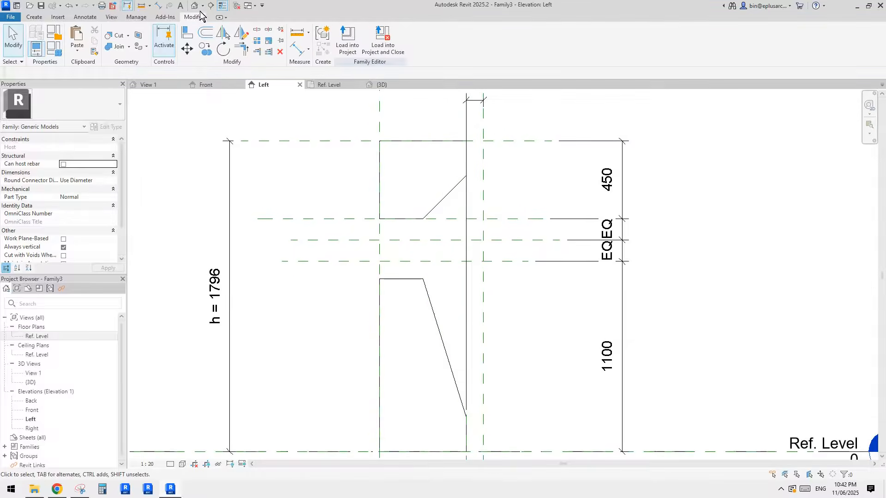
left_click(195, 6)
middle_click_drag(568, 197, 564, 219, "shift")
left_click(510, 157)
middle_click_drag(498, 203, 384, 203)
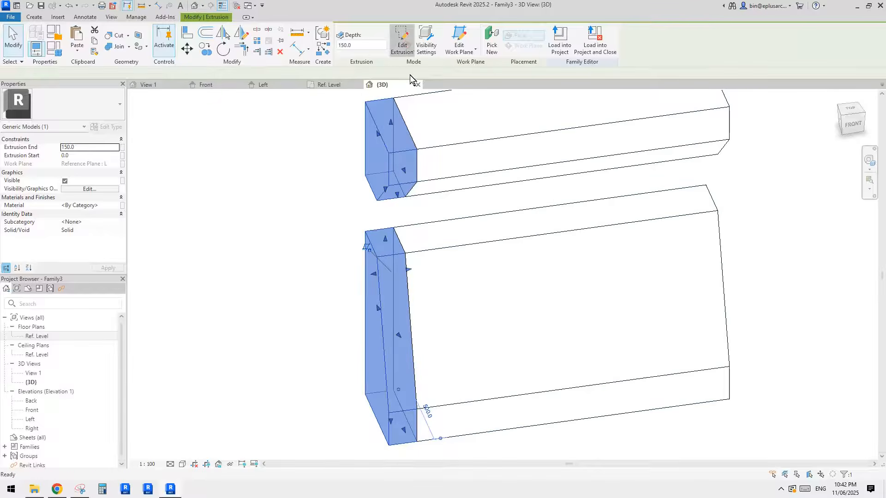
left_click(402, 41)
double_click(30, 420)
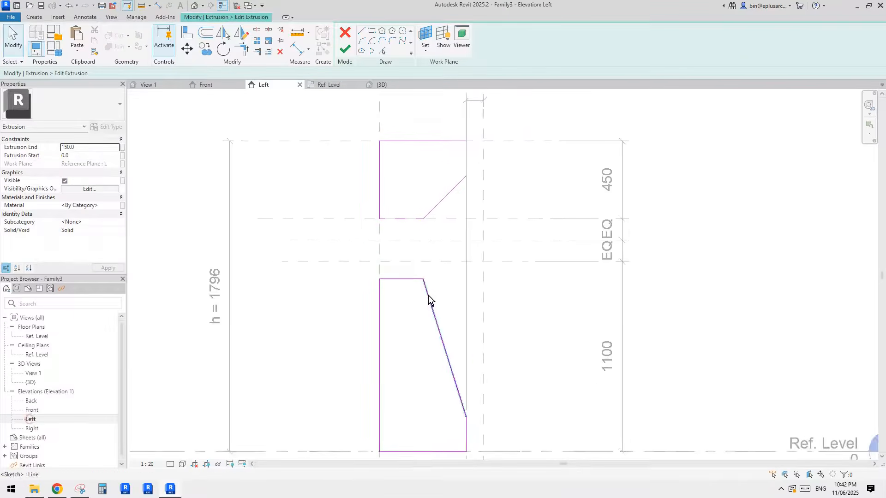
scroll(428, 295, "up", 3)
middle_click_drag(416, 163, 402, 172)
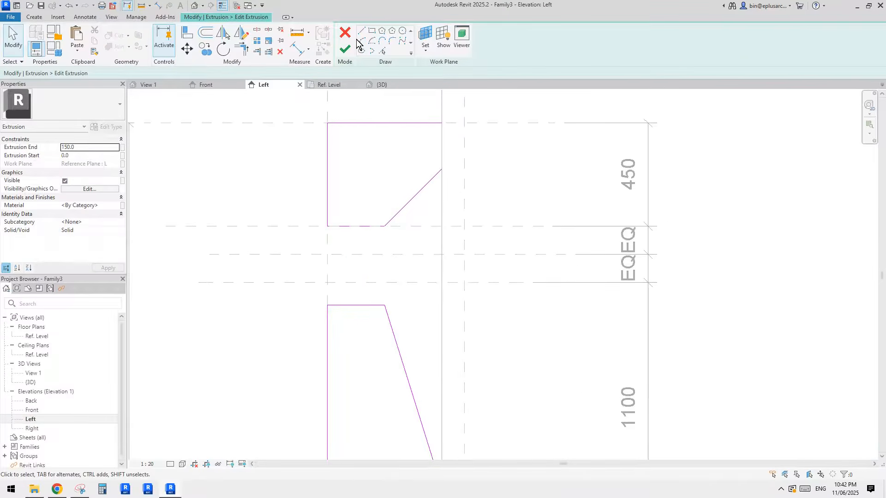
Step: Sketch two lines from the upper front corner through the middle and 100-offset planes' intersection to the lower front corner
left_click(442, 169)
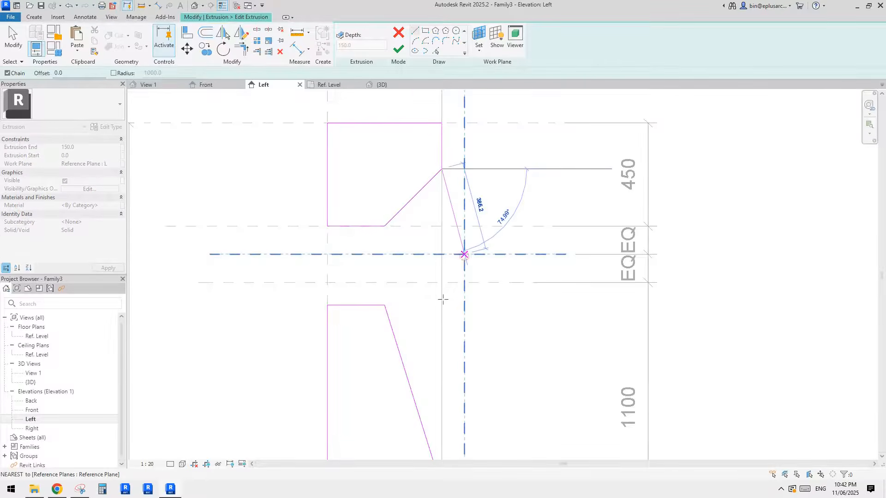
middle_click_drag(443, 300, 471, 50)
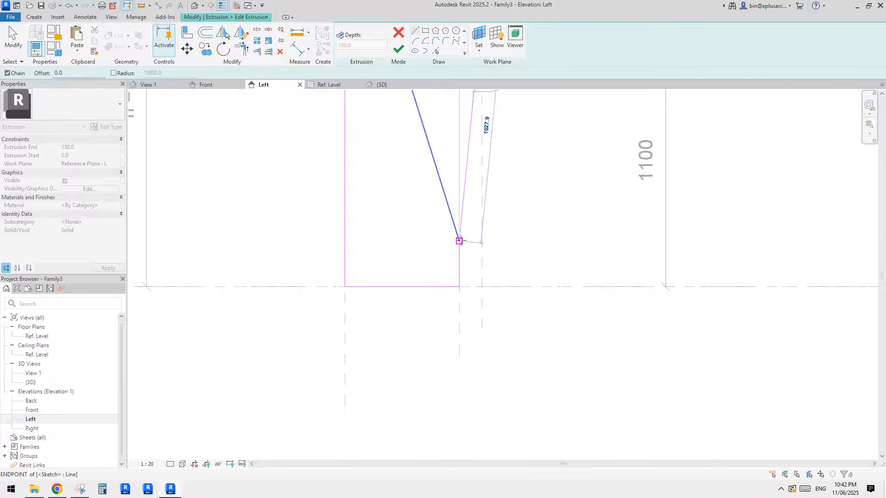
left_click(460, 241)
scroll(469, 218, "down", 2)
middle_click_drag(464, 125, 435, 283)
key("Escape")
key("Escape")
Step: Delete the inner notch lines and the upper rear line from the side piece's sketch
left_click(359, 200)
key("d")
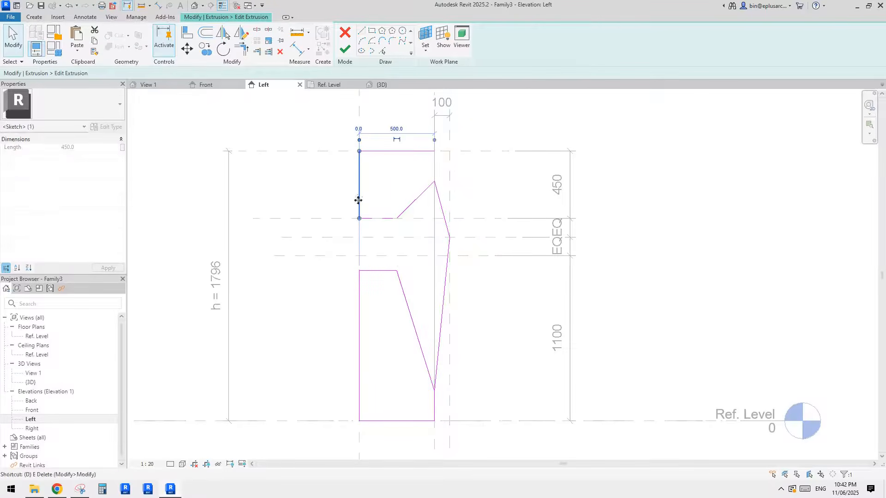
key("e")
left_click_drag(391, 196, 377, 295)
key("d")
key("e")
left_click_drag(411, 266, 393, 198)
key("d")
key("e")
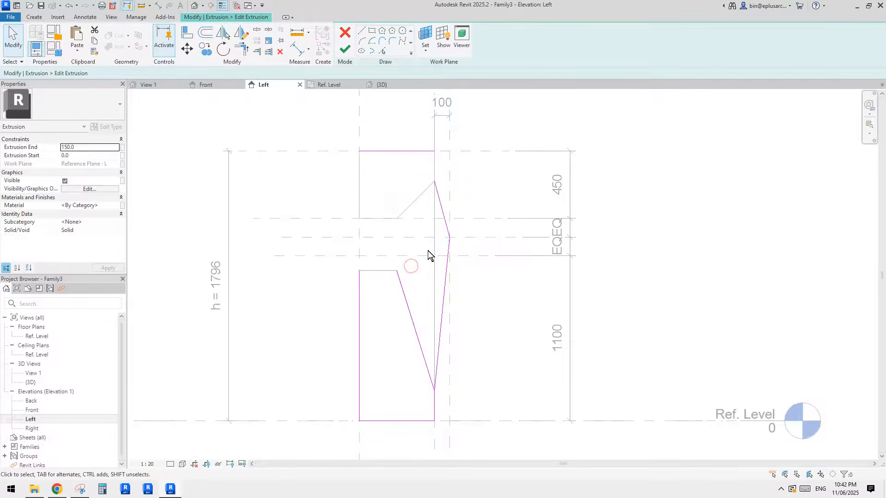
left_click_drag(427, 253, 402, 292)
key("d")
key("e")
Step: Trim/extend the top line and the remaining rear line to a corner, closing the side profile
key("t")
key("r")
left_click(378, 152)
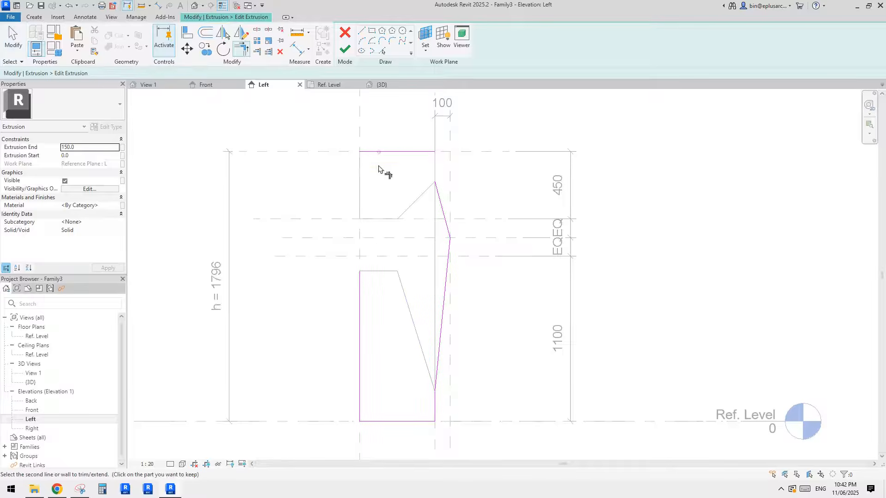
left_click(360, 292)
key("Escape")
Step: Turn off thin lines and finish the side piece's extrusion sketch
key("t")
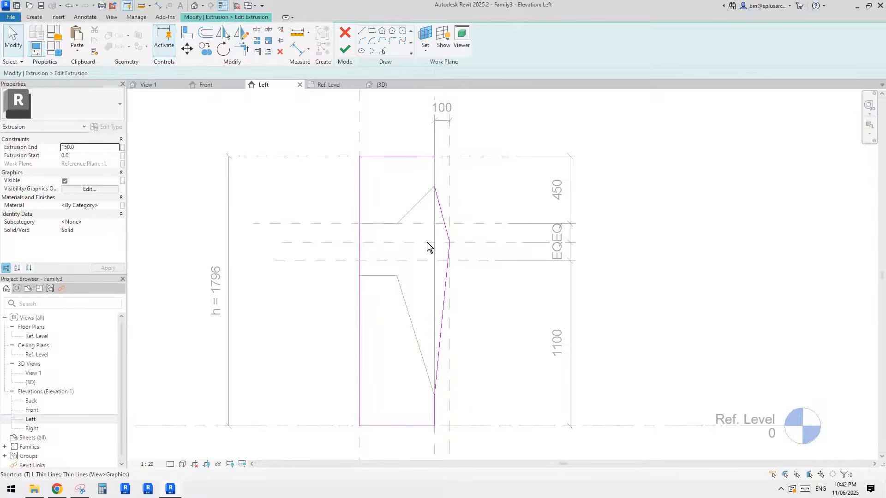
key("l")
middle_click_drag(412, 306, 416, 298)
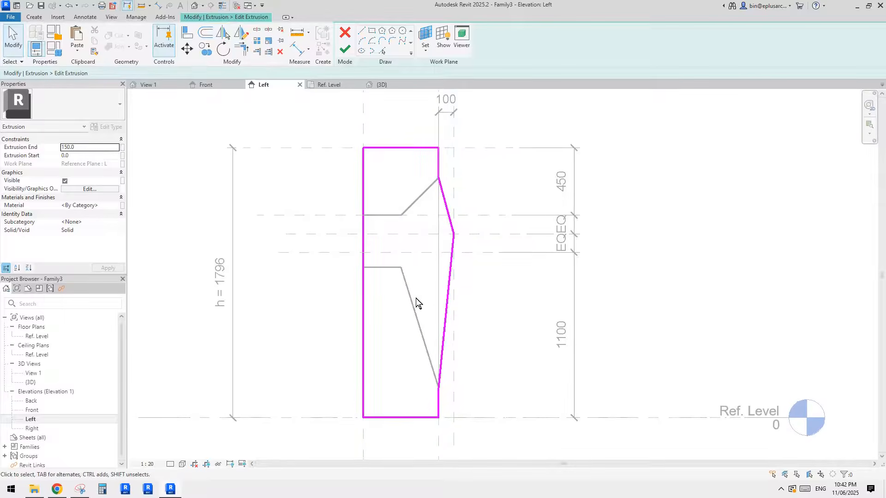
left_click(345, 49)
middle_click_drag(474, 167, 488, 143)
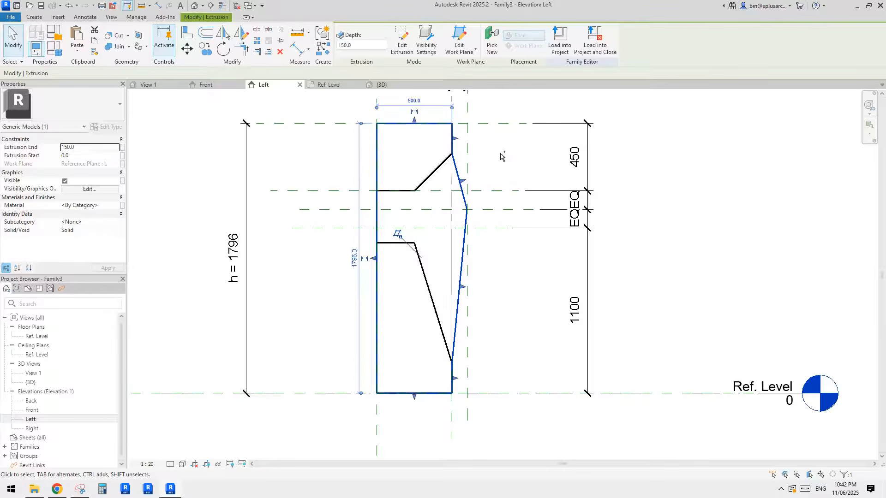
Step: Paste a copy of the side piece in the same place and set its work plane to Reference Plane : R
left_click(78, 49)
left_click(113, 138)
left_click(459, 44)
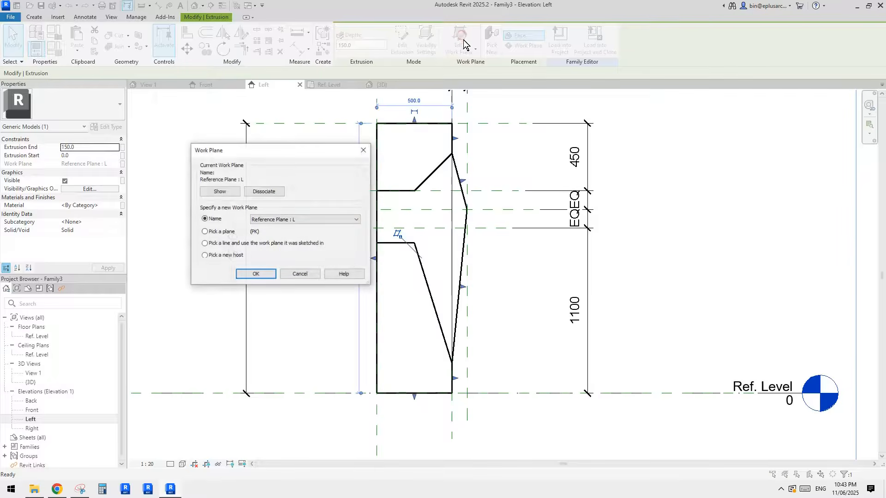
left_click(325, 220)
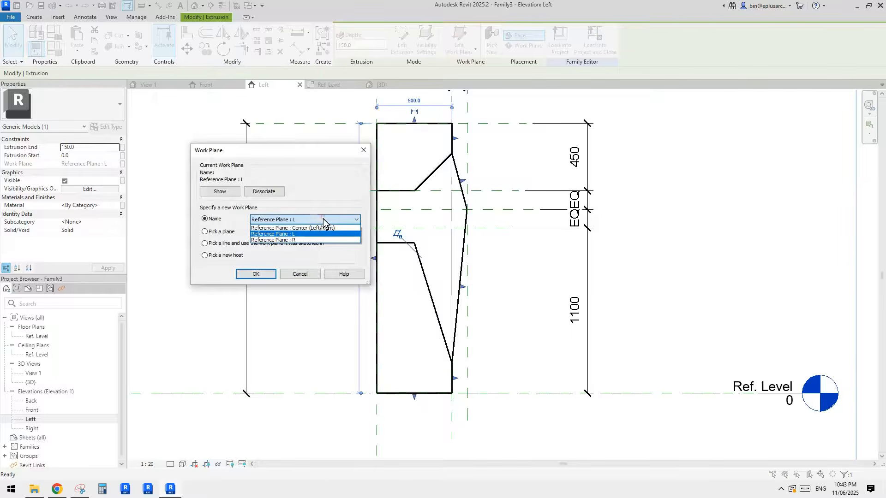
left_click(295, 240)
left_click(262, 275)
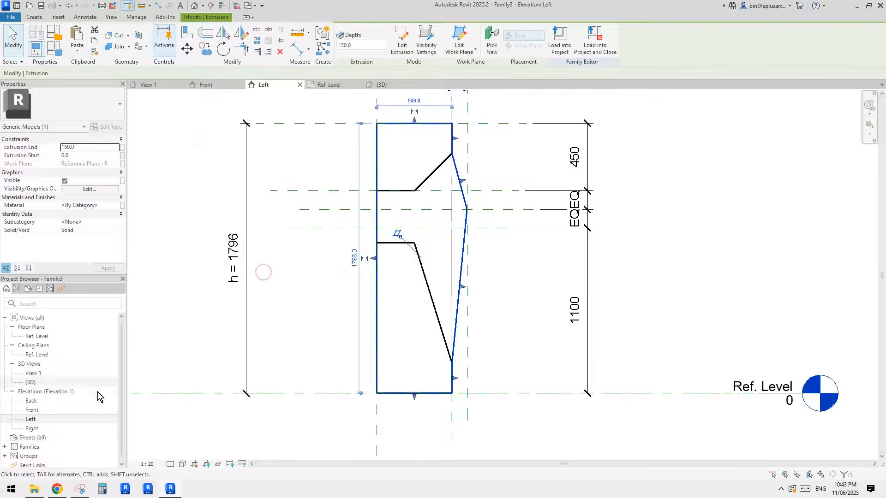
Step: In the Ref. Level plan, bring the copy's extrusion end to -150 on the inner reference plane and lock it
double_click(34, 337)
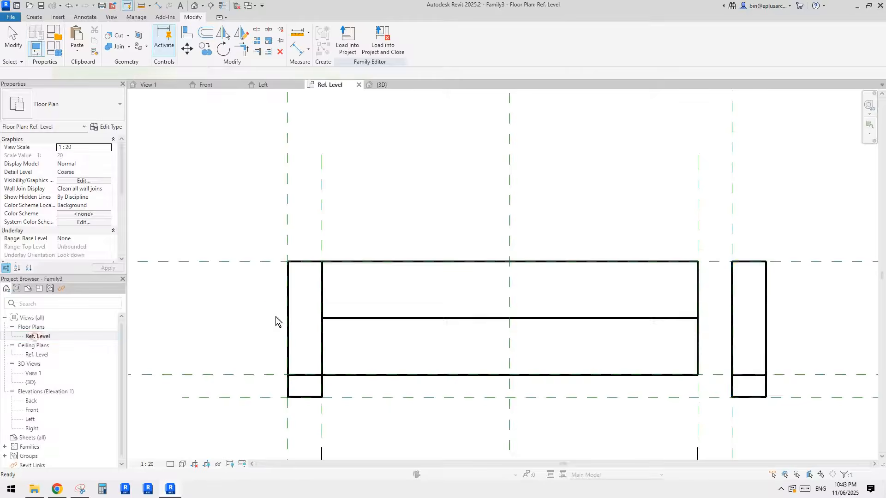
left_click_drag(586, 317, 517, 189)
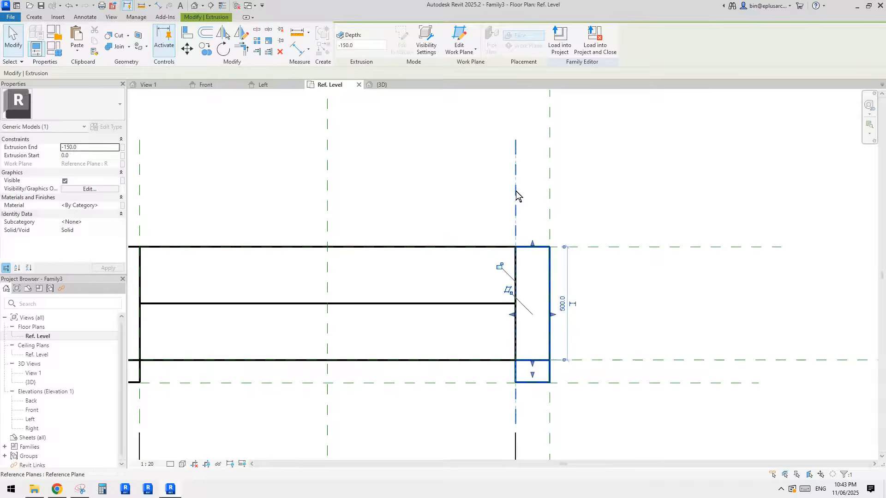
left_click(500, 269)
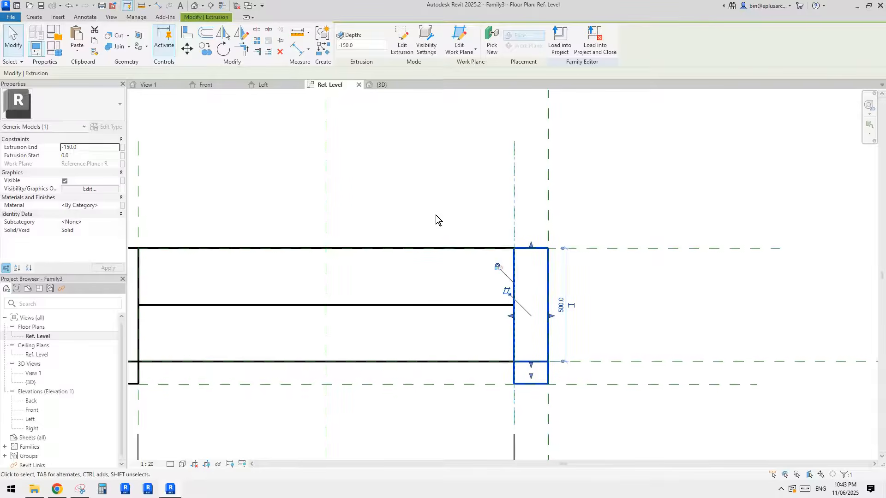
Step: In the 3D view, join the geometry of both side pieces with the folded panel
left_click(194, 6)
scroll(386, 221, "down", 5)
middle_click_drag(462, 234, 489, 133)
scroll(454, 193, "up", 2)
middle_click_drag(454, 196, 343, 227, "shift")
left_click(118, 47)
left_click(290, 207)
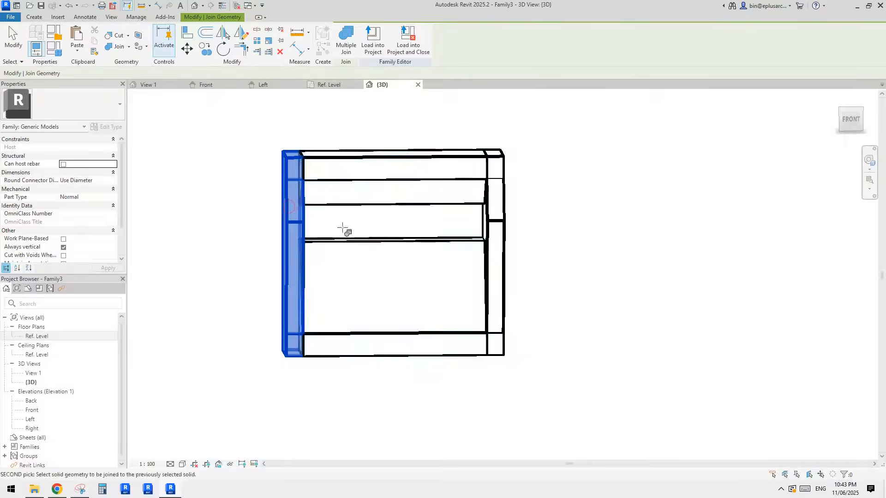
left_click(340, 273)
middle_click_drag(340, 273, 377, 281, "shift")
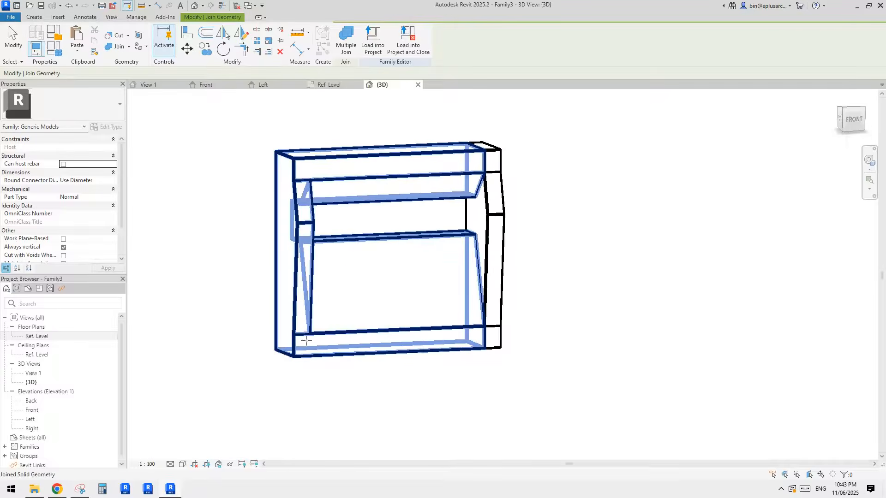
middle_click_drag(325, 340, 462, 198, "shift")
key("Escape")
middle_click_drag(547, 218, 483, 215, "shift")
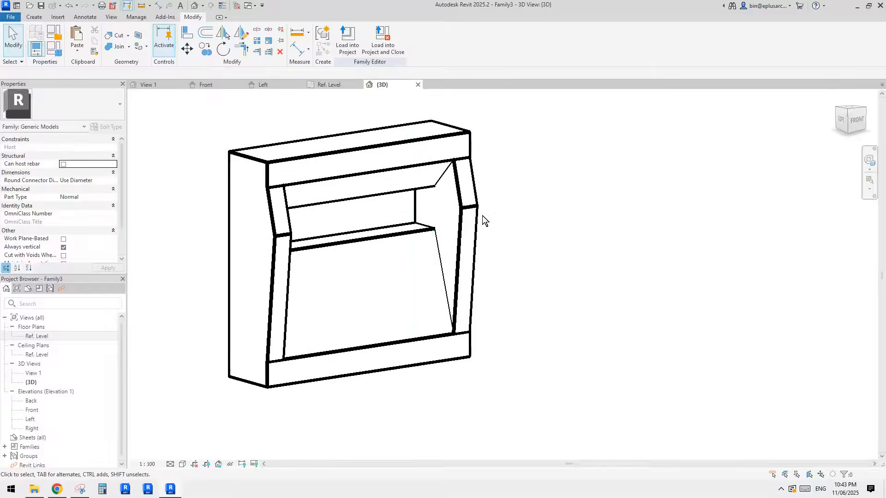
middle_click_drag(399, 209, 402, 193, "shift")
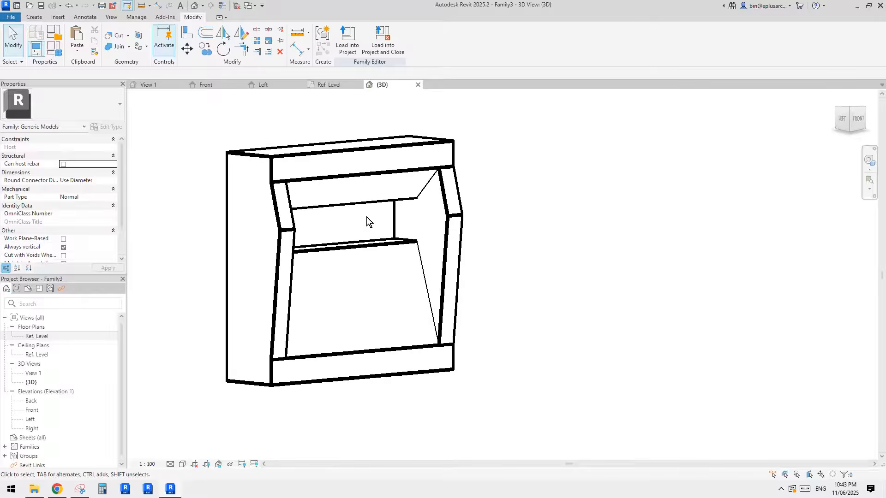
Step: In the Left elevation, set the overall height h to 3300
double_click(33, 420)
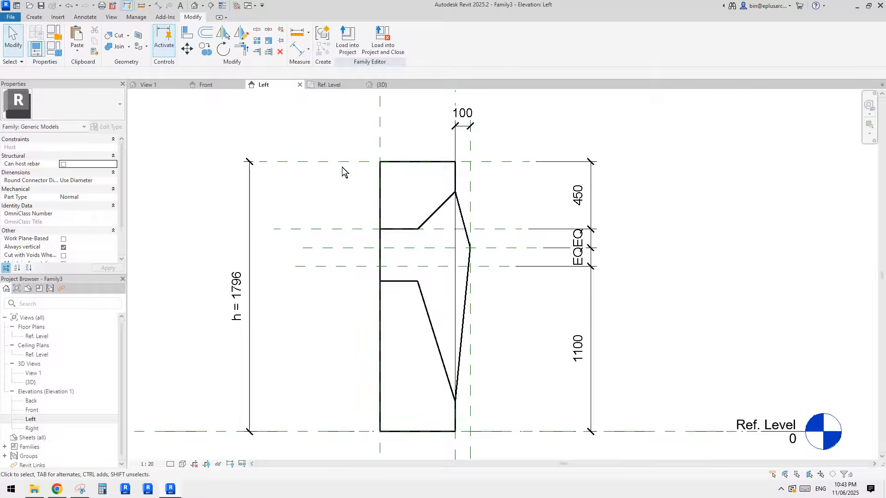
left_click(312, 163)
left_click(288, 259)
middle_click_drag(366, 252, 371, 270)
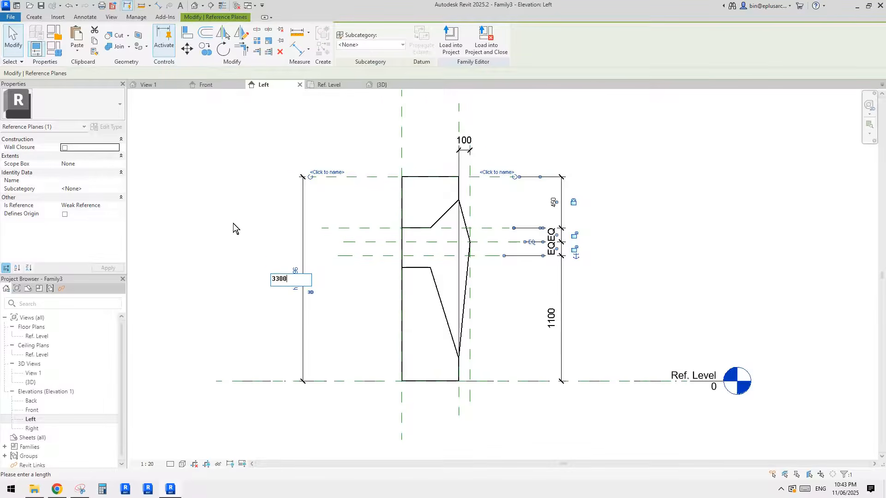
key("Return")
scroll(352, 240, "down", 1)
middle_click_drag(359, 272, 361, 332)
left_click(494, 251)
middle_click_drag(495, 251, 491, 275)
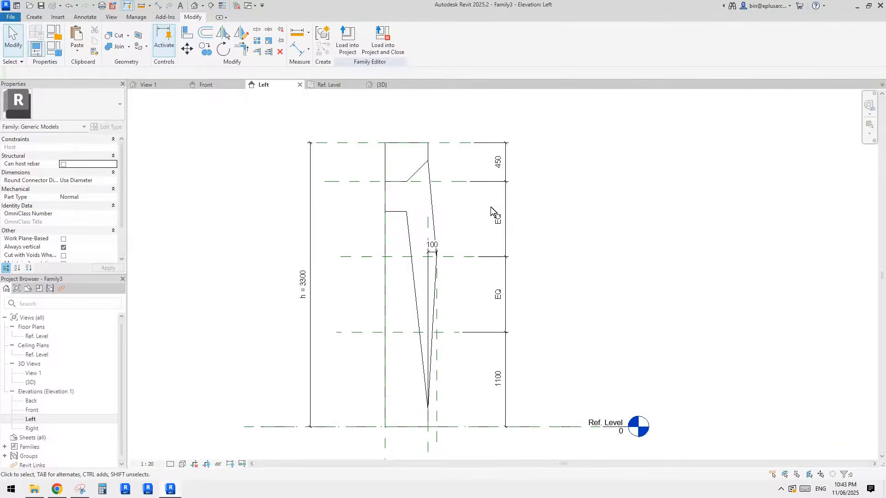
middle_click_drag(447, 245, 439, 218)
Step: Try to lower the top edge of the side piece's lower profile onto the reference plane 1100 mm above Ref. Level
left_click(418, 180)
key("Escape")
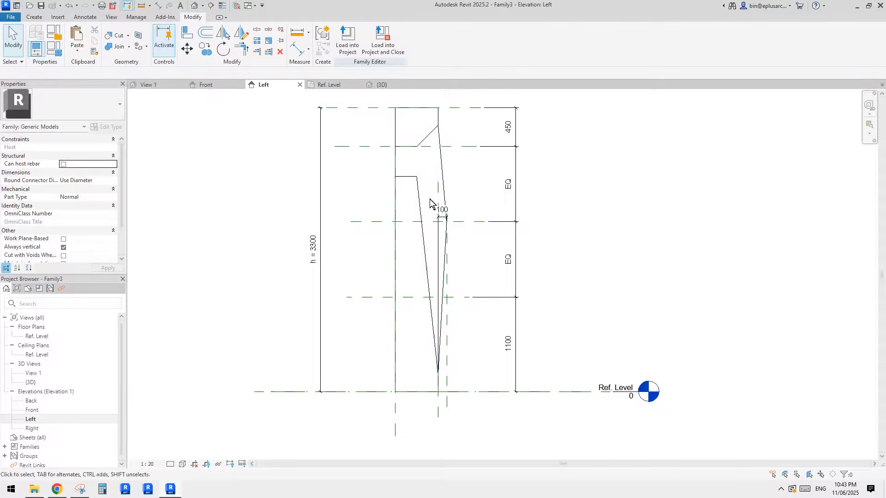
left_click(419, 188)
left_click(402, 47)
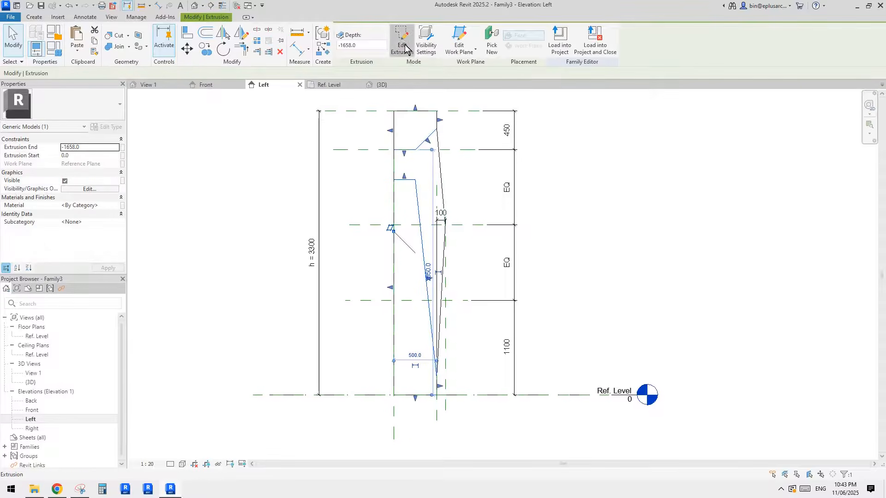
left_click(407, 185)
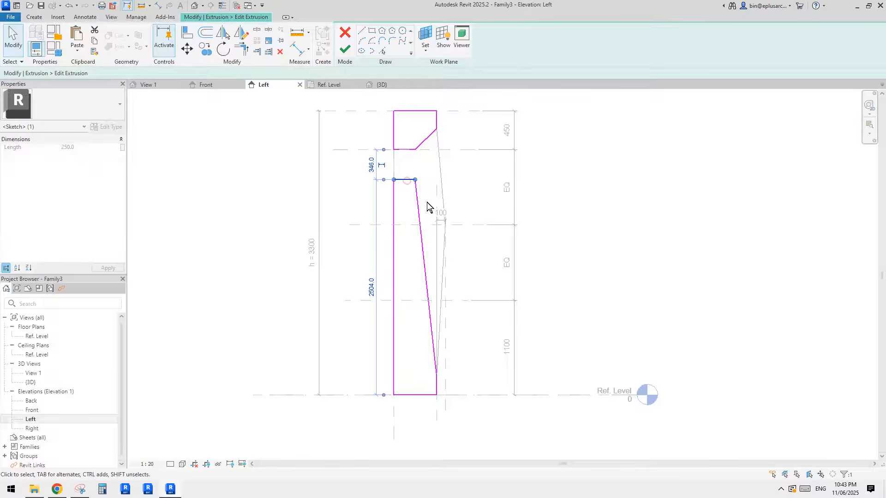
scroll(414, 189, "up", 2)
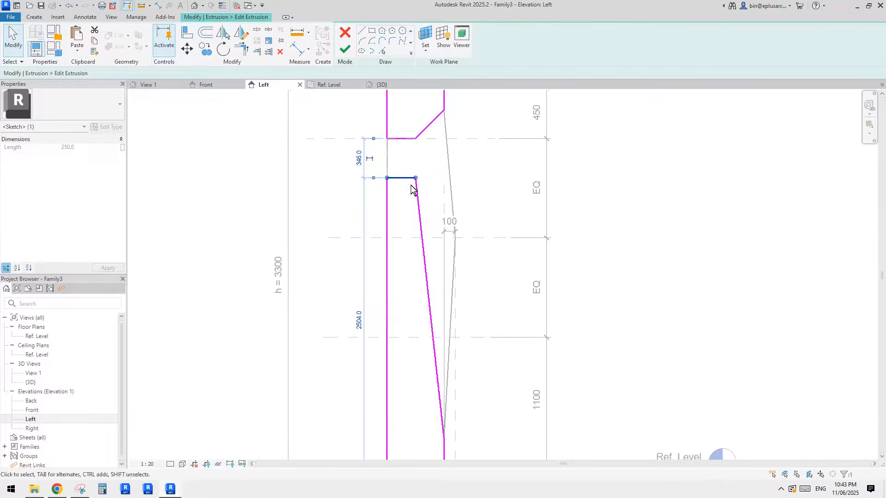
left_click_drag(402, 178, 401, 338)
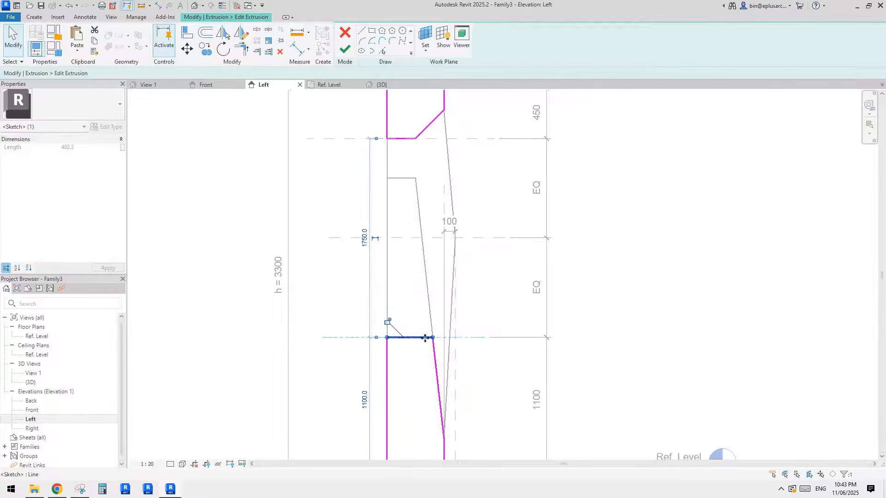
left_click(436, 366)
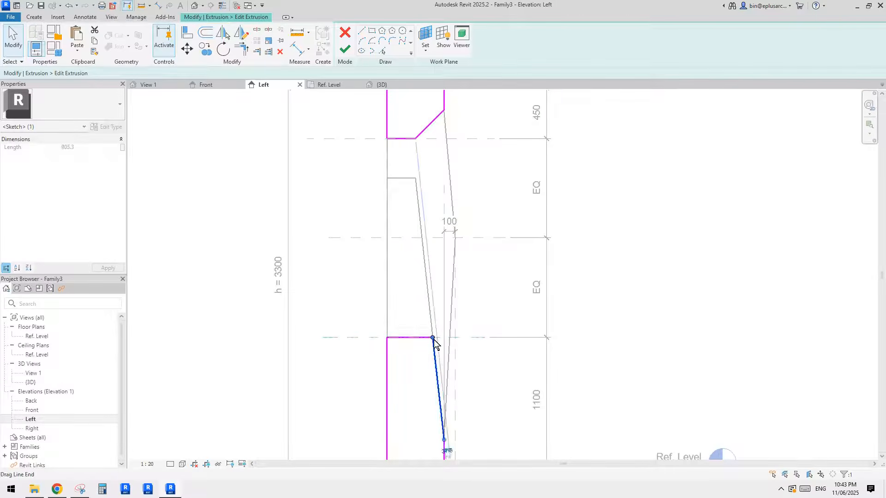
scroll(418, 251, "down", 2)
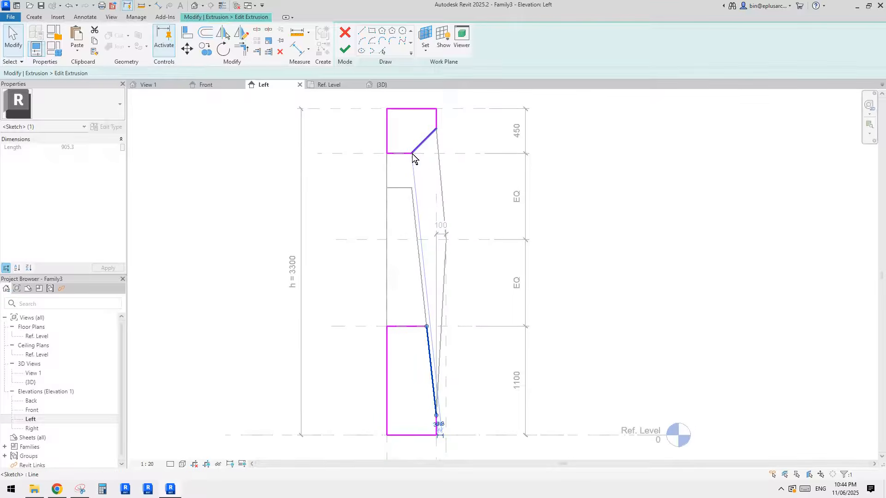
key("Escape")
middle_click_drag(409, 189, 408, 196)
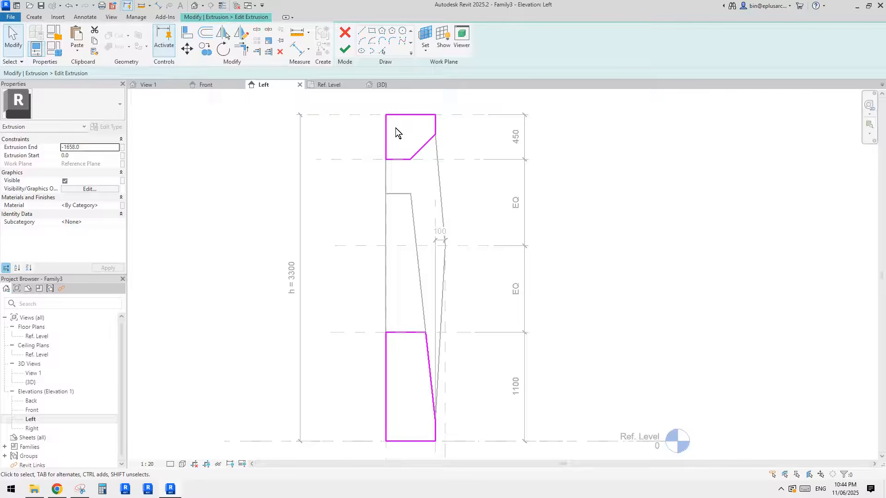
left_click(346, 33)
left_click(465, 250)
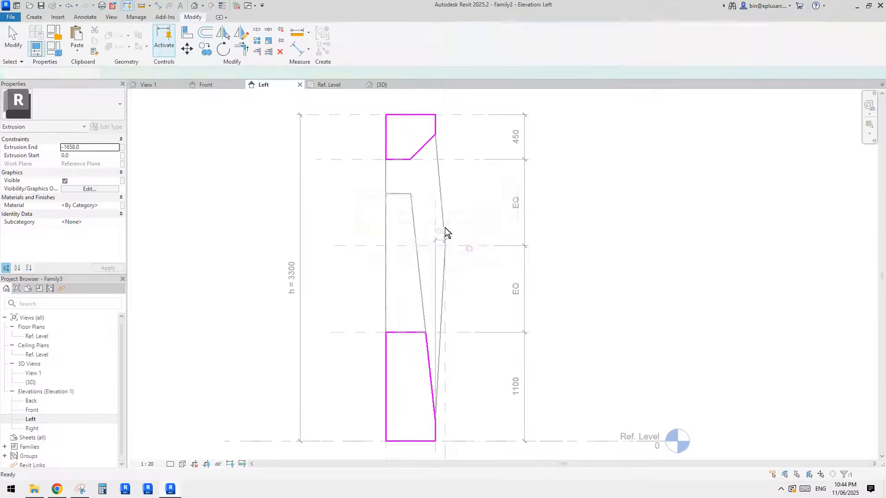
Step: Draw a vertical reference plane about 197 mm from the Center (Front/Back) plane and dimension its offset from that plane
key("r")
key("p")
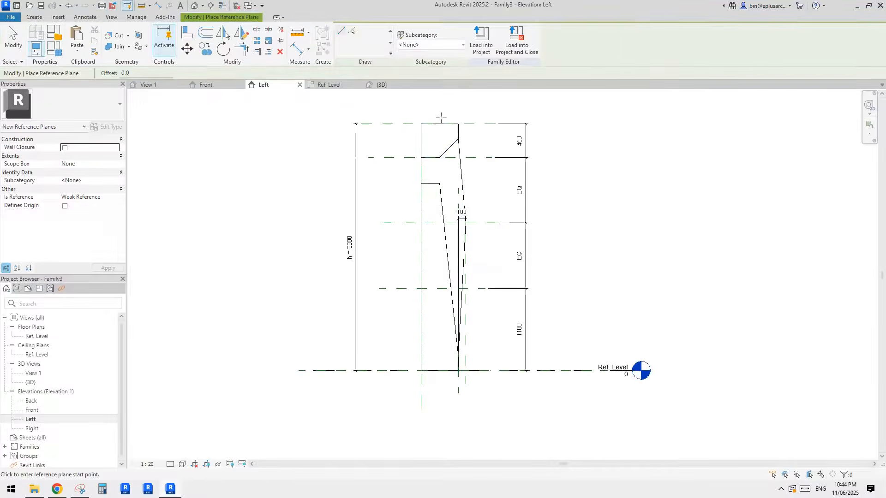
left_click(436, 107)
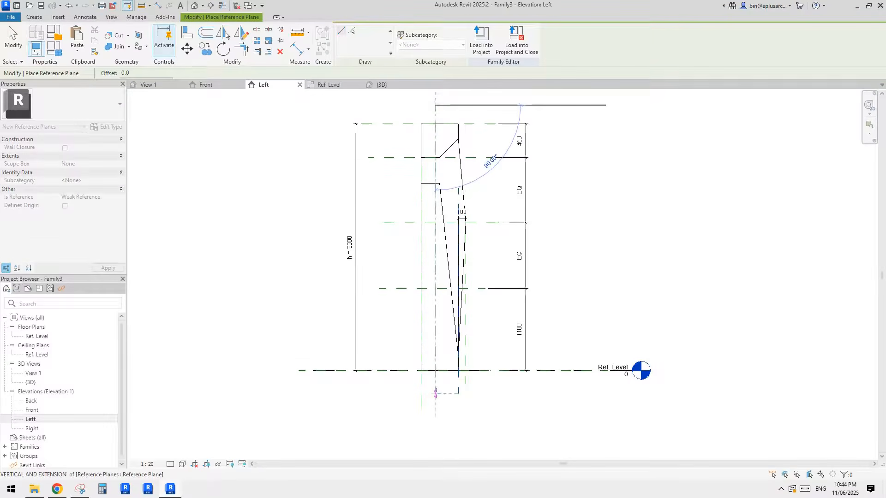
left_click(436, 393)
middle_click_drag(450, 374, 450, 376)
key("d")
key("i")
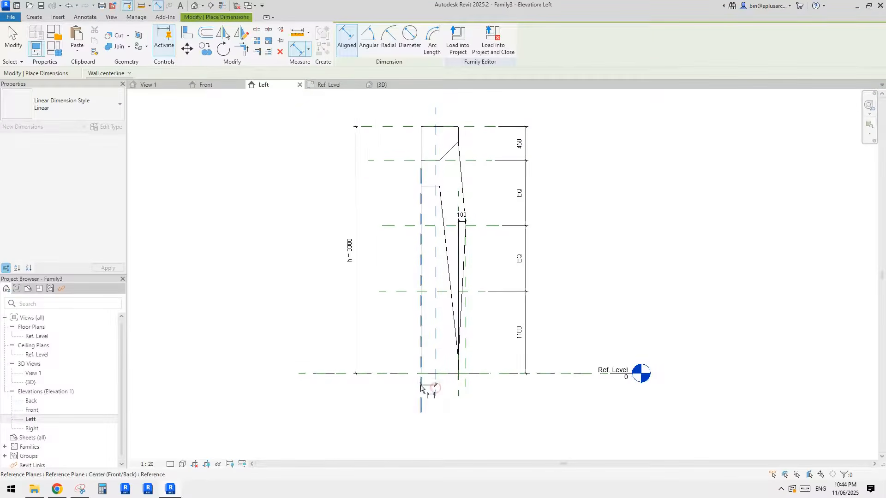
middle_click_drag(439, 205, 433, 263)
scroll(431, 171, "up", 2)
left_click(429, 134)
scroll(426, 221, "up", 1)
key("Escape")
key("Escape")
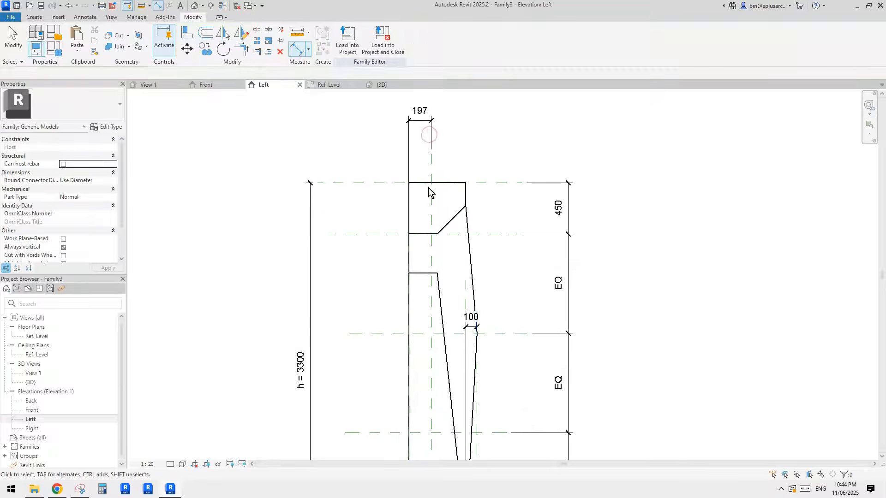
Step: Set the new vertical reference plane's offset from the Center (Front/Back) plane to 200 mm
left_click(430, 179)
middle_click_drag(430, 177, 427, 188)
left_click(418, 124)
type("20")
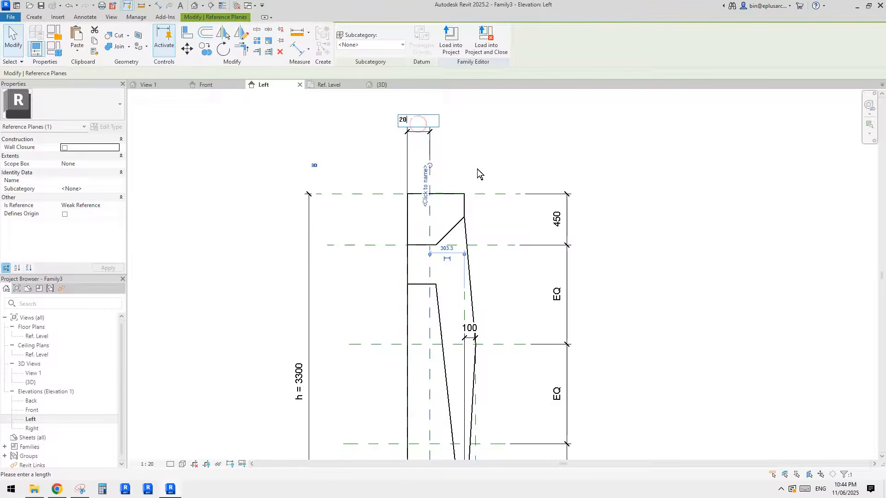
type("0")
key("Return")
key("Escape")
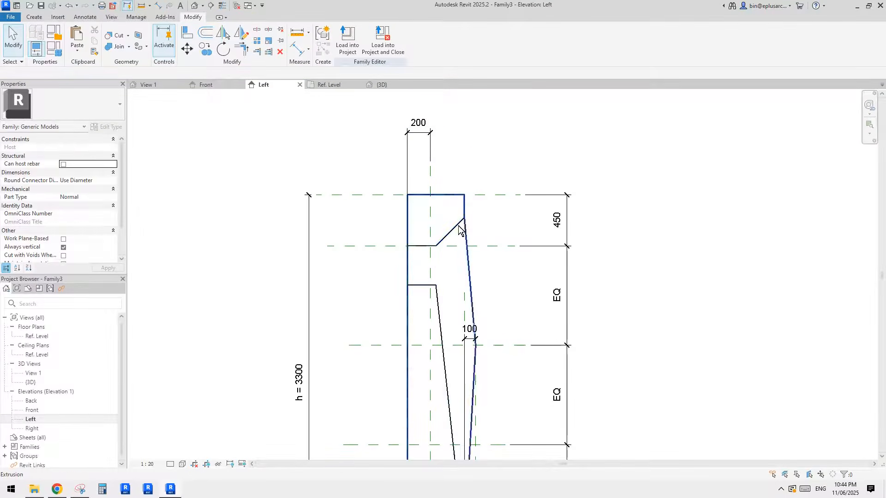
left_click(454, 229)
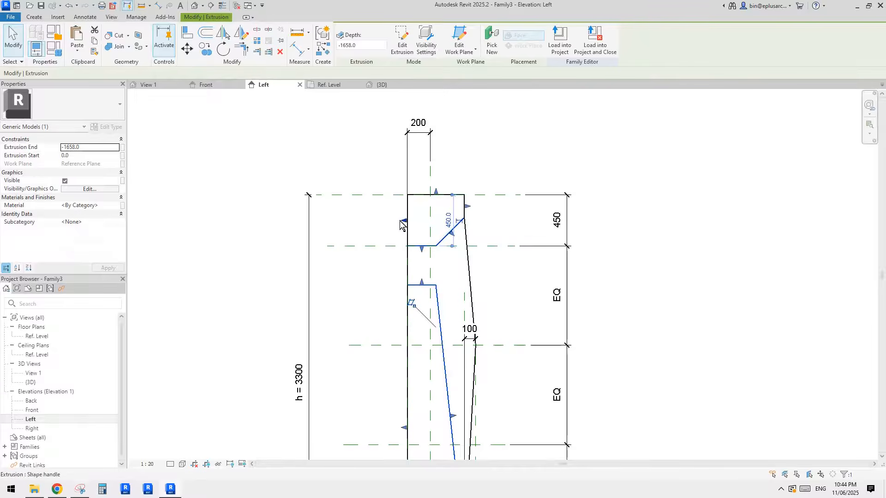
key("Escape")
middle_click_drag(485, 228, 476, 222)
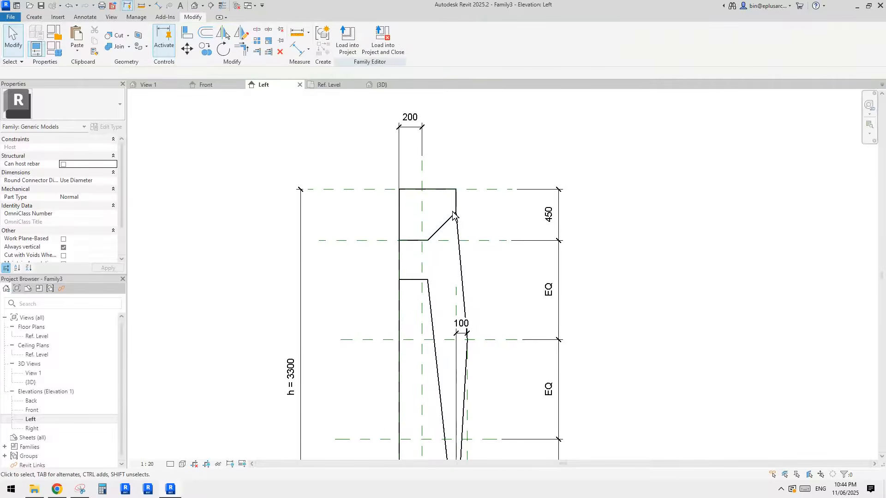
Step: Draw a horizontal reference plane through the outer end of the upper slanted edge, about 215 mm below the top plane
scroll(454, 215, "up", 2)
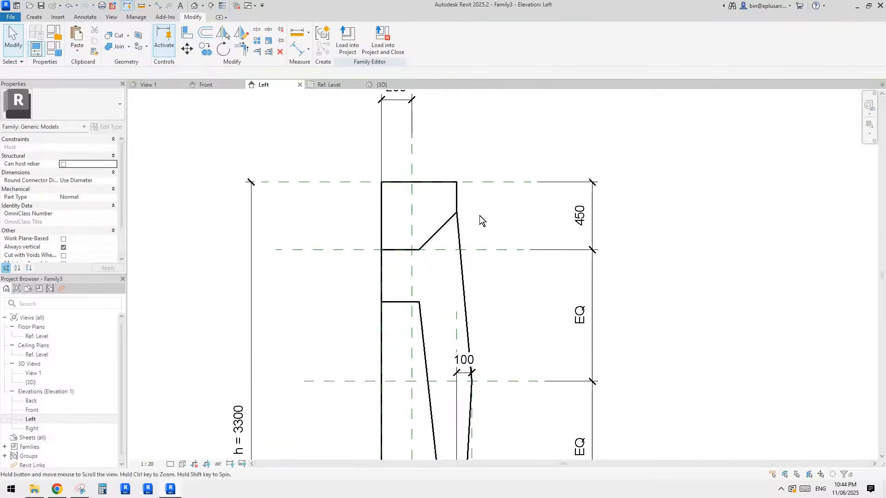
key("r")
key("p")
left_click(328, 216)
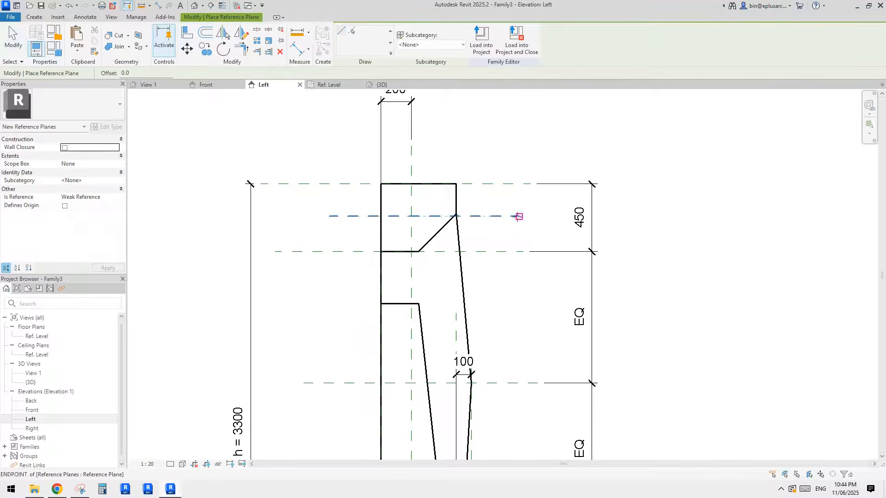
left_click(519, 216)
key("Escape")
middle_click_drag(470, 229, 496, 220)
Step: Set the new horizontal reference plane's distance below the top plane to 200 mm
left_click(491, 210)
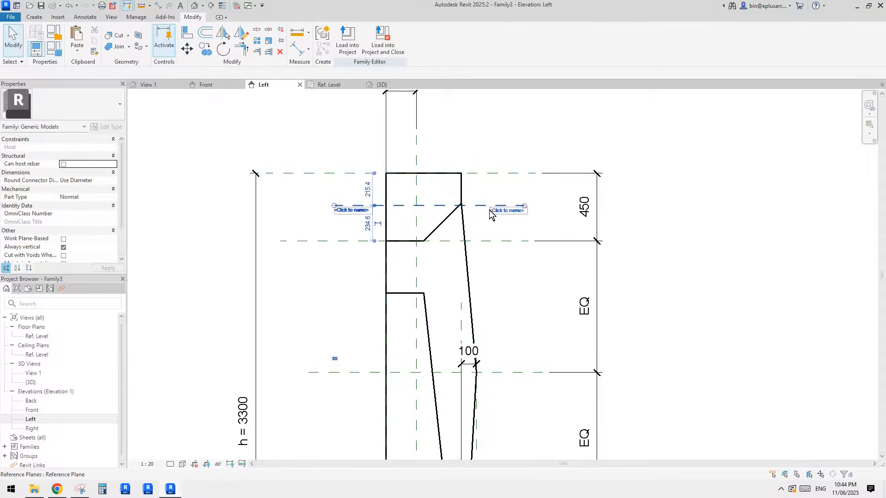
left_click(368, 189)
type("200")
key("Return")
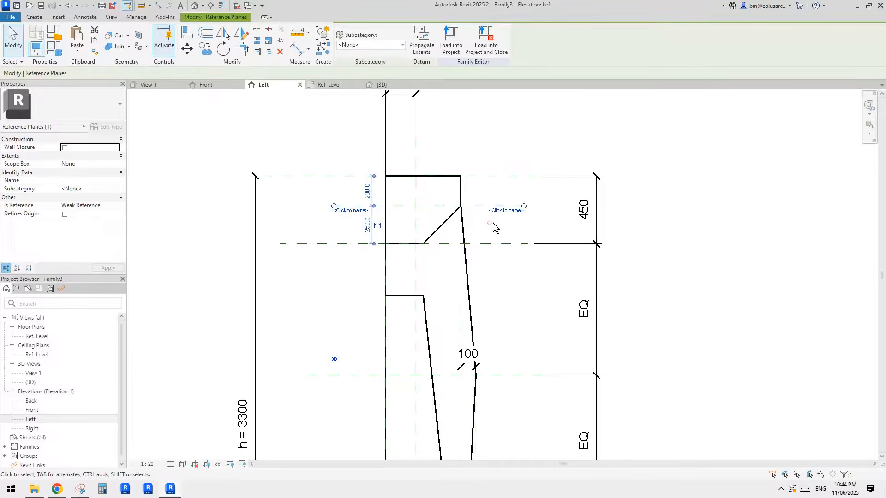
left_click(486, 220)
middle_click_drag(485, 216, 486, 218)
left_click(487, 206)
key("Escape")
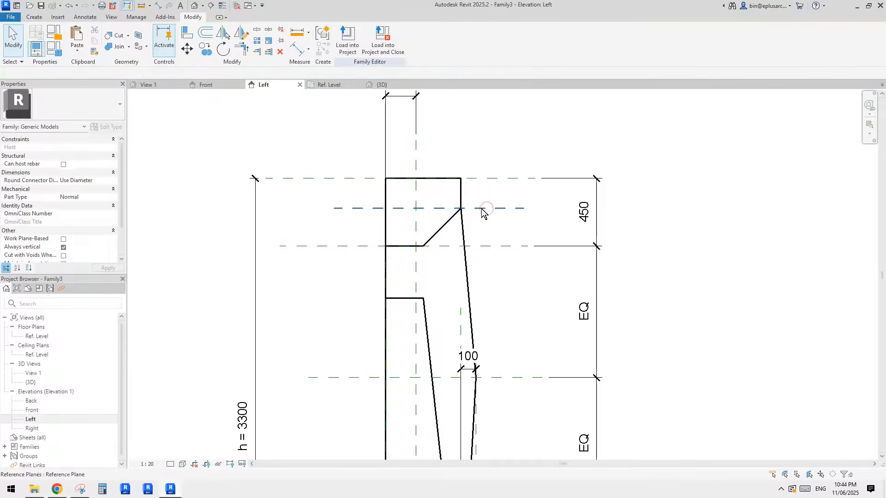
Step: Dimension the horizontal reference plane's offset from the top plane and lock the dimension
left_click(485, 208)
key("Escape")
key("d")
key("i")
left_click(364, 209)
left_click(356, 178)
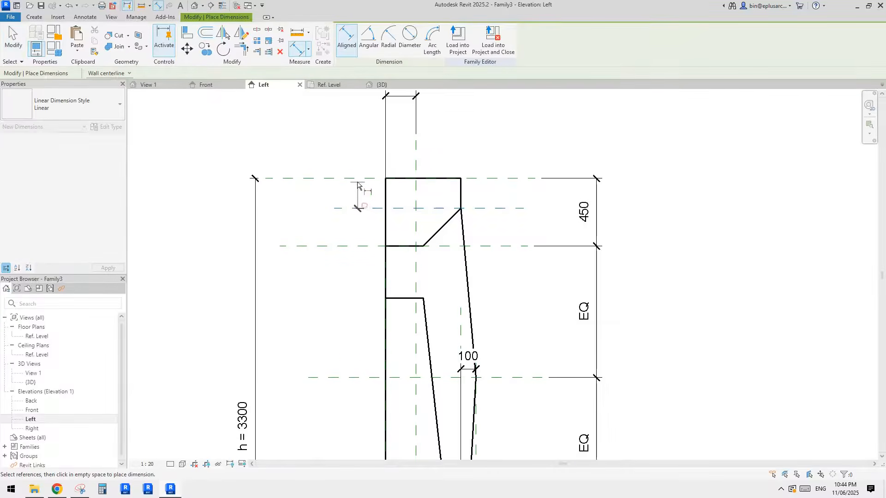
left_click(310, 196)
key("Escape")
left_click(310, 196)
left_click(326, 193)
key("Escape")
scroll(397, 228, "down", 1)
middle_click_drag(397, 228, 421, 226)
Step: Check the dimension constraints that position the two new reference planes
left_click(383, 110)
middle_click_drag(404, 125, 407, 169)
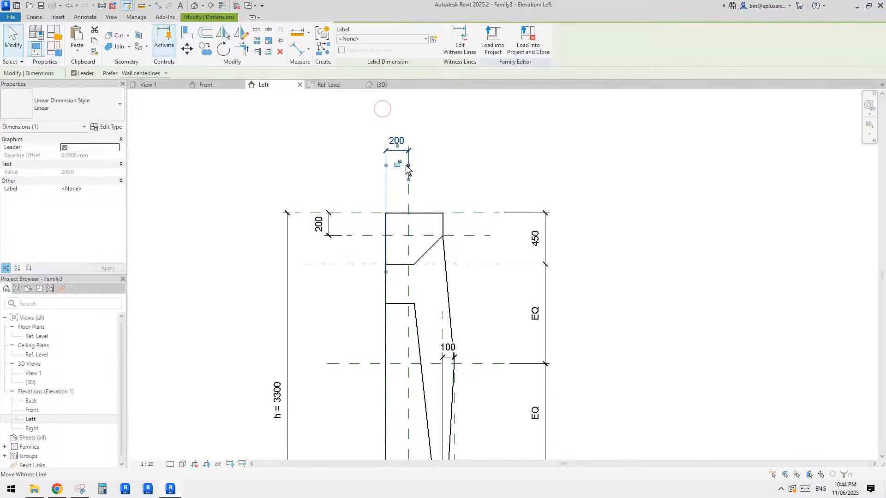
key("Escape")
middle_click_drag(456, 227, 460, 224)
left_click(467, 233)
scroll(466, 233, "down", 1)
middle_click_drag(407, 261, 425, 254)
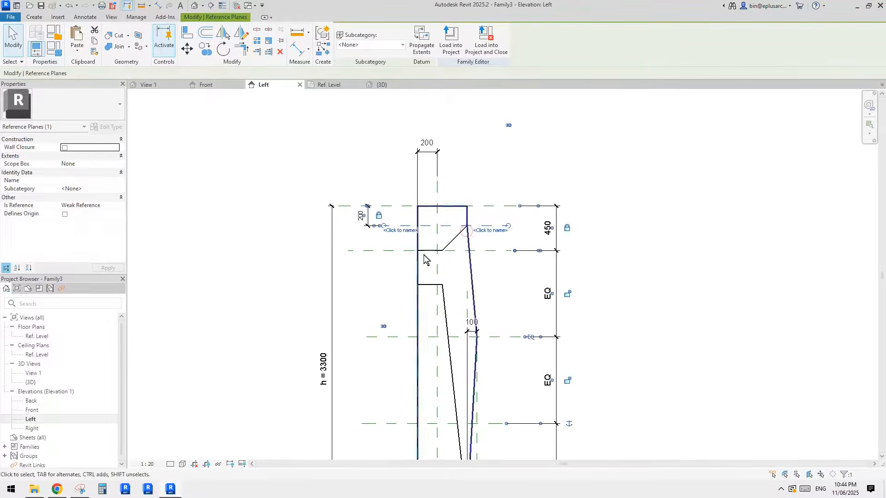
scroll(491, 237, "down", 1)
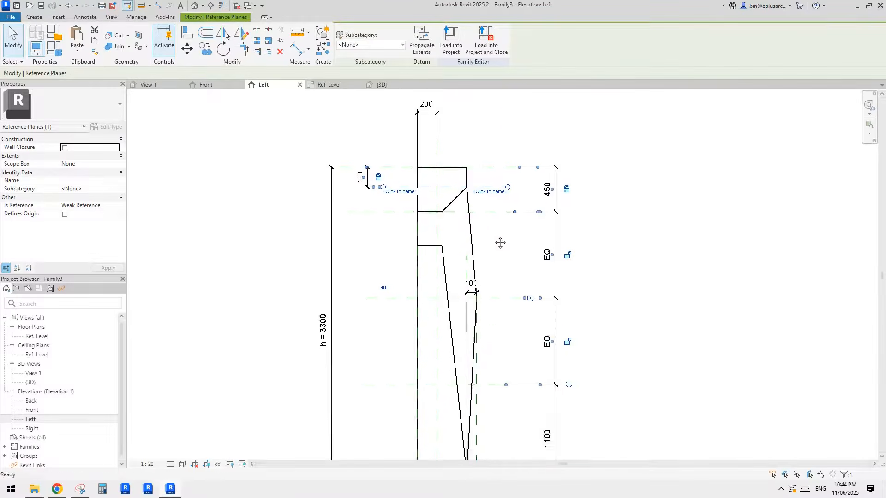
key("Escape")
mouse_move(500, 242)
middle_mouse_down()
mouse_move(498, 253)
mouse_move(489, 227)
mouse_move(483, 238)
middle_mouse_up()
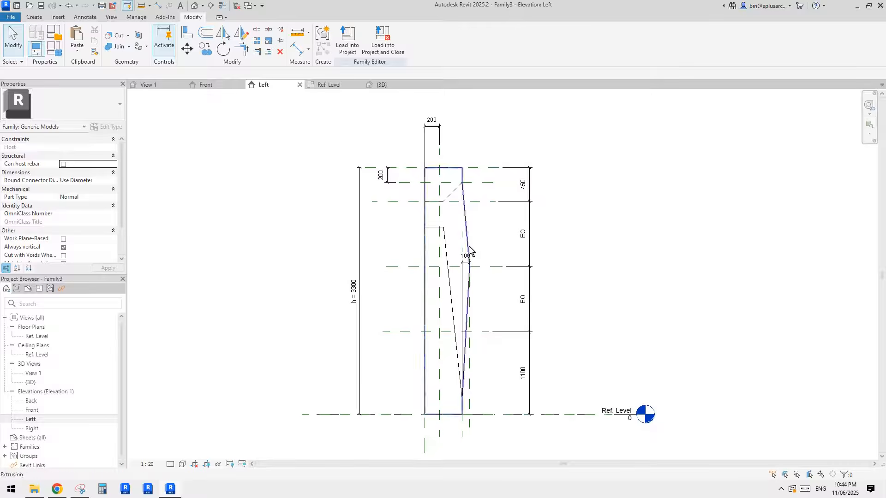
Step: Review the Is Reference options of the new horizontal reference plane
left_click(486, 182)
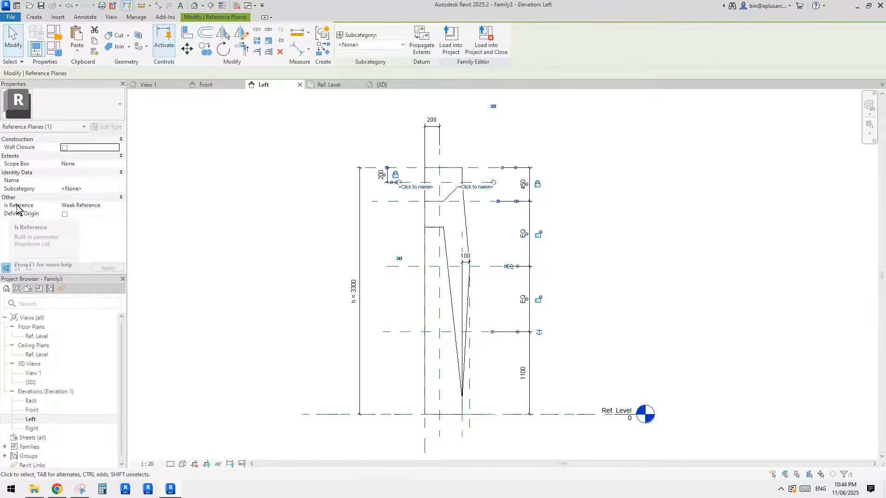
left_click(113, 206)
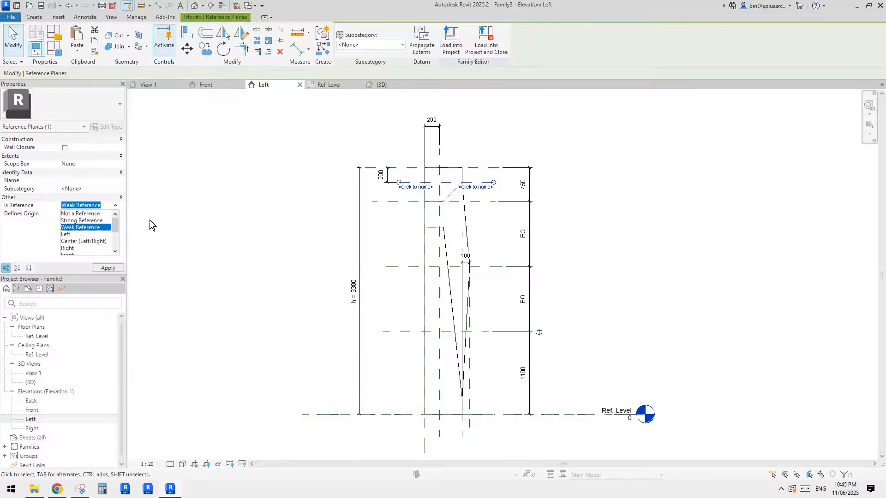
left_click(514, 236)
middle_click_drag(504, 234, 480, 281)
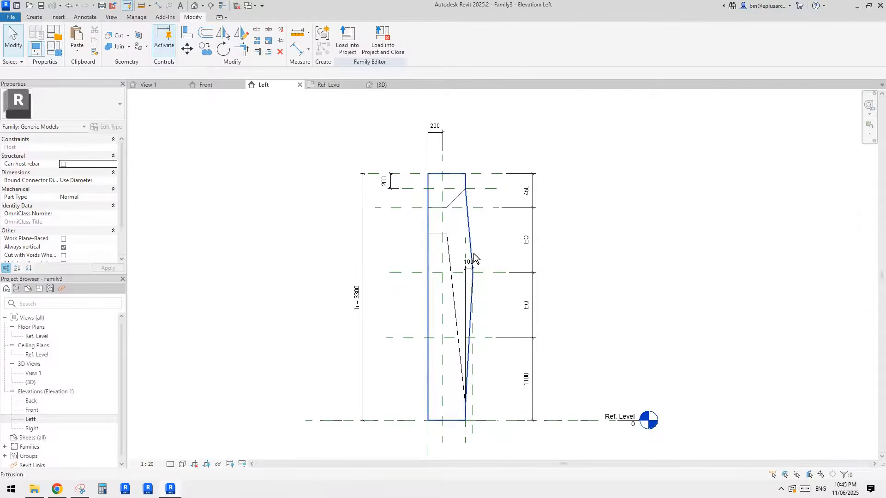
left_click(480, 188)
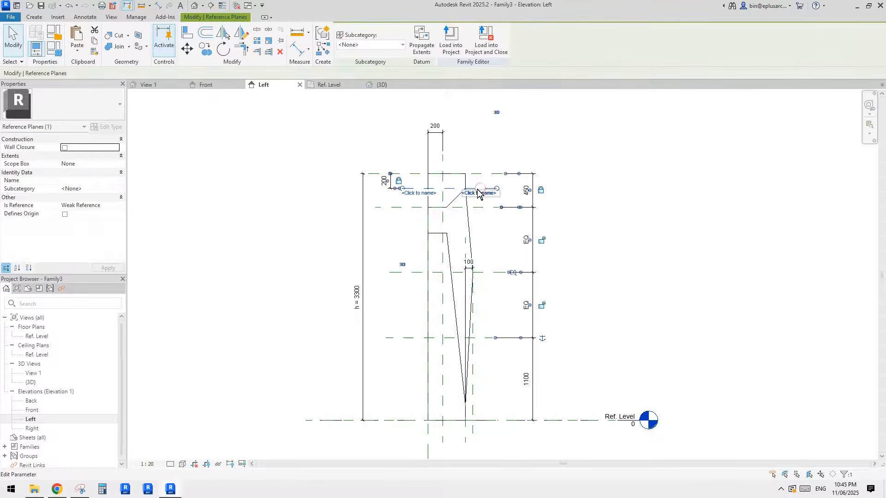
scroll(480, 190, "up", 1)
key("Escape")
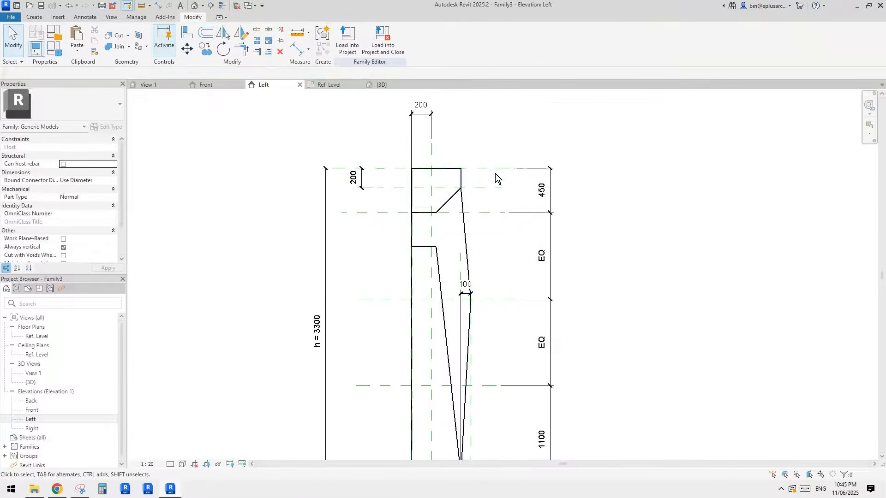
middle_click_drag(490, 359, 483, 289)
middle_click_drag(498, 238, 510, 261)
middle_click_drag(497, 177, 498, 178)
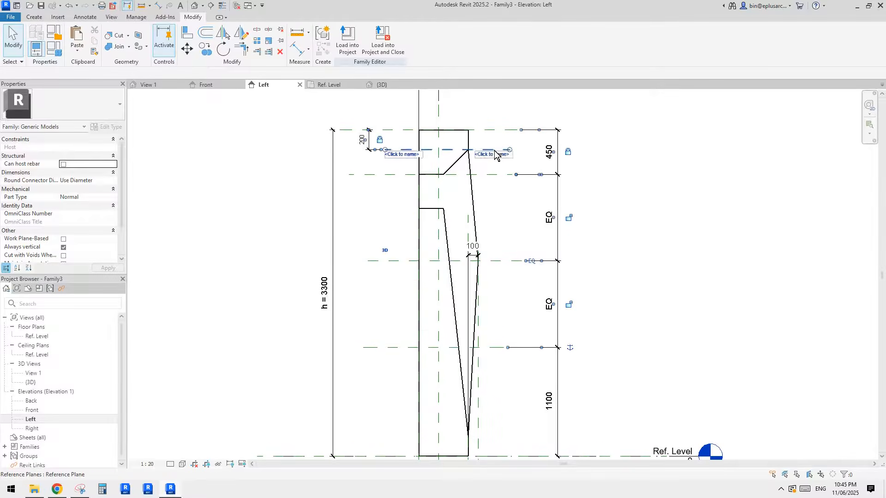
left_click(494, 151)
middle_click_drag(407, 188, 399, 194)
left_click(390, 189)
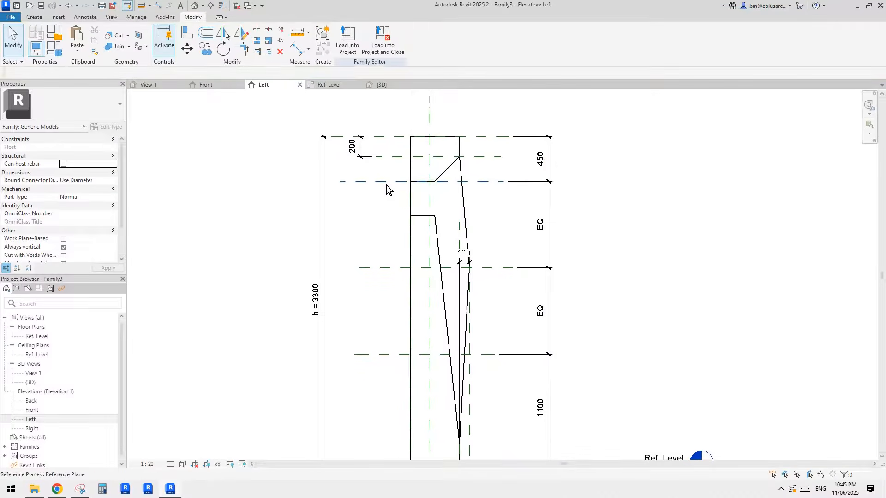
middle_click_drag(494, 210, 477, 228)
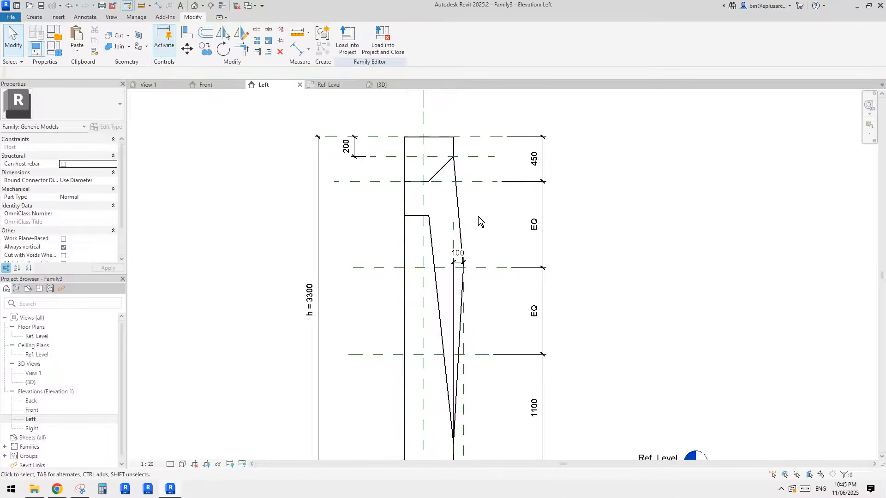
Step: Open the side-piece extrusion's sketch for editing in the Left elevation
scroll(484, 227, "down", 2)
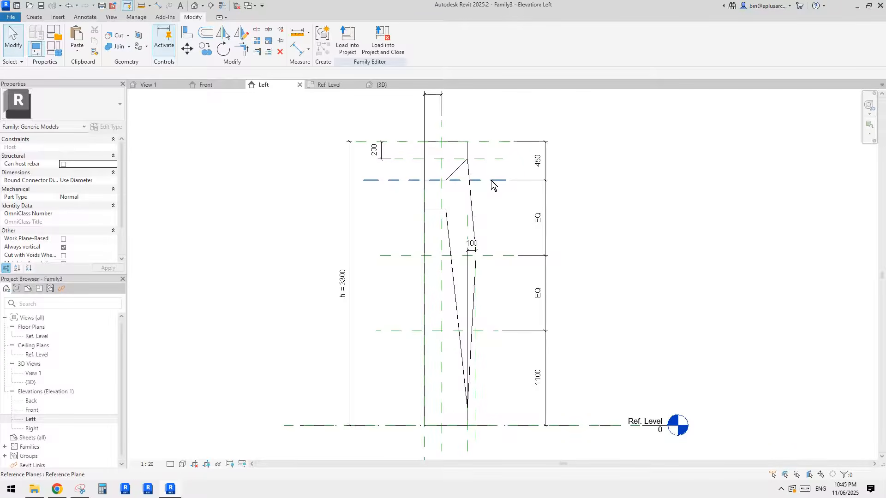
scroll(490, 180, "up", 2)
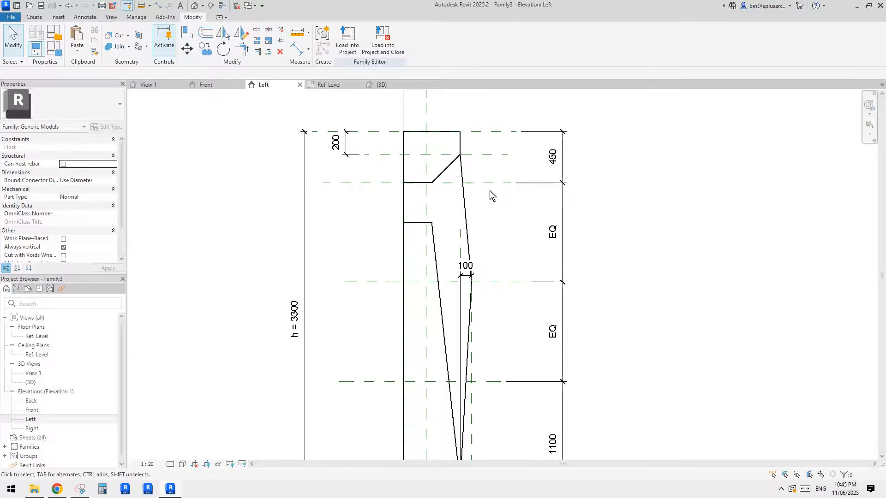
scroll(492, 203, "down", 1)
scroll(443, 193, "up", 1)
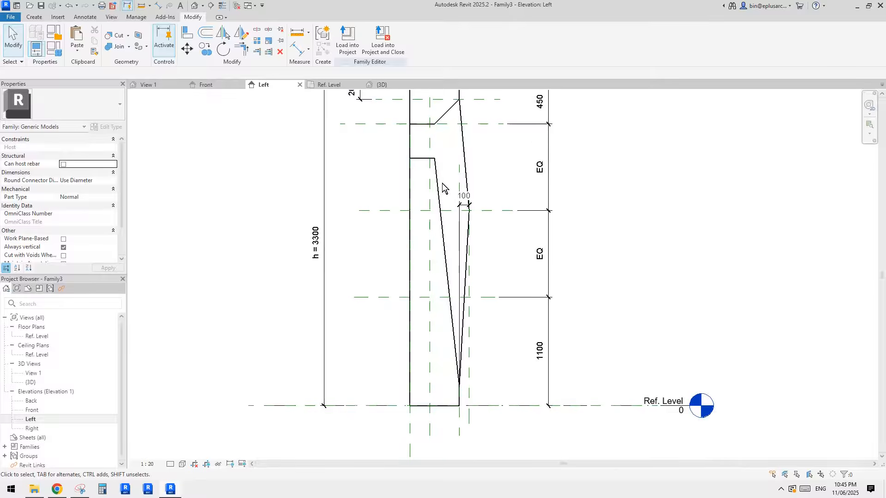
scroll(437, 165, "down", 1)
left_click(432, 203)
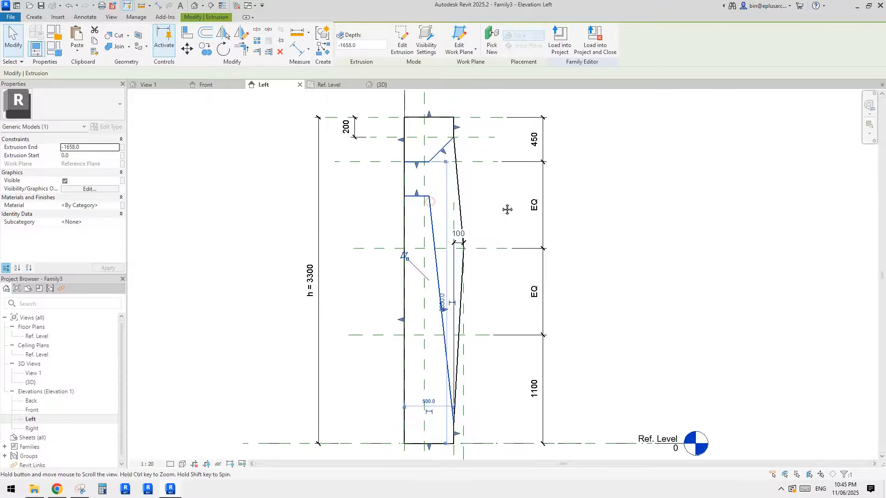
middle_click_drag(506, 210, 494, 190)
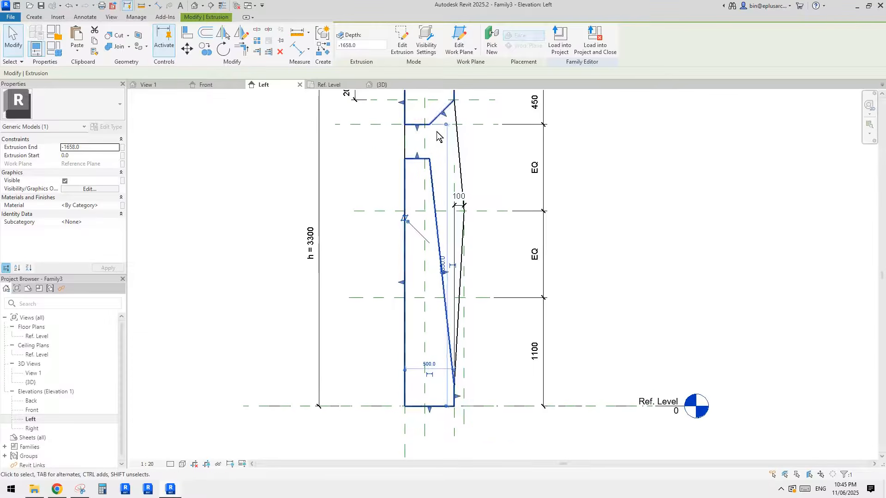
scroll(445, 170, "up", 4)
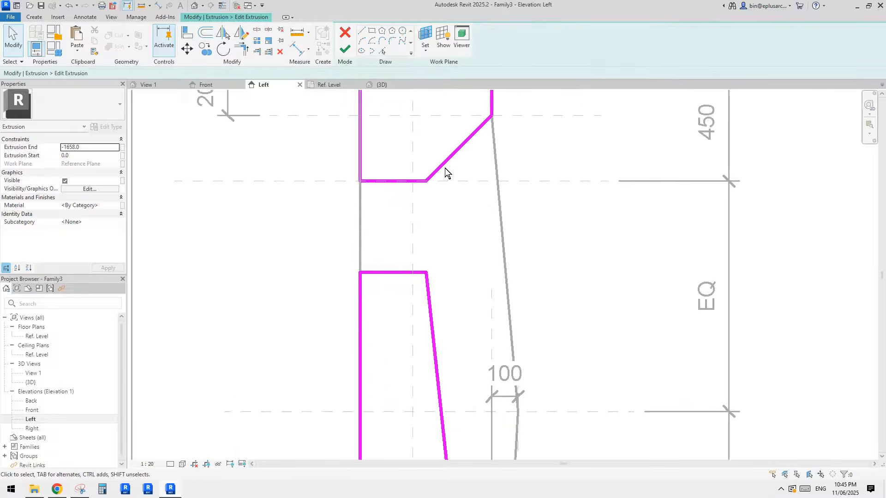
Step: Align the upper profile's slanted-edge endpoint to the reference plane 200 mm below the top and lock it
middle_click_drag(490, 168, 490, 179)
key("a")
key("l")
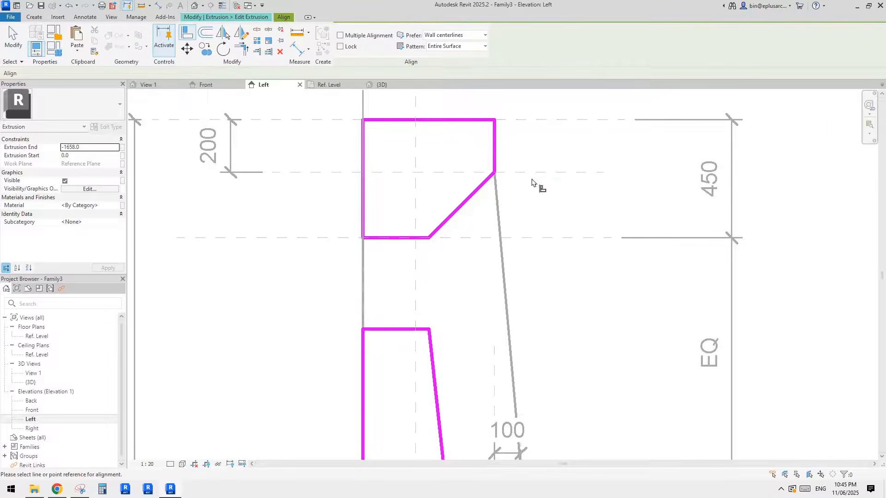
left_click(494, 178)
left_click(450, 162)
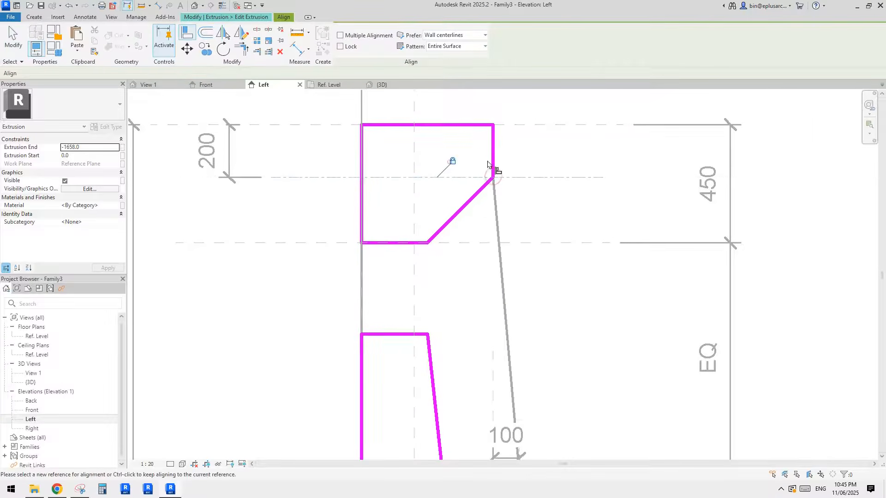
scroll(519, 166, "down", 1)
middle_click_drag(525, 161, 561, 136)
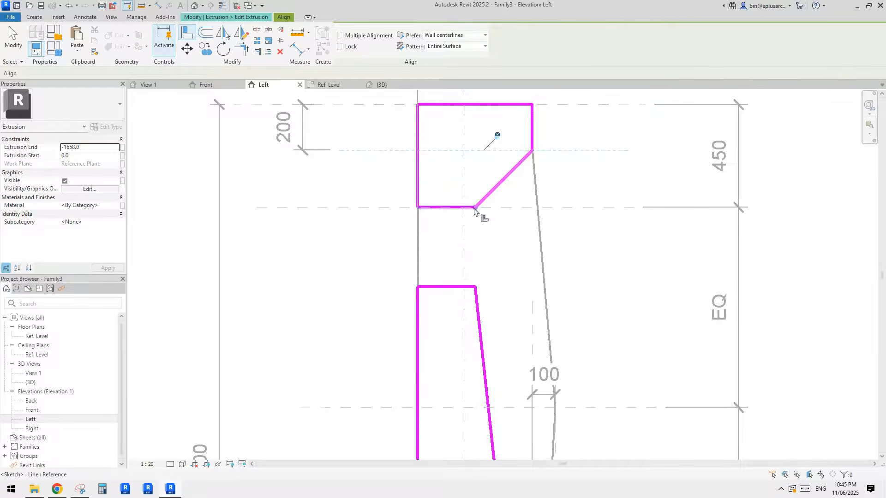
Step: Move the corner between the upper profile's bottom and slanted edges onto the vertical reference plane 200 mm from the back edge
scroll(474, 209, "up", 2)
key("Escape")
left_click_drag(494, 223, 470, 193)
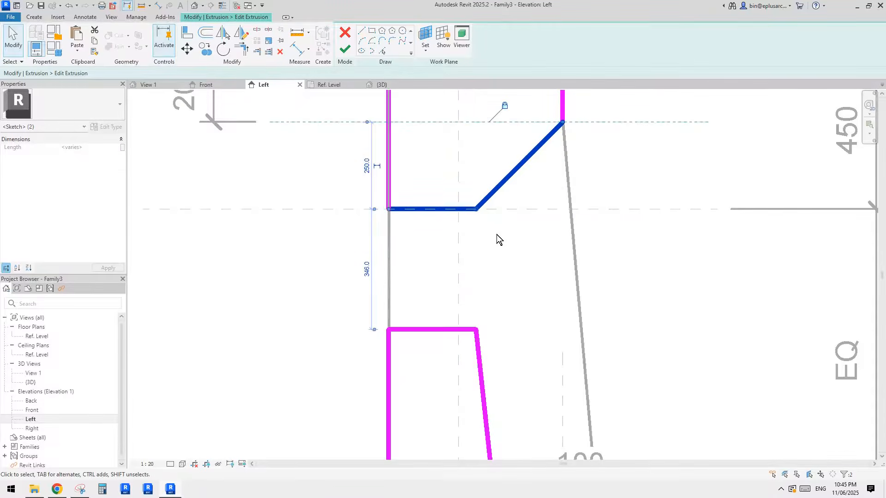
left_click_drag(497, 234, 470, 199)
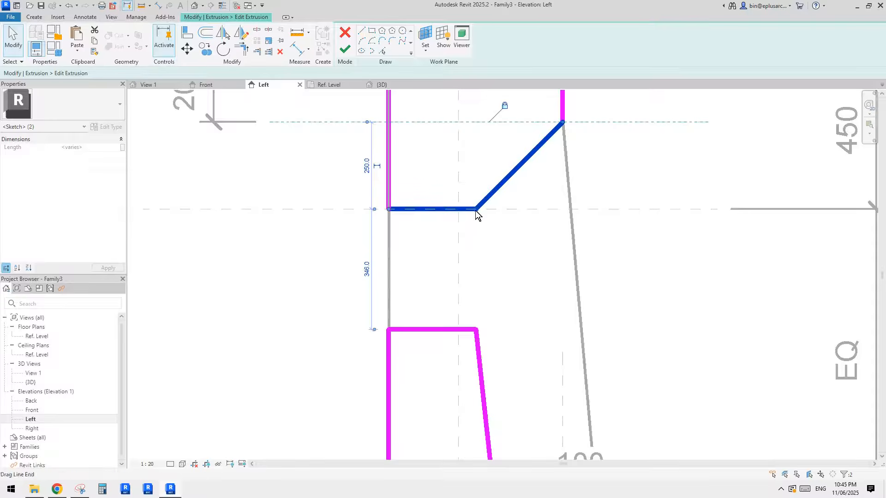
mouse_move(476, 210)
left_mouse_down()
mouse_move(473, 226)
mouse_move(457, 212)
left_mouse_up()
scroll(459, 217, "down", 1)
middle_click_drag(461, 241, 458, 259)
Step: Align the upper profile's lower corner point to the vertical reference plane and lock the alignment
key("a")
key("l")
left_click(458, 203)
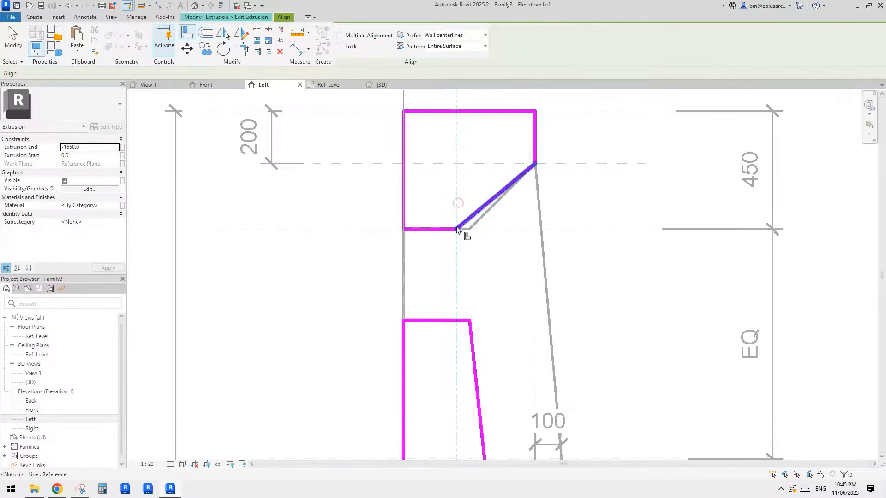
left_click(457, 228)
key("Escape")
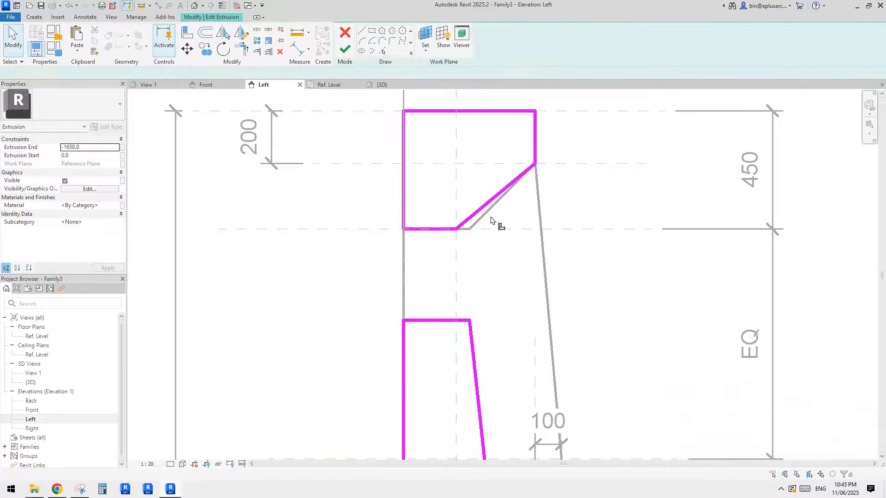
key("a")
key("l")
left_click(457, 231)
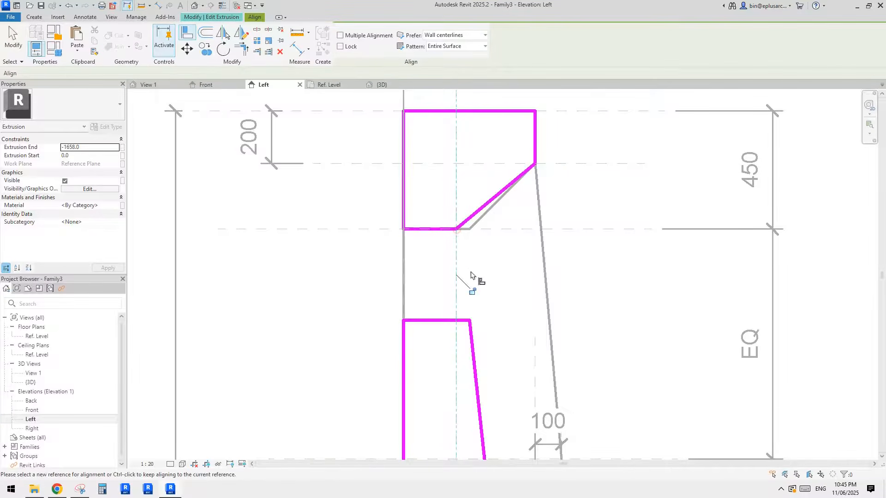
left_click(466, 284)
Step: Align the upper profile's bottom edge to the reference plane 450 mm below the top and lock it
left_click(342, 230)
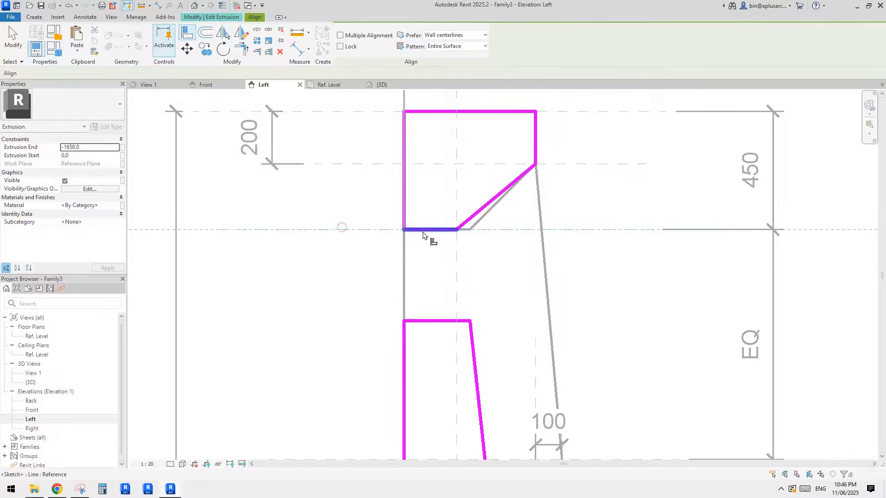
scroll(432, 246, "down", 2)
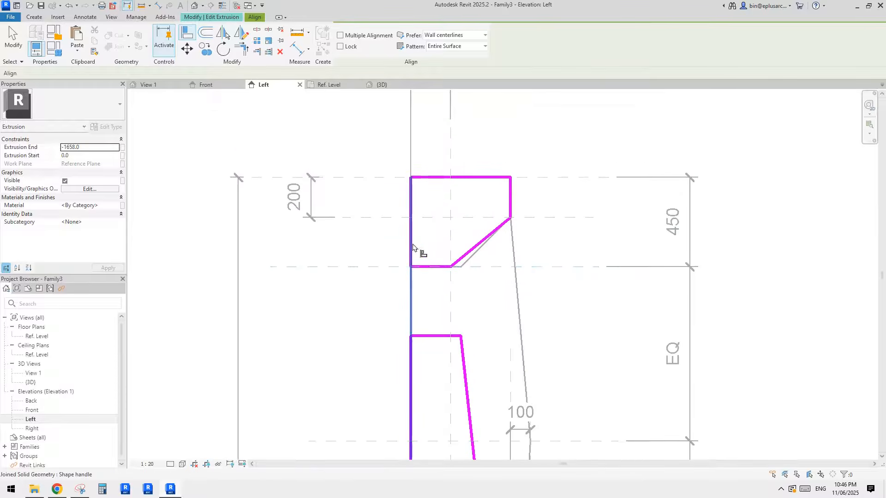
key("Escape")
scroll(413, 240, "down", 1)
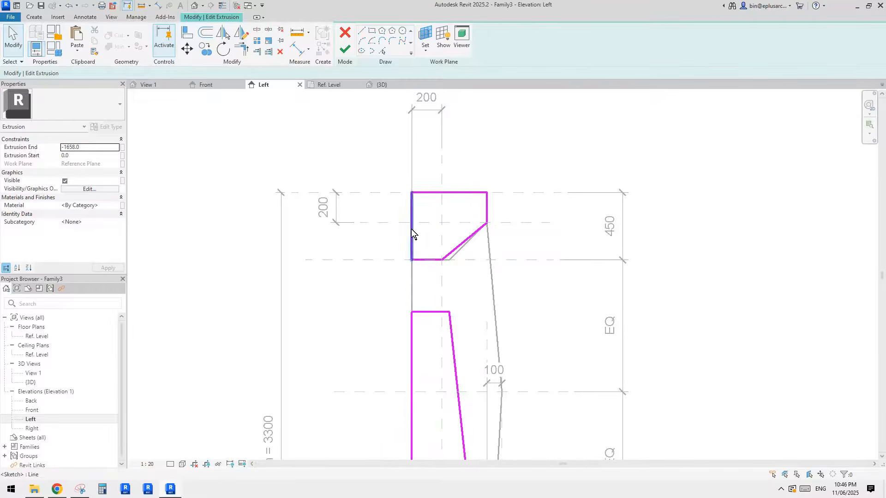
Step: Move the lower profile's top edge down to the reference plane 1100 mm above Ref. Level
left_click(411, 229)
mouse_move(431, 250)
middle_mouse_down()
mouse_move(354, 231)
mouse_move(413, 185)
middle_mouse_up()
key("Escape")
middle_click_drag(410, 261, 413, 209)
left_click(403, 185)
scroll(422, 205, "down", 1)
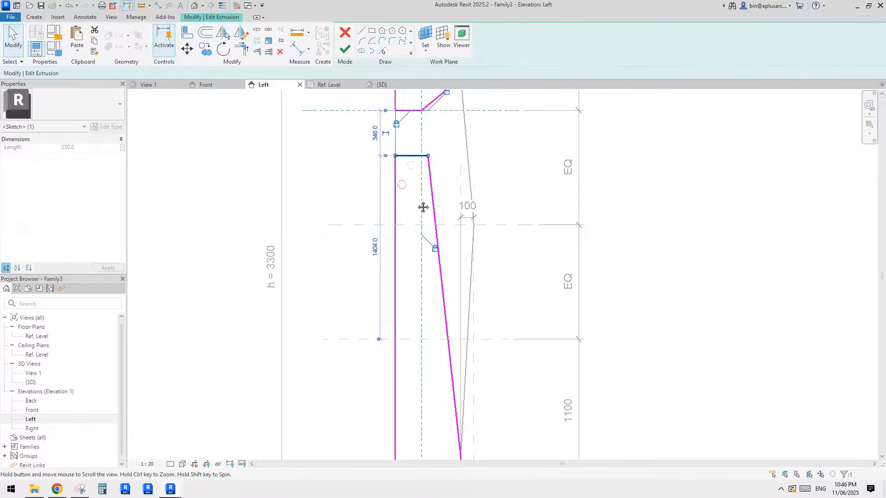
left_click_drag(416, 152, 412, 334)
middle_click_drag(342, 300, 346, 285)
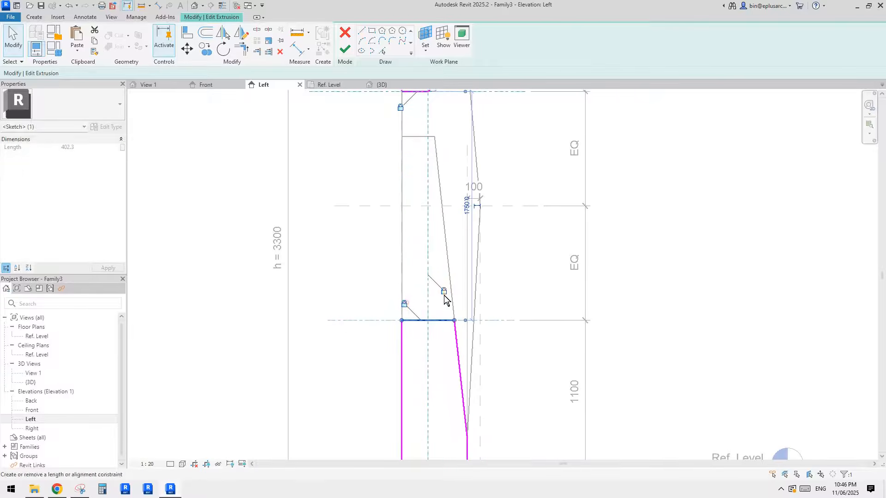
key("Escape")
Step: Move the lower profile's upper corner, together with its top and slanted edges, onto the vertical reference plane
scroll(448, 323, "up", 2)
left_click(457, 328)
left_click(450, 319, "ctrl")
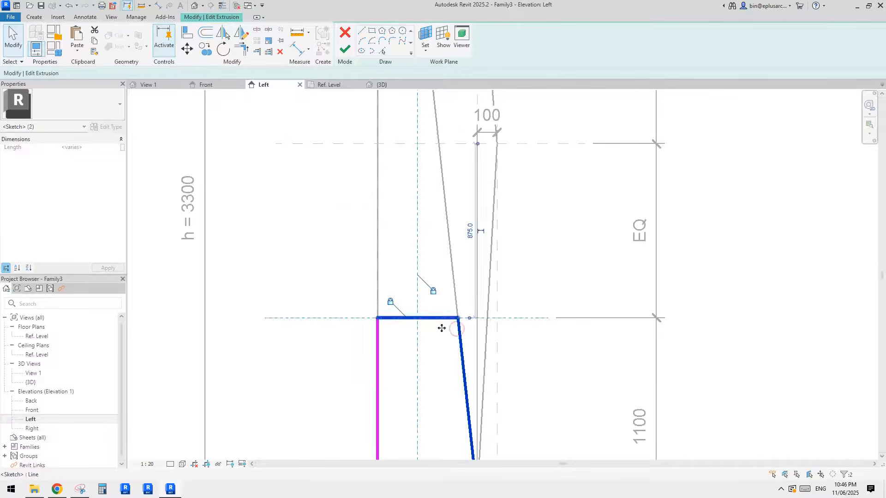
scroll(441, 329, "up", 2)
left_click_drag(468, 315, 407, 313)
scroll(424, 304, "down", 1)
middle_click_drag(430, 303, 433, 294)
Step: Align the lower profile's upper corner point to the vertical reference plane and lock it
key("a")
key("l")
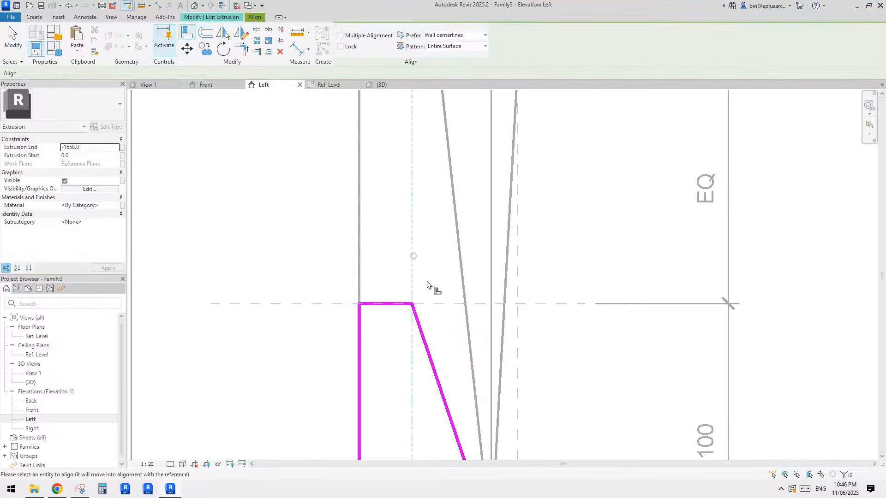
left_click(422, 311)
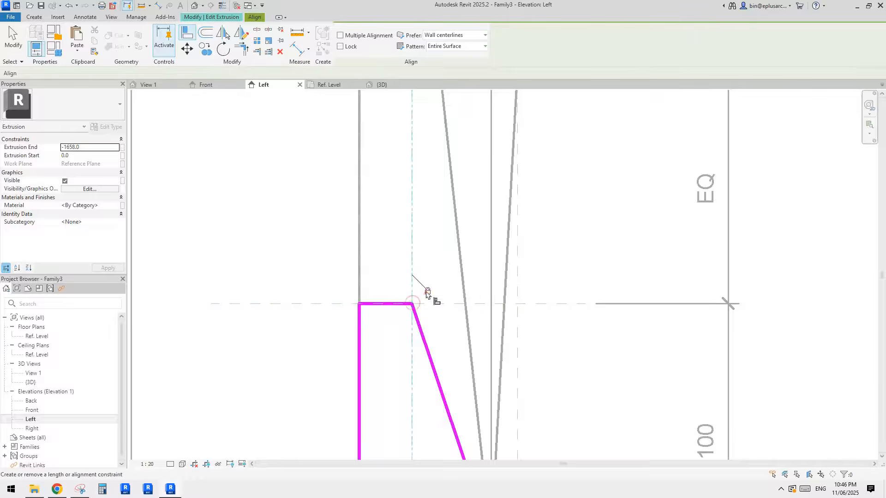
scroll(427, 295, "down", 2)
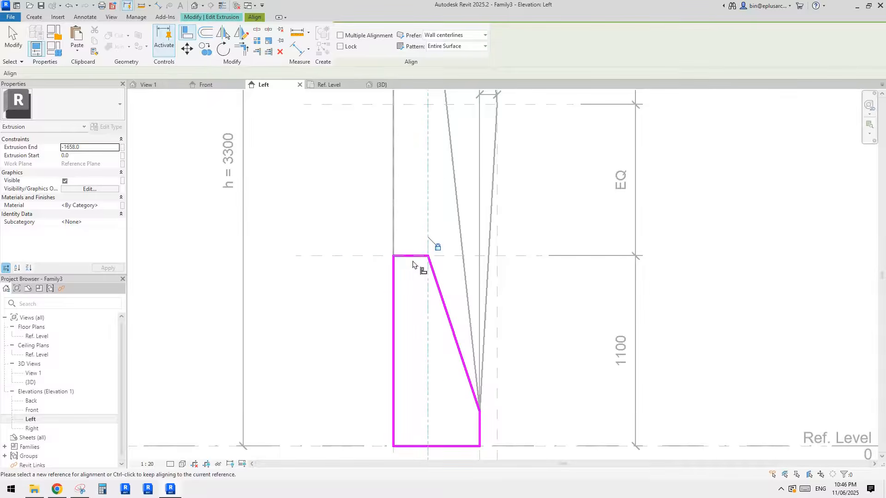
Step: Align the lower profile's top edge to the reference plane 1100 mm above Ref. Level and lock it
left_click(349, 288)
left_click(364, 257)
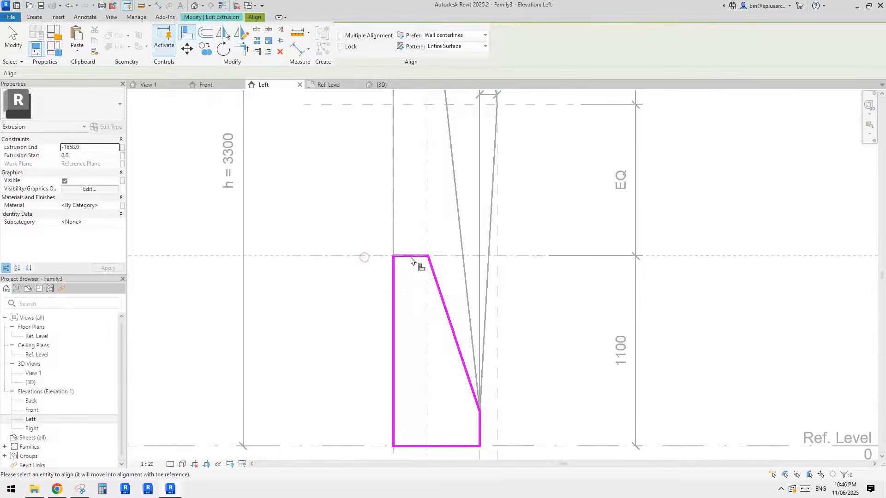
left_click(411, 257)
left_click(346, 293)
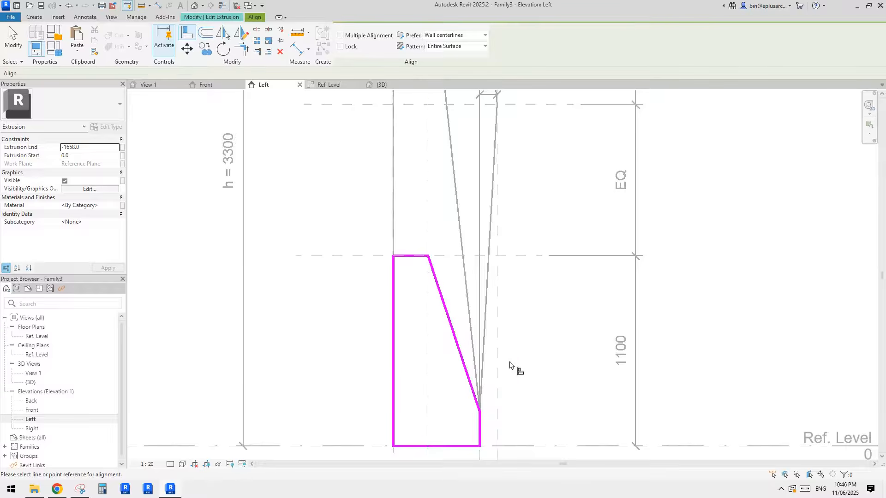
Step: Draw a horizontal reference plane through the lower end of the slanted edge, 200 mm above Ref. Level
middle_click_drag(509, 362, 507, 318)
scroll(495, 348, "down", 1)
key("Escape")
mouse_move(496, 374)
middle_mouse_down()
mouse_move(495, 347)
mouse_move(510, 331)
mouse_move(489, 352)
mouse_move(500, 340)
middle_mouse_up()
key("r")
key("p")
left_click(537, 346)
left_click(377, 346)
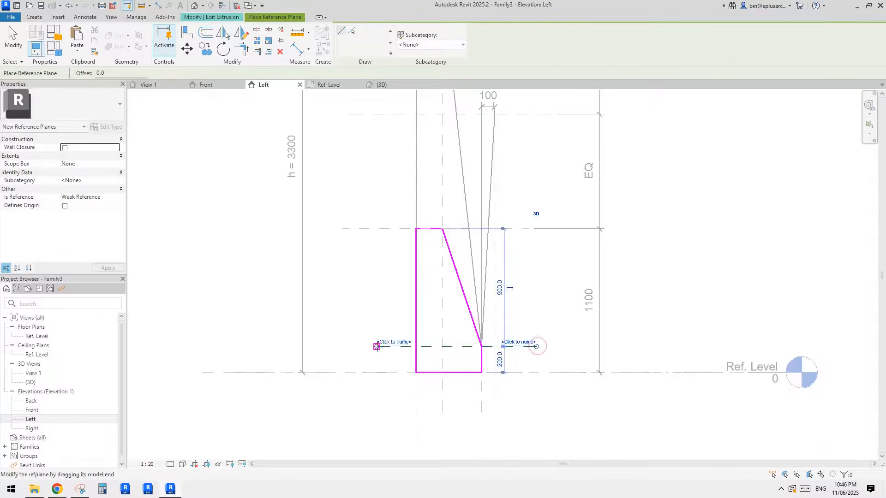
key("Escape")
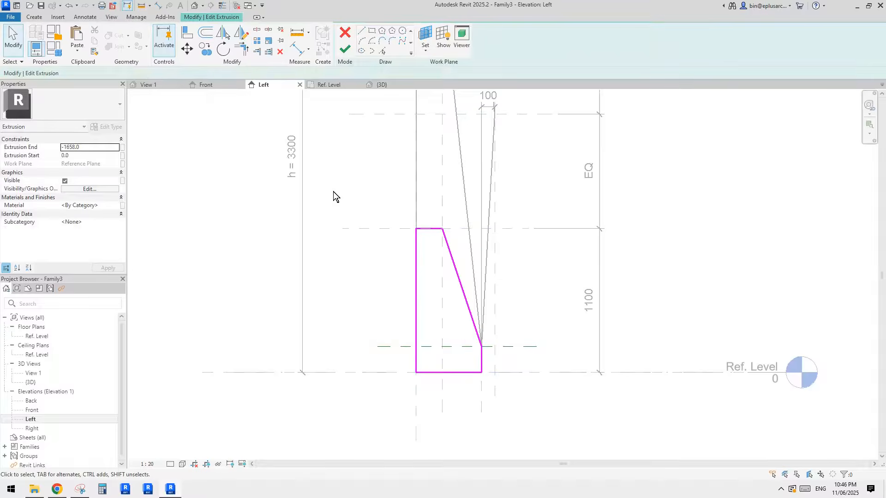
Step: Dimension the new lower reference plane's offset from Ref. Level
middle_click_drag(527, 344, 514, 345)
key("d")
key("i")
left_click(520, 343)
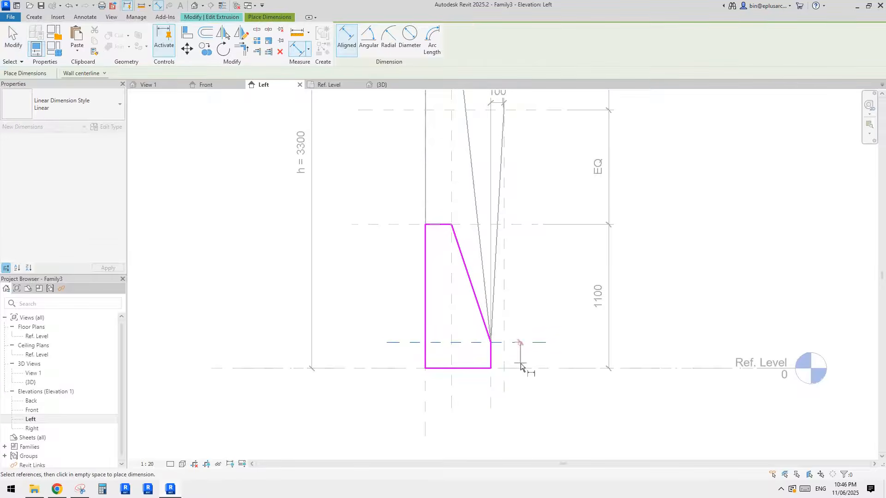
left_click(527, 369)
left_click(546, 381)
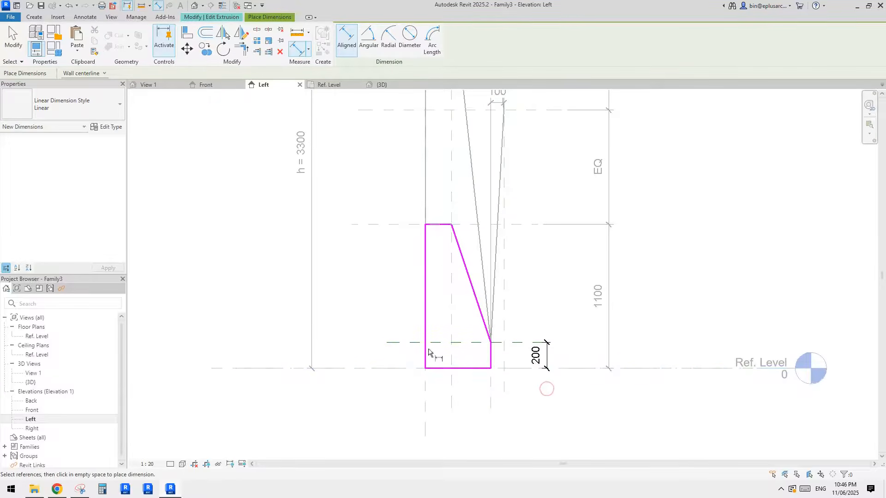
middle_click_drag(481, 297, 464, 299)
key("Escape")
Step: Check the dimensions and alignment constraints around the new lower reference plane
left_click(464, 346)
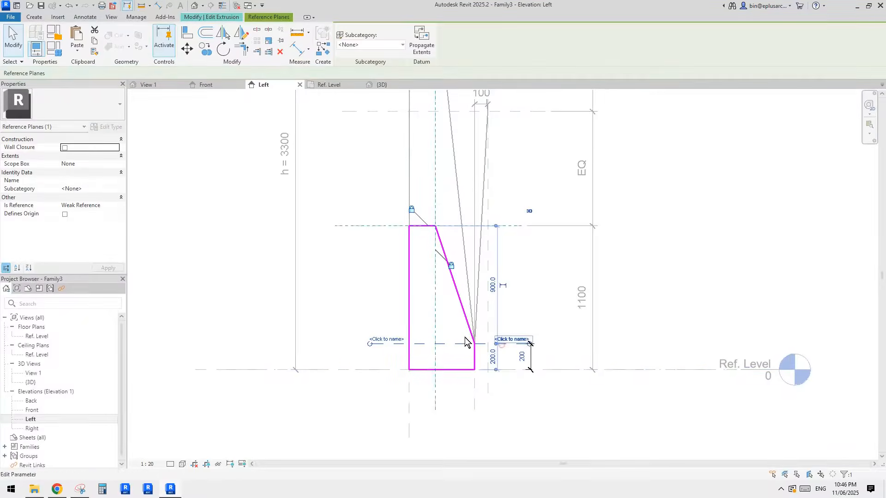
middle_click_drag(464, 350, 485, 321)
key("Escape")
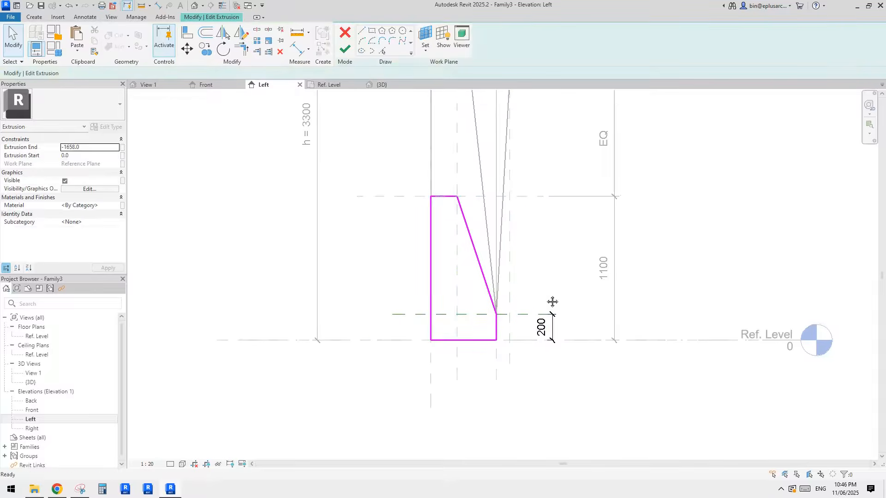
left_click(525, 317)
middle_click_drag(545, 291, 515, 307)
key("Escape")
left_click(492, 339)
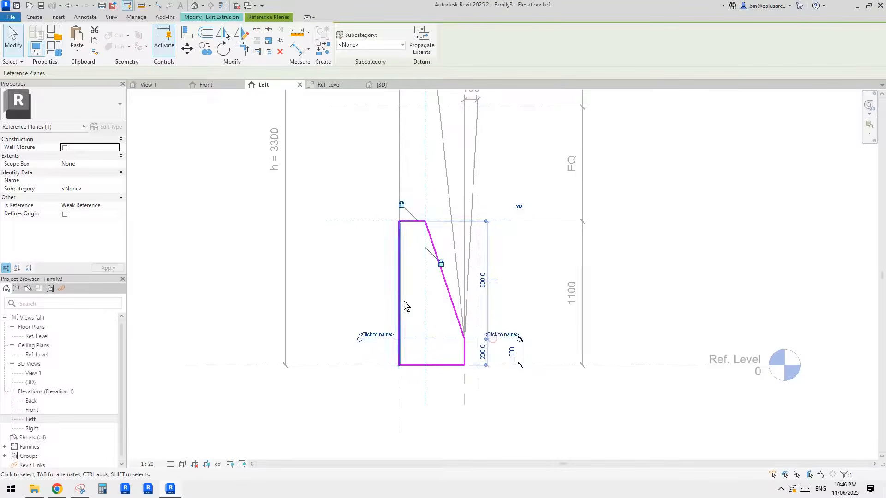
scroll(465, 286, "down", 1)
middle_click_drag(493, 231, 476, 253)
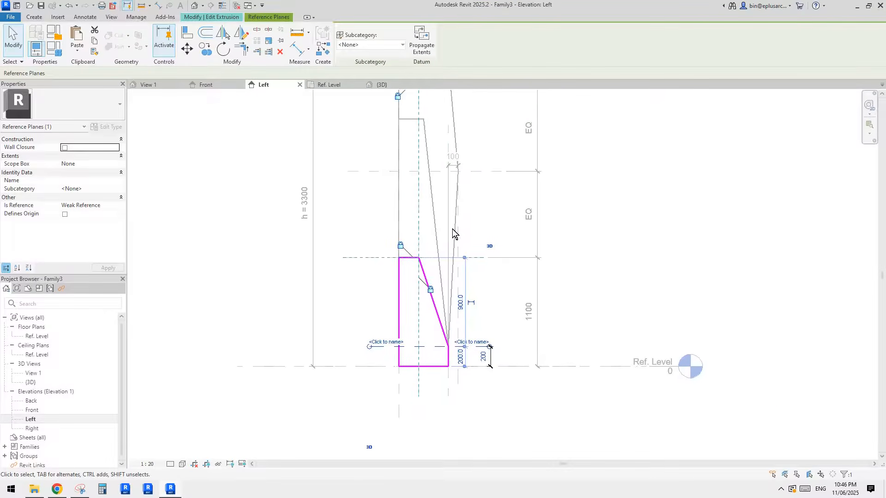
scroll(445, 255, "down", 1)
mouse_move(440, 281)
middle_mouse_down()
mouse_move(425, 307)
mouse_move(445, 291)
middle_mouse_up()
scroll(446, 287, "up", 2)
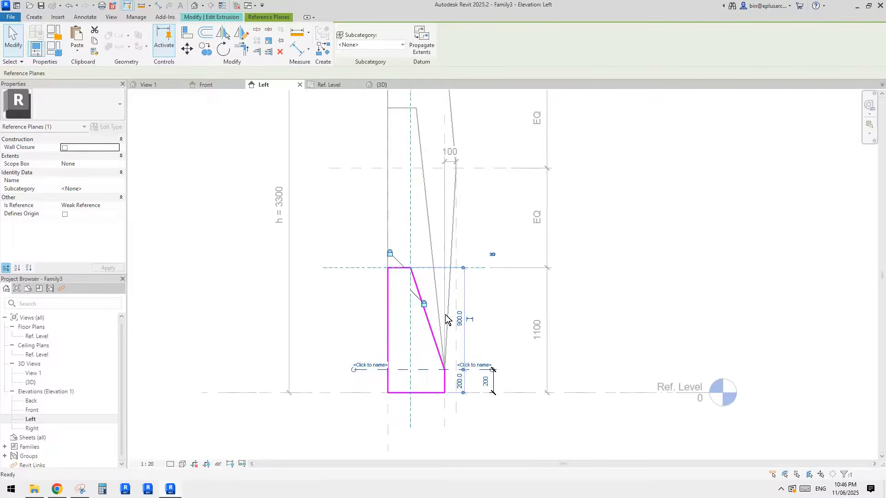
key("Escape")
left_click(426, 369)
middle_click_drag(467, 337, 478, 326)
key("Escape")
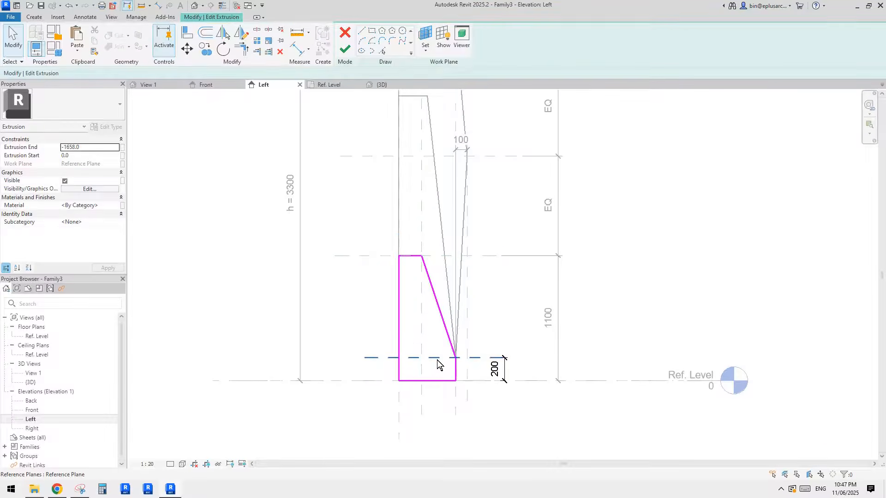
Step: Finish the edited sketch of the lower side-piece extrusion, deselect it, and check its profile against the reference planes
left_click(436, 359)
key("Escape")
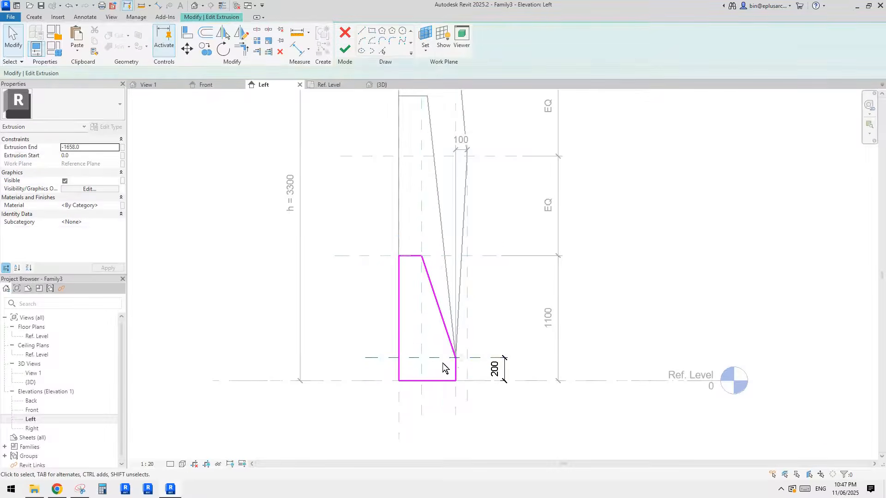
left_click(436, 359)
middle_click_drag(478, 321, 477, 321)
key("Escape")
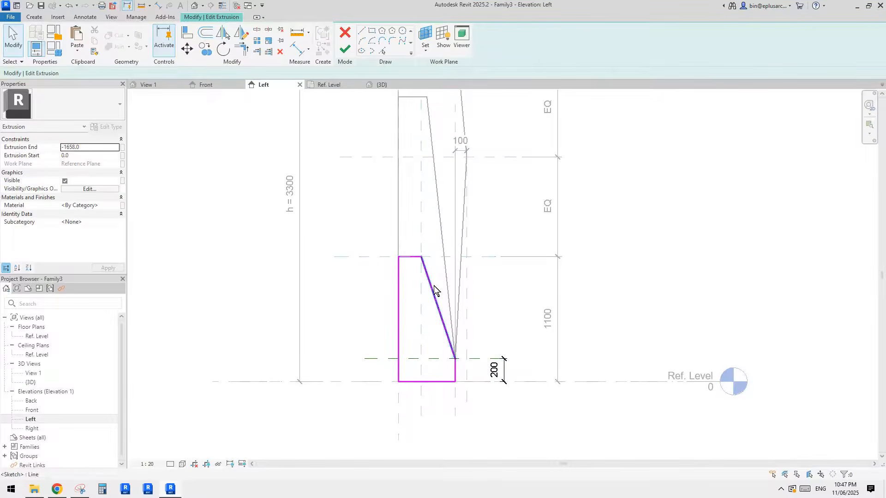
middle_click_drag(434, 286, 431, 289)
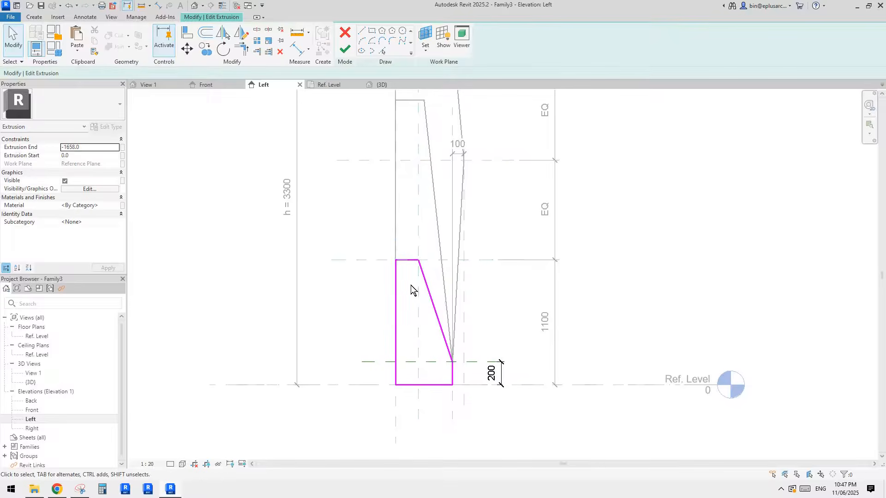
left_click(345, 49)
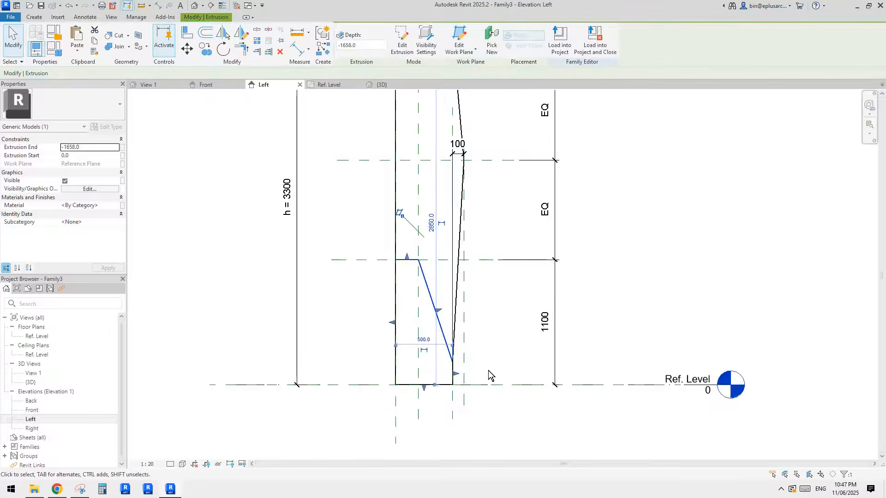
middle_click_drag(508, 357, 515, 349)
key("Escape")
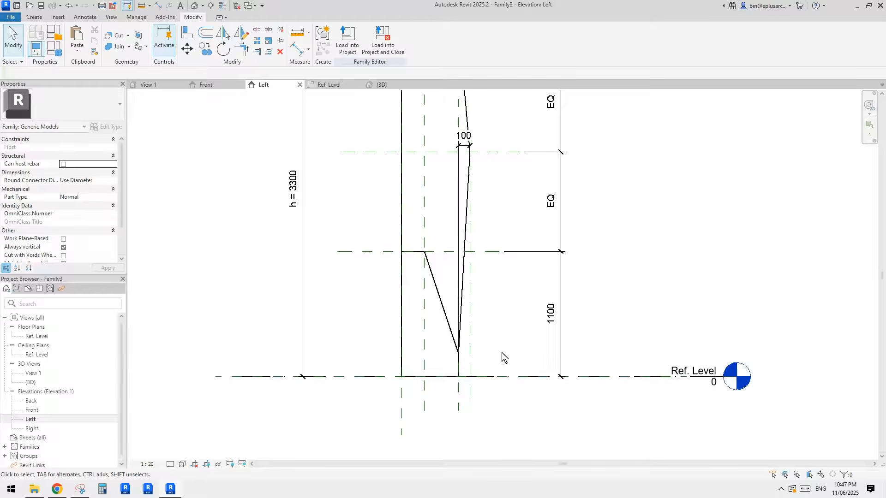
middle_click_drag(497, 364, 503, 354)
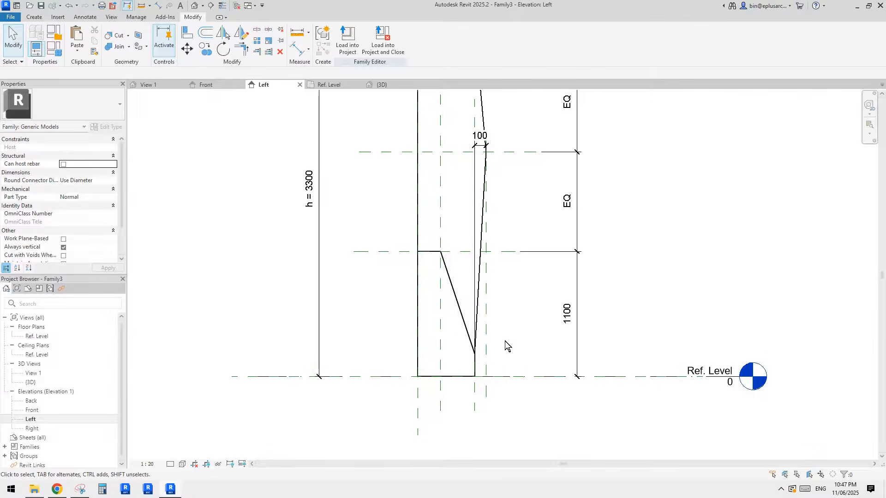
middle_click_drag(505, 342, 510, 340)
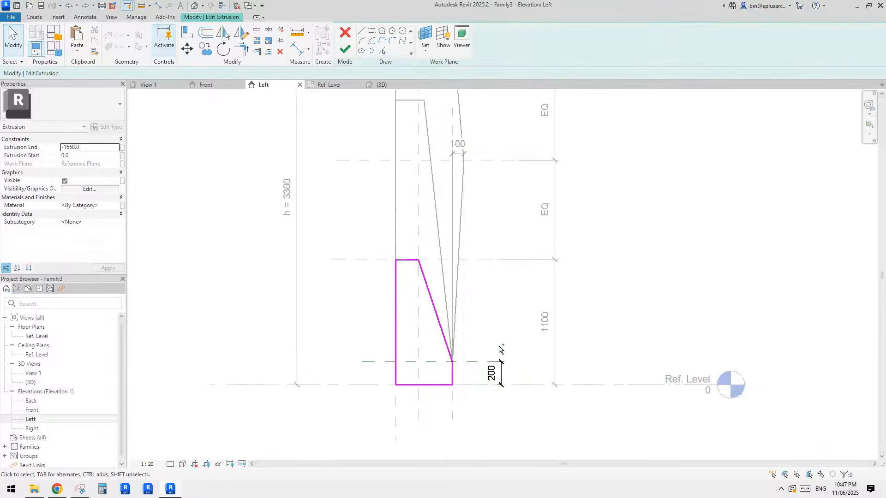
Step: Delete the 200 dimension and its horizontal reference plane from the lower extrusion's sketch, and finish the sketch edit
left_click(489, 371)
key("Delete")
left_click(469, 363)
key("Delete")
middle_click_drag(499, 357, 498, 359)
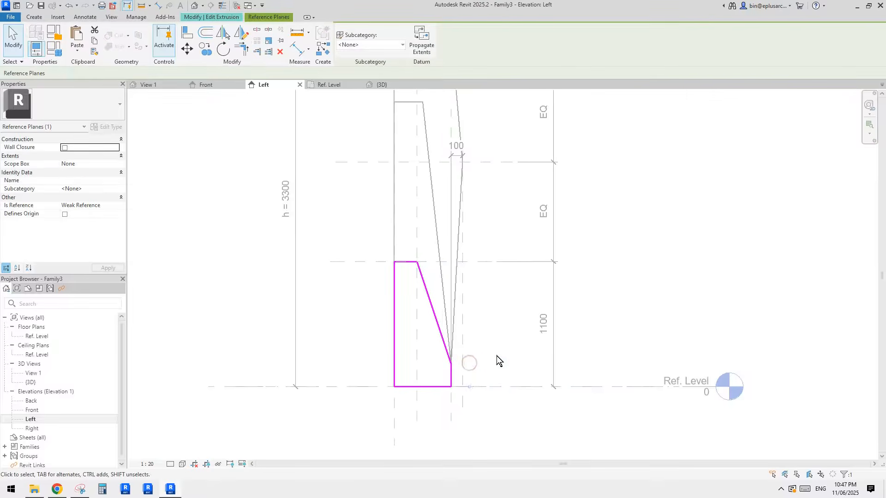
left_click(345, 49)
Step: Draw a horizontal reference plane through the lower sloped extrusion's outer corner, about 200 mm above Ref. Level
key("r")
key("p")
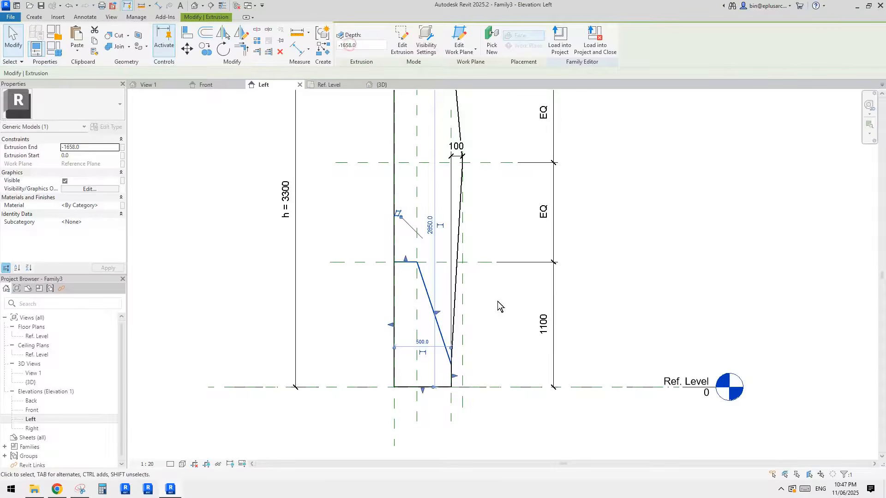
left_click(353, 365)
middle_click_drag(518, 336, 518, 340)
Step: Dimension the distance between the new horizontal reference plane and Ref. Level
key("d")
key("i")
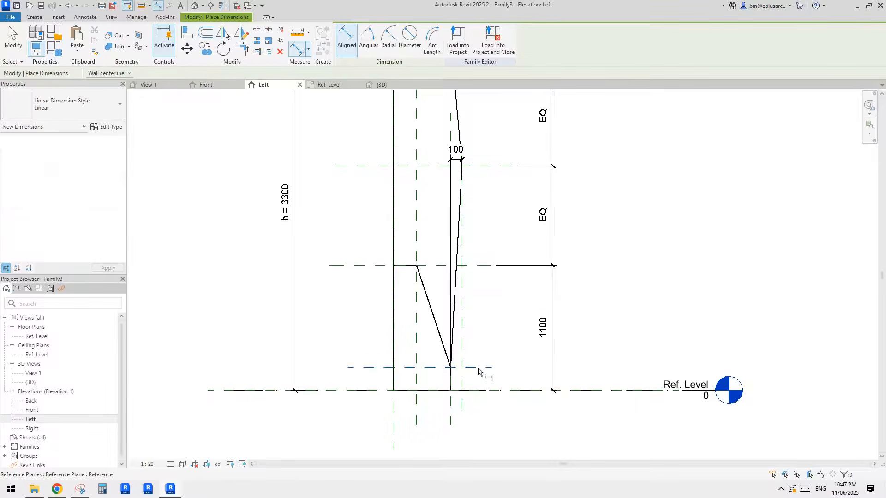
left_click(478, 368)
left_click(483, 390)
left_click(513, 373)
key("Escape")
key("Escape")
Step: Move the new dimension above Ref. Level to the back side of the profile, roughly below the matching upper 200 dimension
left_click(482, 368)
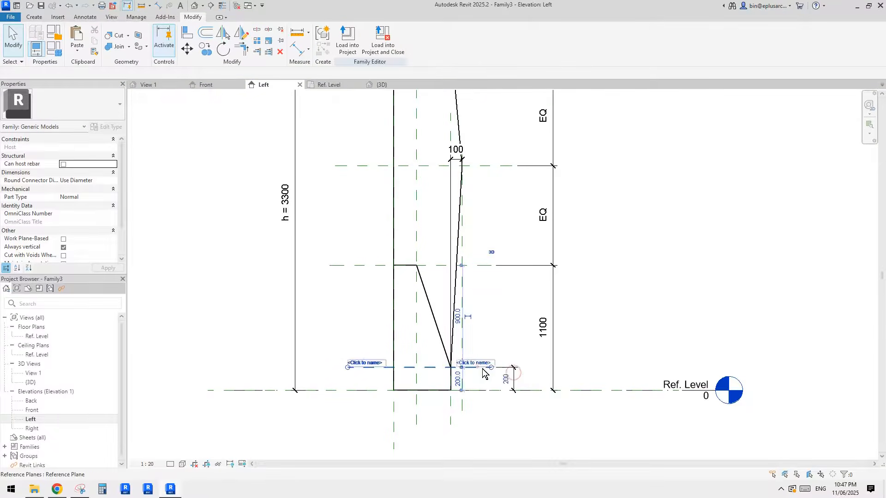
left_click(507, 378)
left_click(528, 376)
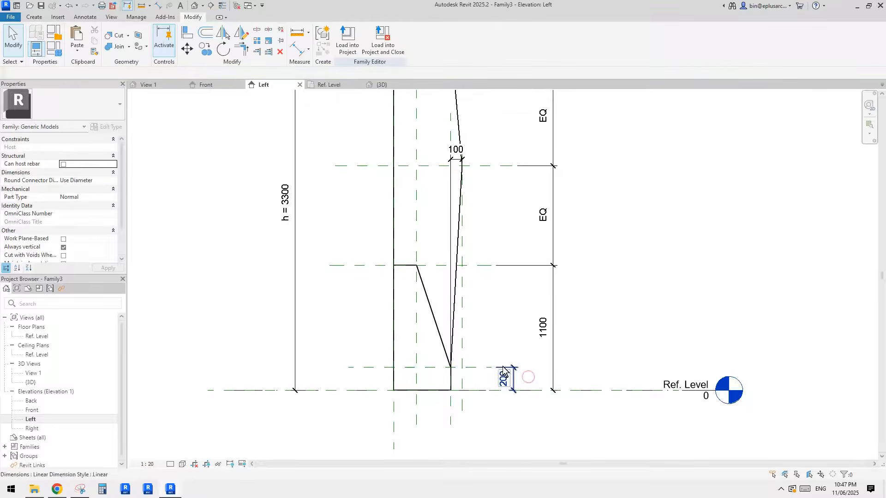
middle_click_drag(527, 376, 530, 375)
scroll(515, 376, "down", 4)
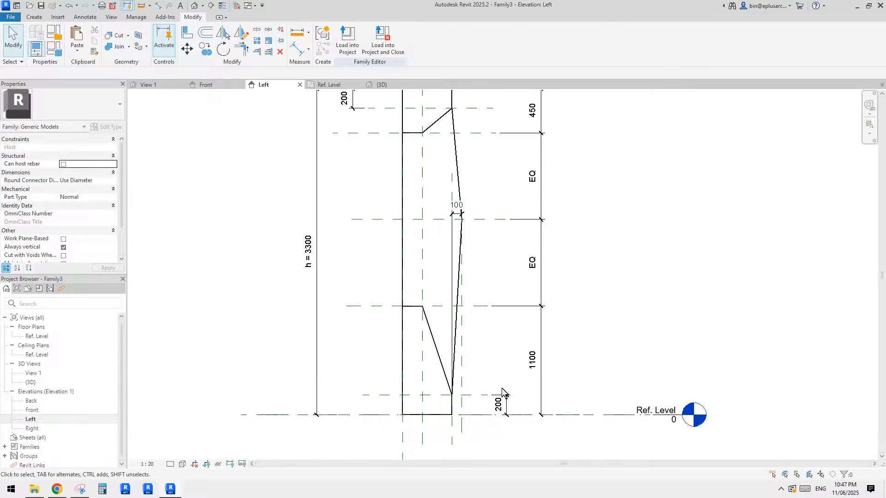
scroll(501, 388, "up", 2)
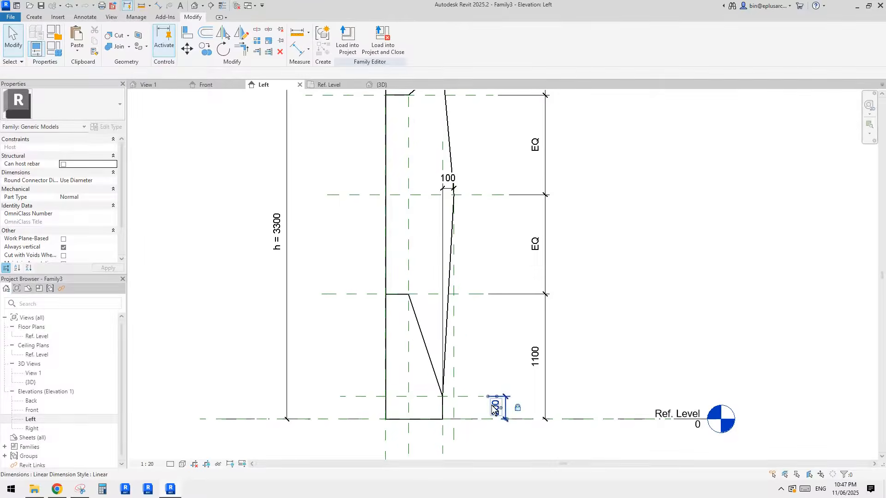
left_click_drag(494, 406, 329, 385)
scroll(329, 385, "down", 2)
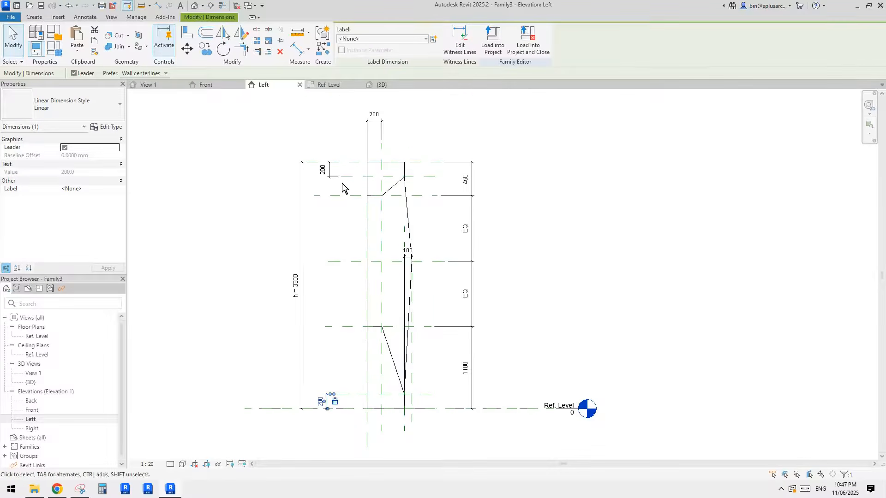
middle_click_drag(358, 206, 366, 196)
left_click(319, 162)
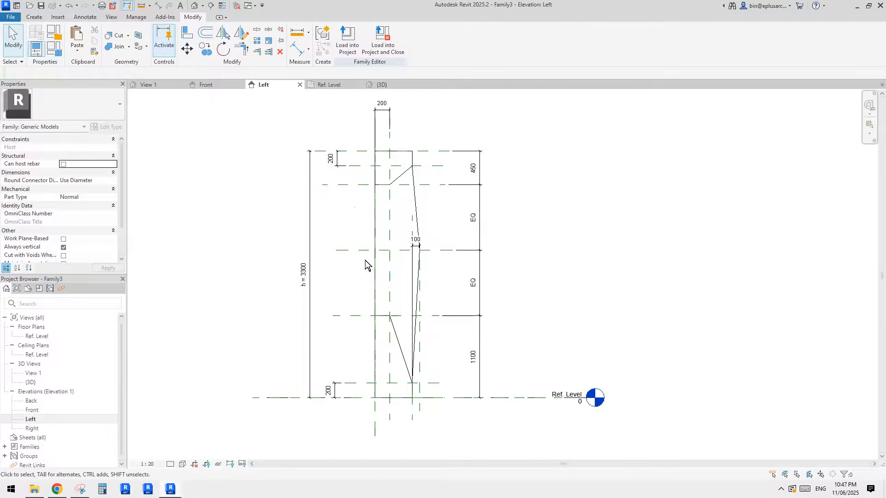
scroll(378, 323, "up", 3)
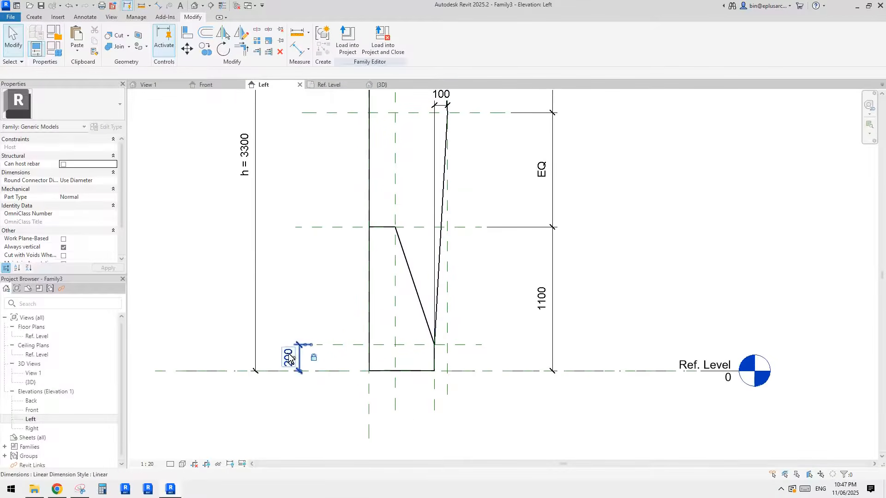
left_click(289, 355)
middle_click_drag(425, 380, 421, 382)
left_click(468, 343)
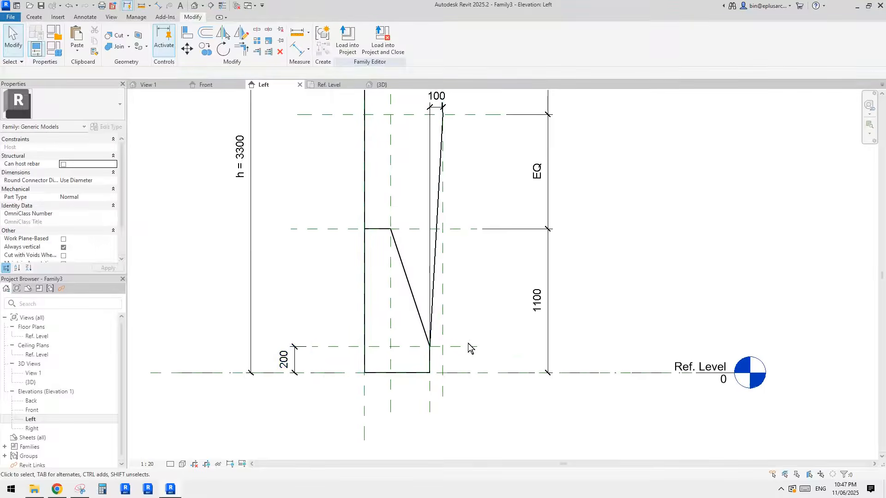
Step: Edit the lower sloped extrusion's sketch, align its outer corner point to the reference plane 200 mm above Ref. Level, and finish the sketch
left_click(423, 311)
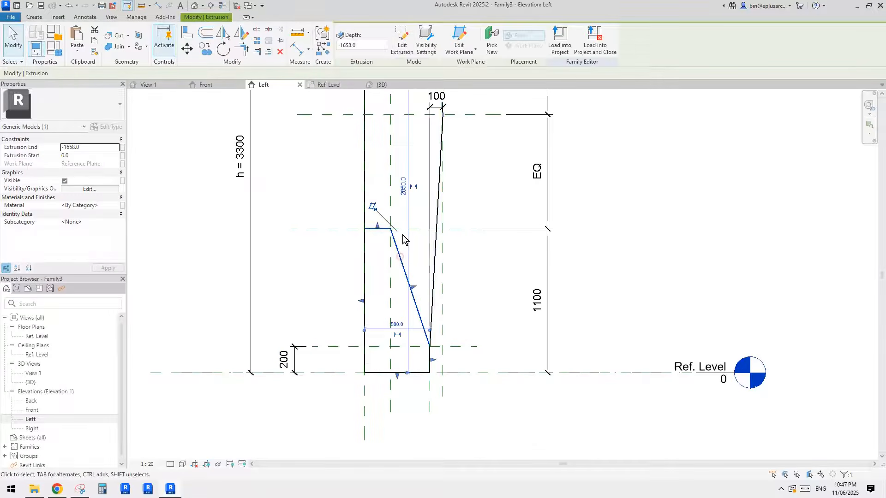
left_click(402, 45)
scroll(436, 319, "up", 1)
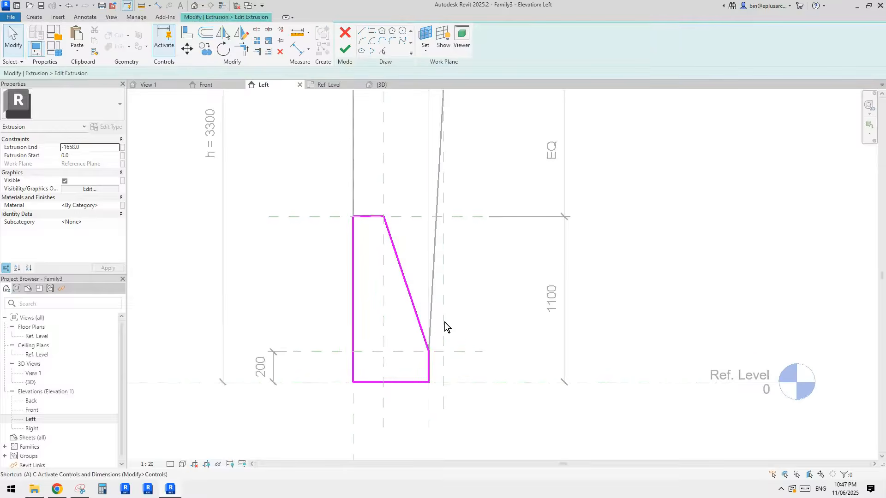
key("a")
key("l")
left_click(463, 353)
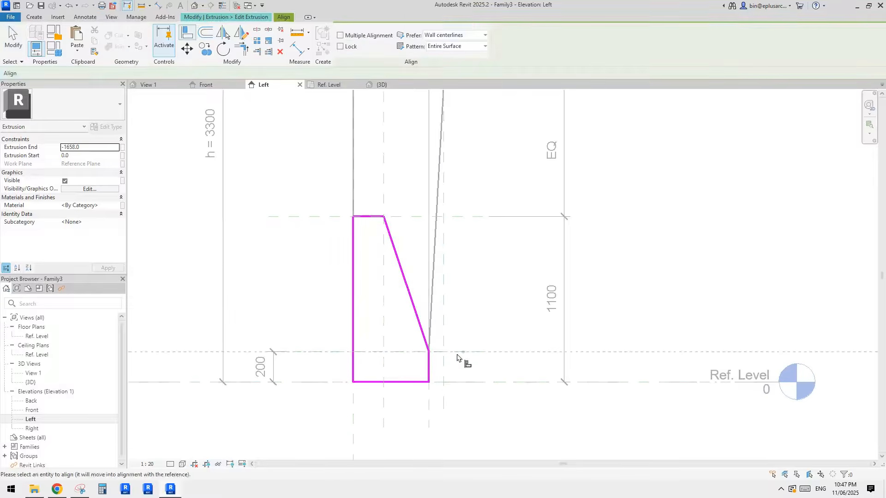
left_click(431, 355)
key("Escape")
key("Escape")
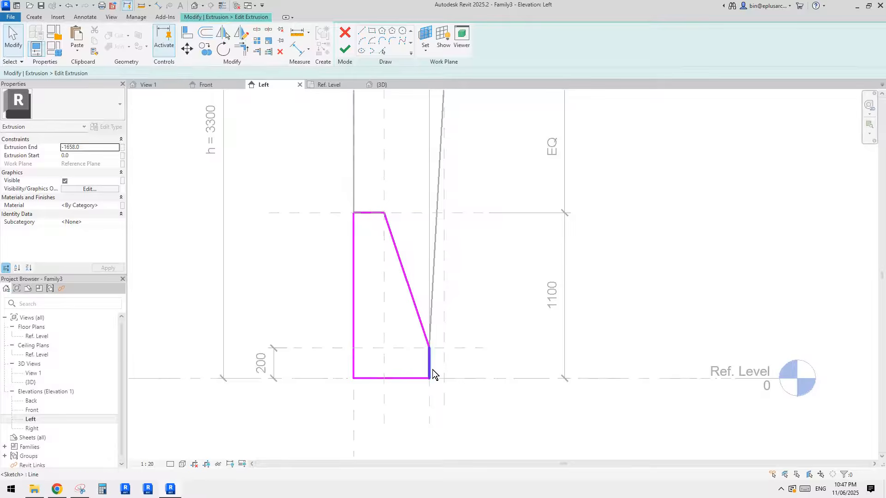
scroll(433, 379, "down", 2)
middle_click_drag(374, 131, 372, 144)
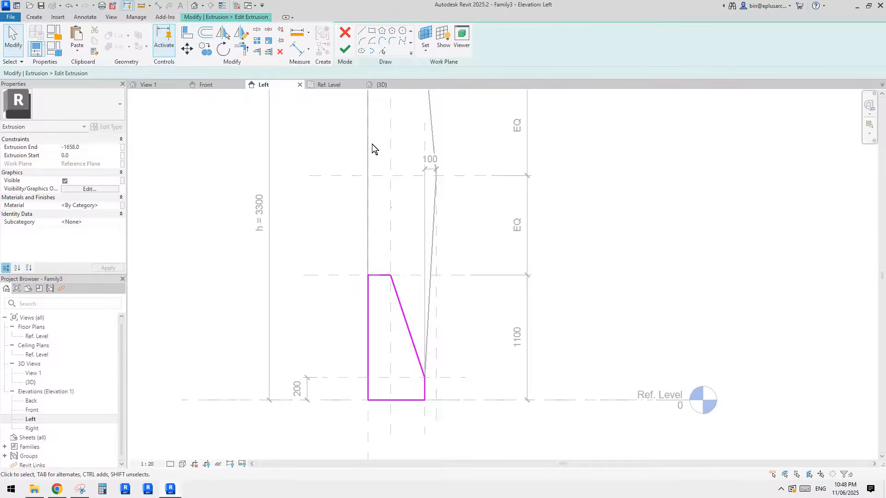
left_click(345, 51)
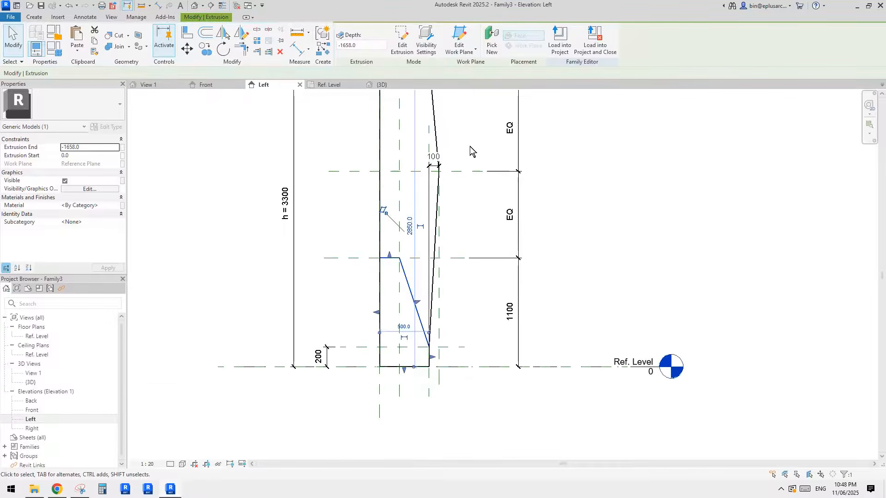
Step: Set the overall height parameter h to 3000 to test how the family flexes
scroll(470, 146, "down", 2)
middle_click_drag(477, 206, 496, 218)
left_click(375, 130)
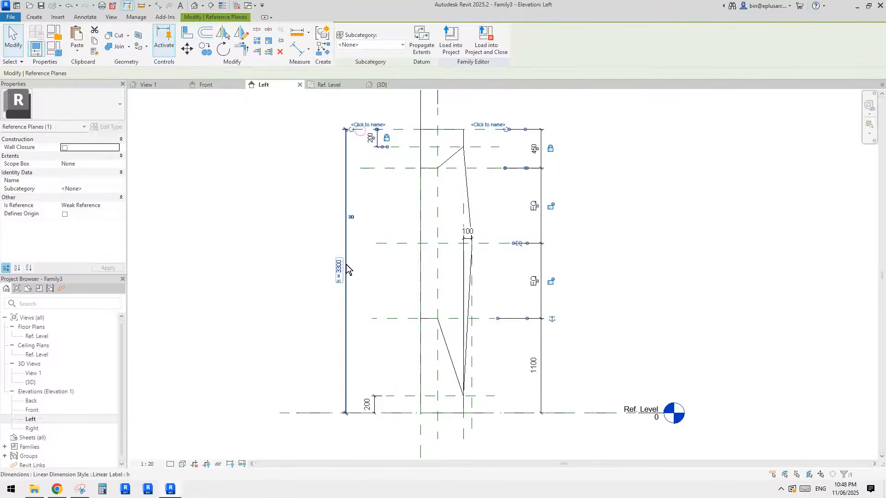
left_click(338, 272)
type("3000")
key("Return")
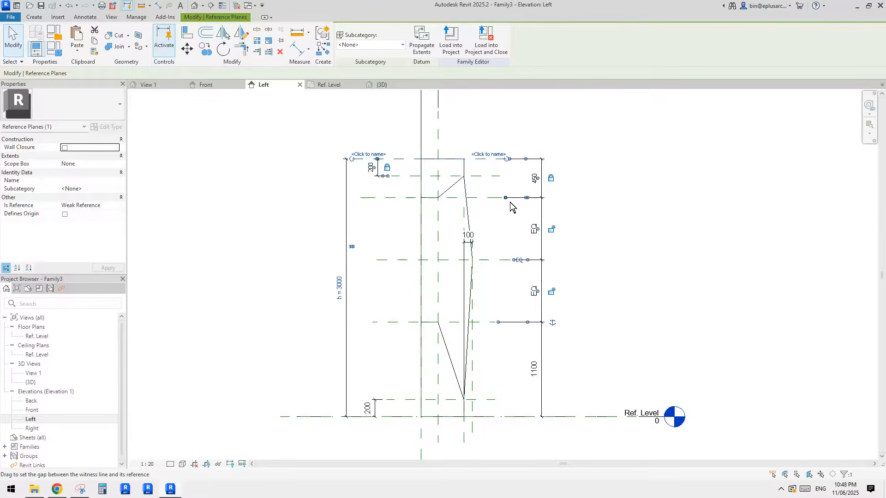
left_click(495, 233)
middle_click_drag(483, 262, 478, 229)
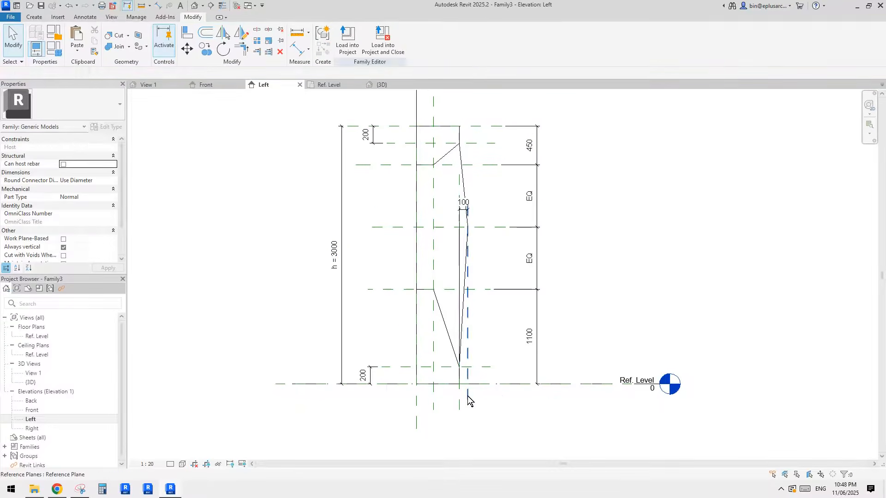
Step: Try to shift the vertical reference plane at the profile's bulge outward, and undo the move
left_click_drag(468, 400, 485, 394)
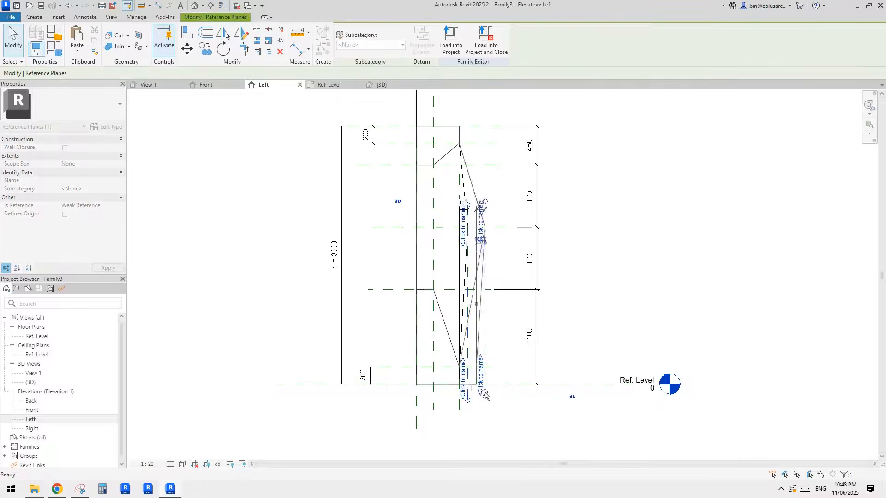
key("ctrl+z")
left_click(465, 202)
left_click(476, 205)
left_click(471, 204)
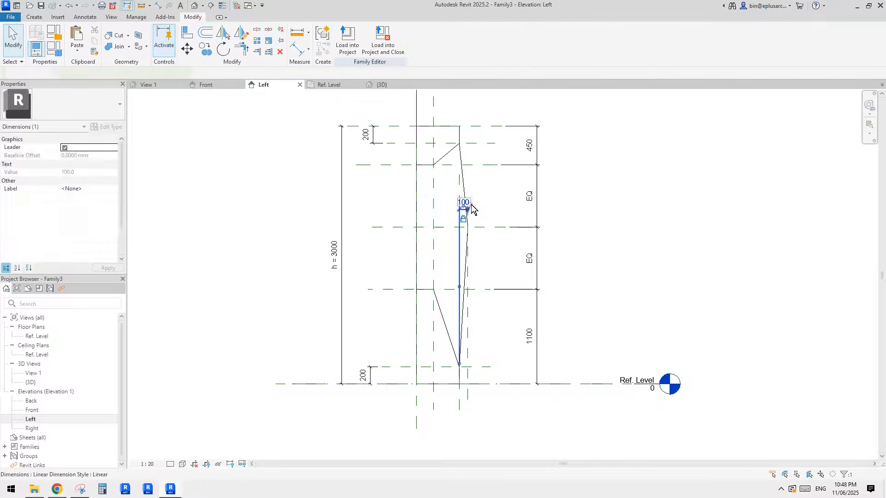
left_click(427, 343)
Step: Set the overall height parameter h to 3300
scroll(427, 295, "down", 1)
middle_click_drag(453, 295, 444, 309)
left_click(360, 187)
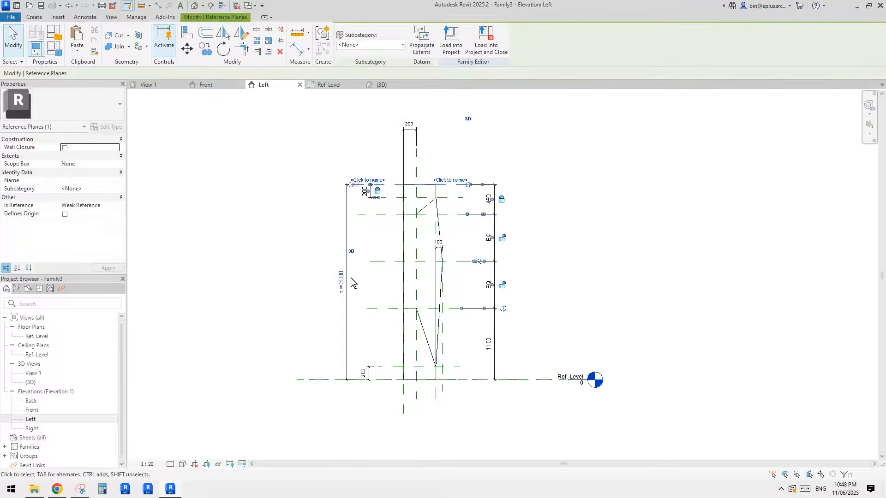
left_click(360, 286)
key("Return")
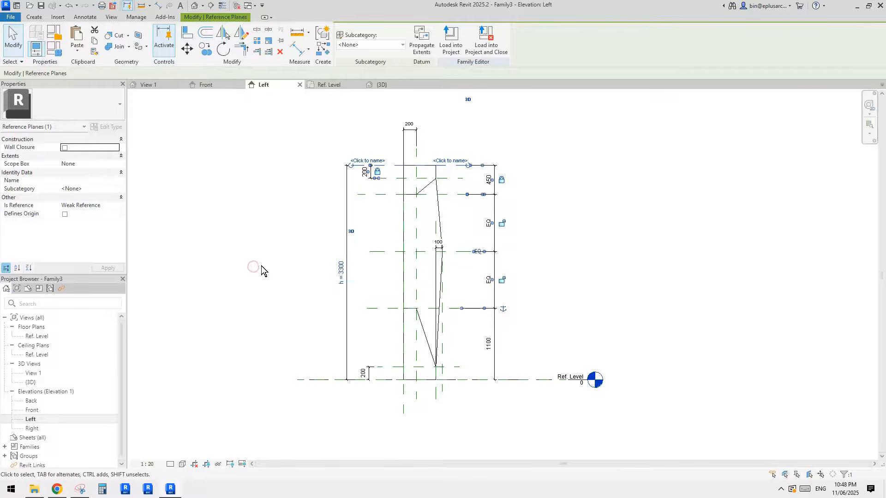
left_click(258, 267)
middle_click_drag(494, 199, 490, 212)
middle_click_drag(280, 284, 276, 292)
middle_click_drag(432, 294, 422, 289)
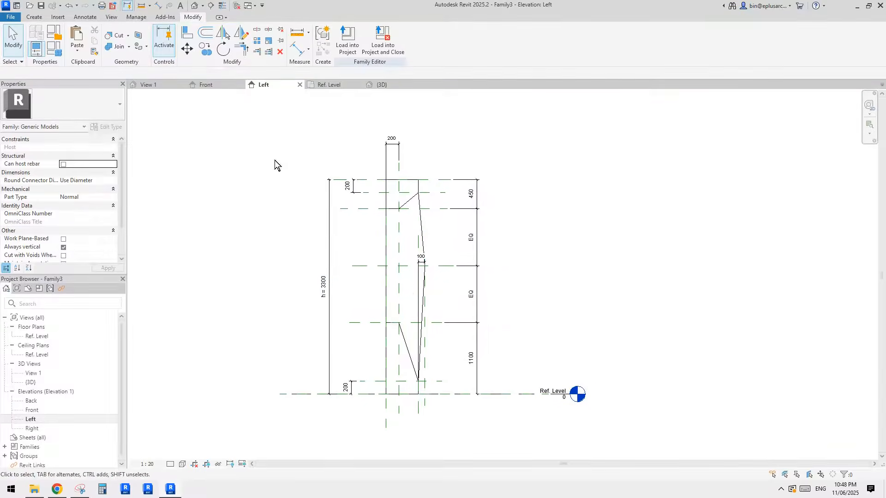
Step: Examine the 150 mm thick side panel extrusion and its sketch in the 3D view
left_click(195, 5)
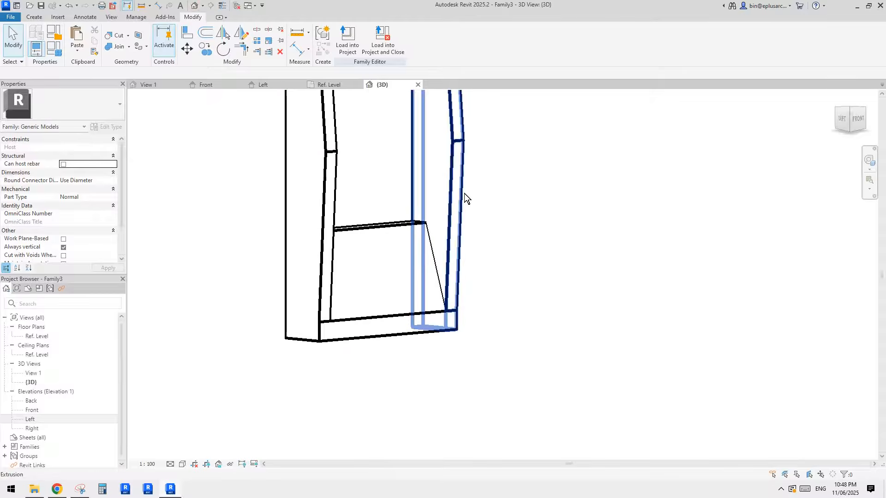
middle_click_drag(464, 193, 392, 159, "shift")
left_click(345, 231)
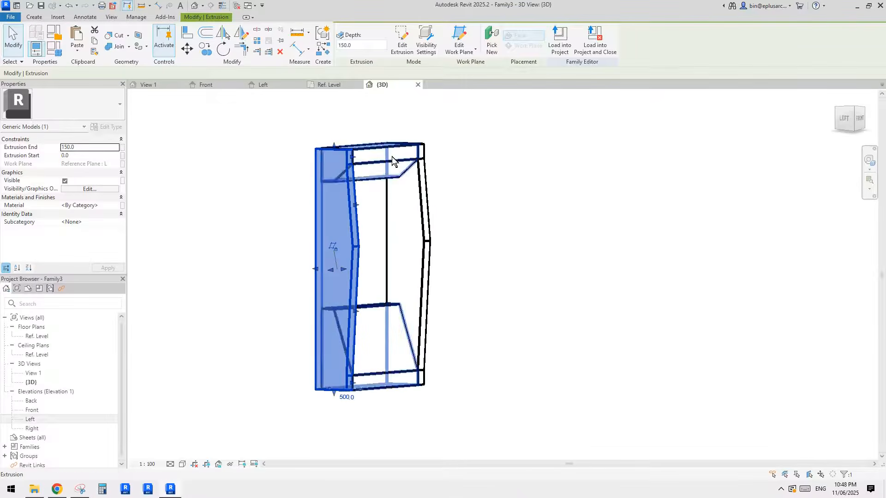
left_click(403, 41)
left_click(352, 207)
key("Escape")
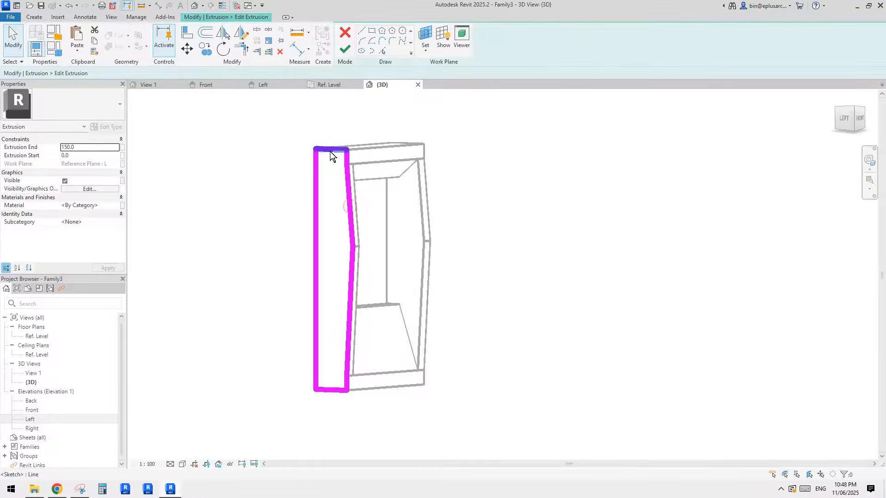
left_click(346, 50)
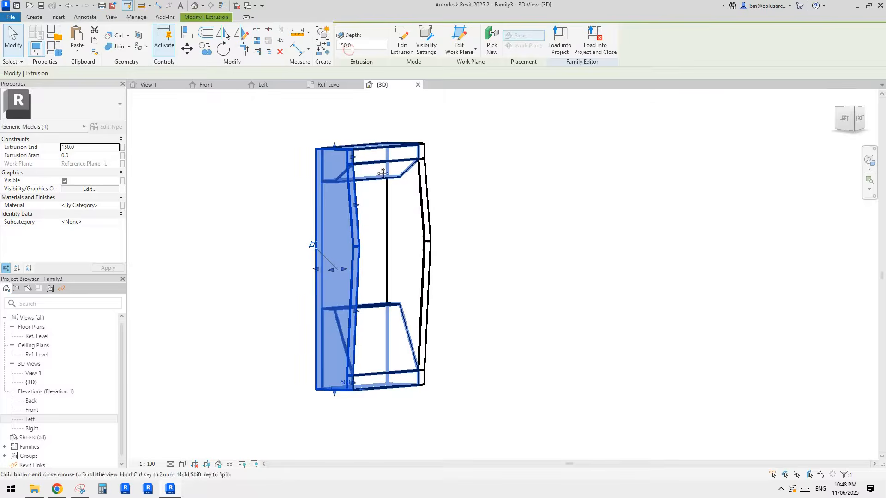
Step: Open the side panel extrusion's sketch for editing and show it in the Left elevation
left_click(355, 223)
double_click(353, 222)
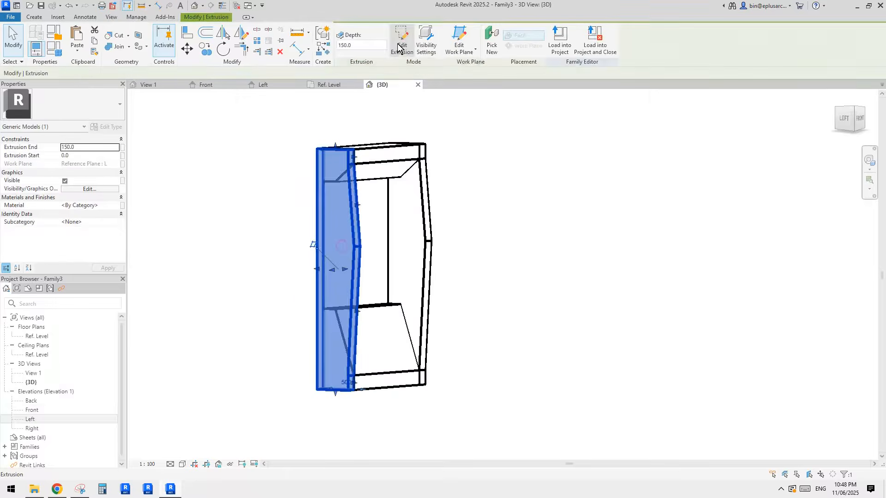
left_click(32, 428)
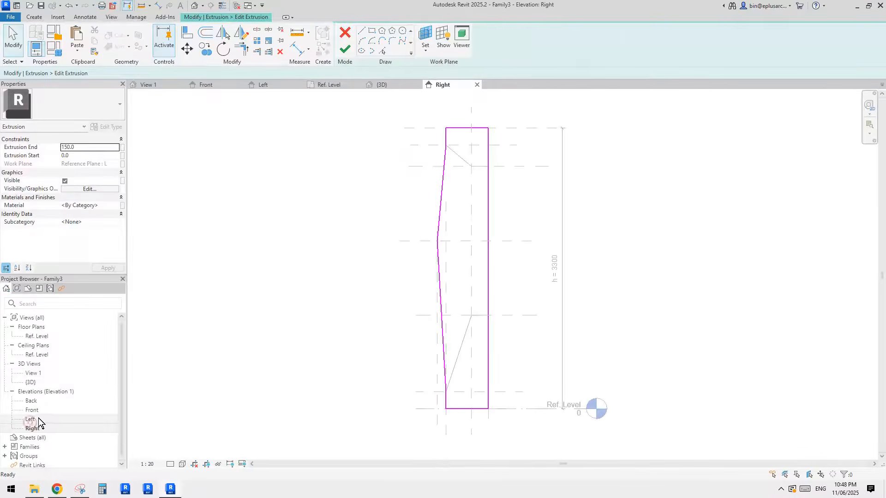
double_click(31, 419)
scroll(437, 276, "up", 2)
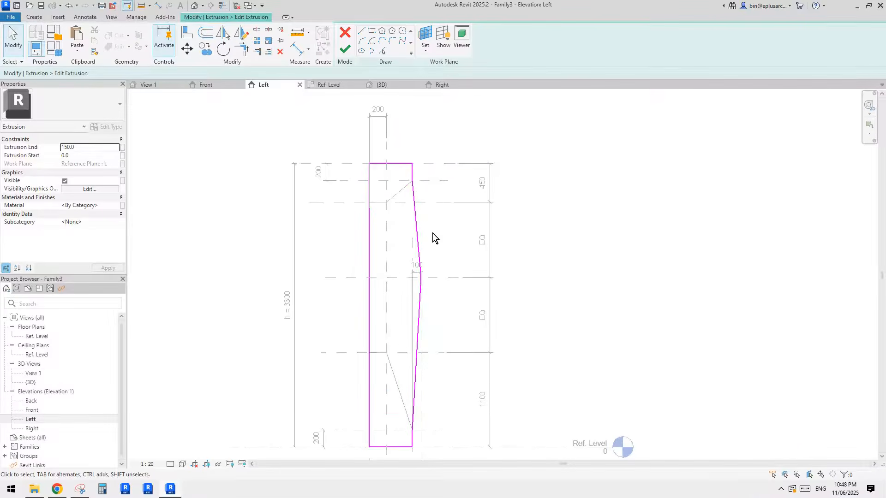
left_click(419, 229)
key("Escape")
middle_click_drag(380, 240, 404, 201)
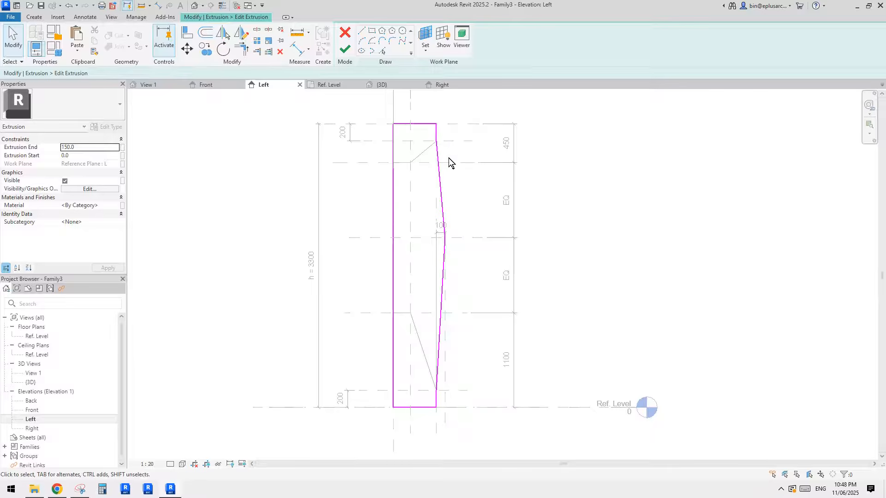
Step: Try to align the side panel profile's upper front corner to the horizontal reference plane, and discard the sketch edits
middle_click_drag(461, 239, 457, 231)
key("a")
key("l")
left_click(449, 133)
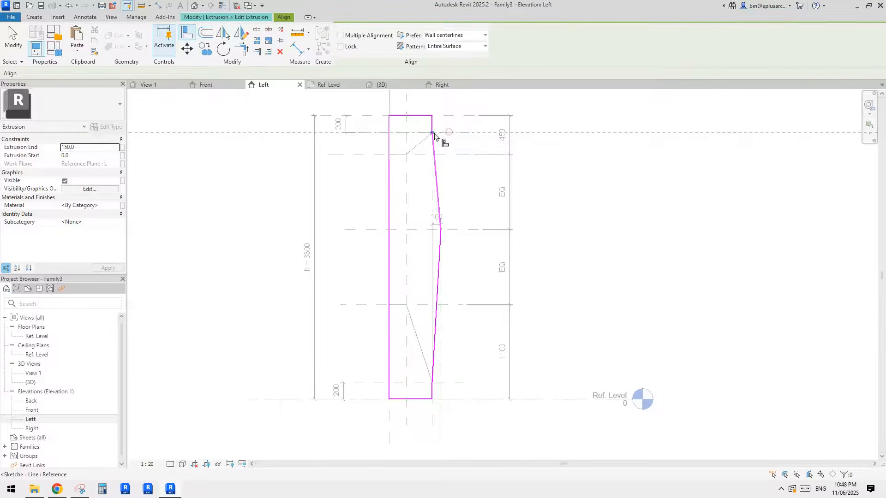
left_click(432, 133)
middle_click_drag(451, 155, 475, 162)
left_click(430, 119)
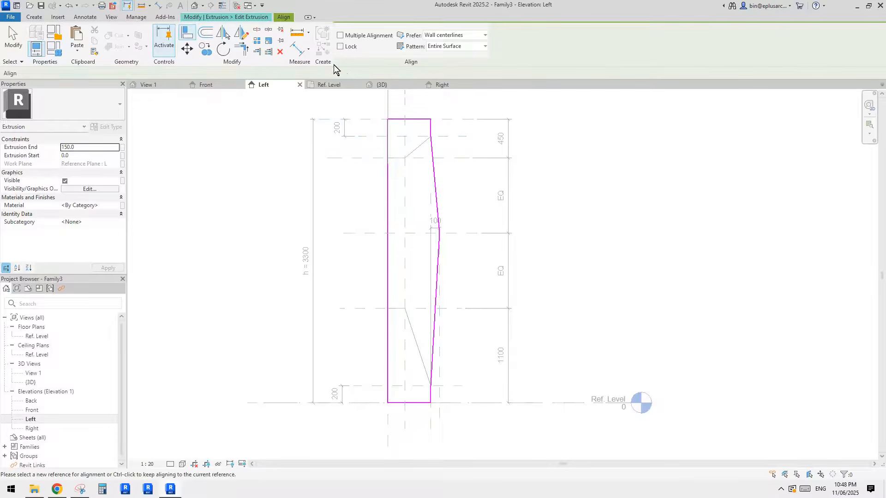
key("Escape")
left_click(345, 32)
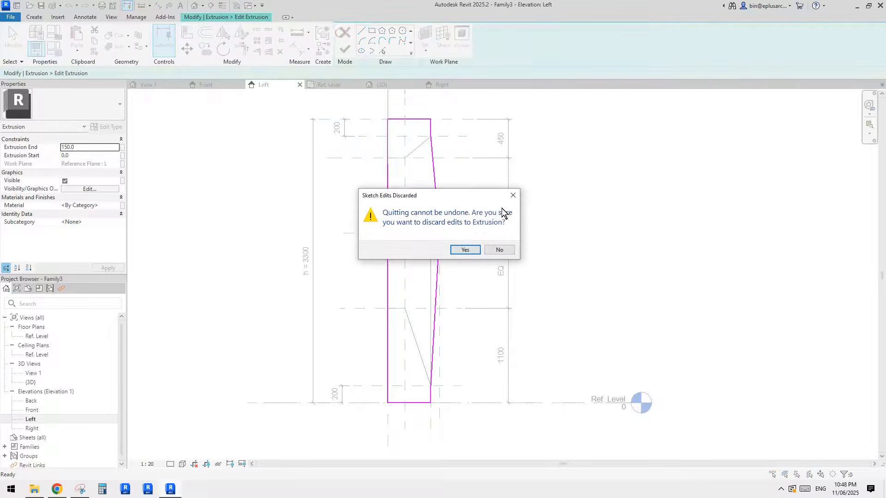
left_click(469, 250)
Step: Flex the family in the 3D view by applying a height h of 2400 in Family Types
middle_click_drag(408, 202, 402, 216)
right_click(402, 216)
left_click(407, 211)
left_click(195, 5)
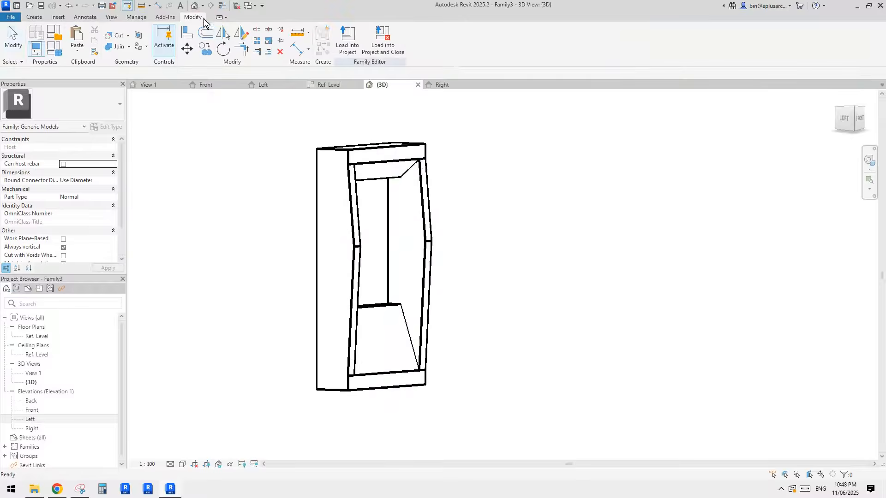
middle_click_drag(397, 182, 482, 256, "shift")
left_click(55, 47)
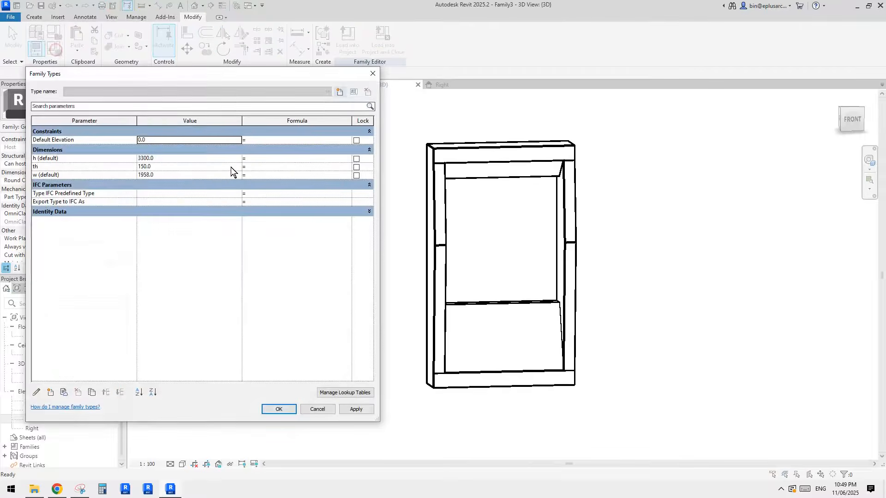
left_click(159, 160)
type("18")
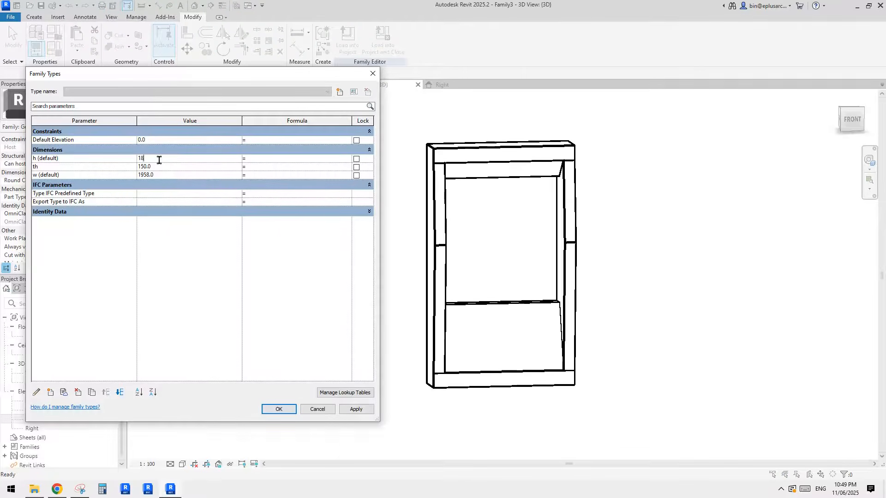
left_click(133, 152)
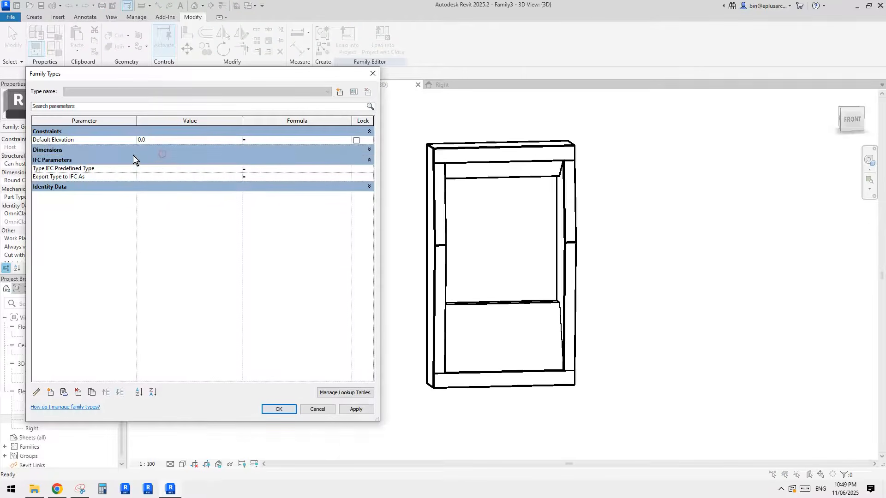
left_click(159, 148)
left_click(163, 158)
type("2400")
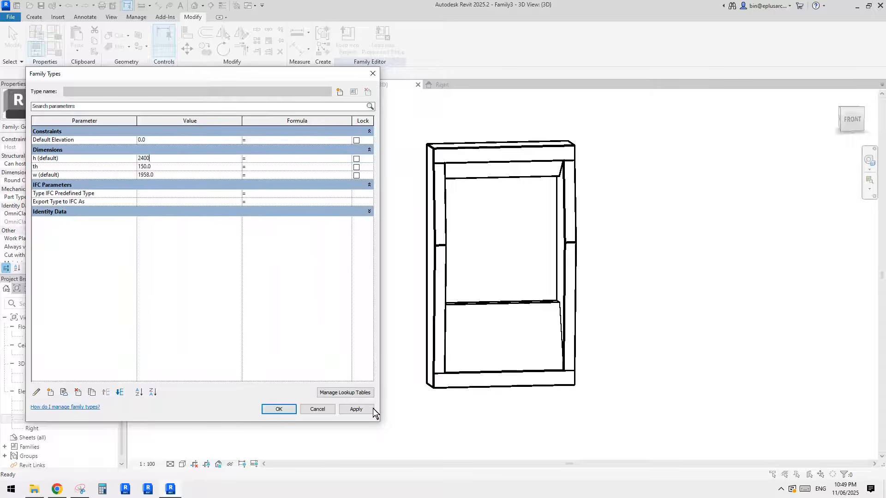
left_click(362, 411)
Step: Set the height parameter h to 3300 and apply it to the family
left_click(180, 158)
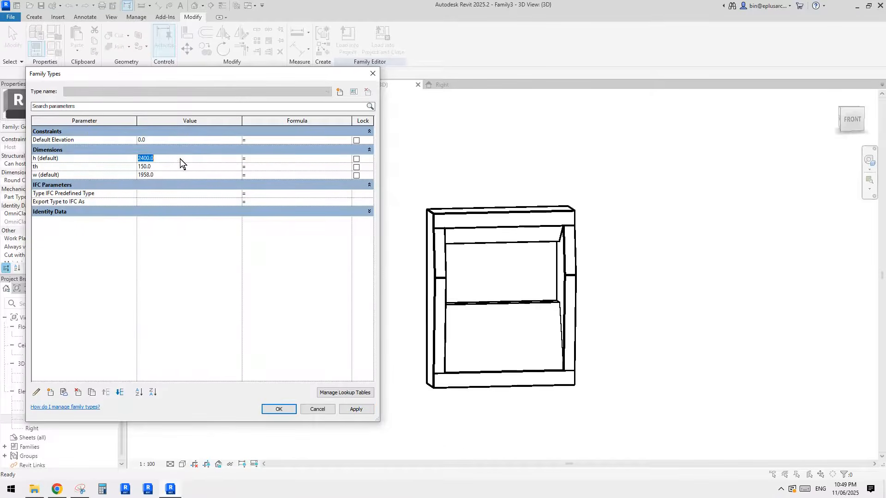
type("3300")
left_click(356, 409)
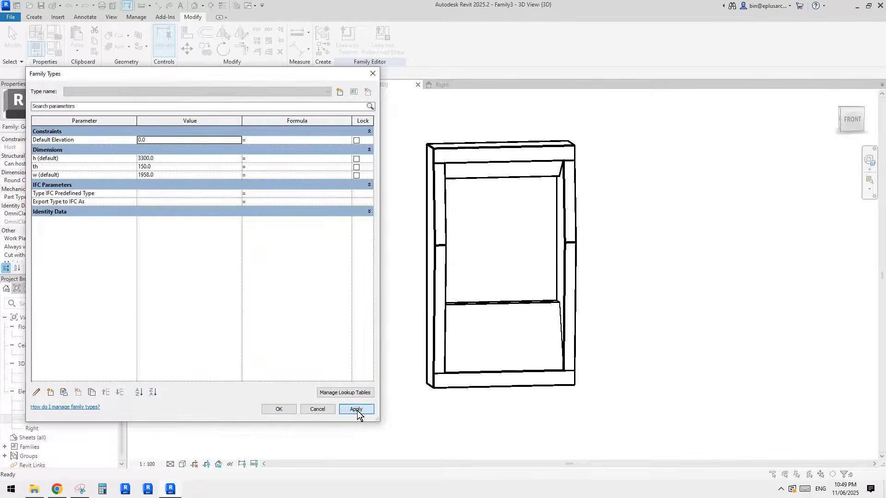
left_click(276, 409)
middle_click_drag(477, 326, 442, 263, "shift")
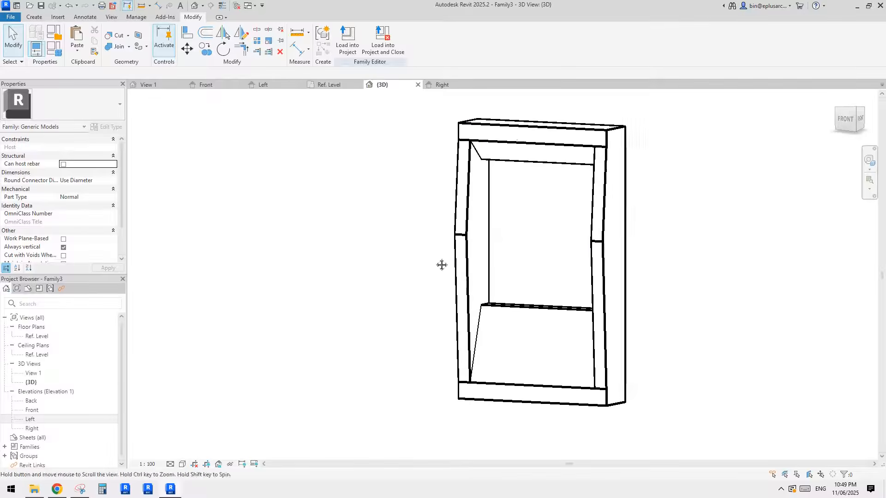
Step: In the Left elevation, label the 1100 dimension above Ref. Level with a new family parameter named HRH
left_click(35, 417)
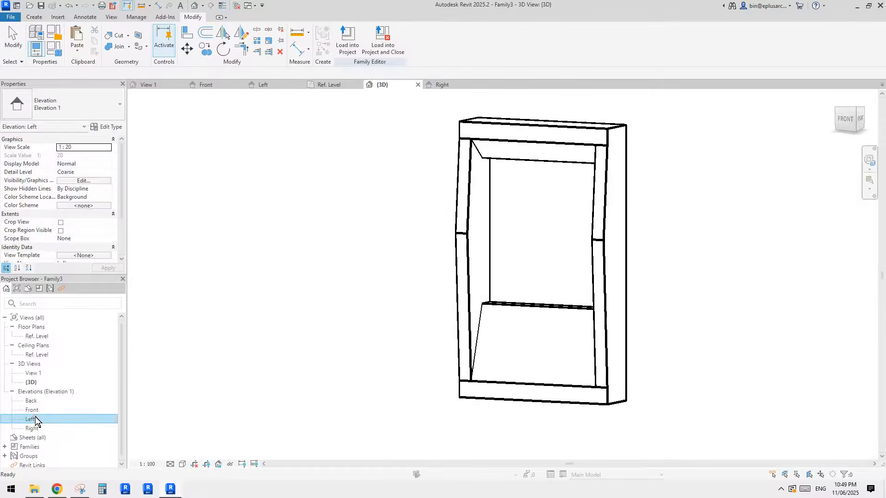
double_click(35, 417)
left_click(442, 322)
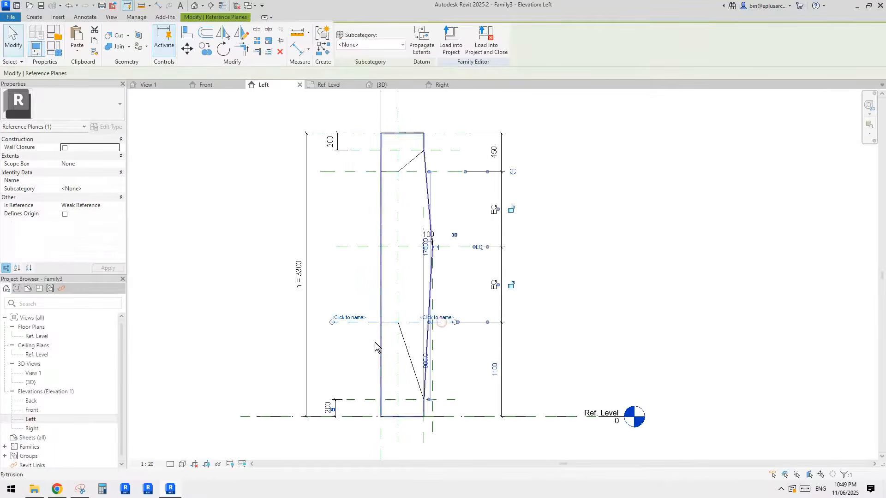
middle_click_drag(452, 366, 447, 344)
left_click(452, 308)
left_click(444, 300)
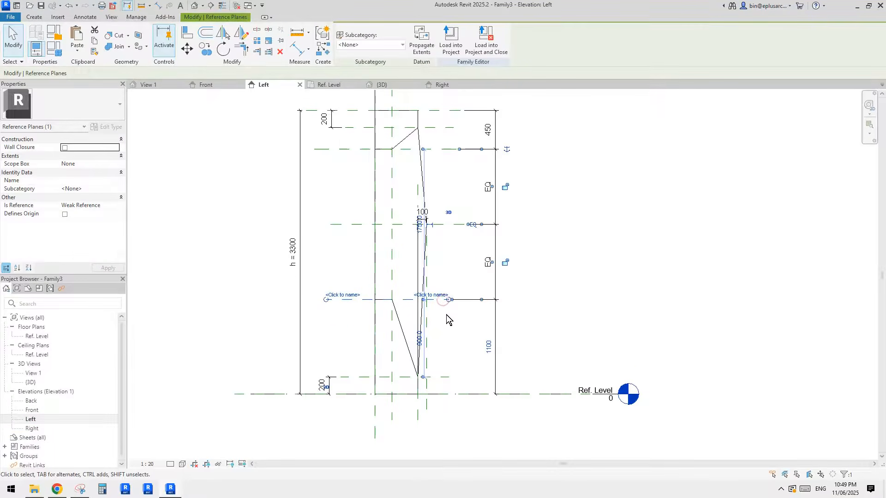
left_click(461, 320)
left_click(486, 344)
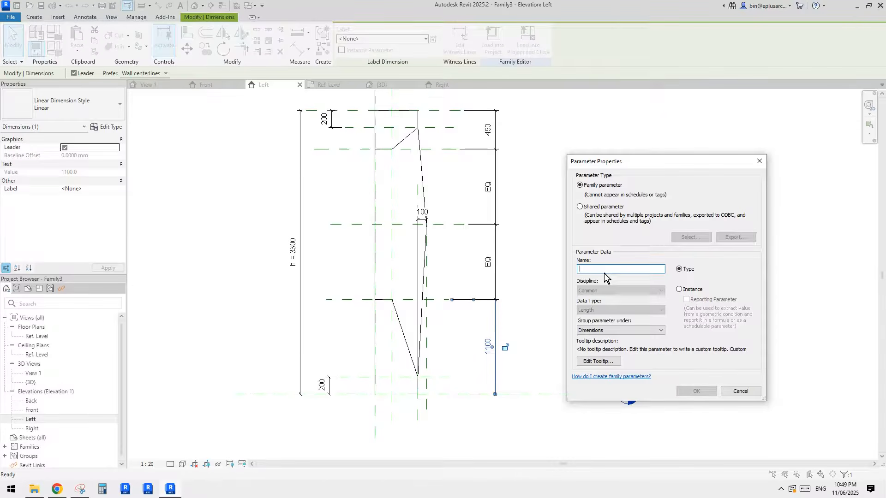
type("HR")
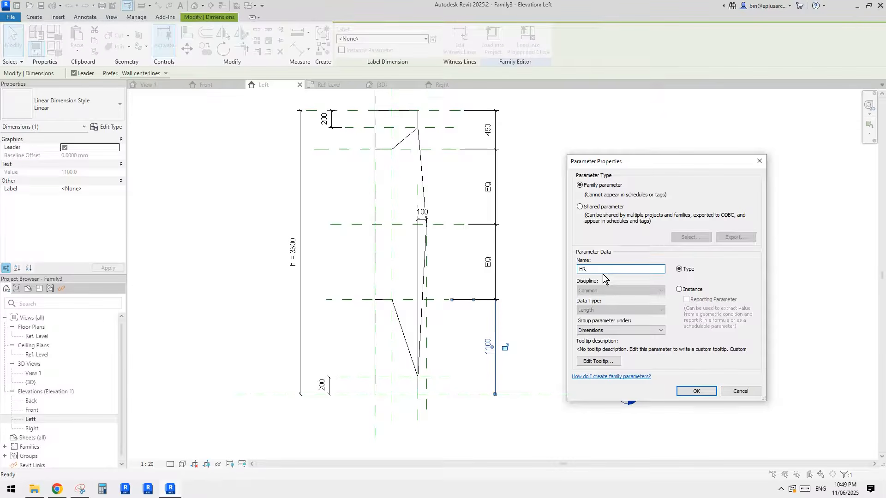
type("H")
left_click(693, 391)
Step: Set the HRH dimension to 1200 by way of the horizontal reference plane it controls
left_click(409, 298)
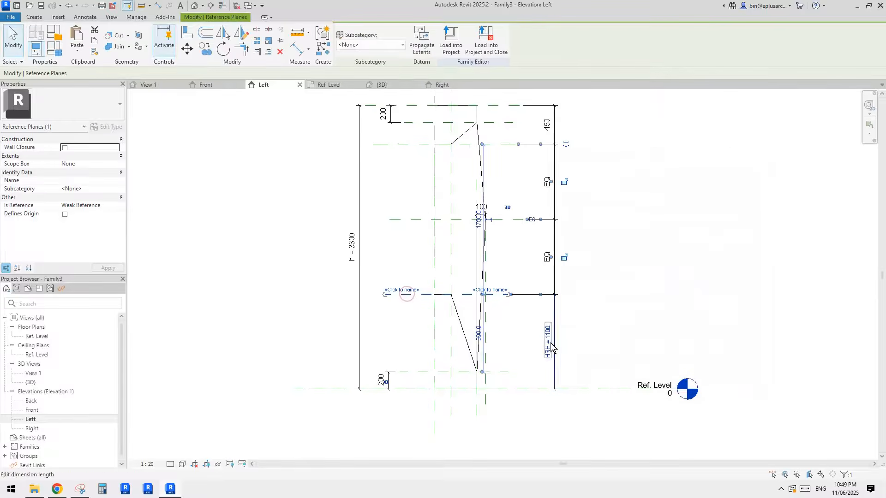
left_click(553, 348)
type("1200")
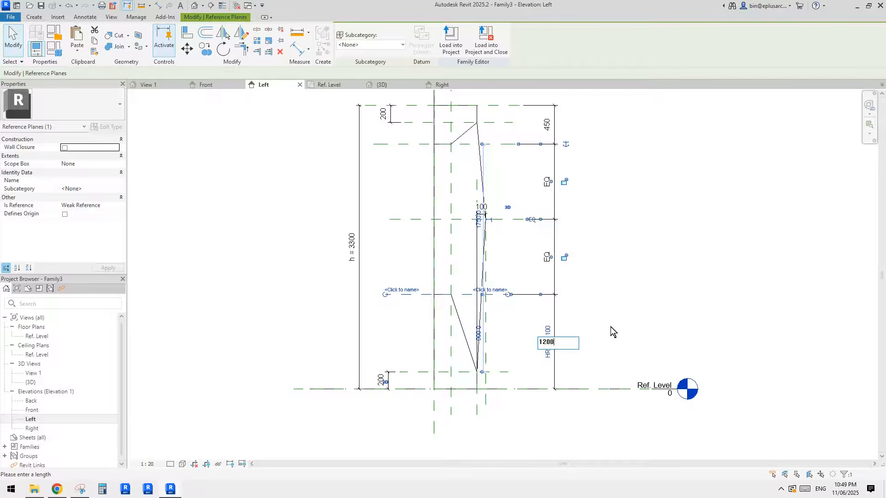
key("Return")
key("Escape")
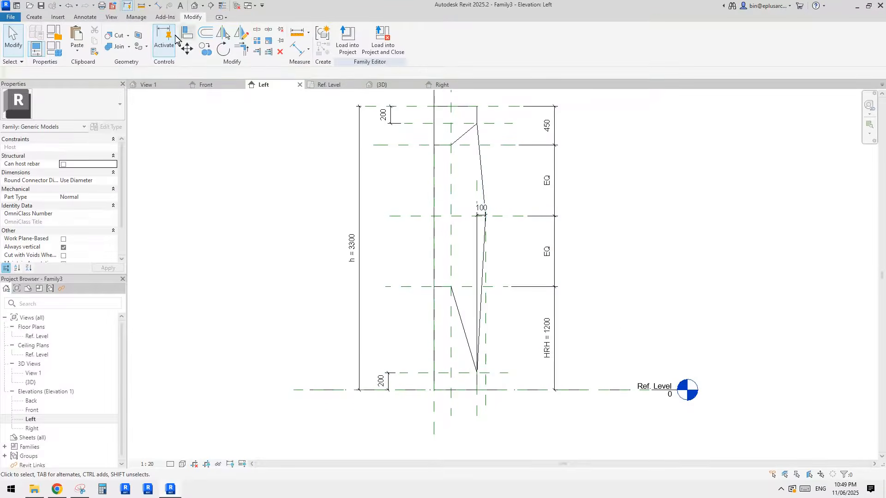
Step: Compare the frame in the 3D view with the building façade photo on Reddit in Chrome, and return to Revit
left_click(193, 6)
middle_click_drag(403, 188, 395, 251, "shift")
scroll(554, 239, "up", 2)
left_click(59, 489)
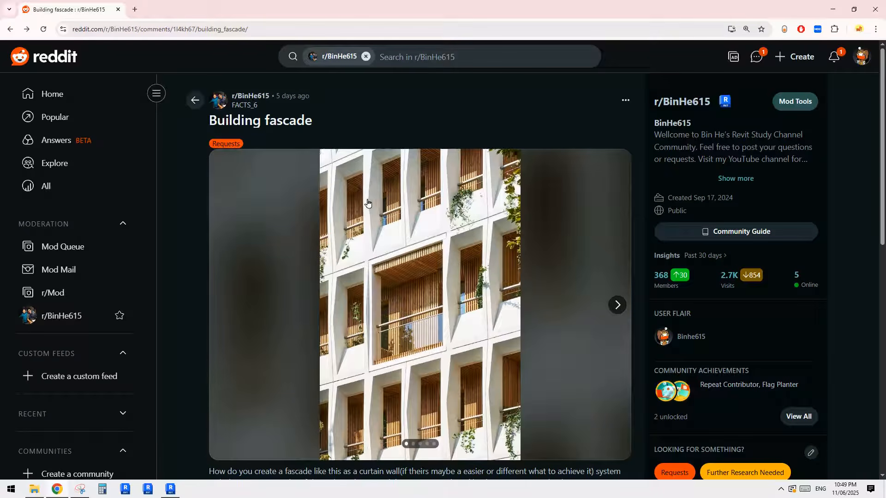
left_click(170, 489)
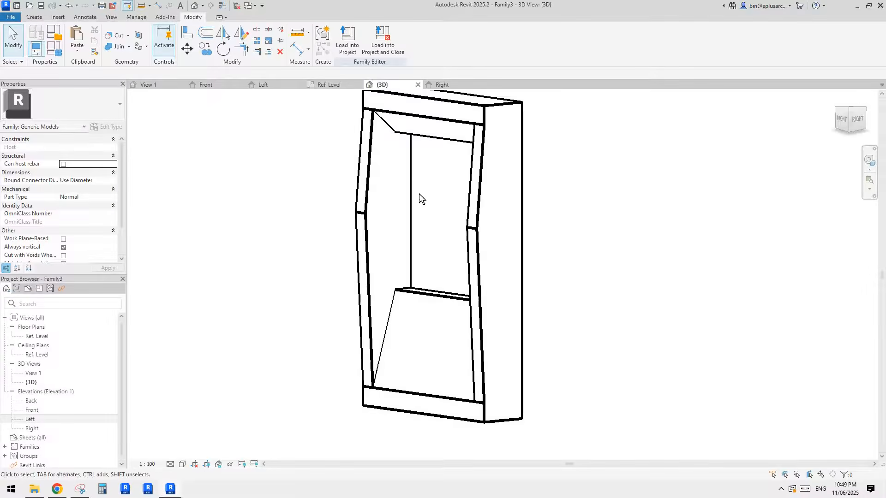
Step: Examine the side panel's inner face, its mid-height bend and the sloped corners of the opening in 3D
middle_click_drag(419, 194, 387, 133, "shift")
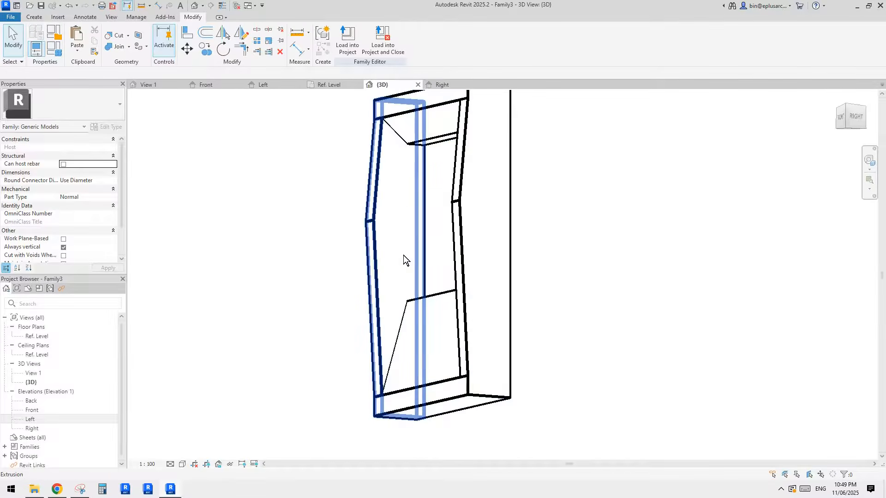
middle_click_drag(404, 255, 408, 331, "shift")
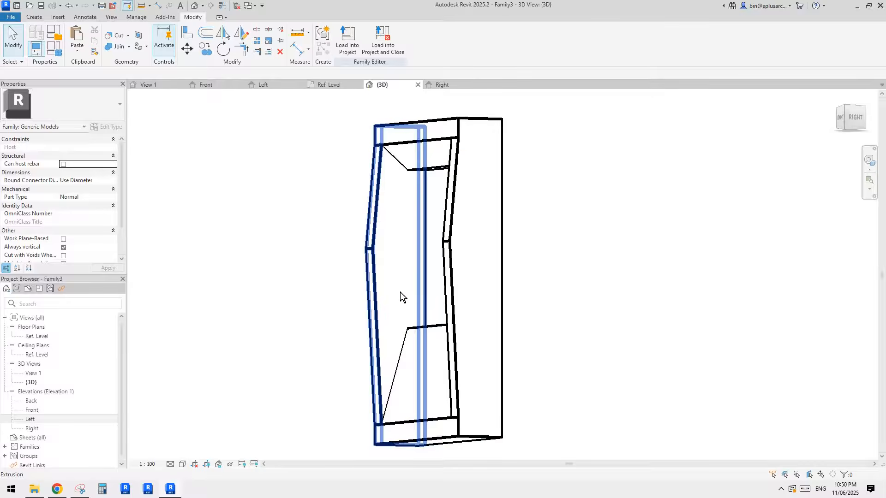
scroll(374, 248, "up", 2)
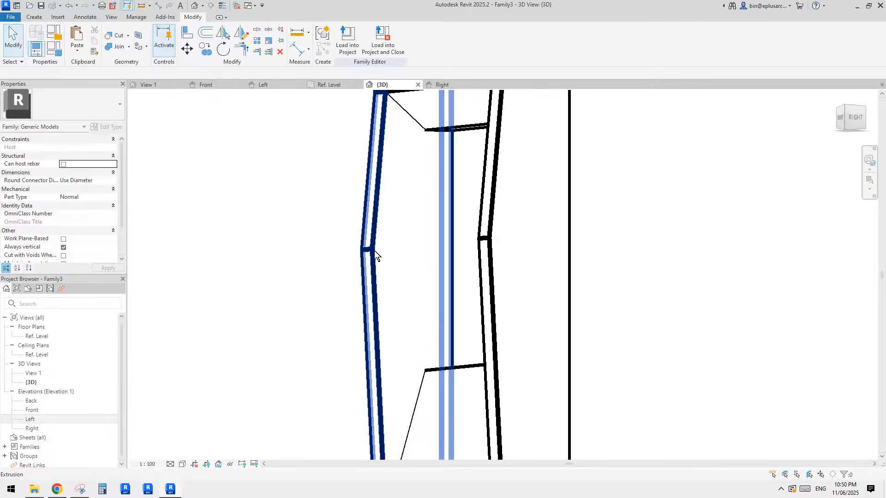
scroll(378, 267, "down", 1)
scroll(375, 260, "up", 2)
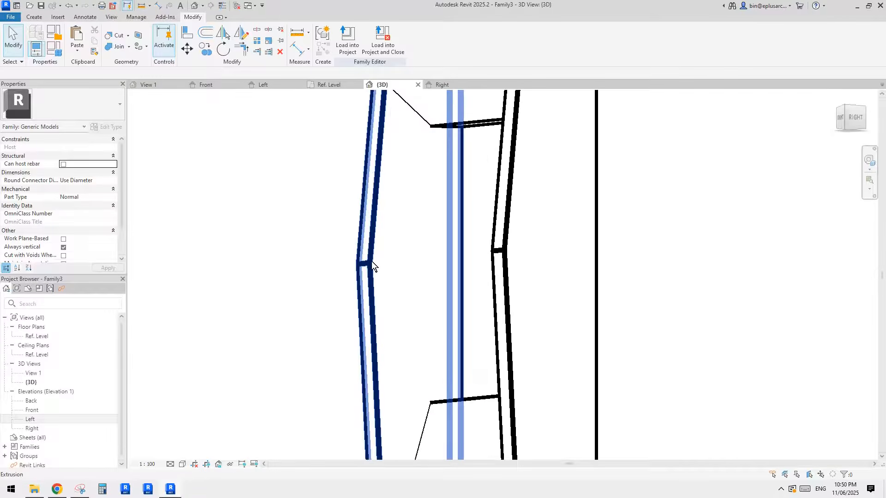
scroll(375, 293, "down", 3)
middle_click_drag(382, 318, 386, 249)
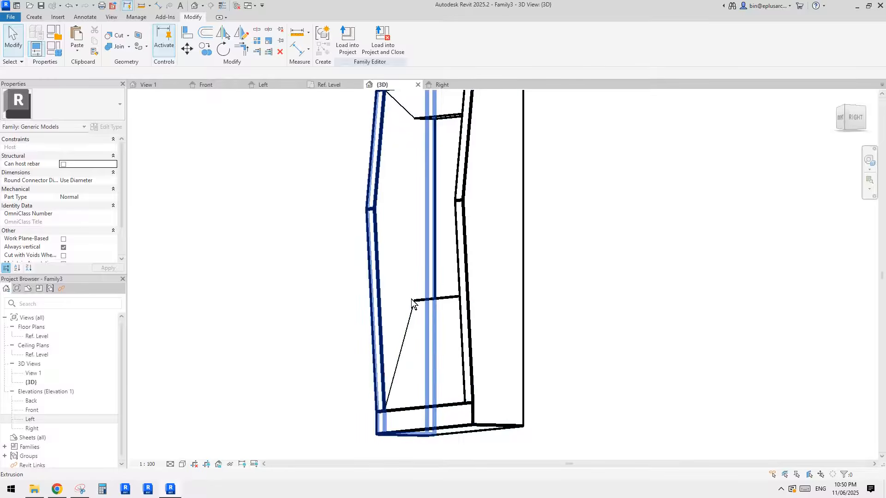
middle_click_drag(412, 301, 413, 352)
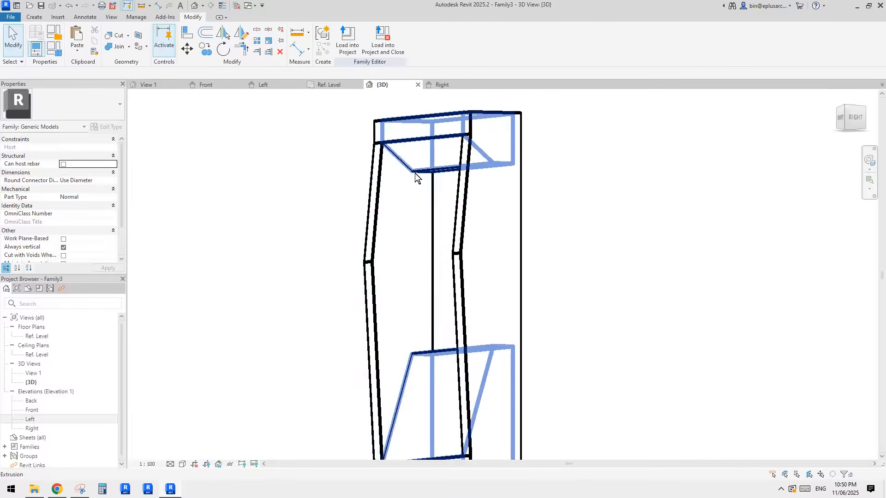
scroll(426, 246, "down", 2)
middle_click_drag(427, 283, 384, 314, "shift")
scroll(397, 311, "up", 2)
scroll(462, 315, "down", 3)
middle_click_drag(497, 320, 443, 319, "shift")
middle_click_drag(443, 319, 360, 285)
scroll(356, 281, "up", 1)
Step: Start a void blend and set its work plane to the inner face of the side panel
left_click(34, 18)
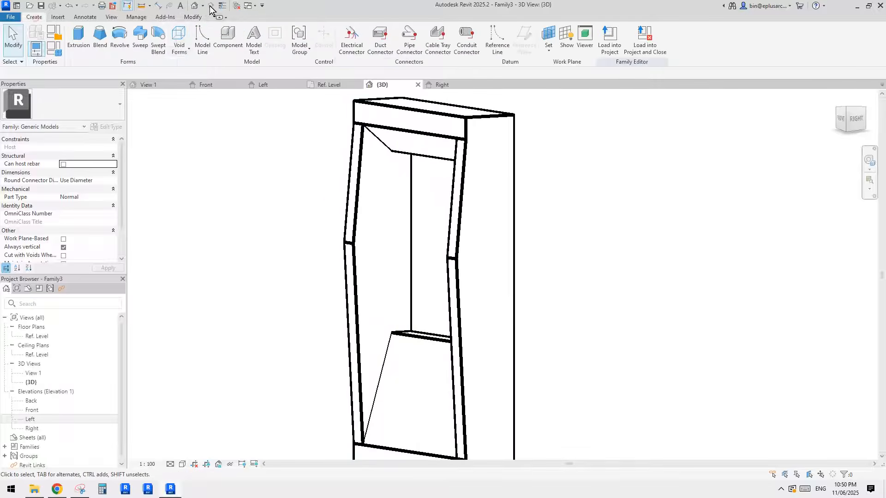
left_click(189, 49)
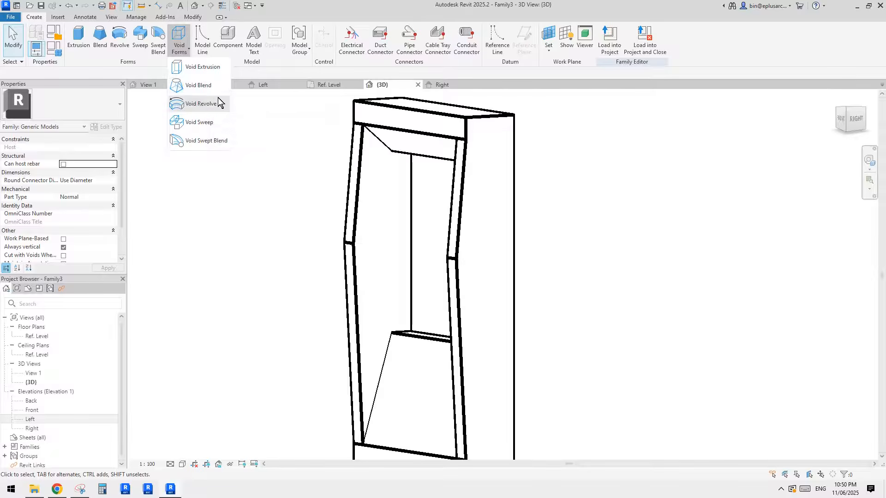
left_click(200, 85)
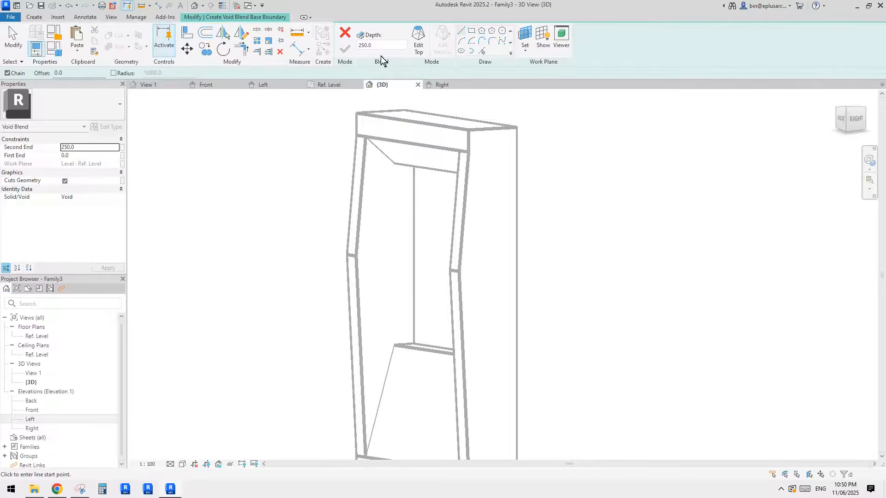
left_click(522, 37)
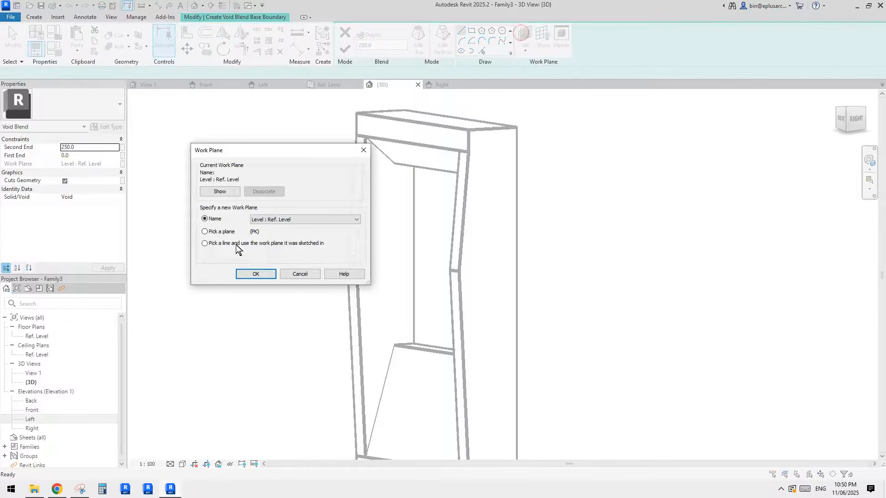
left_click(210, 231)
left_click(250, 274)
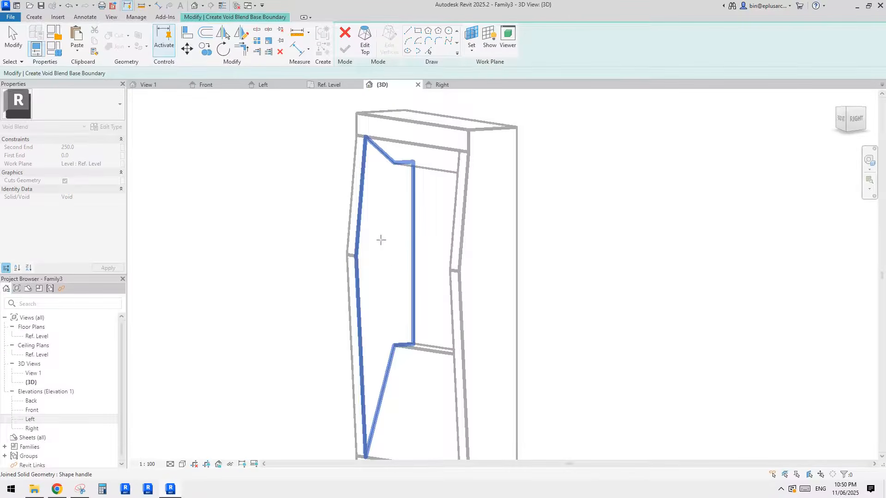
left_click(386, 266)
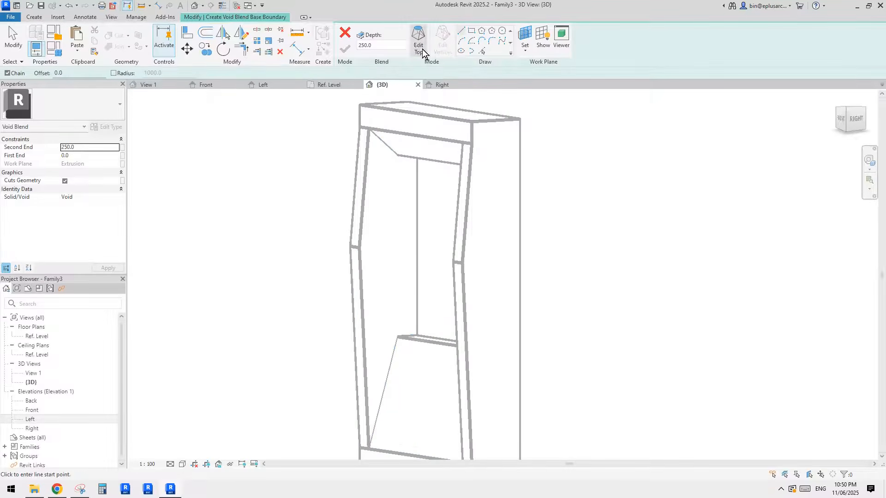
Step: Set the void blend's depth to 0 and trace the sloped lower and upper edges of the panel face as locked base lines
left_click_drag(391, 45, 325, 44)
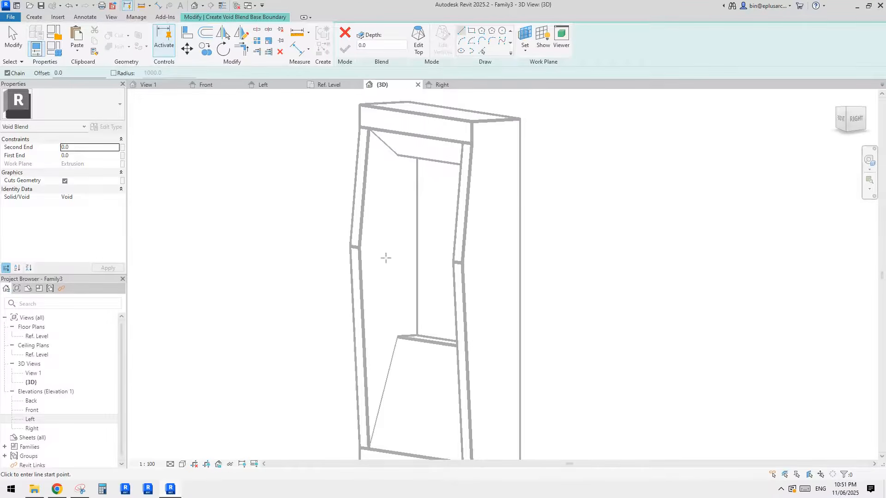
middle_click_drag(385, 257, 398, 231)
left_click(482, 50)
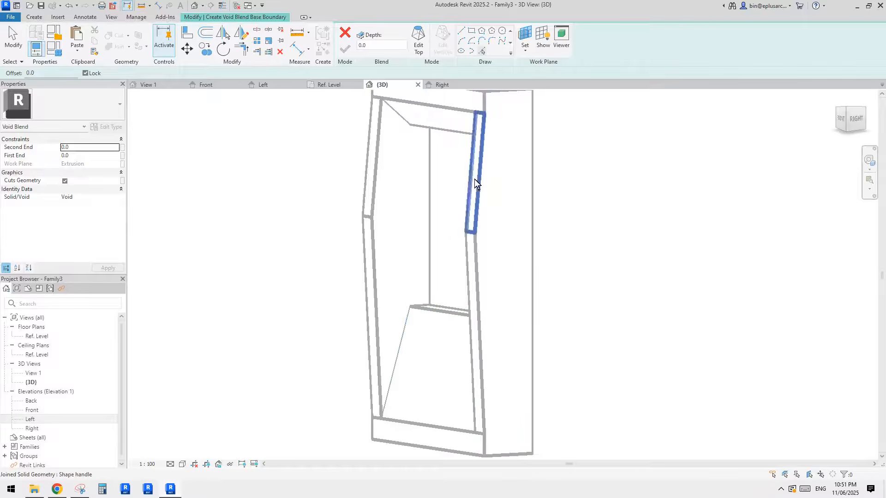
mouse_move(442, 299)
middle_mouse_down()
mouse_move(444, 268)
mouse_move(427, 274)
middle_mouse_up()
left_click(401, 316)
scroll(434, 246, "down", 1)
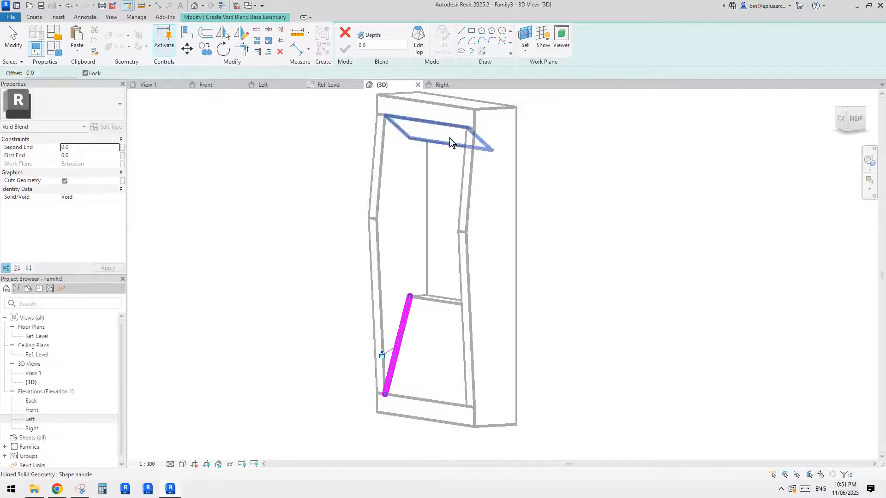
middle_click_drag(450, 143, 436, 154)
left_click(420, 149)
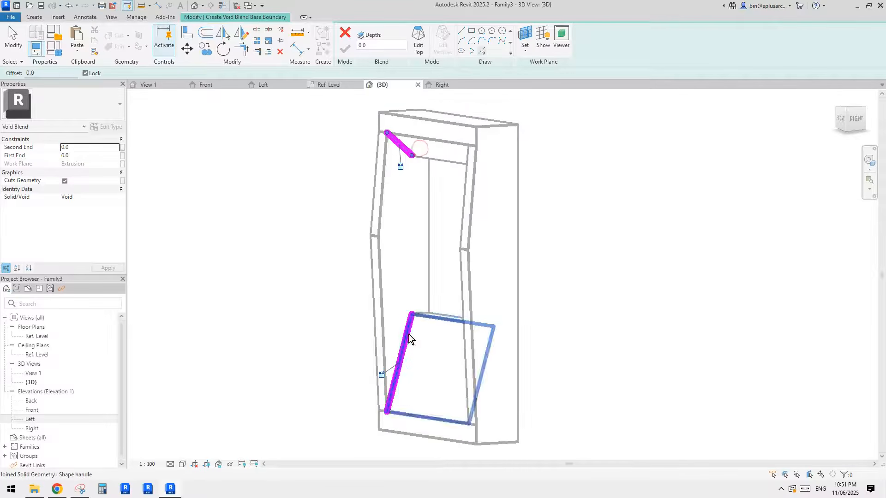
Step: Trace the panel's two bent front edges into the base boundary and close the loop with a vertical line along the back
middle_click_drag(409, 284, 419, 258)
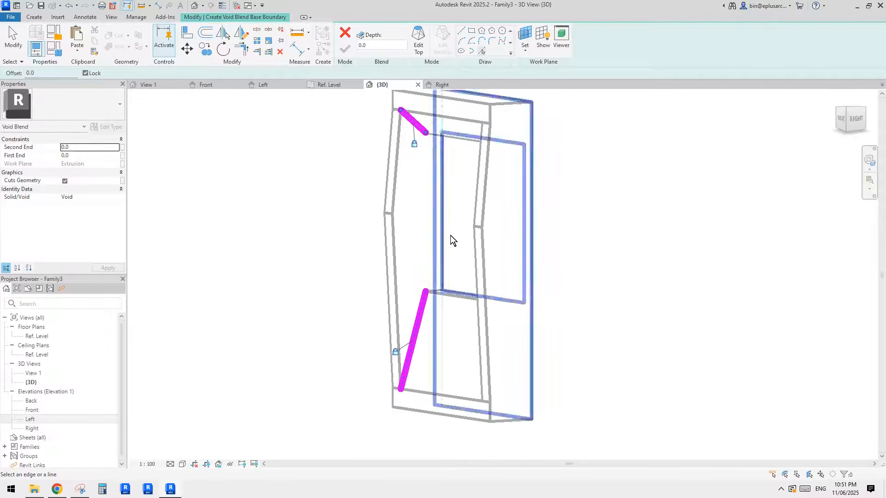
middle_click_drag(469, 229, 464, 226)
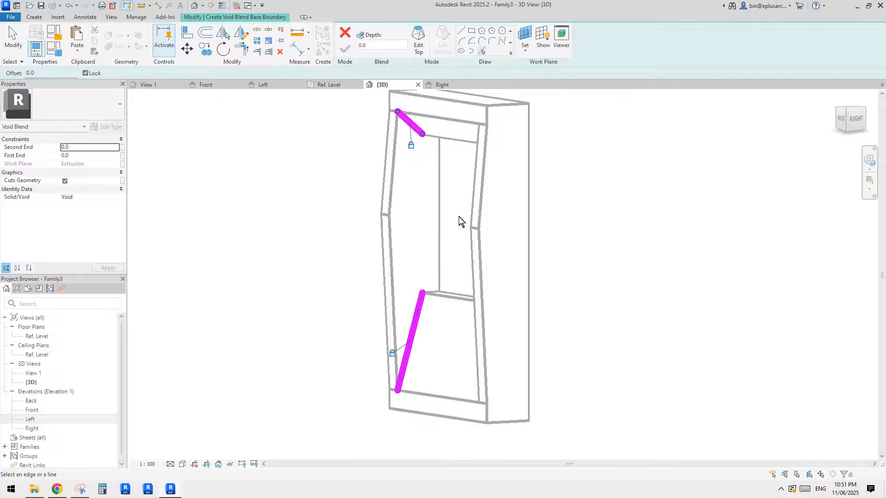
left_click(389, 245)
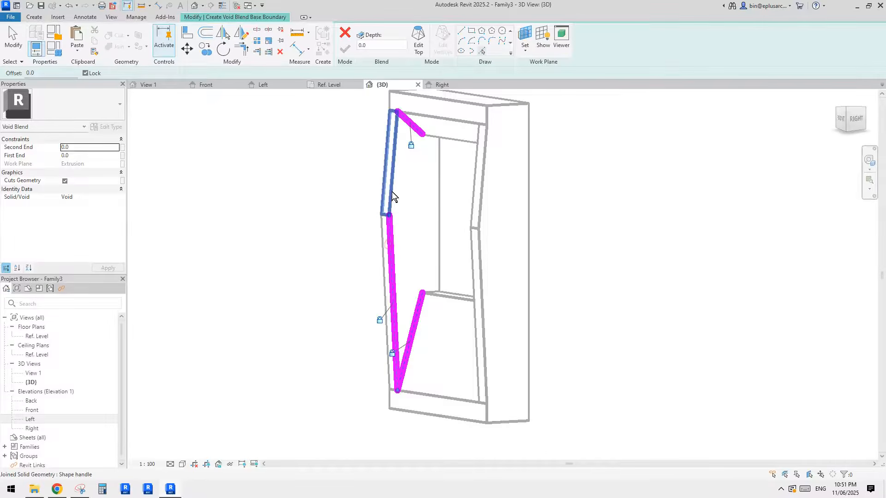
left_click(389, 184)
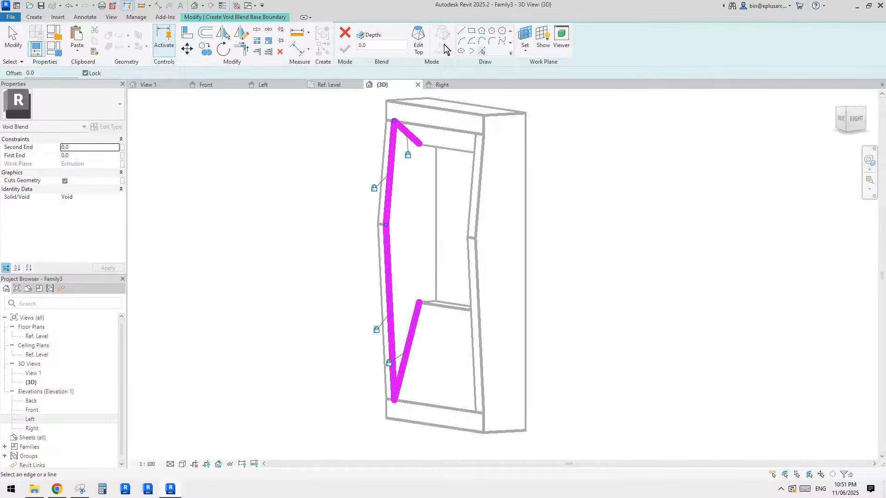
left_click(461, 30)
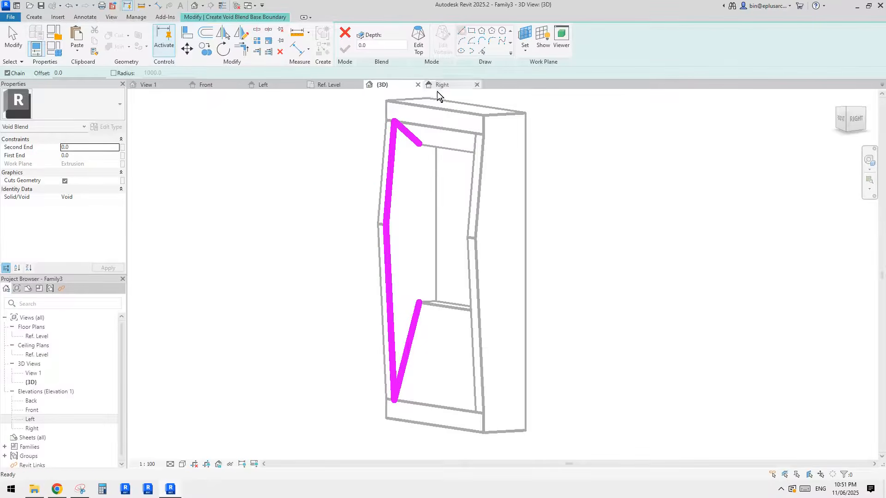
left_click(422, 144)
left_click(419, 304)
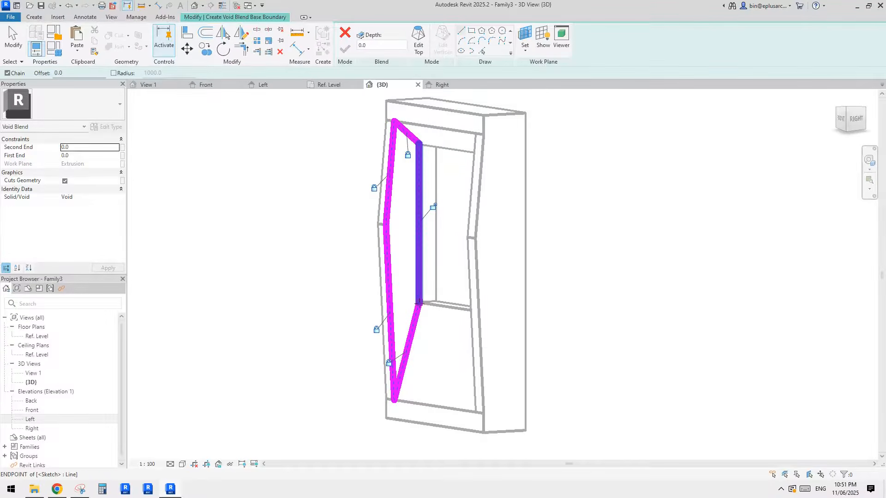
Step: Switch the void blend to its top boundary and display the model with thin lines
middle_click_drag(458, 262, 478, 251)
middle_click_drag(477, 251, 465, 249, "shift")
mouse_move(447, 203)
middle_mouse_down("shift")
mouse_move(425, 218)
mouse_move(435, 220)
middle_mouse_up("shift")
scroll(453, 202, "up", 1)
middle_click_drag(434, 220, 431, 235)
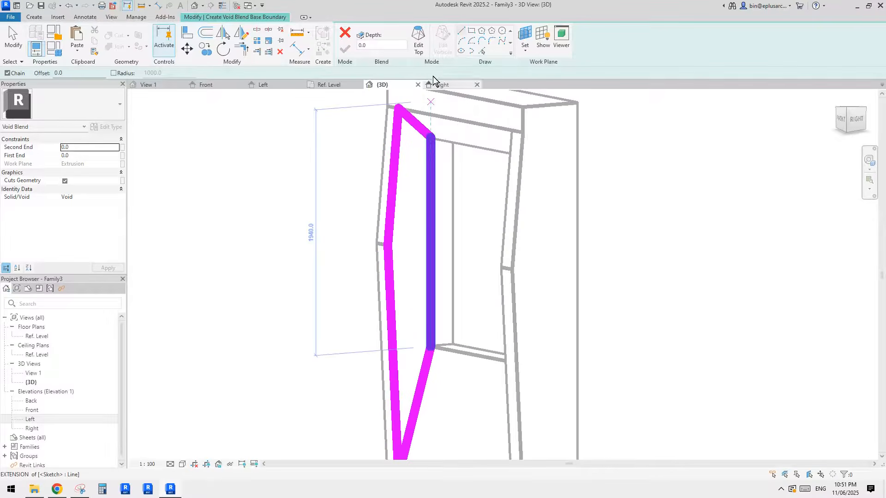
left_click(421, 42)
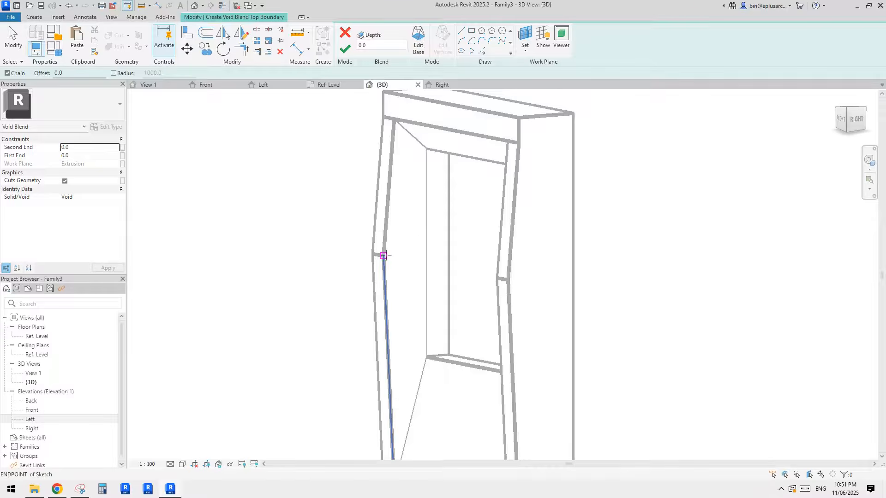
scroll(382, 256, "up", 4)
scroll(381, 256, "up", 3)
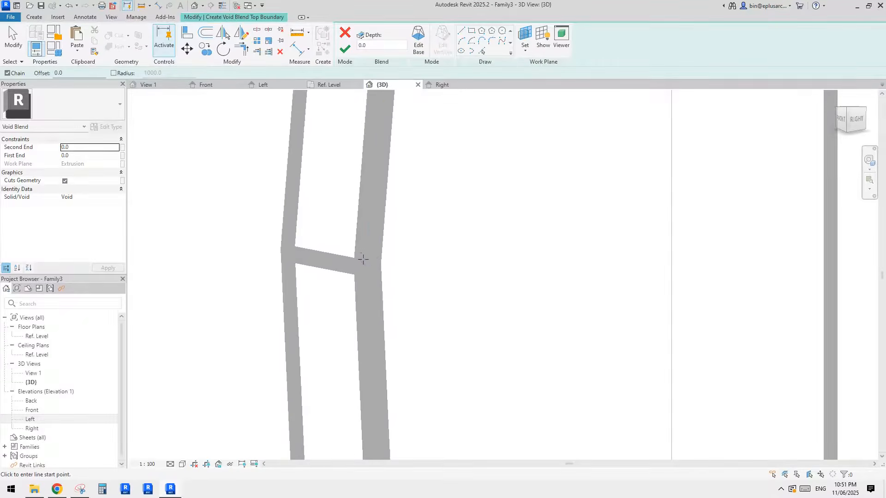
key("w")
key("f")
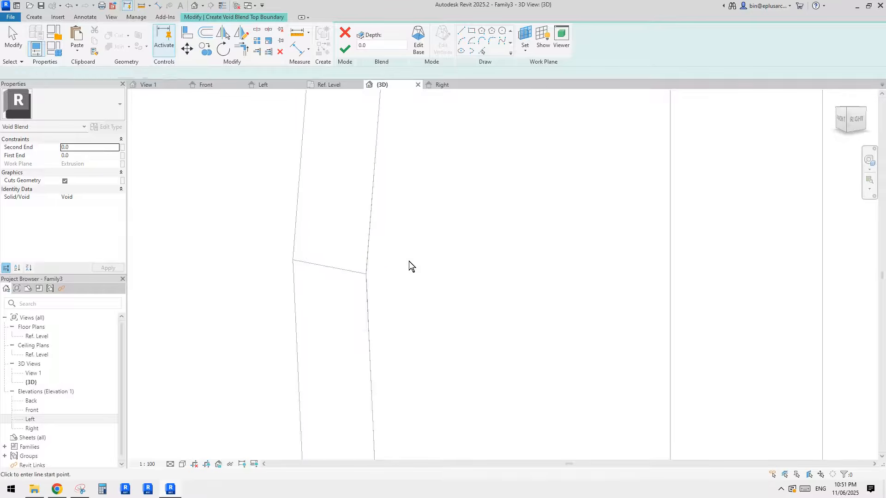
Step: Trace the two bent front edges meeting at mid-height as locked lines of the top boundary
scroll(377, 277, "up", 1)
scroll(377, 277, "up", 2)
left_click(483, 50)
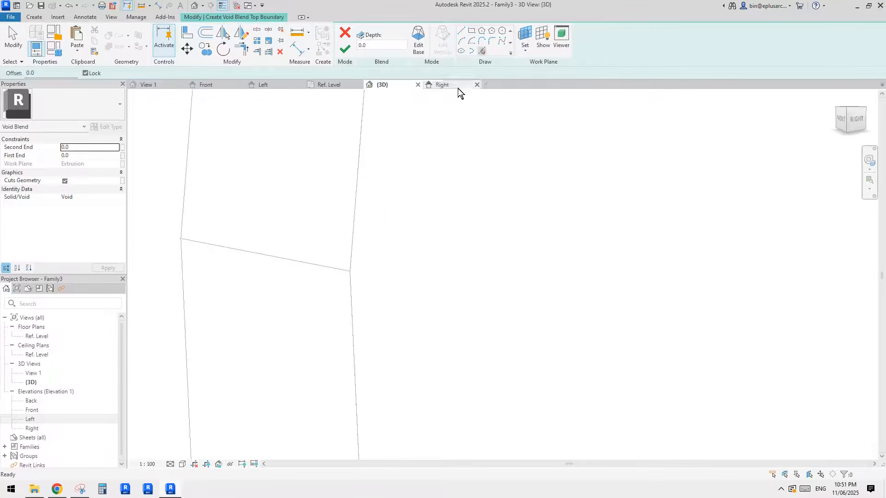
middle_click_drag(390, 183, 402, 174)
left_click(358, 238)
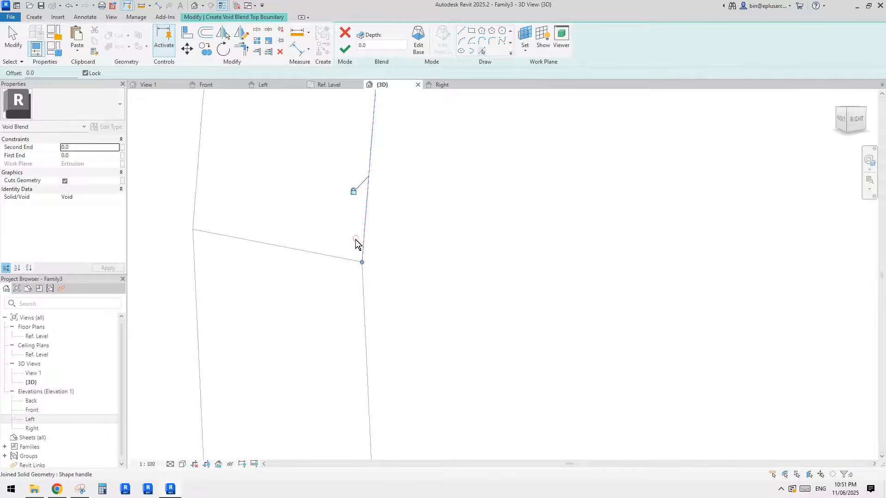
left_click(353, 281)
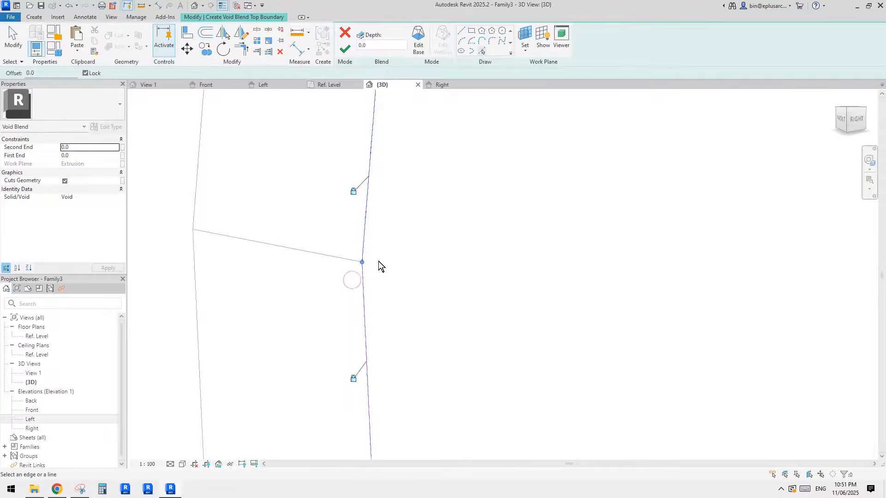
Step: Try to offset copies of both bent top-boundary lines toward the panel's inside by 1.0
scroll(379, 261, "up", 2)
middle_click_drag(379, 234, 380, 237)
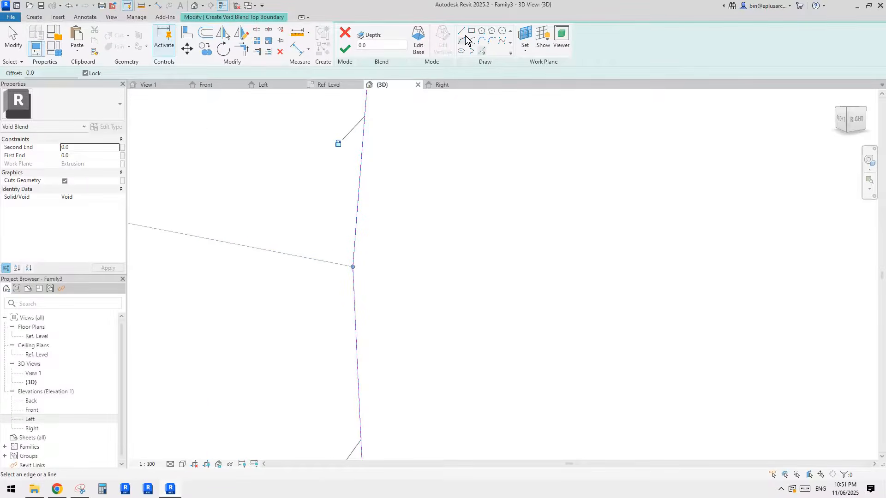
left_click(462, 31)
key("f")
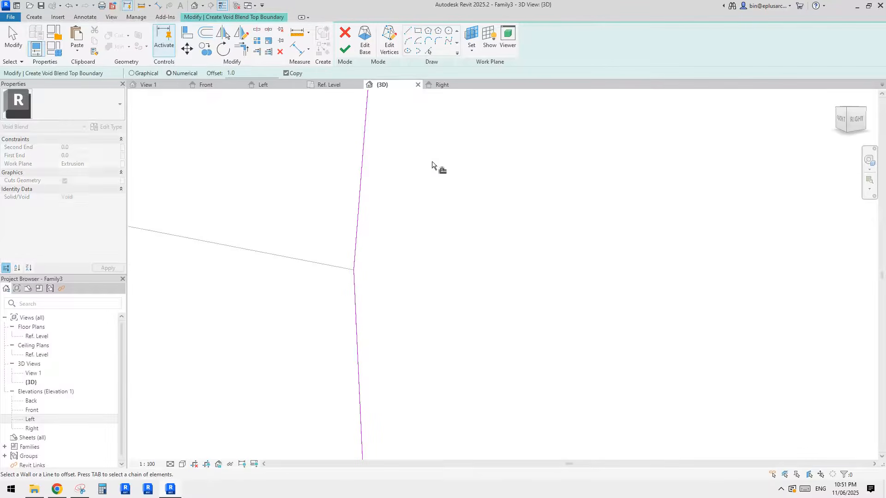
left_click(251, 73)
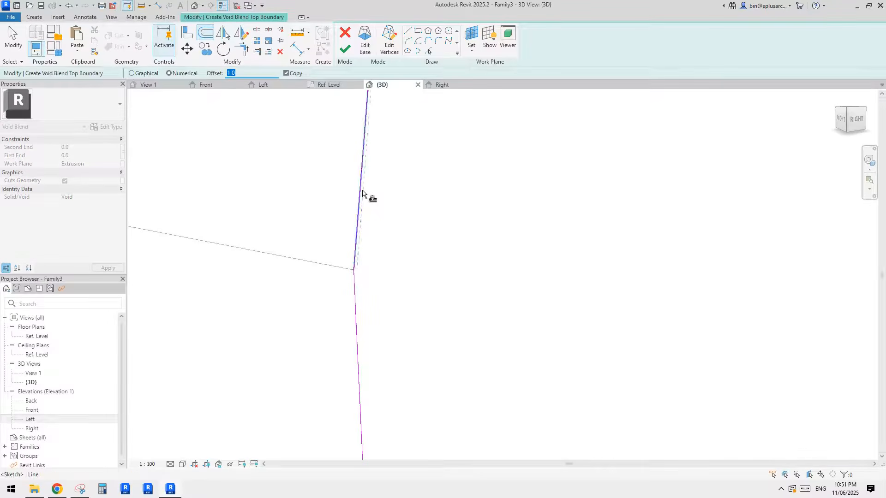
left_click(360, 227)
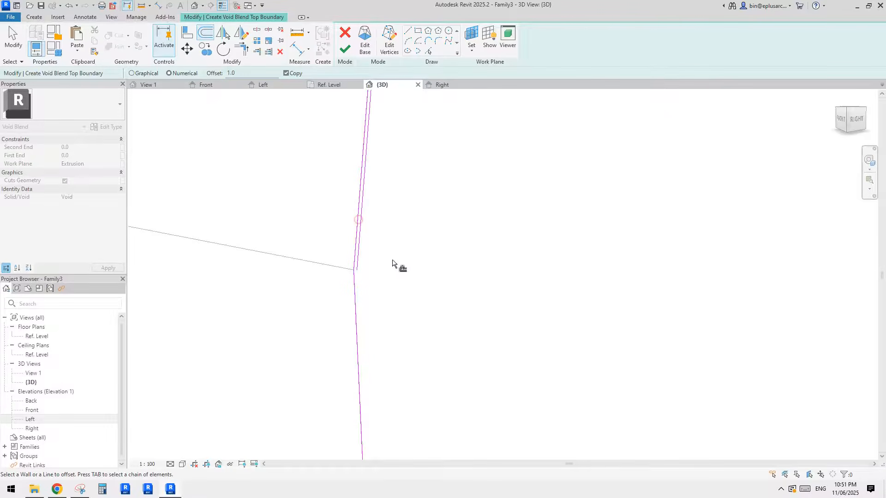
left_click(357, 286)
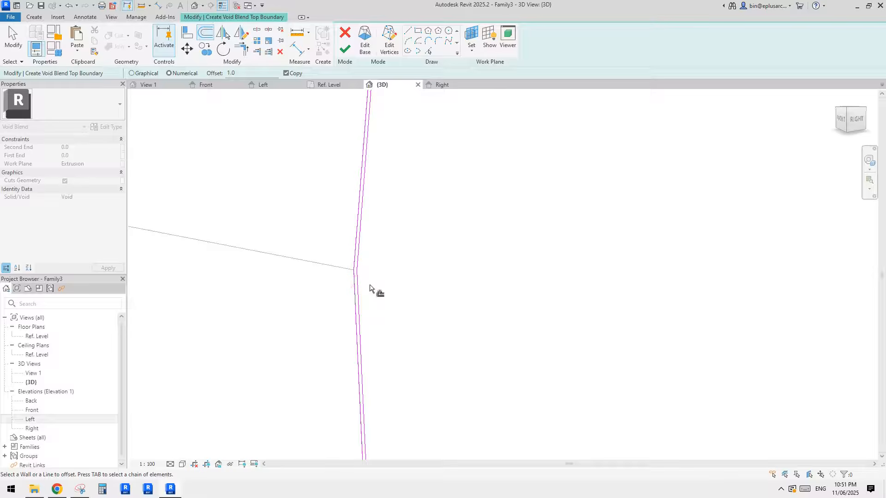
Step: Delete the two offset copies from the top-boundary sketch
key("Escape")
left_click(356, 252)
key("Delete")
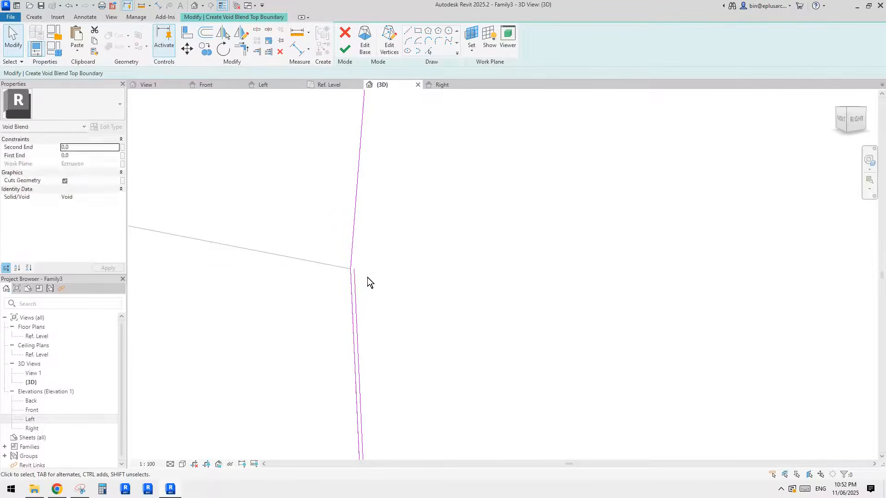
left_click(356, 276)
key("Delete")
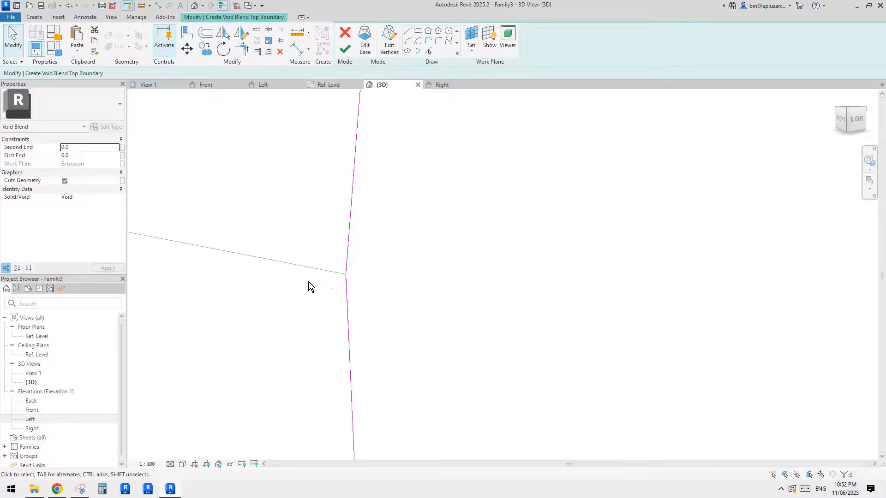
Step: In the Left elevation, sketch a short vertical line about 10 mm long just inside the mid-height bend of the top boundary
double_click(30, 419)
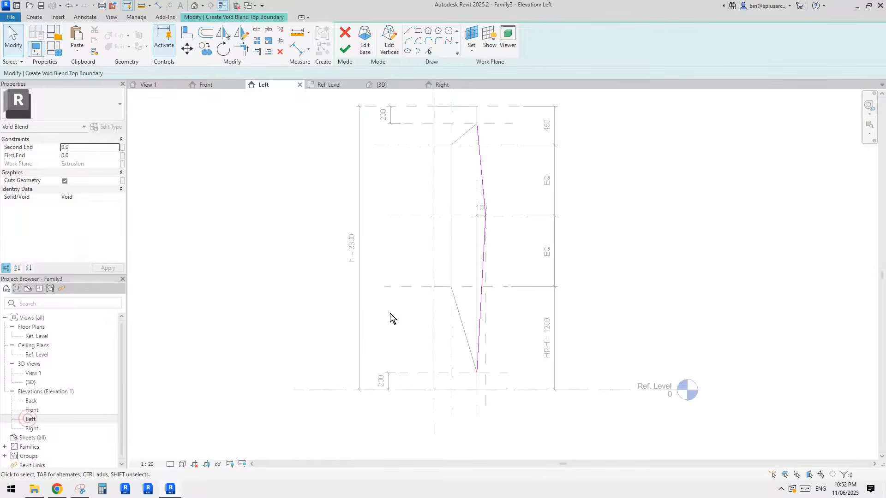
scroll(484, 215, "up", 8)
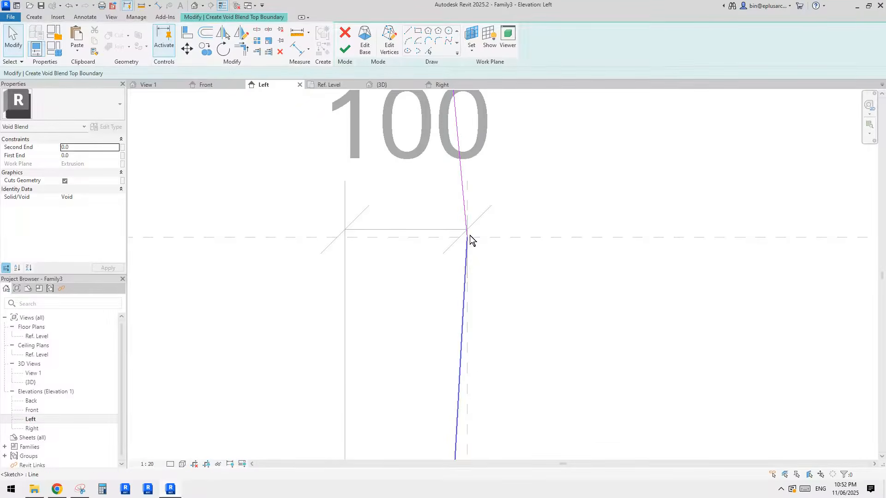
scroll(471, 239, "down", 8)
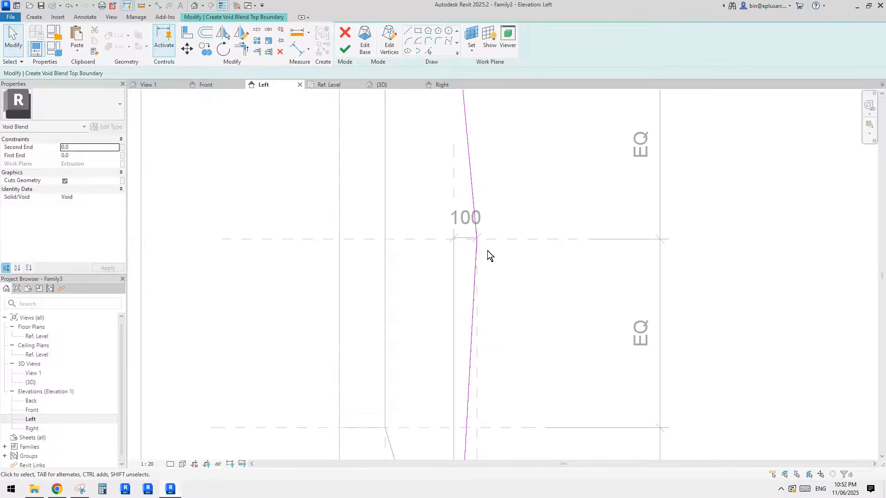
scroll(482, 244, "up", 5)
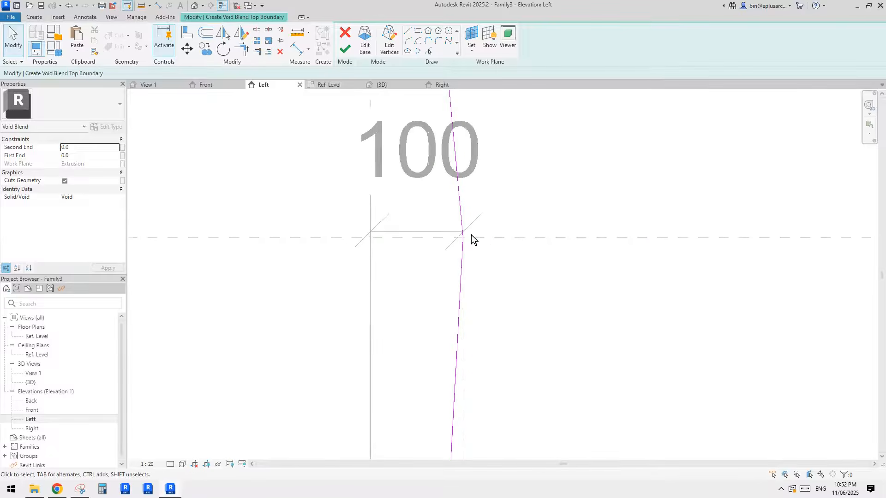
scroll(464, 234, "up", 3)
left_click(408, 31)
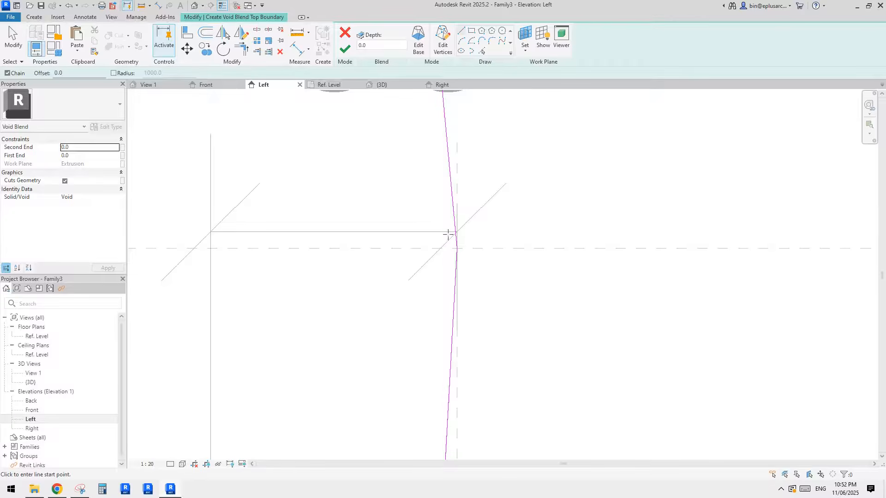
left_click(447, 234)
left_click(446, 258)
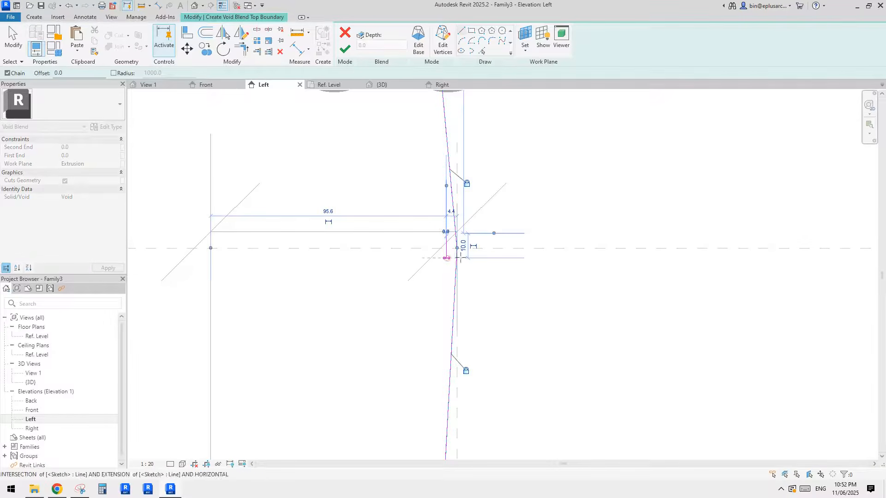
key("Escape")
key("Escape")
Step: Dimension the short vertical line to the vertical reference plane at the bend
key("d")
key("i")
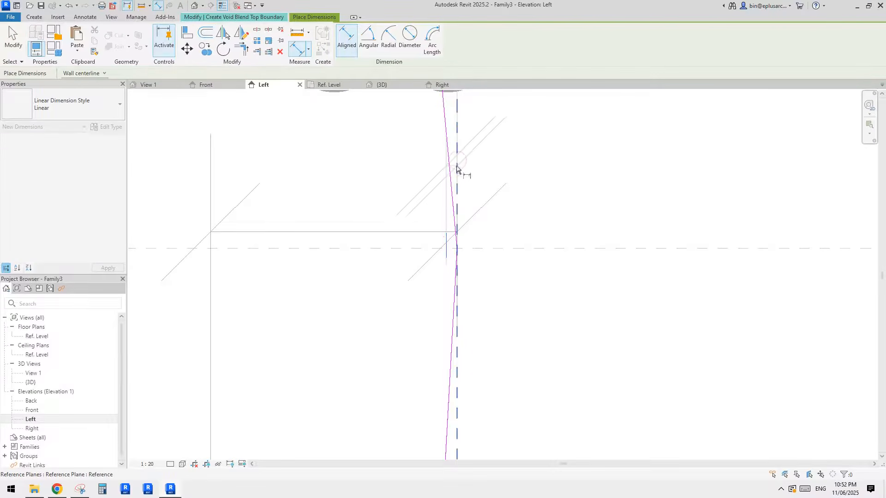
left_click(456, 168)
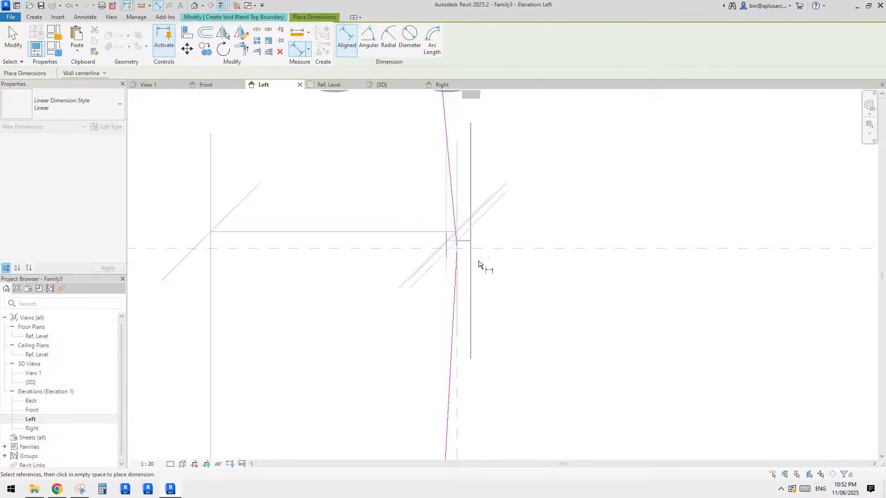
scroll(478, 258, "down", 2)
scroll(538, 353, "down", 5)
middle_click_drag(535, 347, 519, 263)
left_click(553, 305)
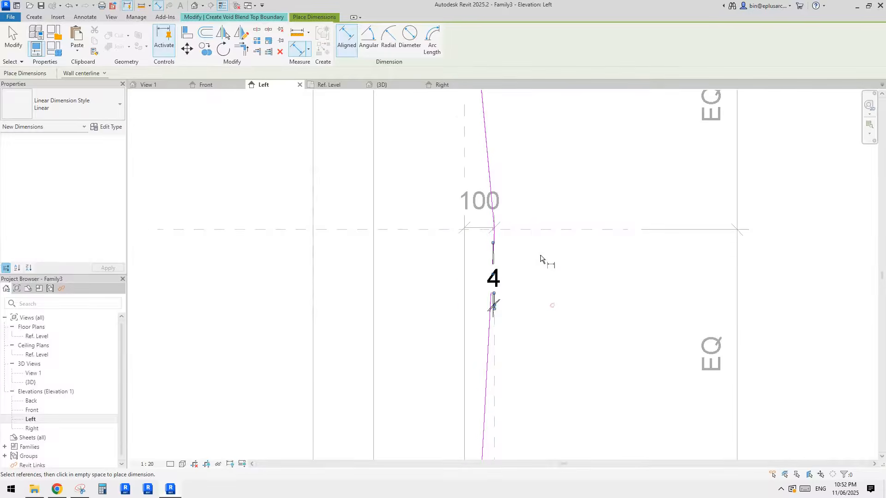
Step: Set the short line's distance from the vertical reference plane to 1 mm
key("Escape")
key("Escape")
scroll(493, 223, "up", 2)
left_click(494, 244)
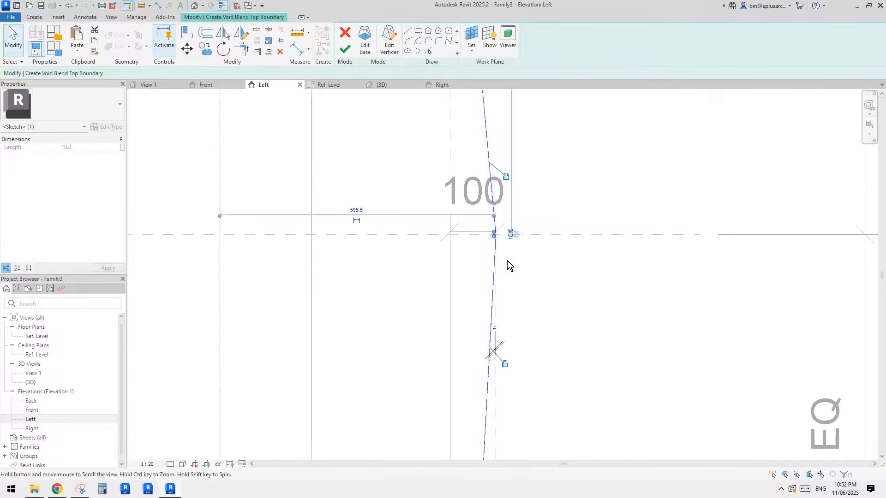
type("1")
key("Return")
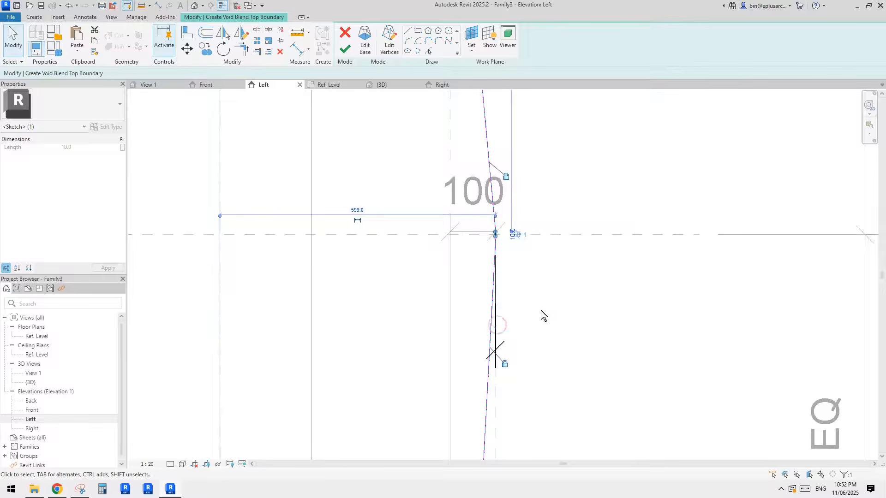
Step: Sketch a 1 mm horizontal line along the horizontal reference plane, from the boundary's bend to the short vertical line
scroll(493, 217, "up", 10)
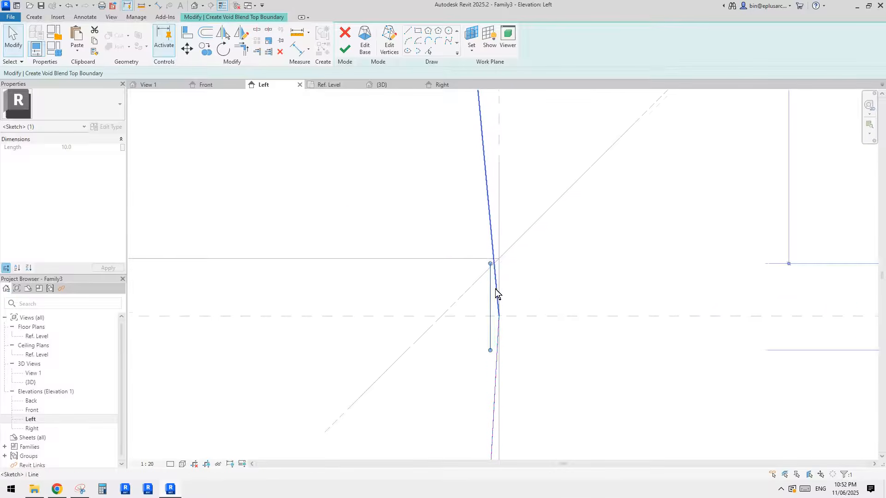
middle_click_drag(503, 299, 496, 247)
key("Escape")
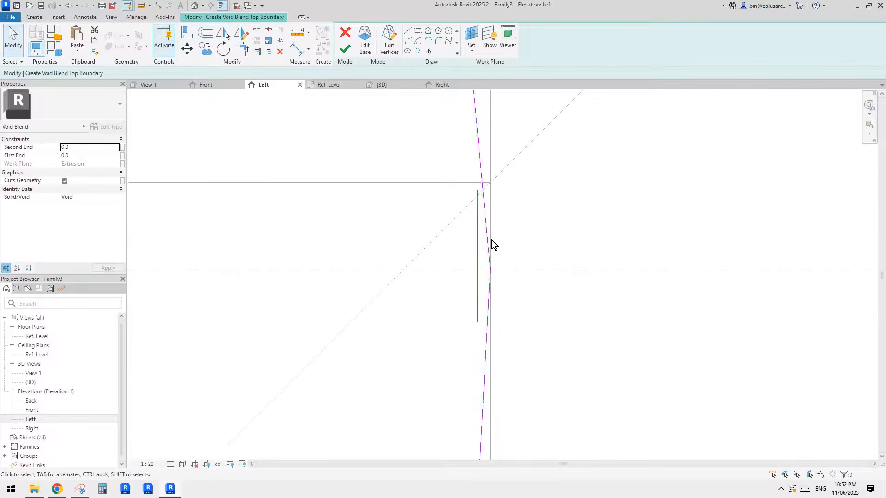
left_click(407, 30)
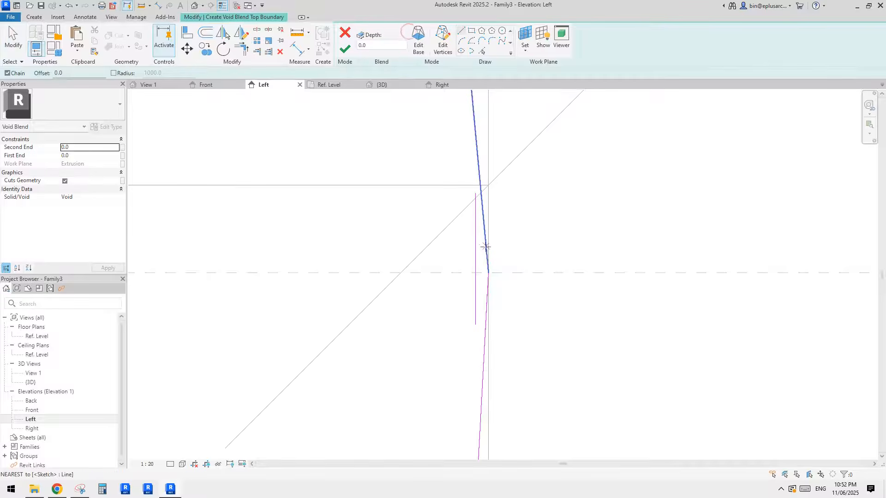
left_click(488, 272)
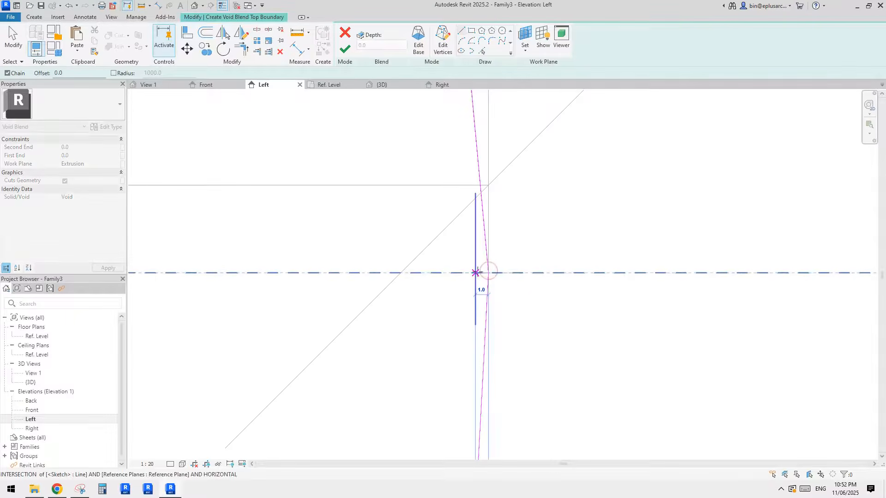
left_click(477, 272)
key("Escape")
key("Escape")
Step: Copy the 1 mm horizontal line 1 mm upward, and copy it again 2 mm below that first copy
left_click(488, 273)
key("c")
key("o")
left_click(518, 252)
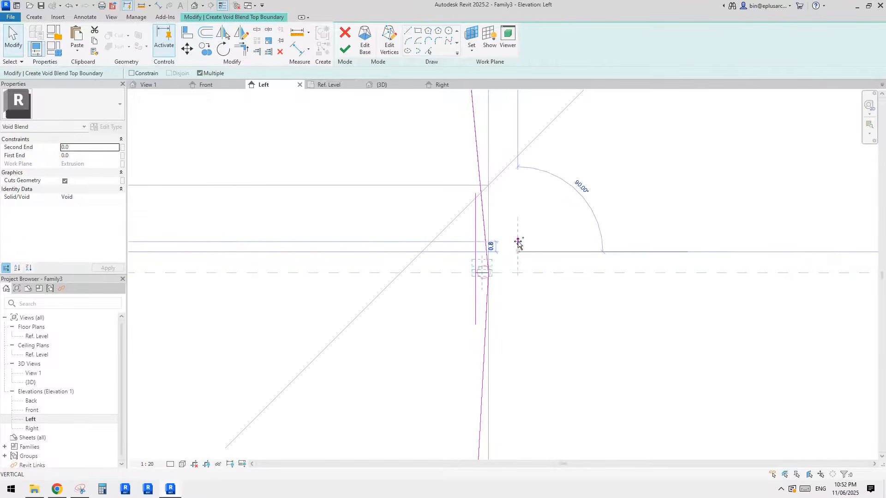
type("1")
key("Return")
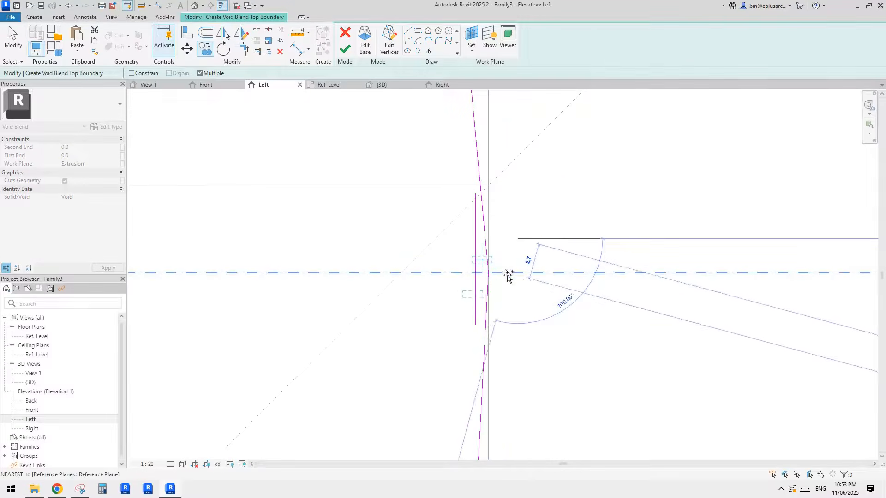
type("2")
key("Return")
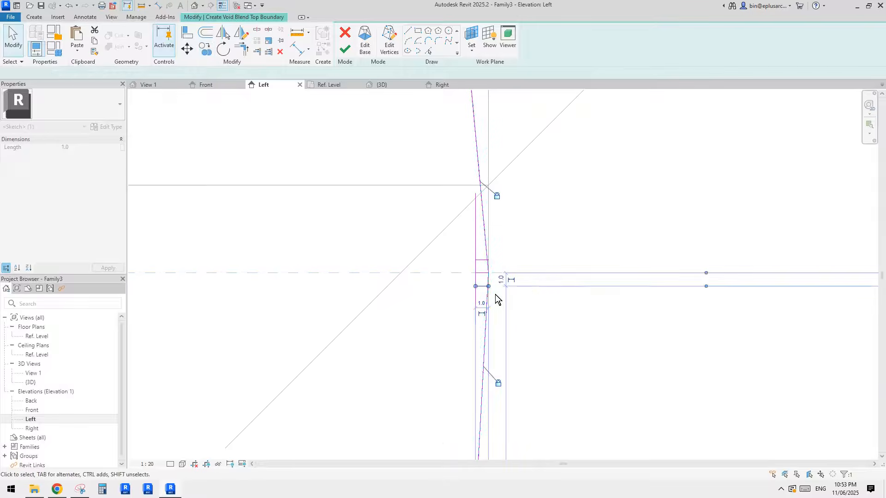
key("Escape")
Step: Trim the short vertical line and upper sloped edge to the horizontal copies, and delete the middle horizontal line
left_click(476, 282)
left_click(477, 267)
left_click(478, 261)
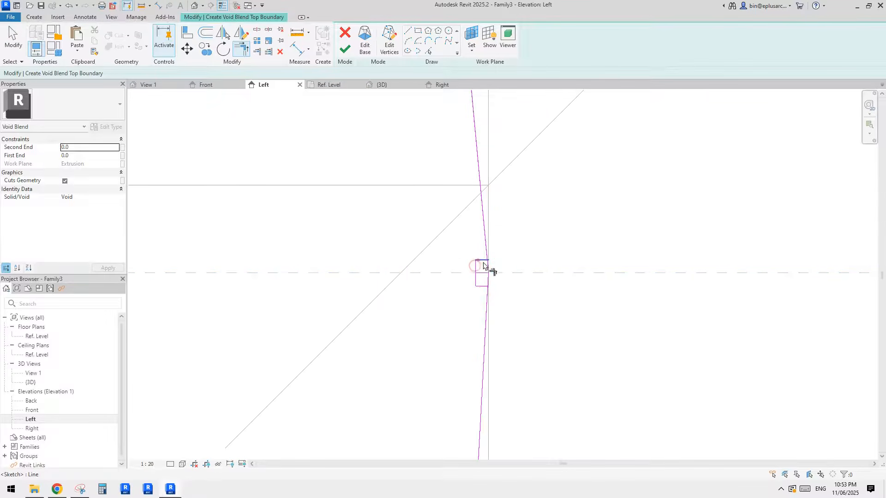
left_click(482, 261)
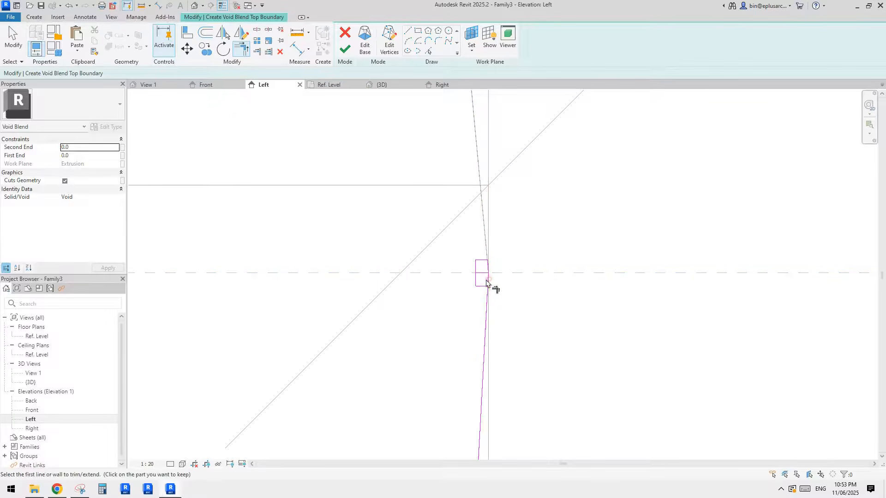
key("Escape")
left_click(486, 276)
key("Delete")
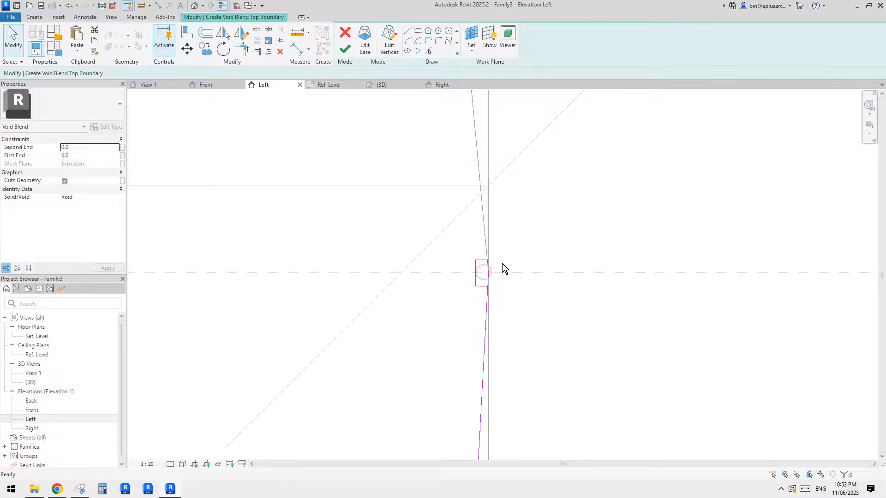
Step: Trim the lower sloped edge to the lower horizontal line to close the small profile at the bend
mouse_move(500, 264)
middle_mouse_down()
mouse_move(500, 290)
mouse_move(512, 245)
middle_mouse_up()
key("t")
key("r")
scroll(494, 276, "down", 1)
left_click(480, 278)
scroll(500, 280, "down", 10)
key("Escape")
scroll(492, 231, "up", 5)
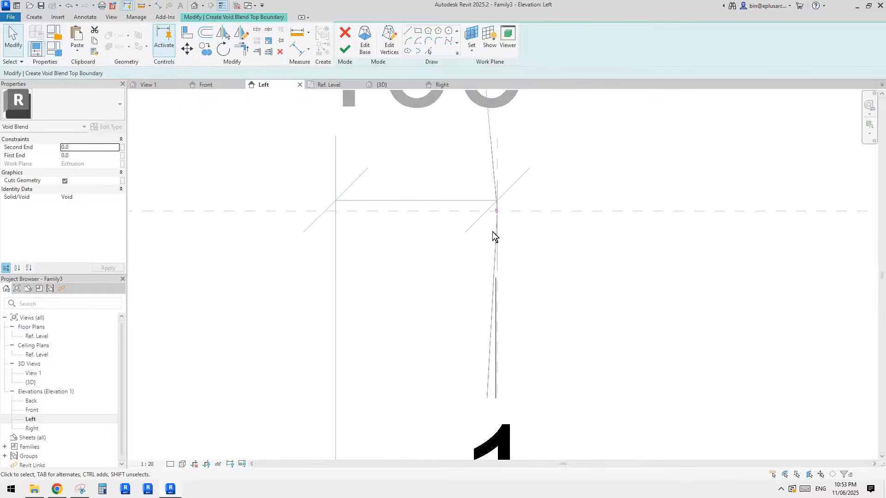
Step: Dimension the small profile's upper and lower edges to the horizontal reference plane at mid-height
scroll(484, 203, "up", 3)
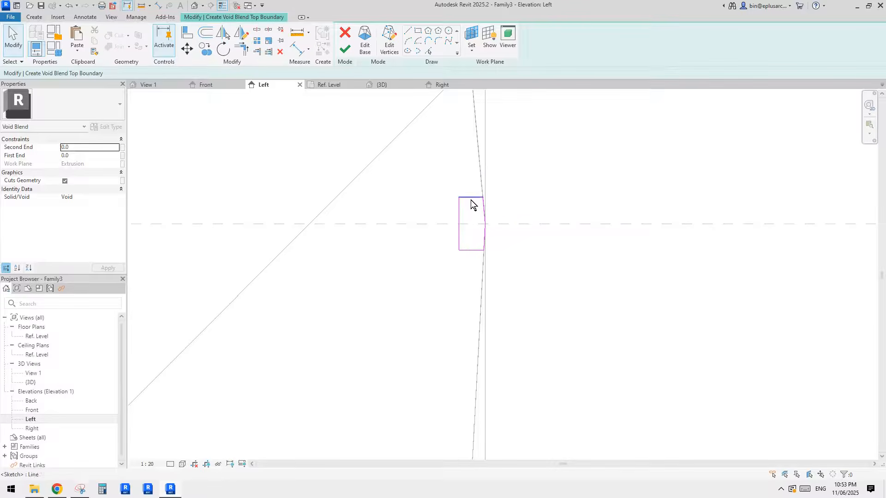
key("d")
key("i")
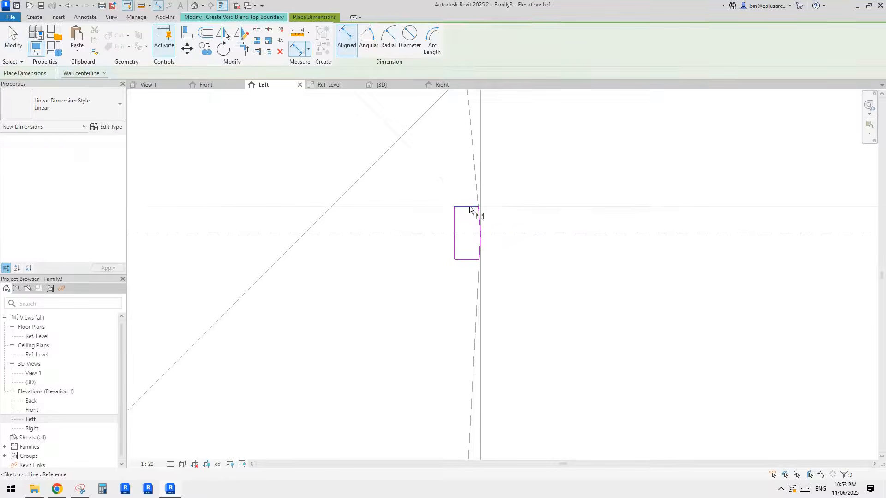
scroll(517, 237, "down", 3)
scroll(531, 237, "down", 4)
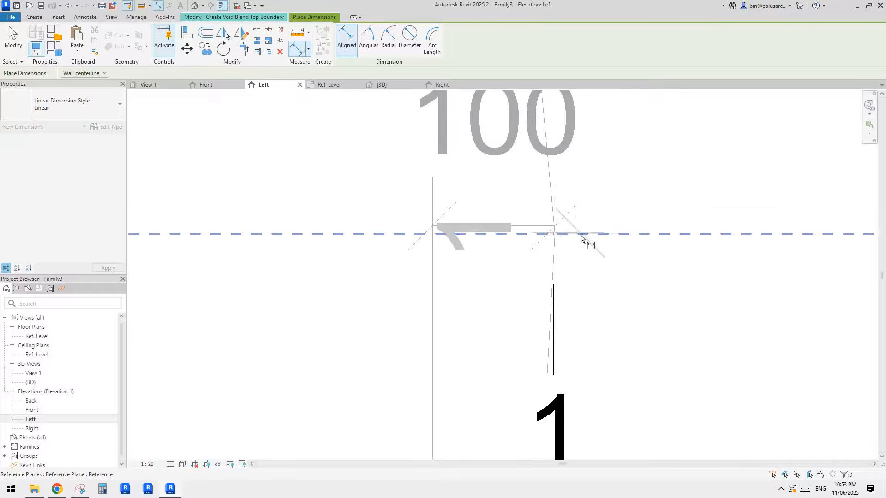
scroll(559, 237, "up", 5)
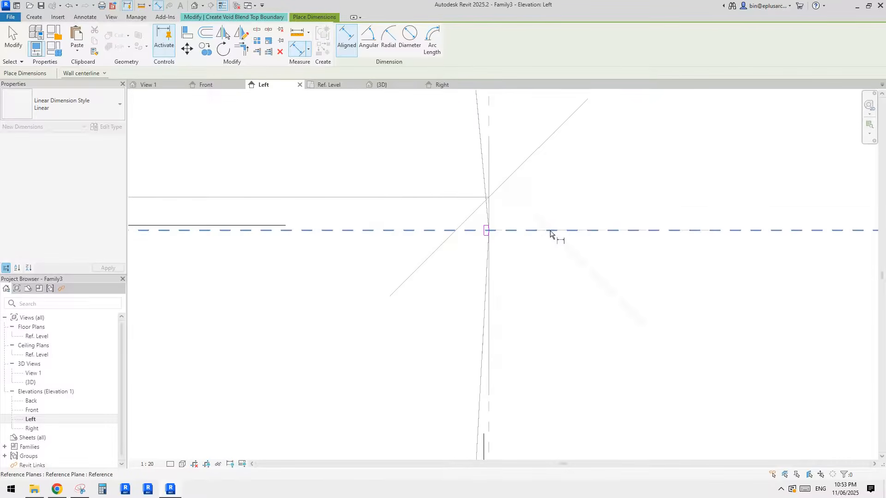
left_click(470, 239)
scroll(467, 250, "down", 10)
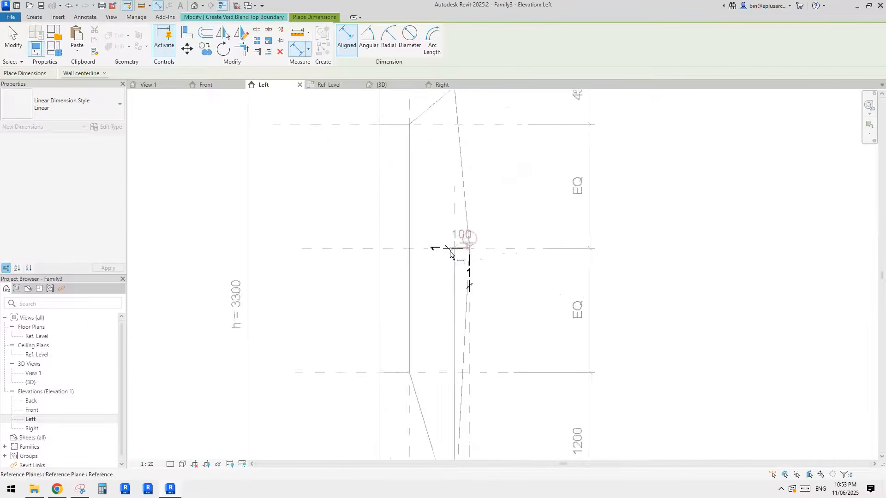
scroll(416, 256, "up", 3)
scroll(457, 254, "up", 1)
left_click(468, 275)
key("Escape")
key("Escape")
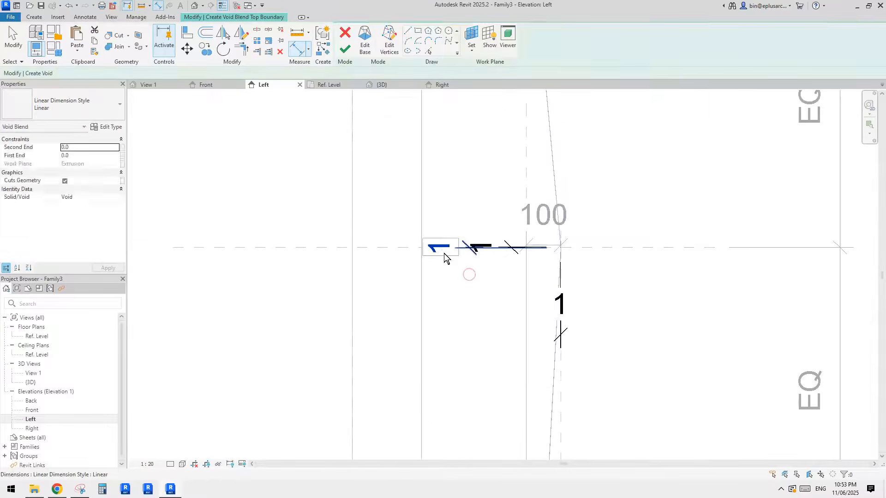
Step: Lock the 1 mm dimensions that tie the small profile to the horizontal and vertical reference planes
left_click(440, 247)
left_click(671, 248)
left_click(490, 242)
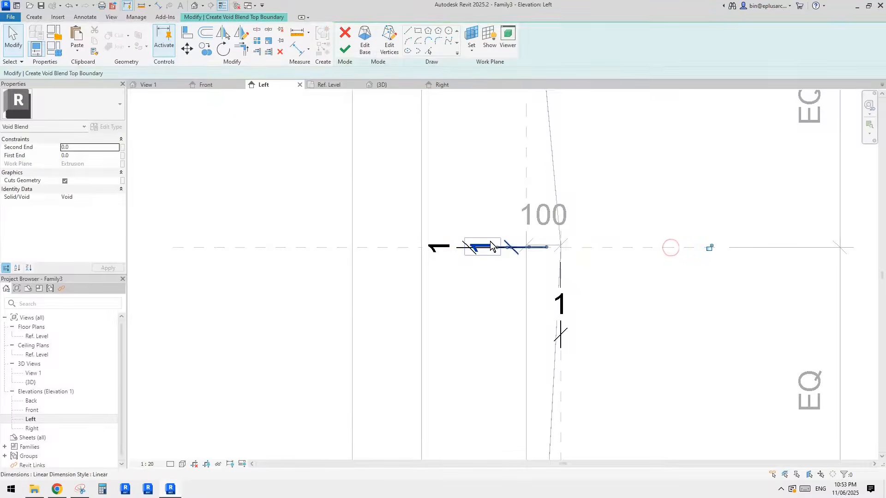
left_click(709, 248)
left_click(661, 282)
left_click(562, 306)
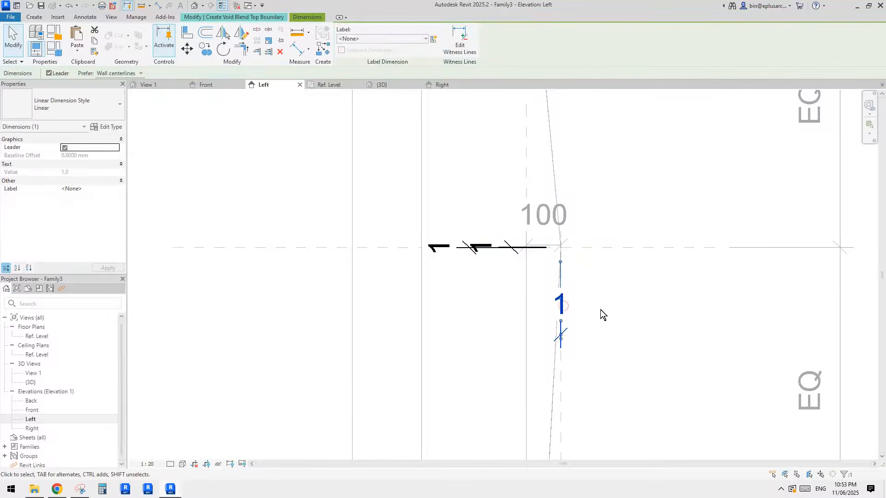
middle_click_drag(599, 339, 524, 290)
scroll(524, 290, "down", 1)
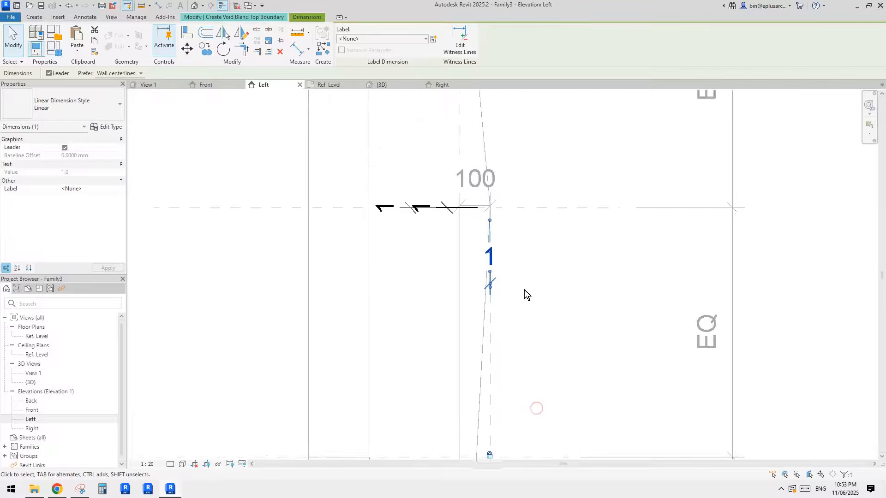
scroll(486, 211, "up", 6)
left_click(485, 211)
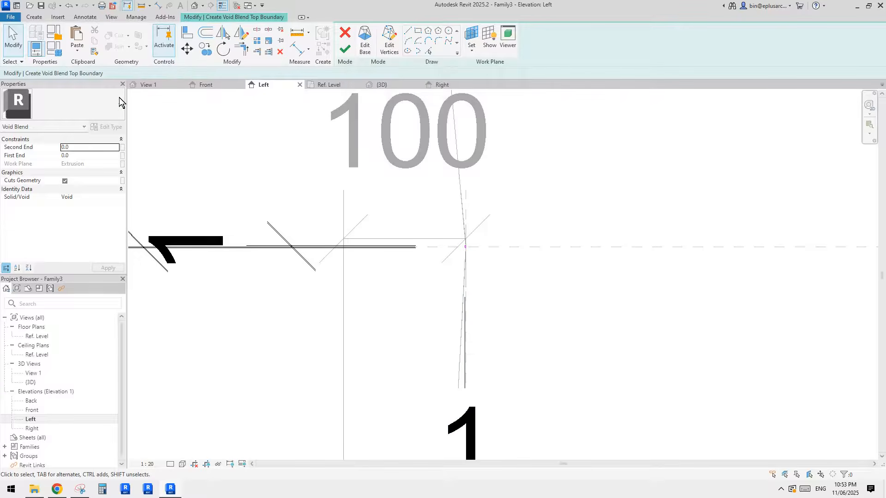
Step: Set the void blend's Second End to 30 mm and finish the blend
middle_click_drag(265, 158, 328, 167)
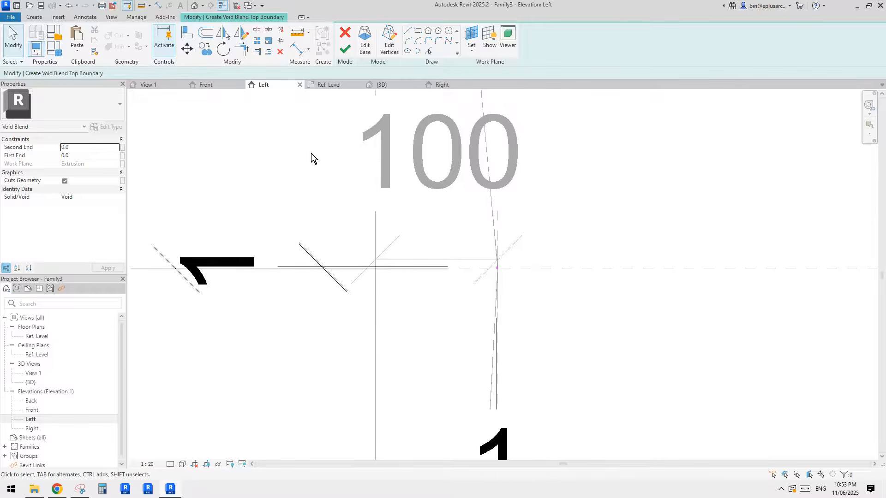
left_click(76, 148)
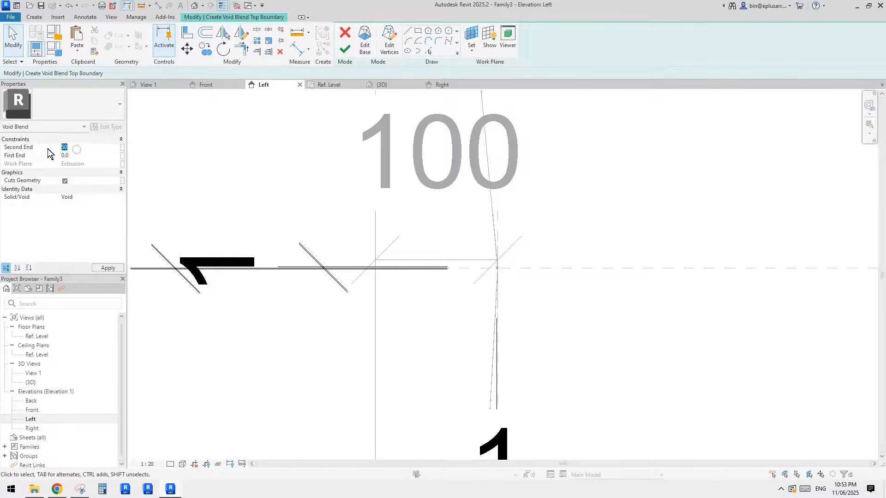
type("30")
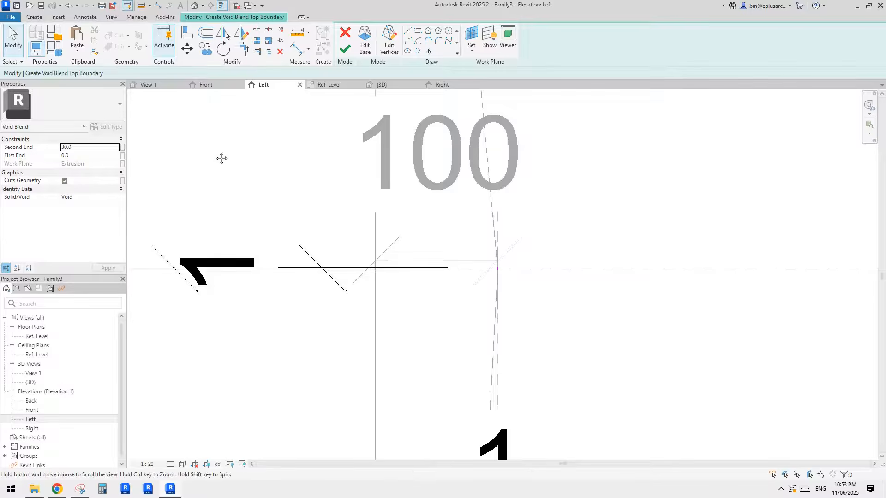
left_click(344, 51)
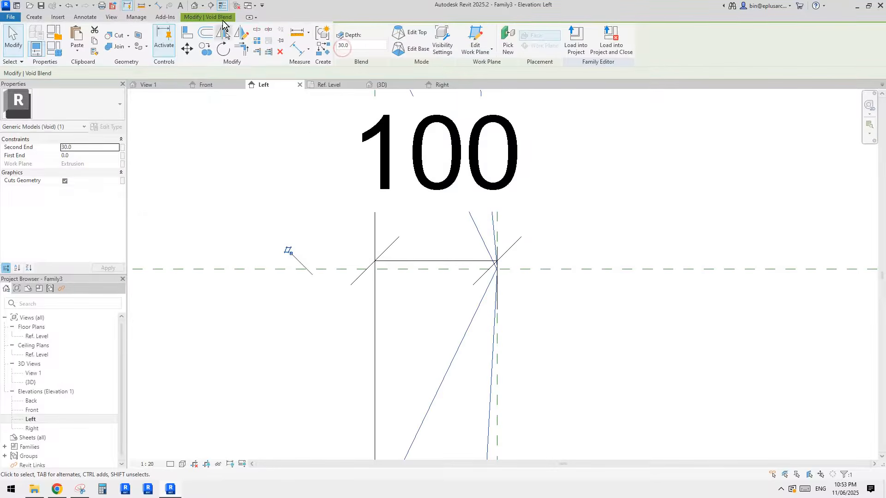
Step: Examine the void blend's cut in the frame's side panel in the default 3D view
left_click(195, 6)
scroll(418, 191, "down", 3)
scroll(446, 221, "down", 5)
middle_click_drag(395, 204, 420, 216)
scroll(506, 218, "down", 7)
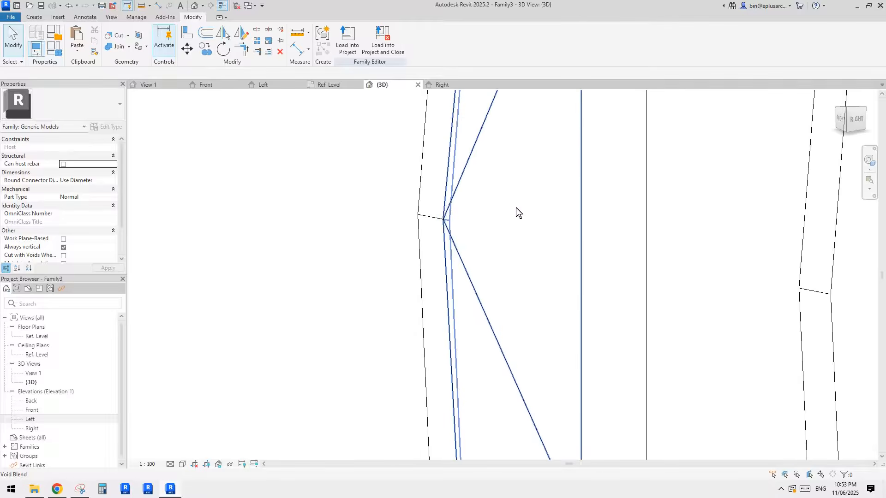
middle_click_drag(530, 210, 462, 216)
middle_click_drag(628, 228, 559, 236)
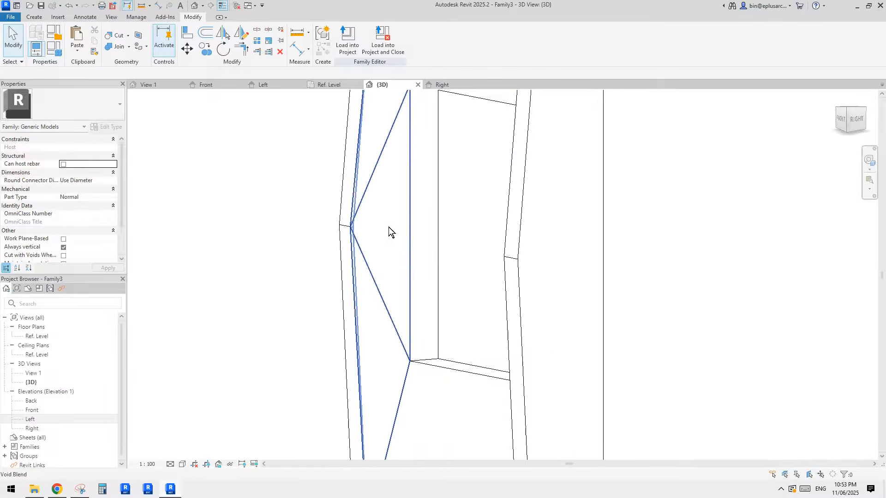
middle_click_drag(393, 236, 381, 187)
Step: Set the void blend's Second End to 50 mm and view the cut from the front
left_click(370, 172)
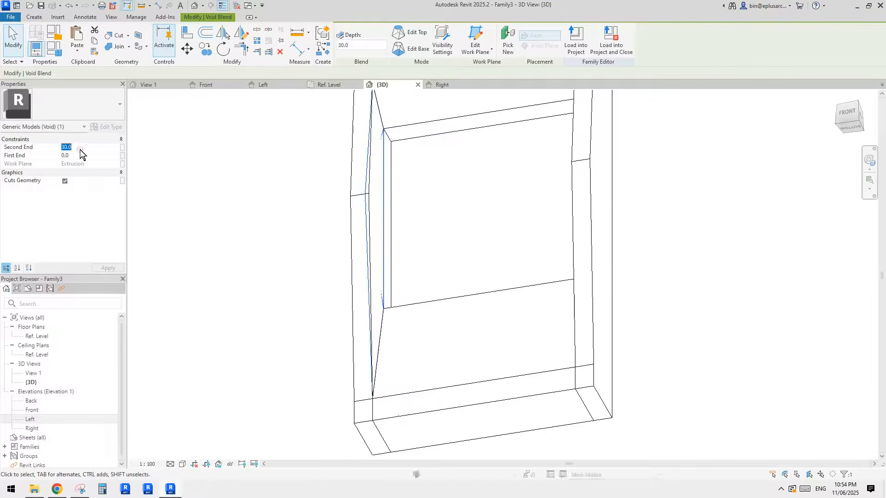
left_click(405, 180)
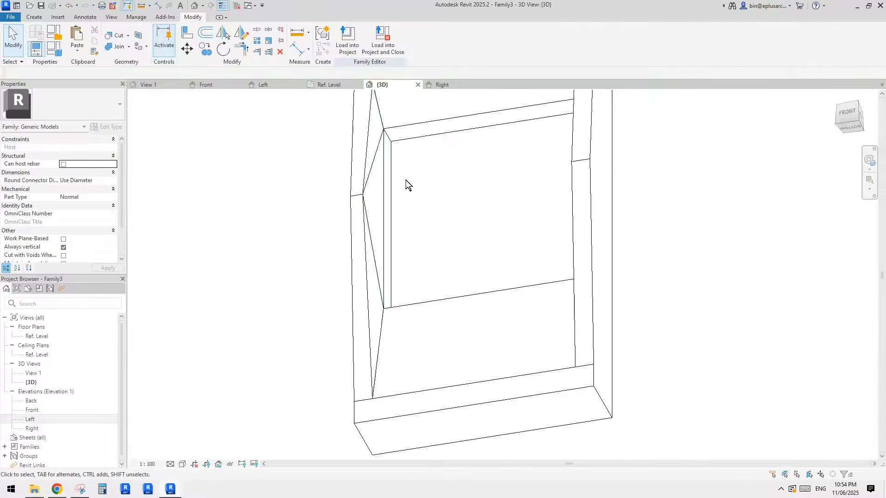
middle_click_drag(502, 257, 508, 231, "shift")
Step: Set the void blend's Second End to 30 mm and view the whole frame in 3D
left_click(389, 190)
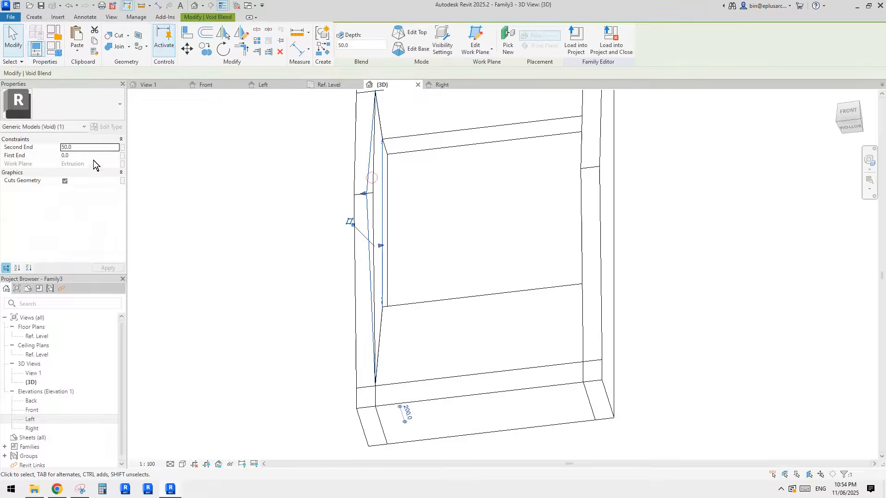
left_click(85, 147)
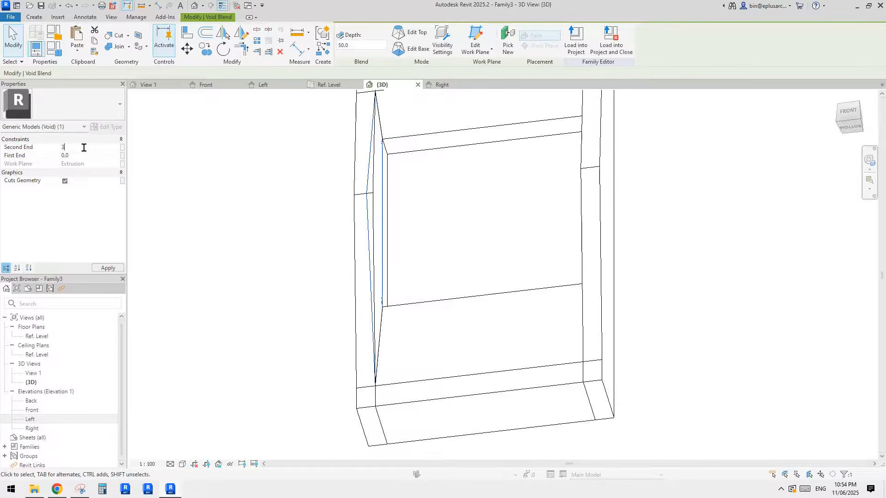
type("30")
left_click(439, 243)
middle_click_drag(438, 243, 486, 221, "shift")
scroll(408, 274, "down", 2)
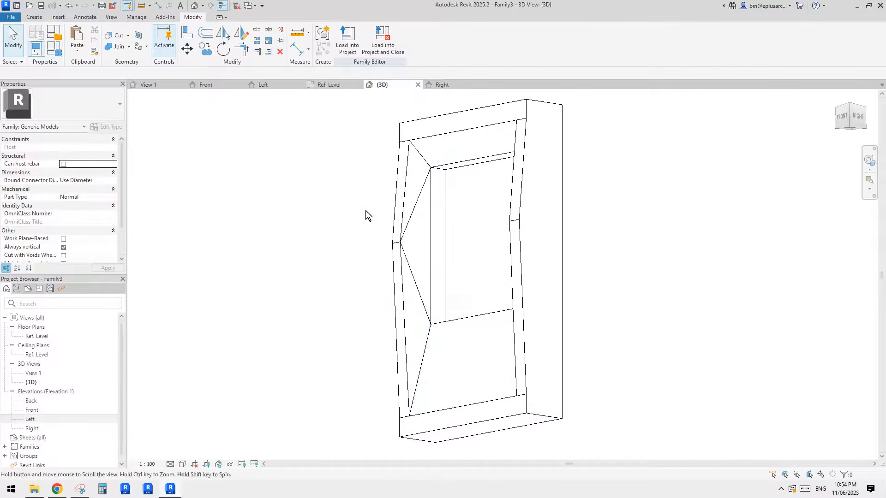
Step: Set the family's w parameter to 1500 mm and apply it to flex the frame
left_click(53, 48)
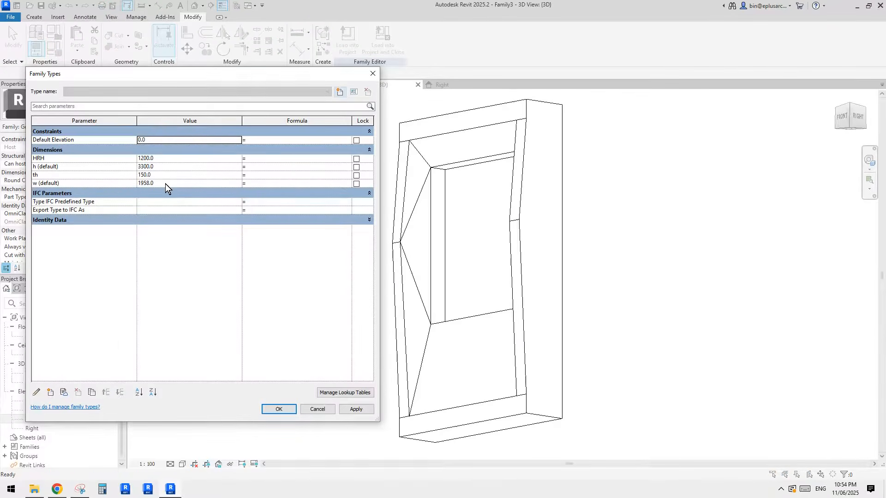
left_click(165, 184)
type("1500")
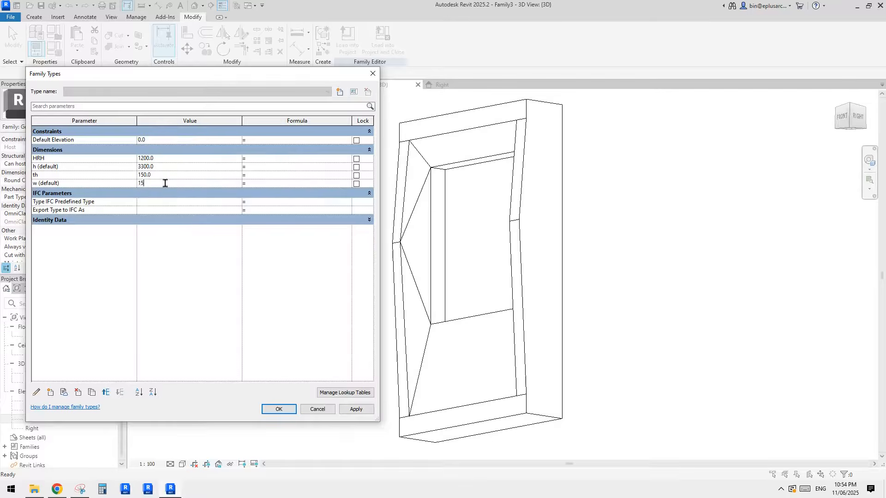
left_click(355, 409)
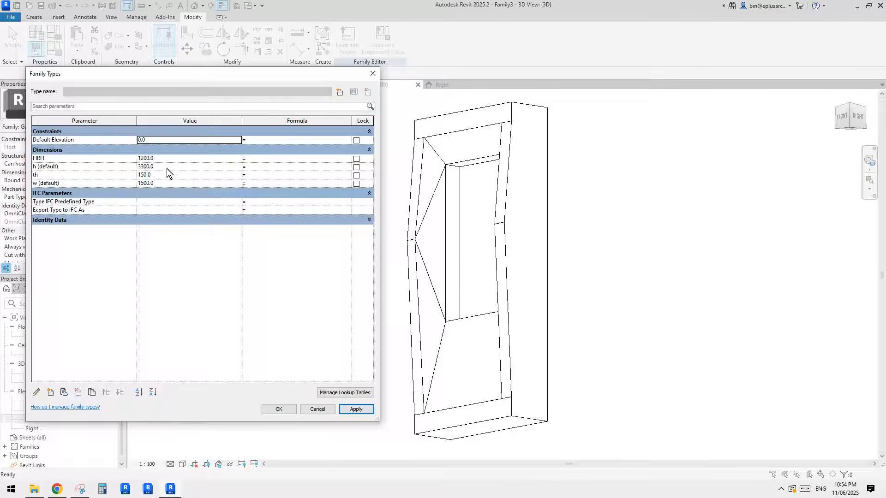
Step: Try to flex the frame with the family's h parameter set to 3000 mm
type("3000")
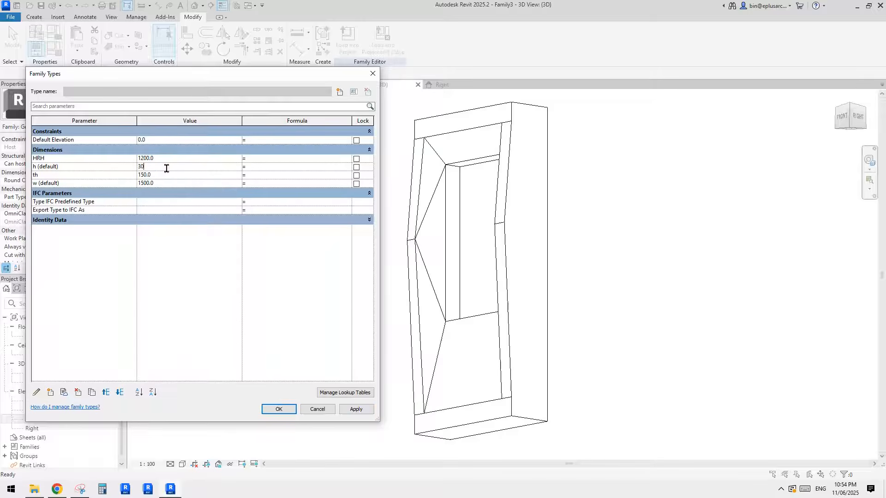
left_click(353, 409)
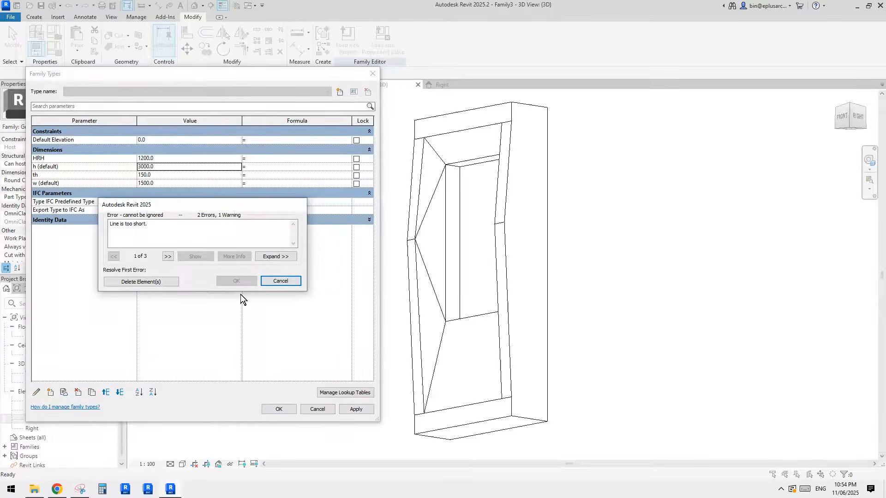
left_click(147, 282)
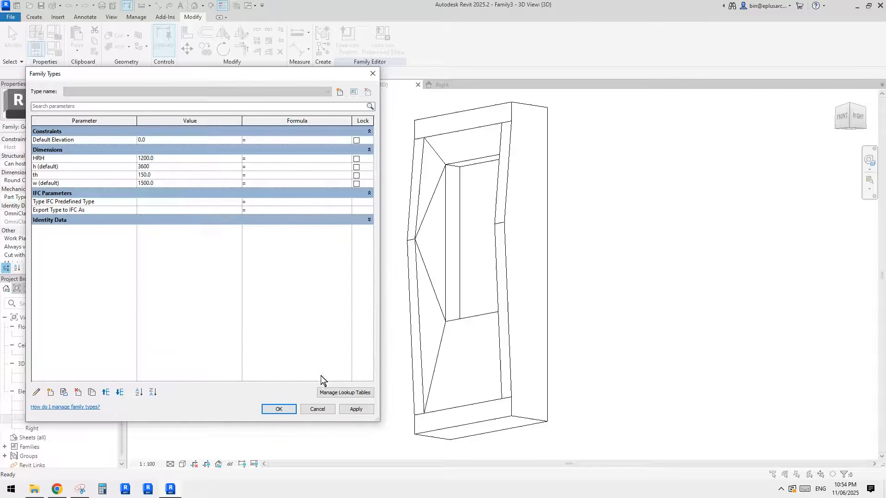
Step: Try flexing h to 3600 mm by deleting the failing sketch elements, and undo that change
left_click(358, 410)
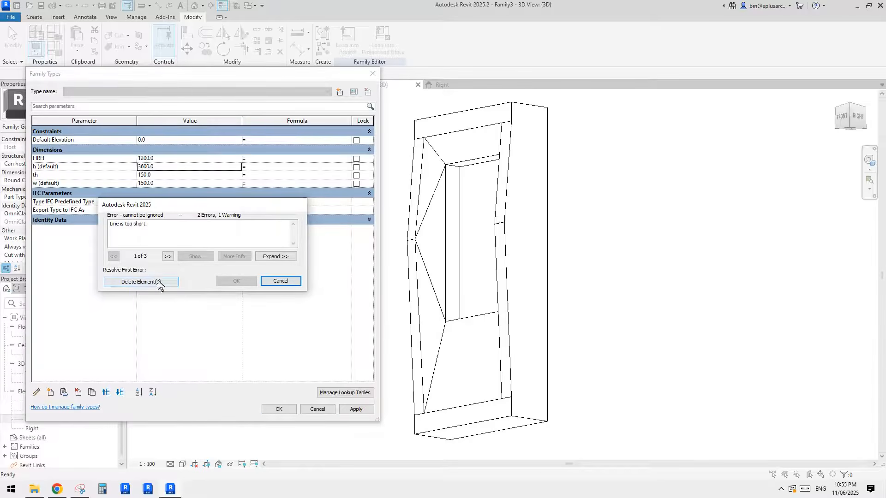
left_click(141, 282)
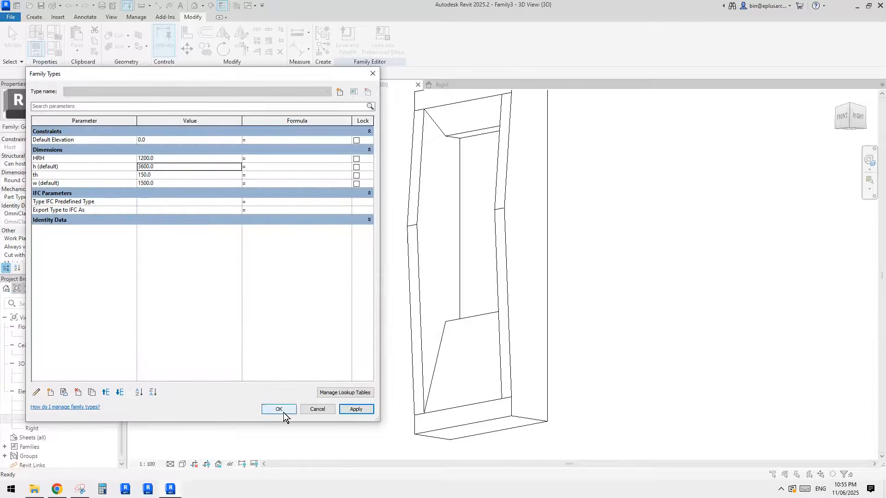
left_click(278, 410)
mouse_move(419, 236)
middle_mouse_down("shift")
mouse_move(486, 251)
mouse_move(452, 255)
mouse_move(430, 226)
mouse_move(402, 238)
middle_mouse_up("shift")
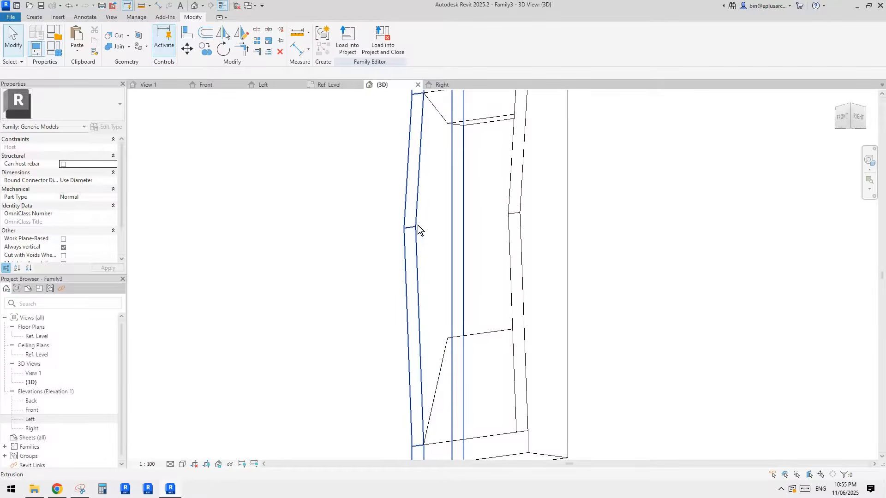
key("ctrl+z")
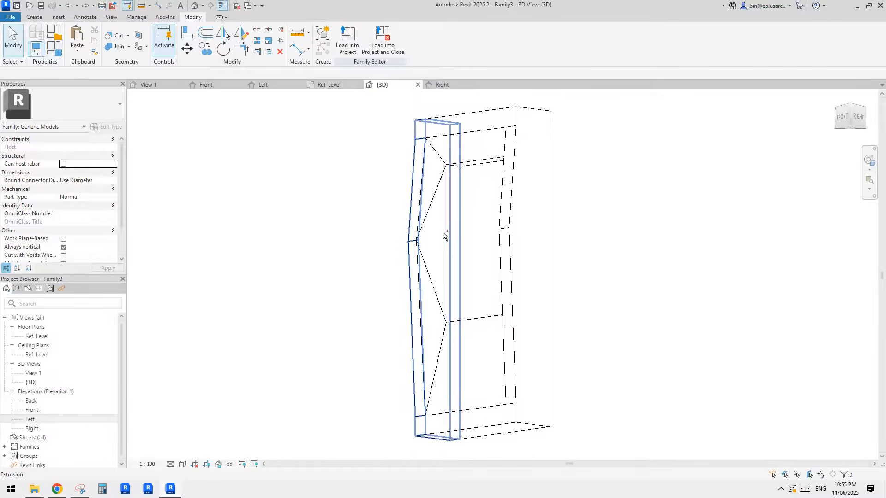
Step: Examine the void blend and its cut in the frame's side panel from several angles in the 3D view
left_click(422, 206)
middle_click_drag(459, 227, 435, 249, "shift")
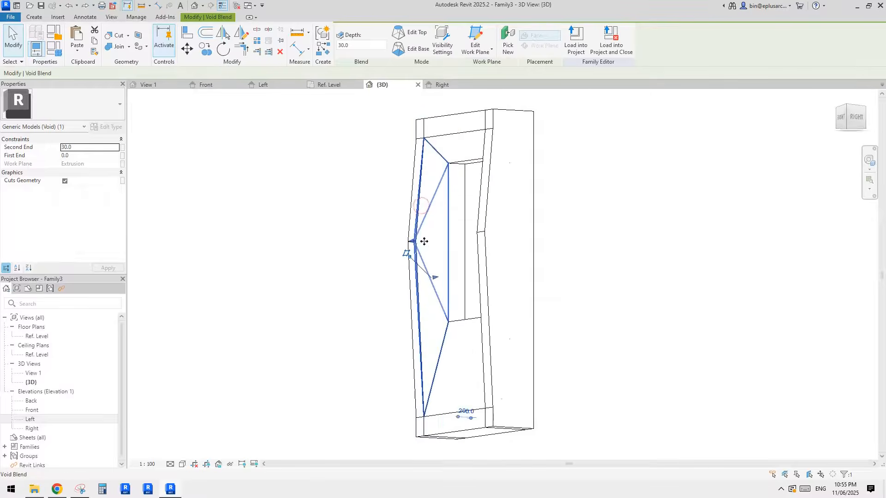
scroll(423, 242, "up", 4)
scroll(422, 247, "down", 1)
key("Escape")
left_click(419, 213)
middle_click_drag(418, 215, 401, 237, "shift")
scroll(425, 242, "up", 2)
scroll(429, 231, "down", 1)
key("Escape")
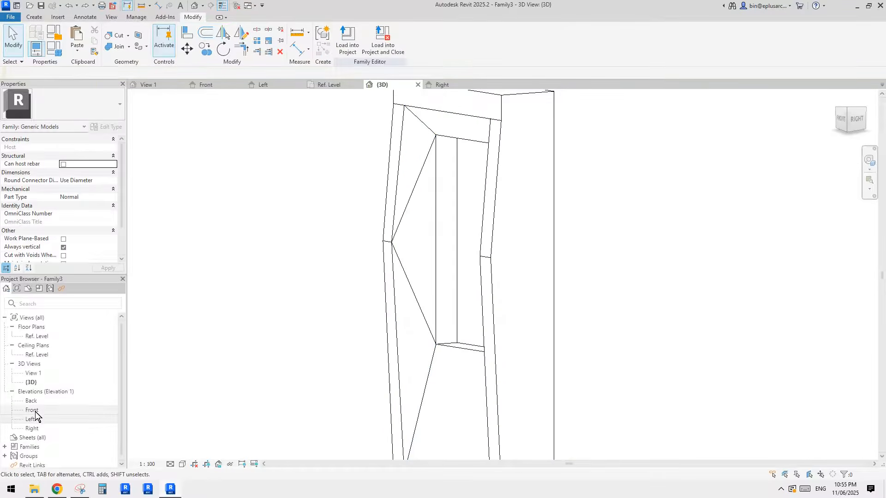
Step: Raise the frame's top reference plane in the Left elevation until h is about 3400 mm, cancelling any failing move
double_click(31, 419)
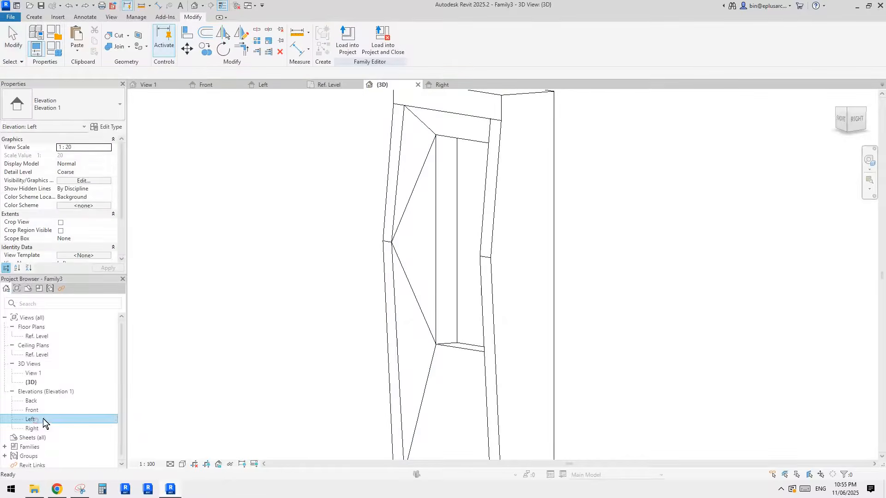
scroll(413, 287, "down", 5)
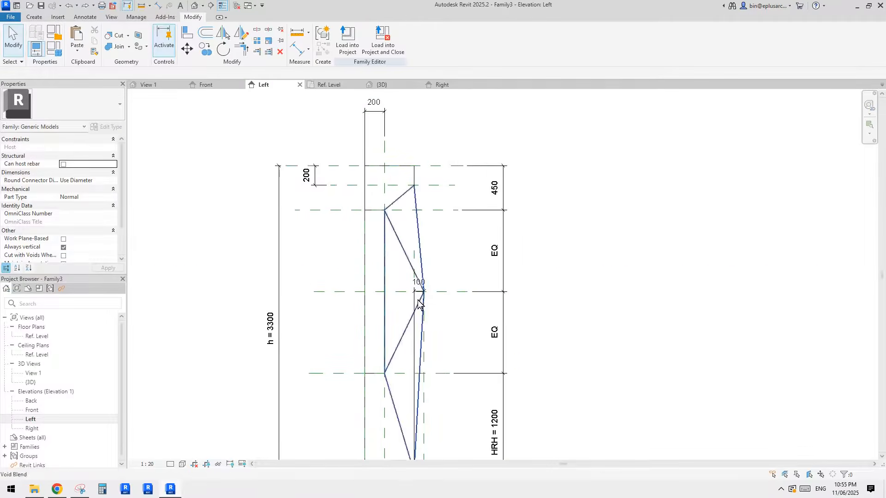
left_click(439, 167)
left_click_drag(438, 166, 443, 143)
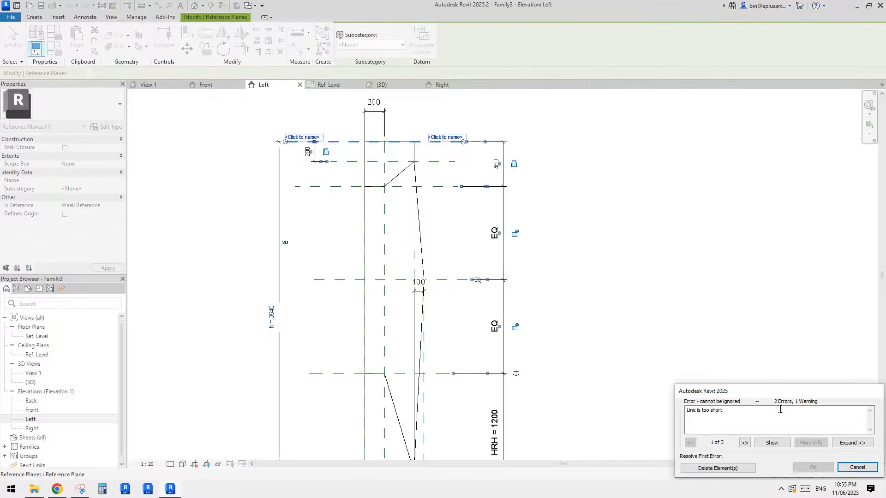
left_click(855, 467)
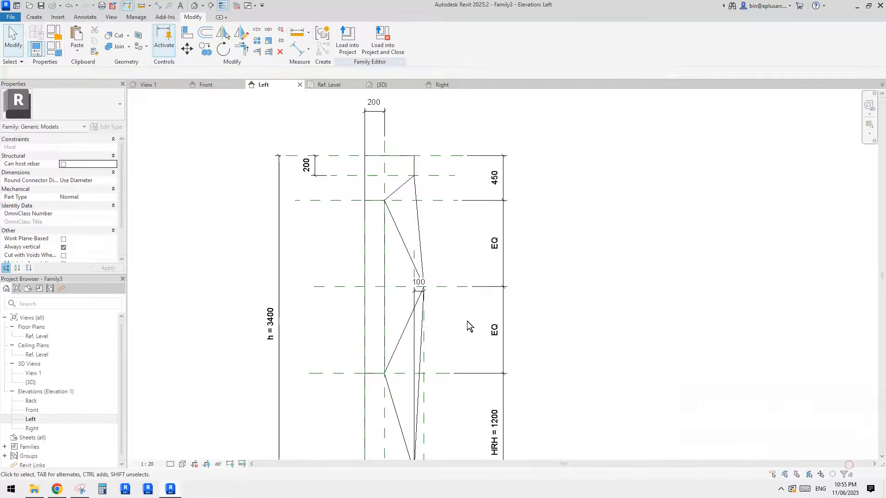
Step: Move the 100 mm dimension upward, clear of the side panel's projecting vertex in the Left elevation
scroll(434, 277, "up", 10)
scroll(443, 253, "down", 5)
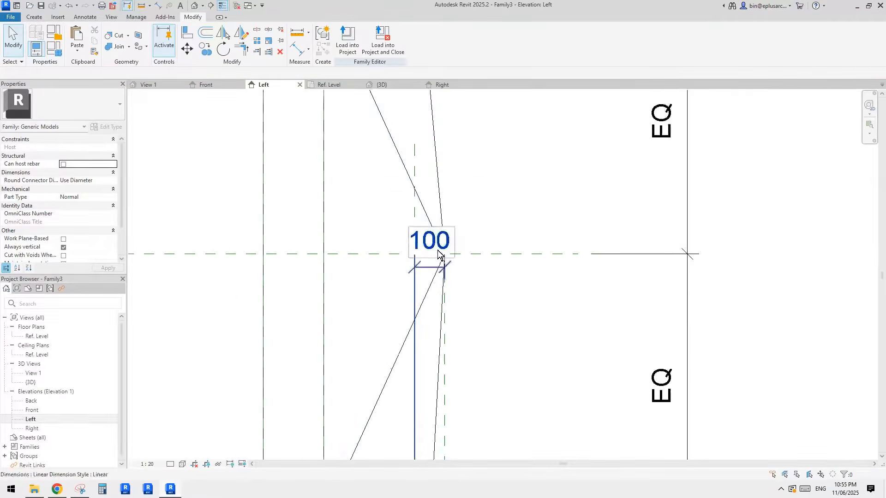
scroll(436, 257, "up", 3)
left_click_drag(442, 250, 444, 120)
Step: Select the void blend and examine its tip where it meets the reference planes at the projecting vertex
scroll(435, 237, "up", 1)
left_click(436, 237)
left_click(433, 207)
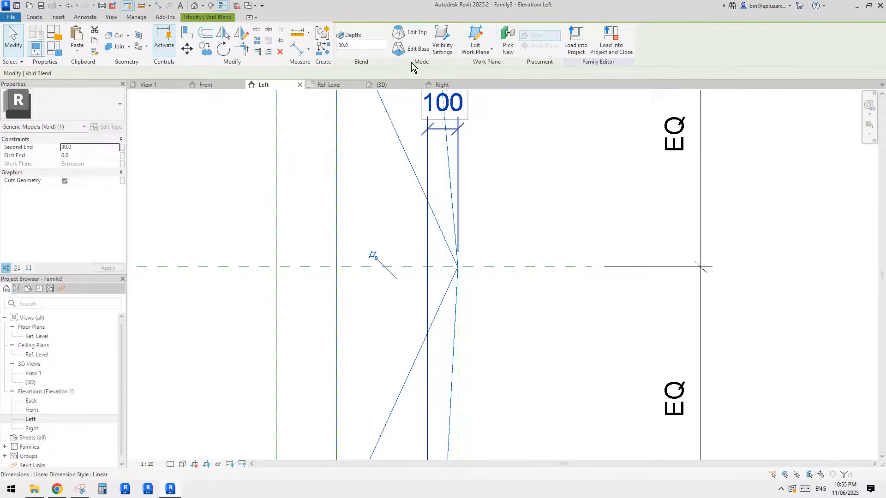
scroll(461, 274, "up", 1)
scroll(460, 274, "up", 5)
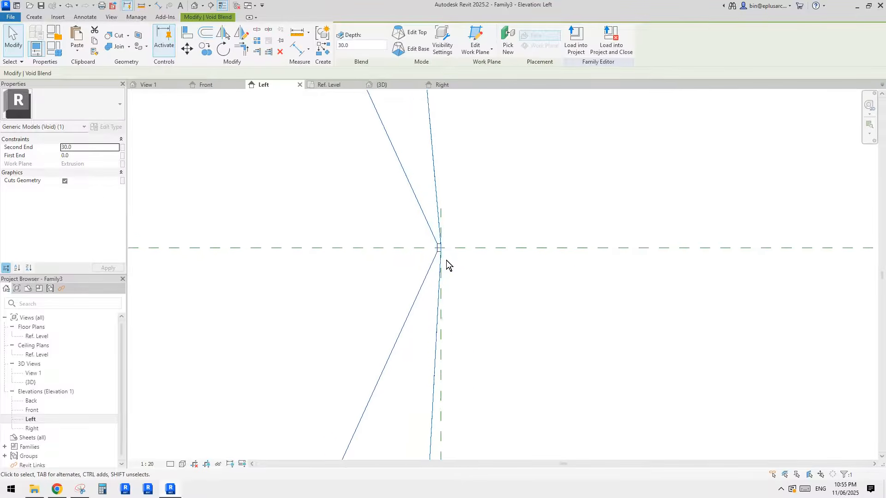
scroll(439, 229, "up", 5)
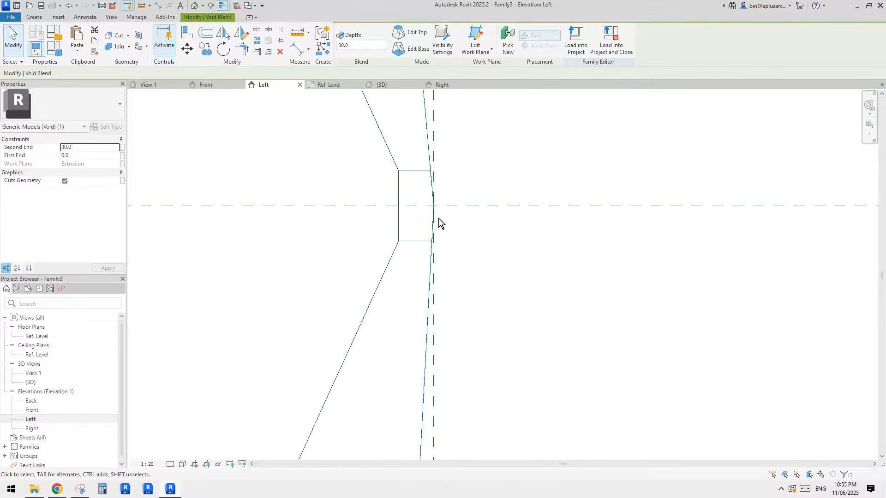
scroll(441, 234, "down", 10)
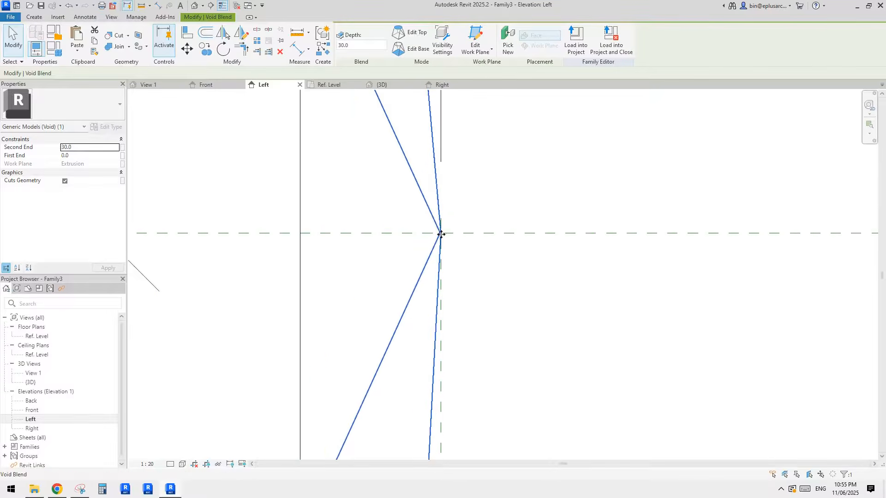
middle_click_drag(443, 239, 451, 281)
scroll(449, 293, "down", 2)
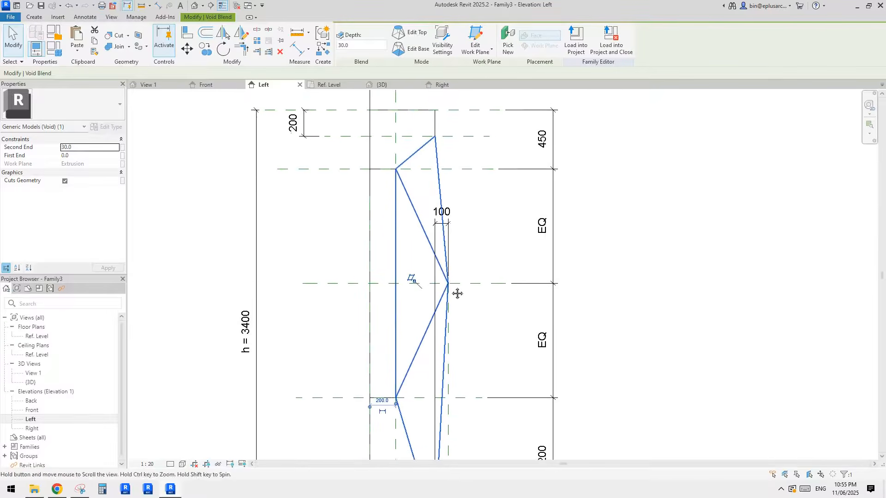
Step: Select the void blend in the default 3D view and open its base boundary sketch for editing
left_click(202, 4)
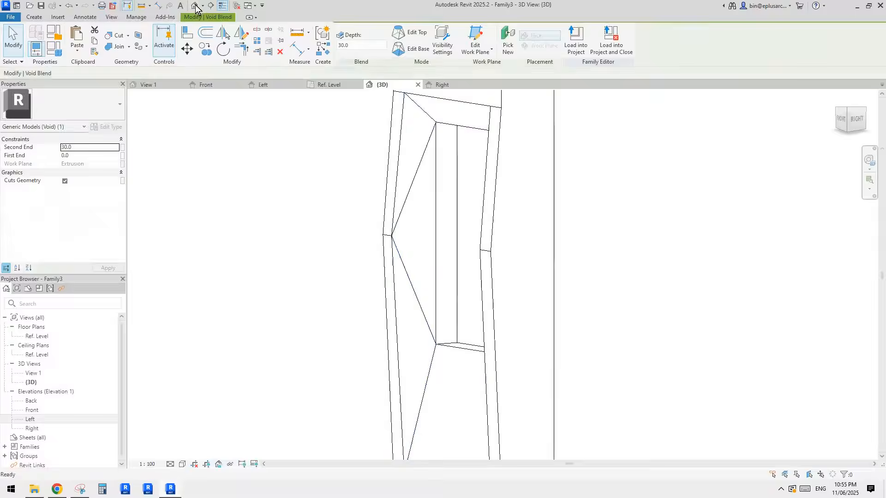
middle_click_drag(400, 193, 414, 240, "shift")
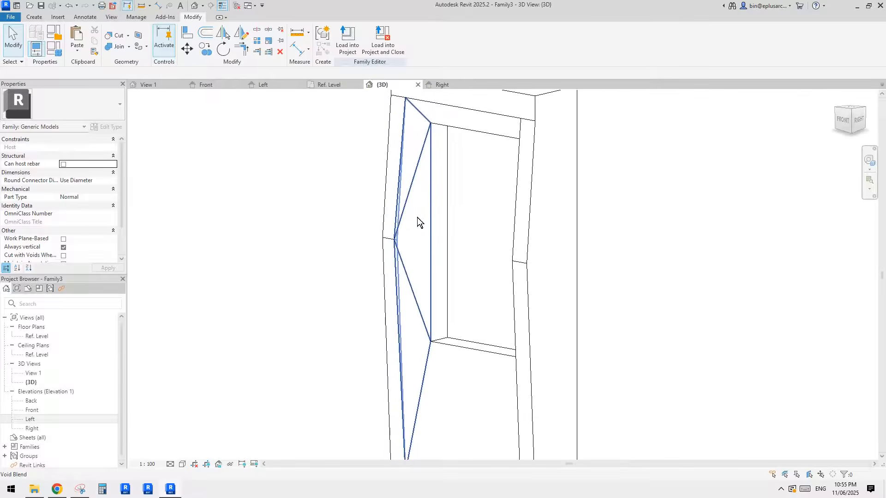
left_click(401, 215)
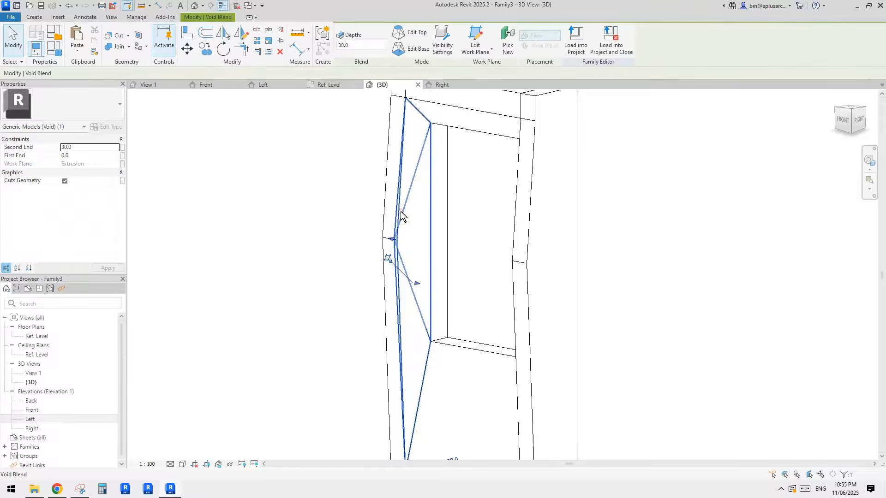
scroll(423, 226, "down", 5)
mouse_move(422, 240)
middle_mouse_down("shift")
mouse_move(435, 226)
mouse_move(407, 225)
mouse_move(414, 244)
middle_mouse_up("shift")
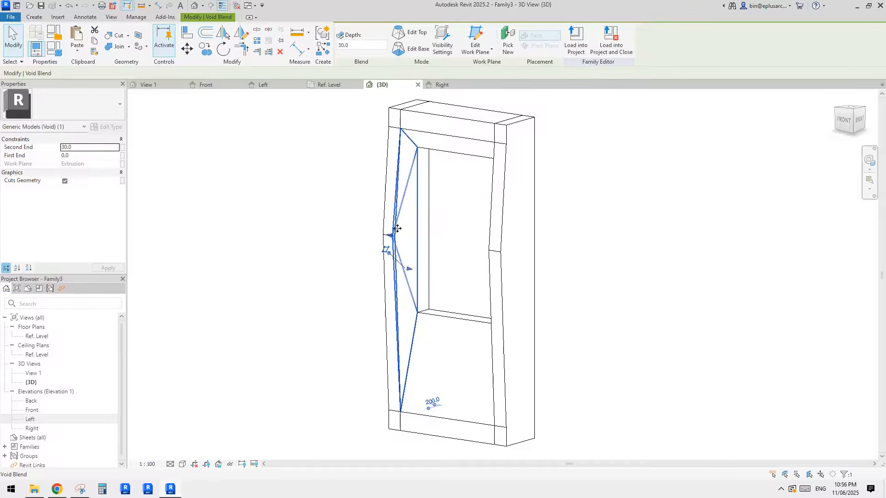
left_click(408, 34)
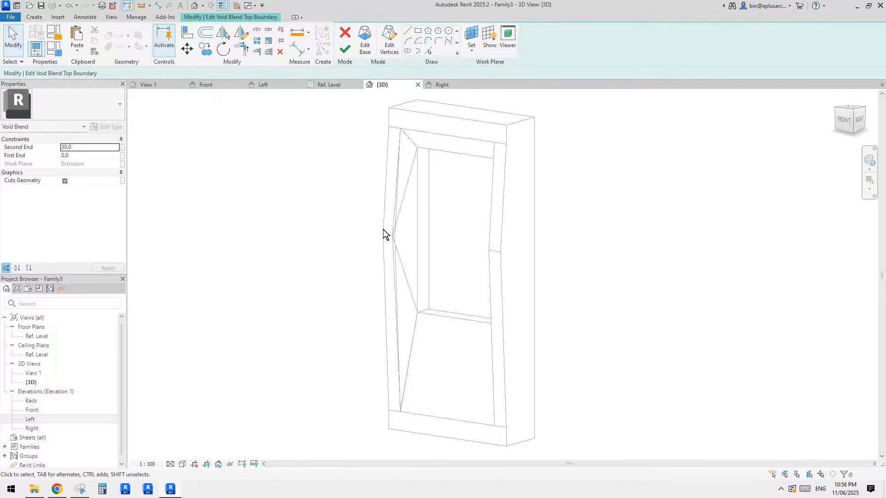
middle_click_drag(437, 201, 447, 219, "shift")
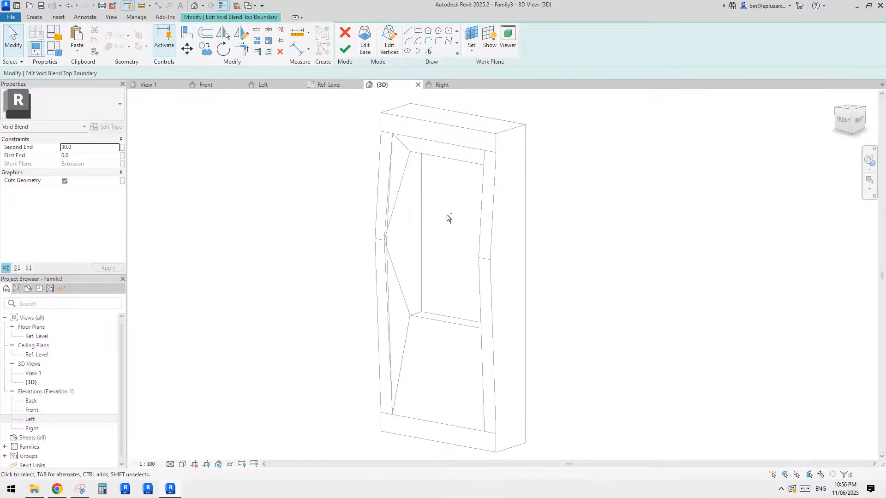
left_click(368, 46)
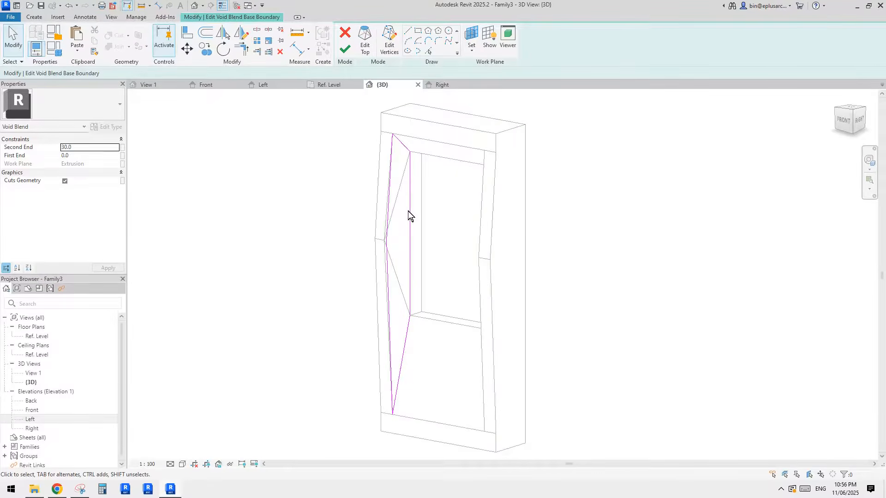
Step: In the Left elevation, unlock the alignment constraints on the two lower slanted lines of the void blend's base sketch
double_click(31, 420)
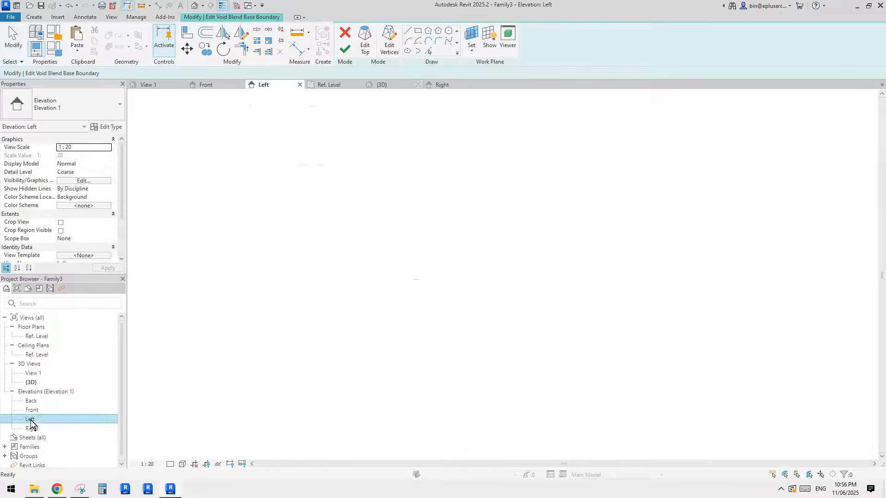
left_click(427, 163)
scroll(441, 138, "down", 3)
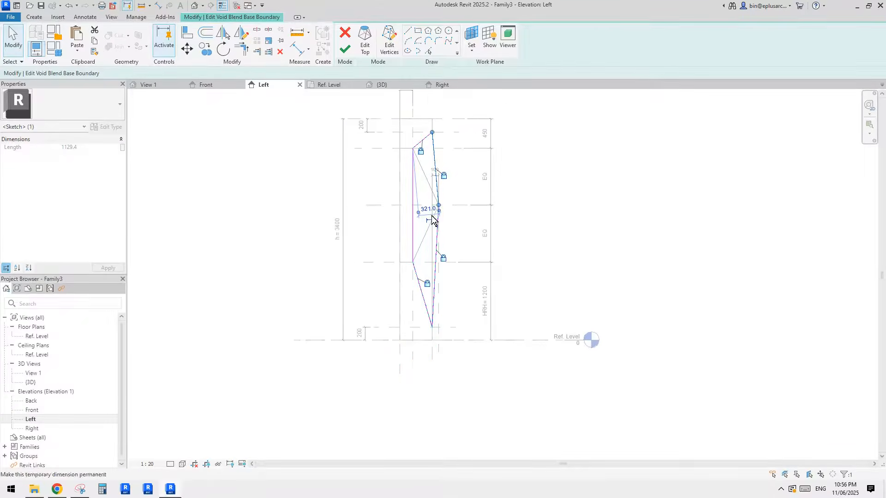
scroll(449, 202, "up", 2)
middle_click_drag(449, 201, 448, 210)
left_click(418, 232)
left_click(430, 289)
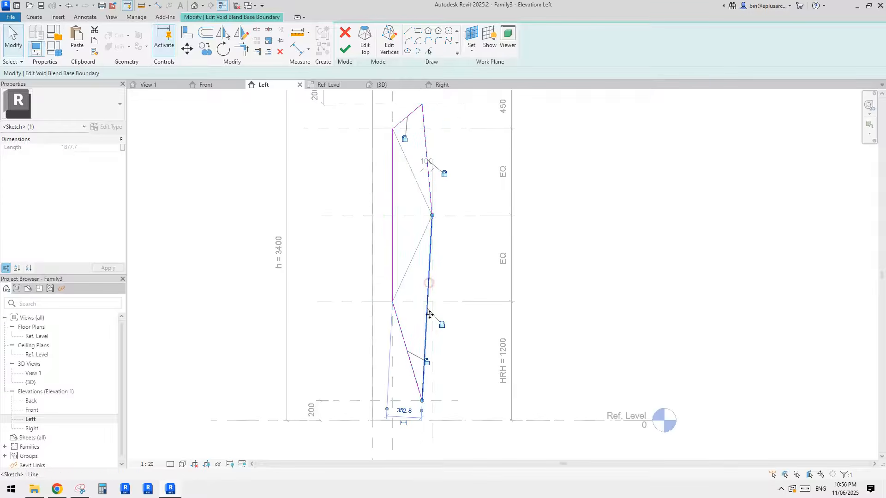
left_click(408, 351)
left_click(427, 364)
middle_click_drag(427, 364, 429, 373)
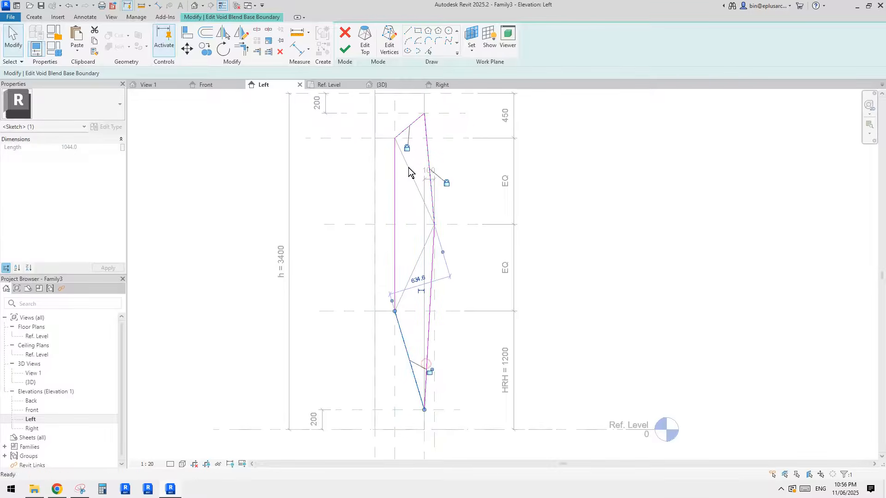
Step: Unlock the constraints on the base sketch's two upper slanted lines and check its vertical line for locks
left_click(410, 146)
left_click(409, 126)
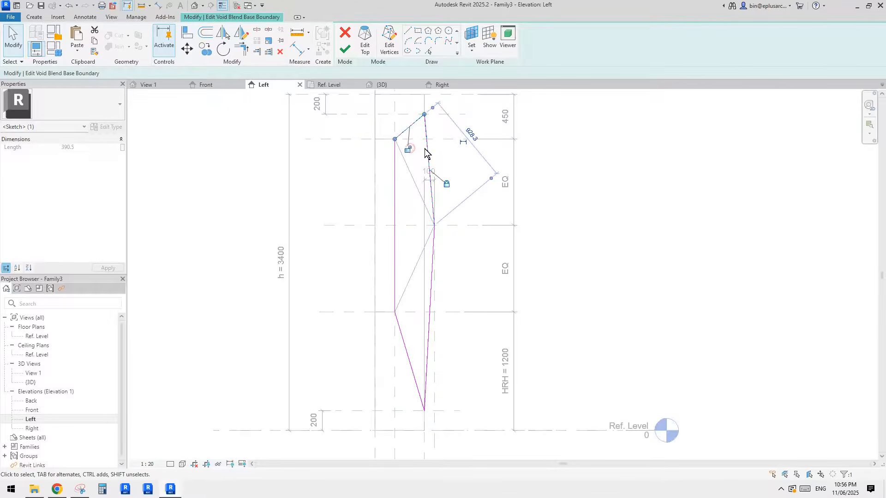
left_click(427, 148)
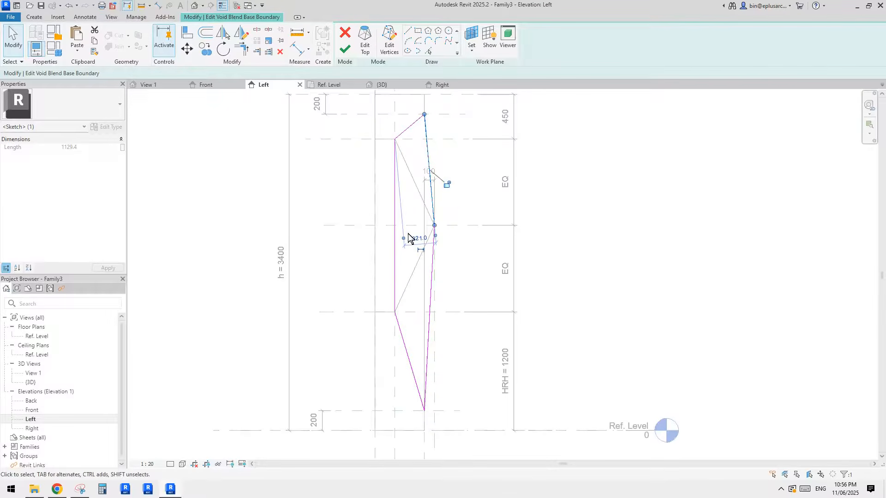
left_click(408, 234)
left_click(395, 218)
left_click(437, 189)
middle_click_drag(420, 179, 420, 192)
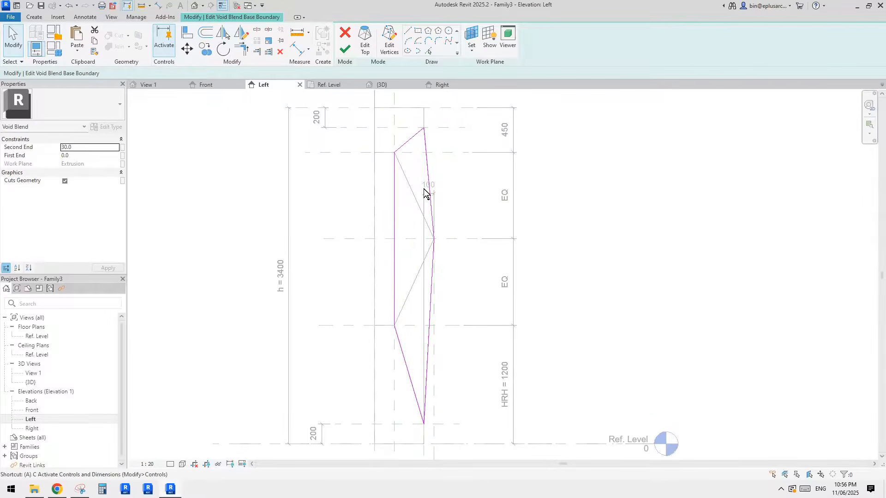
key("a")
key("l")
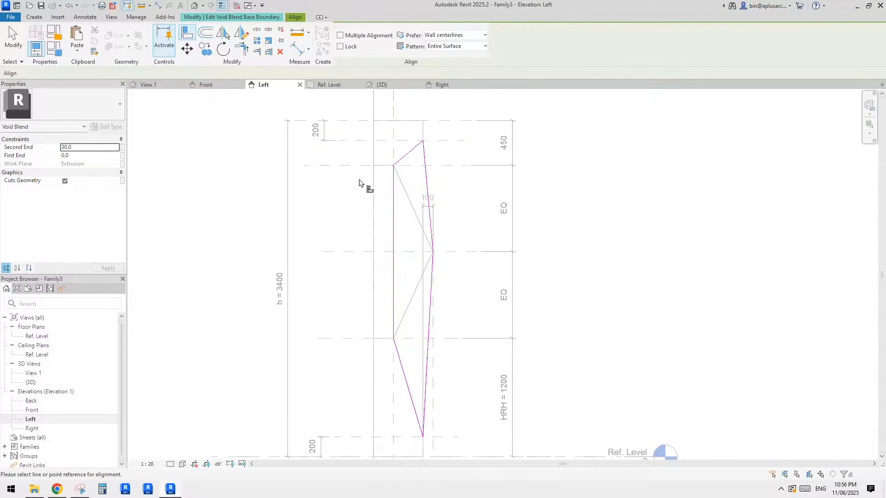
scroll(402, 174, "up", 2)
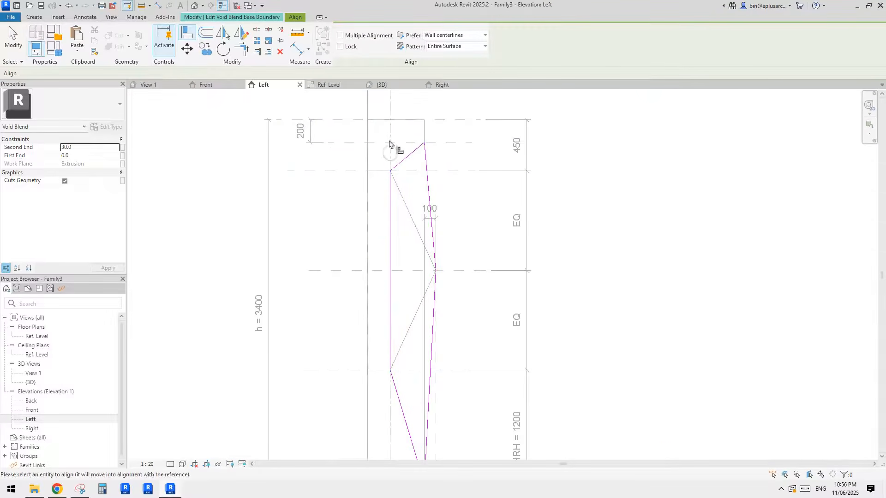
middle_click_drag(410, 201, 411, 214)
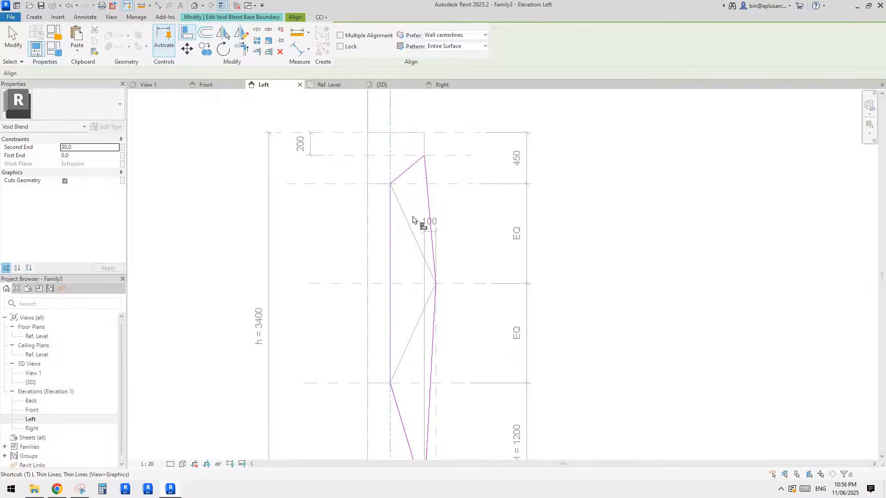
middle_click_drag(414, 220, 409, 208)
key("Escape")
Step: Align the base sketch's vertical line to the vertical reference plane along it and lock the alignment
key("a")
key("l")
middle_click_drag(393, 154, 391, 158)
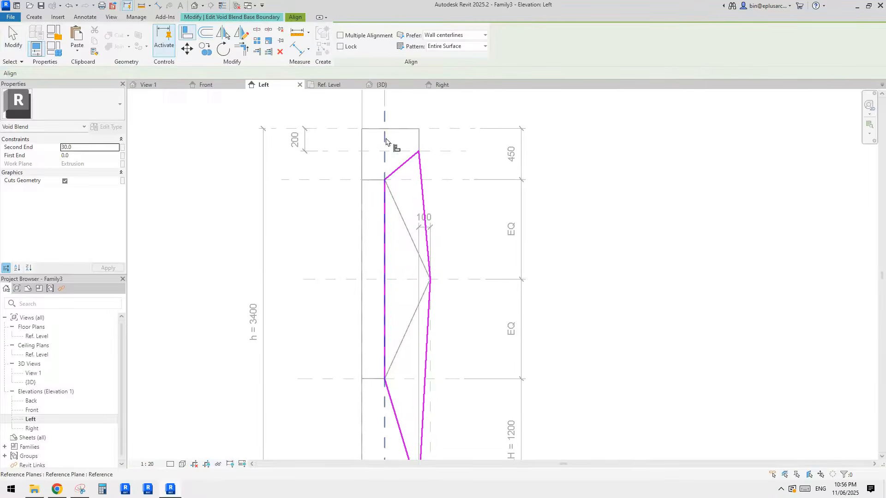
left_click(390, 204)
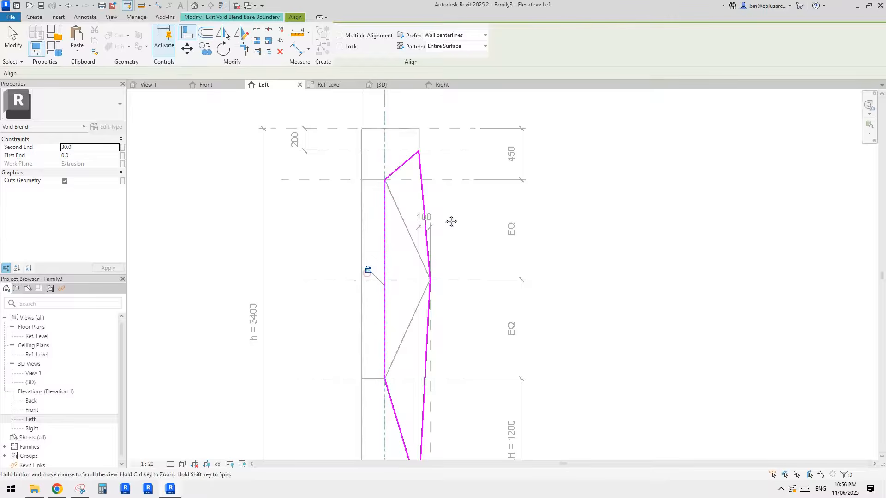
middle_click_drag(451, 222, 451, 224)
Step: Align and lock the vertical line's upper endpoint to its horizontal reference plane and the topmost vertex to its horizontal and vertical planes
left_click(441, 183)
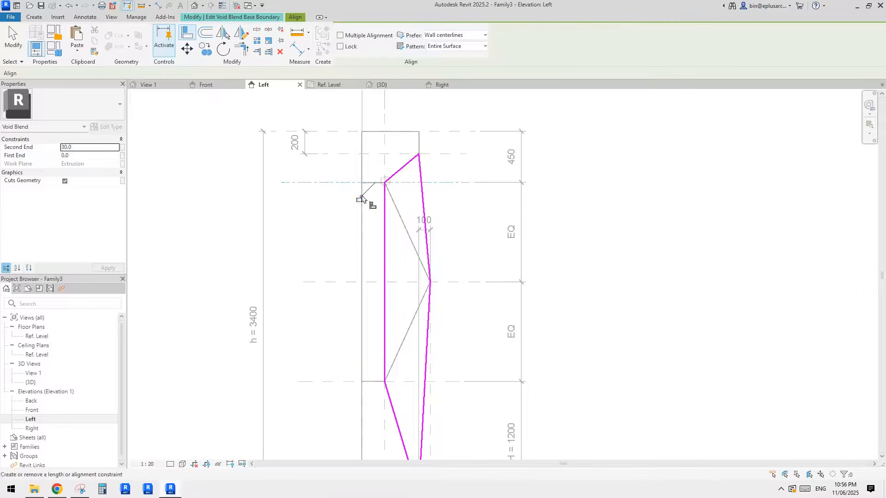
left_click(421, 156)
left_click(420, 155)
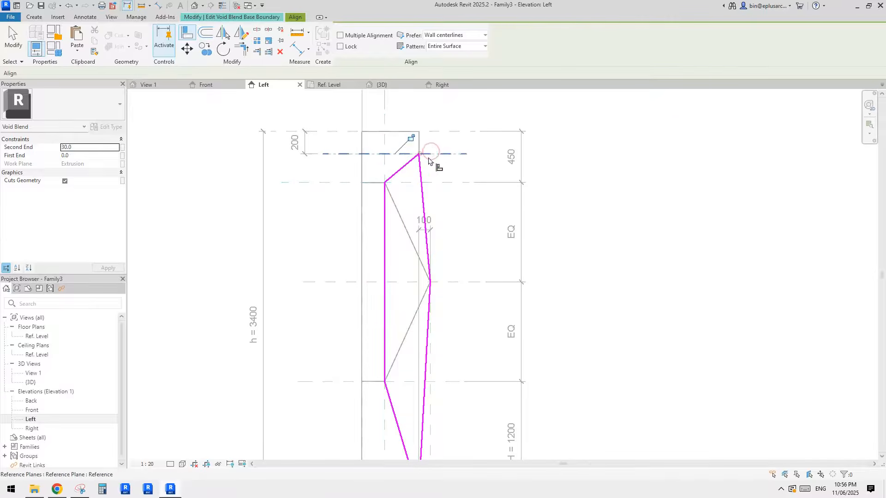
left_click(409, 139)
scroll(410, 153, "down", 1)
middle_click_drag(400, 177, 409, 138)
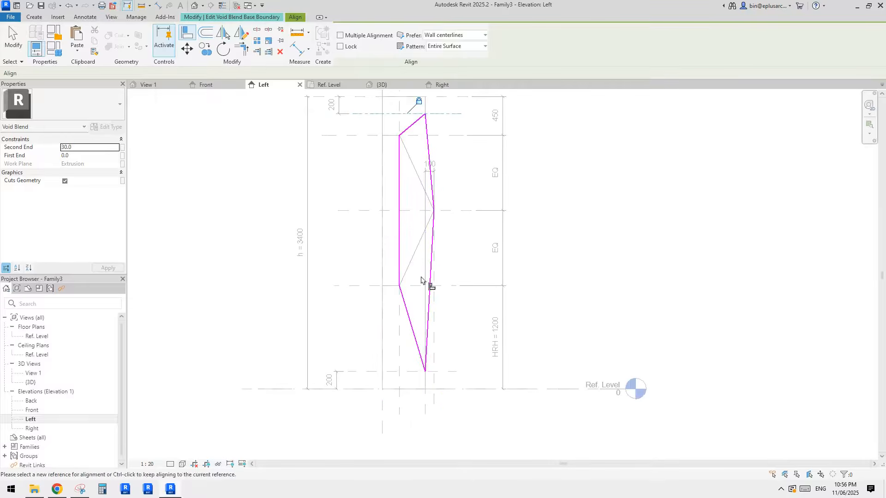
left_click(427, 411)
middle_click_drag(477, 245, 481, 273)
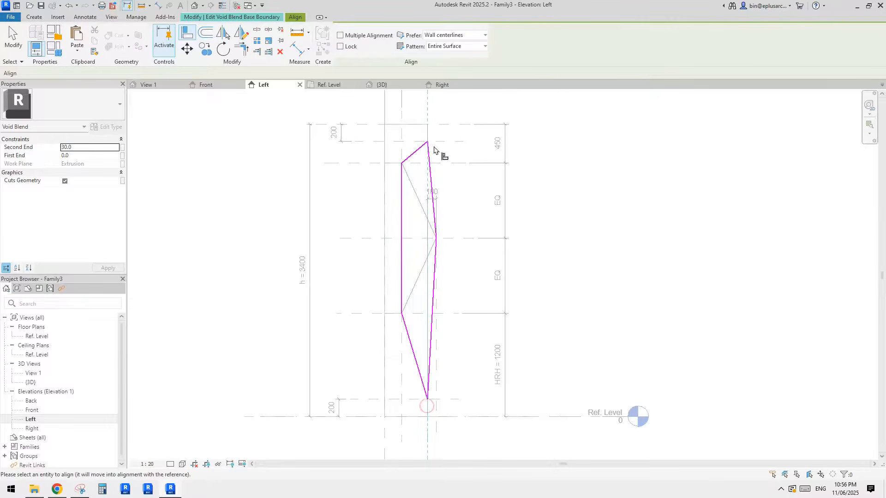
left_click(428, 143)
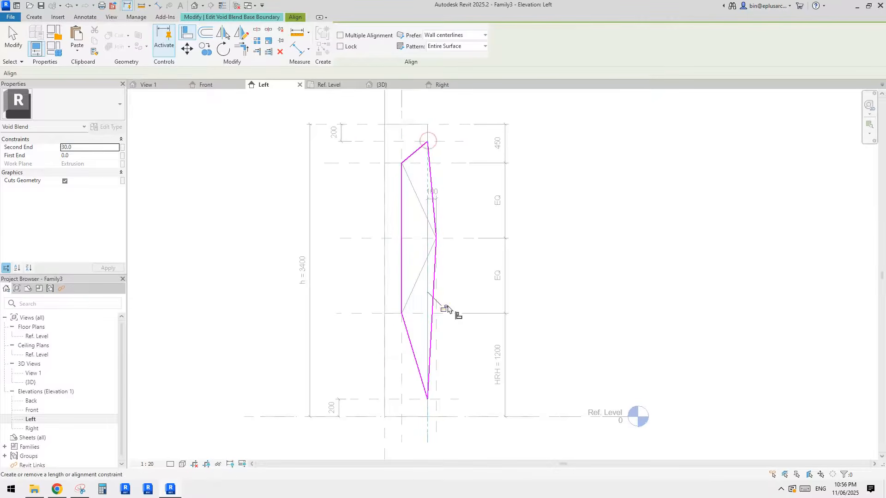
middle_click_drag(480, 277, 482, 222)
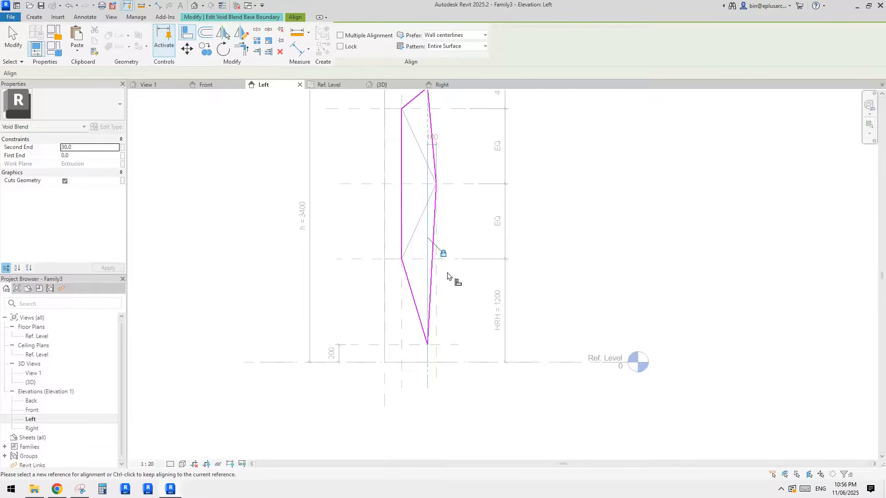
Step: Align and lock the projecting vertex of the base sketch to the mid-height horizontal plane and the outermost vertical reference plane
scroll(440, 187, "up", 2)
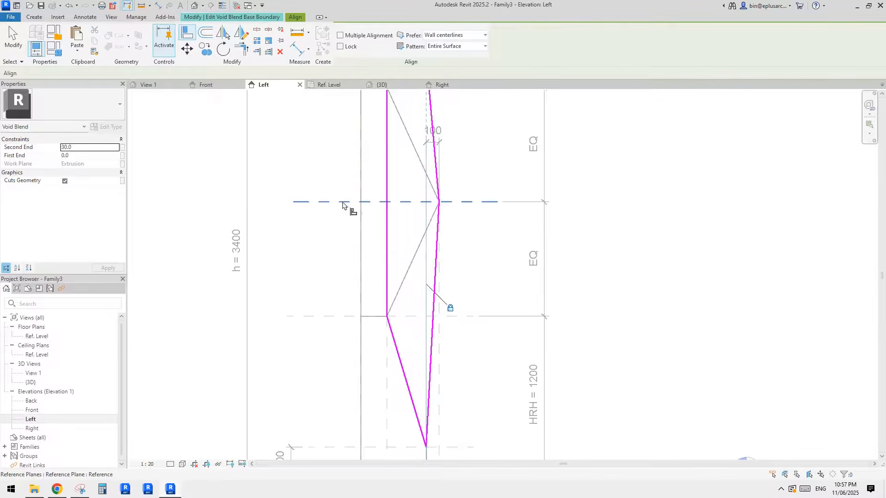
left_click(334, 200)
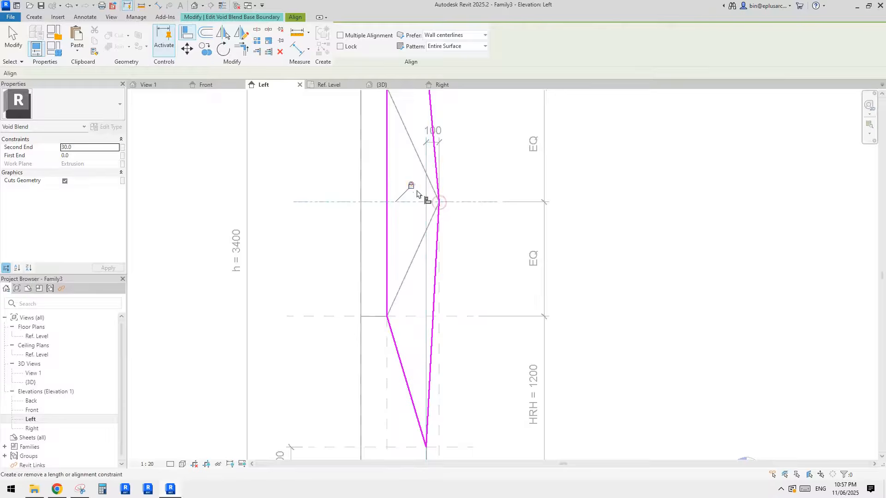
left_click(411, 185)
scroll(433, 207, "down", 1)
middle_click_drag(441, 205, 476, 158)
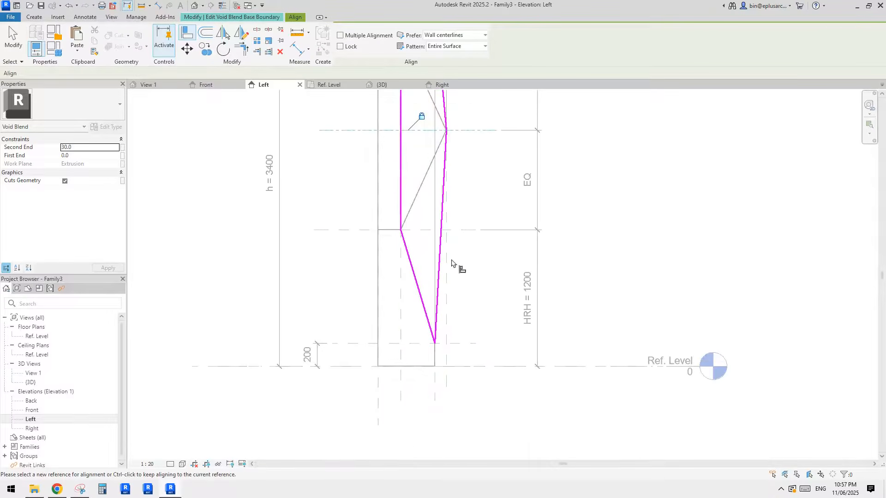
left_click(448, 133)
left_click(460, 272)
middle_click_drag(504, 307, 508, 284)
Step: Align and lock the base sketch's lowest vertex to the 200 mm horizontal reference plane and the vertical reference plane through it
left_click(467, 322)
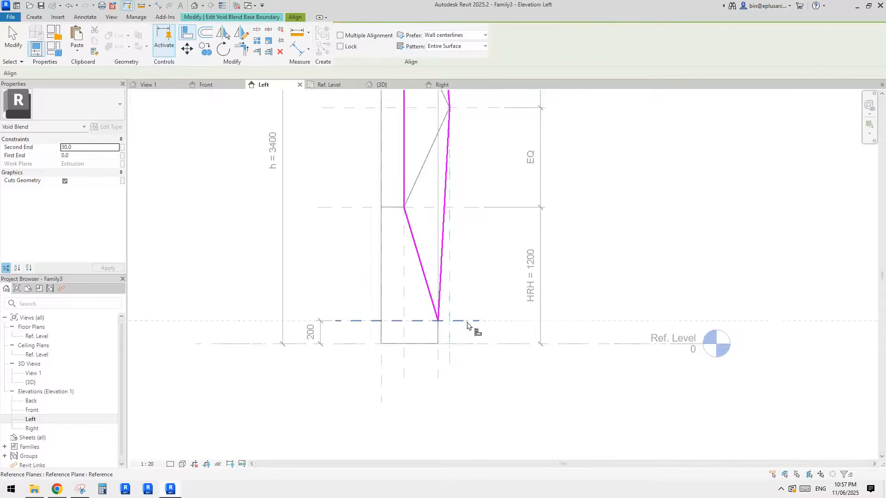
left_click(439, 320)
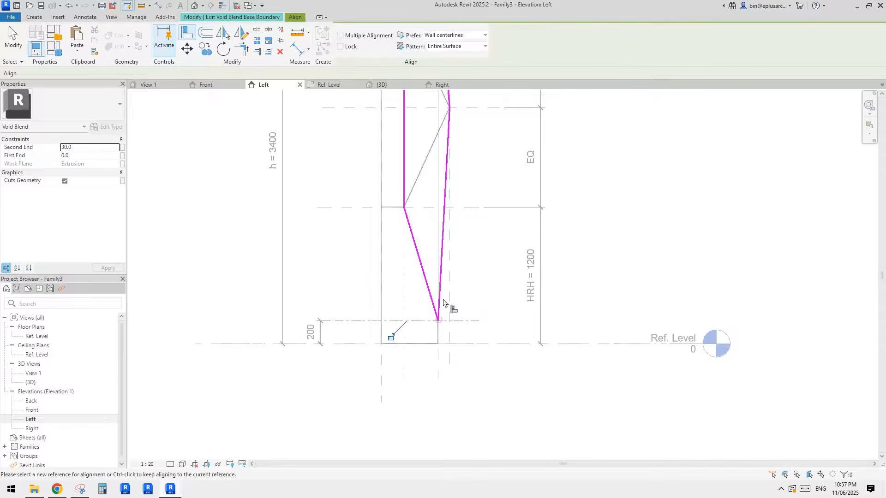
left_click(438, 368)
left_click(438, 321)
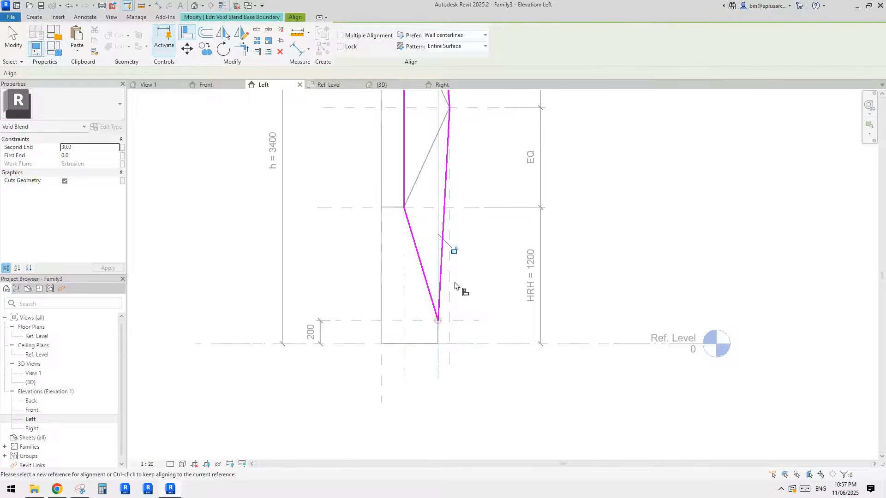
left_click(457, 251)
Step: Align and lock the vertical line's lower endpoint to the HRH reference plane and finish the base boundary edit
middle_click_drag(433, 241, 441, 284)
left_click(351, 249)
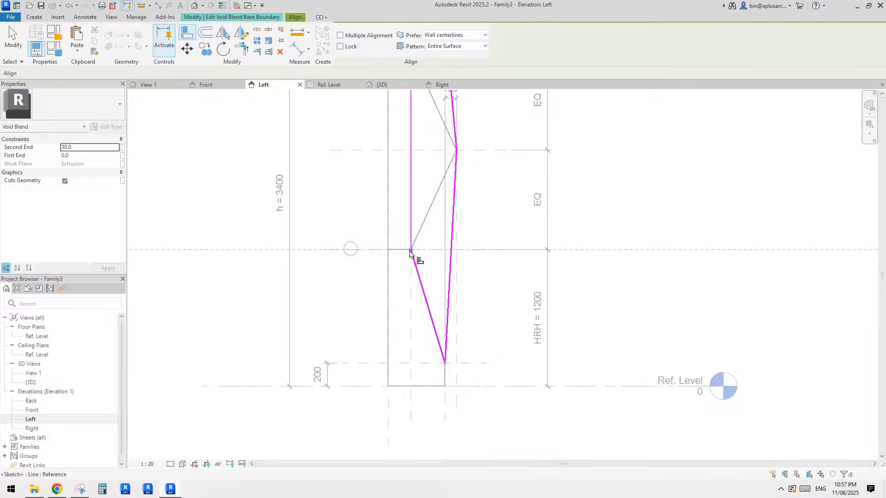
left_click(410, 250)
scroll(406, 277, "down", 2)
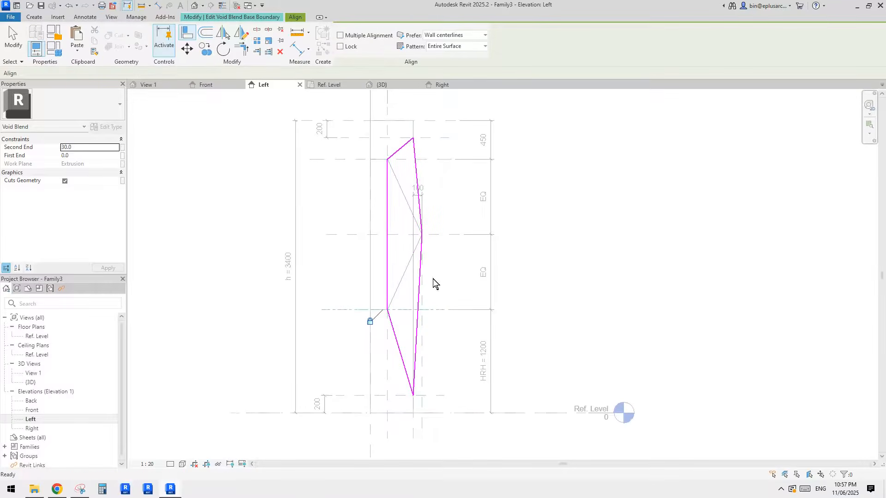
key("Escape")
key("Escape")
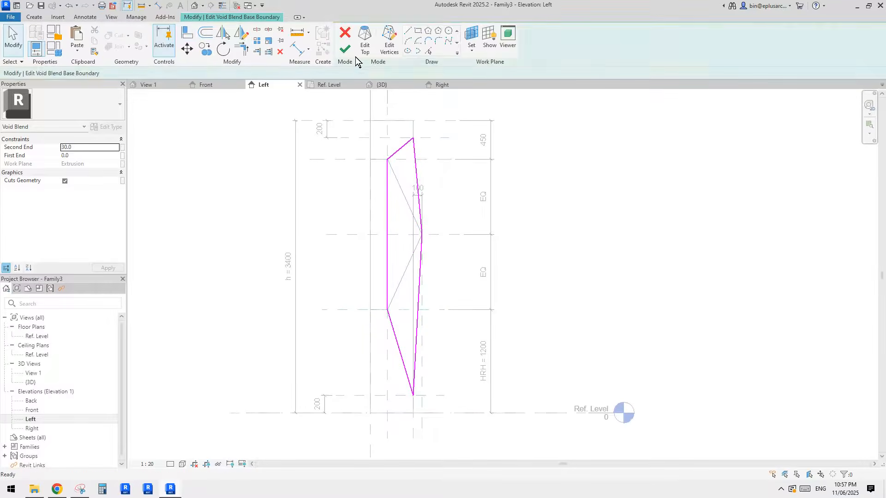
left_click(346, 39)
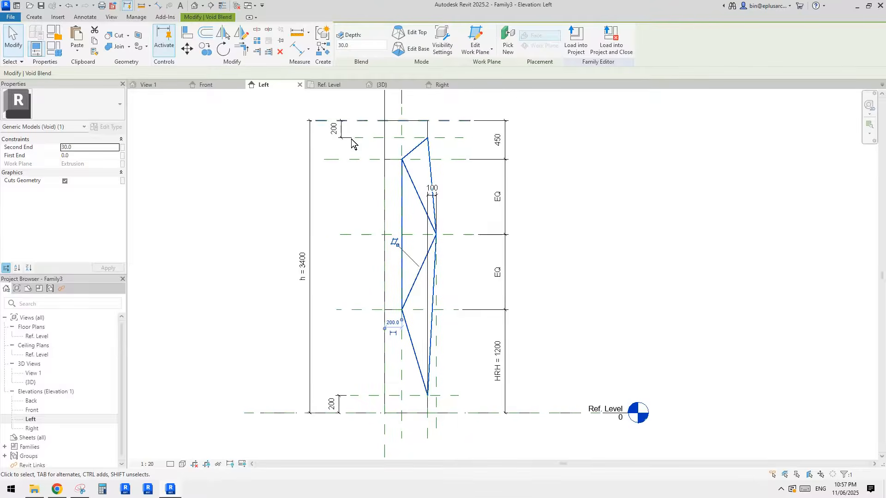
Step: In the default 3D view, flex the frame by applying a lower h value in Family Types
key("Escape")
left_click(195, 6)
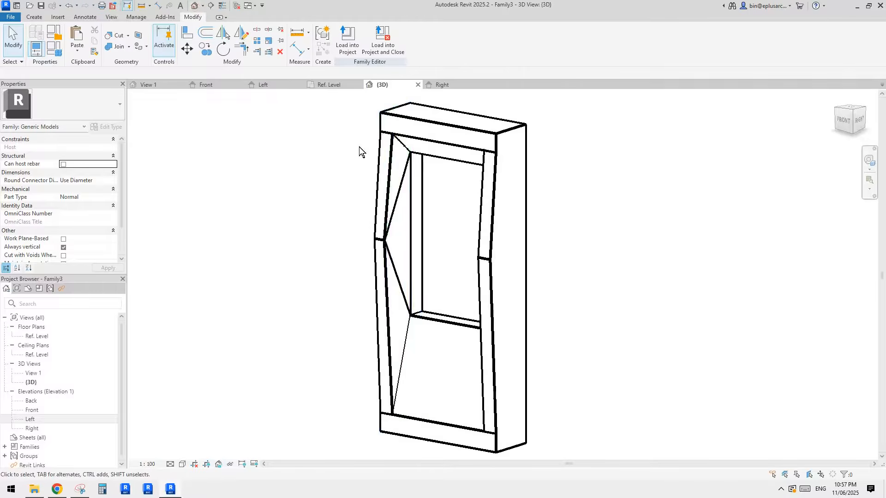
middle_click_drag(360, 153, 215, 167, "shift")
left_click(52, 49)
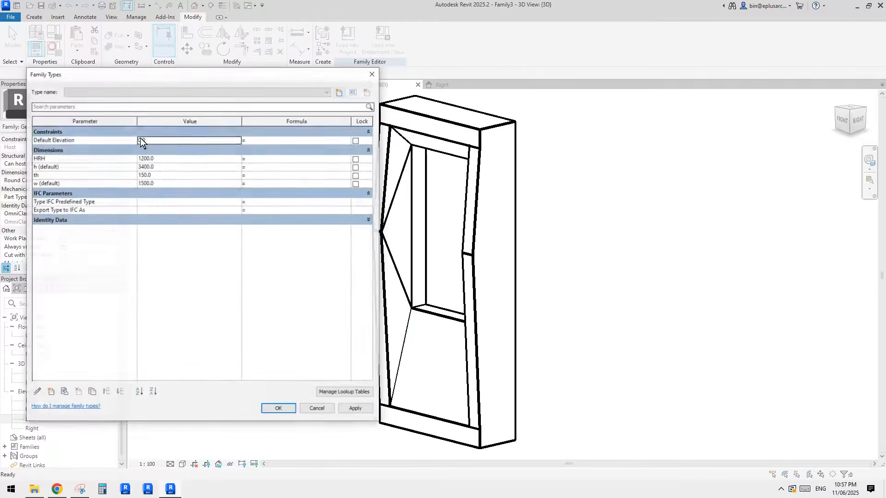
left_click(165, 158)
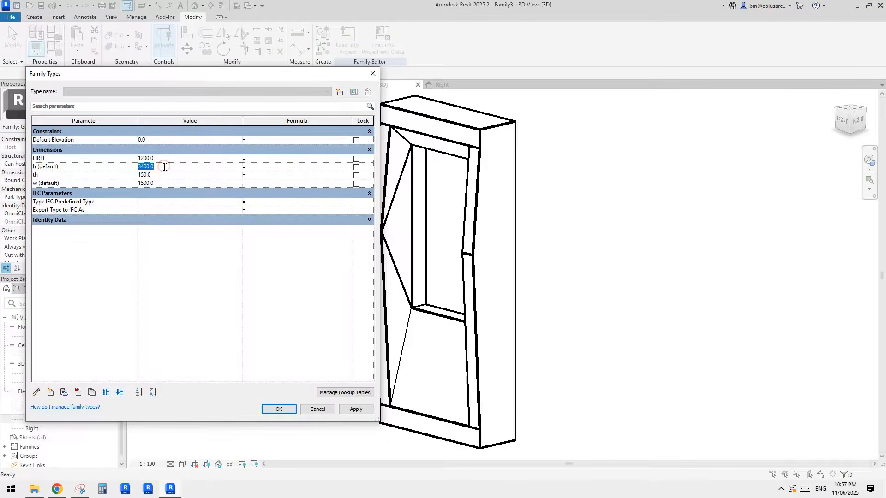
left_click(360, 408)
Step: Try to apply an h value of 2400 to the family
left_click(161, 167)
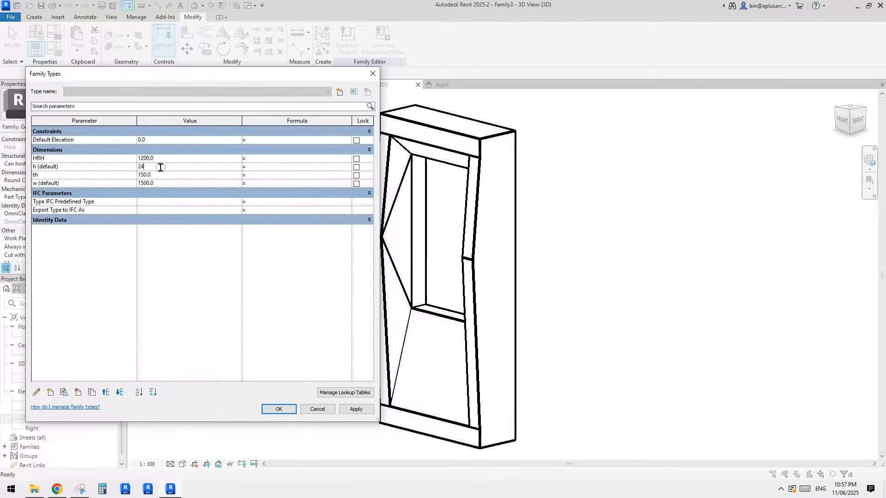
type("2400")
left_click(352, 410)
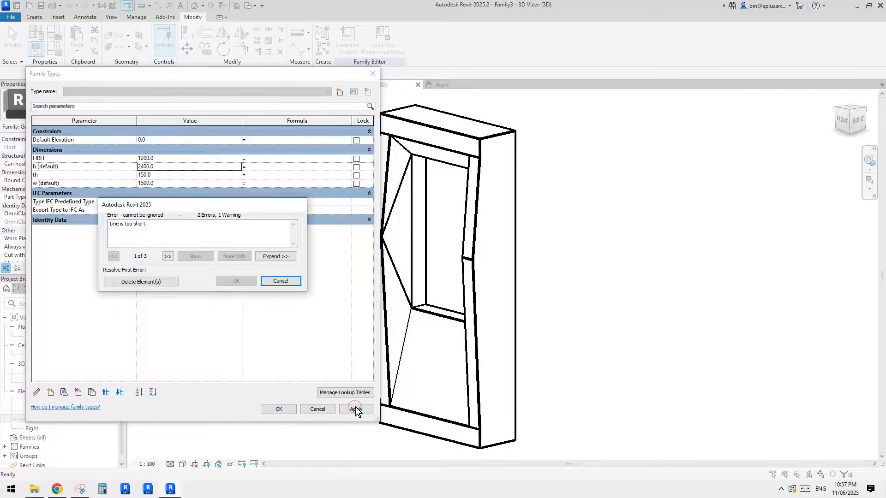
left_click(280, 281)
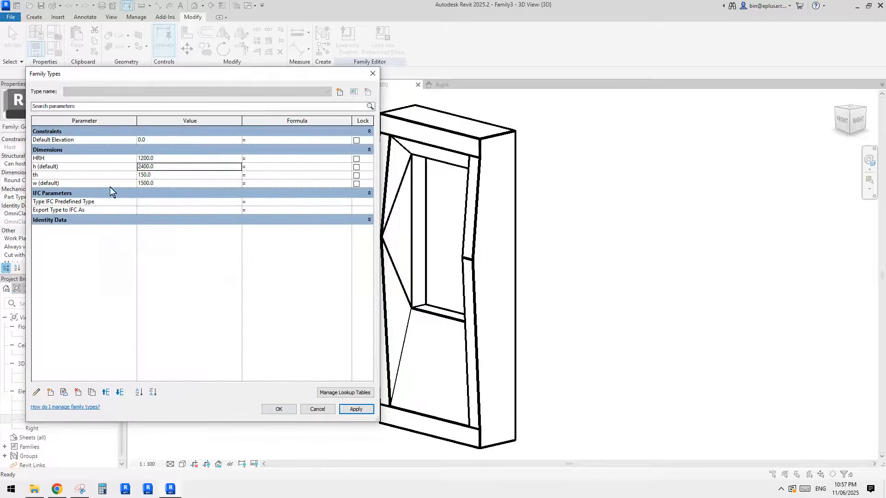
Step: Try to apply an h value of 3600 to the family and leave Family Types
left_click(167, 168)
type("3600")
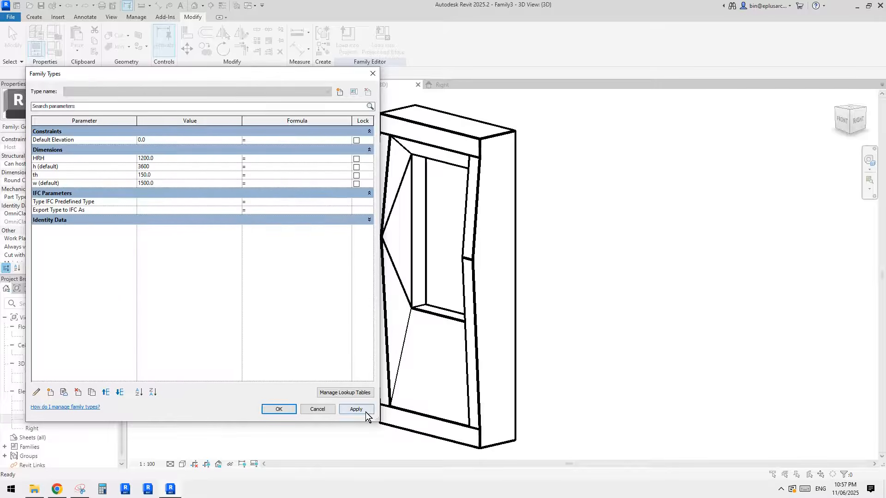
left_click(365, 414)
key("Escape")
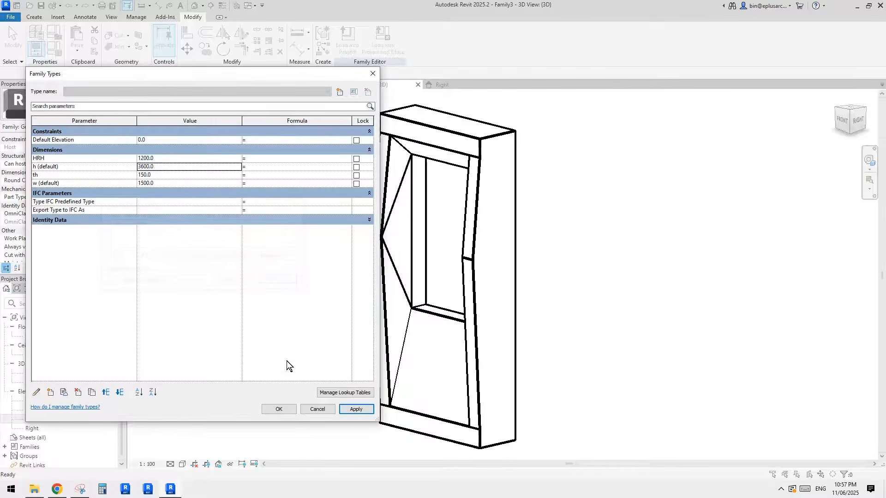
left_click(279, 410)
key("Escape")
Step: Select the void blend in 3D and open its top boundary sketch for editing in the Left elevation
scroll(392, 243, "up", 3)
left_click(386, 225)
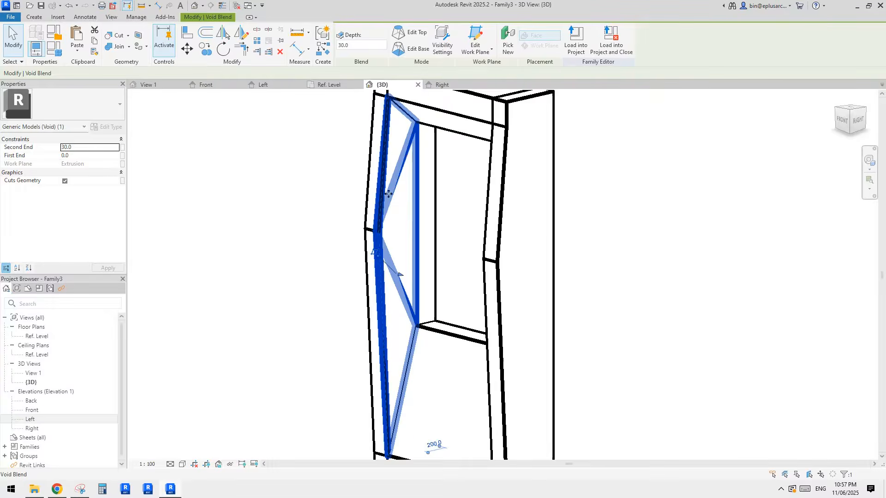
left_click(411, 36)
double_click(32, 419)
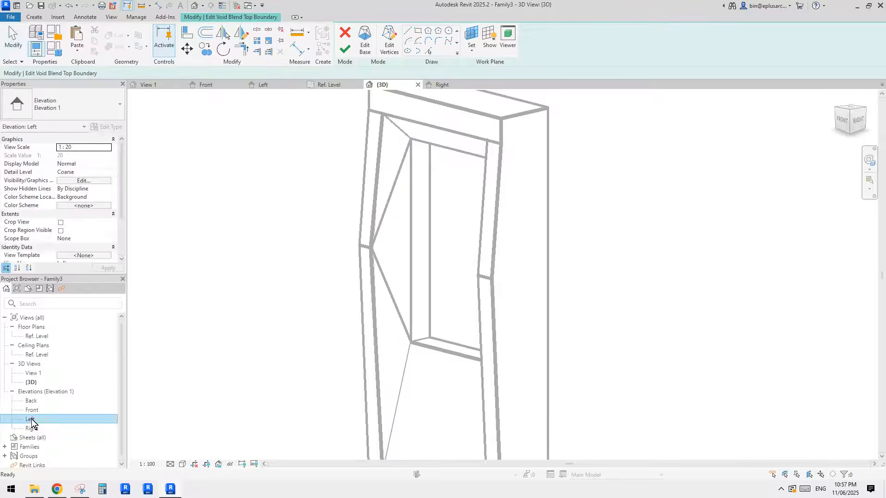
Step: Examine the two slanted edges of the void blend's top boundary sketch and their alignment locks
scroll(444, 253, "up", 6)
scroll(443, 217, "up", 3)
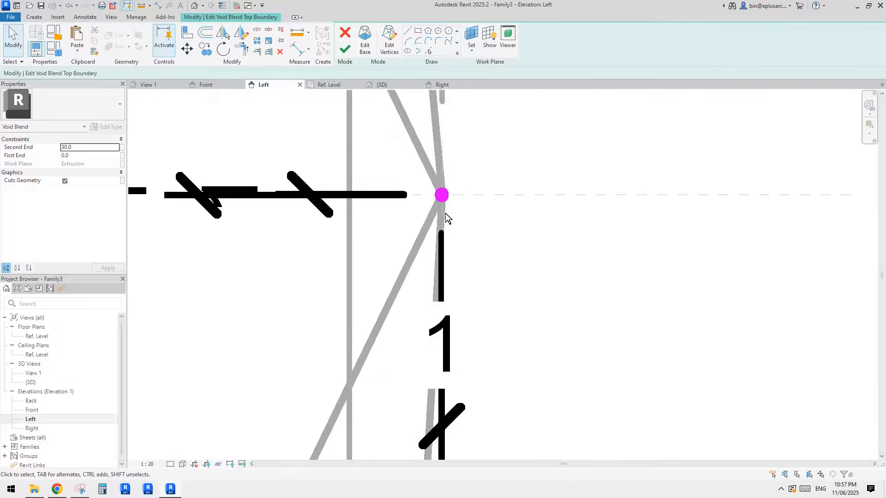
scroll(444, 220, "down", 4)
scroll(444, 211, "up", 8)
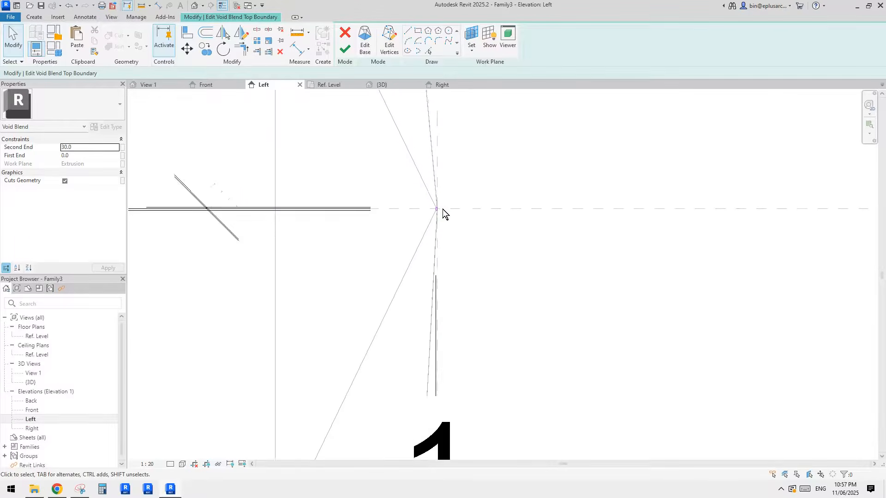
middle_click_drag(439, 220, 440, 220)
scroll(452, 206, "up", 5)
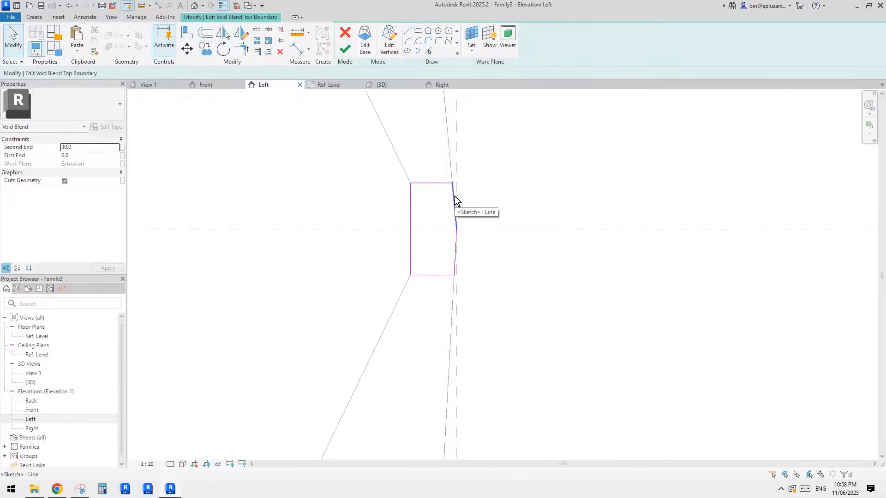
scroll(450, 206, "up", 3)
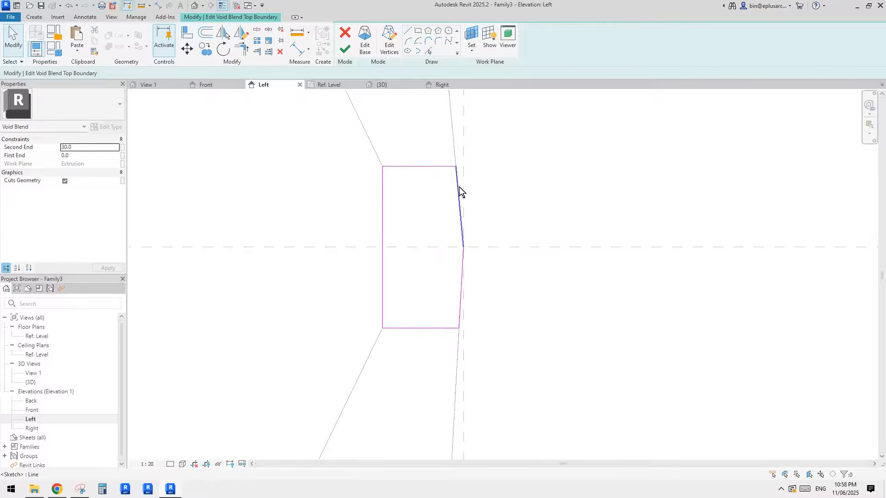
left_click(456, 168)
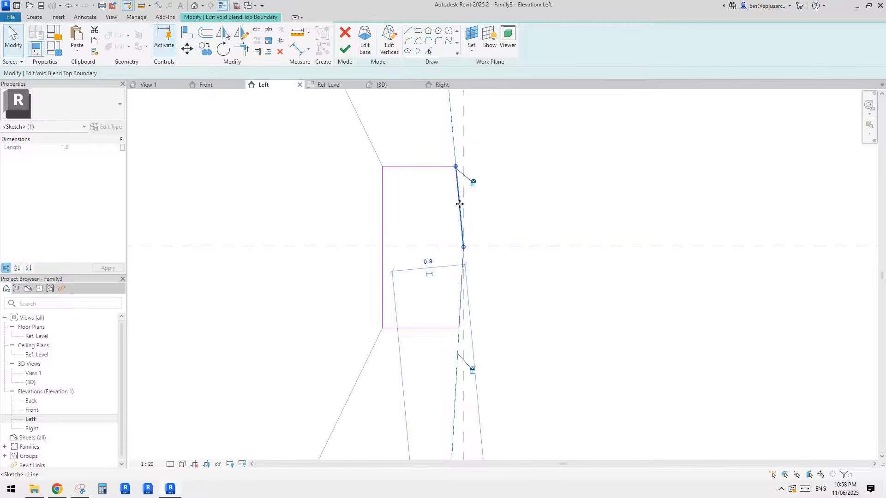
left_click(460, 298)
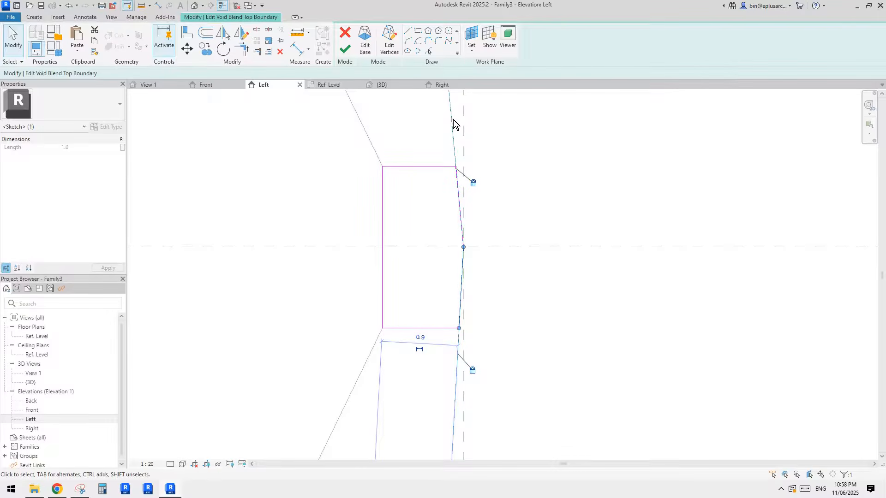
scroll(506, 246, "down", 2)
left_click(506, 245)
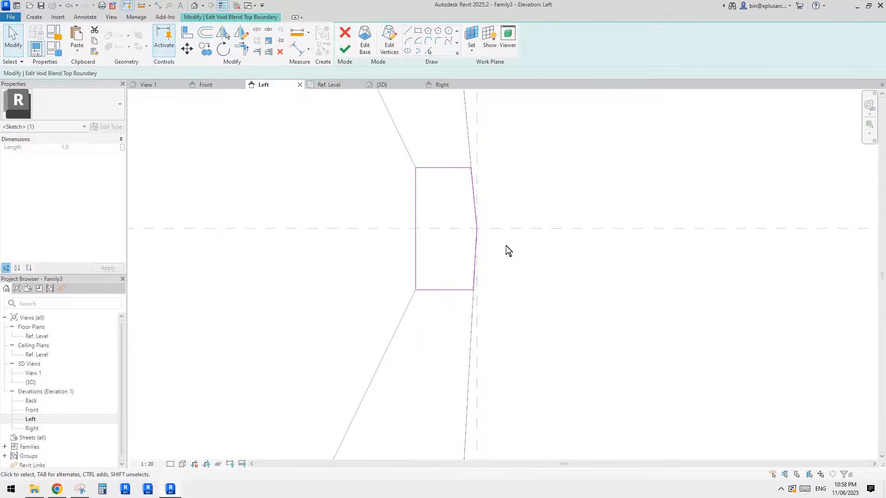
scroll(491, 253, "down", 2)
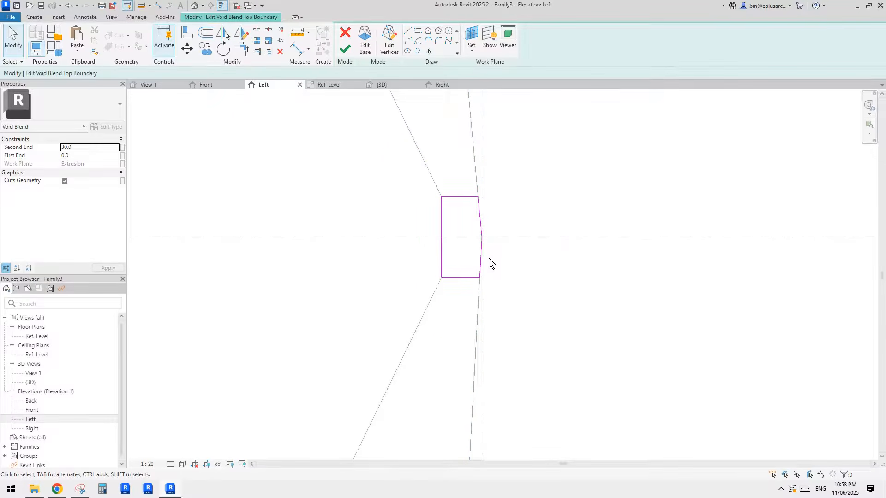
Step: Check the constraints on the inner vertical edge and the upper horizontal edge of the top boundary sketch
left_click(442, 219)
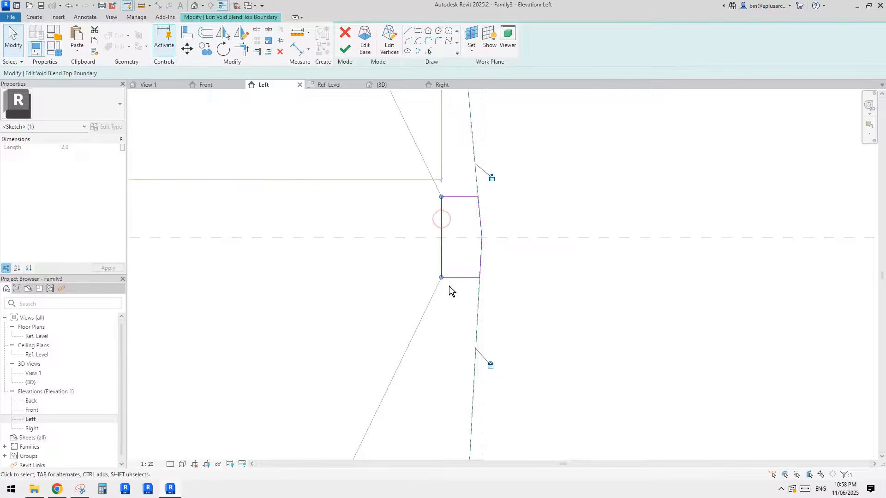
left_click(460, 197)
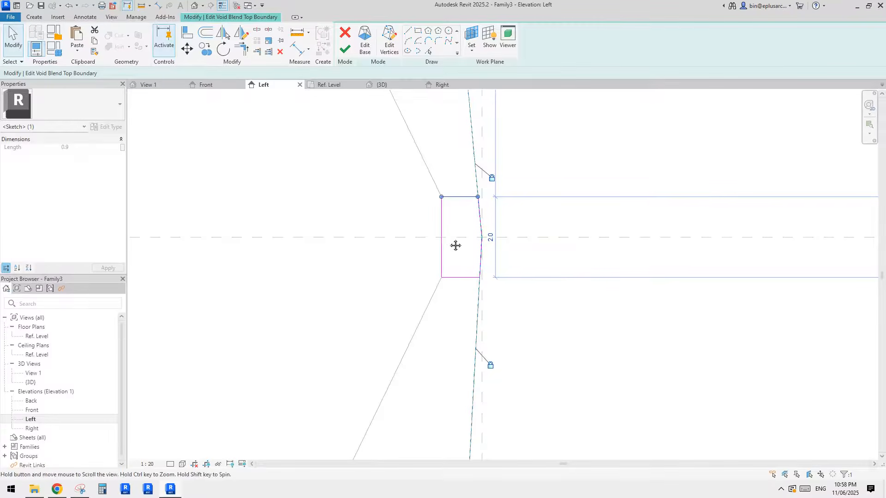
middle_click_drag(455, 245, 441, 251)
key("Escape")
left_click(445, 203)
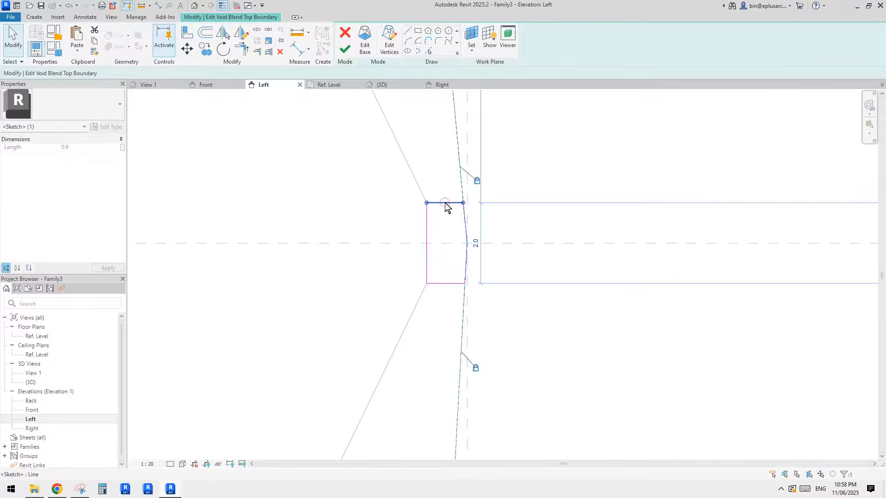
key("Escape")
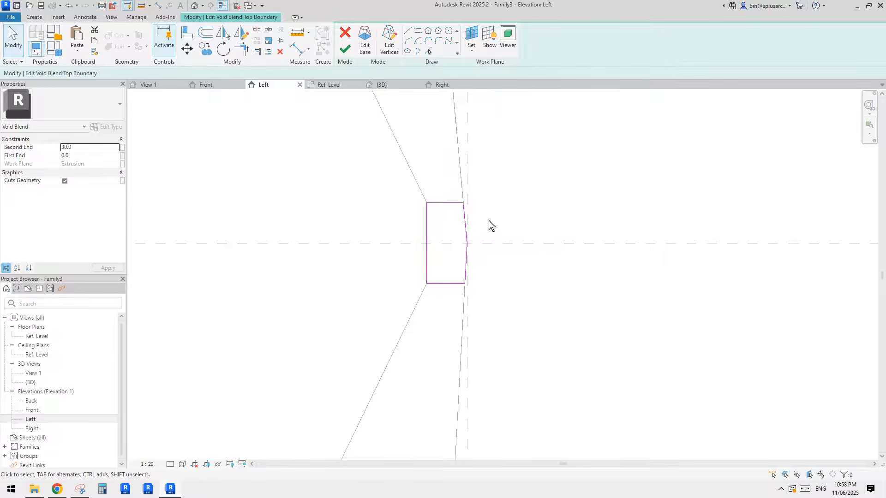
scroll(483, 226, "down", 3)
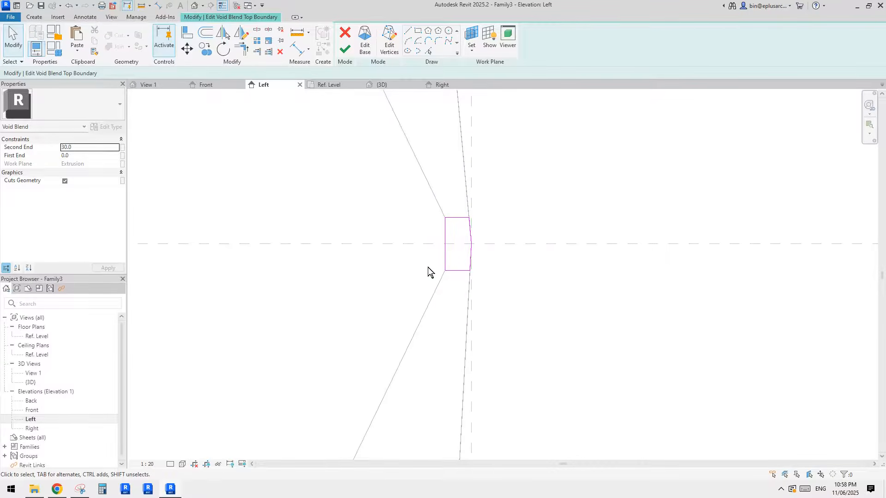
scroll(456, 252, "down", 2)
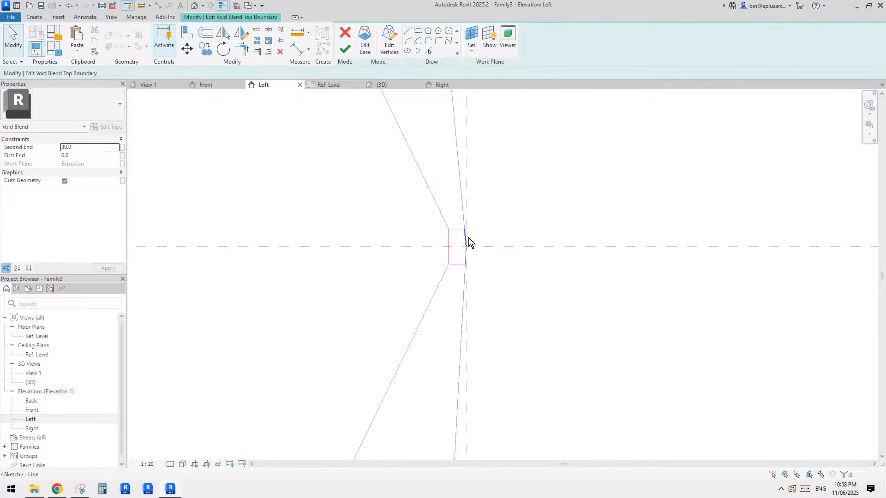
Step: Examine how the upper slanted sketch line follows the frame edge between the reference planes above it
left_click(467, 236)
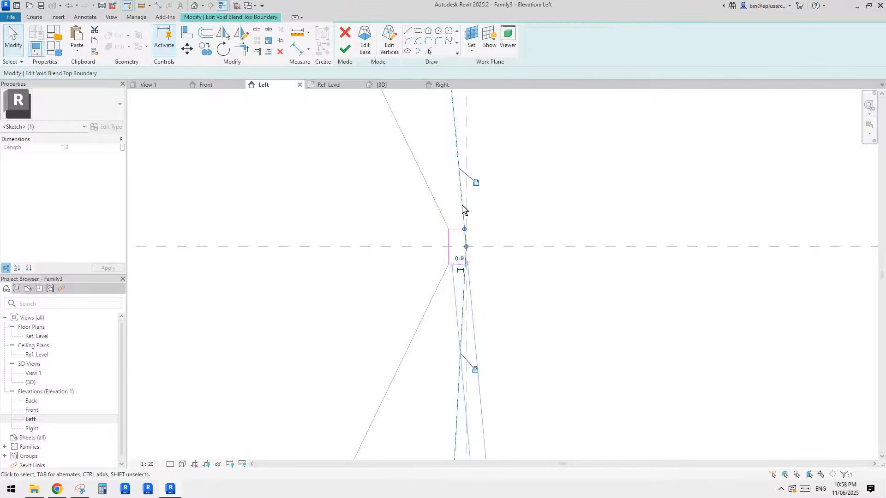
scroll(483, 240, "down", 5)
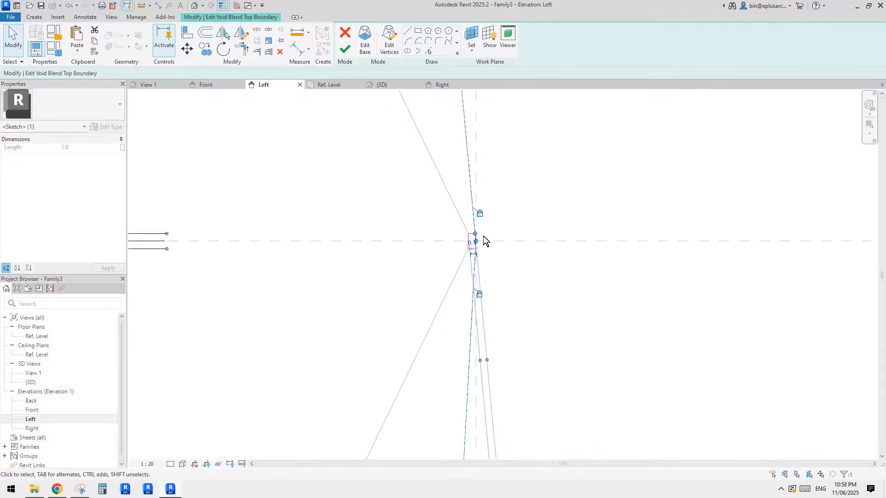
middle_click_drag(473, 194, 470, 371)
scroll(465, 381, "down", 3)
scroll(457, 383, "down", 1)
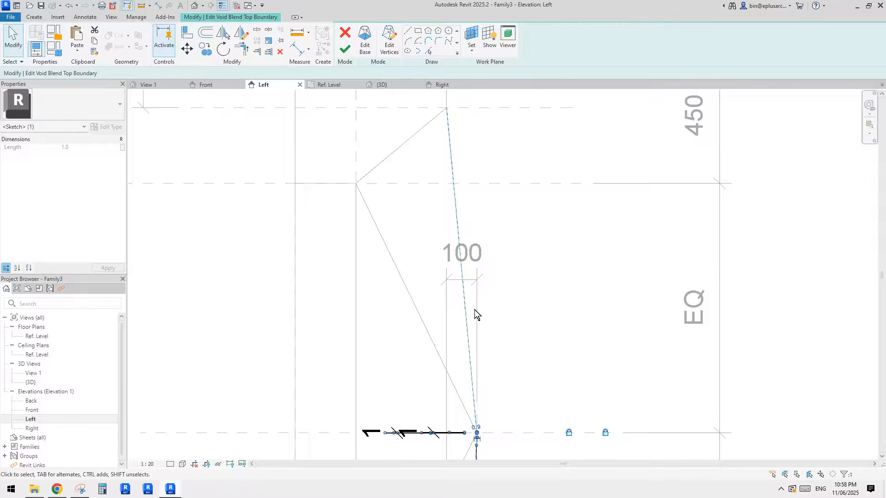
middle_click_drag(463, 359, 472, 275)
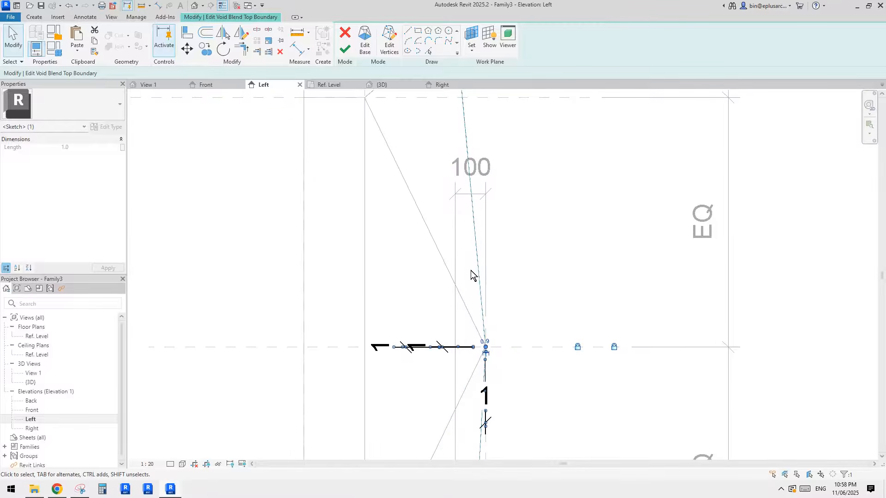
scroll(481, 314, "down", 2)
middle_click_drag(481, 309, 481, 320)
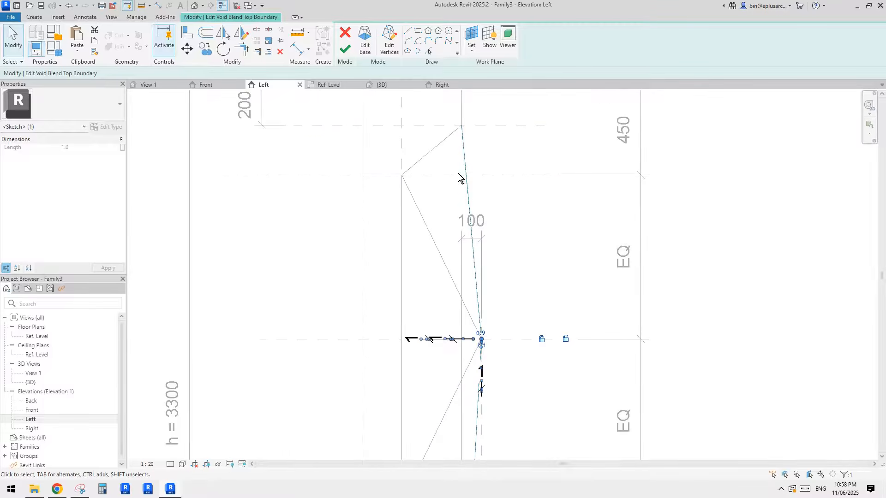
scroll(481, 366, "up", 11)
key("Escape")
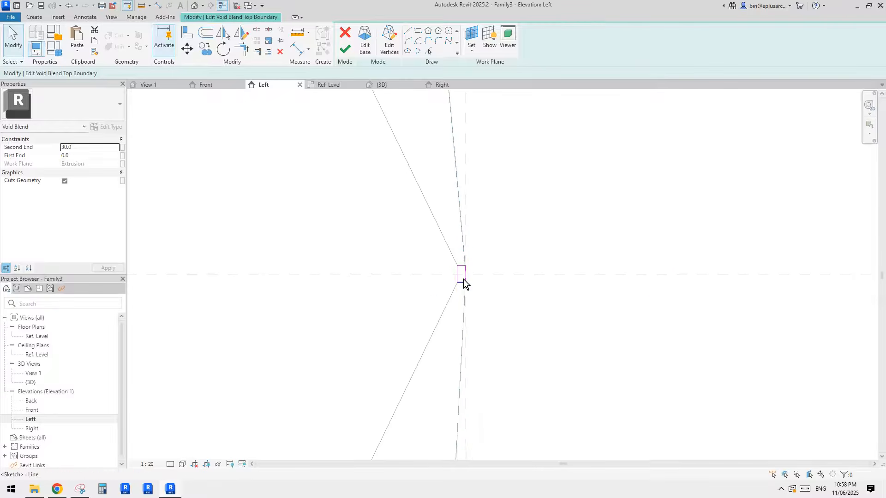
Step: Inspect the upper slanted and inner vertical sketch edges again, along with the 1 mm dimension below the profile
scroll(463, 279, "up", 5)
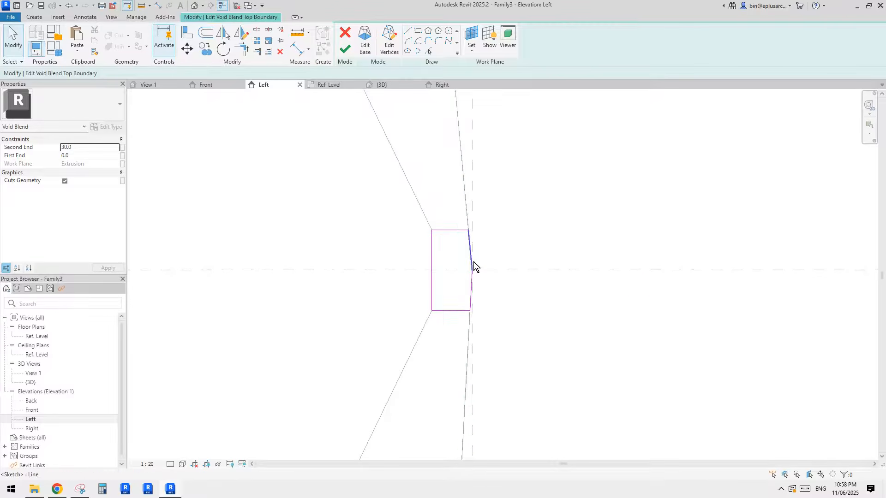
left_click(472, 247)
scroll(472, 248, "up", 3)
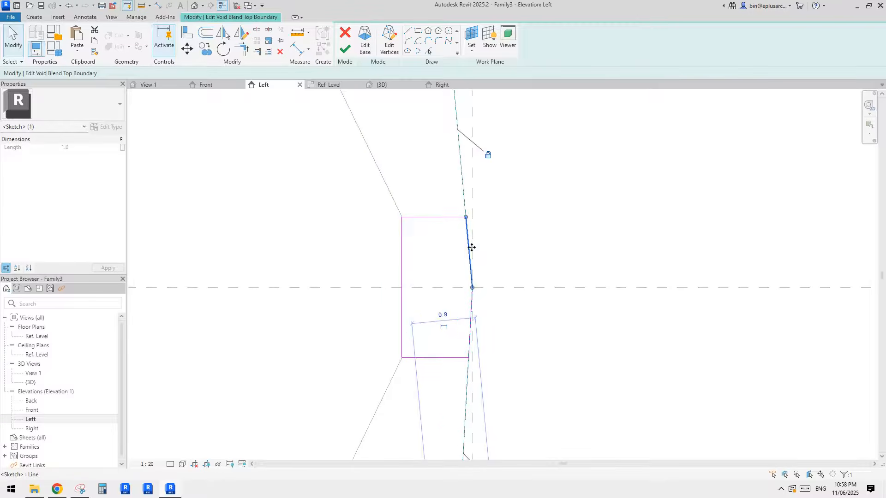
key("Escape")
scroll(472, 252, "down", 5)
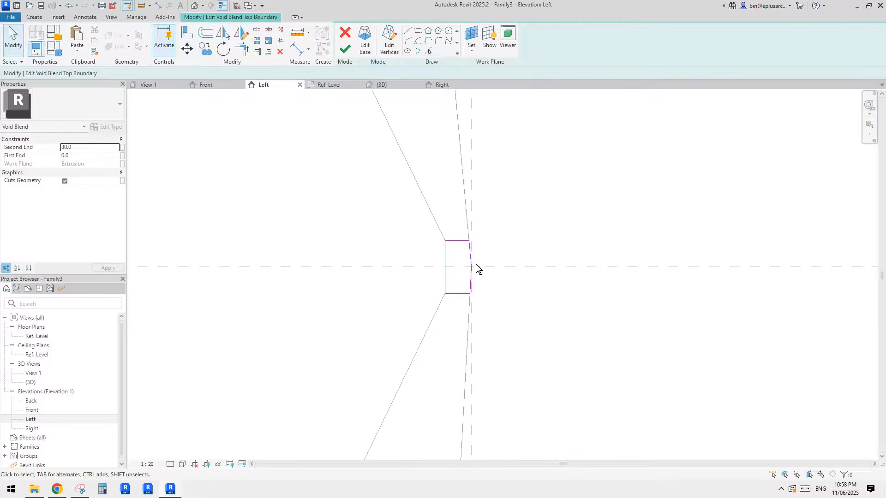
middle_click_drag(489, 267, 522, 267)
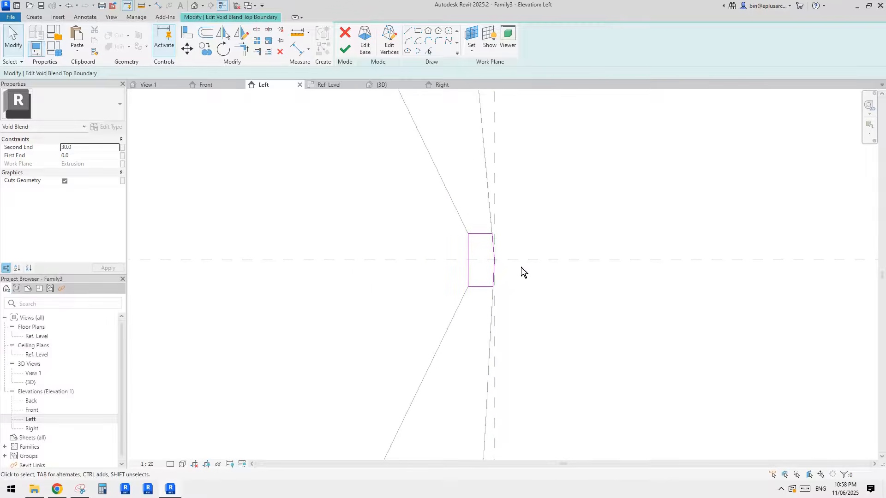
left_click(475, 256)
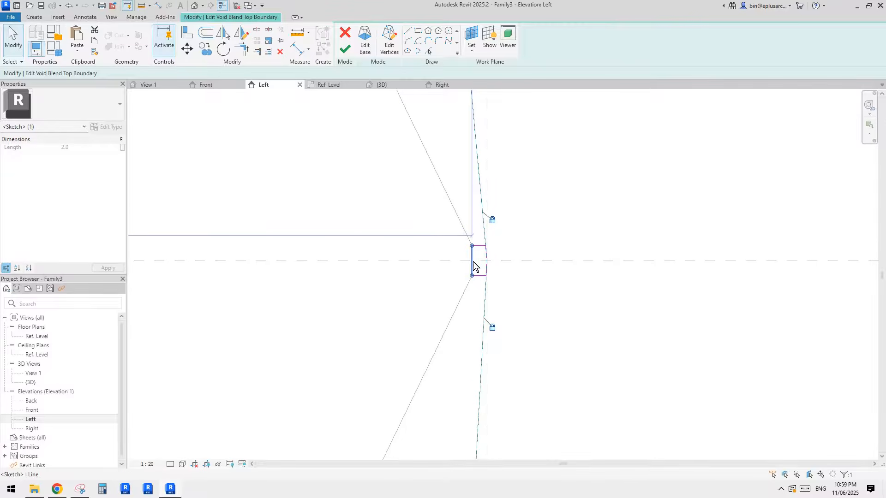
scroll(473, 267, "down", 6)
mouse_move(472, 275)
middle_mouse_down()
mouse_move(523, 290)
mouse_move(458, 163)
middle_mouse_up()
scroll(502, 280, "down", 3)
scroll(481, 359, "up", 1)
left_click(479, 319)
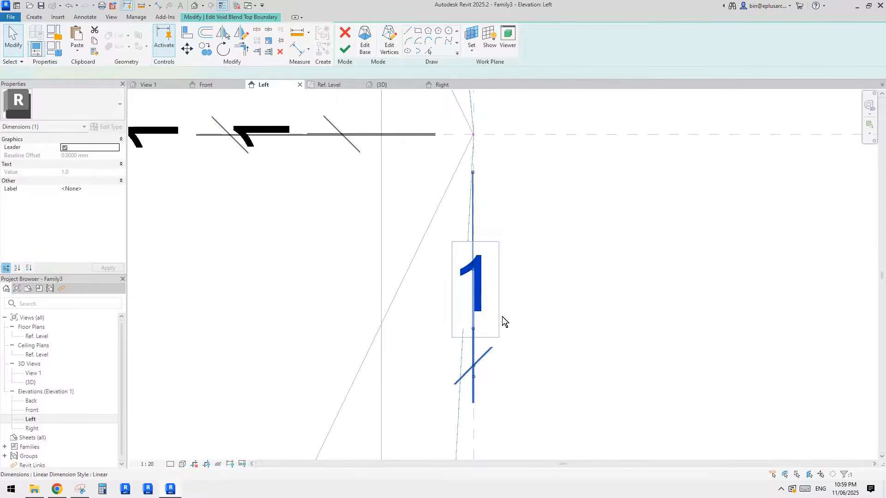
scroll(497, 344, "down", 2)
middle_click_drag(500, 371, 480, 239)
scroll(479, 242, "down", 2)
middle_click_drag(483, 274, 487, 225)
left_click(469, 376)
middle_click_drag(479, 152, 485, 222)
key("Escape")
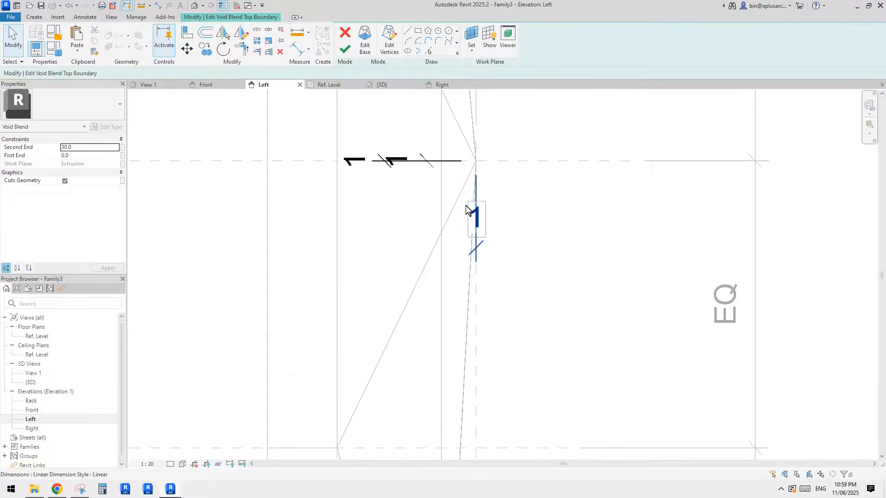
scroll(476, 178, "up", 3)
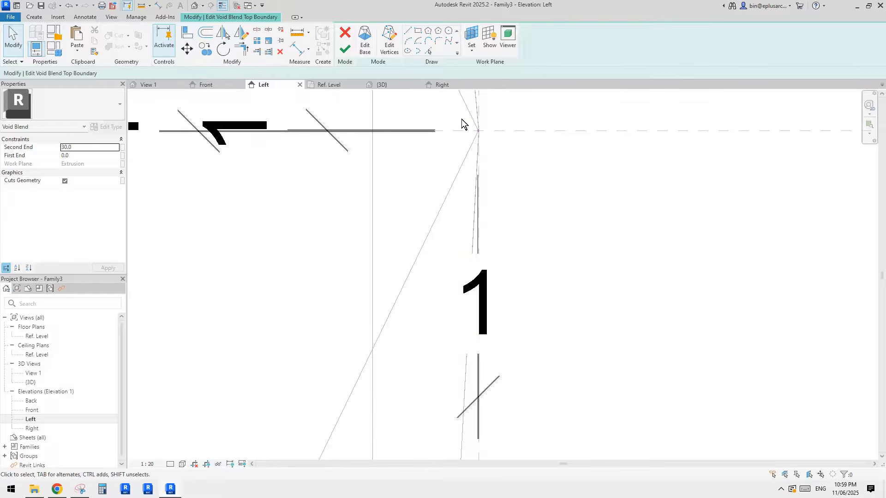
Step: Set the inner vertical sketch edge's offset from the vertical reference plane to 2 mm and finish editing the void blend
left_click(480, 164)
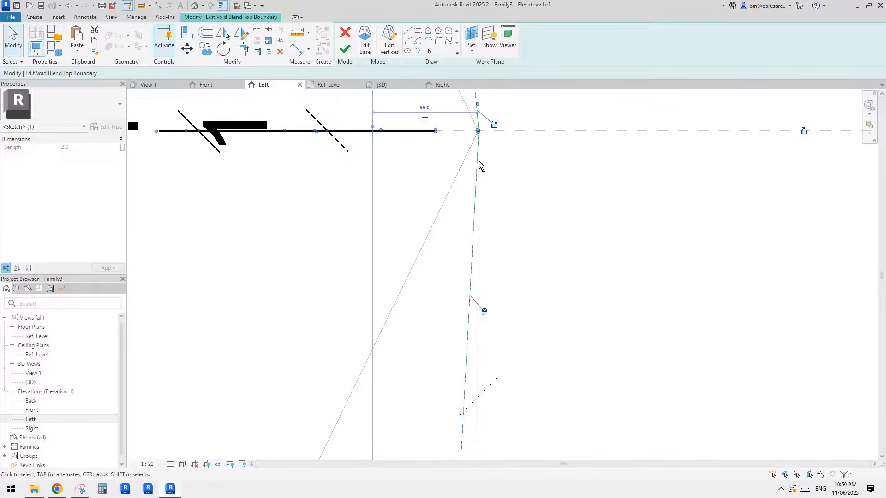
scroll(494, 332, "up", 2)
middle_click_drag(502, 348, 526, 213)
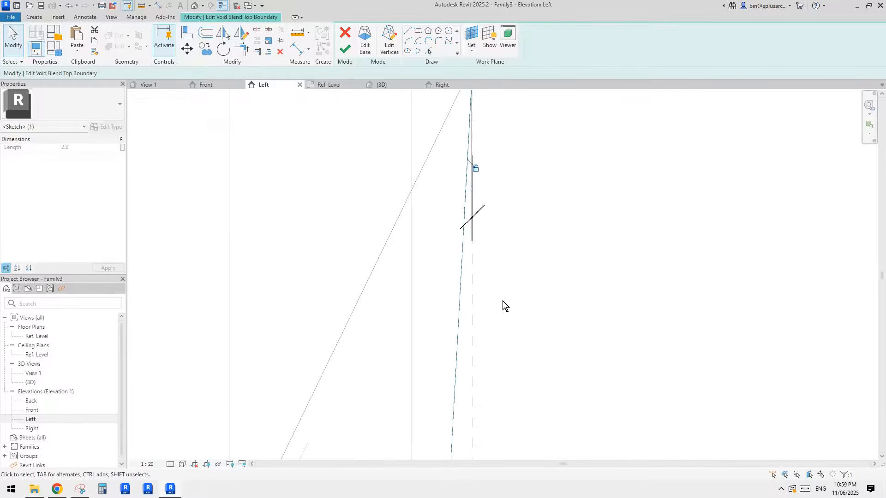
scroll(490, 184, "down", 4)
scroll(486, 214, "up", 5)
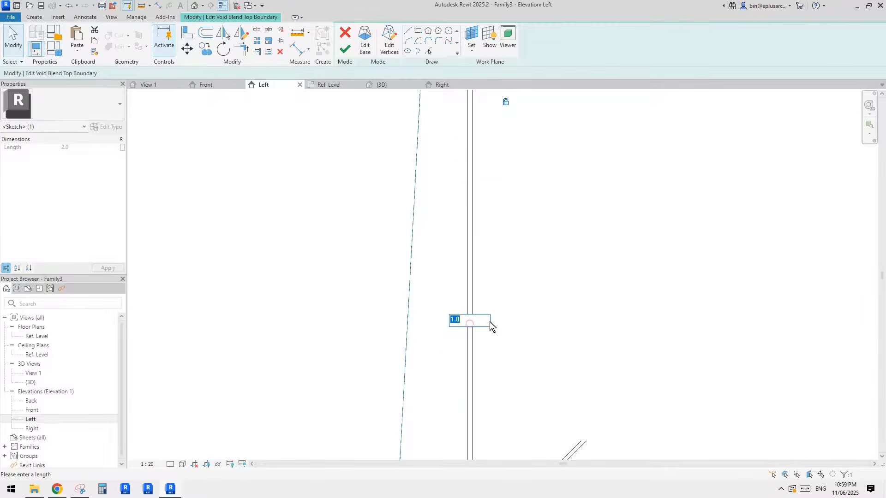
type("2")
key("Return")
left_click(519, 282)
scroll(520, 283, "down", 6)
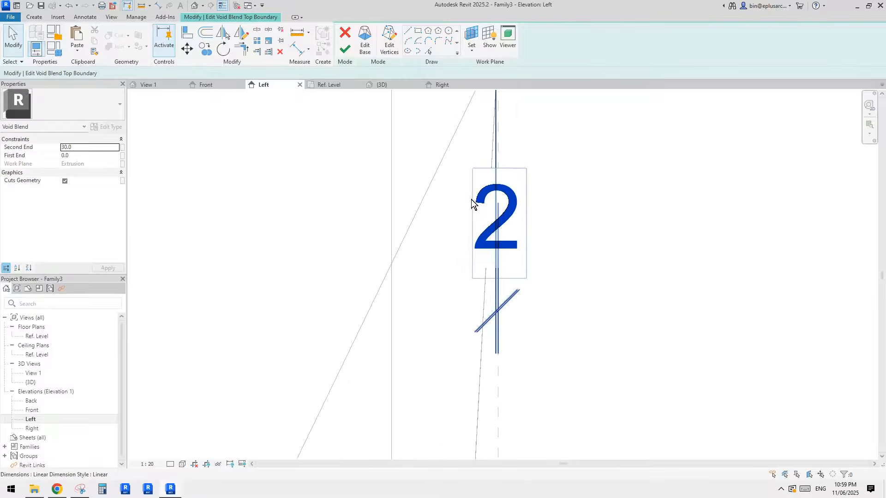
left_click(345, 49)
key("Escape")
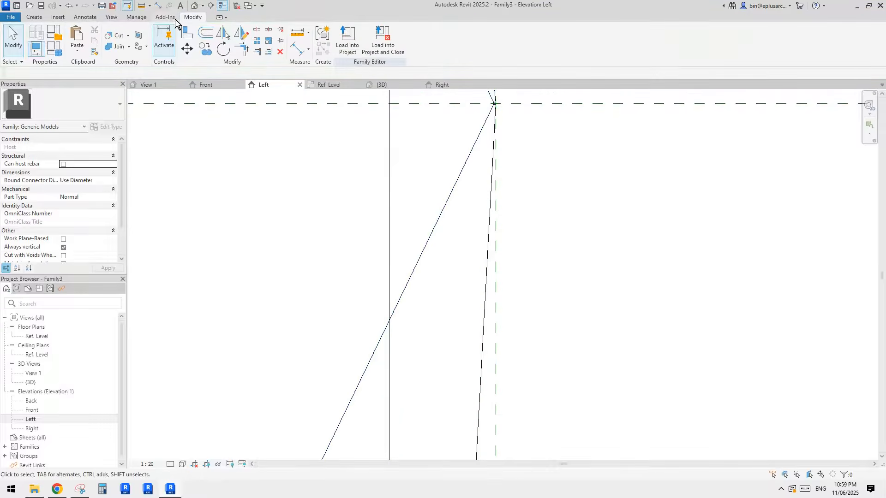
Step: Try to flex the family with an h value of 3600 while in the 3D view
left_click(196, 6)
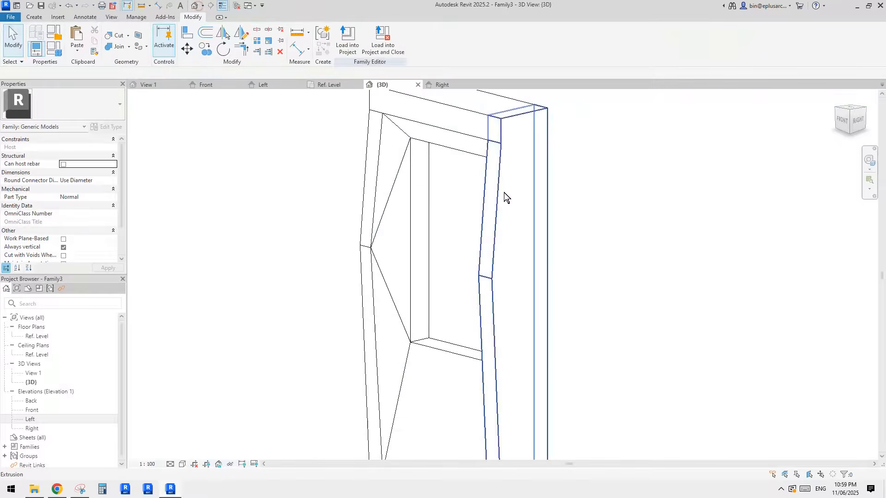
left_click(54, 54)
left_click(165, 168)
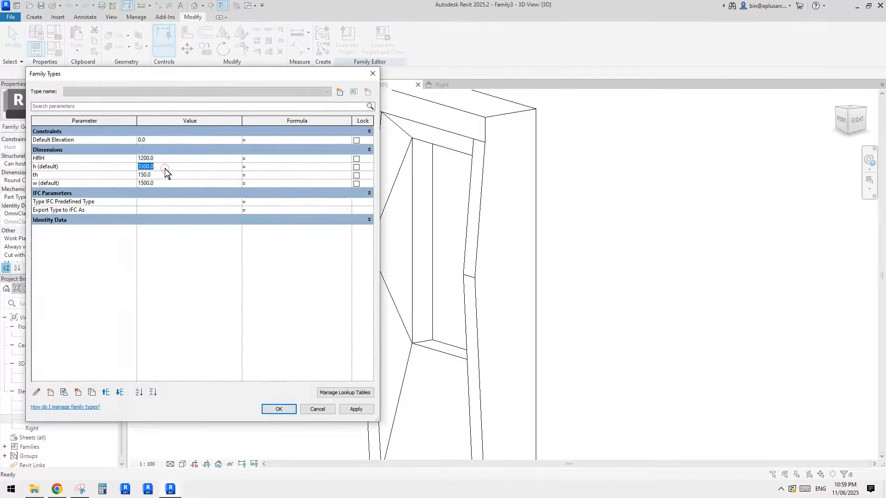
type("3600")
left_click(355, 411)
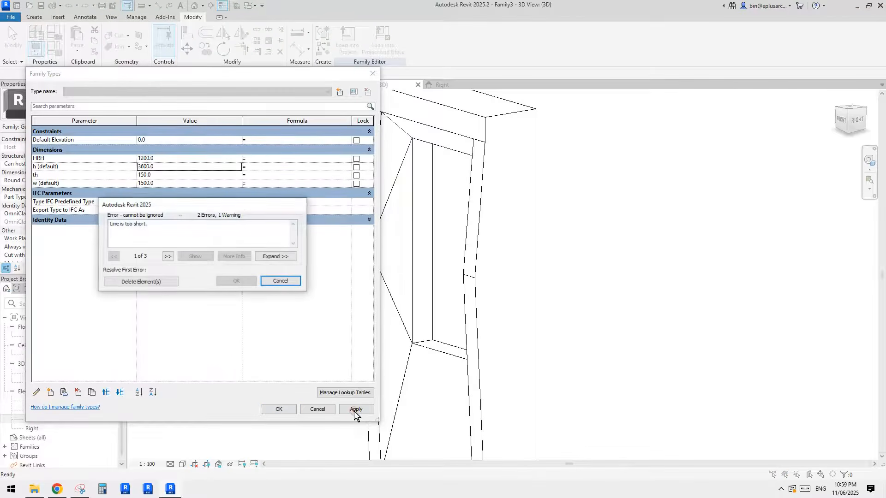
key("Escape")
key("Escape")
Step: Select the side void blend at the frame's bend in the 3D view and edit its top boundary
scroll(370, 257, "up", 4)
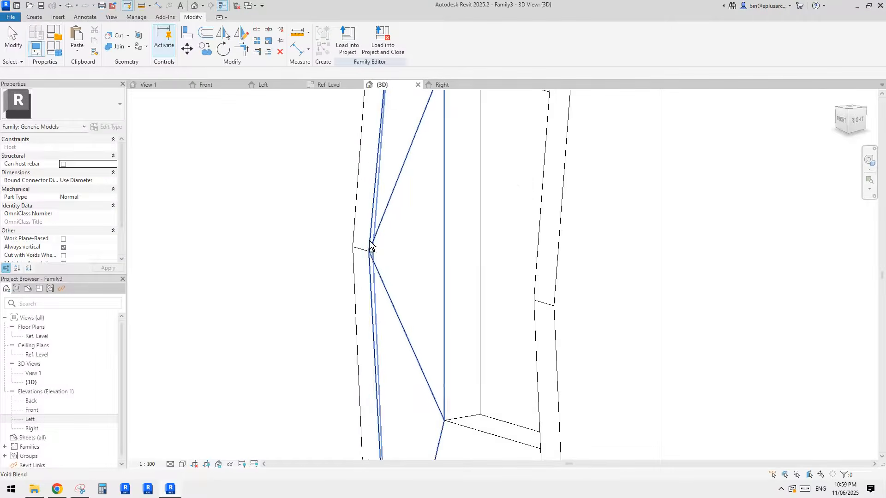
left_click(377, 229)
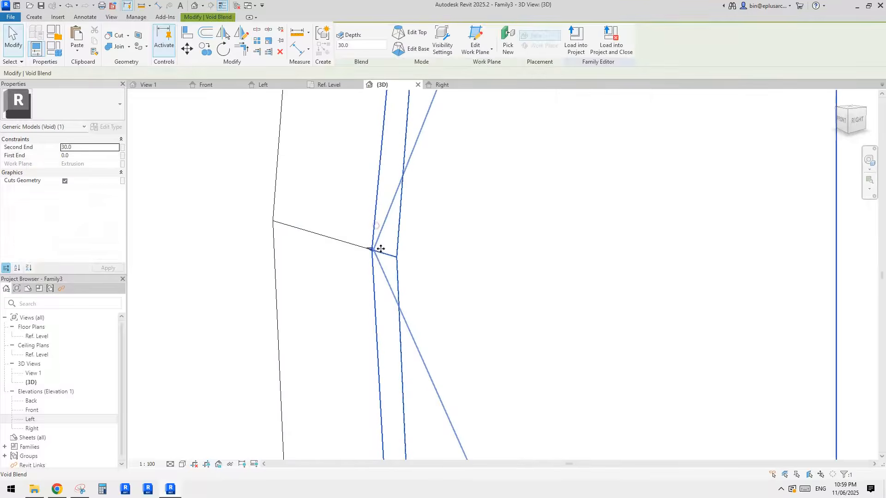
scroll(379, 249, "down", 5)
scroll(396, 258, "up", 3)
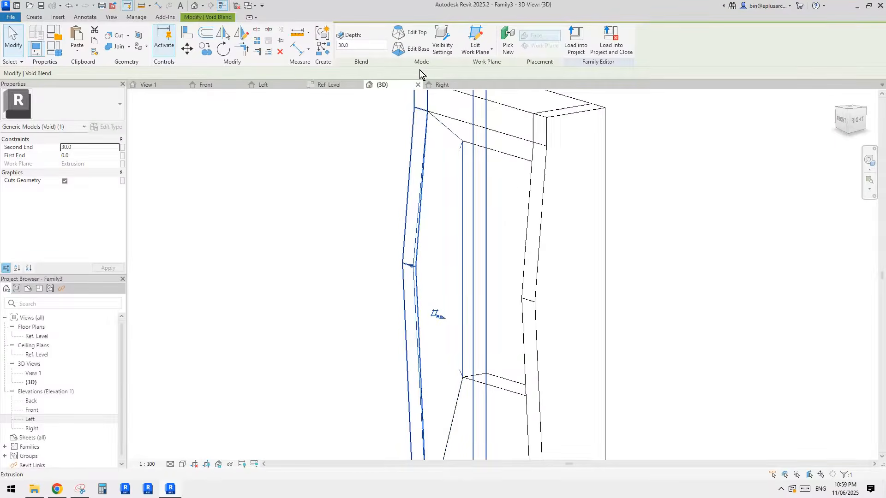
middle_click_drag(422, 226, 448, 217)
left_click(410, 35)
Step: Inspect the small top boundary sketch at the bend and show it in the Left elevation
scroll(416, 110, "down", 3)
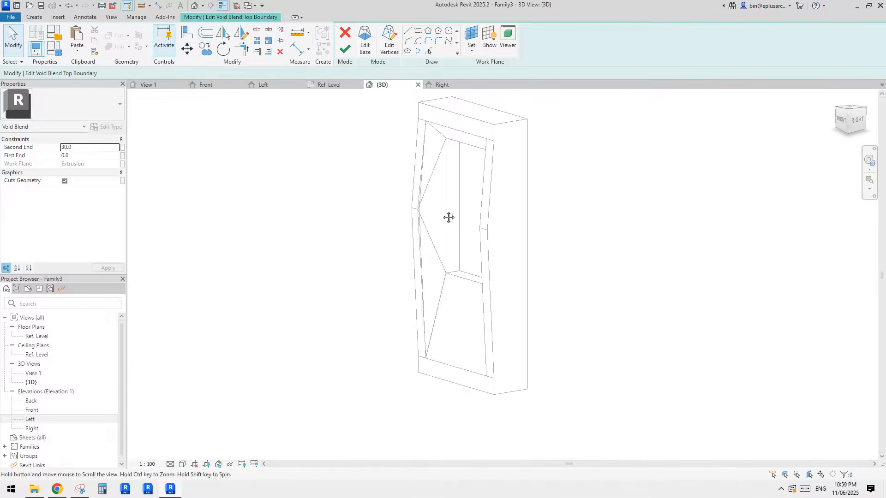
scroll(420, 205, "up", 6)
left_click_drag(391, 217, 445, 250)
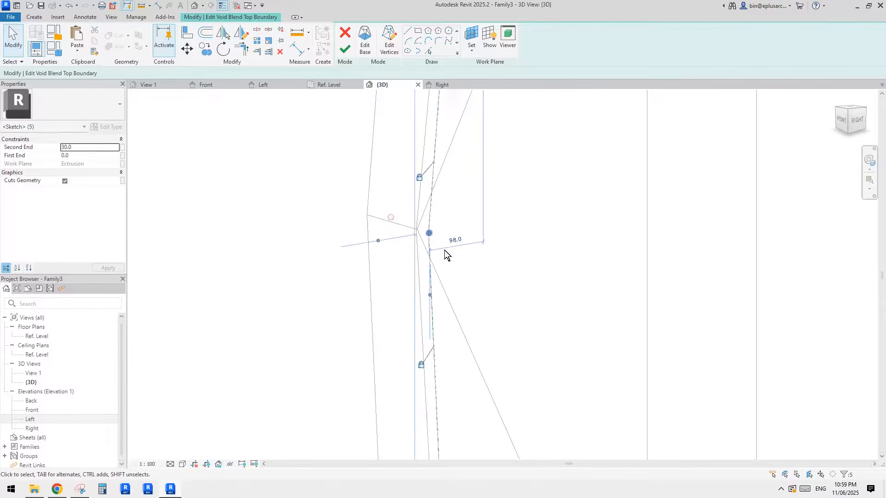
scroll(431, 240, "up", 4)
scroll(415, 226, "up", 5)
left_click(227, 317)
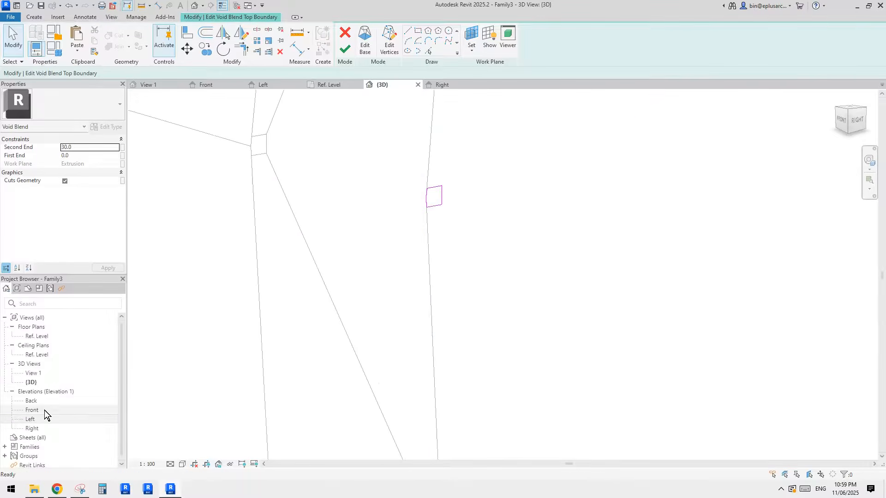
double_click(31, 419)
Step: Turn on Automatic Sketch Dimensions in the Left elevation's annotation visibility settings
scroll(400, 309, "down", 5)
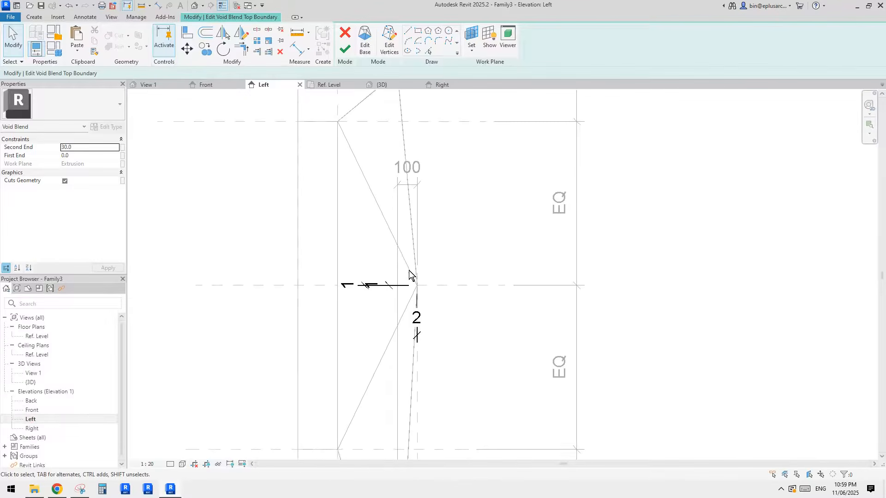
key("v")
key("v")
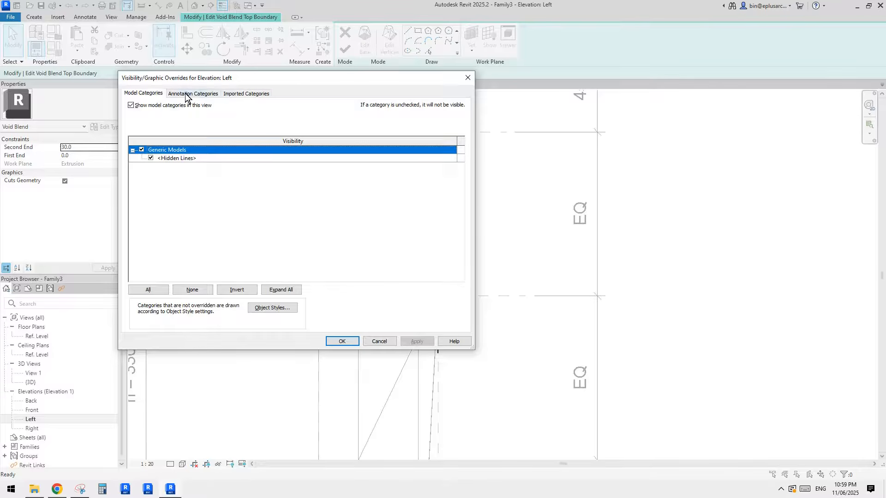
left_click(190, 93)
left_click(151, 158)
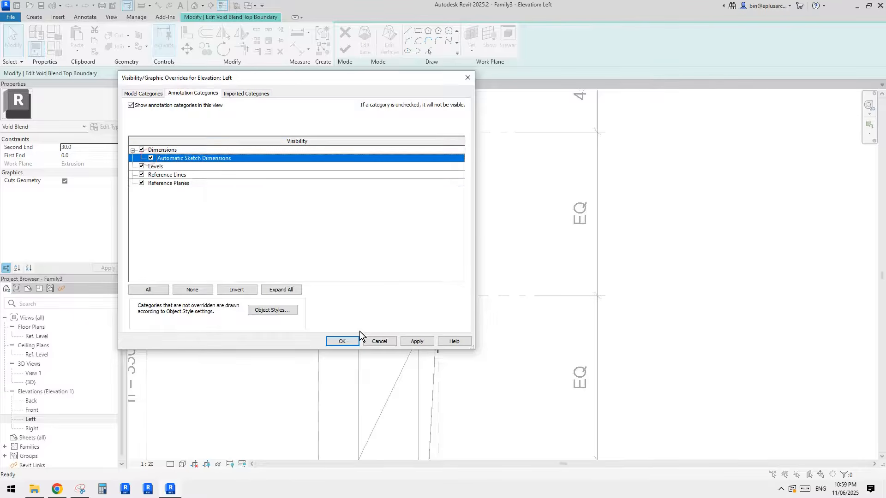
left_click(347, 341)
scroll(498, 291, "down", 2)
Step: Compare the top boundary's dimensions with the void blend's base boundary sketch and return to editing the top boundary
middle_click_drag(483, 289, 482, 214)
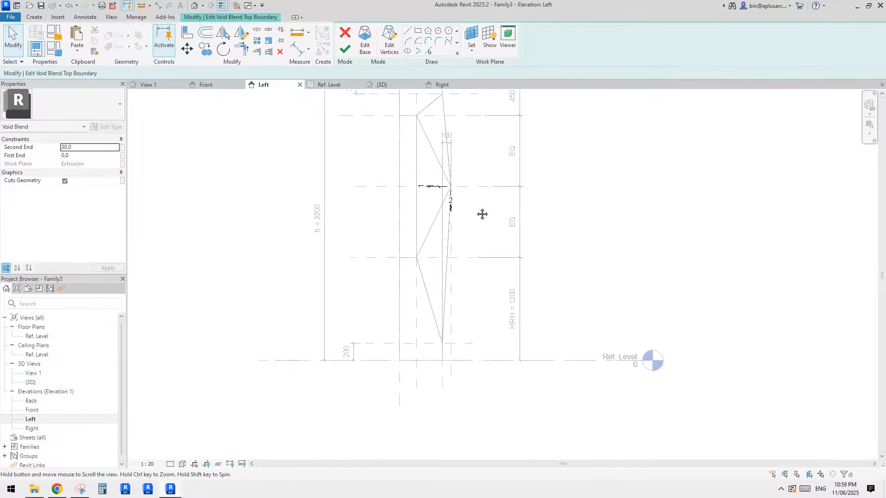
scroll(457, 189, "up", 4)
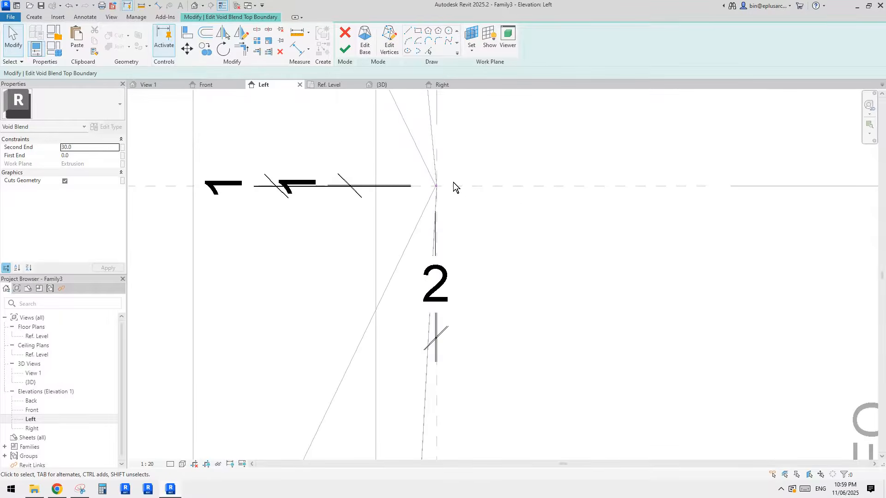
scroll(452, 184, "down", 4)
middle_click_drag(418, 208, 471, 306)
scroll(448, 270, "down", 3)
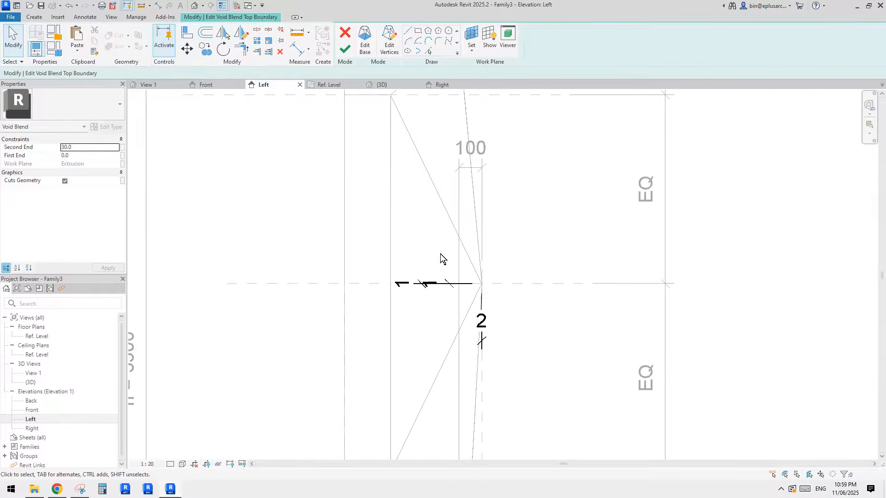
left_click(366, 47)
scroll(451, 213, "down", 5)
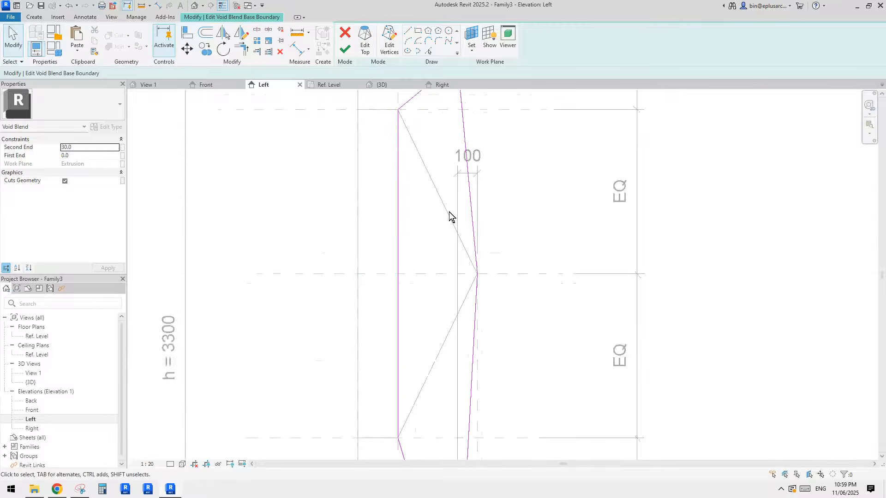
middle_click_drag(488, 236, 487, 234)
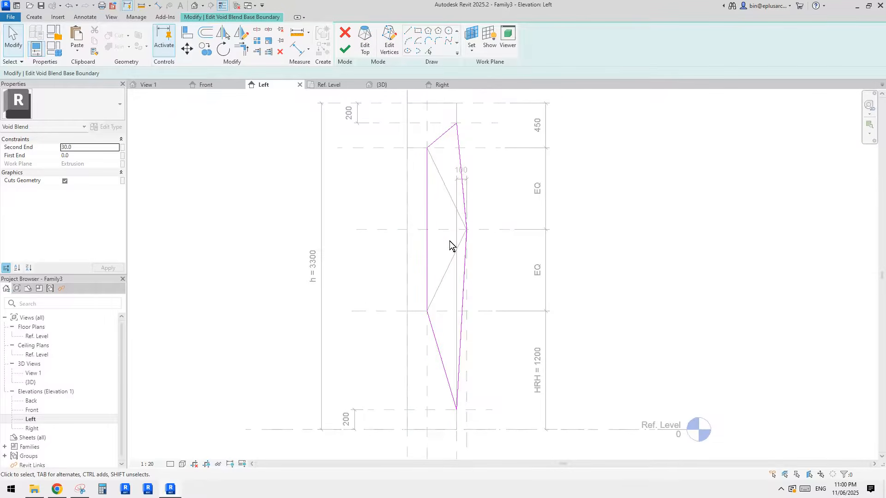
middle_click_drag(556, 238, 555, 246)
left_click(364, 46)
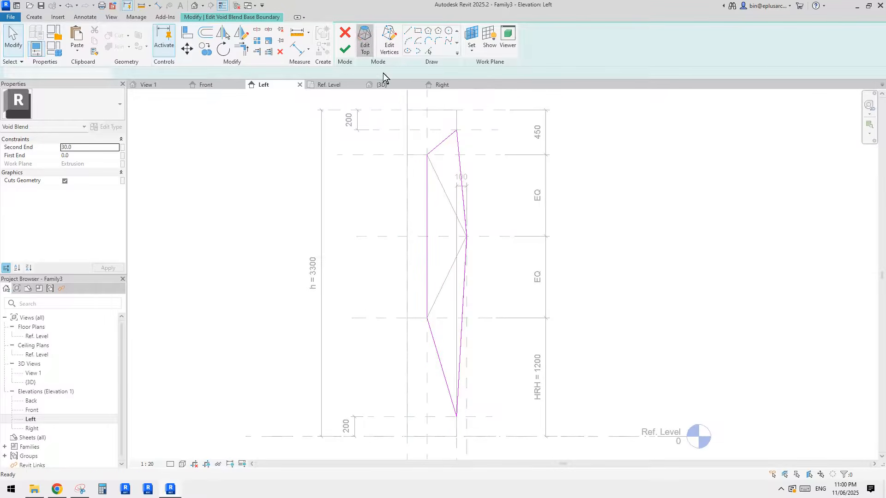
Step: Check the constraints on the two short slanted edges and the upper horizontal edge of the top boundary sketch
scroll(474, 255, "up", 6)
scroll(447, 224, "up", 5)
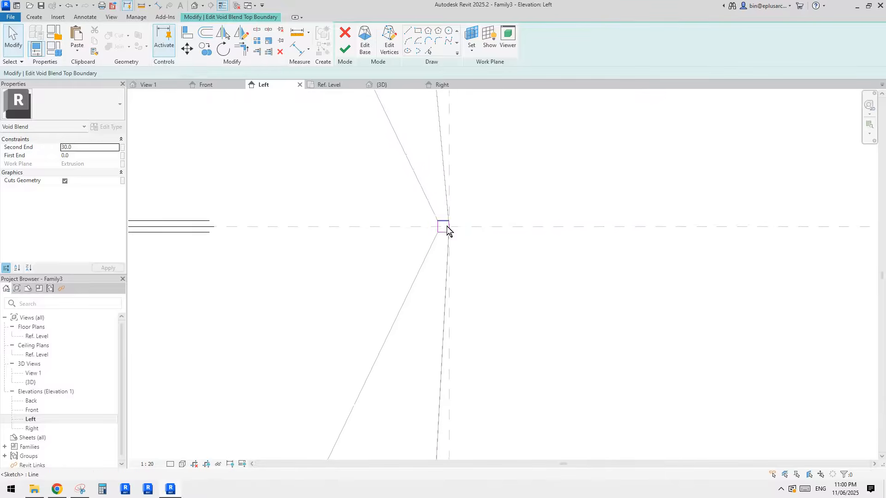
left_click(456, 222)
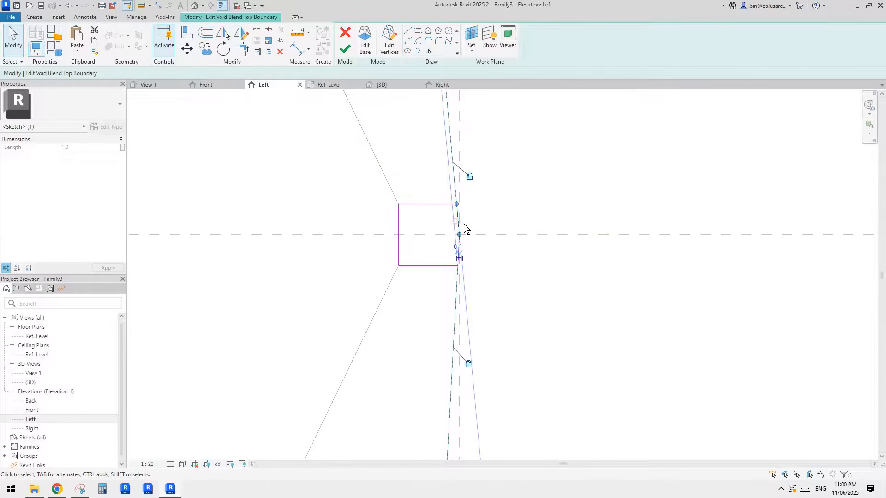
left_click(450, 256)
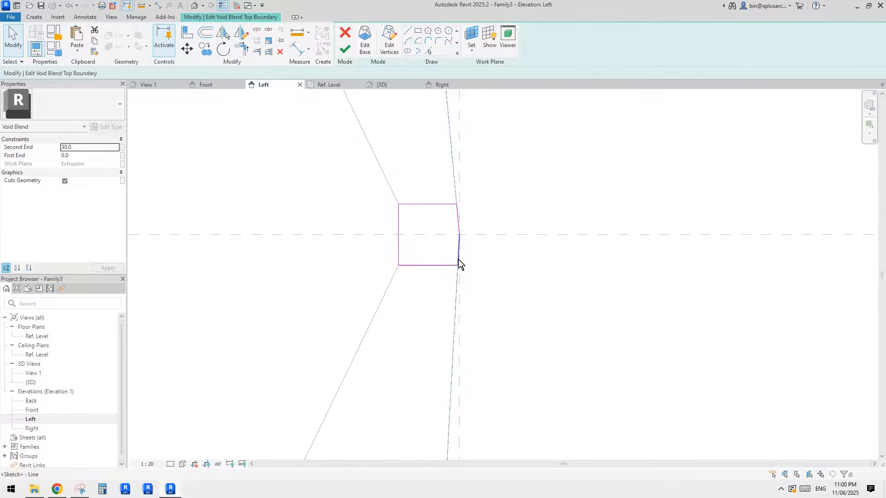
left_click(458, 259)
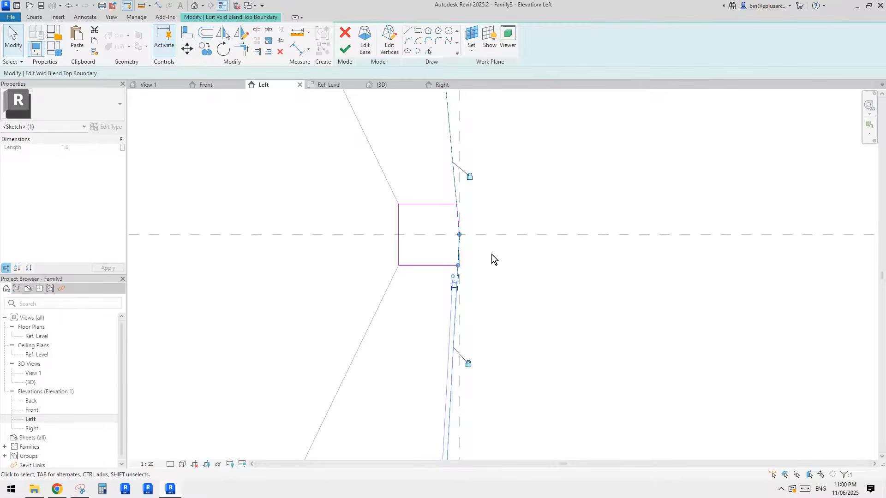
left_click(492, 254)
left_click(427, 204)
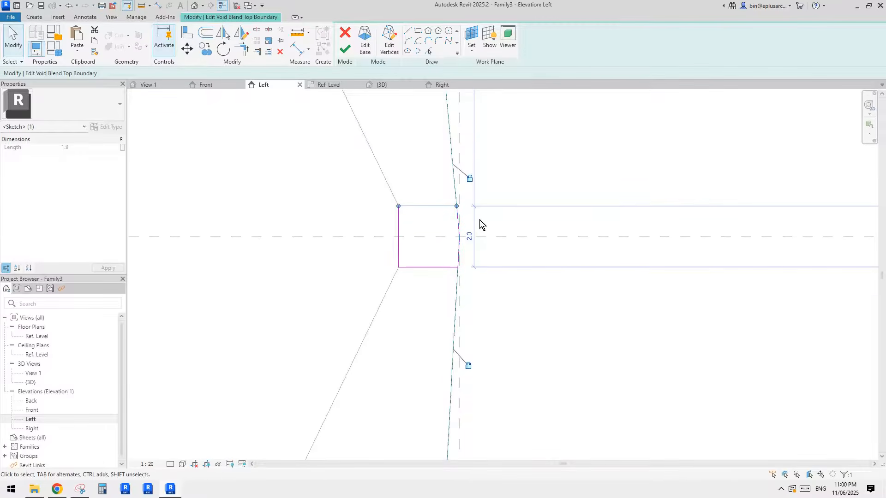
left_click(480, 220)
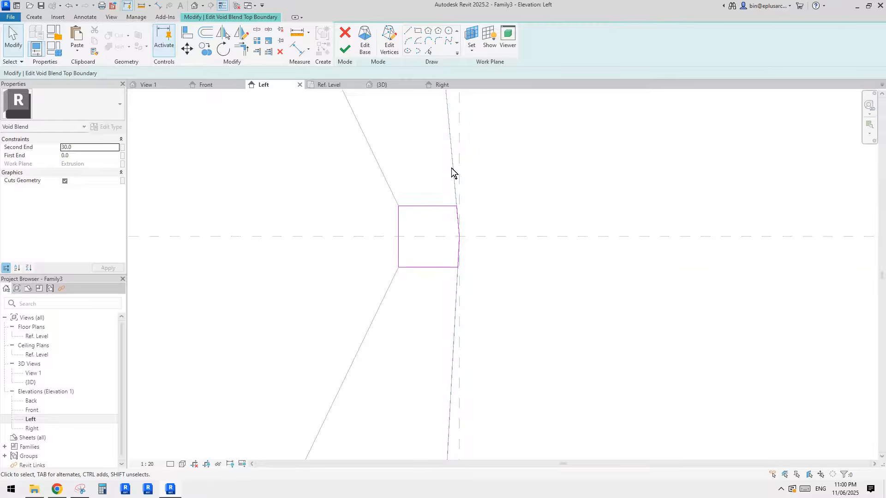
scroll(453, 193, "down", 2)
key("a")
key("l")
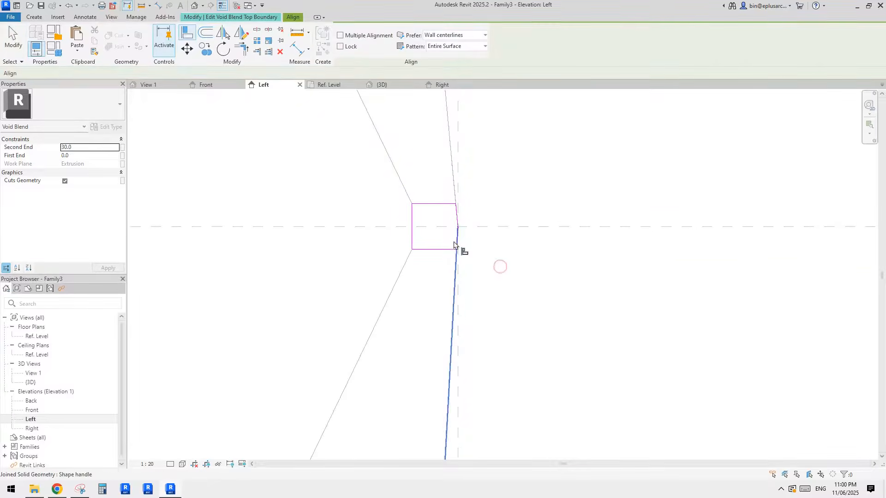
key("Escape")
scroll(445, 251, "down", 1)
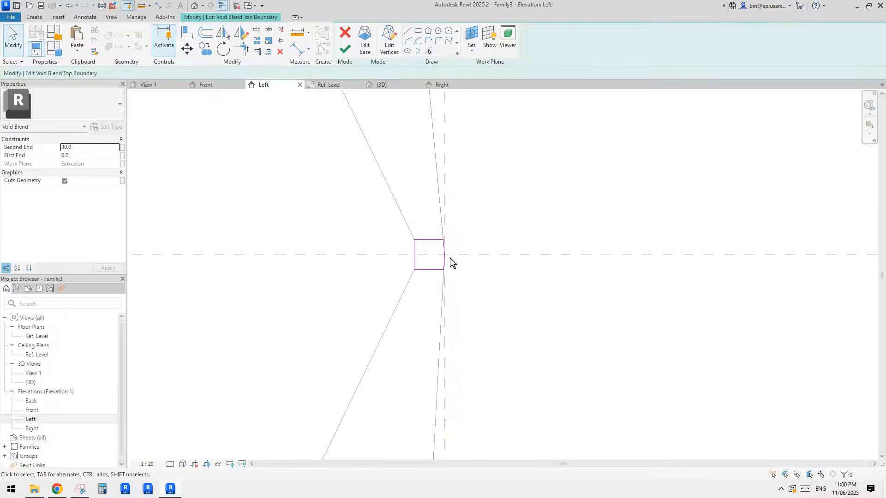
Step: Move the upper horizontal sketch edge to 3 mm from the lower edge, removing the conflicting constraints
left_click(439, 241)
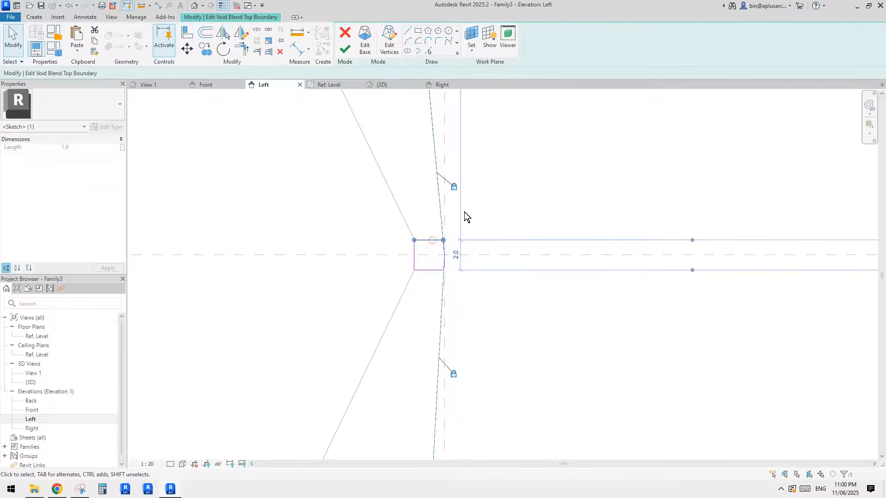
key("Return")
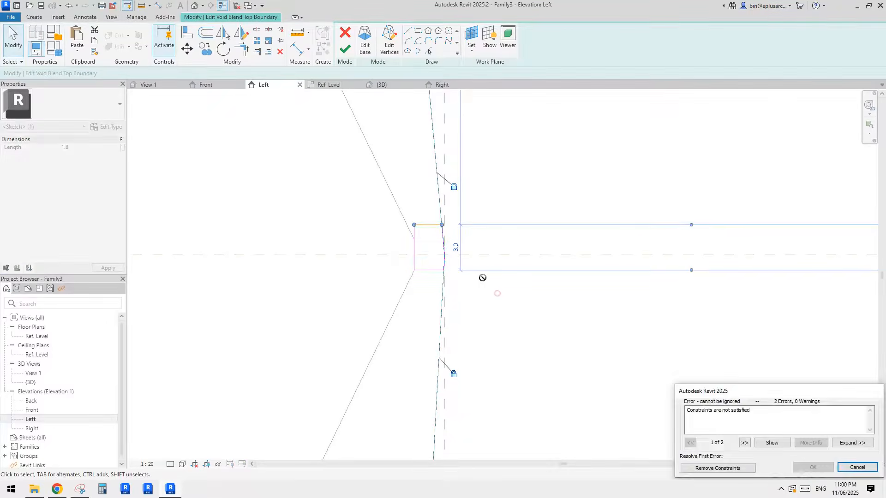
left_click(718, 468)
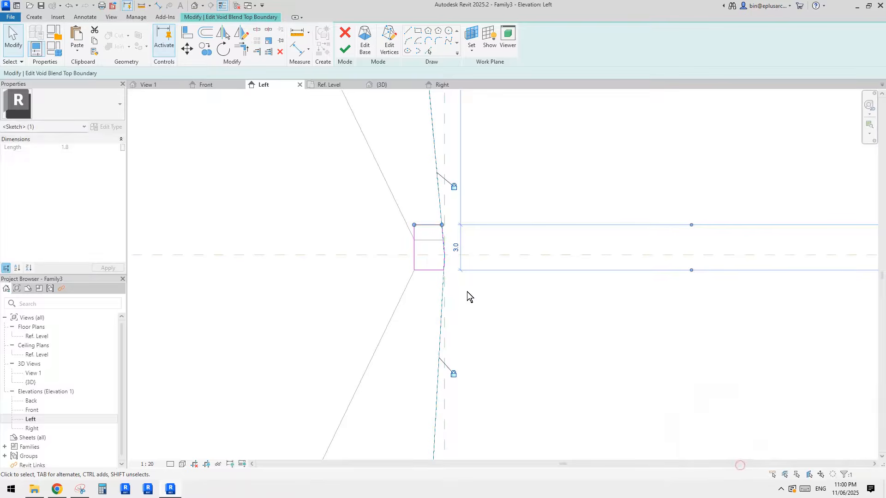
Step: Move the lower horizontal sketch edge to 4 mm from the upper edge, removing the conflicting constraints
left_click(447, 273)
type("4")
key("Return")
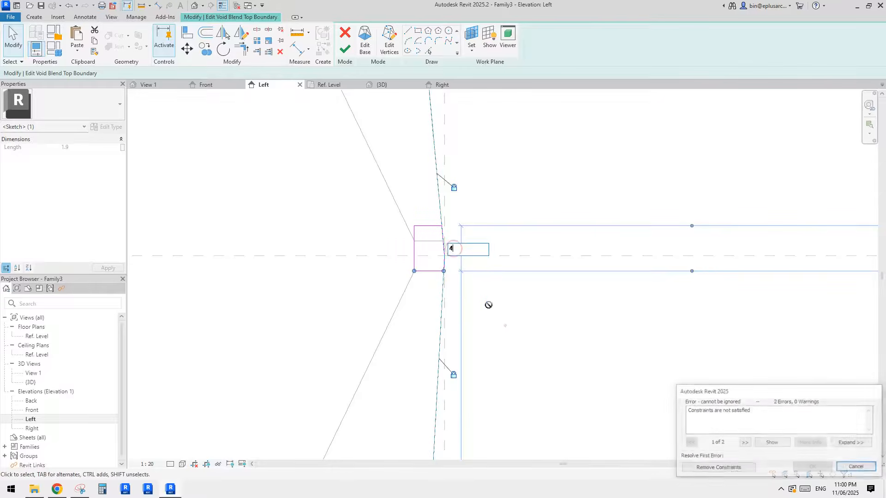
left_click(712, 468)
left_click(558, 333)
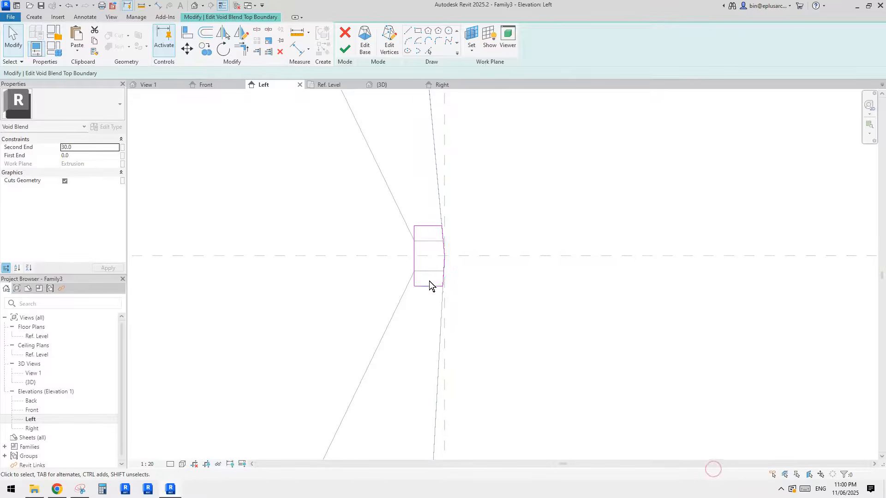
Step: Lock the two 2 mm dimensions from the horizontal reference plane to the sketch edges and finish editing the void blend
scroll(425, 280, "up", 5)
middle_click_drag(425, 287, 484, 286)
left_click(391, 283)
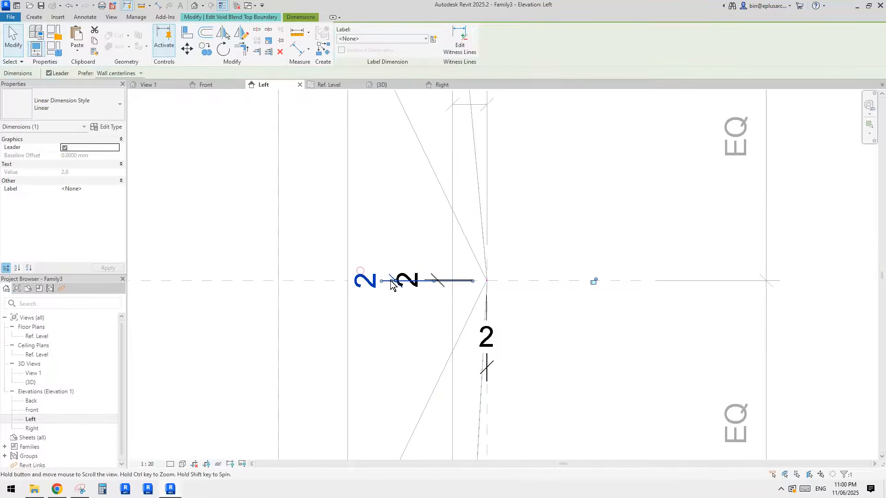
left_click(590, 287)
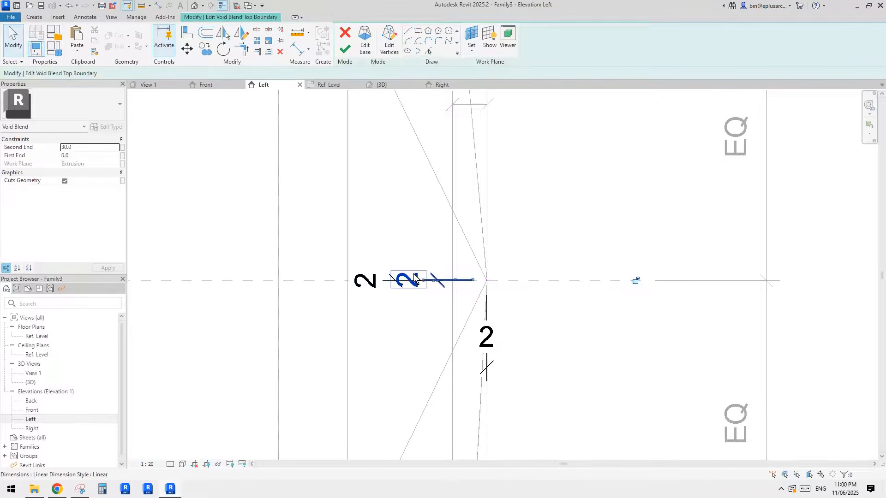
left_click(415, 279)
left_click(625, 278)
scroll(470, 236, "down", 1)
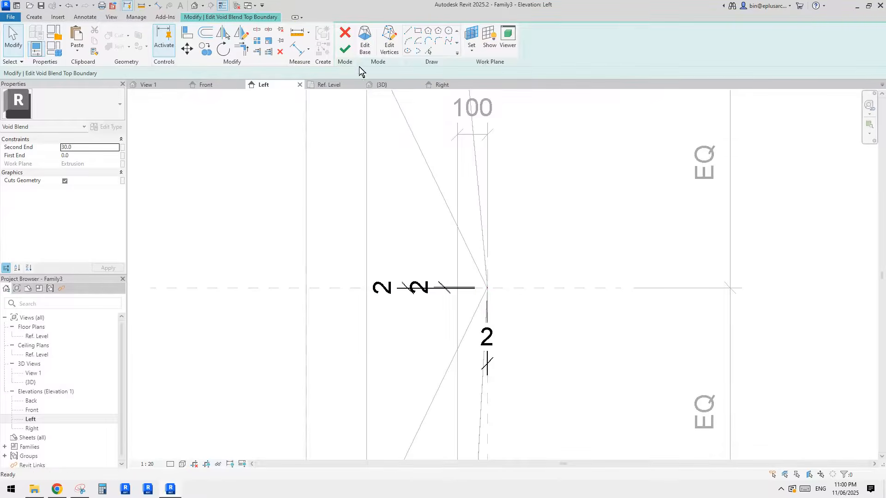
left_click(345, 51)
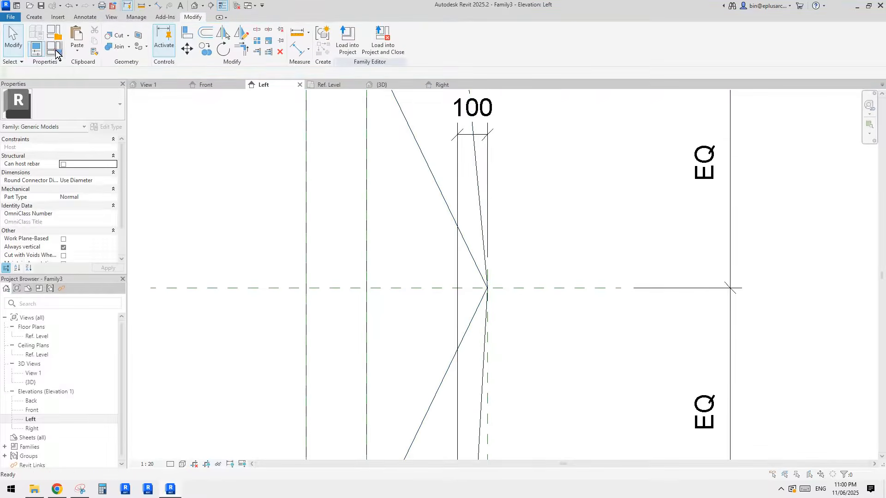
Step: Try to flex the family by setting the h parameter to 3600 in the family types
left_click(55, 49)
left_click(165, 167)
type("3600")
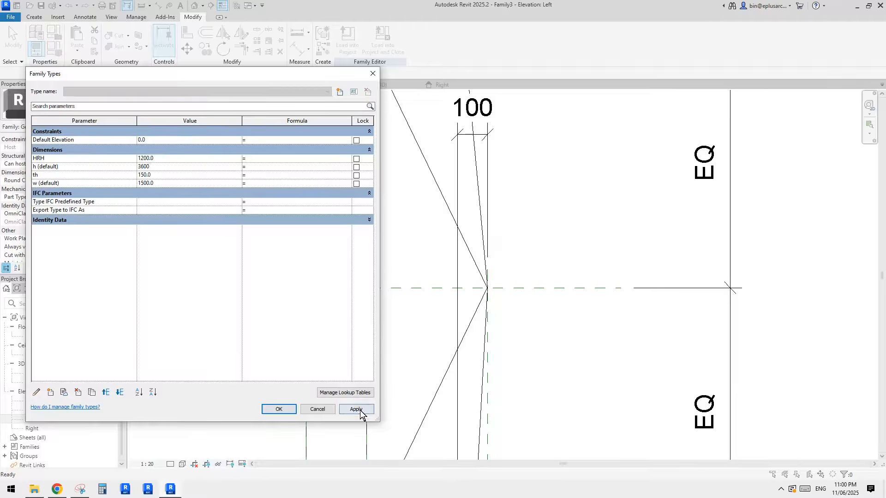
left_click(359, 410)
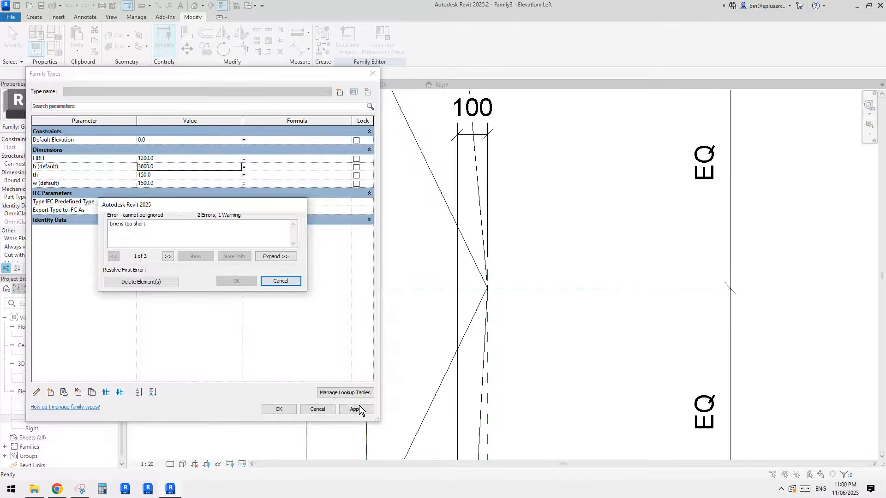
left_click(280, 282)
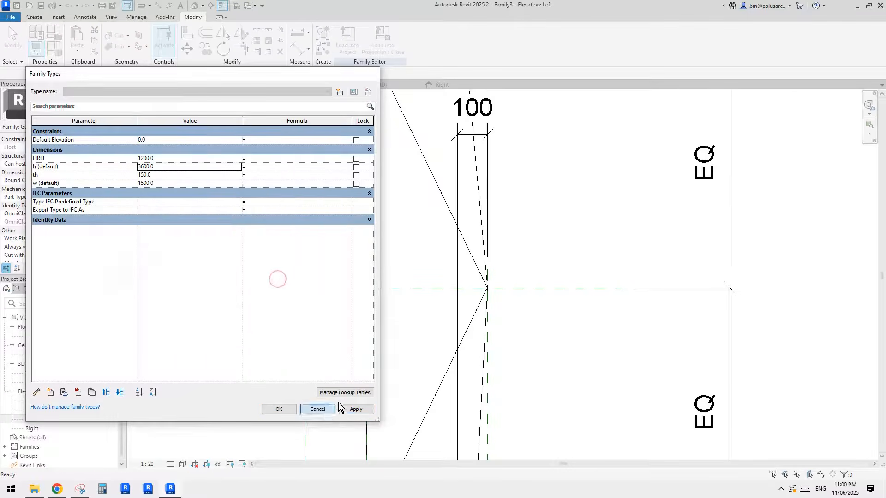
left_click(333, 409)
Step: Open the recent project 20250611.rvt in its 3D view as a reference for the façade panels
scroll(475, 299, "up", 5)
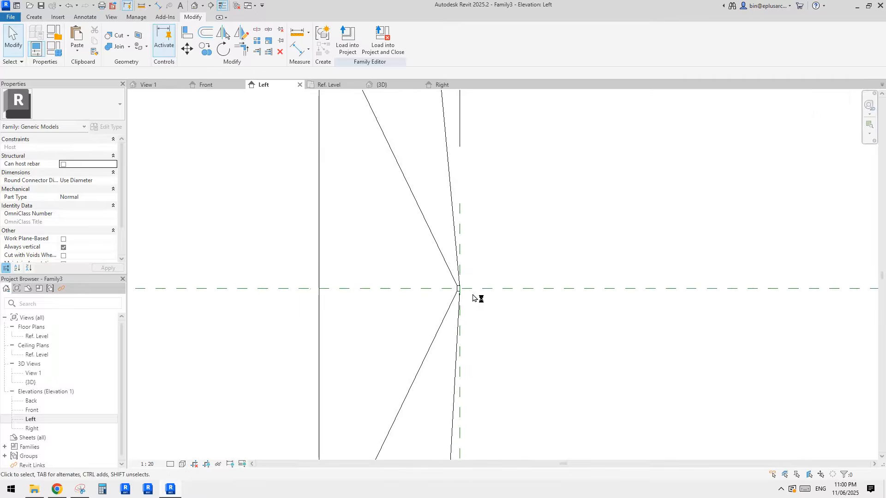
left_click(18, 5)
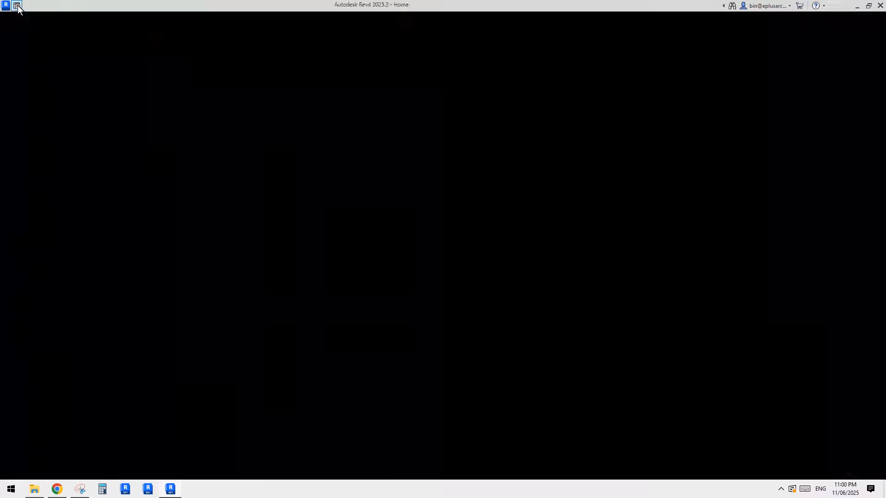
left_click(162, 116)
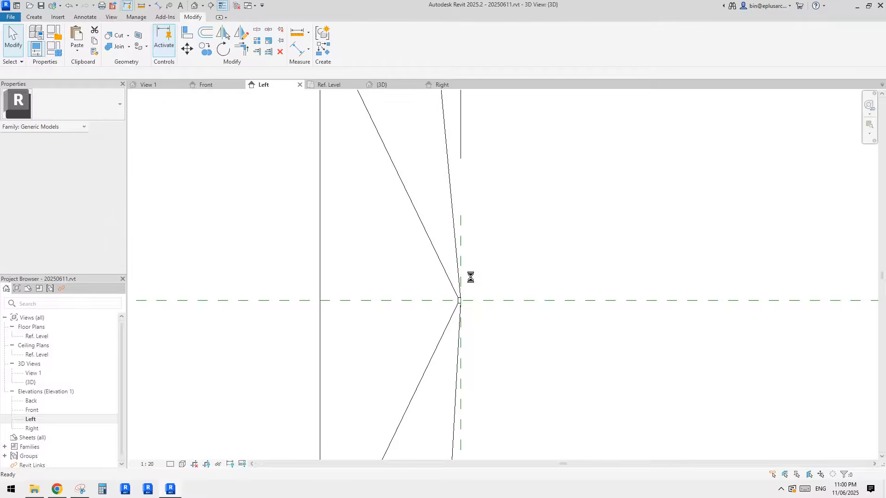
scroll(476, 282, "up", 5)
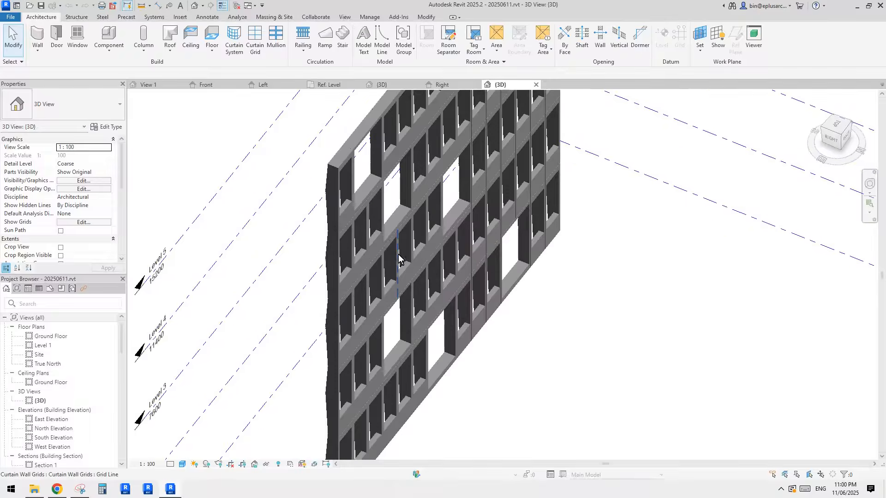
Step: Open a façade curtain panel's family Family2a and its nested generic model Family1 for editing
left_click(393, 262)
mouse_move(394, 262)
middle_mouse_down("shift")
mouse_move(443, 198)
mouse_move(390, 252)
middle_mouse_up("shift")
double_click(444, 198)
scroll(398, 248, "up", 5)
left_click(402, 222)
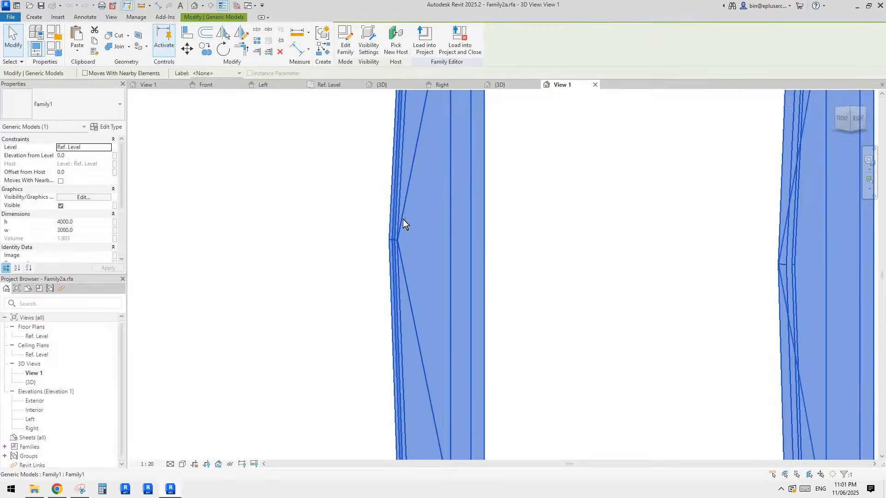
scroll(403, 220, "down", 3)
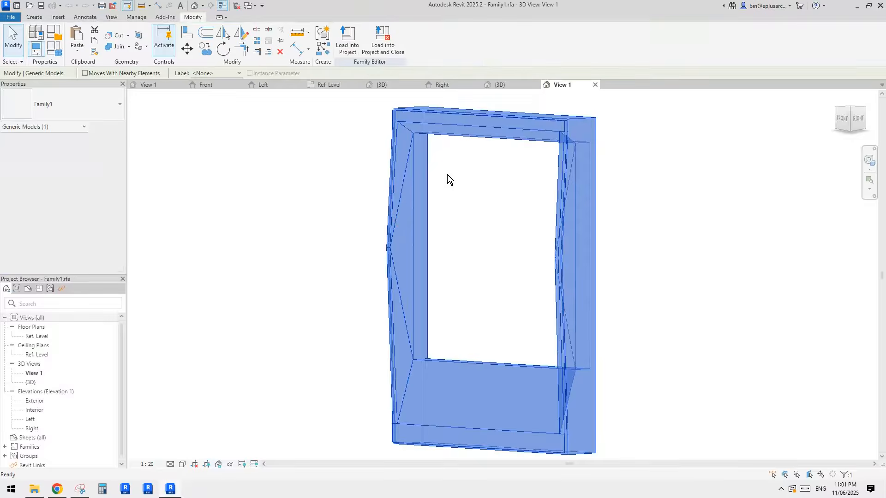
double_click(447, 176)
Step: Select the side void blend in Family1 and open its top boundary sketch in the Left elevation
scroll(440, 246, "up", 2)
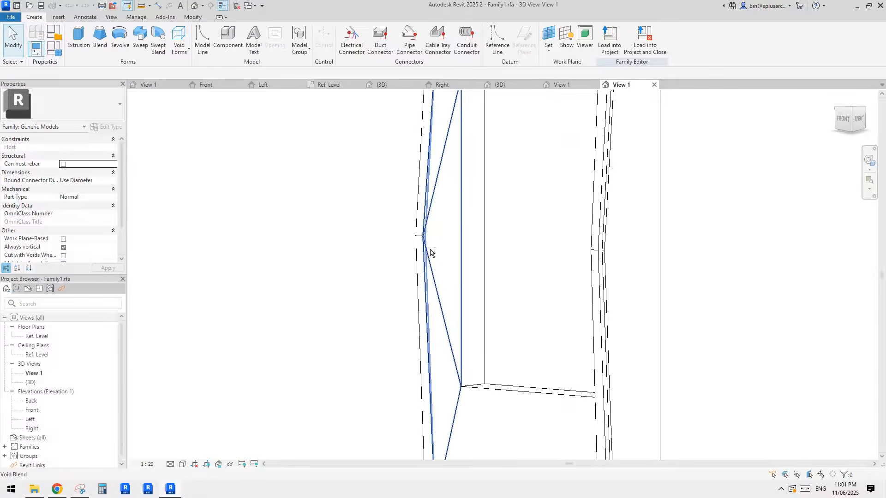
middle_click_drag(444, 252, 412, 263)
scroll(443, 244, "up", 3)
scroll(441, 243, "up", 3)
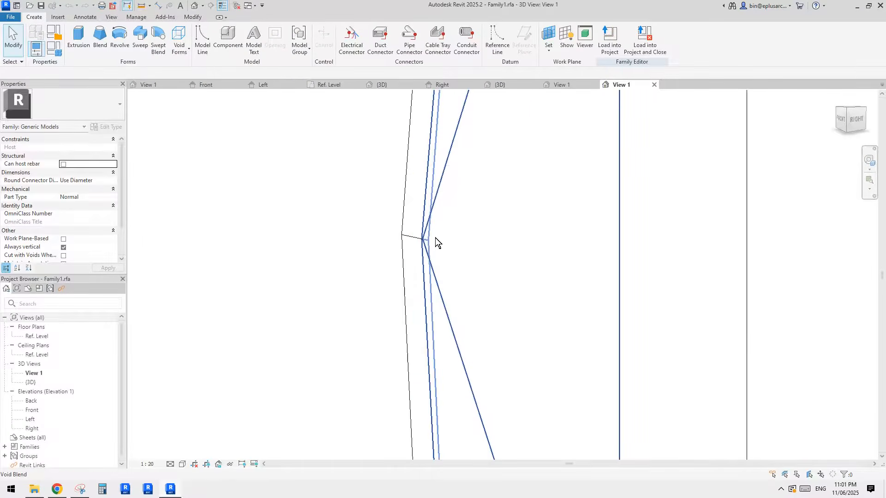
left_click(424, 222)
scroll(427, 222, "down", 5)
middle_click_drag(439, 234, 445, 289)
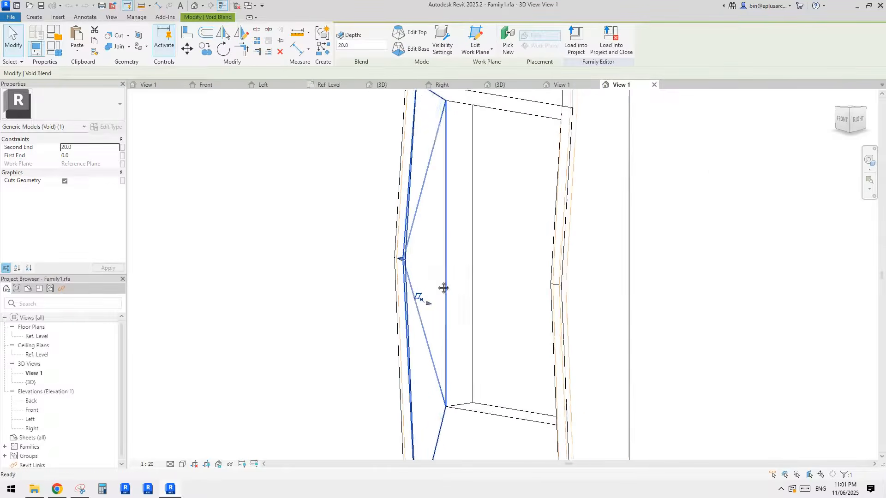
left_click(417, 33)
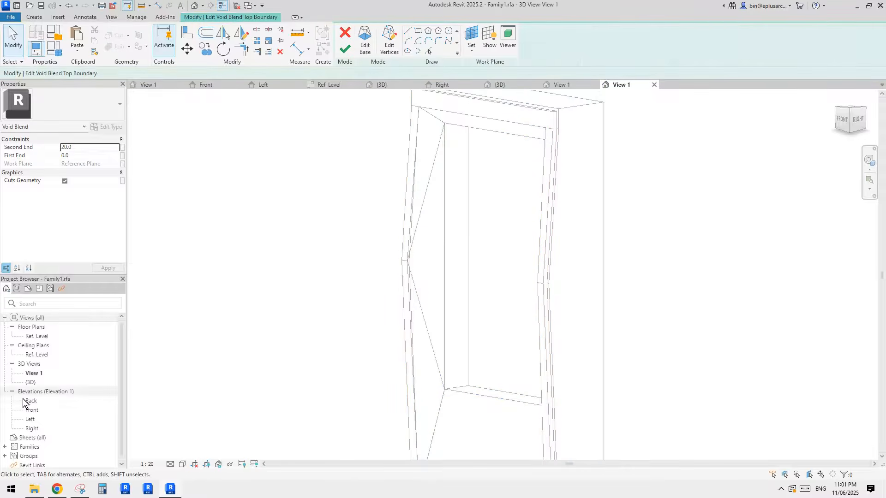
double_click(30, 419)
Step: Inspect the dimensions attached to the short slanted edge of the reference blend's top boundary sketch
scroll(508, 194, "up", 5)
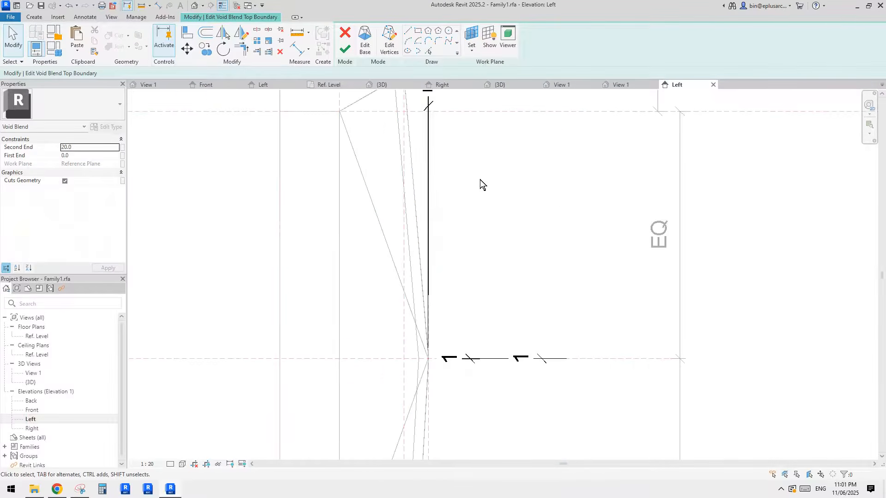
scroll(427, 369, "up", 6)
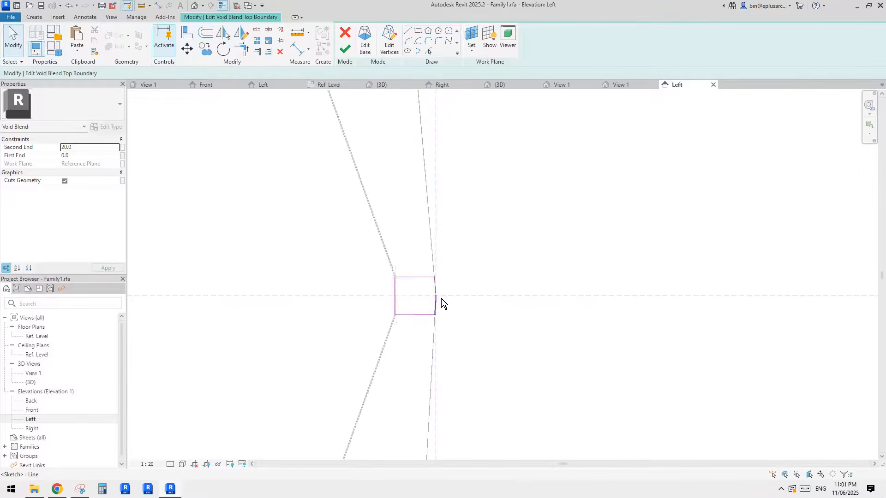
left_click(391, 262)
scroll(399, 297, "down", 12)
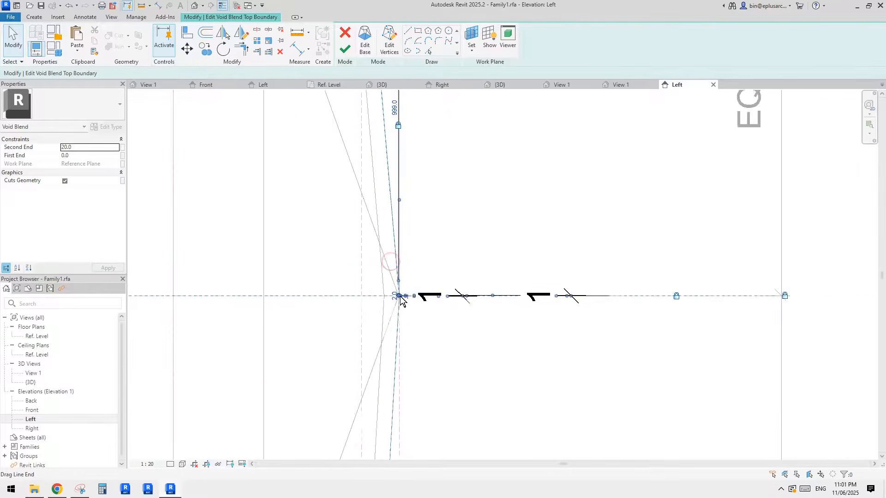
scroll(417, 325, "up", 8)
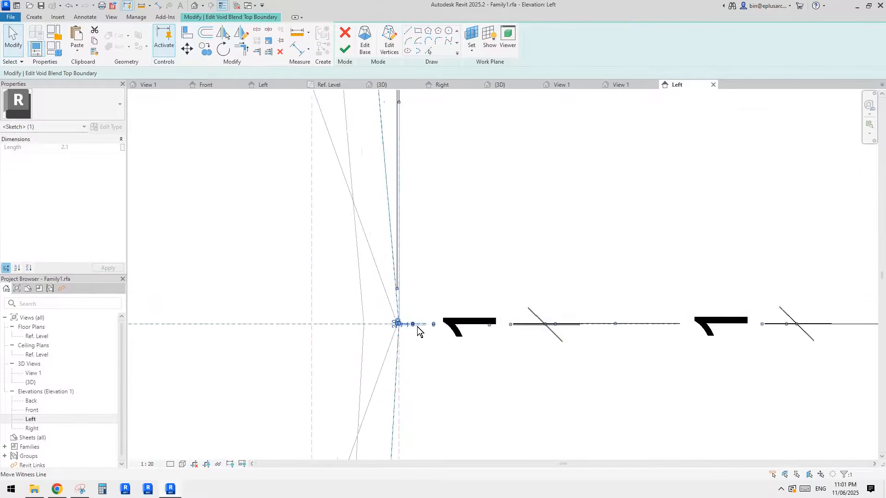
key("Escape")
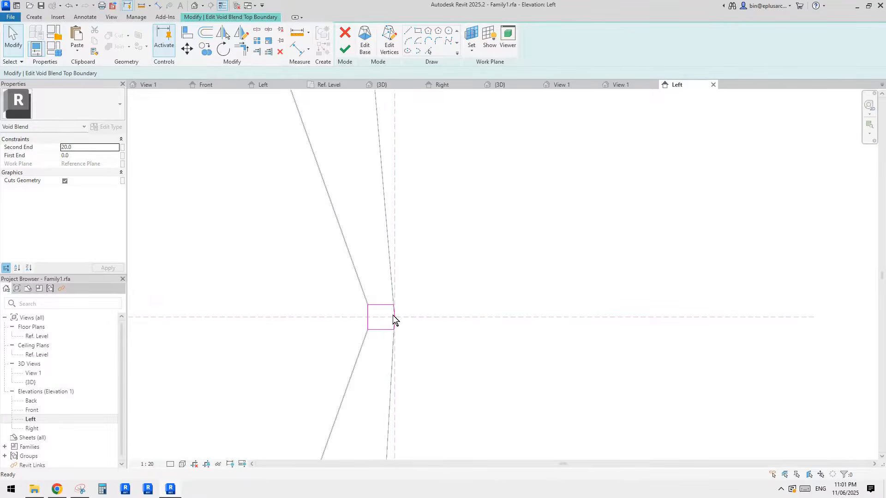
Step: Check the visibility setting of Automatic Sketch Dimensions for the Left elevation
key("v")
key("g")
left_click(207, 94)
left_click(160, 159)
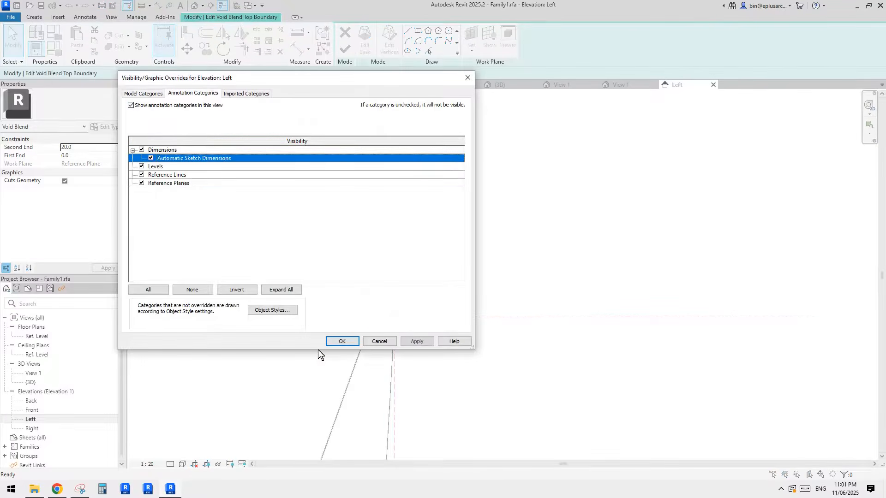
left_click(341, 343)
Step: Examine how the reference top boundary sketch is dimensioned to the horizontal and vertical reference planes
scroll(447, 363, "down", 10)
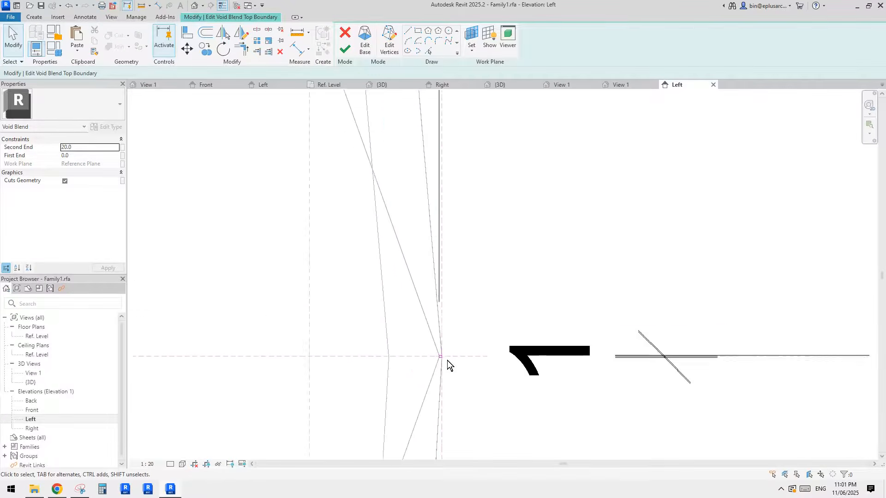
middle_click_drag(486, 358, 484, 163)
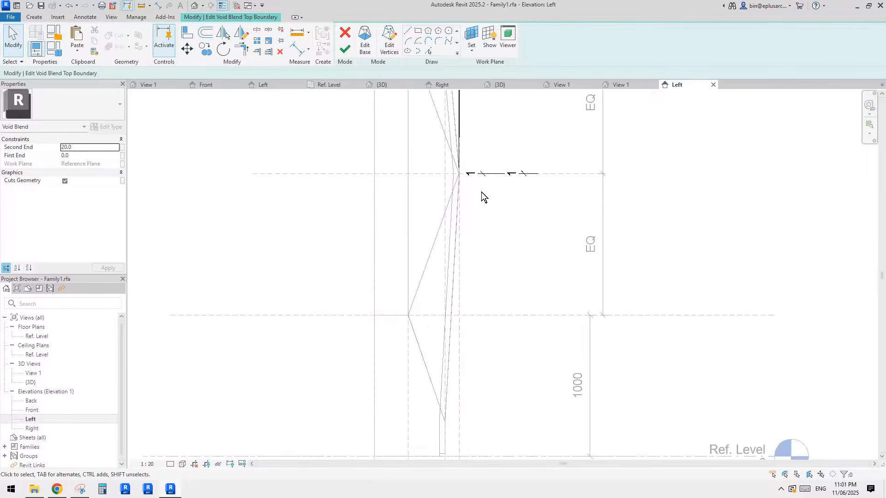
scroll(481, 201, "down", 3)
middle_click_drag(496, 218, 483, 272)
scroll(460, 230, "up", 7)
scroll(417, 246, "up", 10)
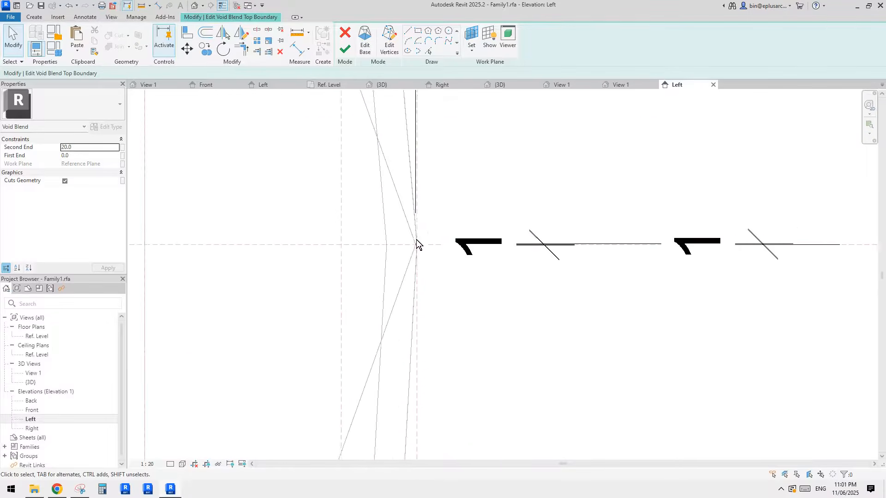
scroll(432, 254, "up", 4)
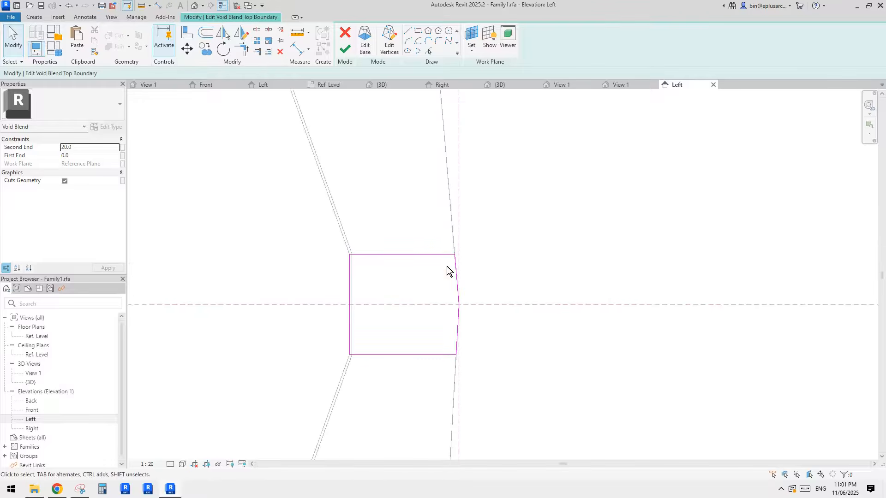
scroll(453, 243, "down", 10)
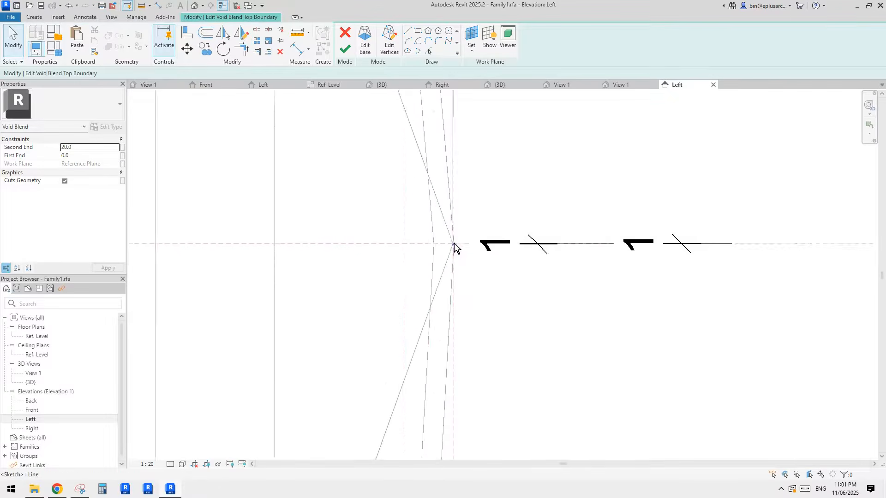
scroll(457, 253, "up", 3)
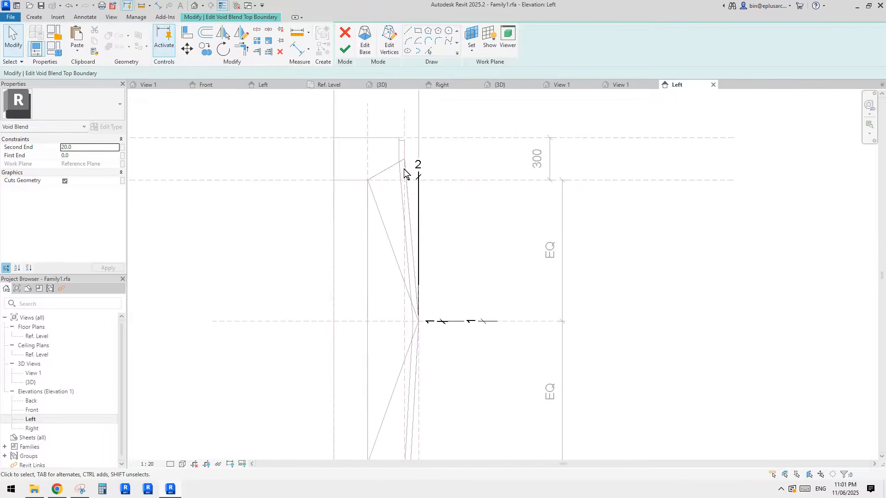
Step: Examine the base boundary sketch of the reference void blend, and leave the sketch without keeping changes
left_click(365, 41)
middle_click_drag(442, 247, 453, 185)
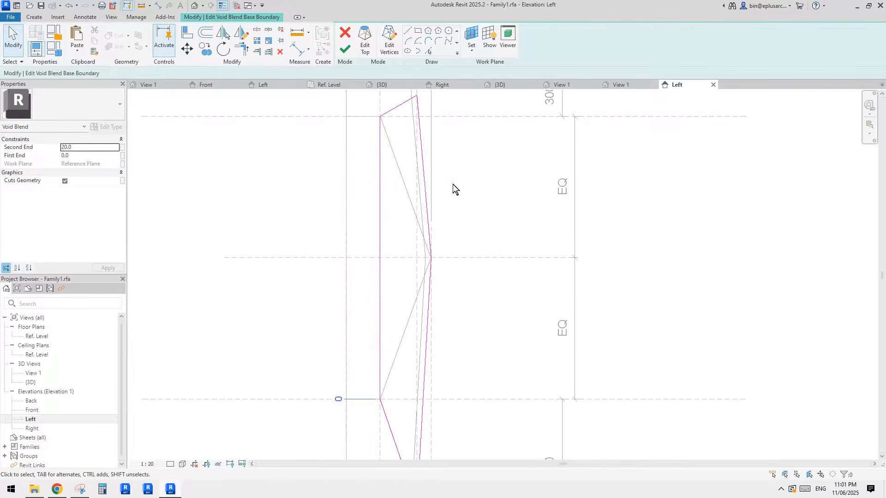
scroll(452, 190, "down", 2)
middle_click_drag(461, 222, 463, 212)
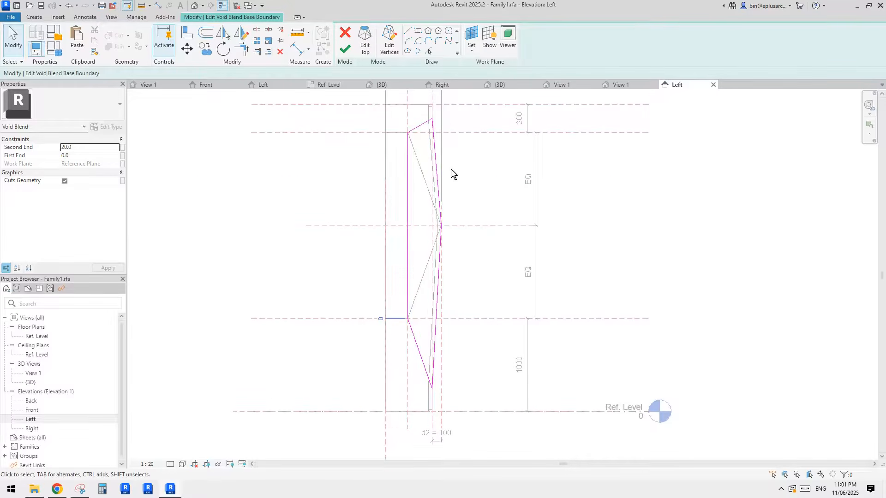
scroll(476, 181, "up", 1)
middle_click_drag(475, 183, 472, 193)
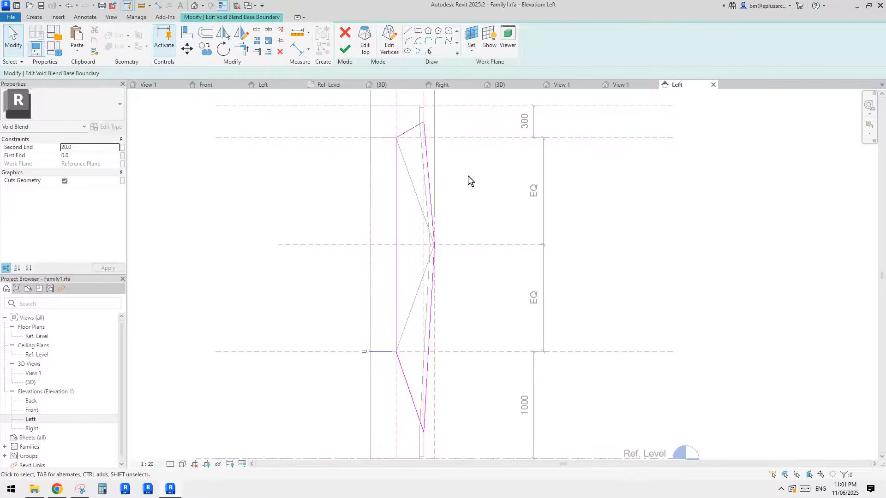
left_click(344, 33)
left_click(464, 249)
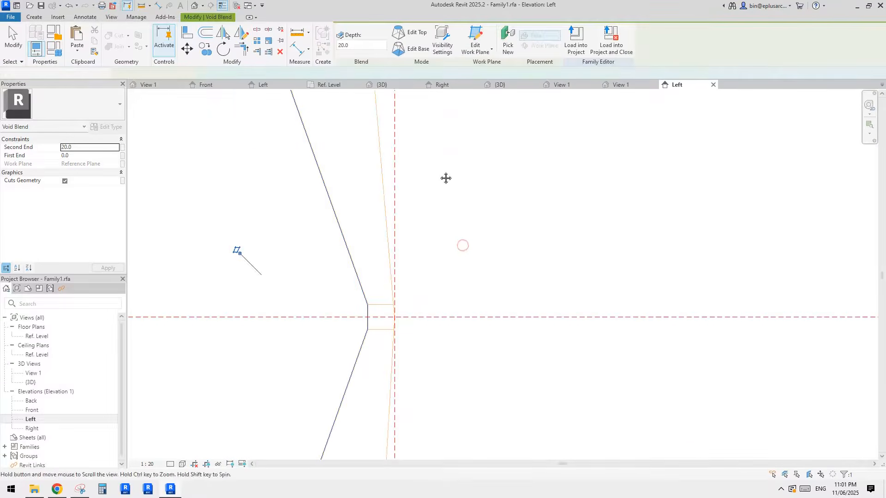
Step: Close the reference families Family1 and Family2a and the 20250611.rvt project without saving
left_click(714, 85)
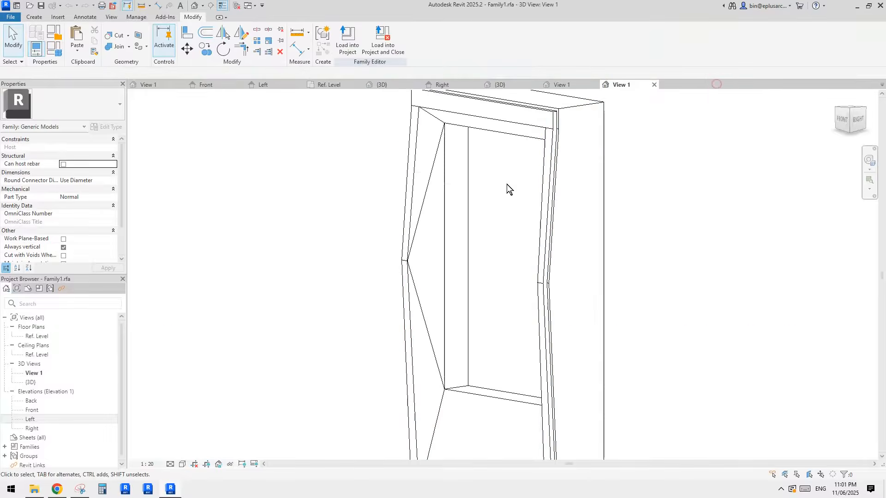
left_click(654, 84)
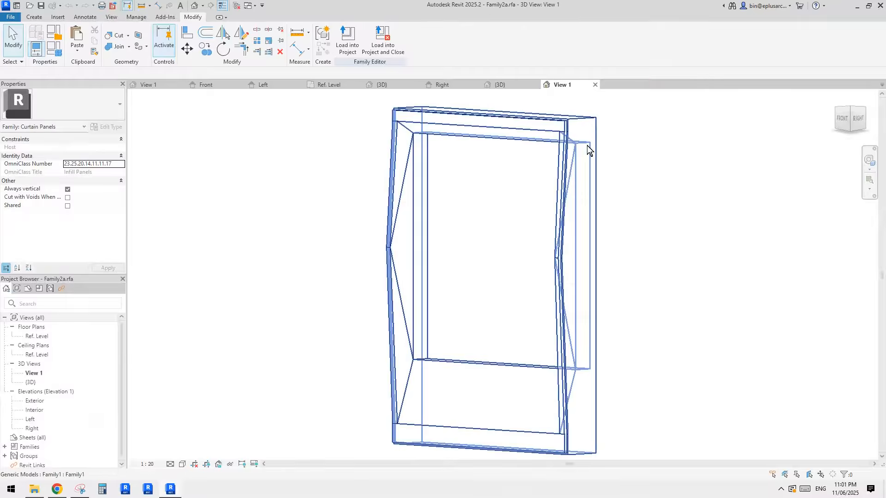
left_click(596, 85)
left_click(462, 244)
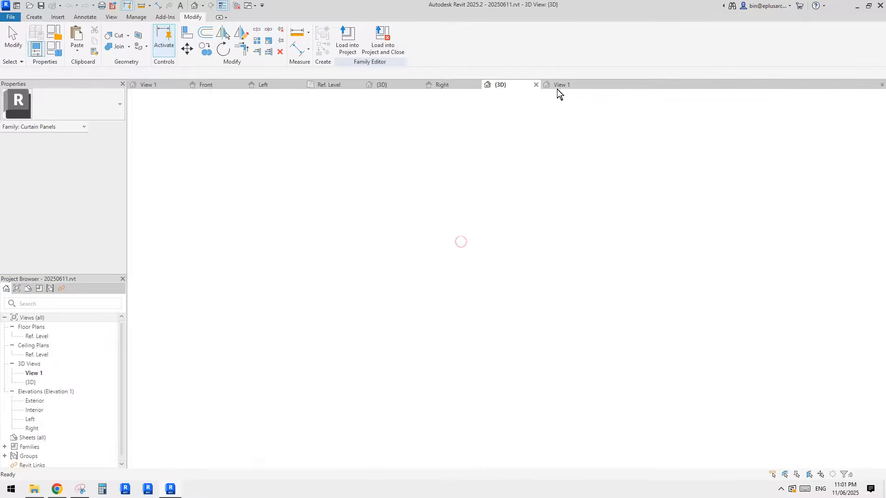
left_click(536, 85)
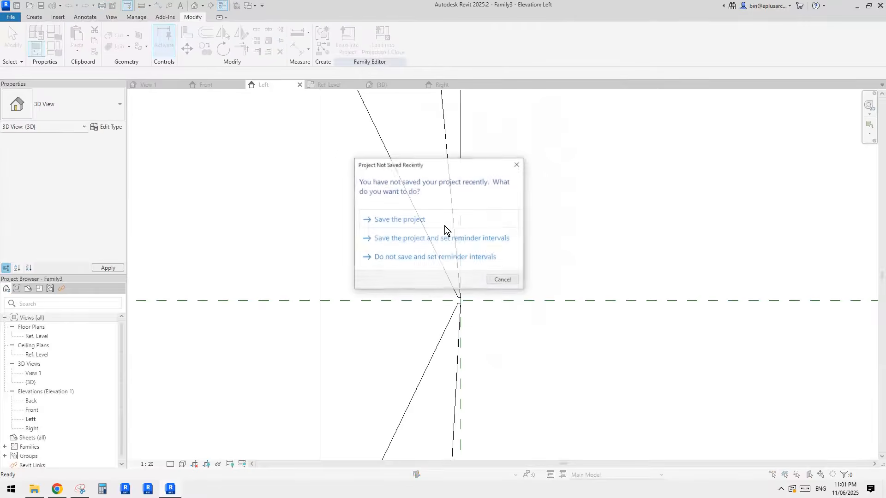
left_click(485, 258)
Step: Open the void blend's top boundary sketch in the Left elevation and inspect the dimensions tying its horizontal edges to the reference plane
left_click(461, 303)
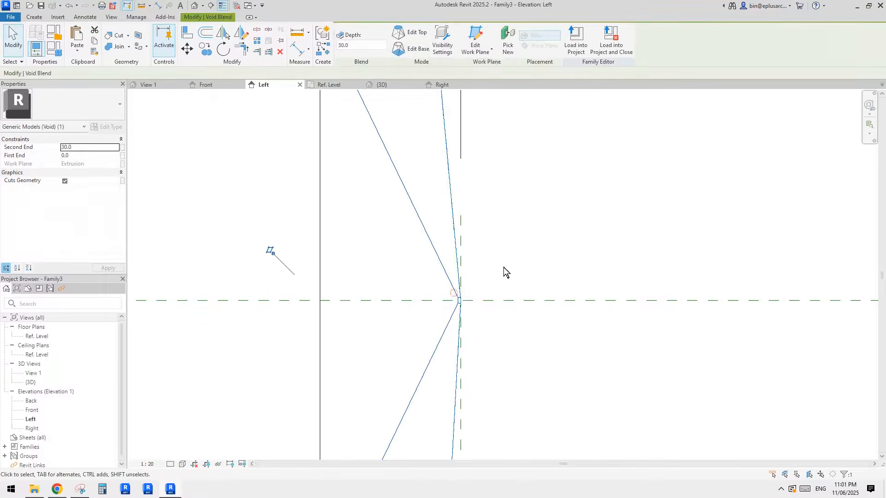
left_click(404, 41)
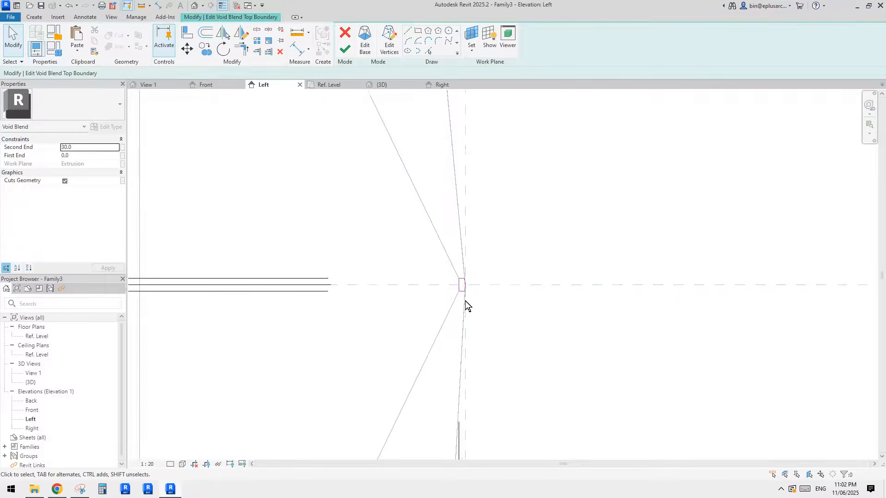
scroll(432, 234, "down", 2)
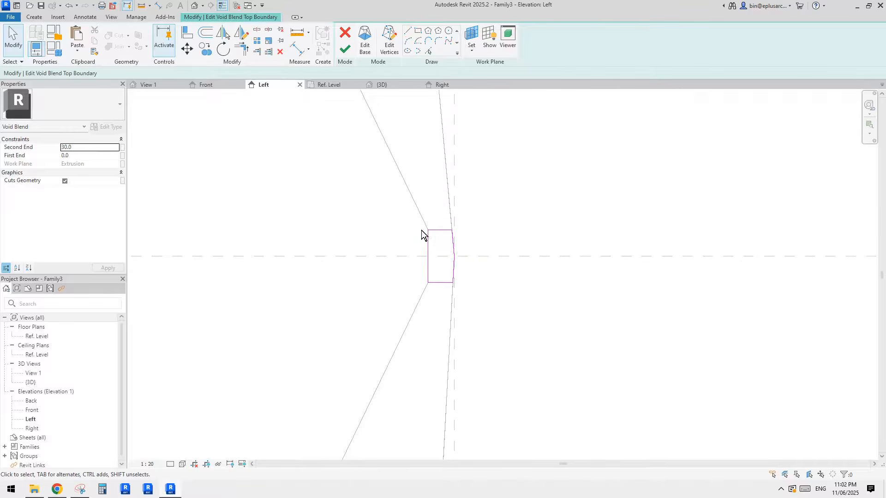
scroll(436, 242, "down", 4)
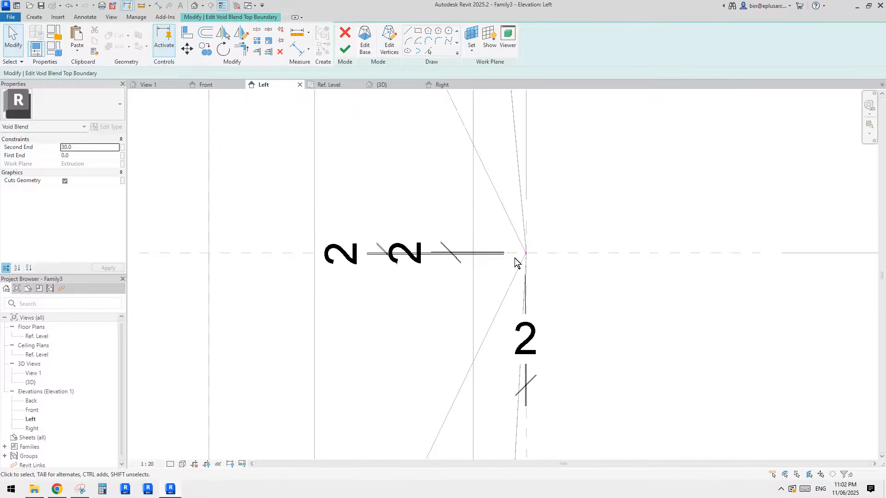
scroll(516, 276, "up", 5)
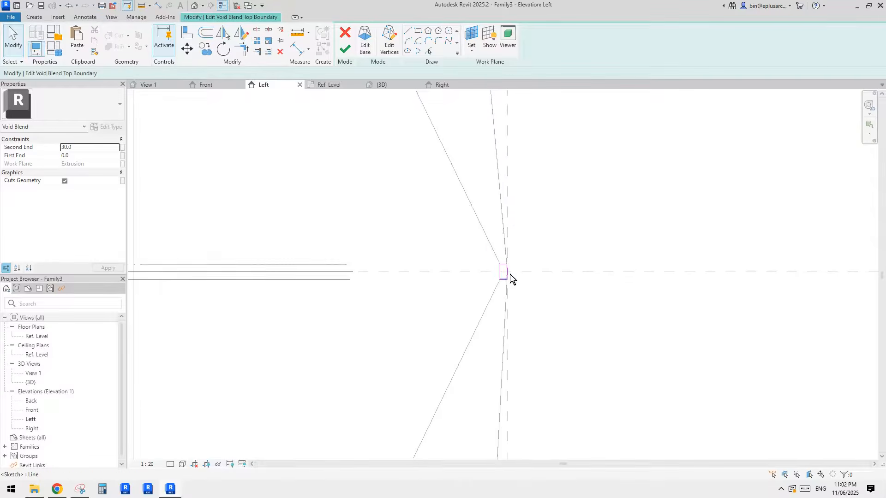
left_click(500, 246)
scroll(480, 266, "down", 6)
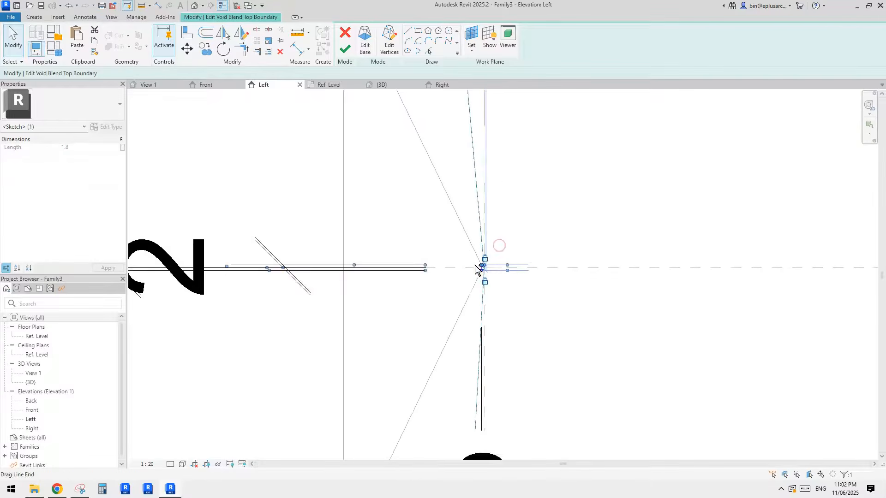
middle_click_drag(408, 267, 502, 267)
left_click(413, 276)
left_click(380, 270)
scroll(381, 269, "down", 2)
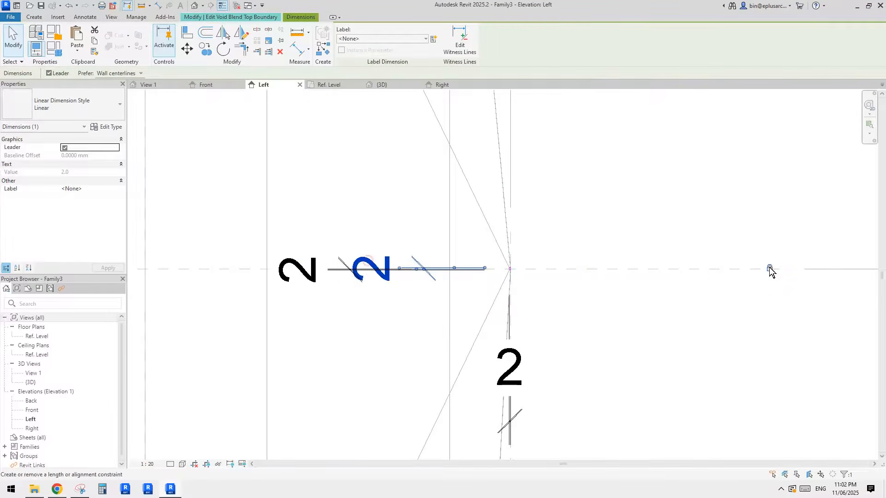
key("Escape")
scroll(511, 272, "up", 2)
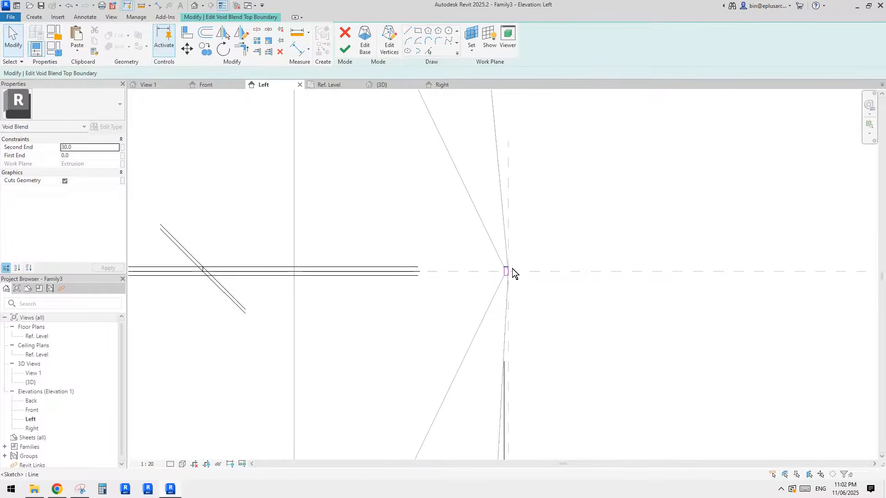
Step: Reduce the top boundary sketch's height to 2 mm, with its horizontal edges 1 mm above and 1 mm below the horizontal reference plane
left_click(531, 273)
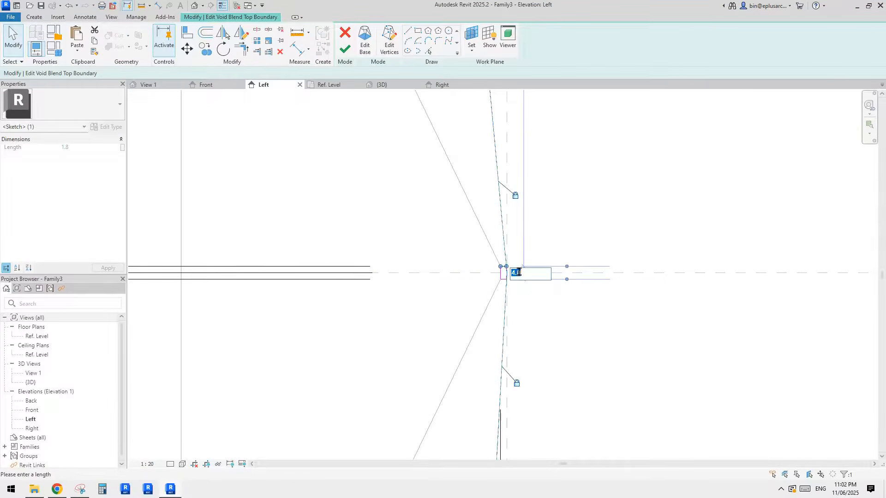
scroll(506, 278, "up", 1)
left_click_drag(477, 276, 533, 288)
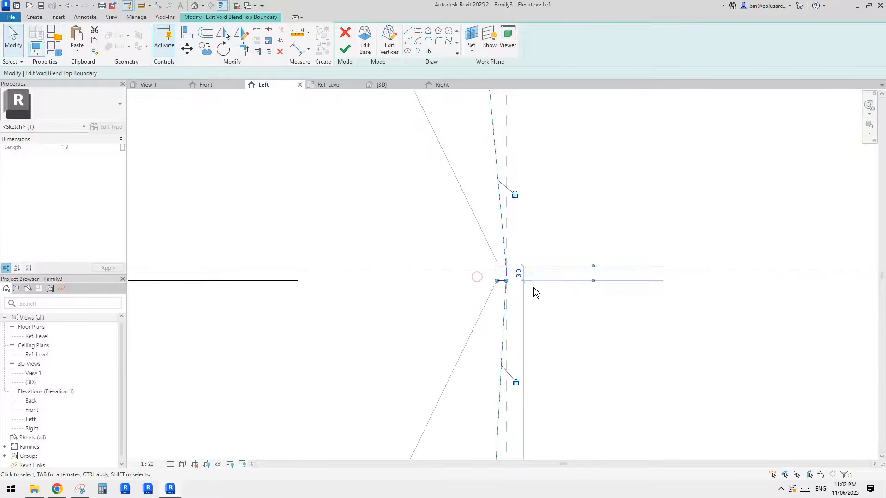
type("2")
key("Return")
scroll(546, 300, "down", 5)
key("Escape")
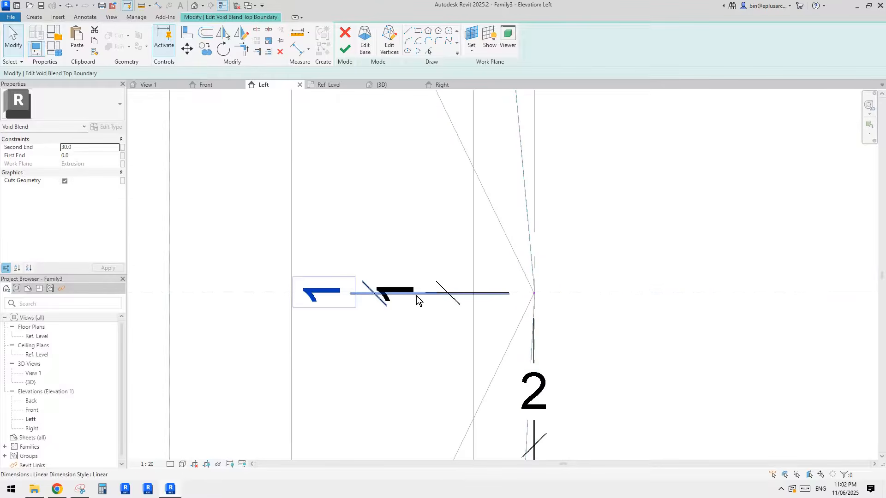
left_click(406, 292)
left_click(403, 293)
left_click_drag(388, 277, 315, 278)
scroll(538, 293, "up", 8)
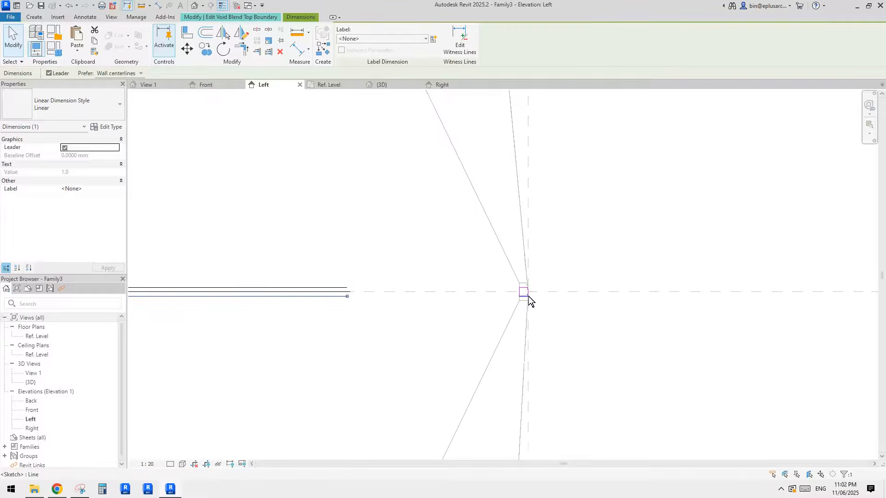
key("Escape")
scroll(536, 282, "up", 3)
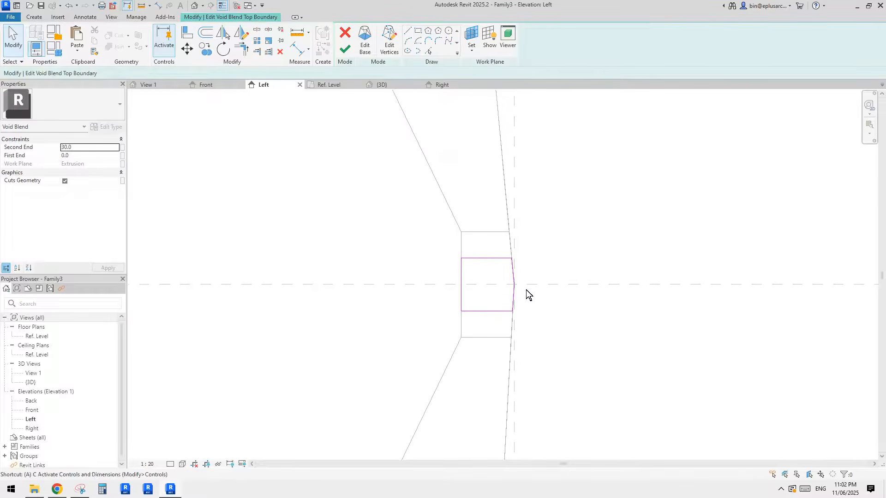
Step: Align the vertex between the top boundary's two slanted edges with the horizontal reference plane and lock the alignment
key("a")
key("l")
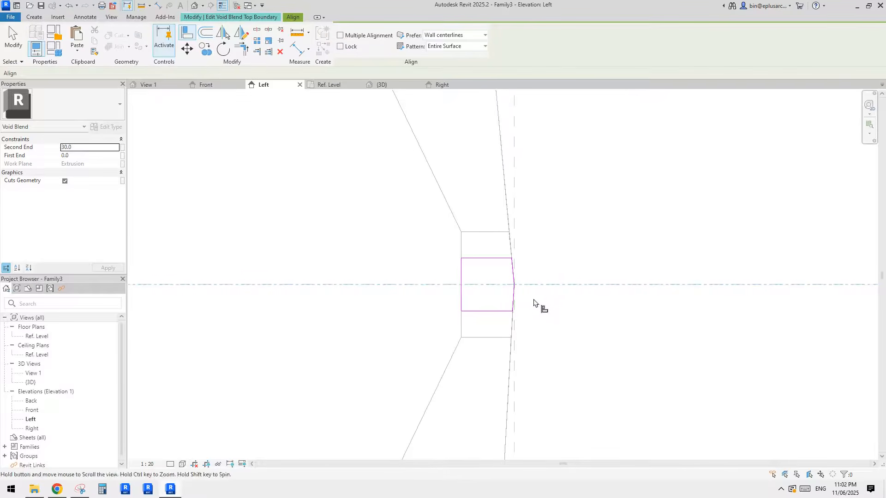
middle_click_drag(532, 296, 525, 295)
left_click(509, 286)
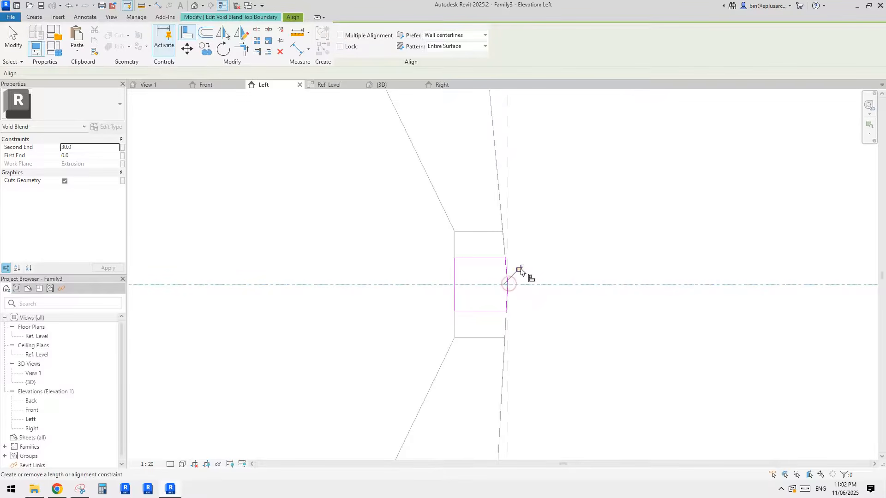
left_click(520, 269)
key("Escape")
key("Escape")
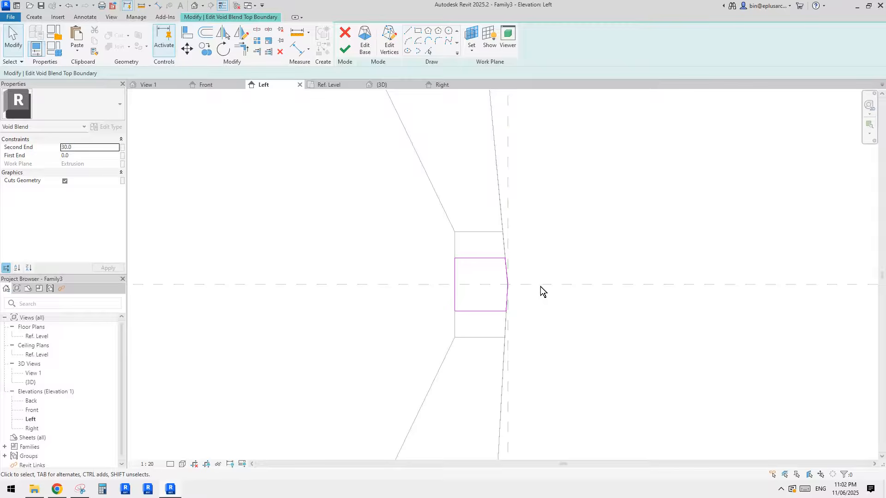
Step: Examine the top boundary sketch's dimensions and the length and constraints of its lower slanted edge
scroll(560, 286, "down", 8)
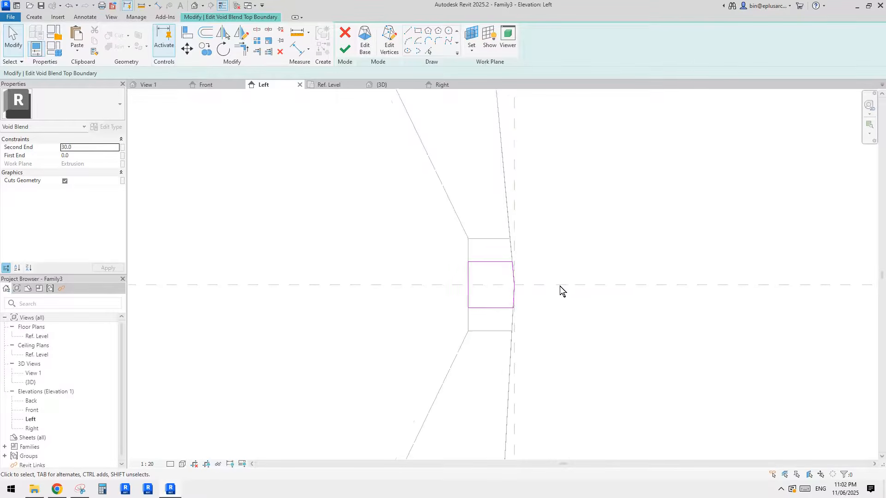
scroll(566, 290, "up", 2)
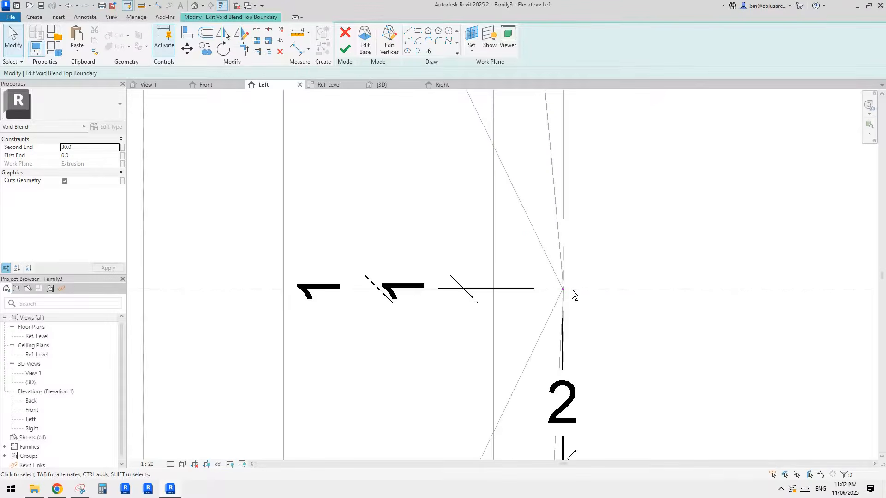
scroll(578, 299, "up", 8)
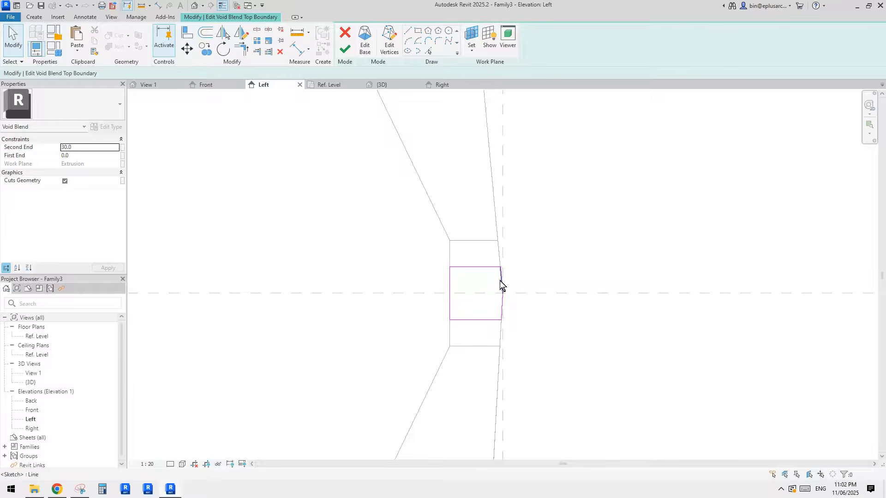
left_click(503, 305)
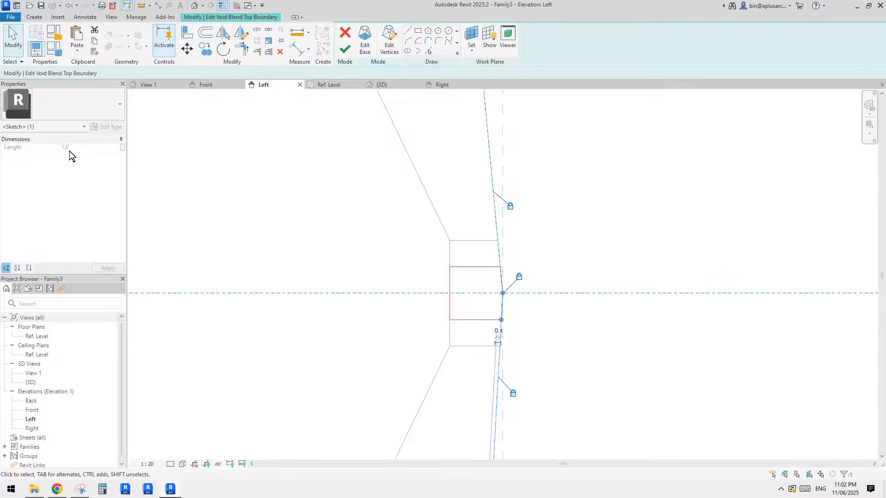
left_click(530, 309)
scroll(520, 306, "down", 5)
scroll(511, 316, "up", 2)
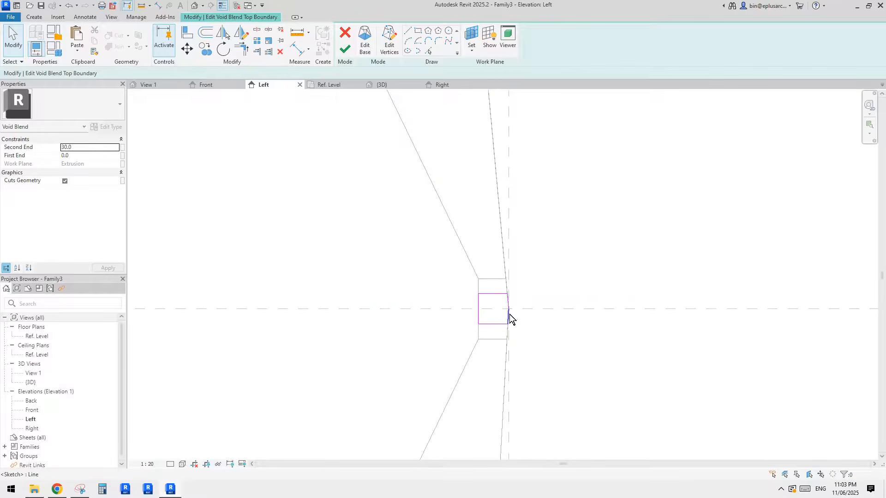
scroll(511, 318, "down", 1)
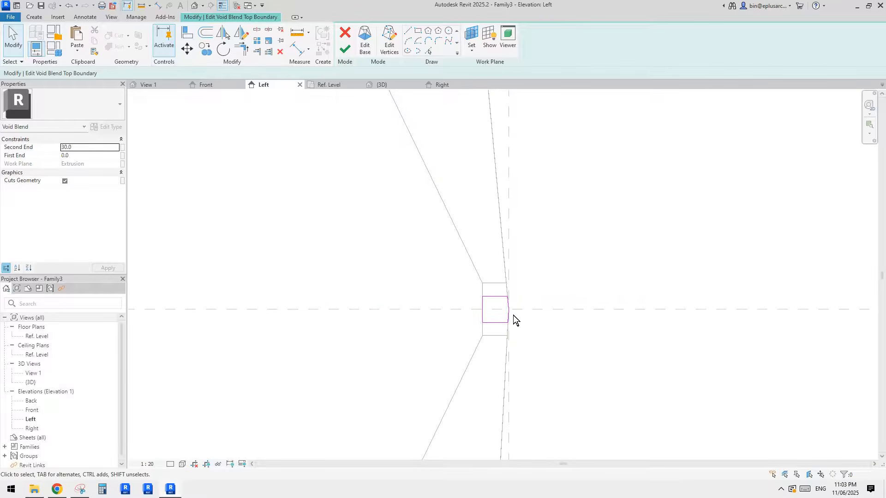
scroll(525, 322, "down", 3)
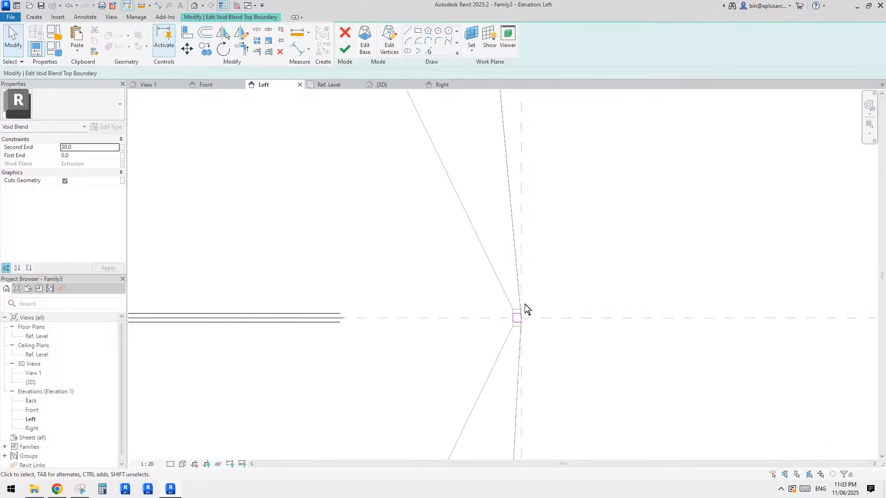
scroll(525, 304, "down", 5)
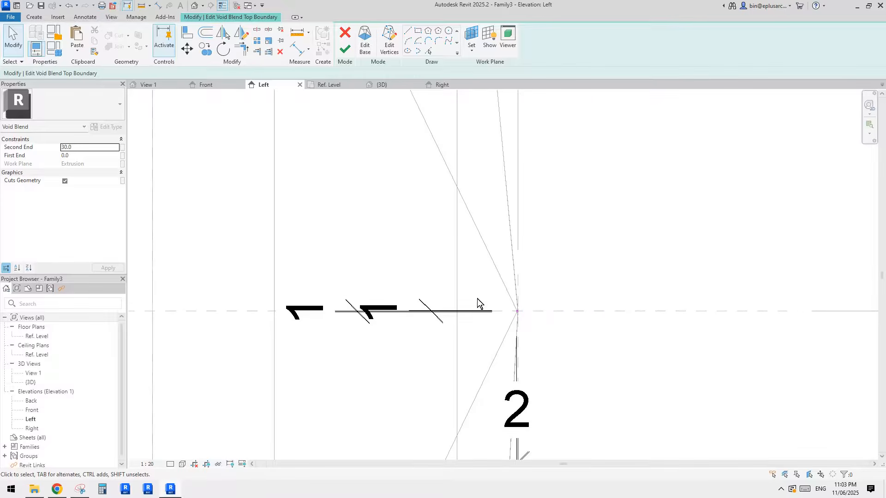
Step: Finish the top boundary sketch and set the family parameter h to 3600 mm
left_click(347, 52)
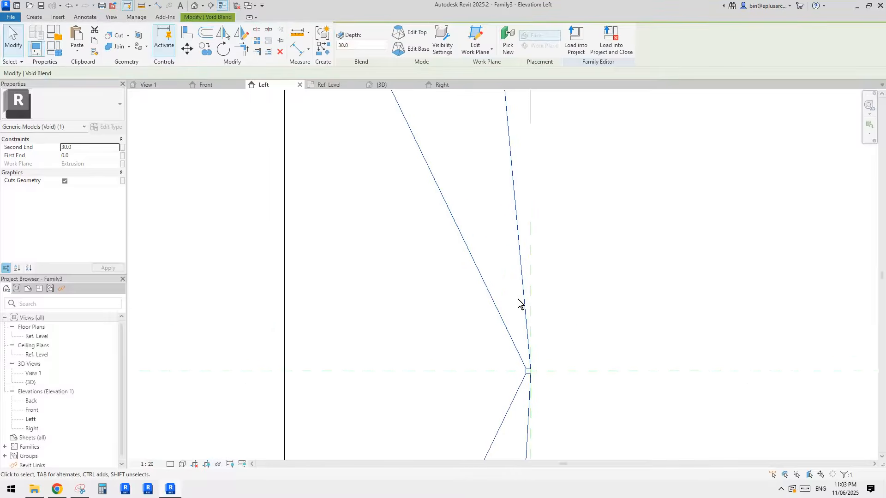
key("Escape")
left_click(53, 49)
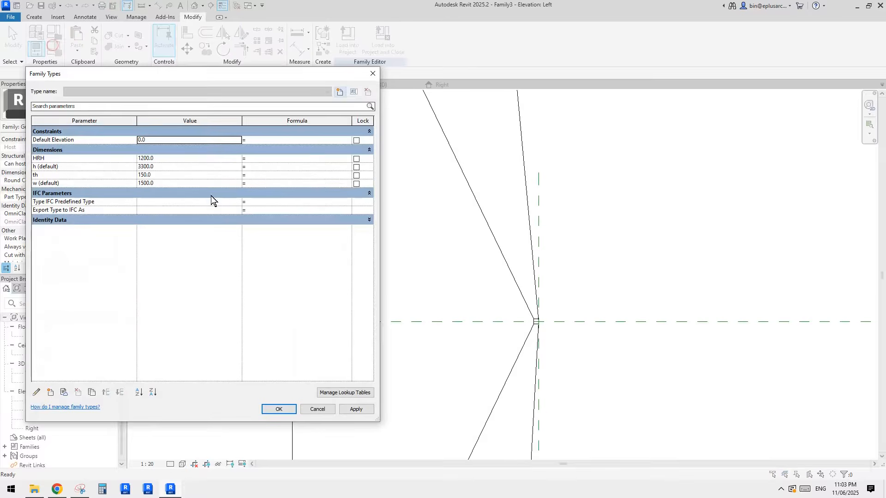
left_click(171, 164)
type("366")
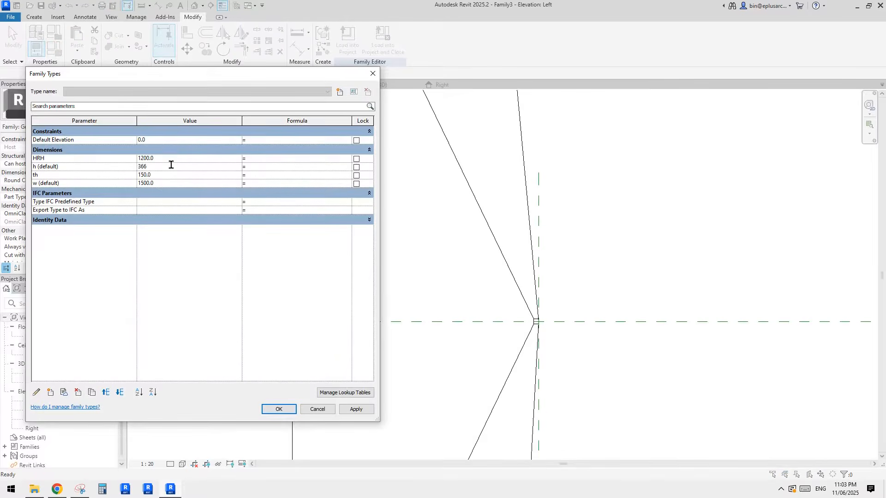
type("3600")
left_click(370, 407)
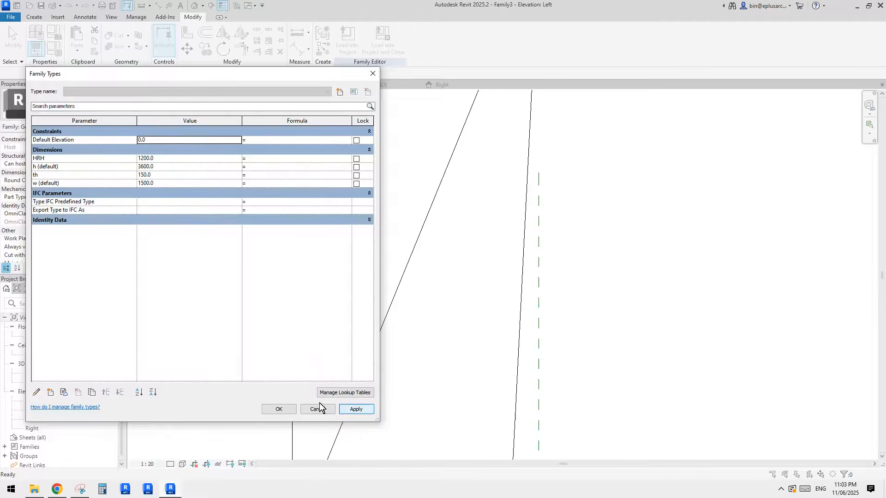
left_click(280, 408)
Step: Open the void blend's top boundary sketch and examine the constraints on its lower slanted edge
scroll(508, 299, "down", 11)
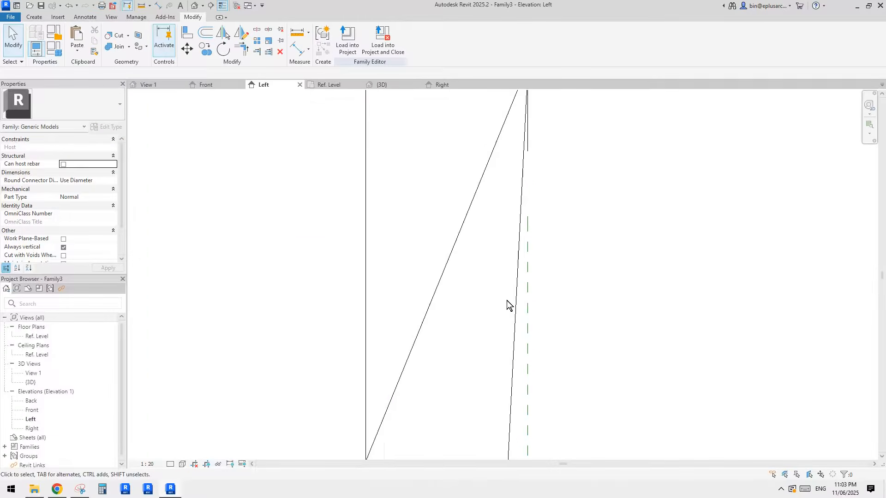
scroll(499, 217, "up", 12)
scroll(529, 233, "up", 5)
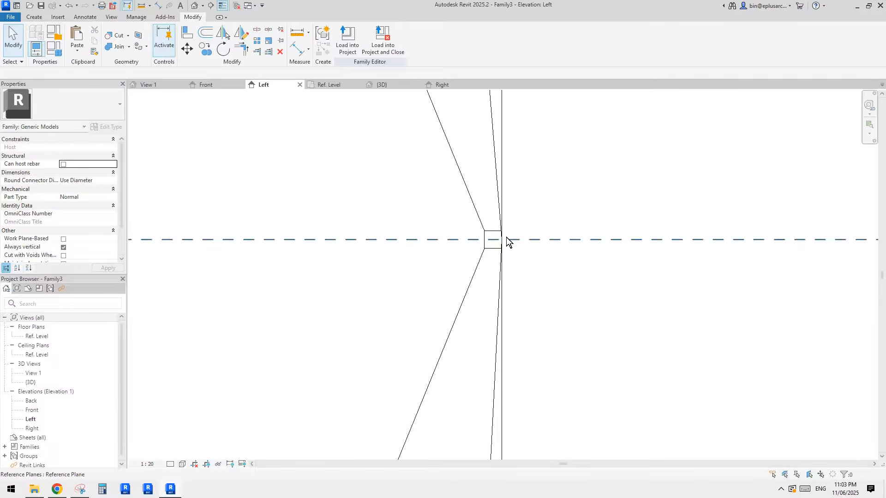
left_click(491, 223)
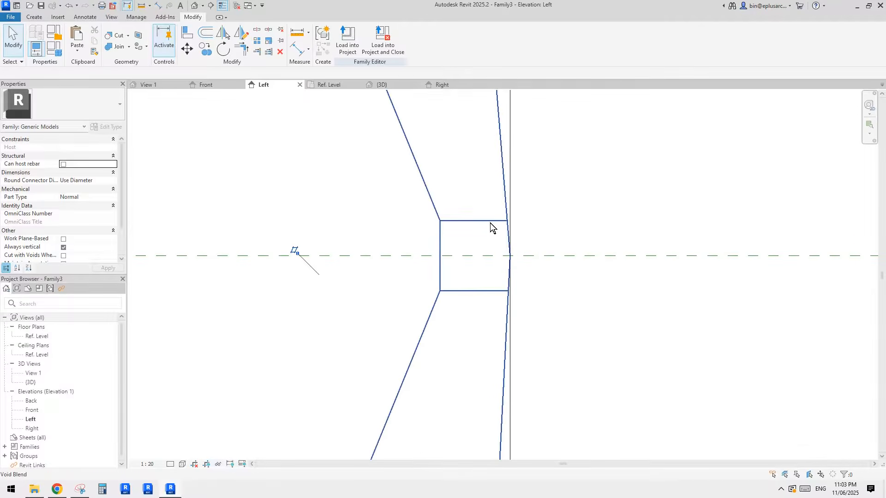
left_click(410, 33)
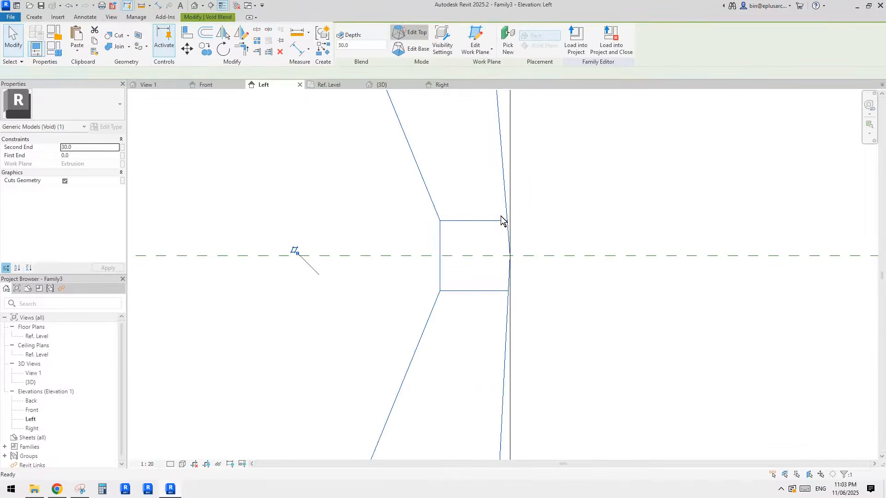
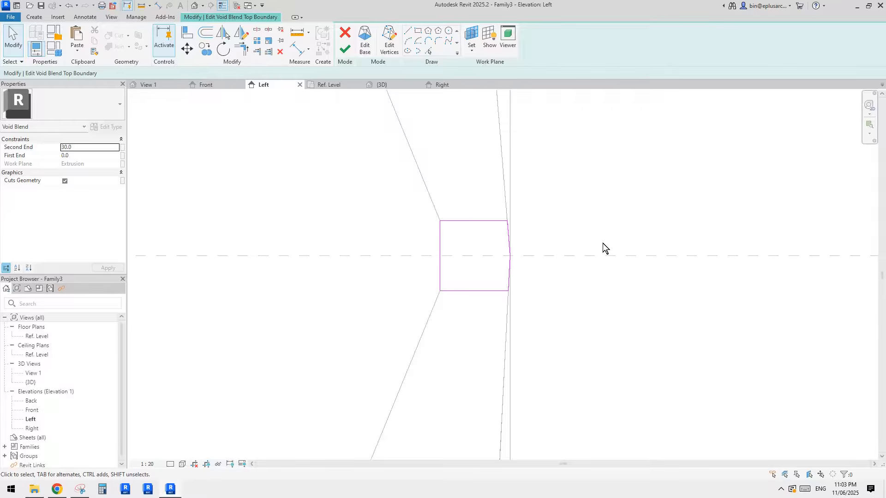
left_click(511, 242)
left_click(530, 289)
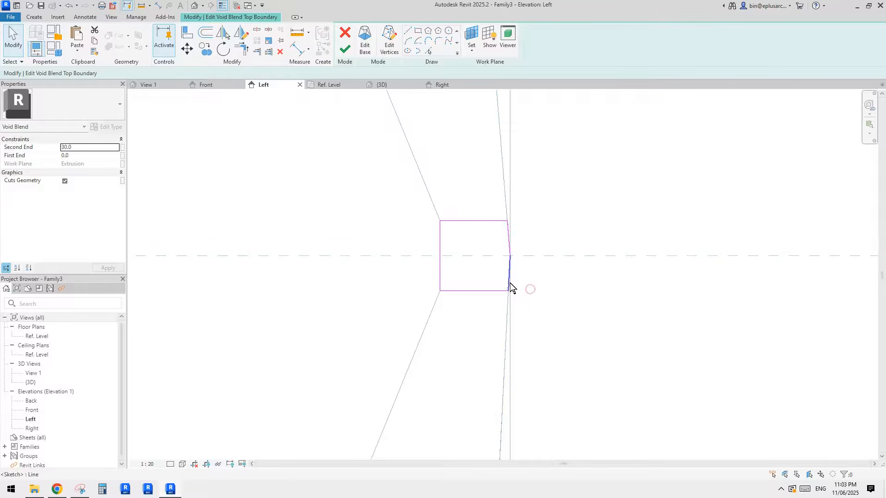
left_click(511, 283)
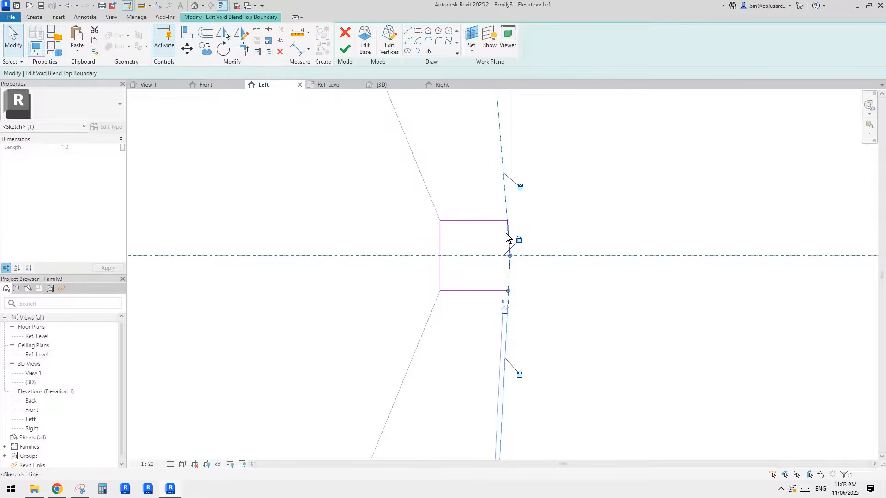
middle_click_drag(363, 225, 362, 231)
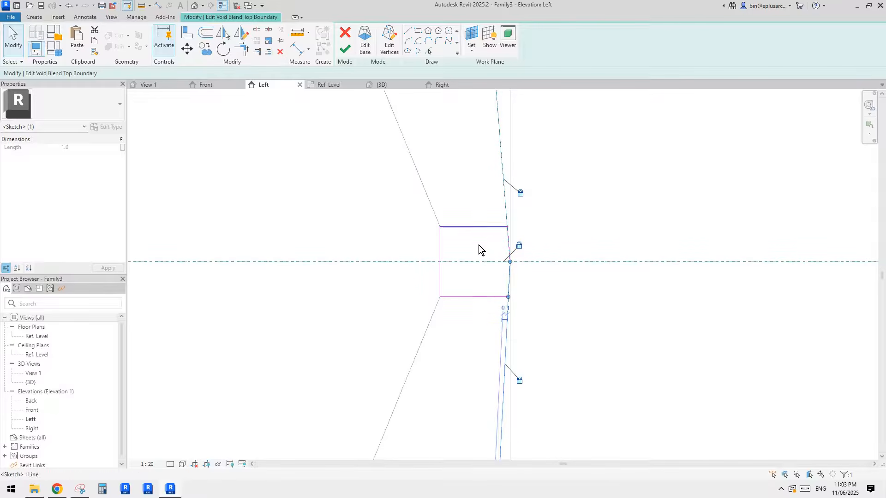
key("Escape")
Step: Finish the top boundary sketch and examine the cut side panel in the default 3D view
scroll(478, 238, "down", 3)
scroll(408, 156, "down", 7)
scroll(358, 93, "down", 3)
left_click(345, 50)
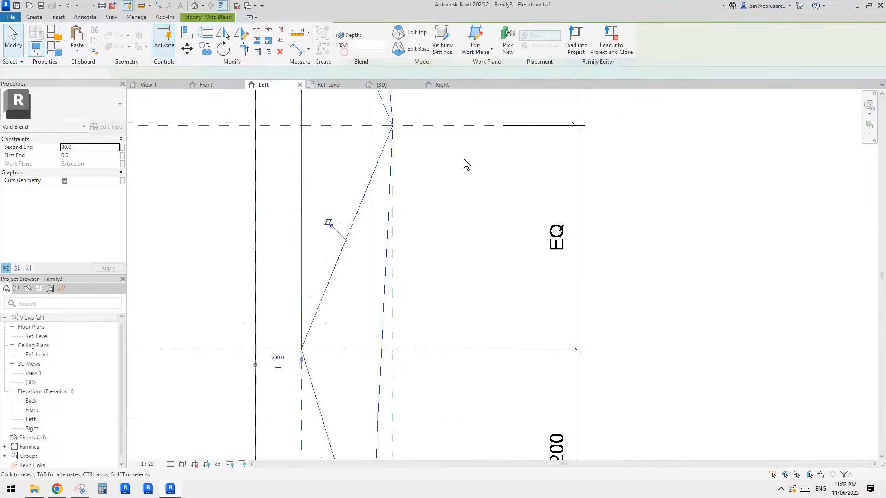
scroll(464, 159, "down", 3)
scroll(403, 217, "up", 5)
key("Escape")
left_click(195, 5)
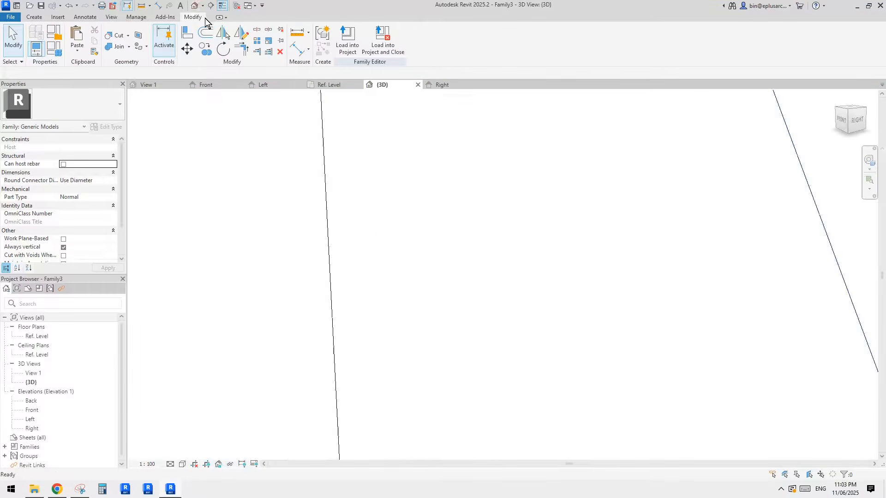
mouse_move(430, 259)
middle_mouse_down("shift")
mouse_move(459, 271)
mouse_move(376, 278)
mouse_move(299, 266)
mouse_move(544, 283)
mouse_move(467, 251)
mouse_move(446, 265)
middle_mouse_up("shift")
middle_click_drag(446, 218, 433, 222, "shift")
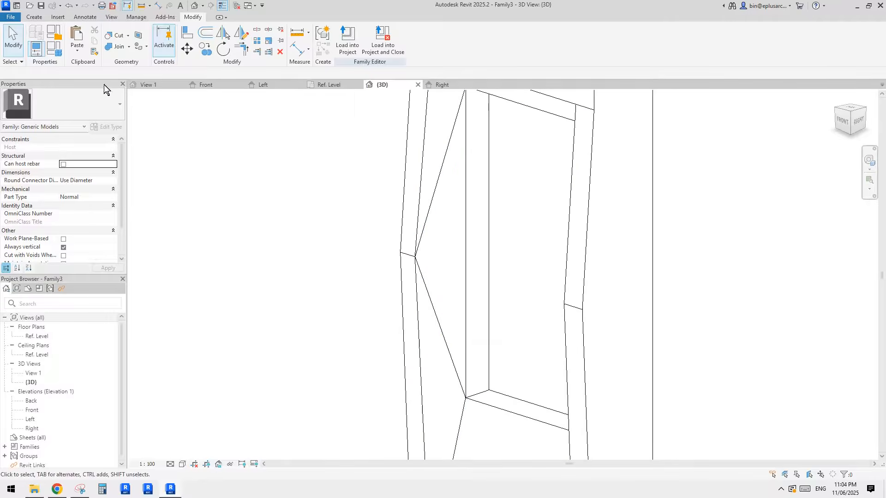
Step: Flex the frame height by setting the family parameter h to 3300 mm and then to 3000 mm
left_click(53, 48)
left_click(166, 167)
type("3300")
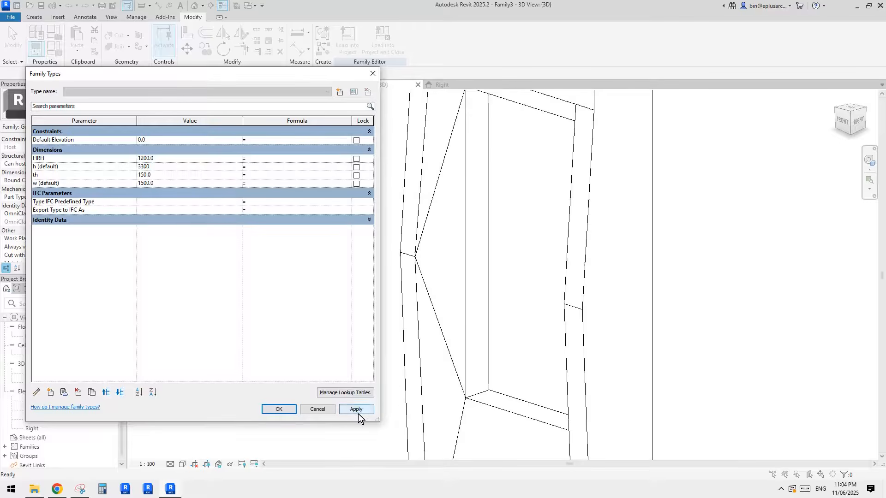
left_click(356, 410)
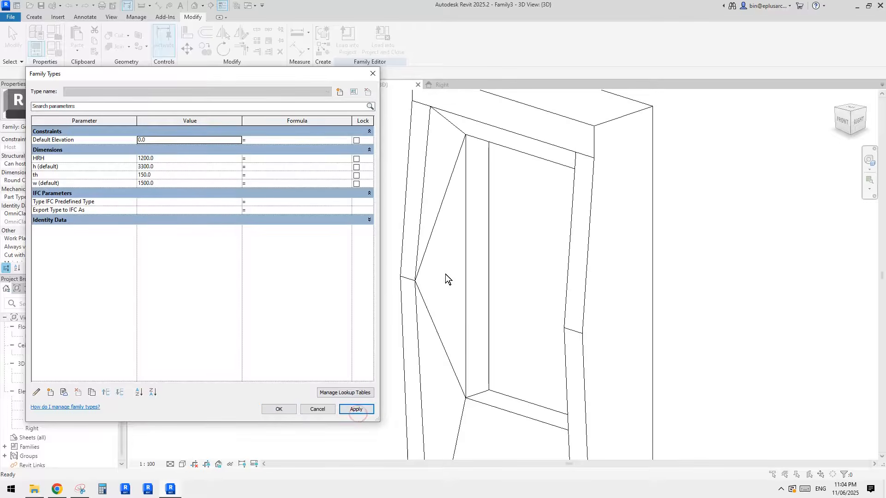
left_click(163, 167)
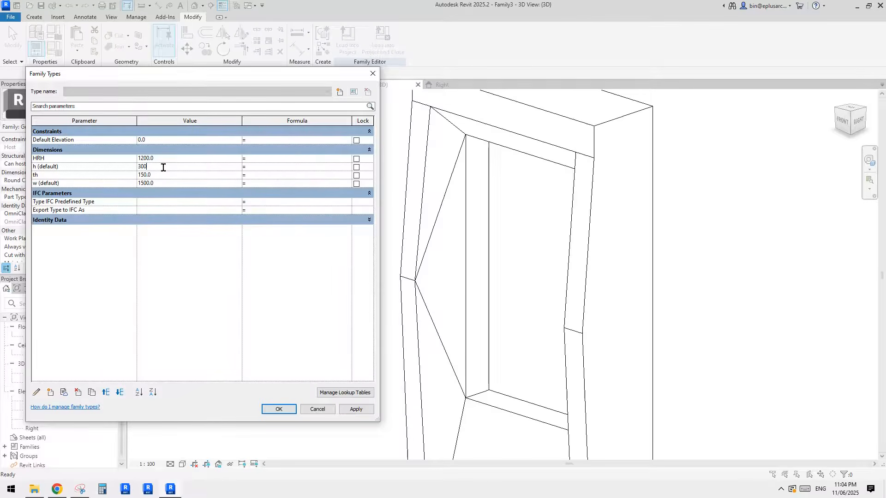
left_click(357, 409)
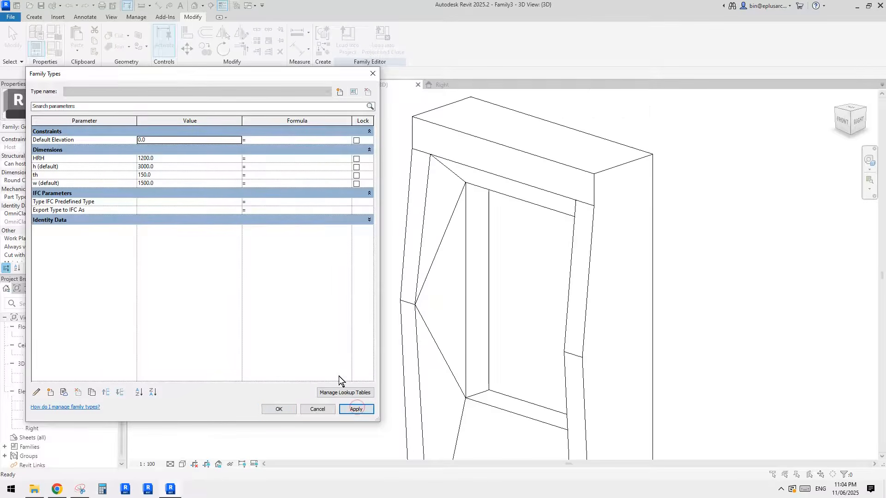
left_click(285, 410)
Step: Copy the side panel's void blend and paste the copy aligned to the same place
scroll(479, 326, "down", 1)
middle_click_drag(480, 325, 500, 245)
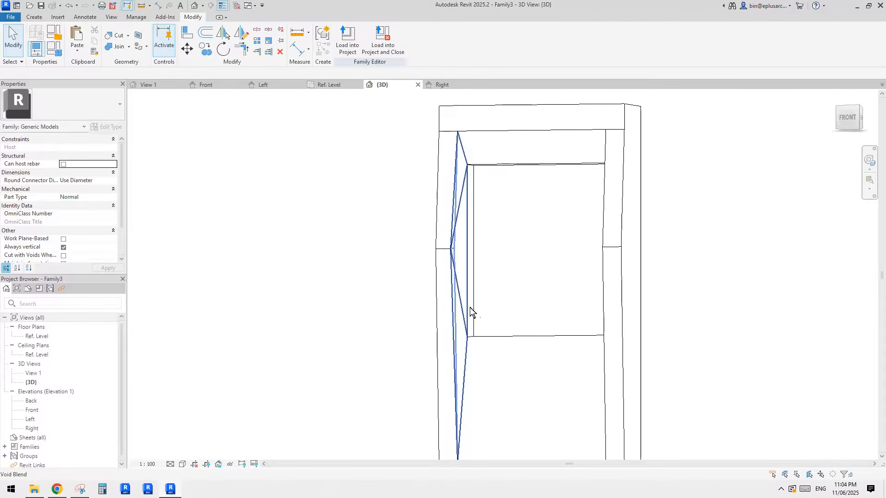
middle_click_drag(536, 186, 441, 266, "shift")
scroll(491, 263, "up", 1)
left_click(440, 251)
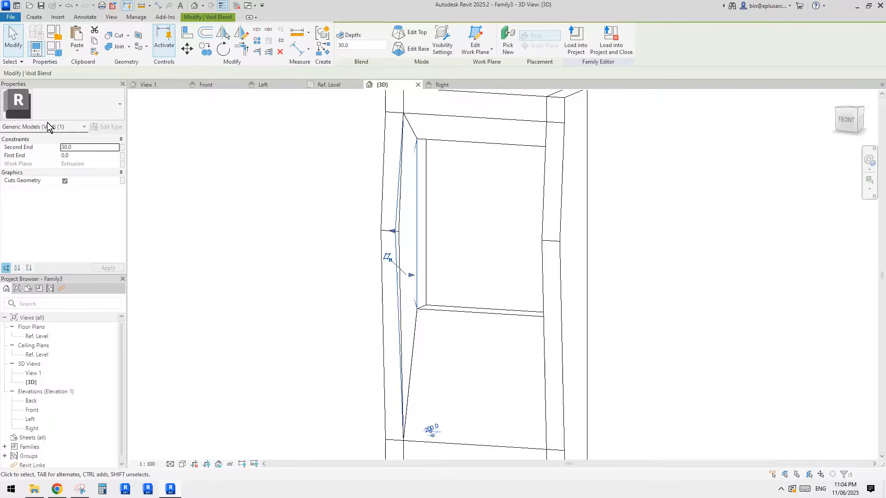
middle_click_drag(437, 267, 466, 265, "shift")
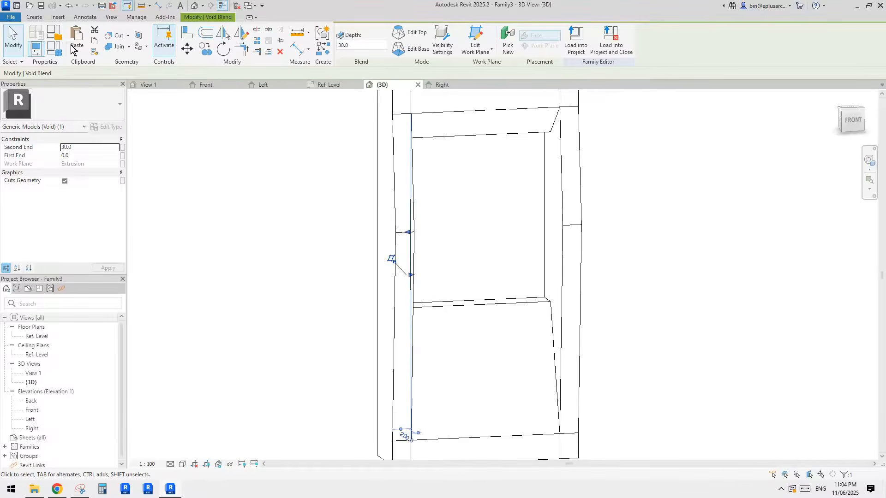
left_click(76, 50)
left_click(106, 141)
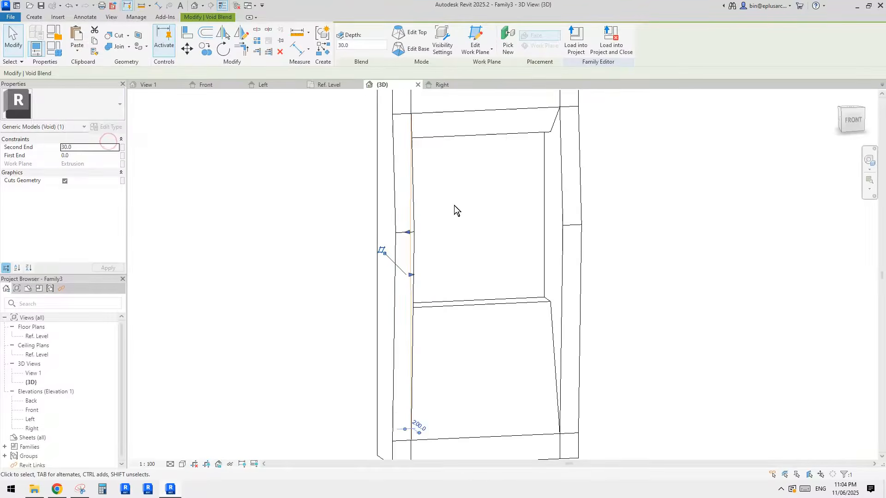
Step: Move the pasted void blend to the opposite side panel by picking that panel's inner face as its new work plane
middle_click_drag(455, 209, 505, 211, "shift")
left_click(474, 44)
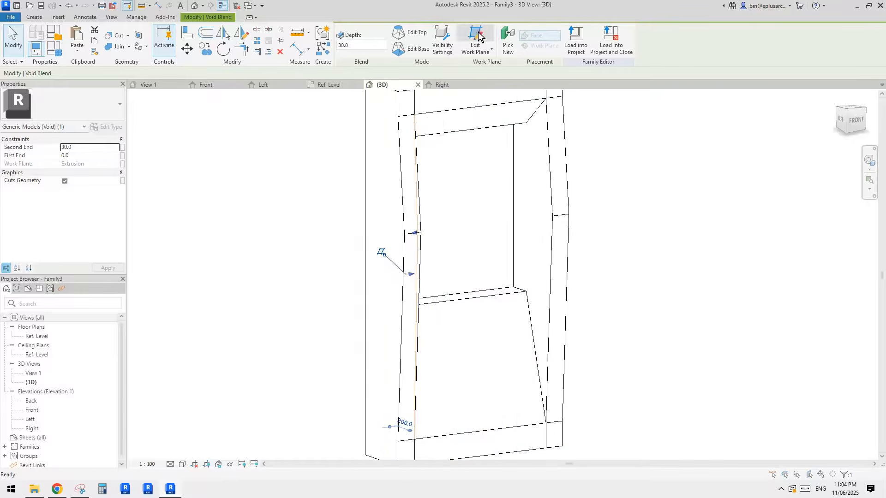
left_click(250, 277)
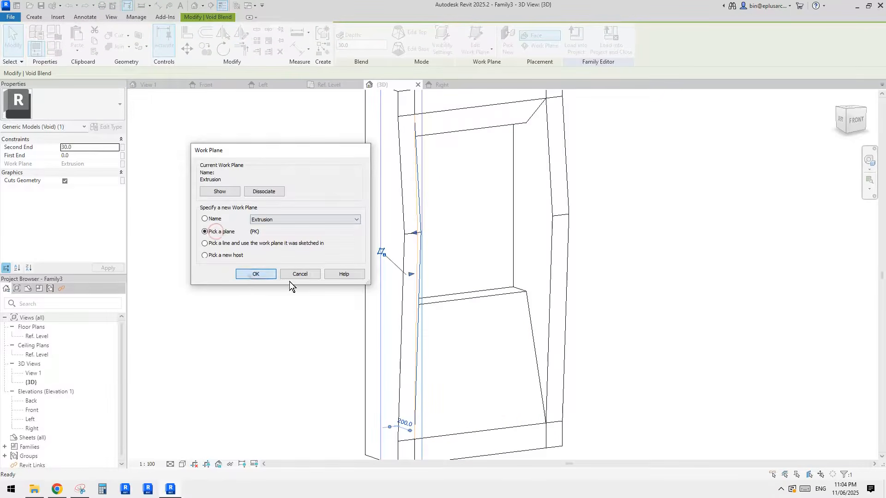
middle_click_drag(496, 293, 534, 293, "shift")
left_click(502, 203)
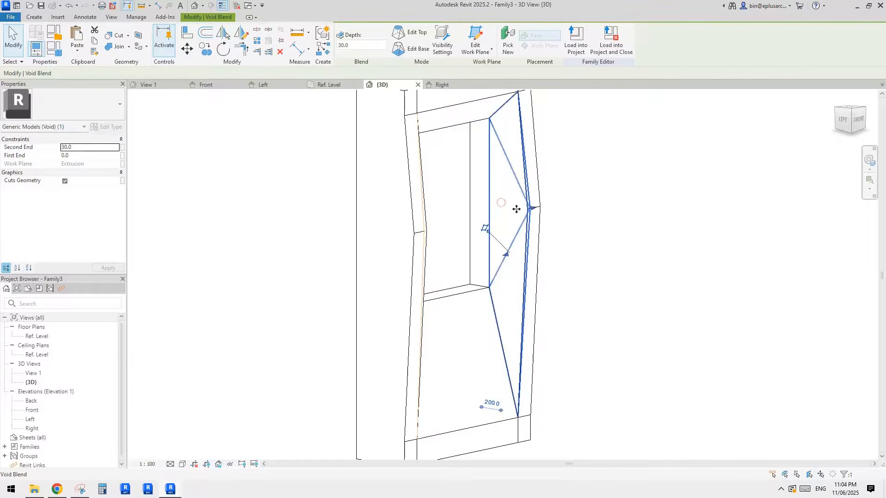
Step: Examine the copied void blend's cut on the opposite side panel from several 3D angles
left_click(603, 232)
middle_click_drag(603, 231, 554, 229, "shift")
scroll(554, 226, "down", 1)
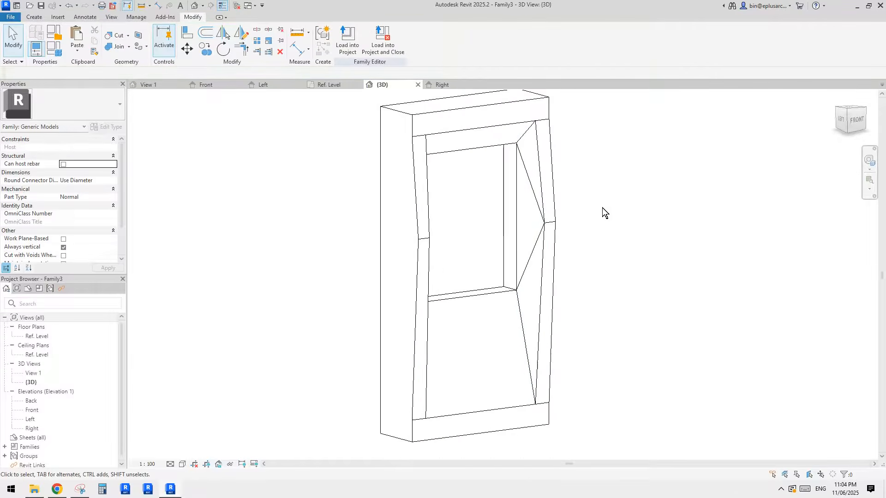
scroll(552, 210, "up", 2)
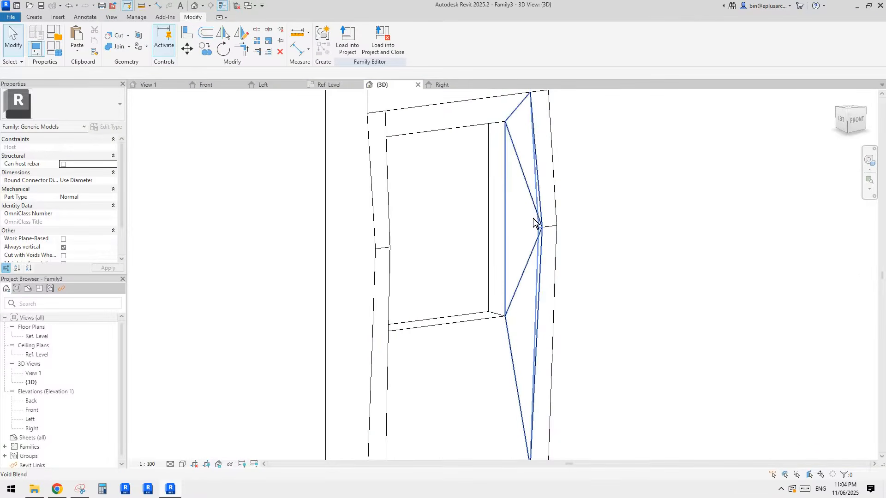
scroll(533, 218, "down", 2)
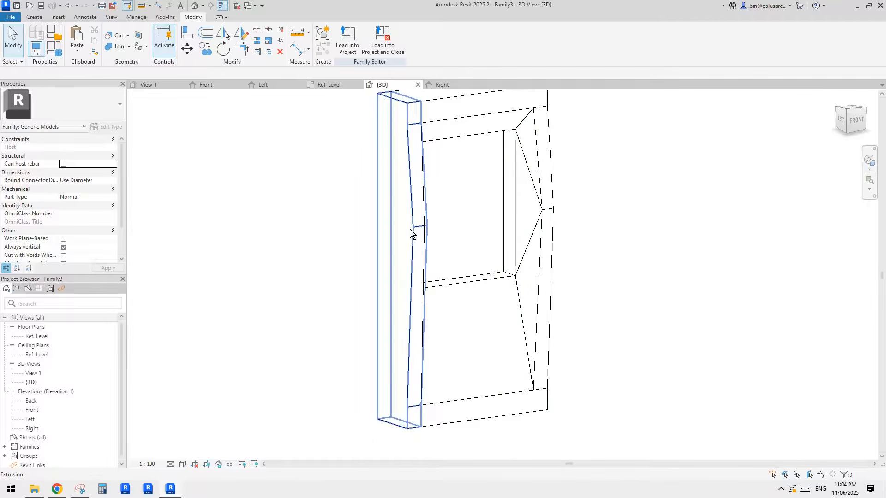
middle_click_drag(414, 250, 515, 183, "shift")
left_click(524, 196)
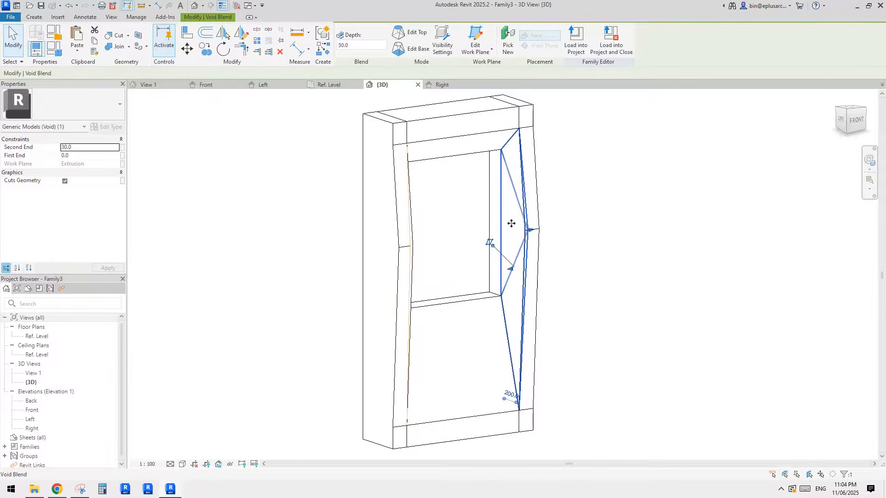
middle_click_drag(511, 224, 523, 159, "shift")
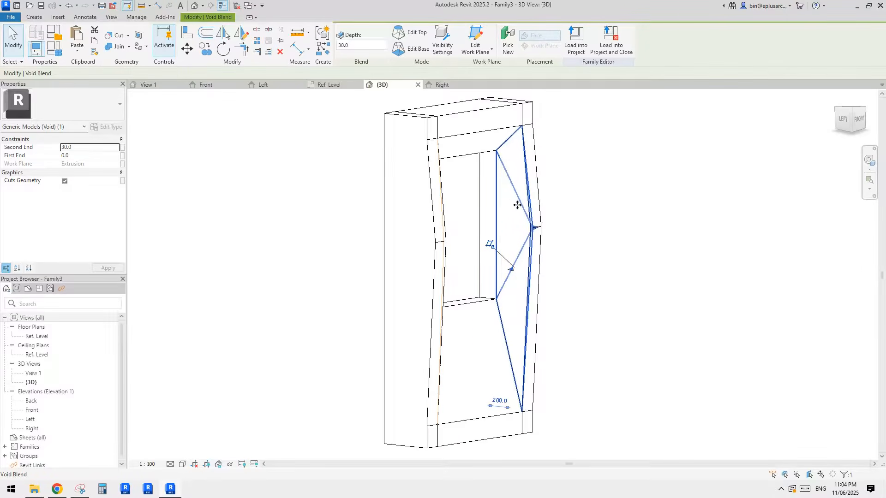
Step: Set the family parameter h to 3600 mm to test how the copied void blend flexes
left_click(55, 48)
left_click(169, 167)
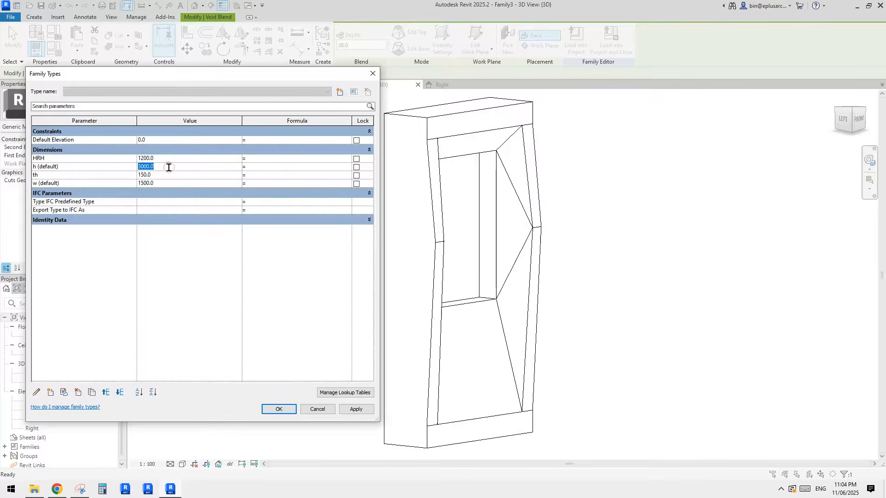
type("3600")
left_click(367, 407)
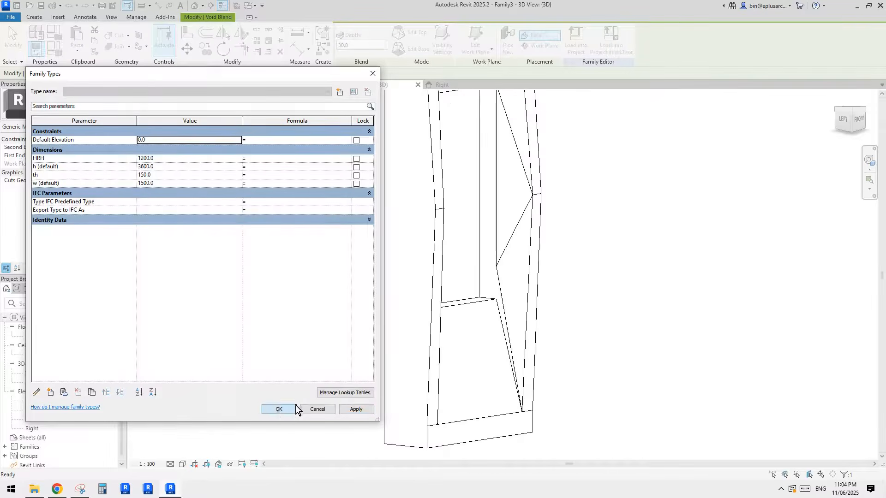
left_click(290, 410)
Step: Open the copied void blend's top boundary sketch for editing in the Left elevation
middle_click_drag(490, 291, 527, 249, "shift")
left_click(526, 249)
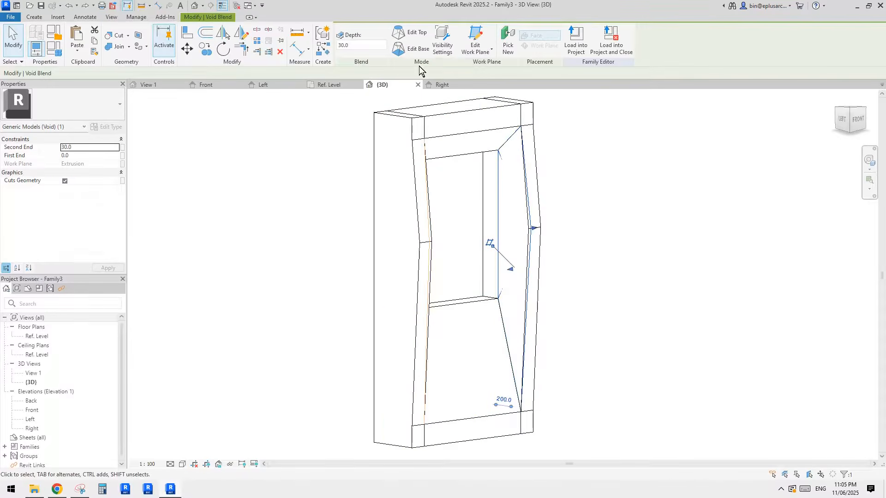
left_click(409, 35)
left_click(410, 36)
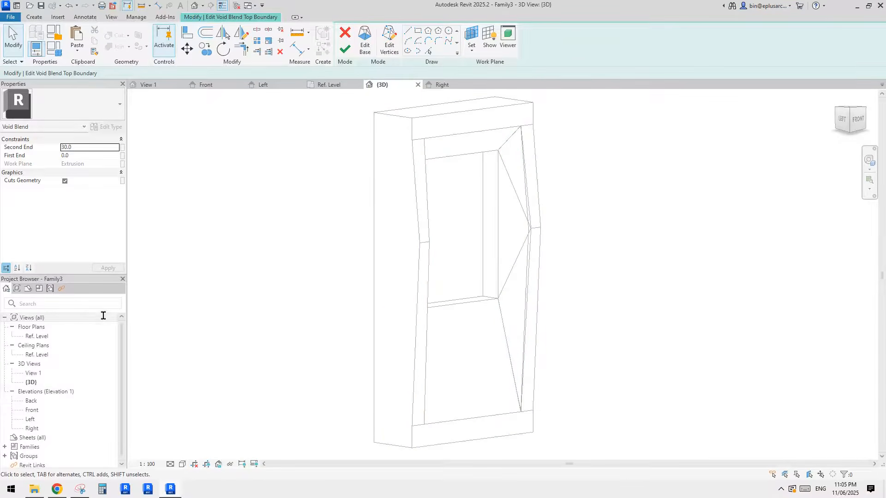
double_click(34, 419)
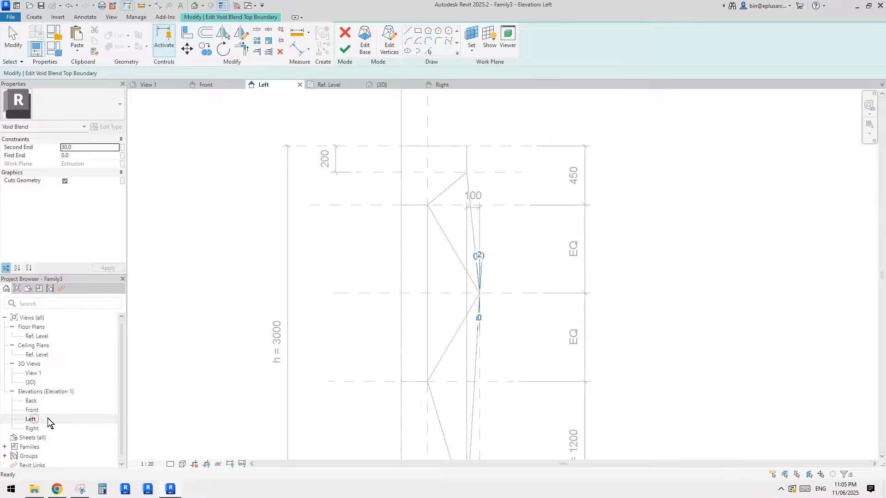
Step: Dimension from the horizontal middle reference plane to the upper edge of the small top boundary sketch
scroll(482, 298, "up", 5)
scroll(487, 298, "down", 4)
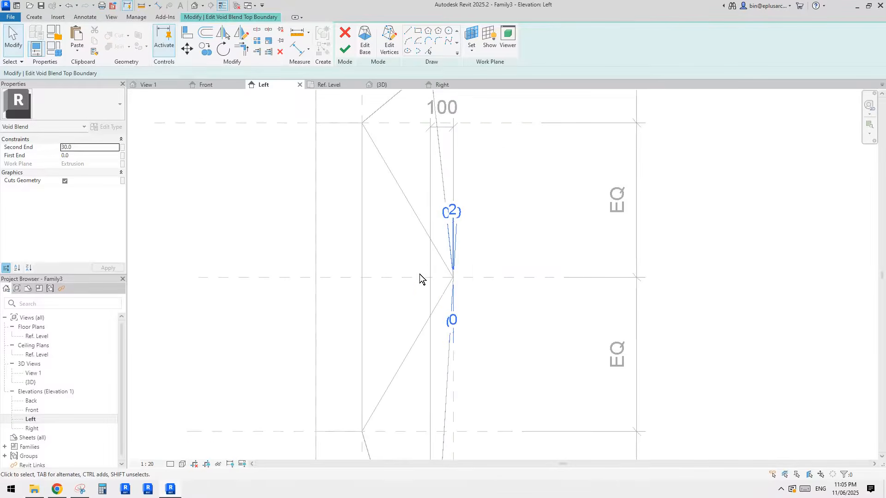
scroll(463, 284, "up", 5)
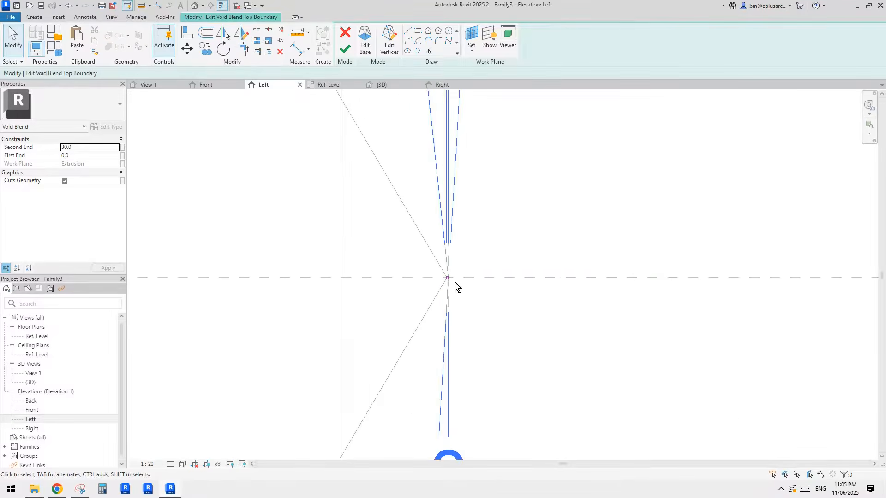
key("d")
key("i")
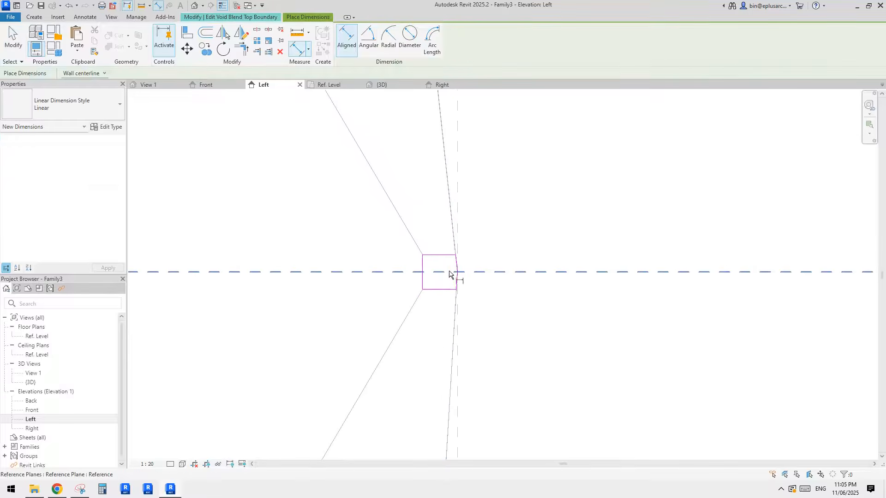
left_click(489, 273)
left_click(435, 255)
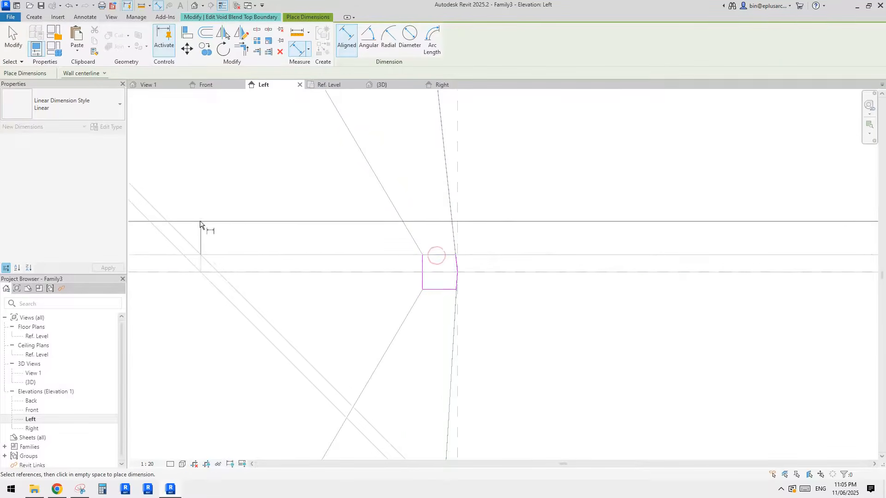
scroll(227, 232, "down", 4)
middle_click_drag(232, 235, 398, 258)
left_click(231, 217)
Step: Dimension from the horizontal middle reference plane to the lower edge of the small boundary sketch
scroll(471, 267, "up", 2)
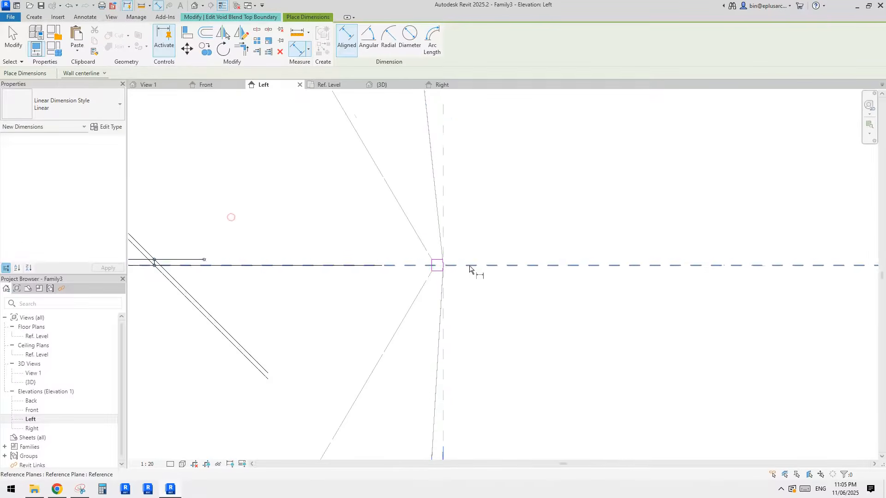
left_click(467, 265)
left_click(425, 273)
scroll(397, 280, "down", 4)
middle_click_drag(347, 286, 564, 274)
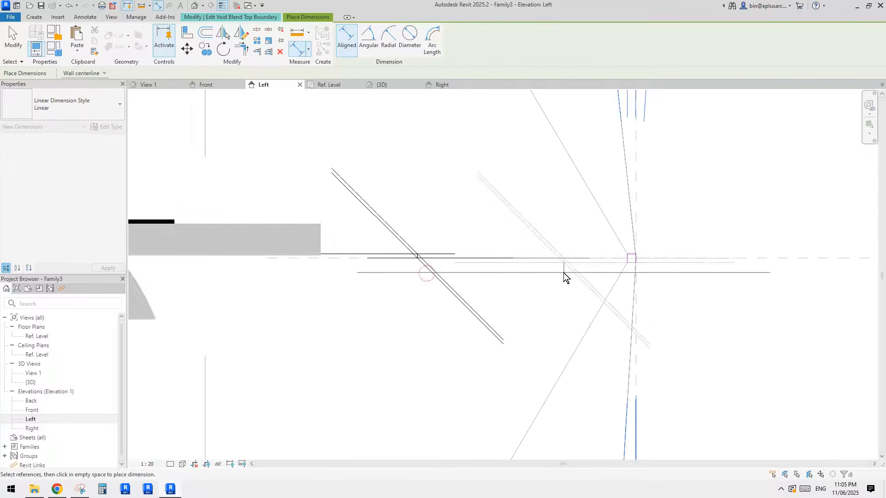
left_click(298, 308)
Step: Dimension from the boundary sketch's vertical inner edge to the vertical reference plane at its outer tip
scroll(646, 268, "up", 4)
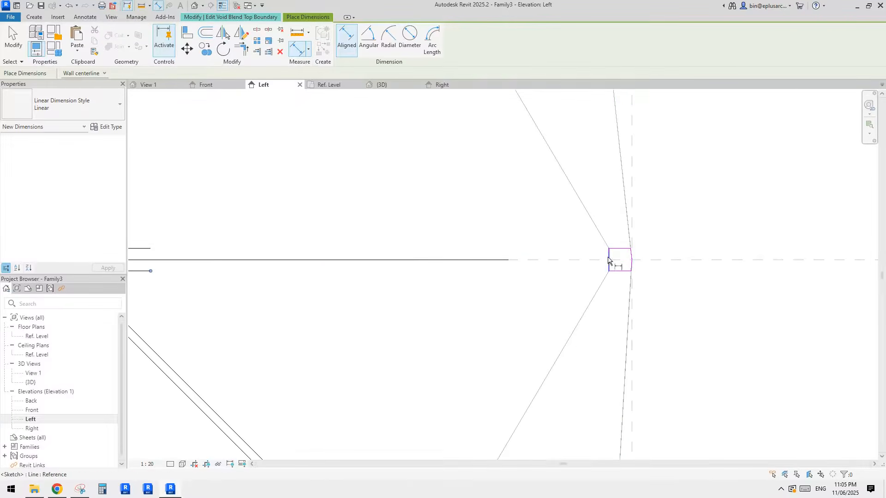
left_click(609, 257)
scroll(642, 309, "up", 3)
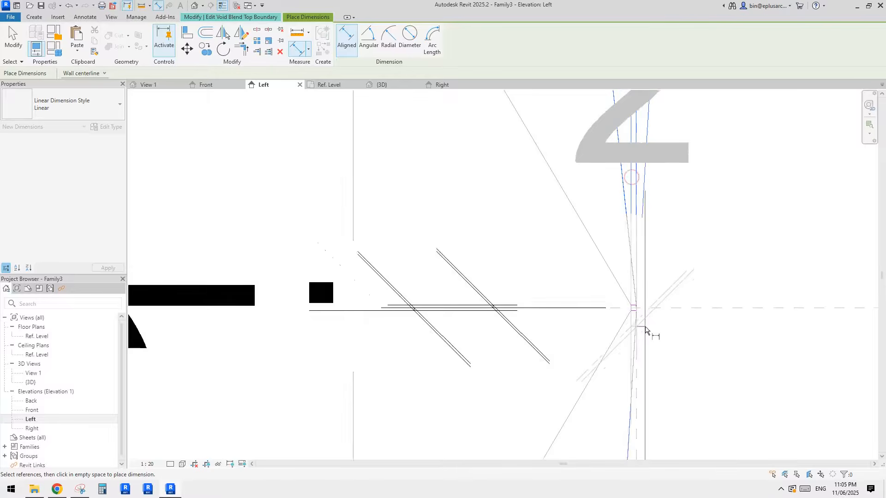
scroll(704, 367, "down", 2)
middle_click_drag(706, 368, 540, 221)
left_click(567, 326)
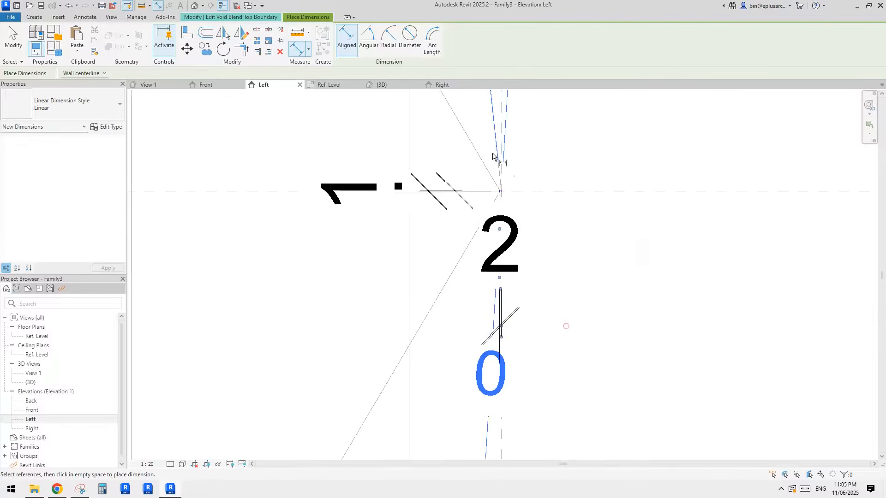
Step: Align the boundary sketch's outer tip vertex to the horizontal middle reference plane and lock the alignment
scroll(510, 177, "up", 4)
scroll(520, 230, "up", 4)
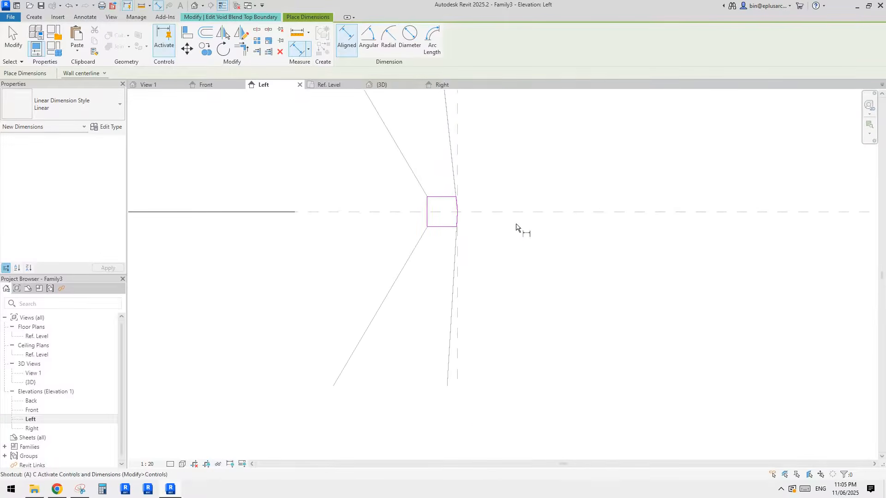
key("a")
key("l")
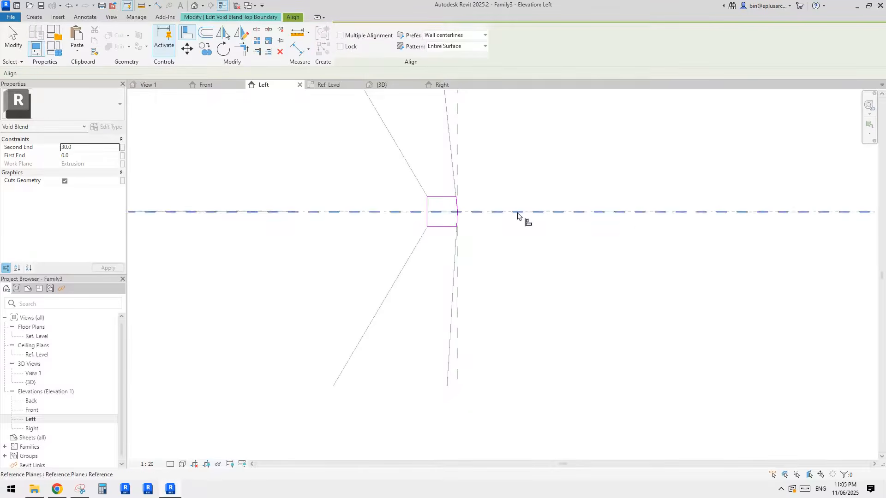
left_click(517, 215)
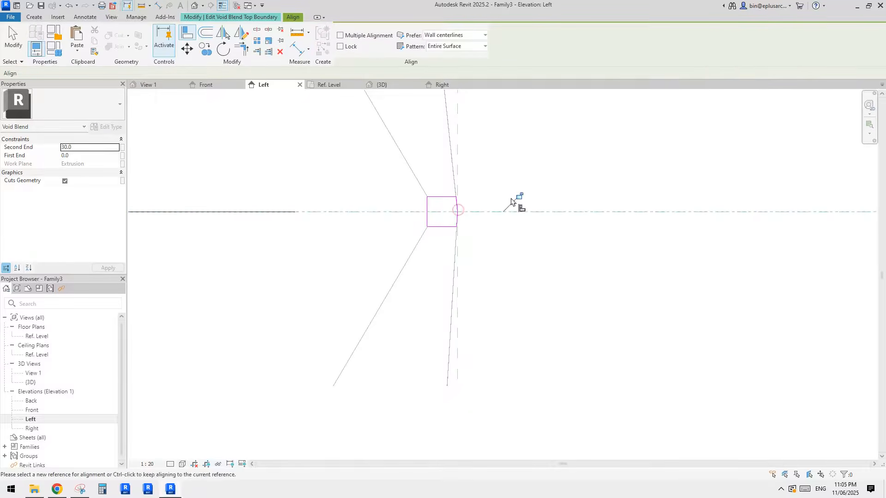
left_click(520, 198)
Step: Lock the two dimensions from the horizontal reference plane to the sketch's upper and lower edges
scroll(520, 201, "down", 6)
key("Escape")
left_click(464, 203)
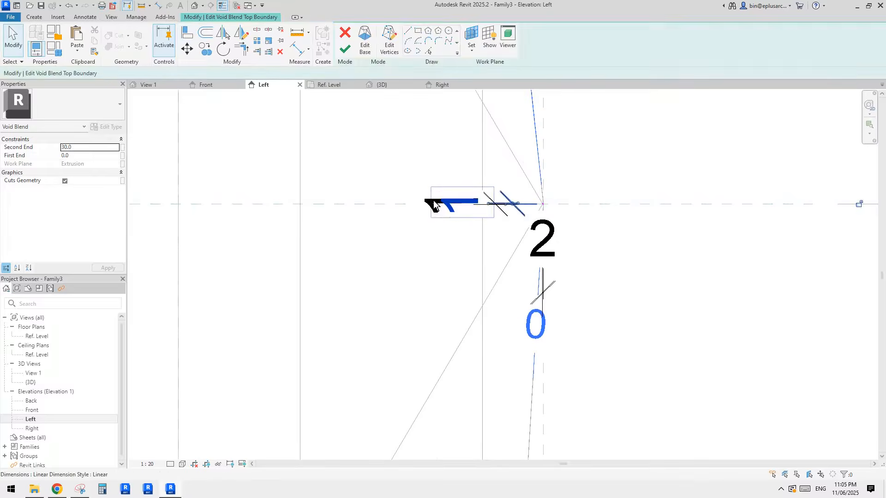
scroll(465, 202, "up", 1)
middle_click_drag(708, 226, 563, 240)
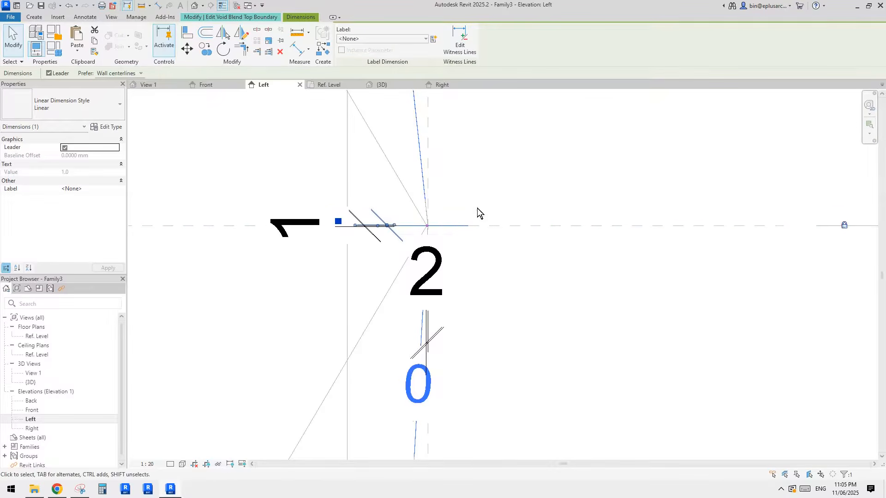
left_click(279, 225)
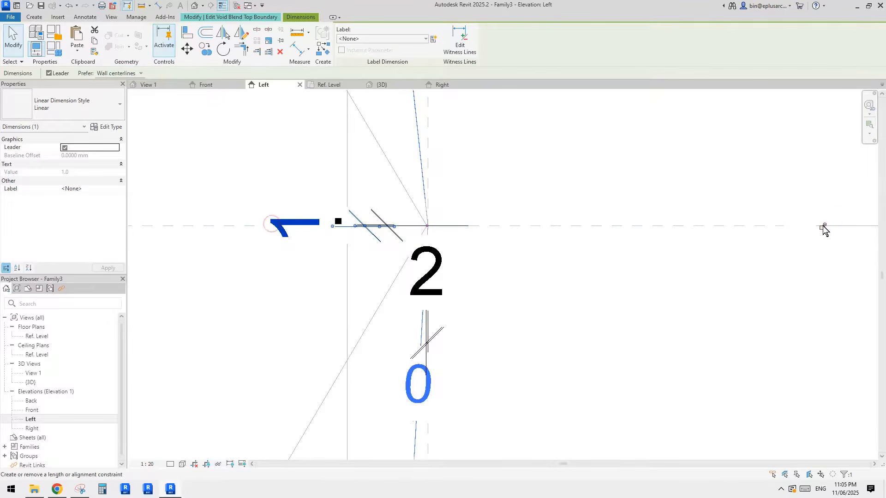
Step: Lock the dimension between the sketch's vertical inner edge and the vertical reference plane
left_click(425, 279)
scroll(454, 344, "down", 1)
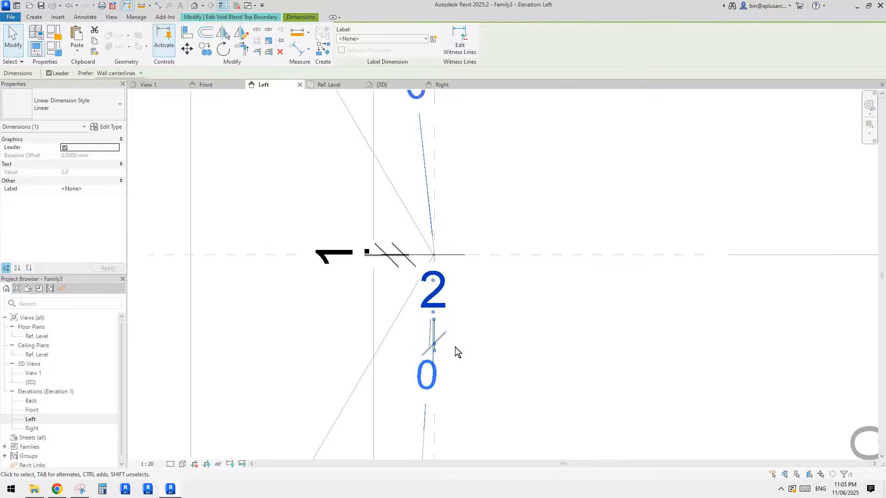
middle_click_drag(458, 339, 475, 174)
scroll(460, 308, "down", 2)
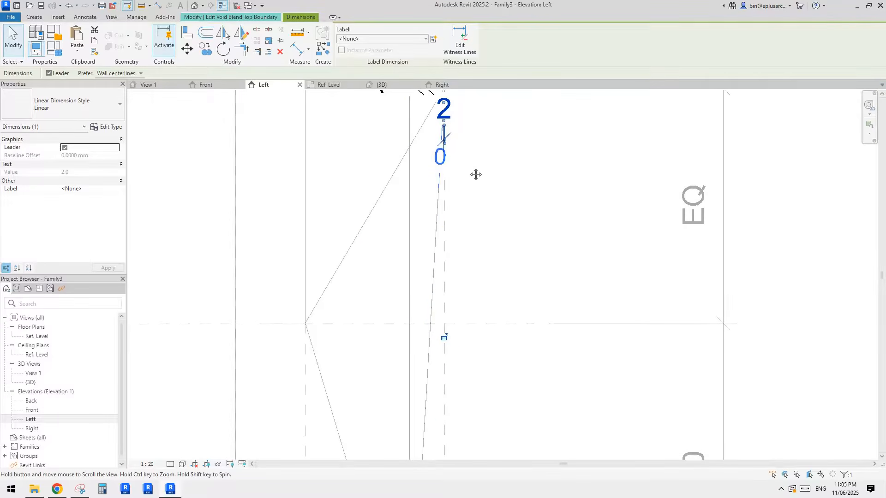
left_click(444, 336)
middle_click_drag(490, 240, 483, 327)
scroll(458, 184, "up", 2)
middle_click_drag(445, 238, 481, 339)
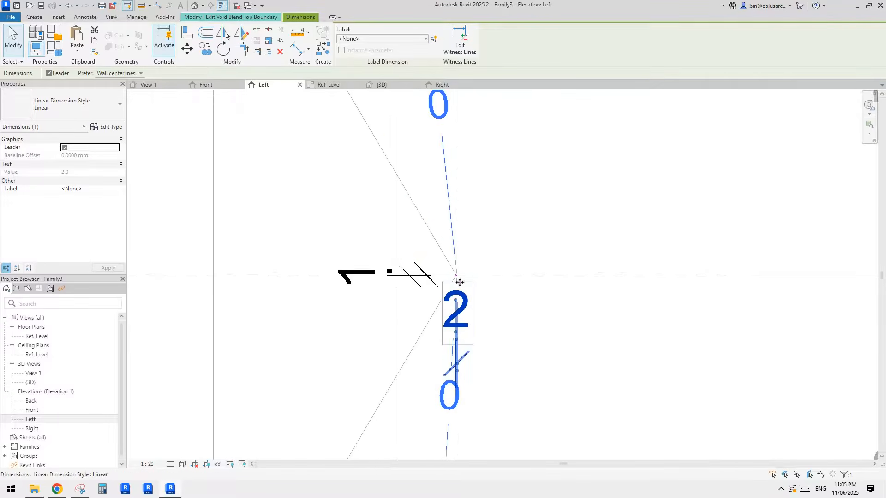
key("Escape")
Step: Align the sketch's short upper outer segment to the side panel's upper sloping edge
scroll(460, 281, "up", 6)
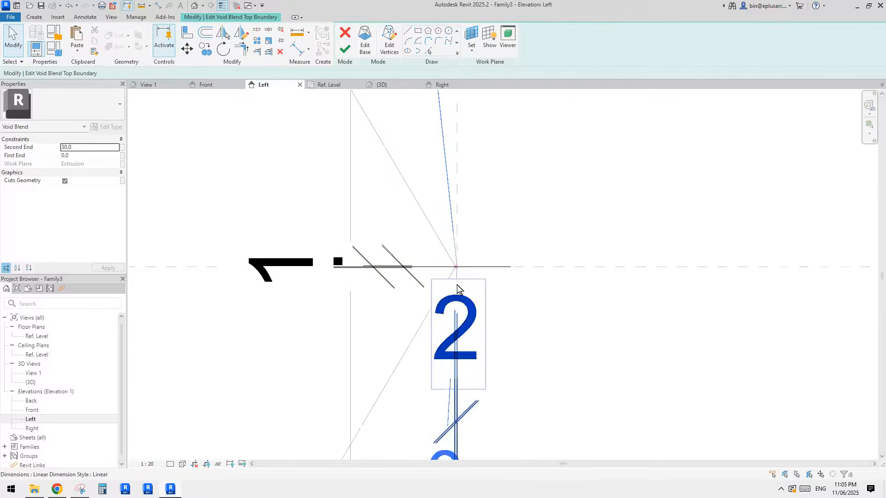
scroll(457, 222, "down", 6)
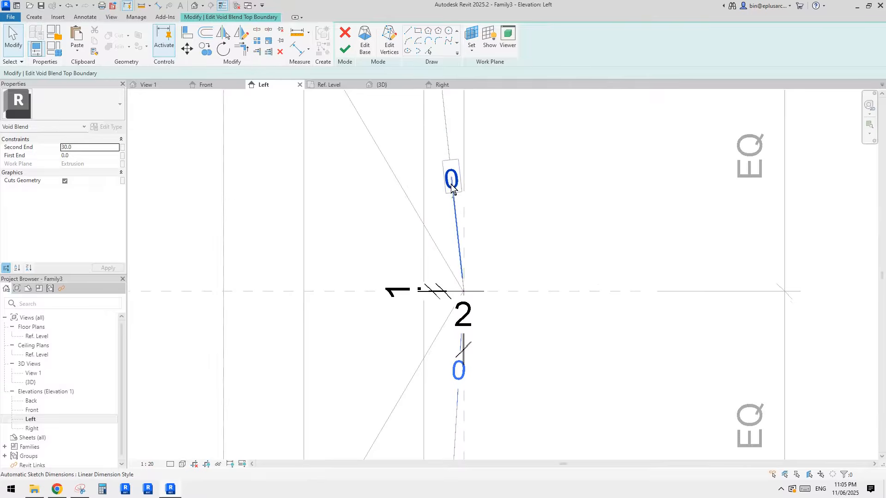
middle_click_drag(464, 261, 466, 266)
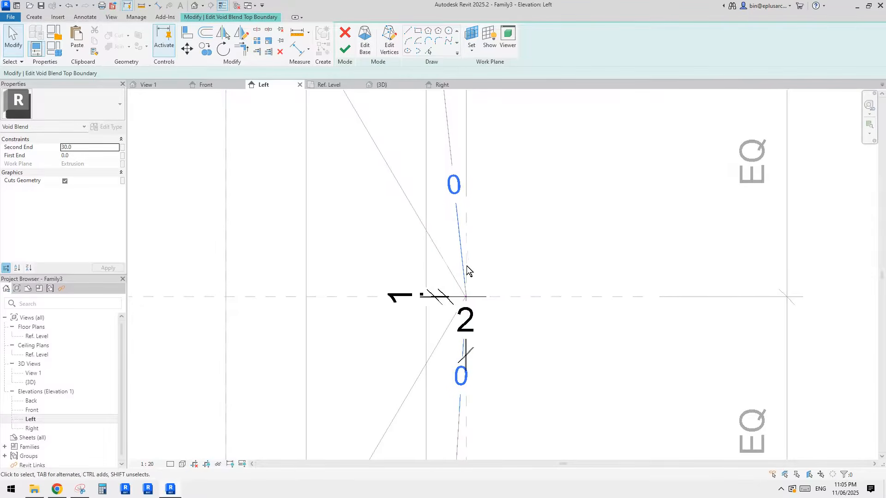
key("a")
key("l")
scroll(485, 273, "up", 4)
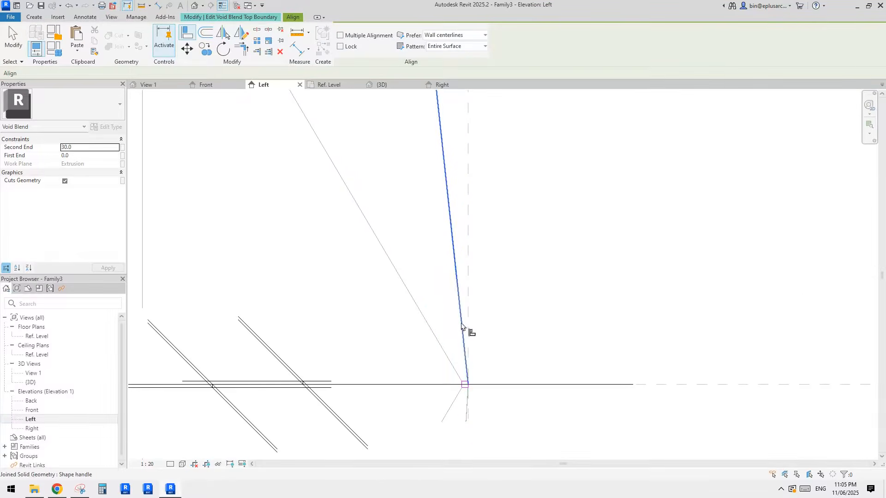
left_click(463, 323)
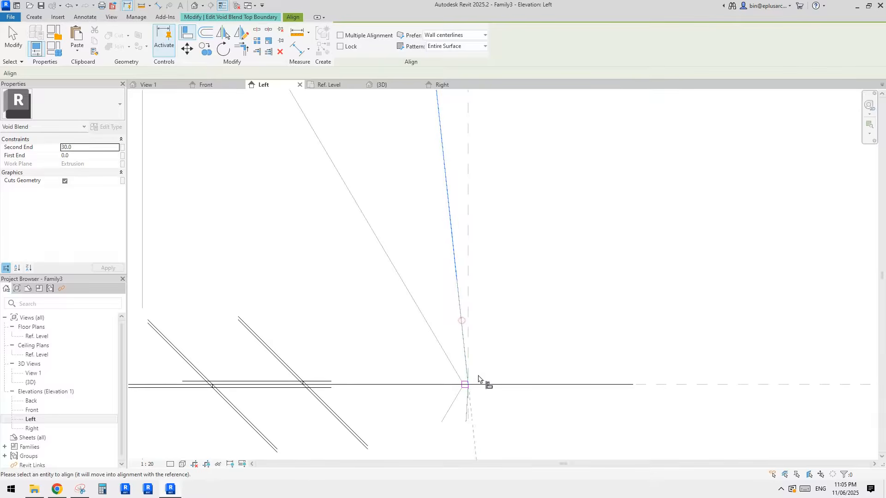
scroll(462, 397, "up", 3)
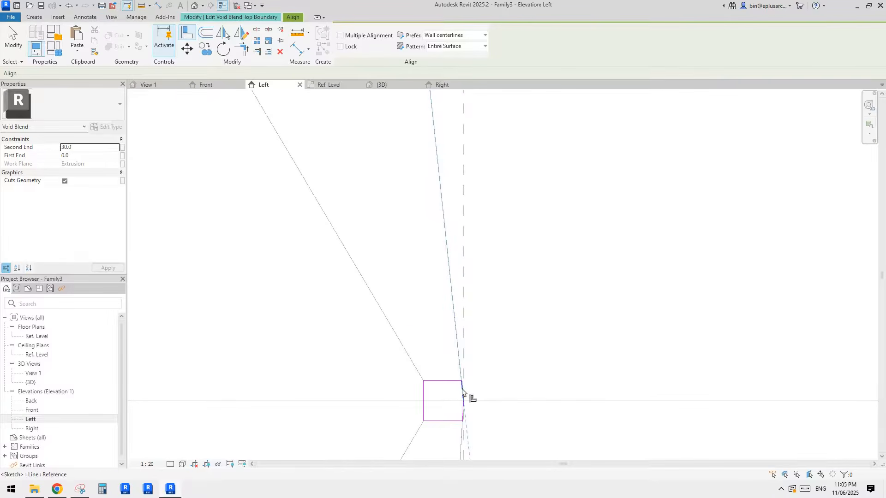
scroll(457, 351, "up", 1)
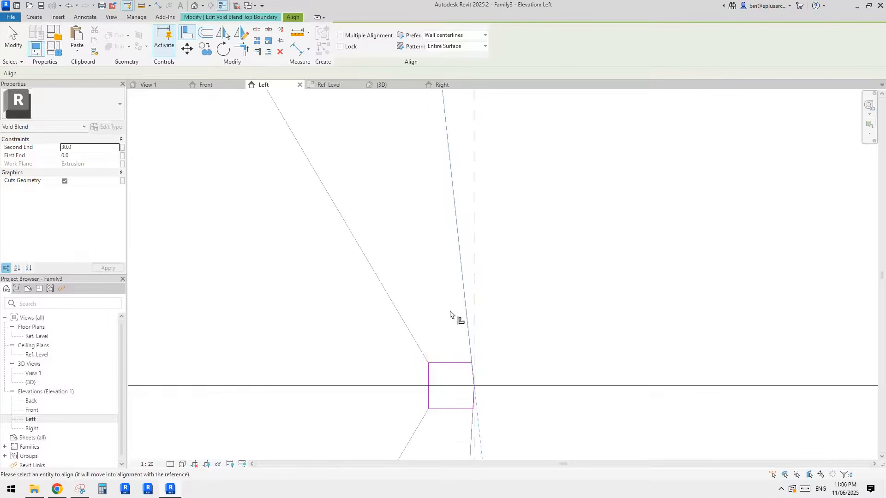
Step: Align the right-hand vertex of the void blend's top boundary with the vertical reference plane and lock the alignment
left_click(473, 372)
left_click(475, 251)
middle_click_drag(527, 322, 546, 189)
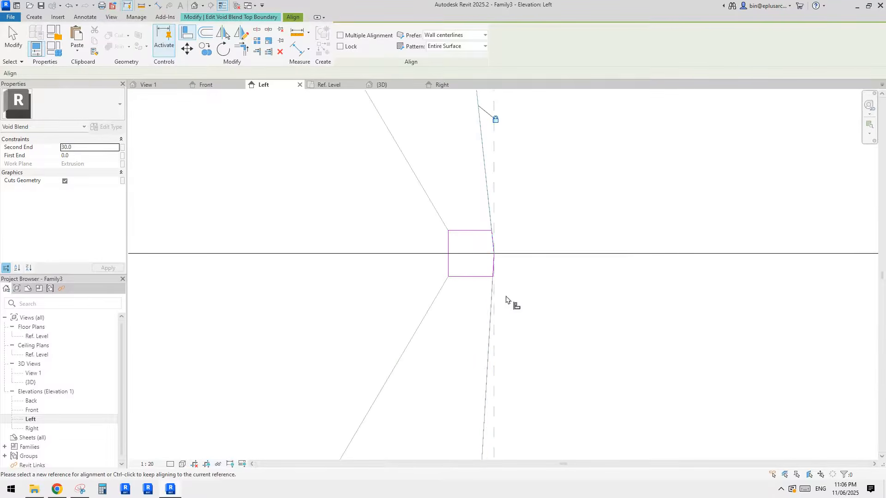
left_click(490, 314)
left_click(495, 270)
scroll(518, 356, "down", 2)
scroll(547, 347, "up", 4)
scroll(547, 347, "down", 3)
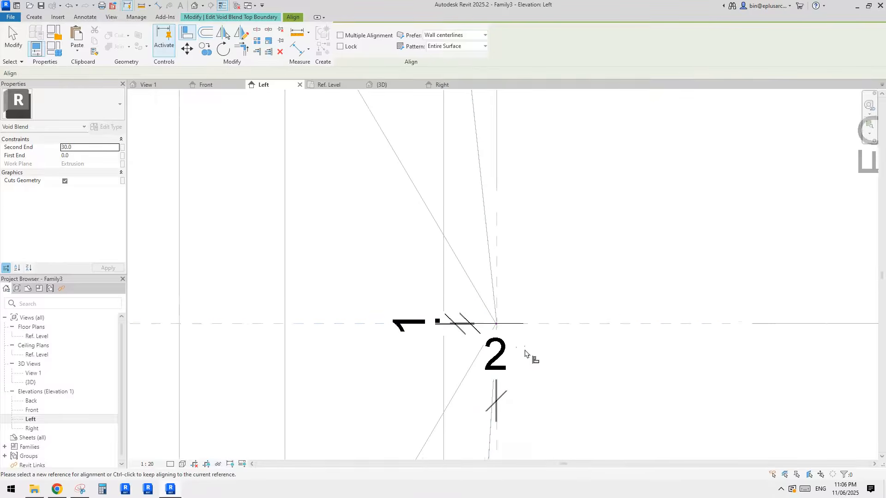
key("Escape")
scroll(517, 311, "up", 3)
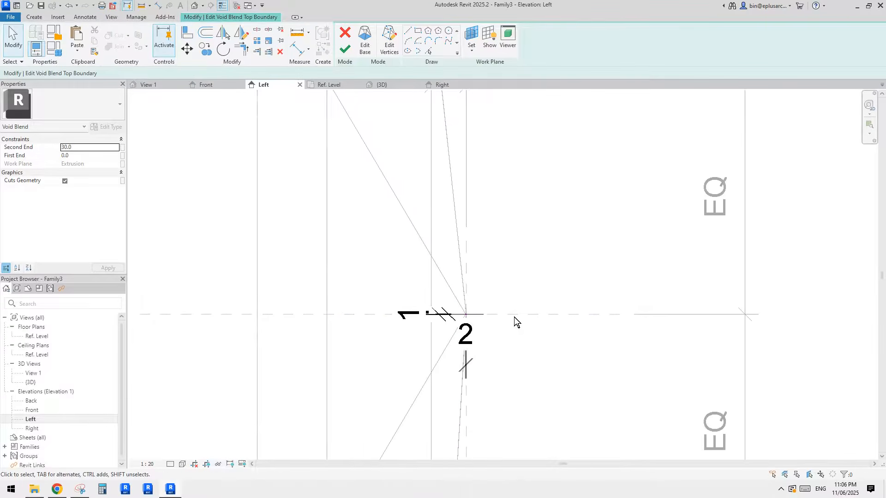
Step: Switch to the blend's base boundary and lock its middle right vertex to the horizontal reference plane between the two EQ dimensions
left_click(365, 44)
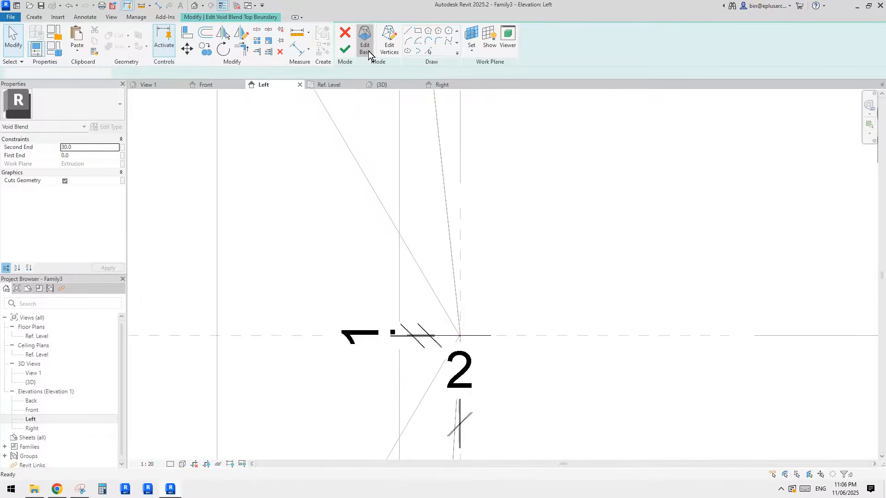
scroll(496, 208, "down", 3)
scroll(504, 199, "down", 1)
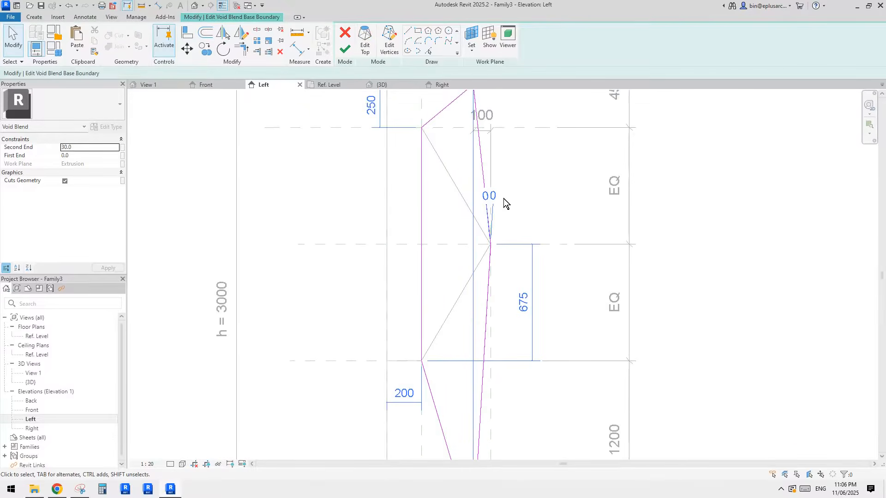
middle_click_drag(447, 197, 454, 217)
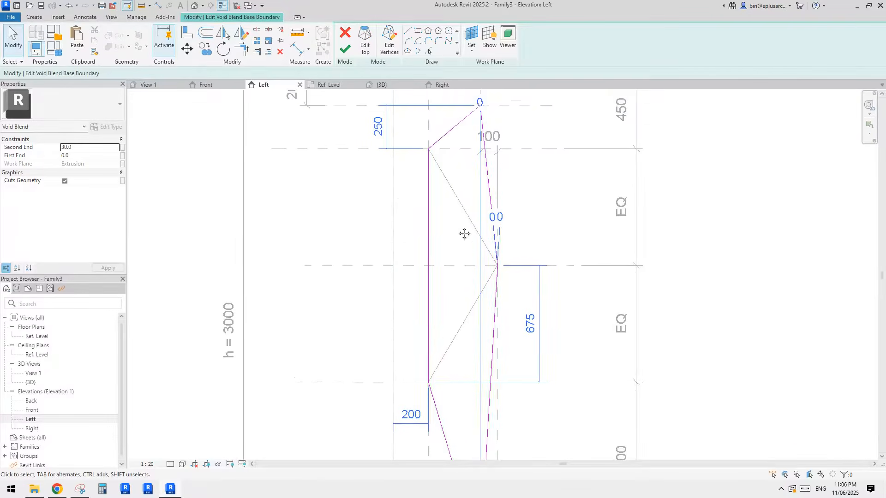
key("a")
key("l")
left_click(351, 266)
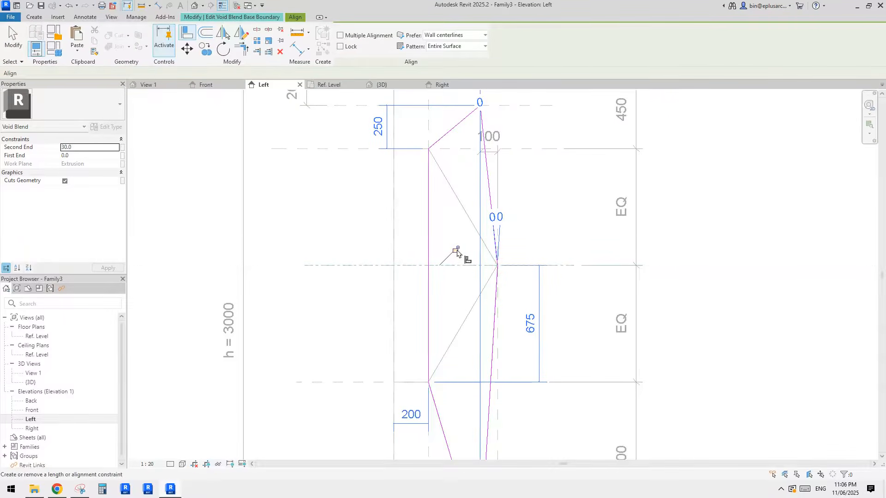
left_click(456, 250)
Step: Align the base boundary's middle right vertex with the outermost vertical reference plane and lock it
middle_click_drag(521, 191, 515, 124)
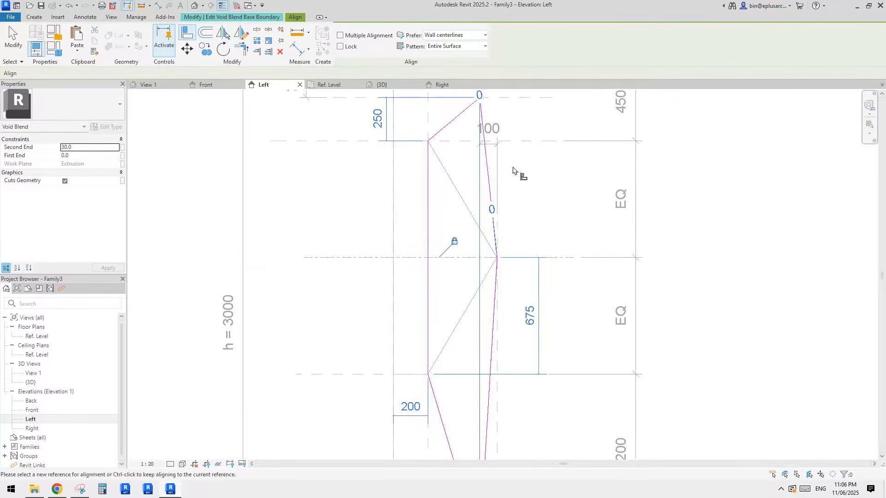
left_click(493, 304)
middle_click_drag(512, 268, 504, 333)
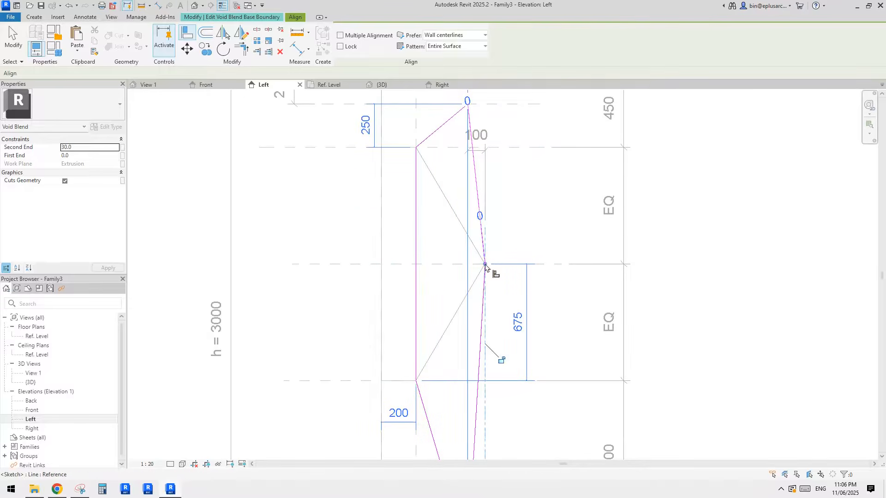
left_click(502, 361)
Step: Align and lock the base boundary's top vertex to its vertical reference and to the horizontal plane 200 mm below the panel's top
mouse_move(502, 228)
middle_mouse_down()
mouse_move(532, 327)
mouse_move(504, 245)
mouse_move(503, 300)
middle_mouse_up()
left_click(492, 275)
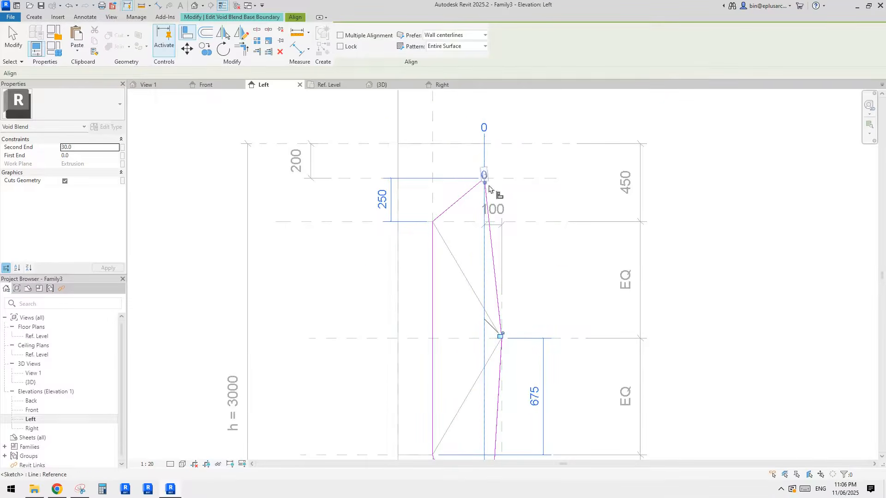
left_click(500, 336)
left_click(535, 178)
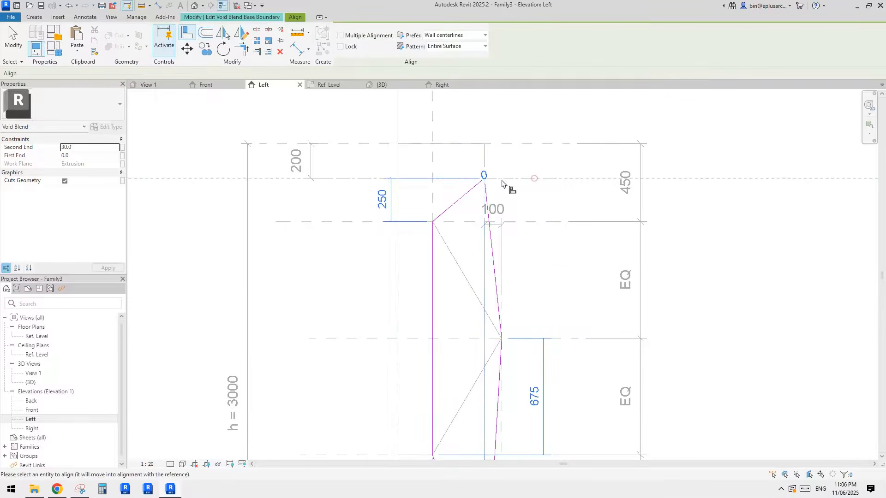
left_click(463, 163)
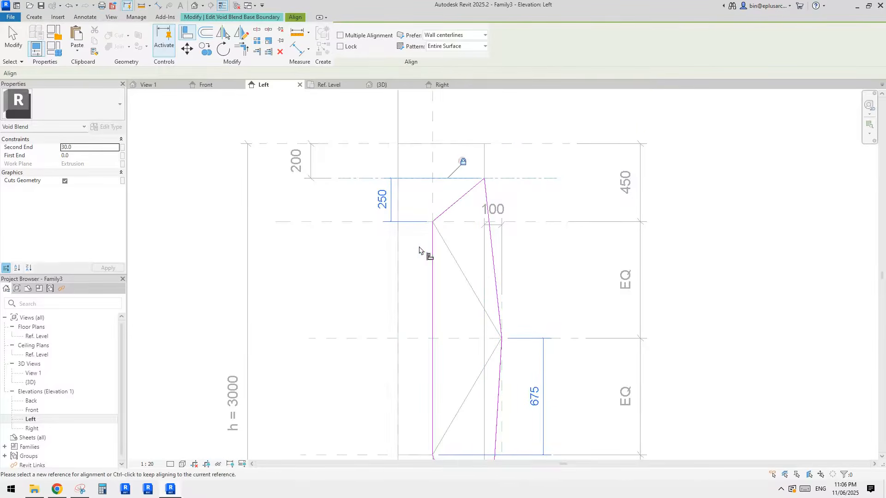
Step: Lock the base boundary's upper-left vertex to its horizontal reference plane and its left edge to the vertical reference plane
middle_click_drag(434, 248, 448, 217)
left_click(446, 204)
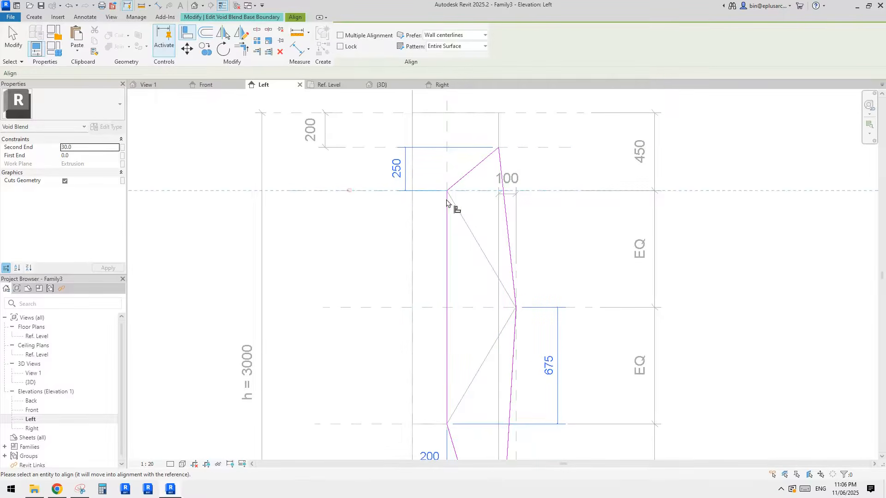
left_click(417, 206)
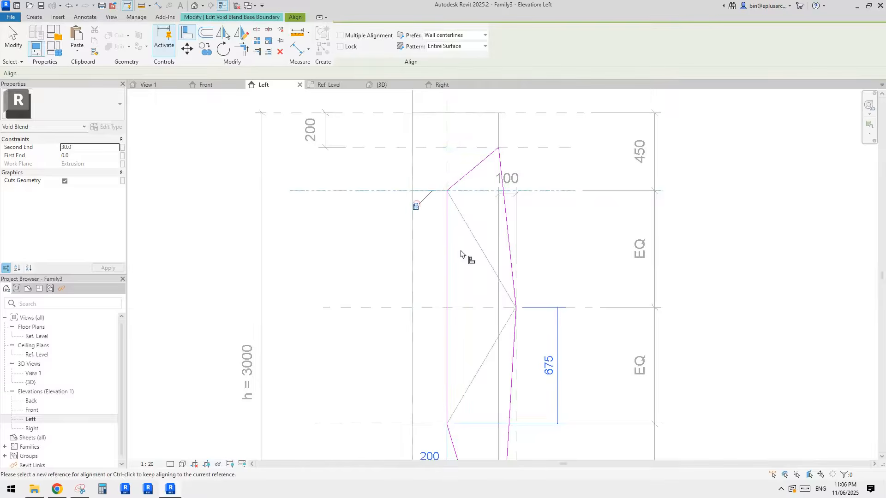
scroll(499, 353, "down", 1)
middle_click_drag(503, 361, 492, 234)
left_click(447, 348)
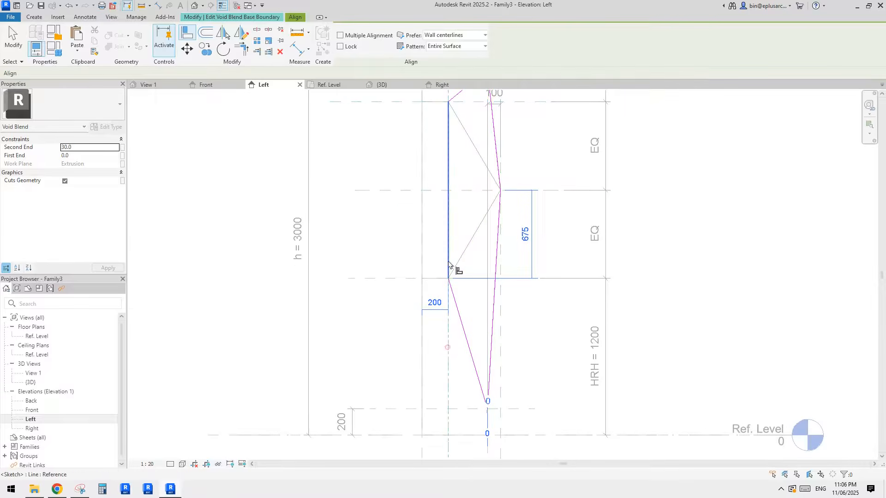
left_click(449, 252)
left_click(385, 279)
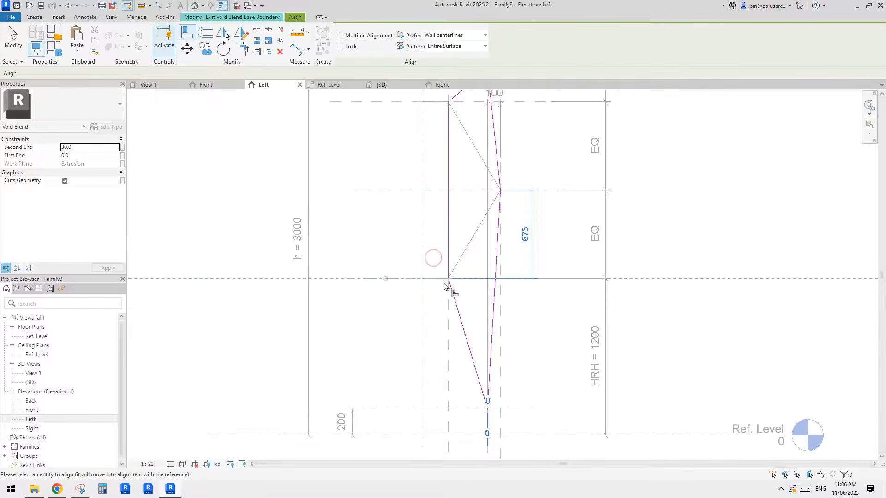
middle_click_drag(569, 294, 554, 201)
key("Escape")
key("Escape")
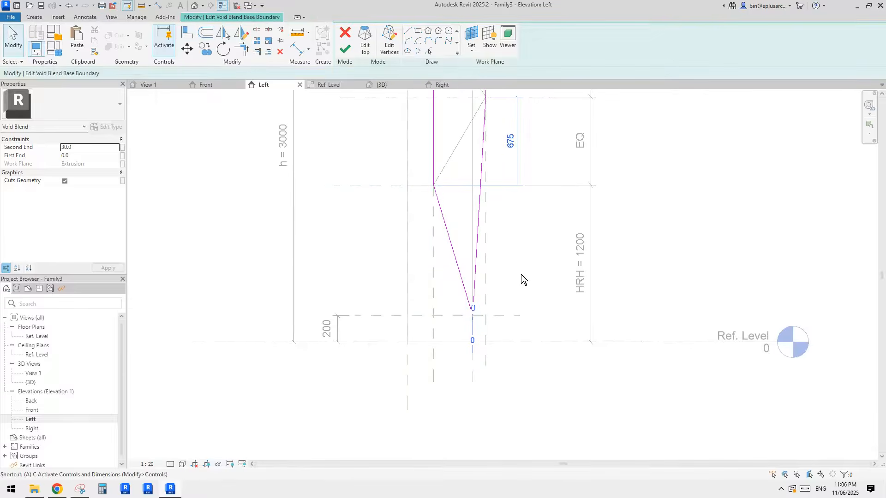
Step: Align the base boundary's lowest vertex with the vertical reference plane running through it and lock it
key("a")
key("l")
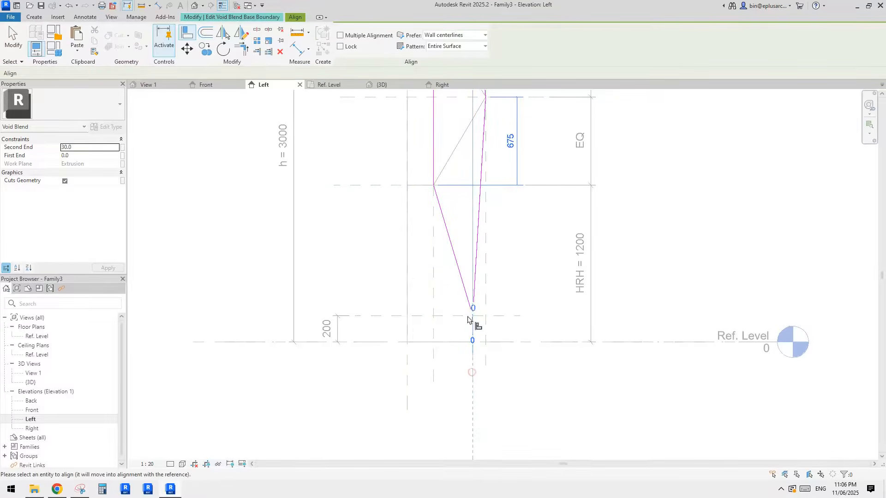
scroll(494, 382, "up", 2)
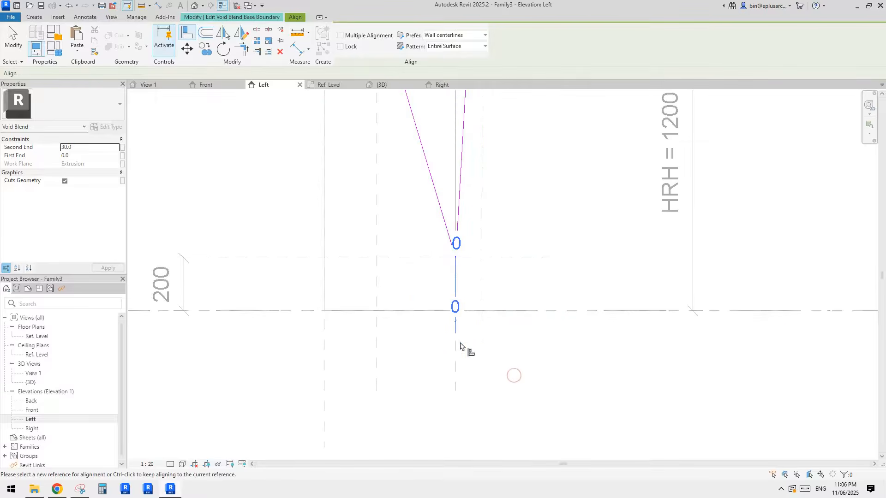
left_click(457, 278)
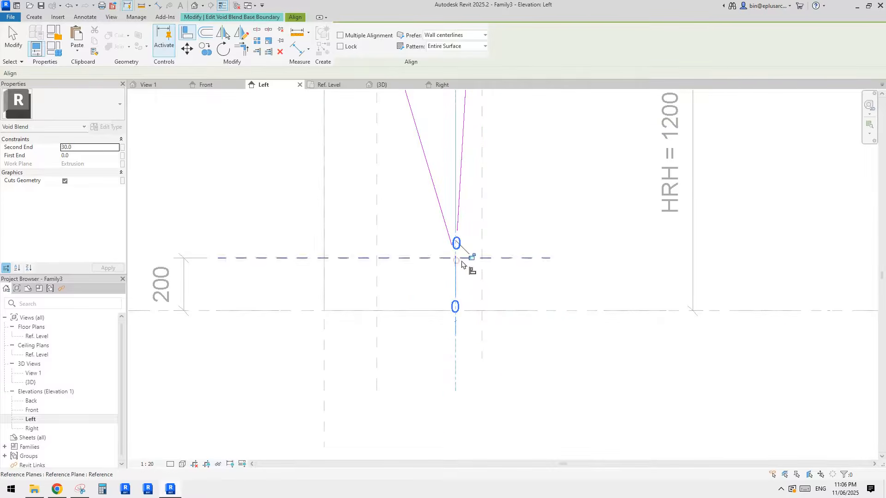
scroll(507, 266, "down", 2)
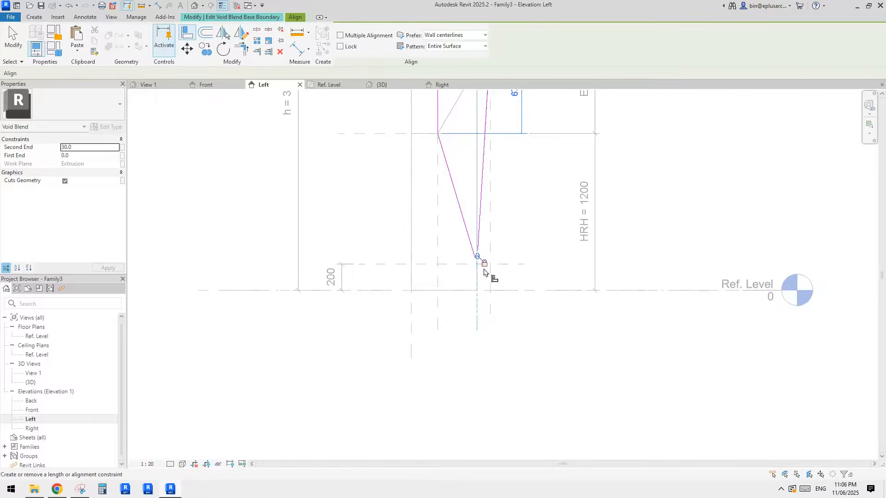
Step: Align the base boundary's lower-left vertex with the HRH horizontal reference plane and lock it
middle_click_drag(490, 245, 493, 322)
scroll(489, 337, "down", 3)
middle_click_drag(497, 291, 491, 324)
scroll(490, 254, "up", 3)
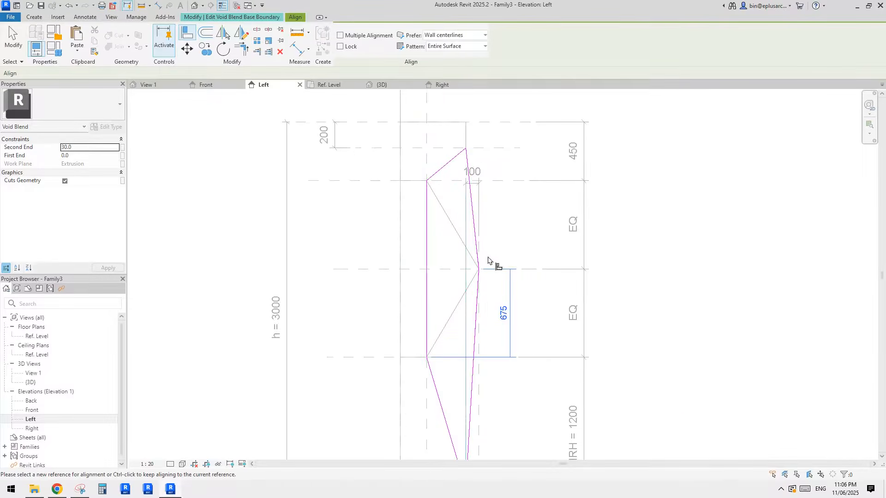
scroll(488, 257, "down", 1)
middle_click_drag(495, 288, 497, 253)
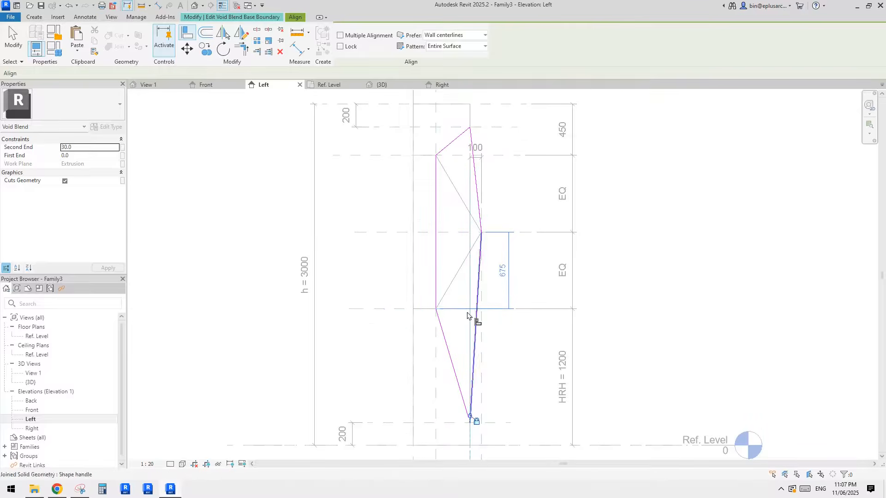
left_click(435, 311)
Step: Align the base boundary's lowest vertex with the horizontal plane 200 mm above Ref. Level and lock it
middle_click_drag(508, 342, 509, 230)
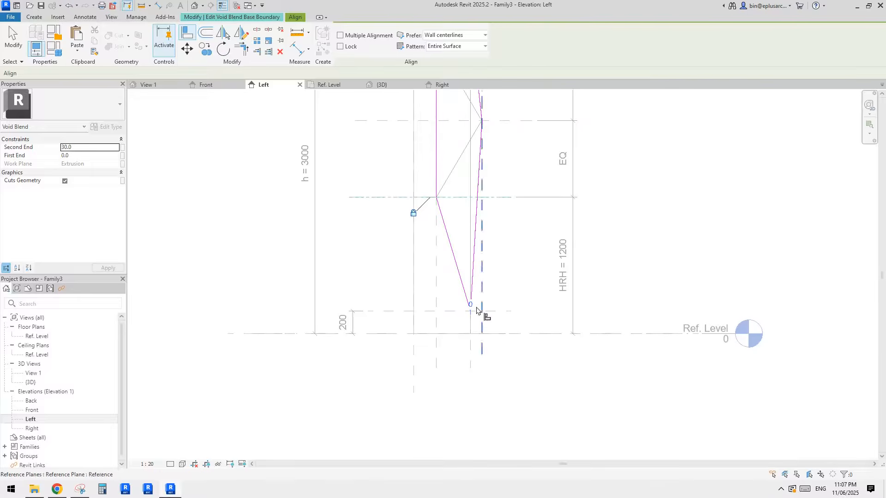
left_click(389, 311)
scroll(470, 311, "up", 8)
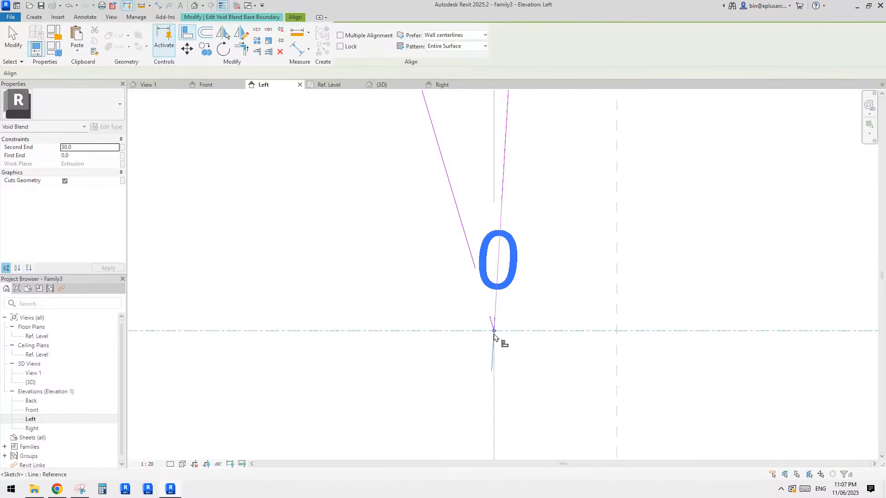
left_click(495, 332)
scroll(497, 330, "down", 4)
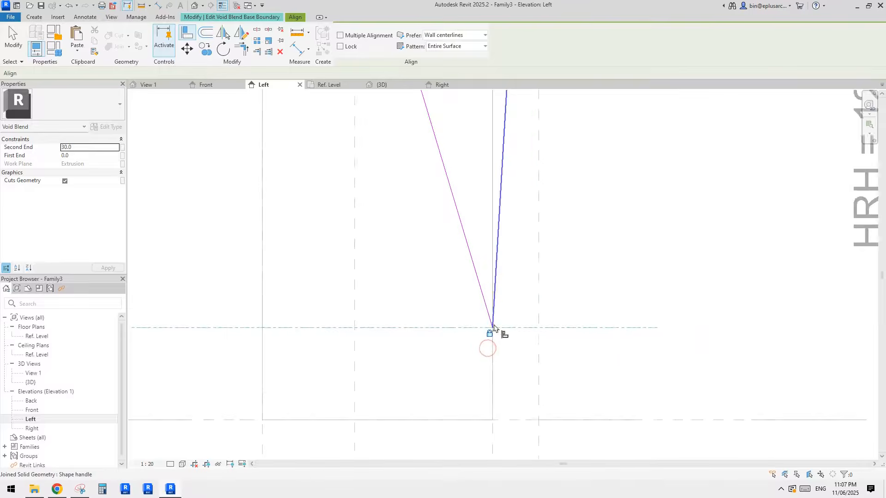
scroll(516, 316, "down", 5)
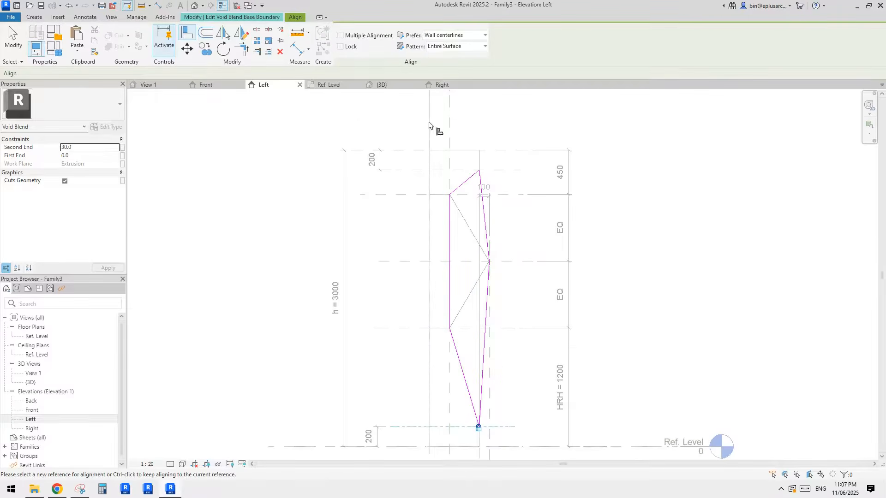
key("Escape")
Step: Finish the void blend edit and view the panel in 3D from the front
left_click(350, 44)
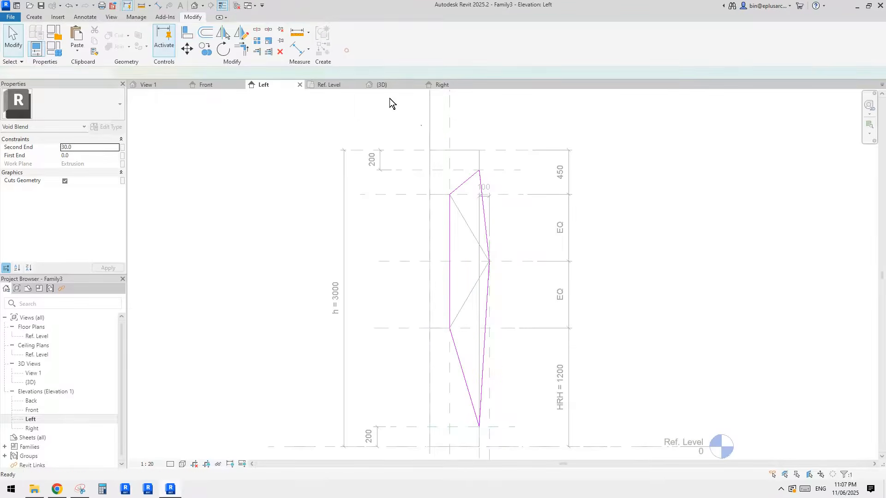
left_click(194, 5)
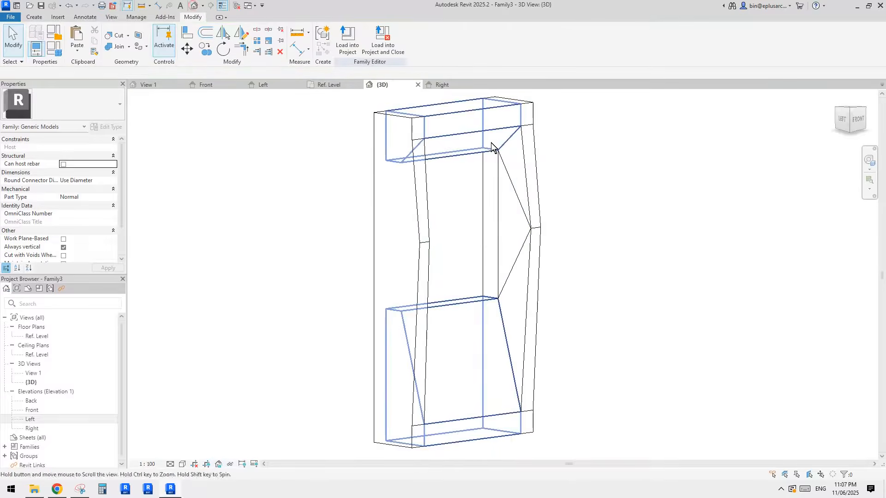
middle_click_drag(491, 144, 548, 189, "shift")
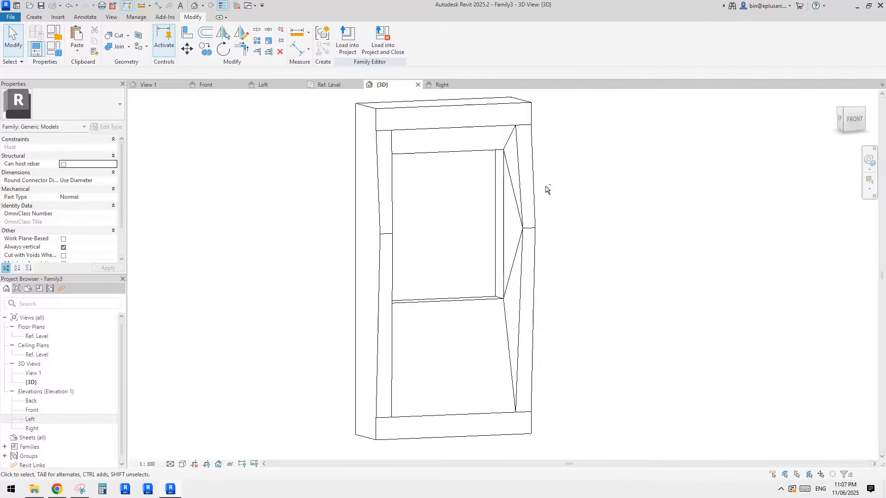
Step: Set the family's height parameter h to 3600 and apply it to test how the panel flexes
left_click(54, 48)
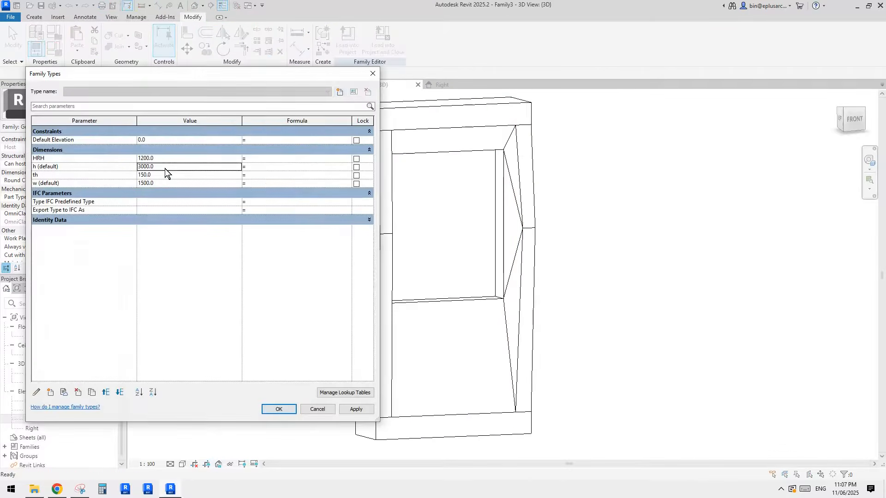
left_click(165, 168)
type("36")
left_click(357, 411)
left_click(291, 409)
middle_click_drag(512, 195, 528, 226)
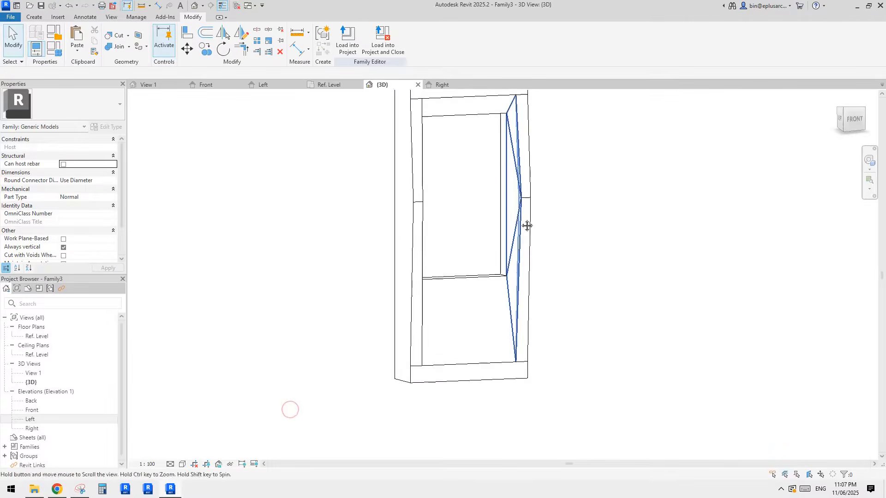
Step: Try a Second End of 50 on the left jamb's void blend and inspect the panel from the front
left_click(435, 218)
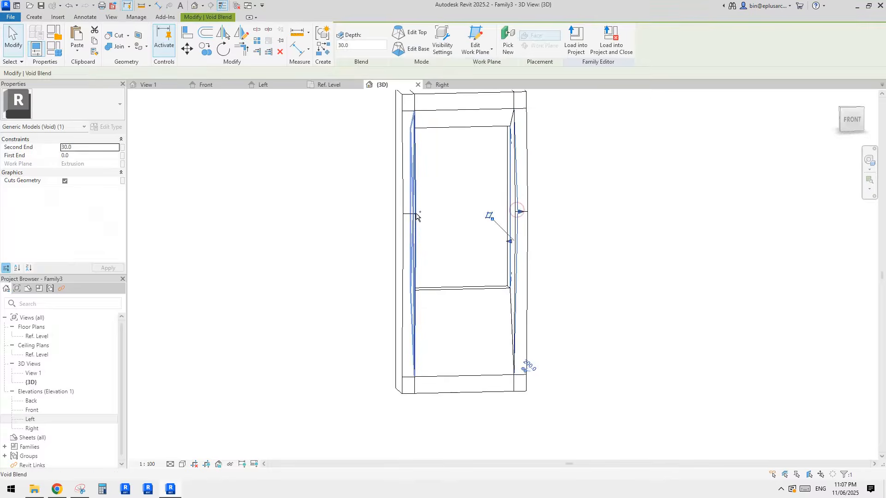
left_click(414, 217, "ctrl")
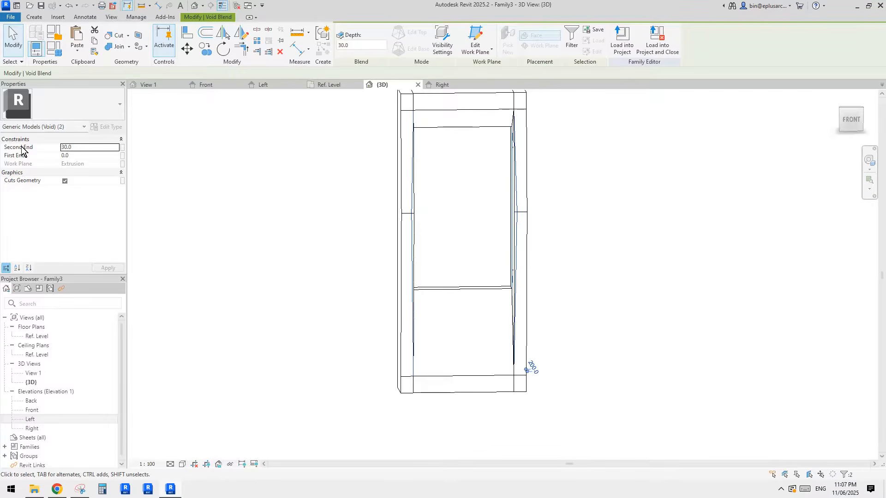
mouse_move(406, 210)
middle_mouse_down("shift")
mouse_move(419, 208)
mouse_move(397, 213)
middle_mouse_up("shift")
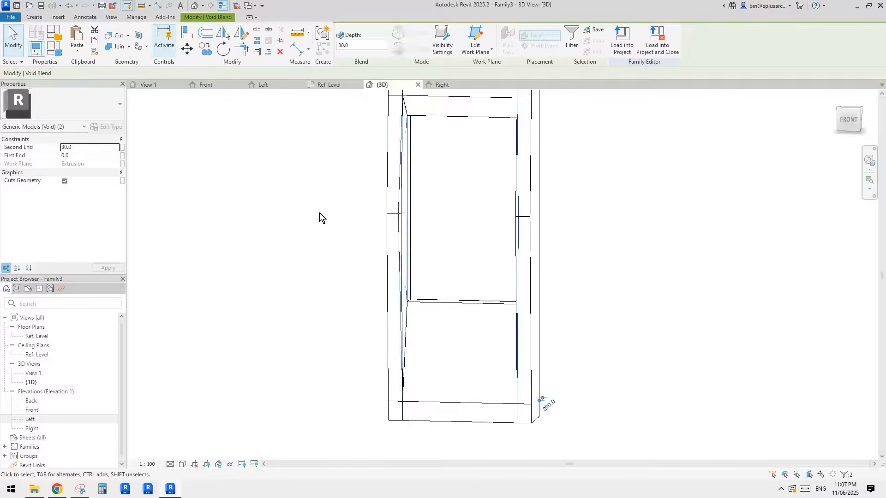
left_click(320, 213)
left_click(404, 217)
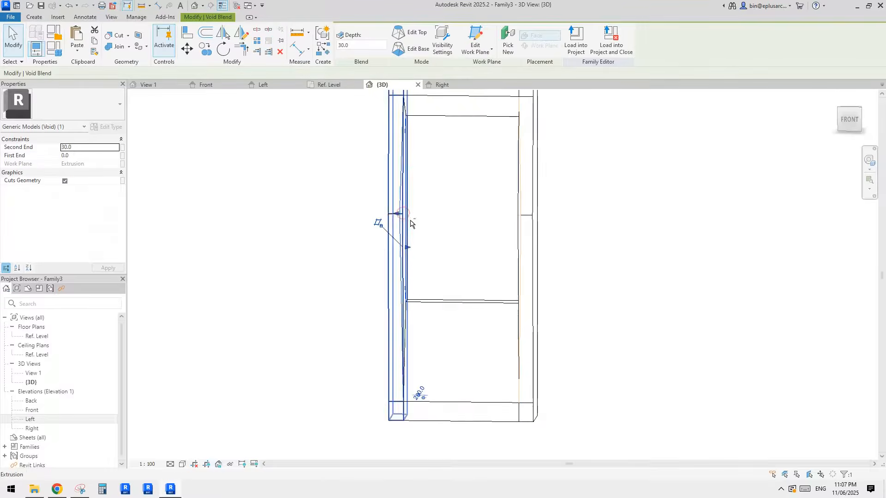
double_click(83, 148)
type("50")
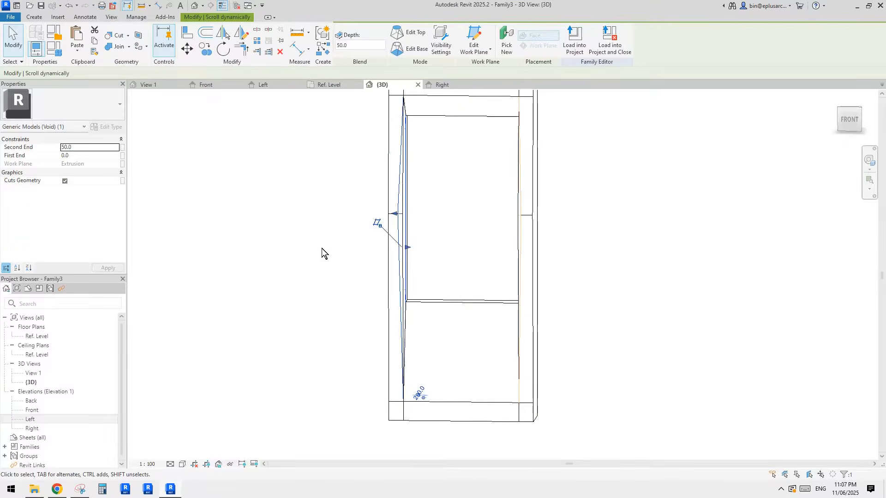
left_click(323, 249)
middle_click_drag(464, 238, 646, 216, "shift")
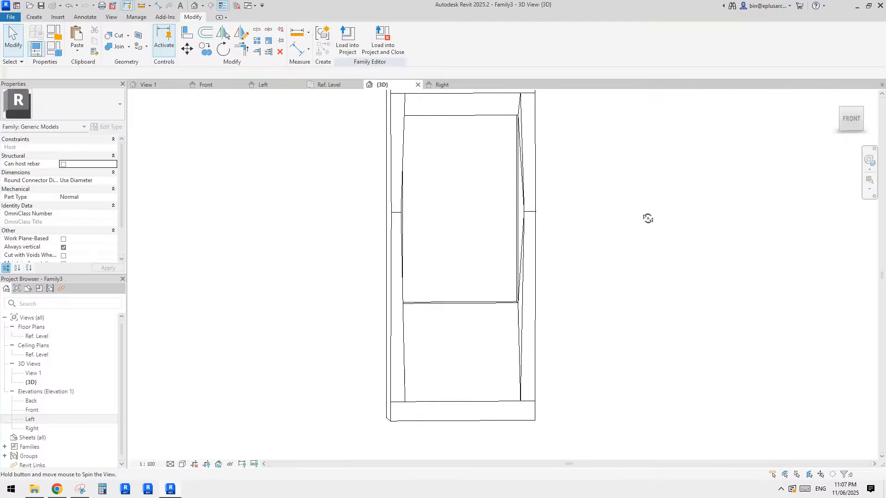
Step: Undo the Second End change on the left jamb's void blend and check both side voids
left_click(521, 214)
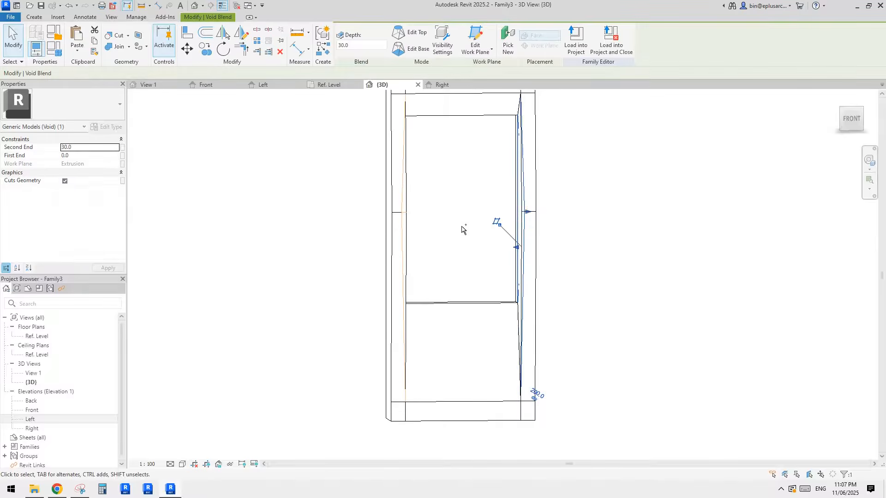
key("ctrl+z")
left_click(406, 212)
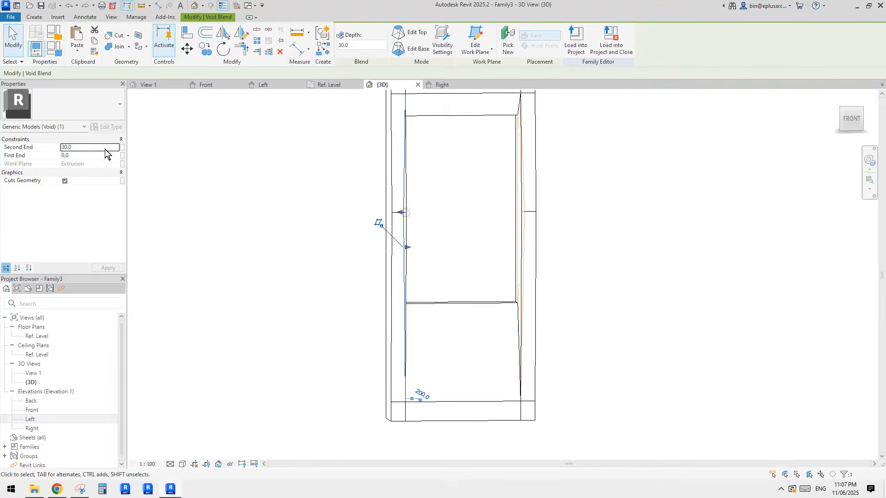
middle_click_drag(450, 166, 463, 212, "shift")
key("Escape")
Step: Switch to the browser and examine the facade photos and section drawing in the Building fascade post
left_click(57, 490)
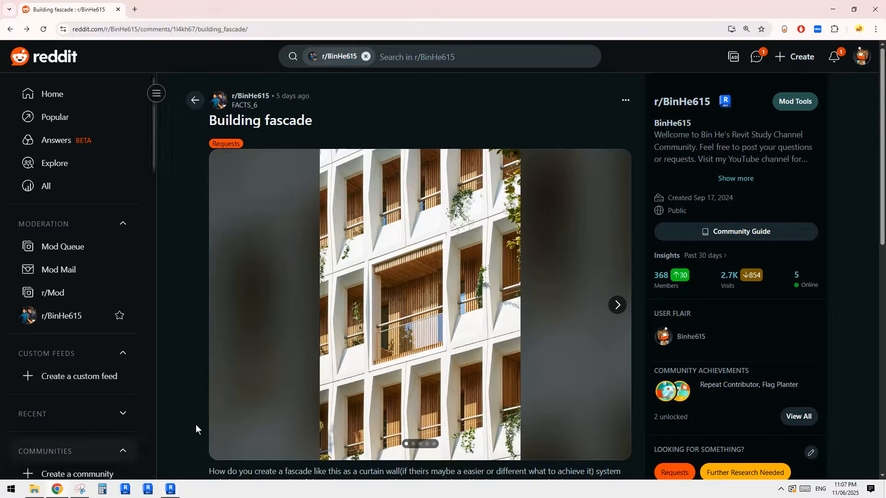
left_click(618, 306)
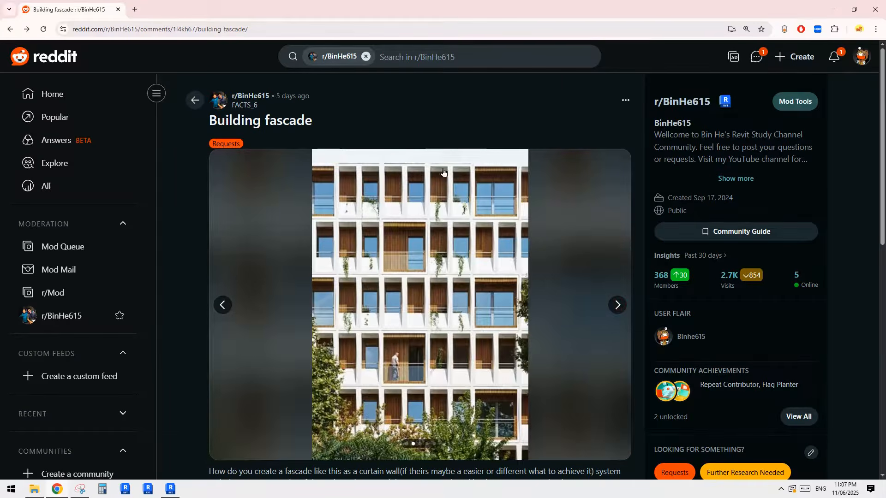
left_click(628, 307)
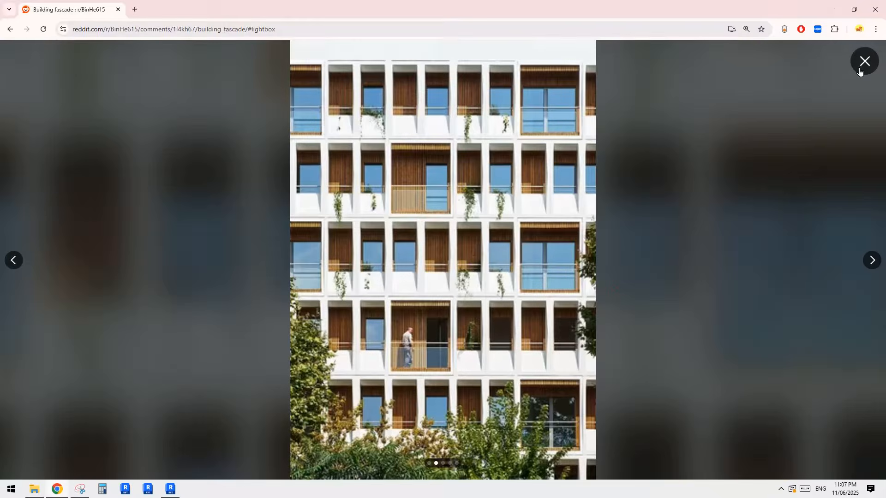
left_click(862, 64)
left_click(617, 306)
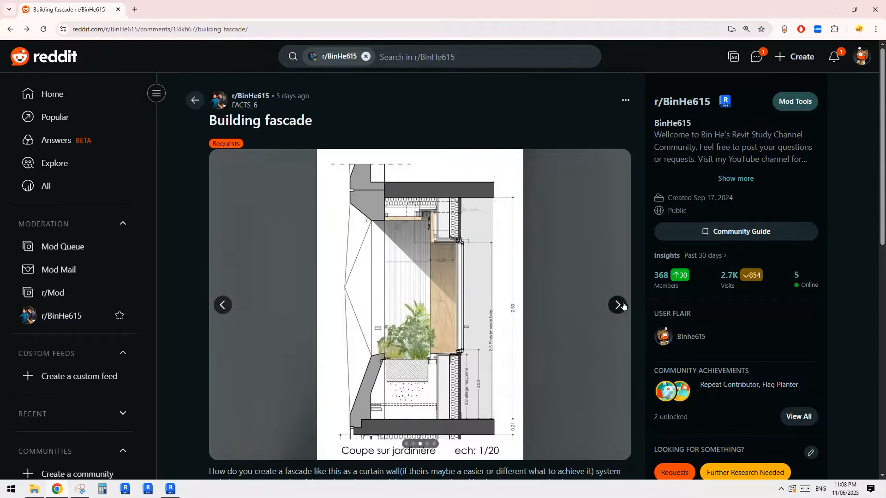
left_click(619, 305)
left_click(222, 306)
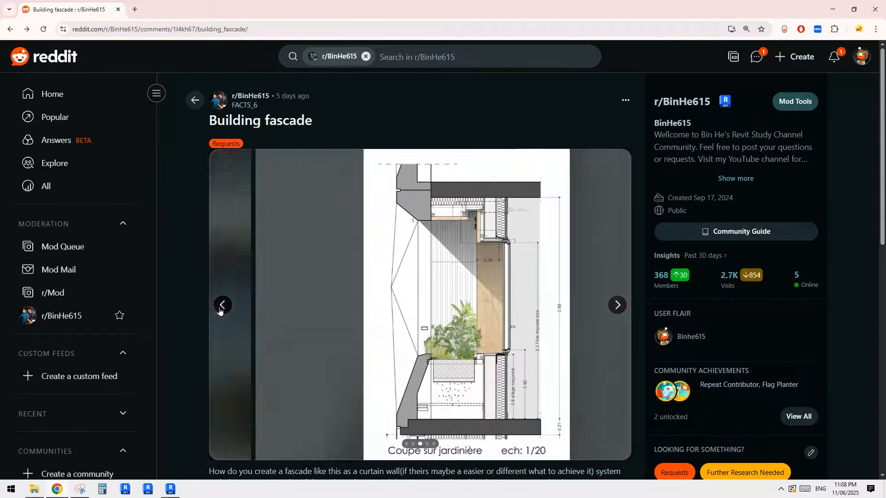
left_click(222, 305)
left_click(222, 306)
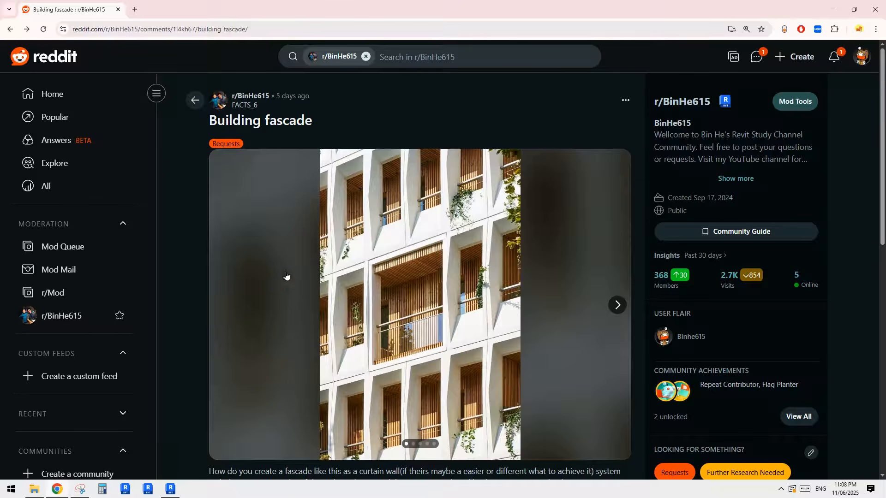
left_click(617, 306)
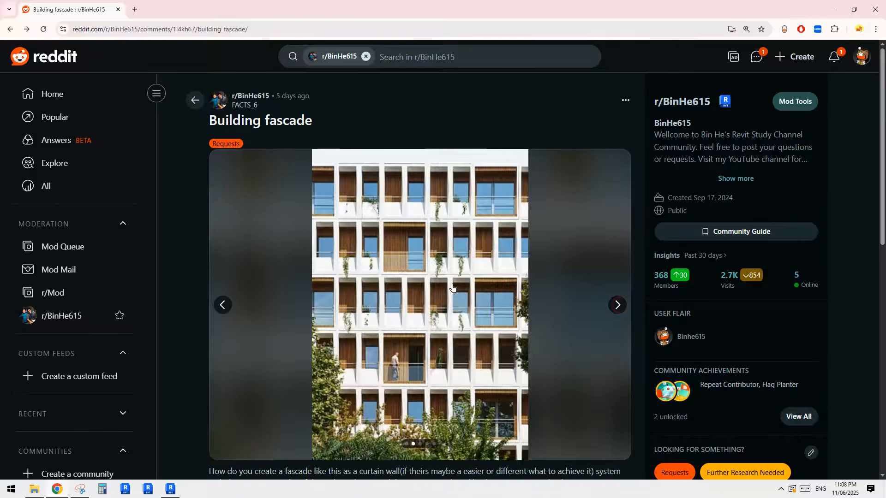
left_click(222, 305)
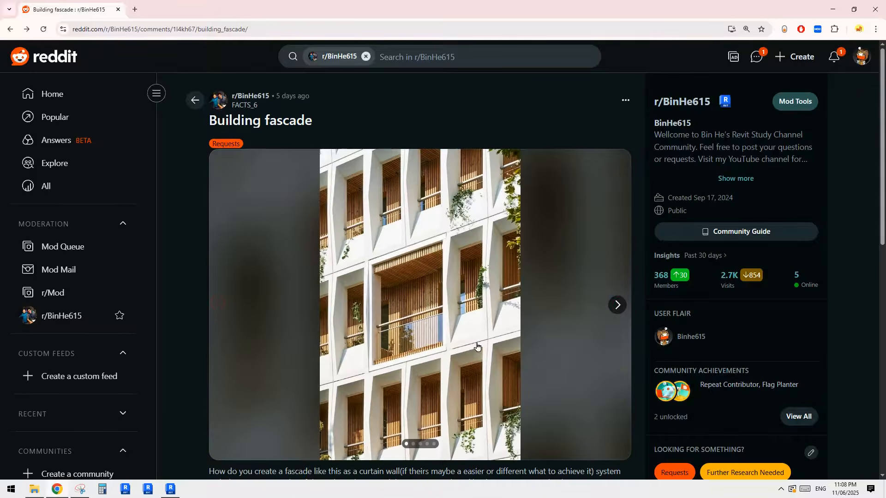
Step: Switch back to Revit and start a void sweep on the panel using a path picked from existing edges
left_click(170, 489)
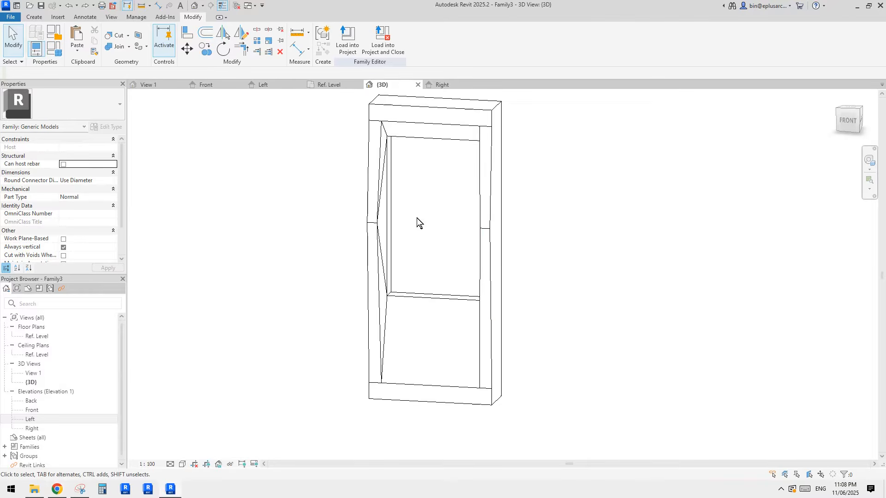
middle_click_drag(417, 218, 438, 112, "shift")
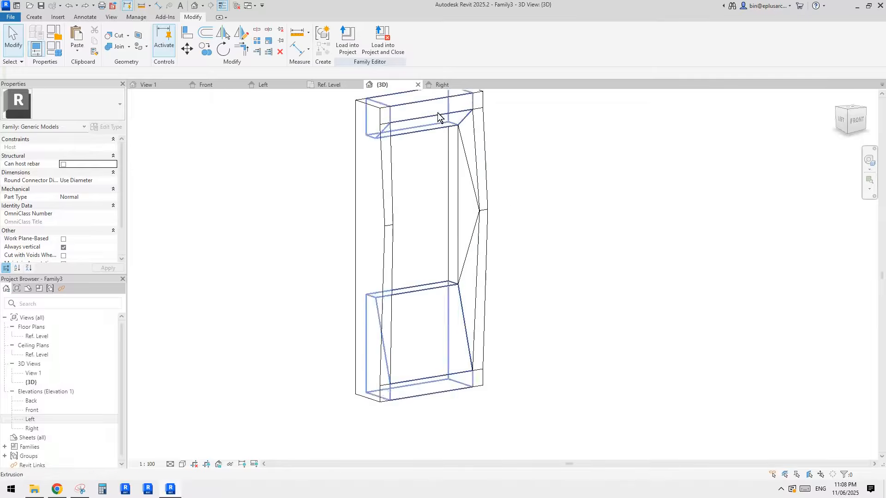
scroll(440, 190, "up", 1)
middle_click_drag(439, 191, 367, 212)
scroll(417, 209, "down", 3)
scroll(367, 211, "up", 2)
left_click(35, 17)
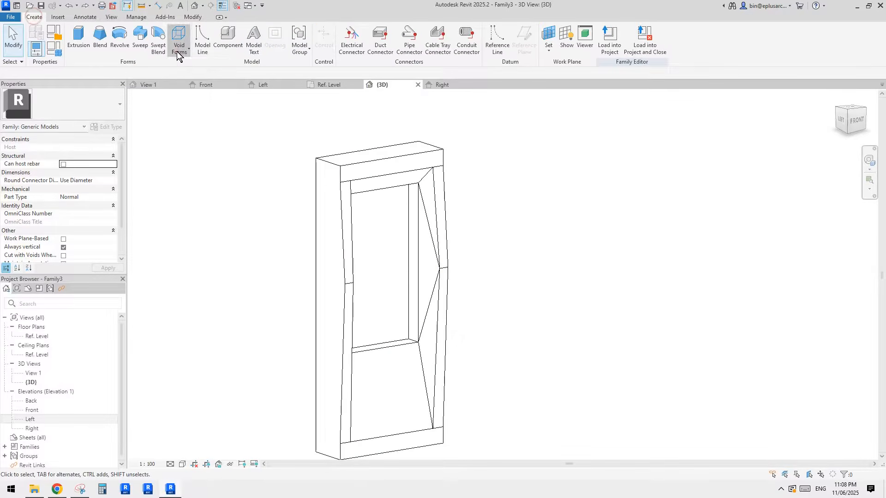
left_click(179, 50)
left_click(198, 123)
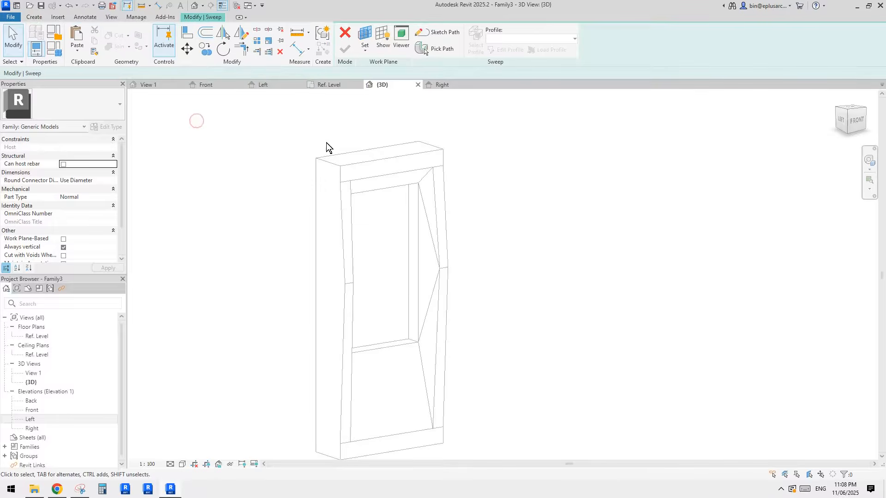
middle_click_drag(379, 160, 381, 152)
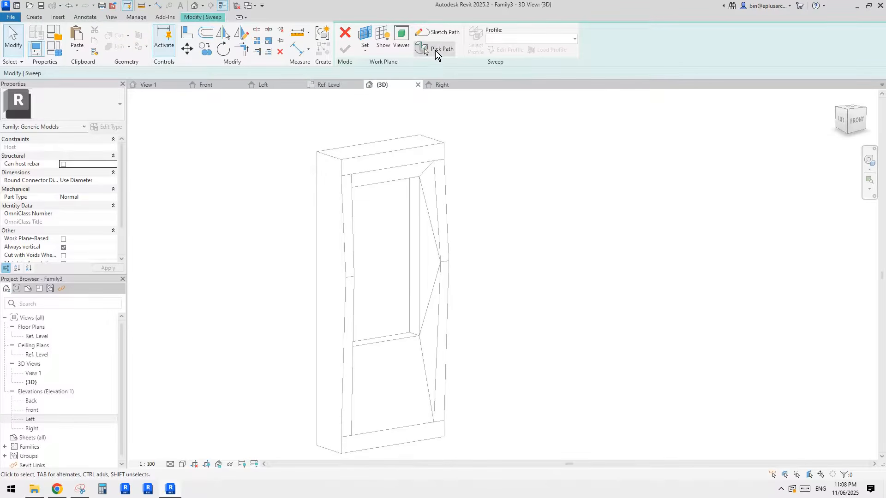
left_click(436, 50)
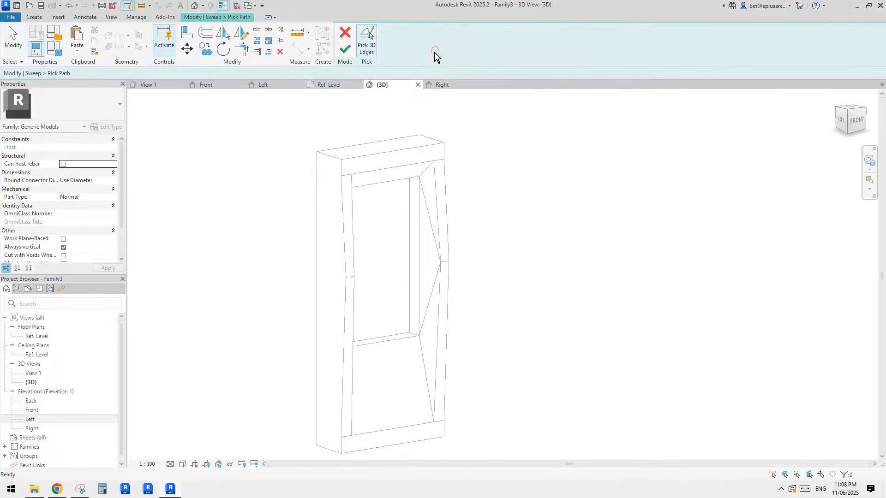
Step: Pick the outer edges around the panel's front face as the sweep path and finish the path
left_click(342, 167)
left_click(341, 198)
left_click(345, 305)
middle_click_drag(403, 362, 400, 316)
left_click(369, 407)
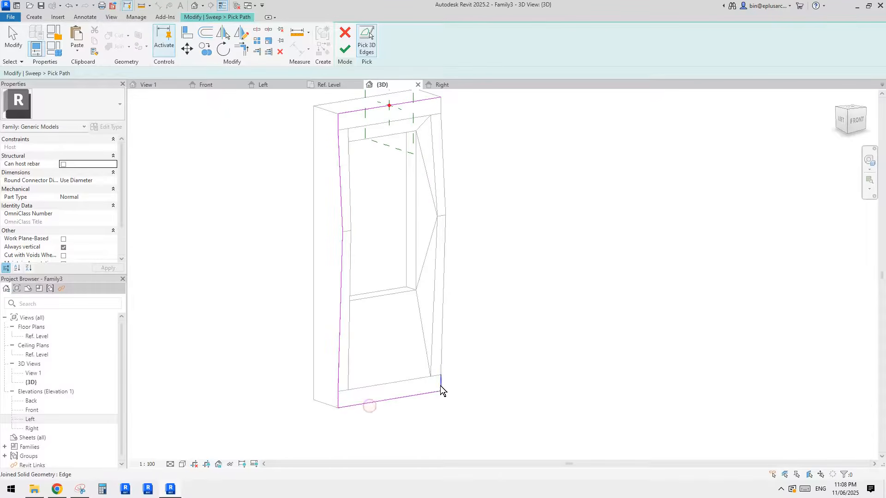
left_click(442, 359)
middle_click_drag(449, 179, 439, 215)
left_click(437, 209)
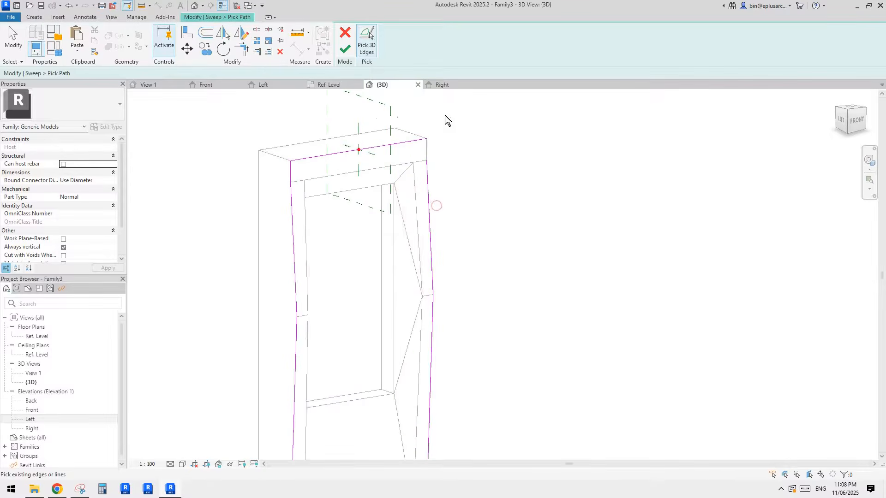
scroll(416, 138, "up", 3)
left_click(346, 49)
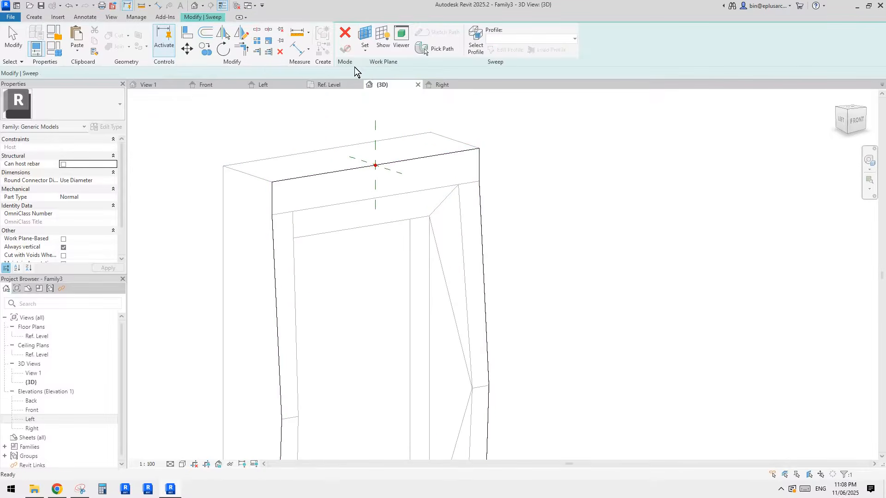
Step: Sketch a closed 30 by 15 mm rectangular sweep profile from the path's work-plane point at the panel's top edge and finish it
middle_click_drag(414, 175, 443, 173, "shift")
scroll(363, 160, "up", 4)
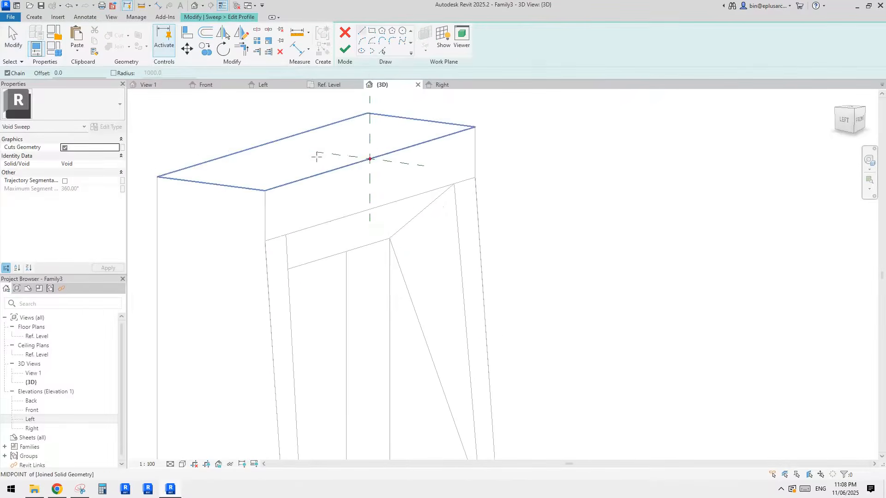
left_click(372, 158)
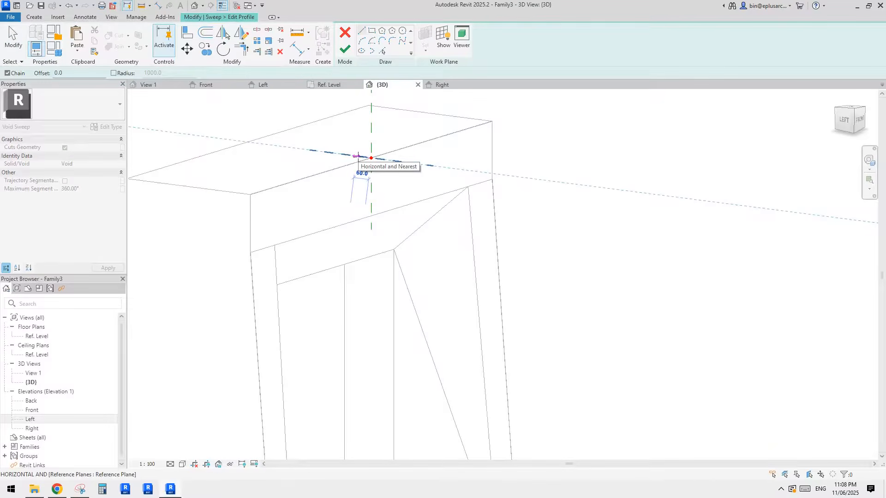
type("30")
key("Return")
scroll(358, 157, "up", 2)
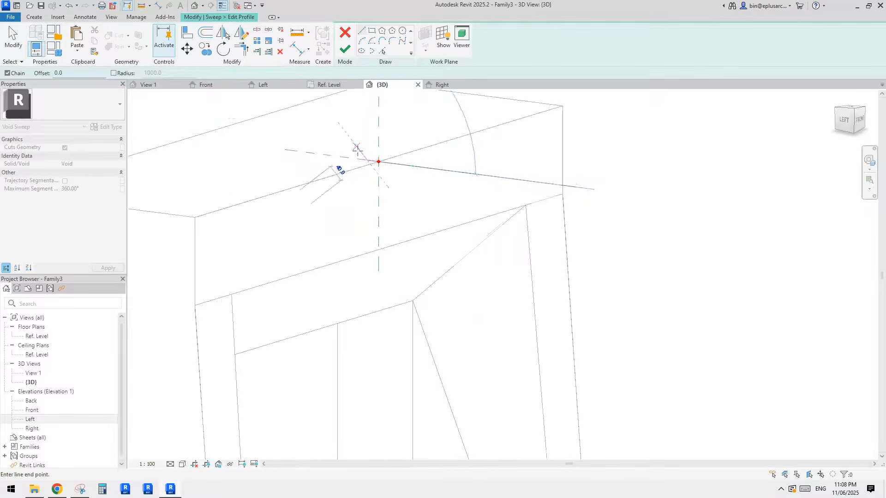
type("1")
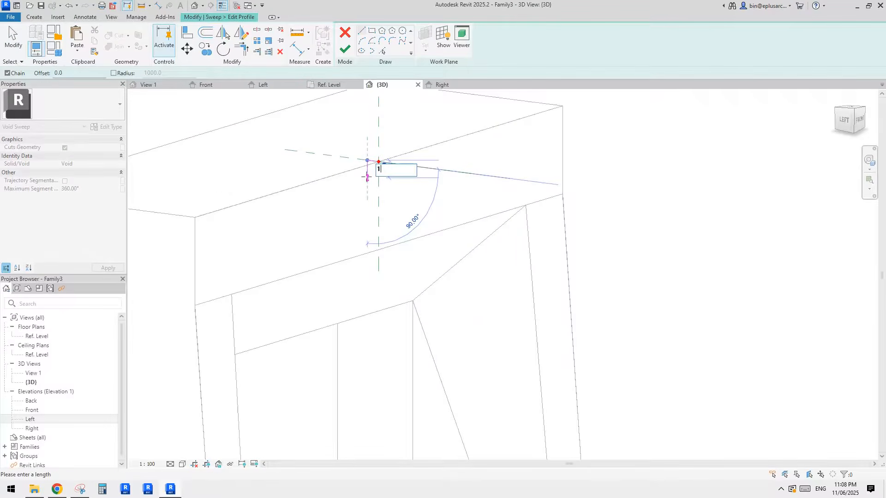
type("5")
key("Return")
scroll(411, 228, "up", 2)
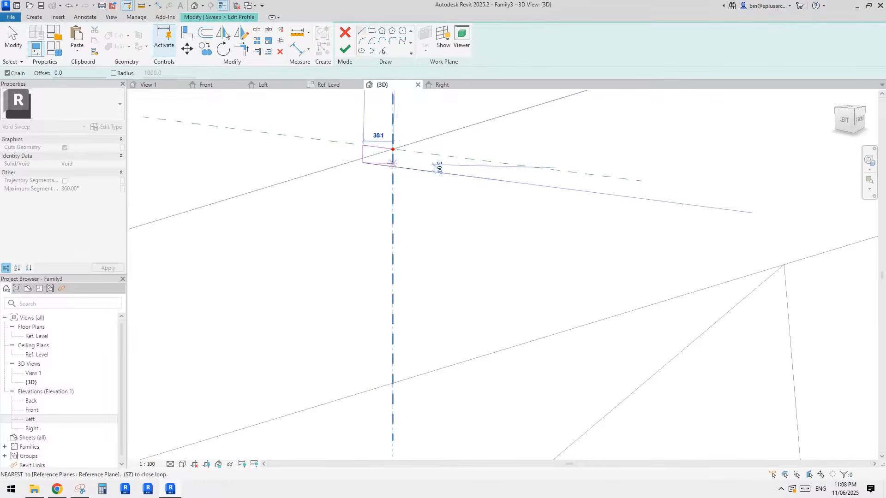
left_click(392, 166)
left_click(392, 149)
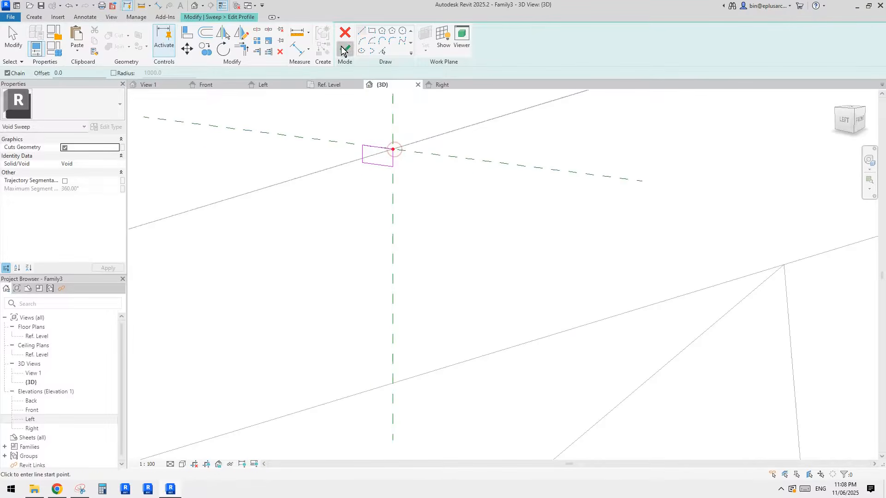
left_click(346, 49)
Step: Try to finish the void sweep around the panel's front perimeter, and dismiss the resulting error
left_click(347, 52)
scroll(443, 172, "down", 4)
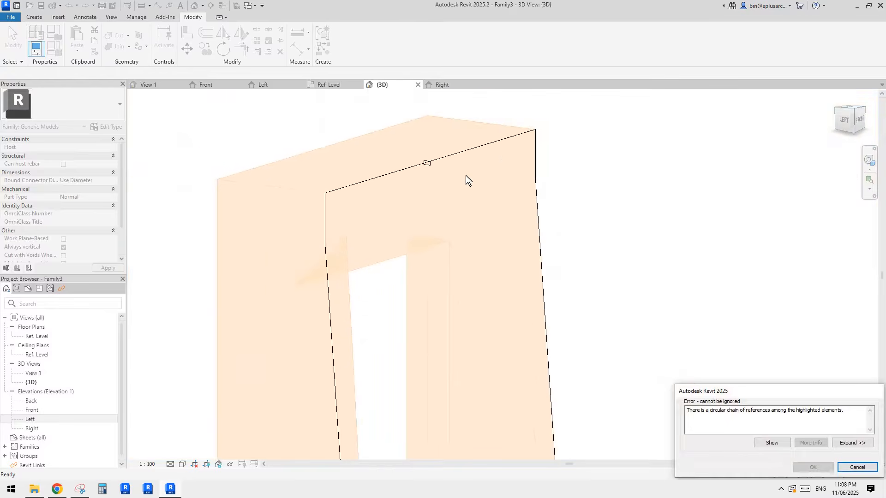
scroll(461, 168, "down", 3)
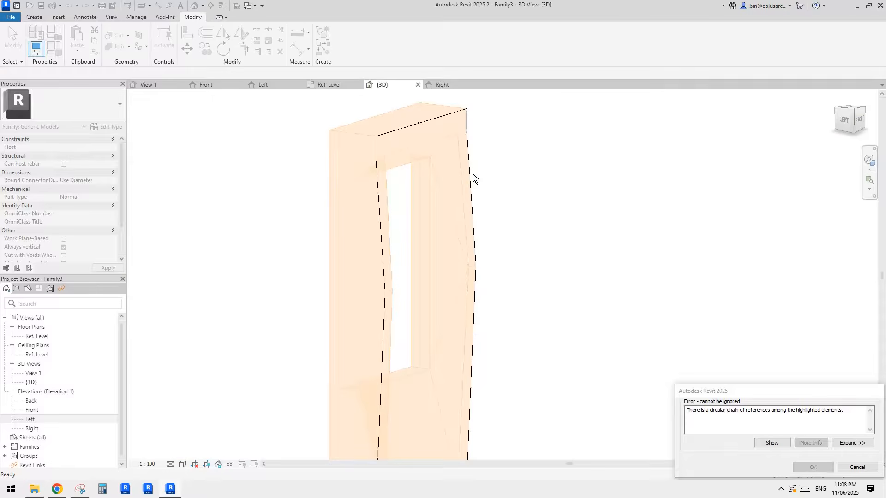
middle_click_drag(510, 206, 482, 199, "shift")
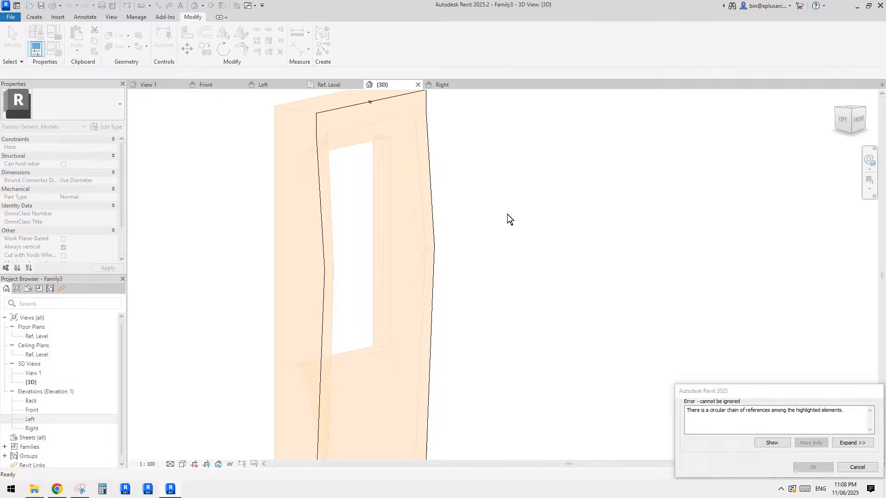
scroll(496, 257, "down", 2)
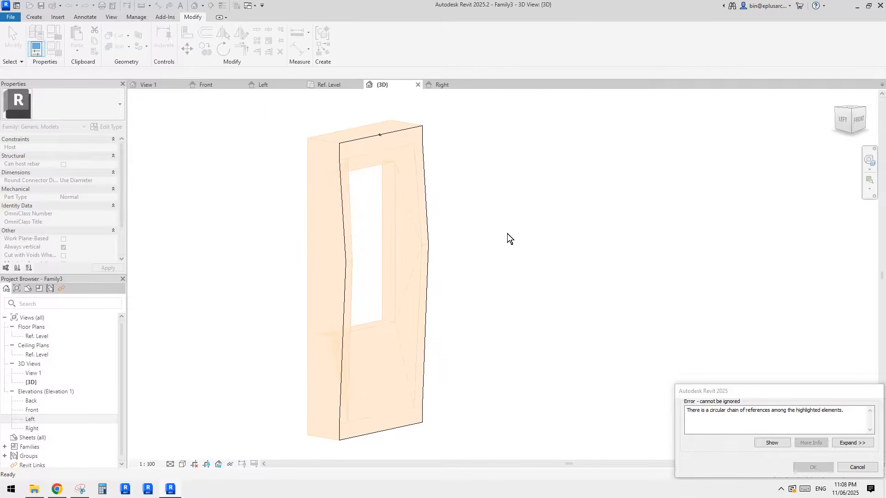
left_click(857, 468)
scroll(392, 157, "up", 2)
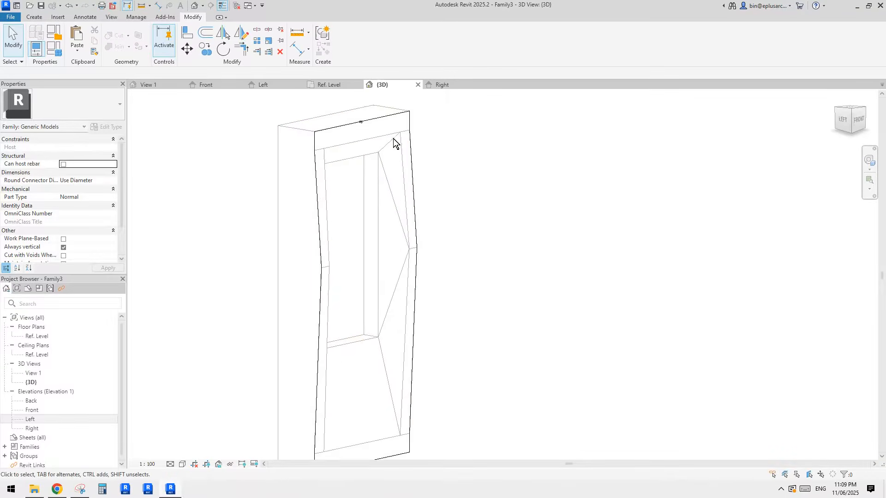
Step: Check the picked path around the panel's front face and attempt to save the family to bring back the sweep editing commands
scroll(392, 166, "down", 2)
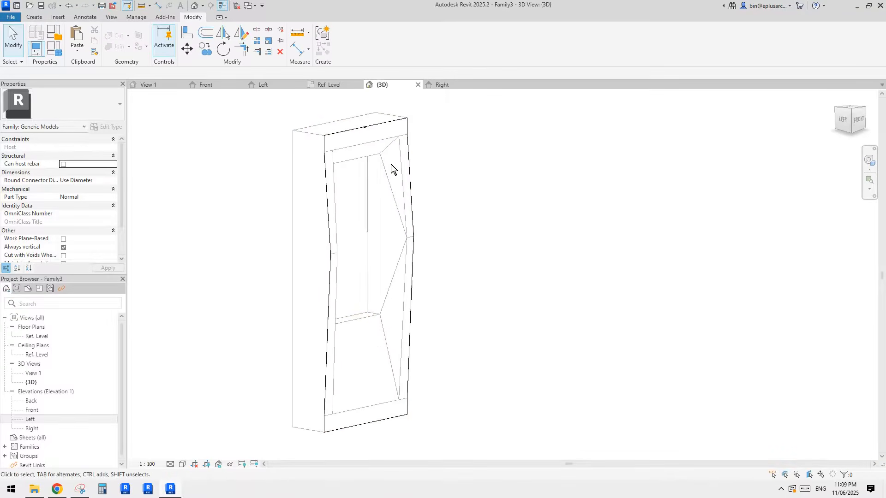
left_click(350, 123)
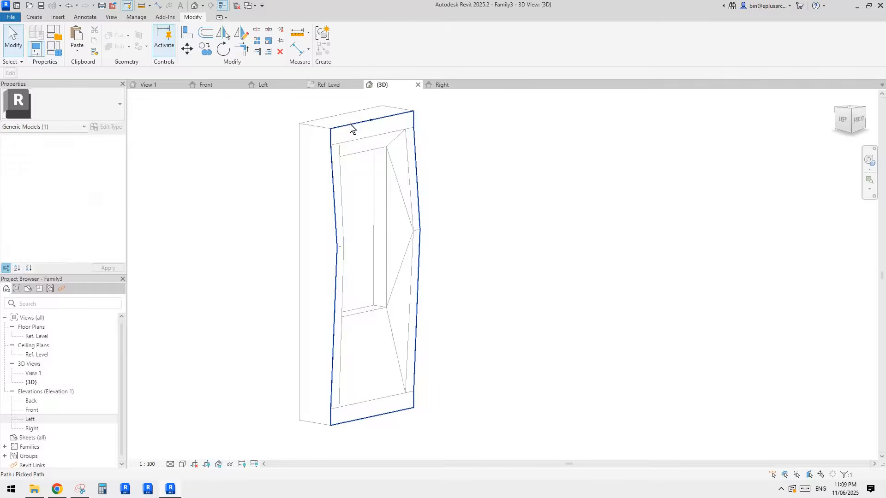
key("Escape")
left_click(358, 124)
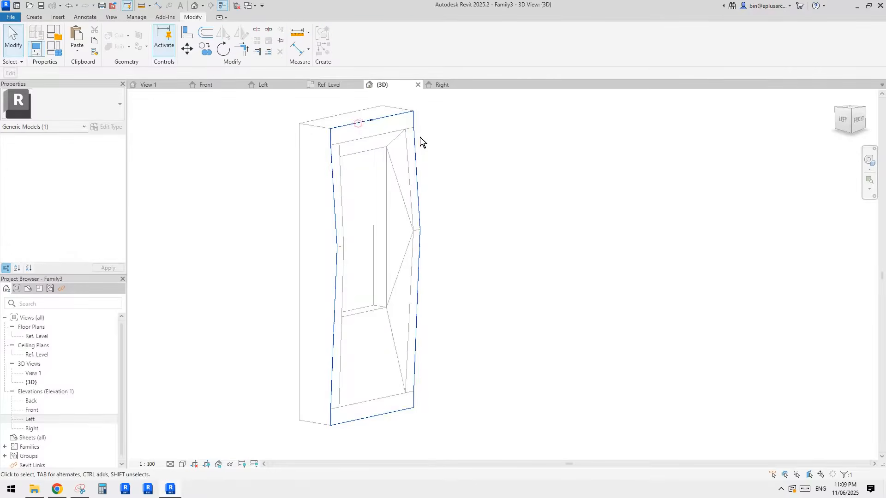
key("Escape")
left_click(412, 121)
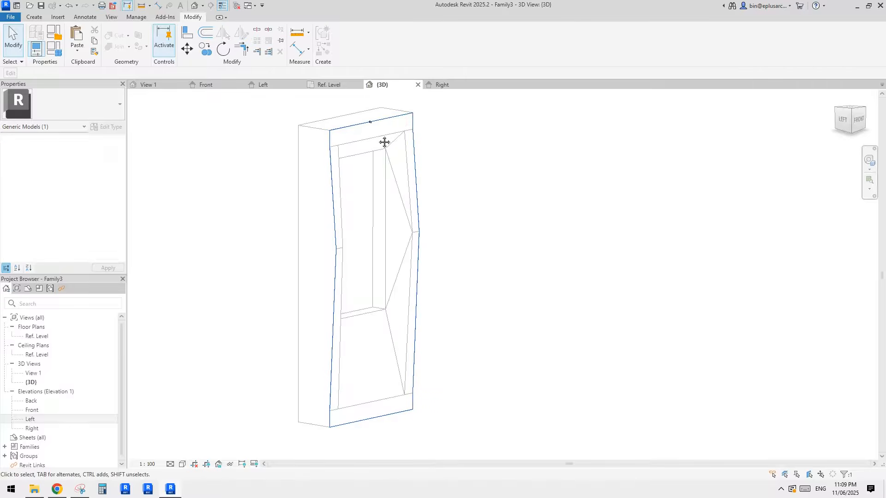
key("Escape")
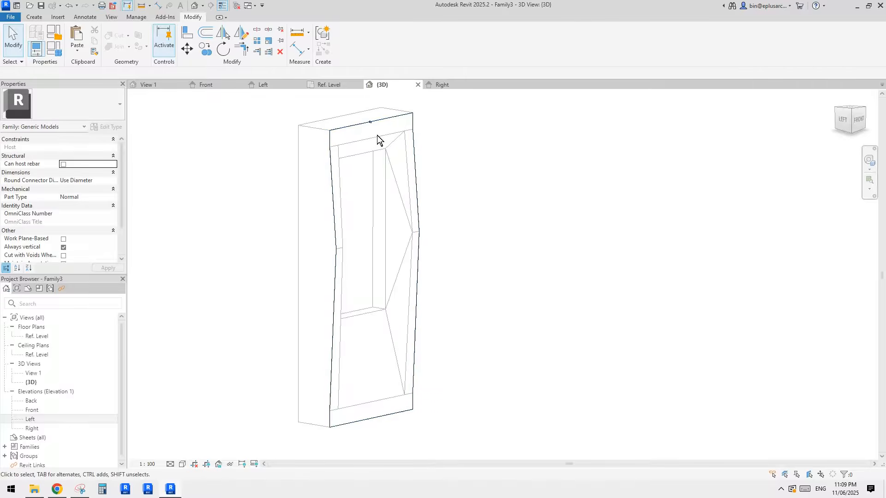
middle_click_drag(348, 127, 360, 123)
left_click(347, 132)
key("Escape")
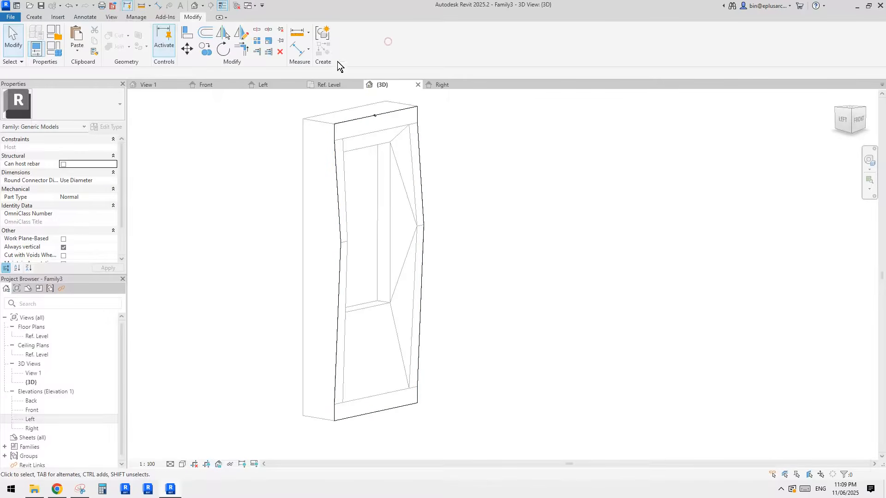
middle_click_drag(468, 115, 486, 135)
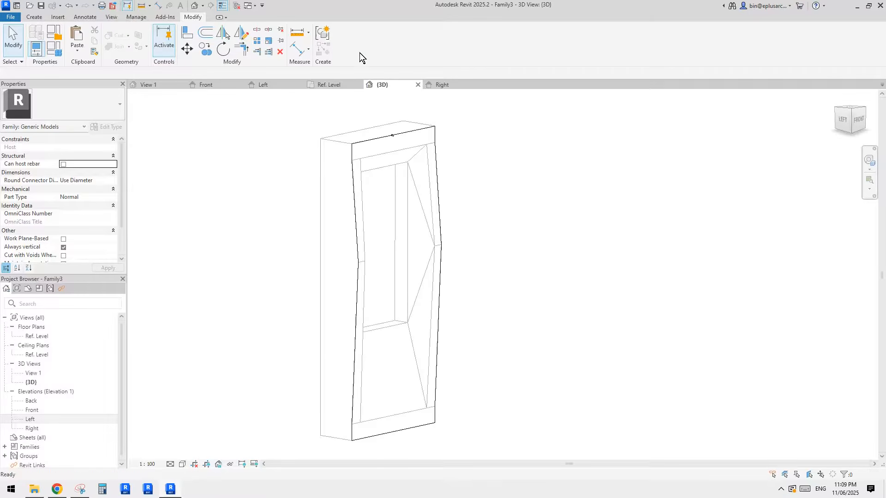
middle_click_drag(380, 102, 385, 103)
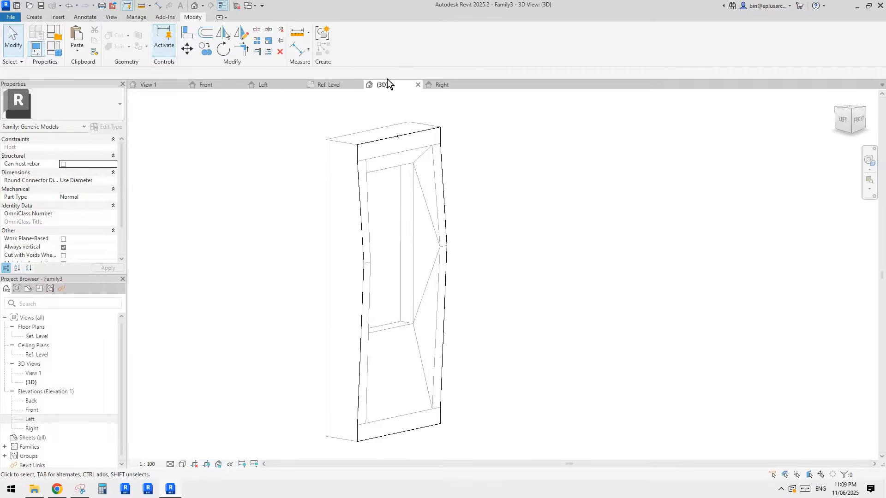
left_click(412, 138)
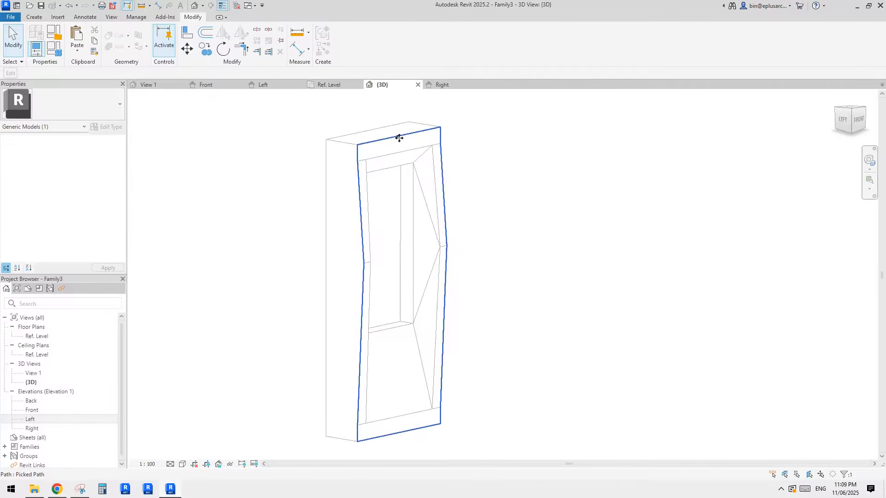
left_click(270, 117)
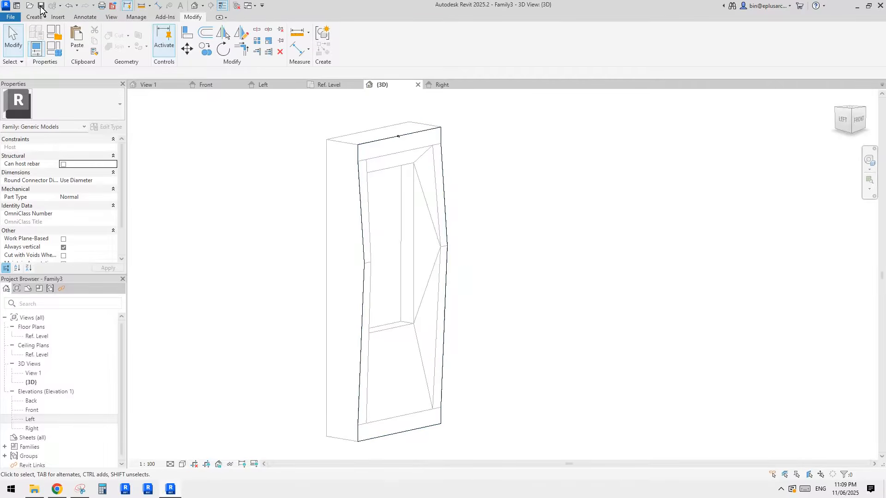
left_click(41, 6)
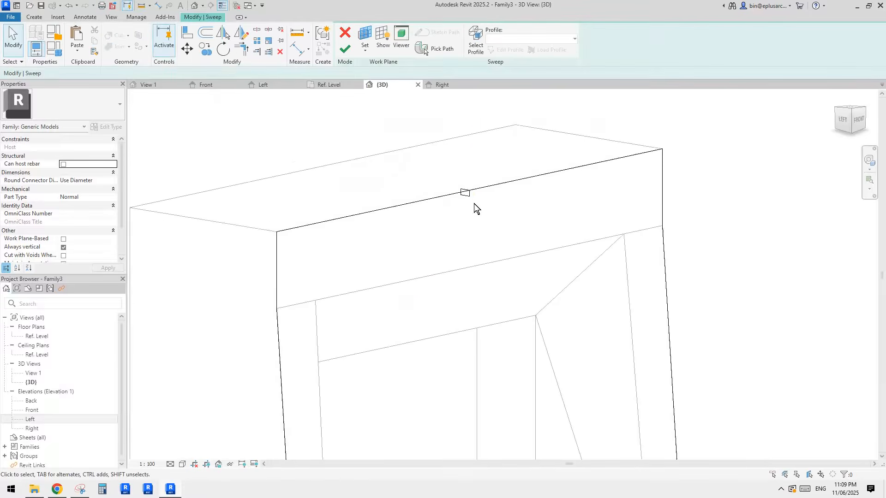
Step: Edit the sweep's picked path, delete its segment along the panel's bottom front edge, and finish the path
scroll(474, 203, "down", 1)
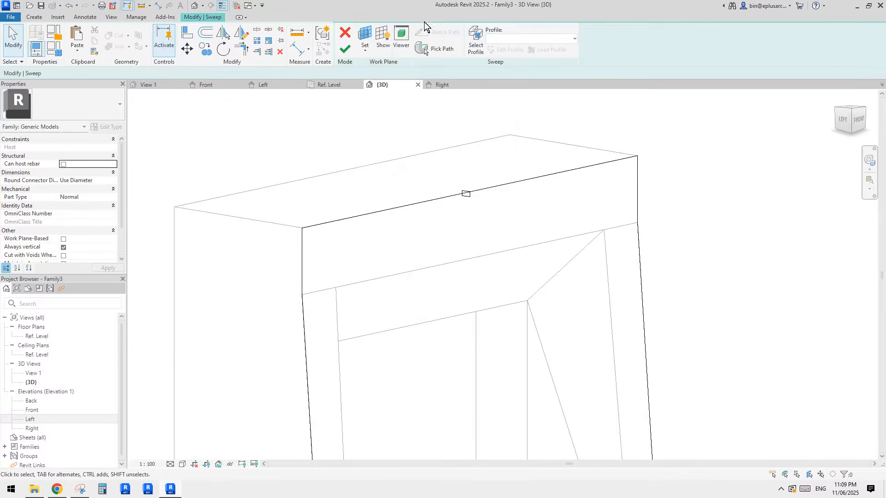
scroll(480, 203, "down", 3)
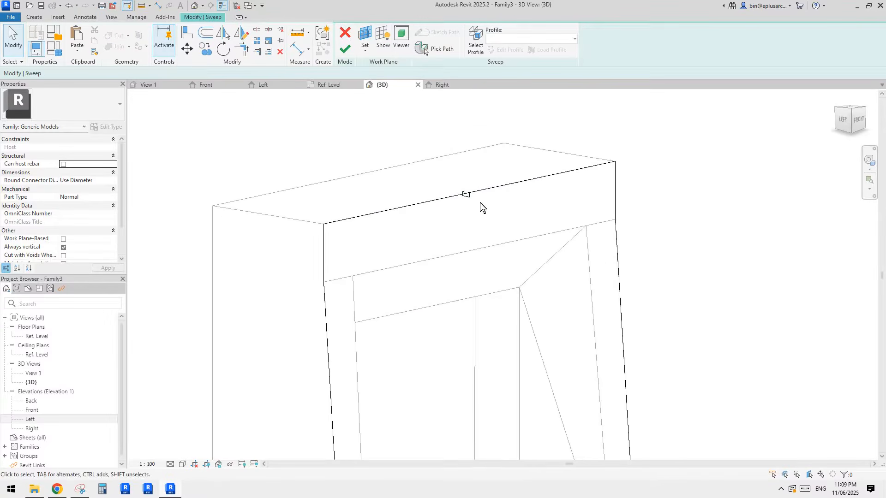
left_click(446, 51)
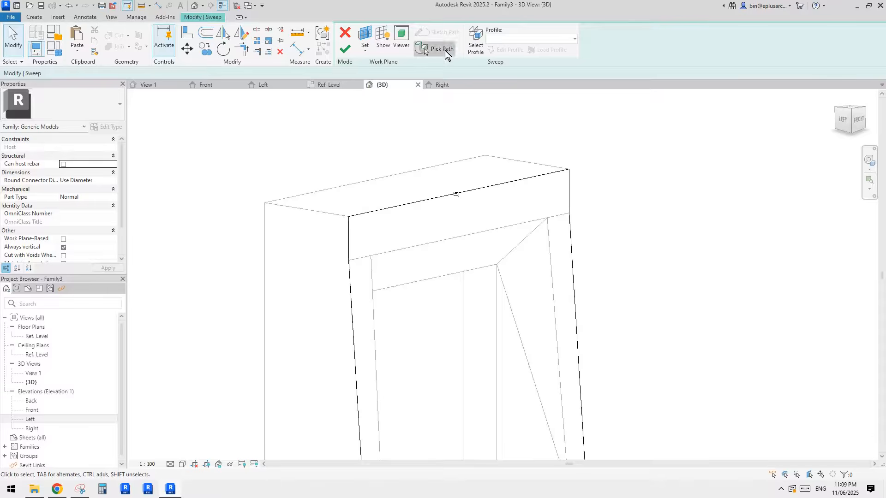
scroll(463, 185, "down", 3)
scroll(489, 195, "down", 2)
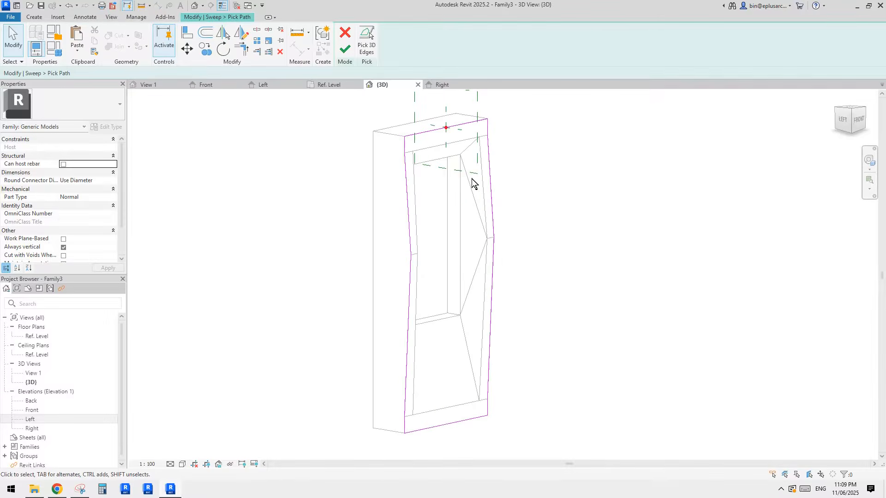
left_click(462, 420)
key("Delete")
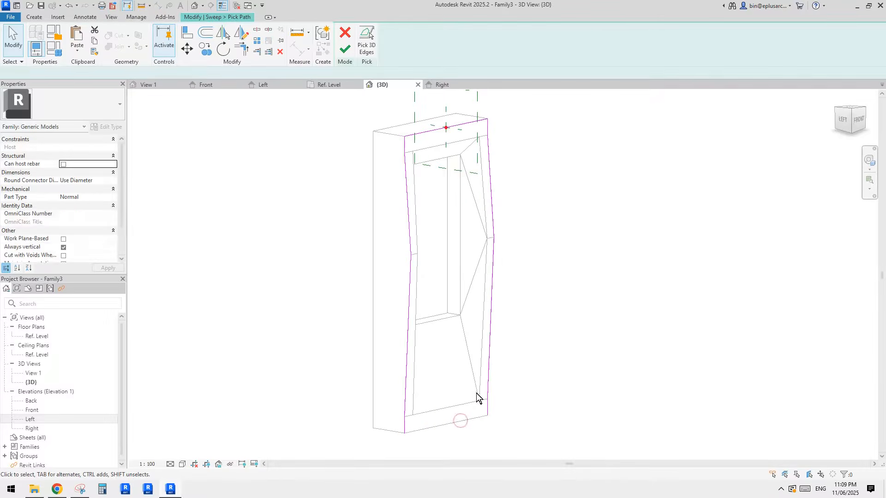
left_click(346, 51)
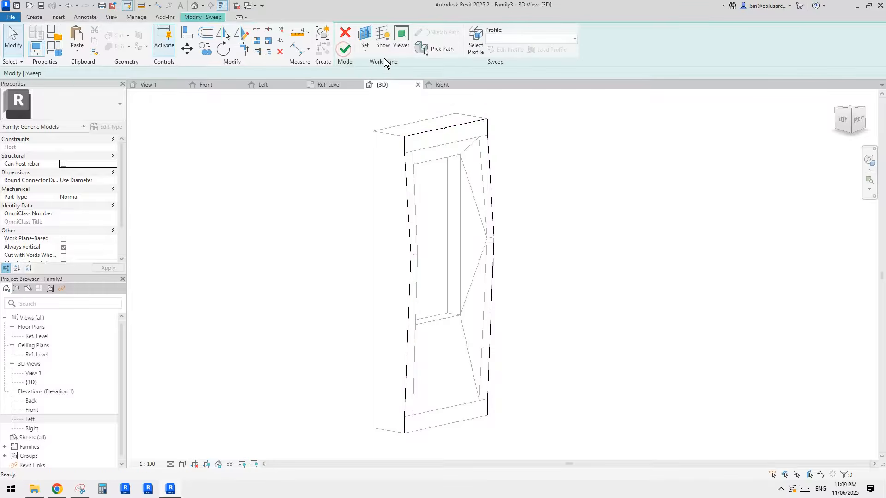
Step: Try to finish the sweep with the open-bottom path, dismiss the error, and attempt a save to bring back the sweep commands
left_click(345, 50)
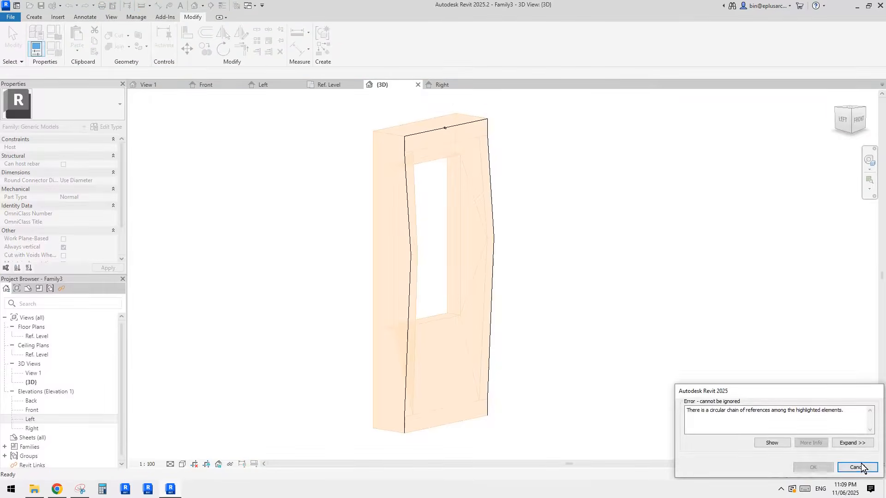
left_click(859, 466)
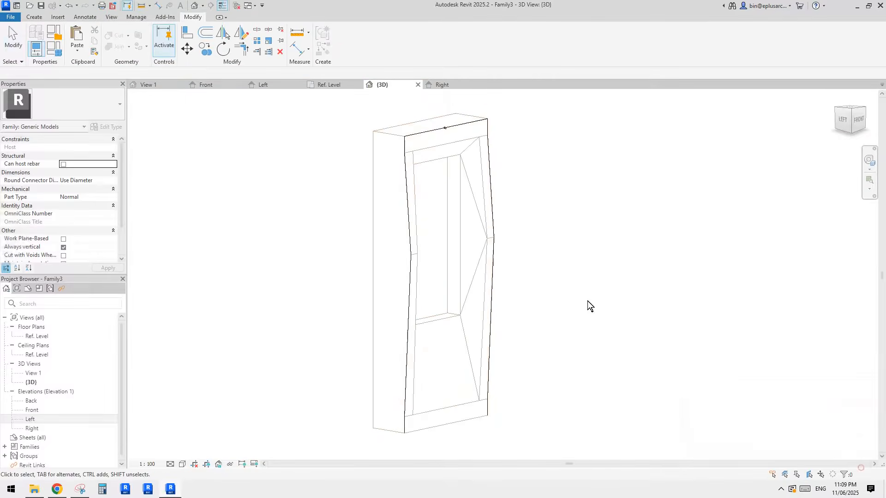
left_click(41, 9)
key("Escape")
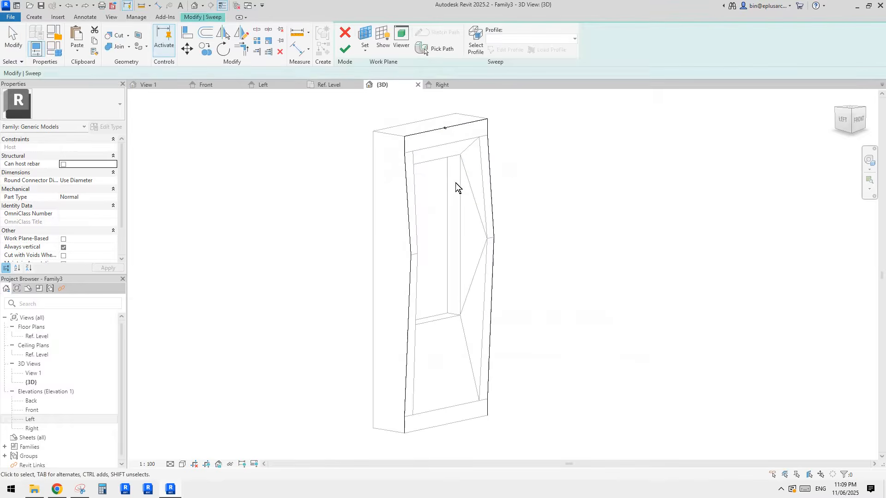
left_click(431, 134)
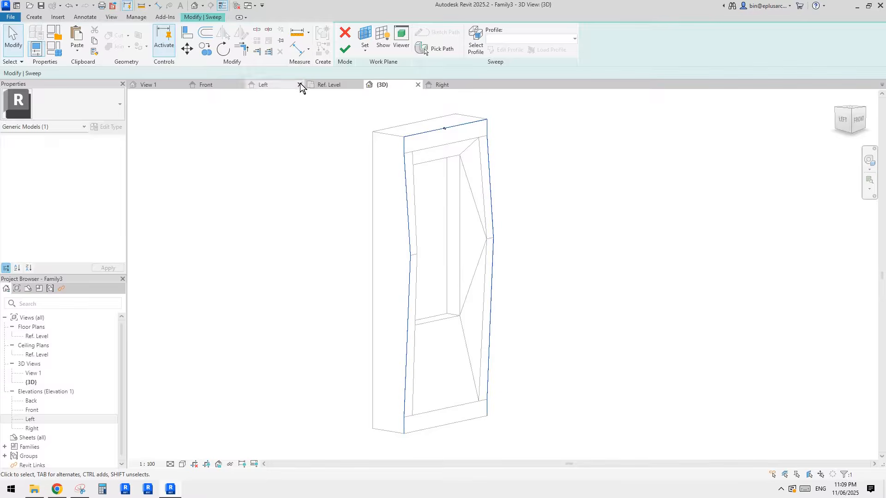
left_click(264, 85)
left_click(373, 86)
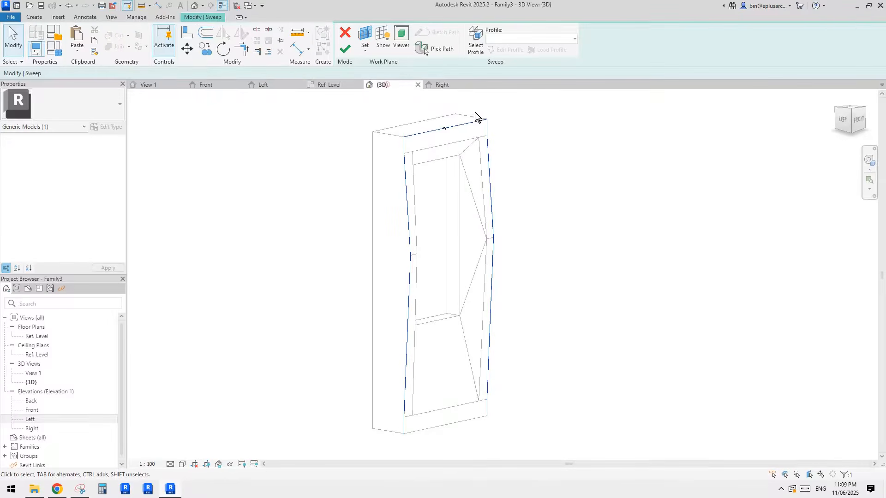
key("Escape")
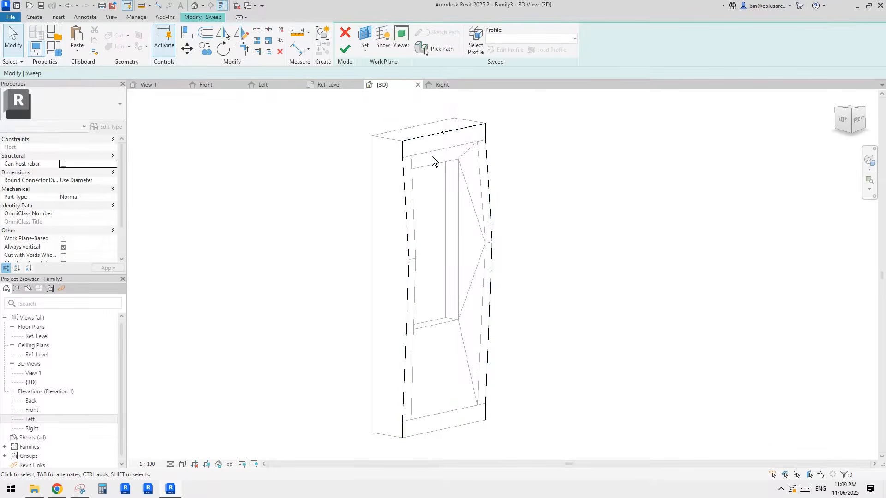
Step: Delete the top and right-side segments from the picked sweep path, keeping only the left front edges, and finish the path
left_click(426, 136)
left_click(442, 50)
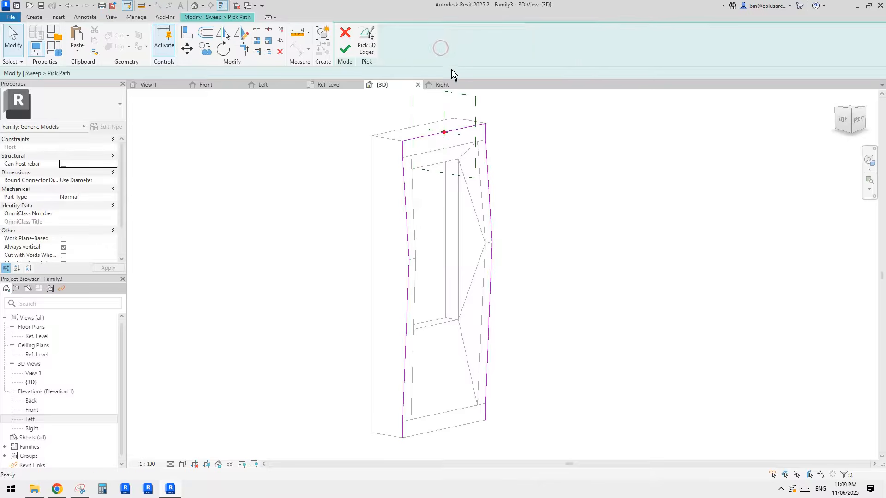
left_click(432, 135)
key("Delete")
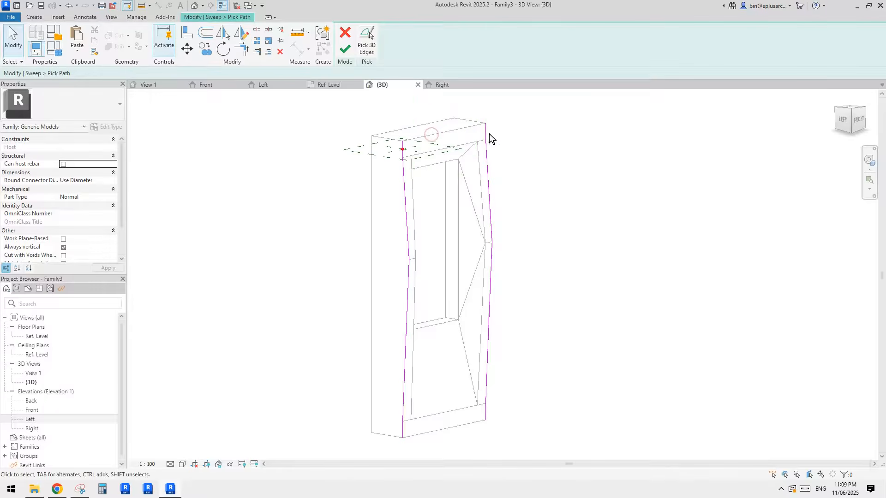
left_click_drag(471, 110, 524, 433)
key("Delete")
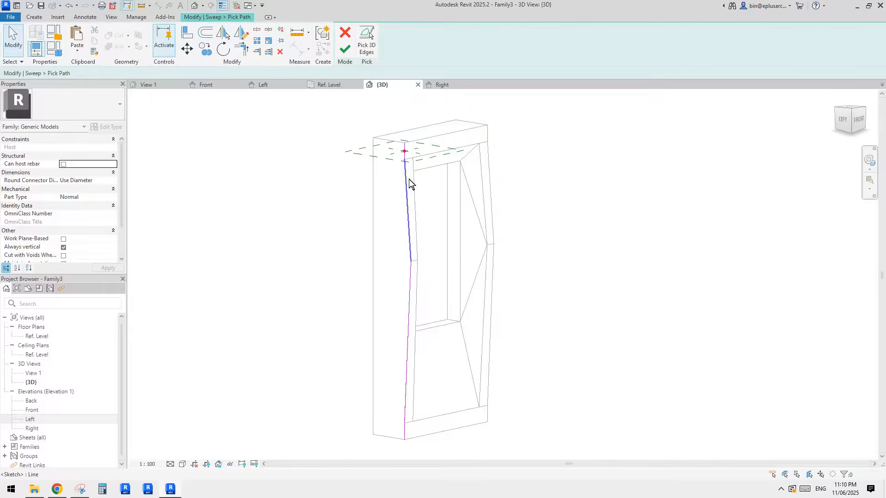
left_click(346, 47)
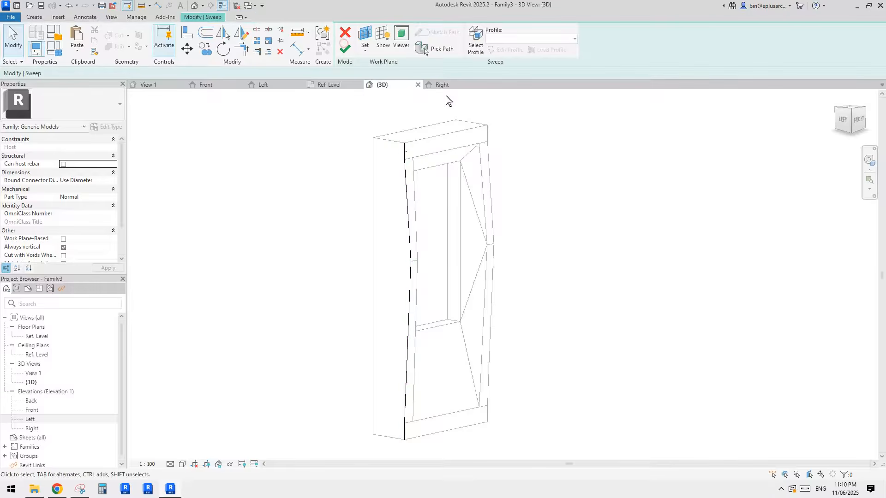
Step: Edit the sweep's profile and move its small rectangle back so its front corner sits on the path point
scroll(416, 148, "up", 5)
scroll(365, 207, "up", 3)
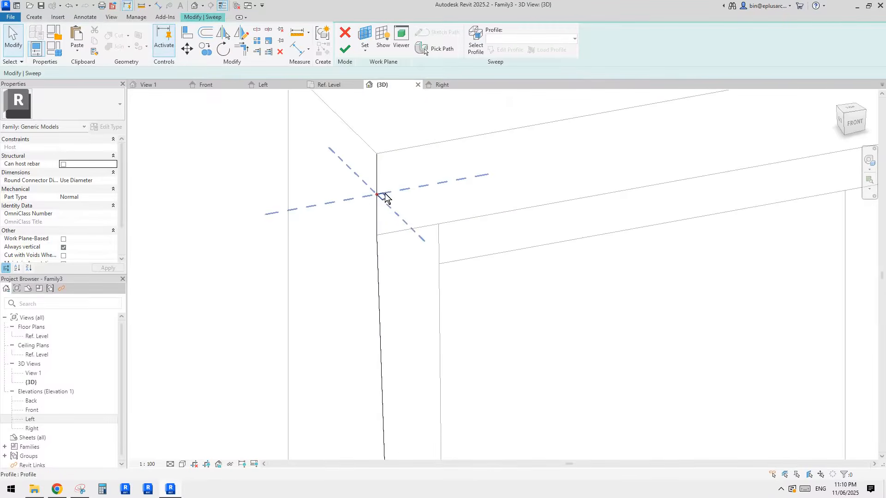
left_click(475, 43)
left_click(503, 50)
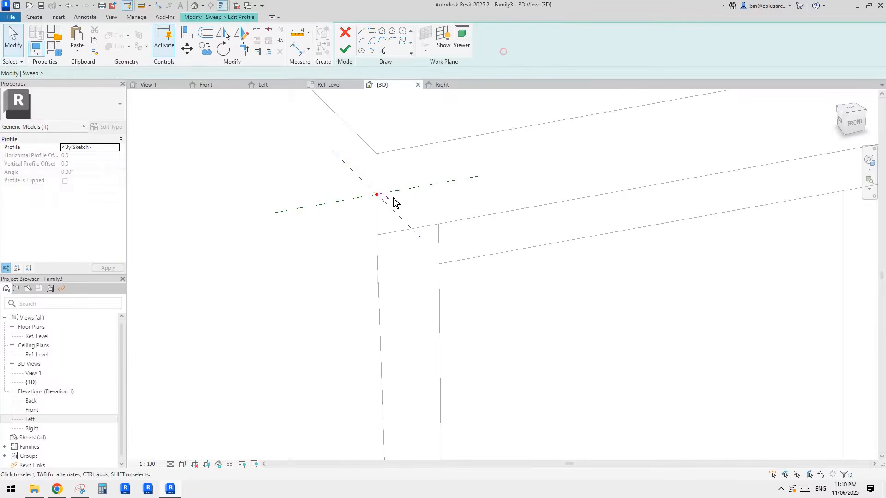
scroll(385, 208, "up", 3)
key("Tab")
left_click(381, 208)
scroll(377, 202, "up", 1)
key("m")
key("v")
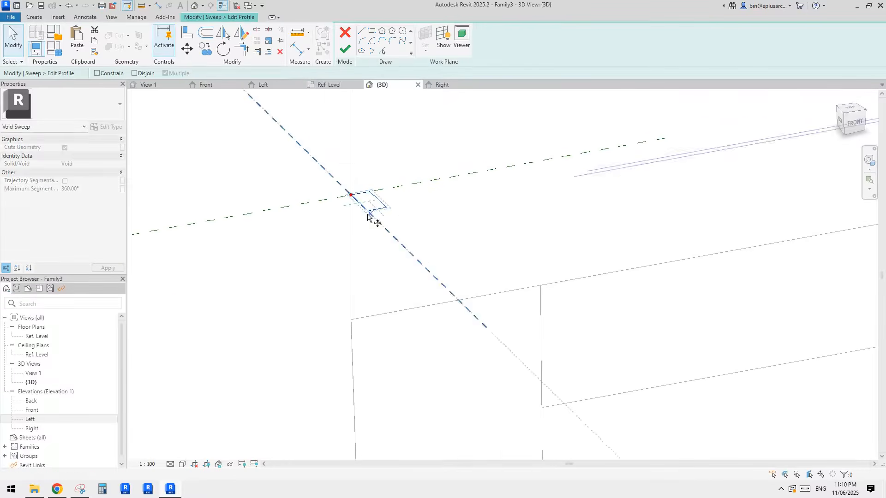
left_click(367, 212)
left_click(352, 195)
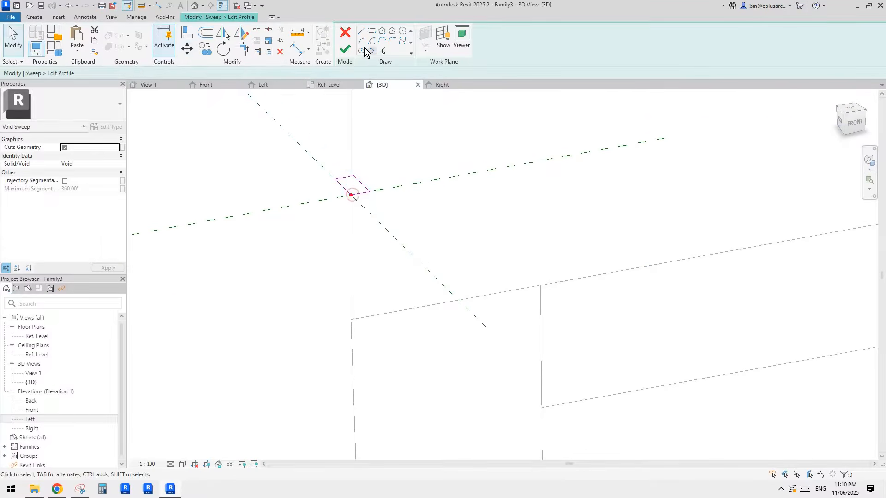
Step: Finish the profile and the void sweep along the panel's left front edges, and view the resulting reveal
left_click(346, 49)
left_click(348, 53)
scroll(425, 180, "down", 5)
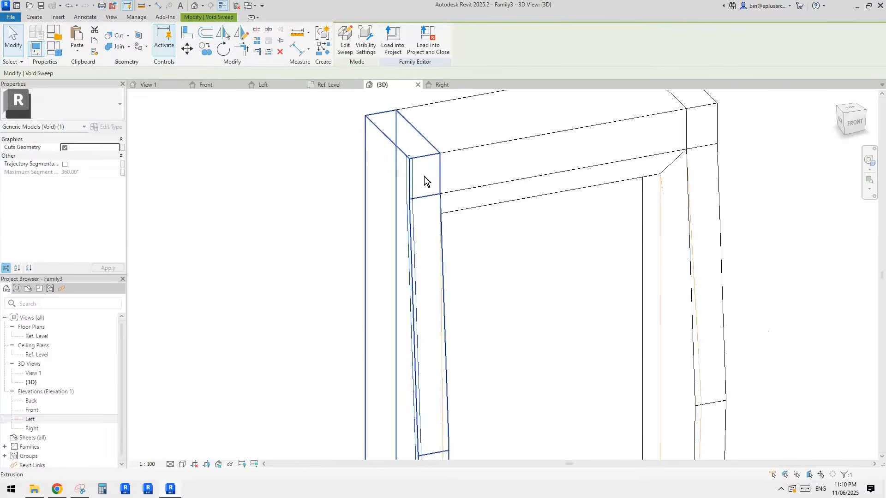
middle_click_drag(460, 241, 459, 231)
left_click(458, 231)
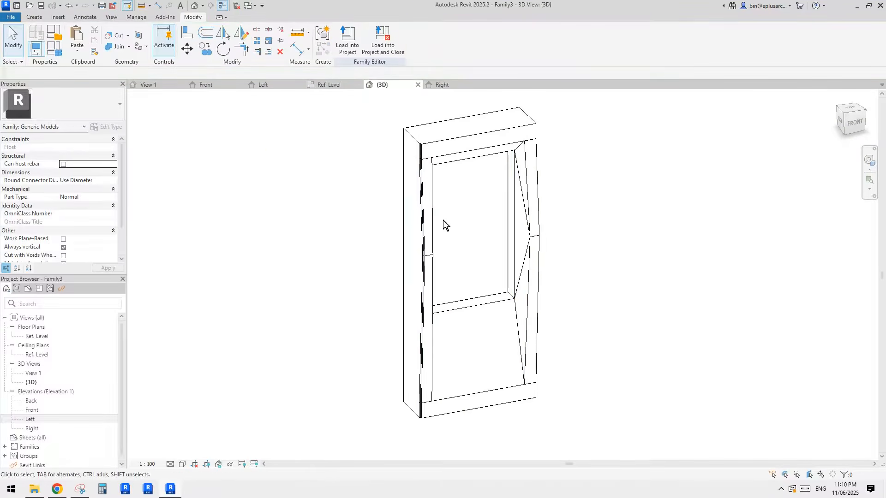
scroll(443, 212, "up", 2)
middle_click_drag(442, 199, 408, 148, "shift")
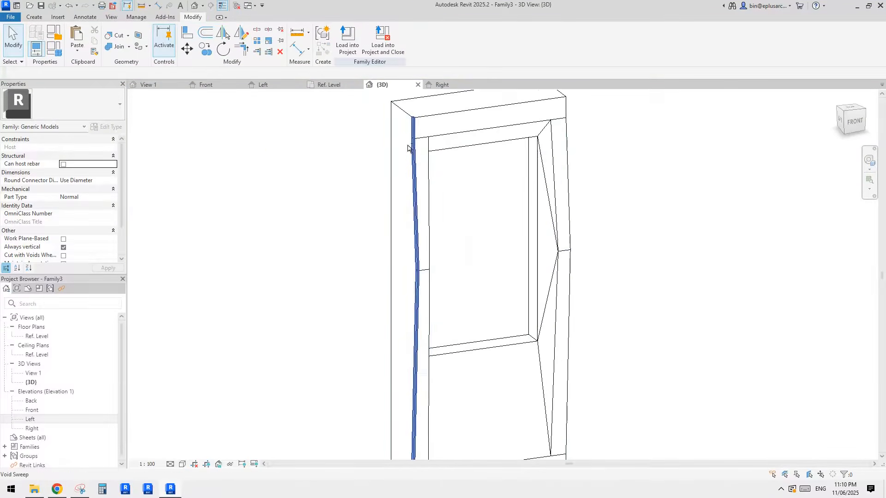
Step: Copy the left void sweep and paste it aligned to the same place
left_click(412, 126)
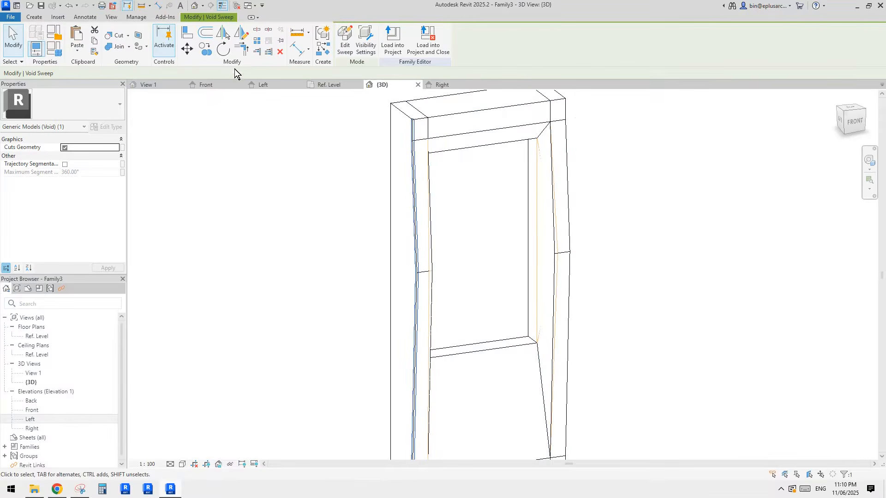
left_click(77, 48)
left_click(109, 141)
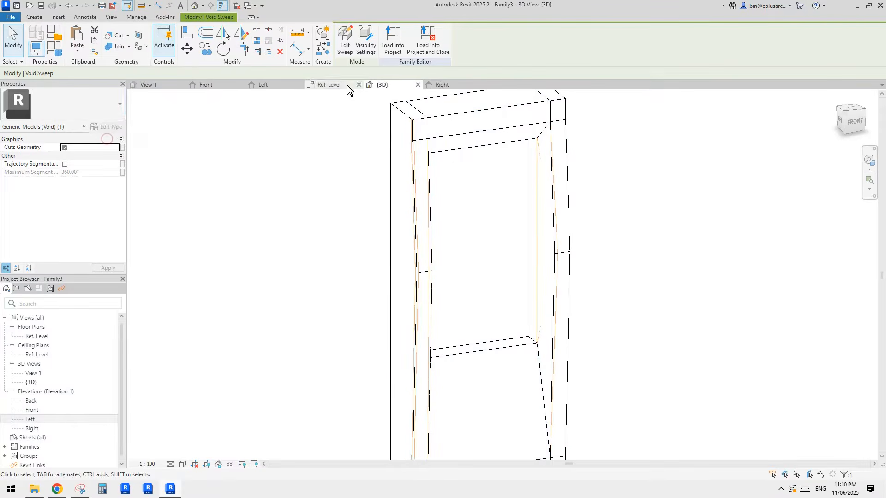
Step: Edit the pasted sweep's picked path, add the panel's upper right front edge, and delete the left edge segments
left_click(347, 46)
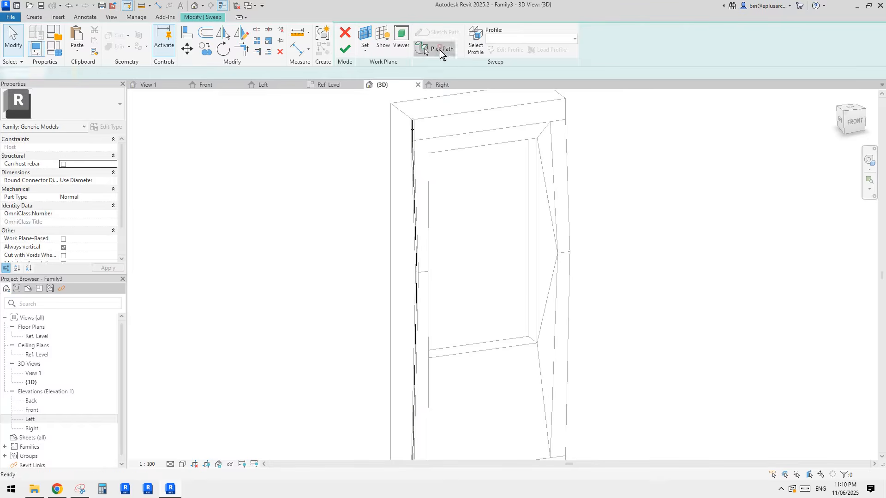
left_click(439, 50)
scroll(424, 131, "down", 2)
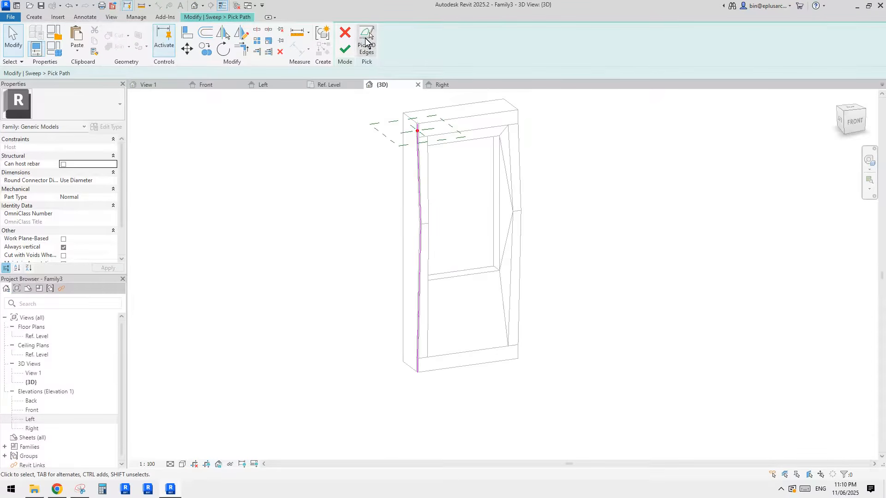
left_click(367, 41)
scroll(544, 107, "up", 2)
left_click(506, 118)
scroll(472, 148, "down", 2)
key("Escape")
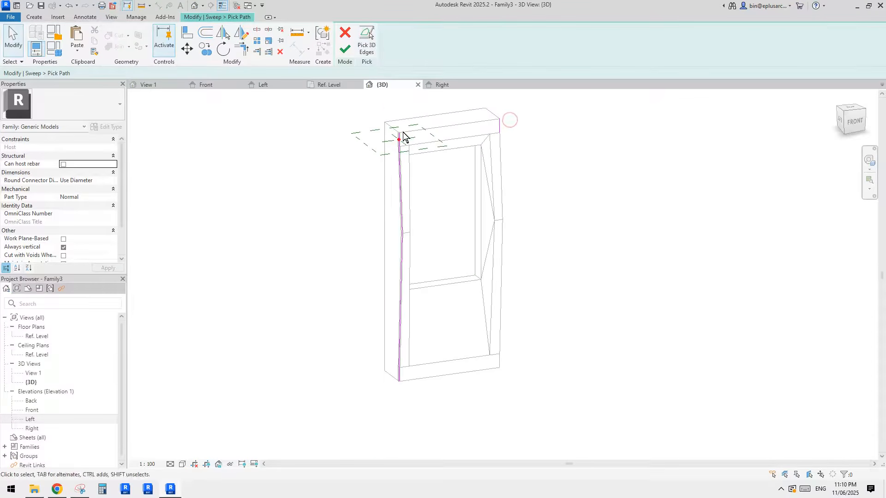
left_click_drag(388, 109, 421, 398)
key("Delete")
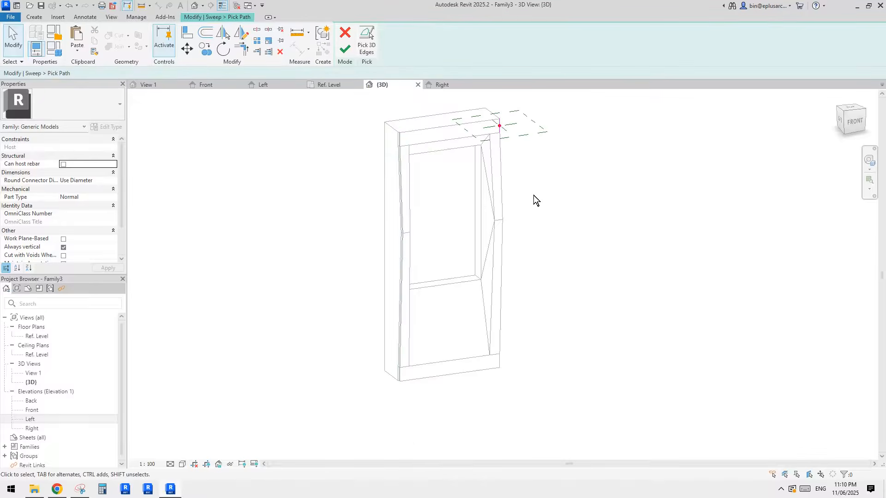
Step: Pick the remaining right front edges down to the panel's bottom as the sweep path and finish the path
scroll(533, 195, "up", 2)
left_click(370, 48)
left_click(488, 146)
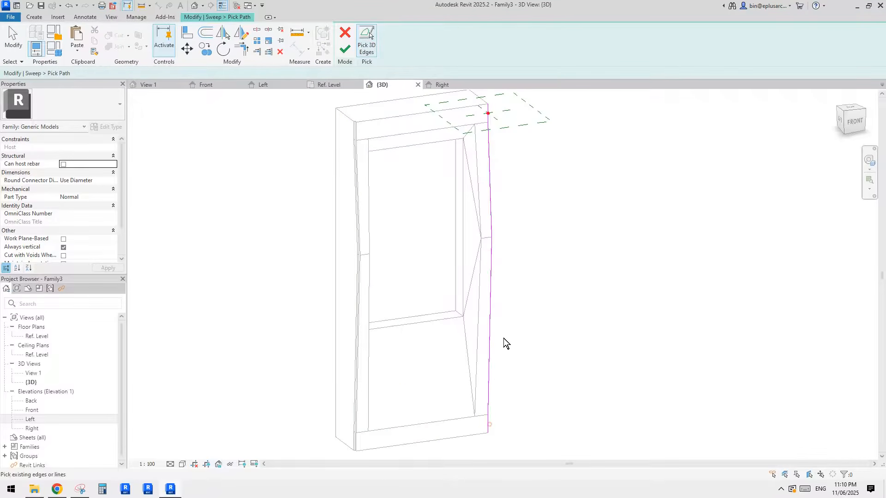
scroll(492, 148, "up", 3)
left_click(352, 50)
Step: Try to edit the pasted sweep's existing profile at the top of the right front edge
middle_click_drag(571, 172, 485, 201, "shift")
left_click(480, 52)
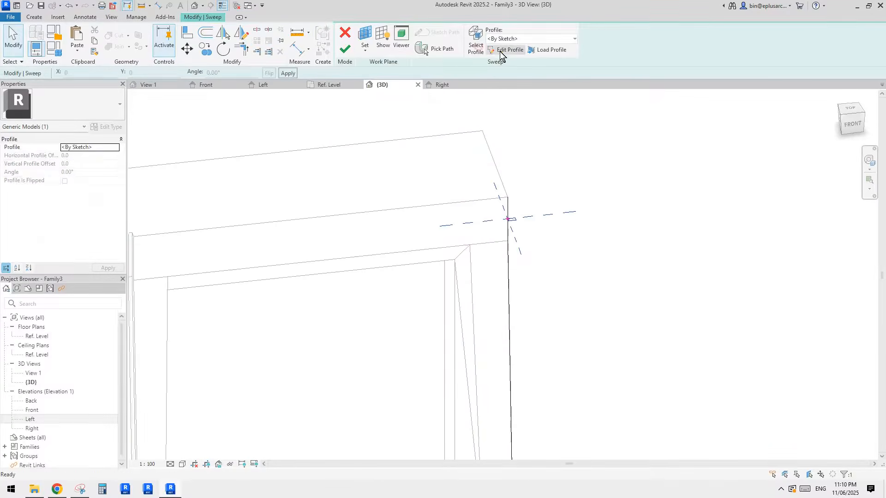
left_click(502, 51)
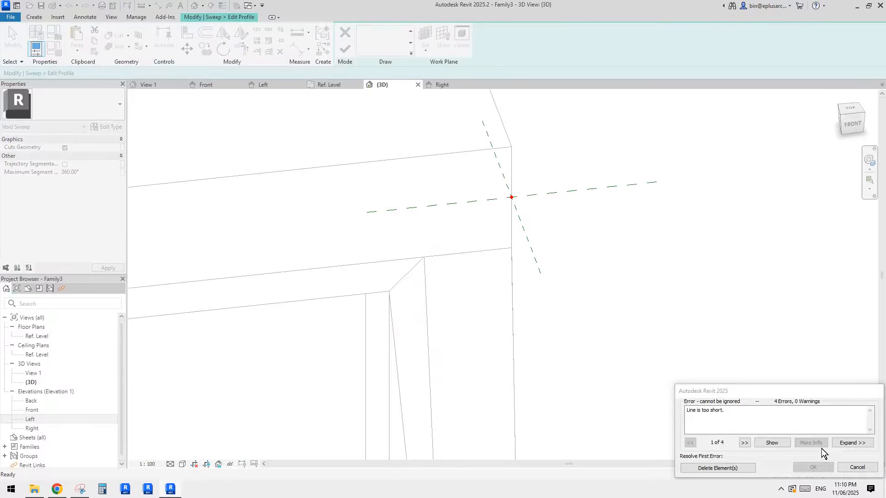
left_click(857, 468)
left_click(520, 223)
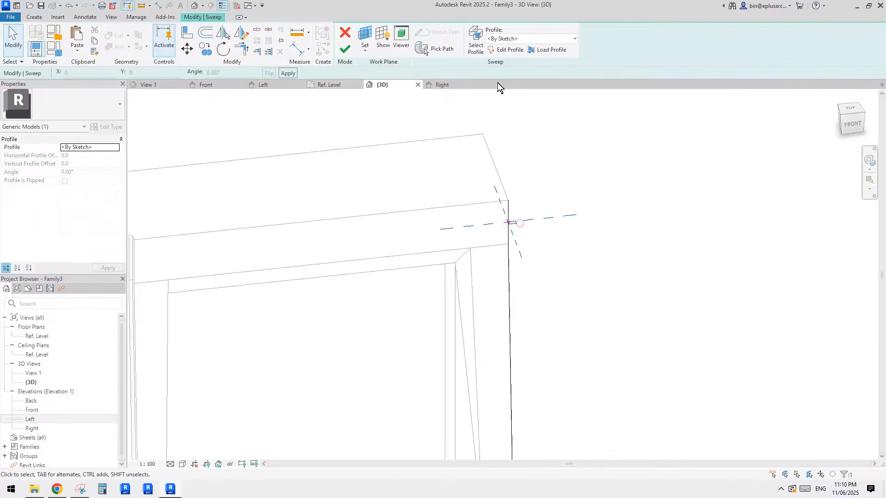
left_click(506, 50)
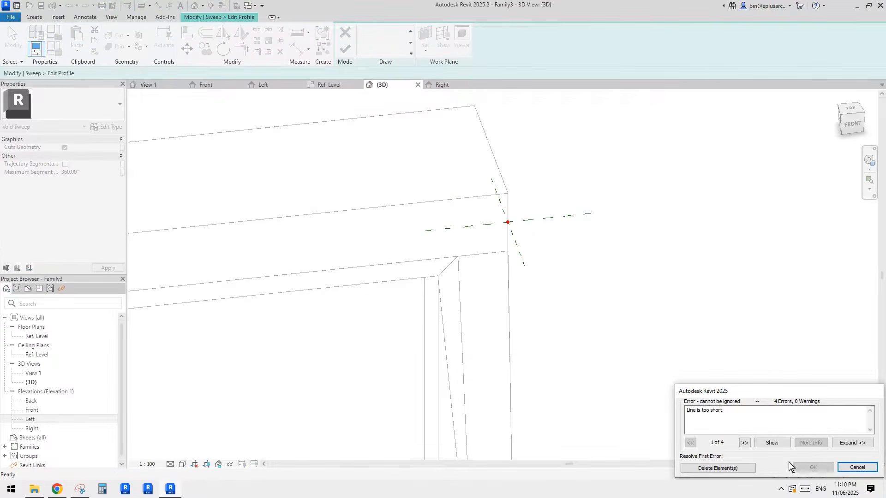
left_click(851, 466)
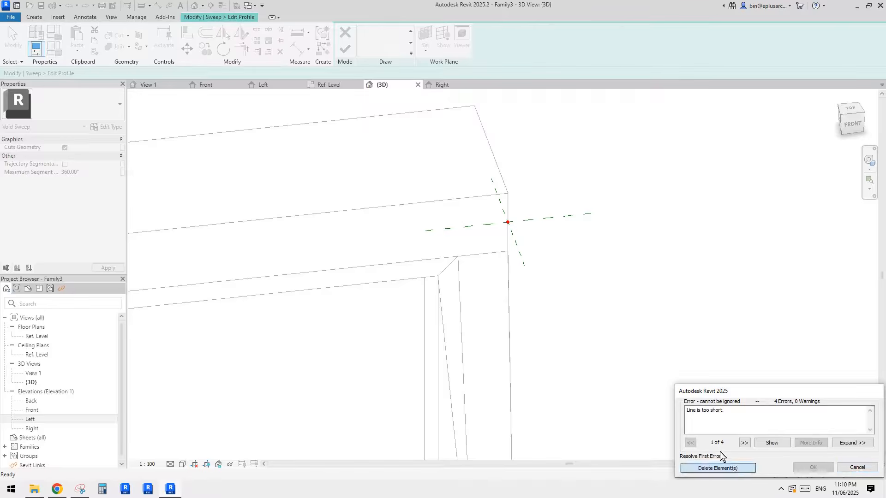
Step: Edit the profile, delete its too-short lines, and draw a rectangle about 10 by 55 mm from the path point into the panel
left_click(719, 467)
scroll(484, 185, "up", 2)
left_click(372, 30)
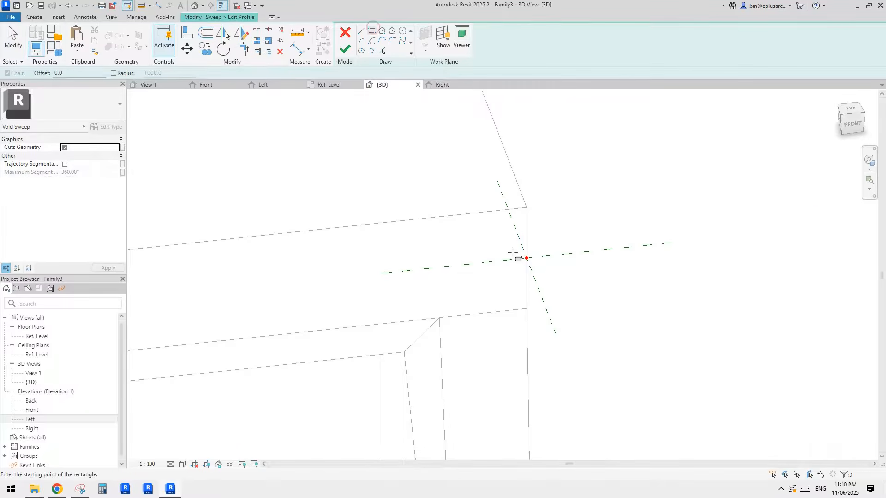
scroll(512, 252, "up", 1)
left_click(526, 258)
scroll(525, 245, "up", 2)
key("Escape")
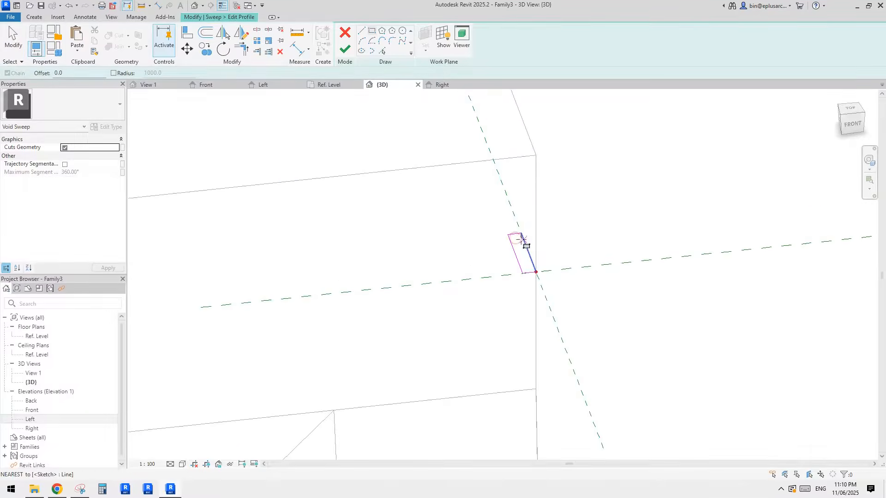
Step: Set the profile rectangle's depth to 30 mm and its width to 15 mm
left_click_drag(485, 220, 543, 250)
scroll(543, 251, "up", 1)
left_click(553, 252)
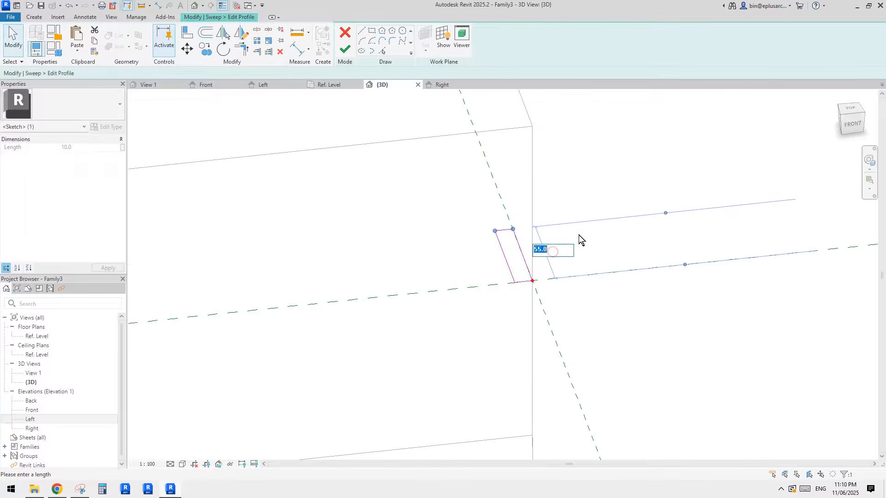
type("30")
left_click(587, 183)
left_click_drag(519, 300, 519, 302)
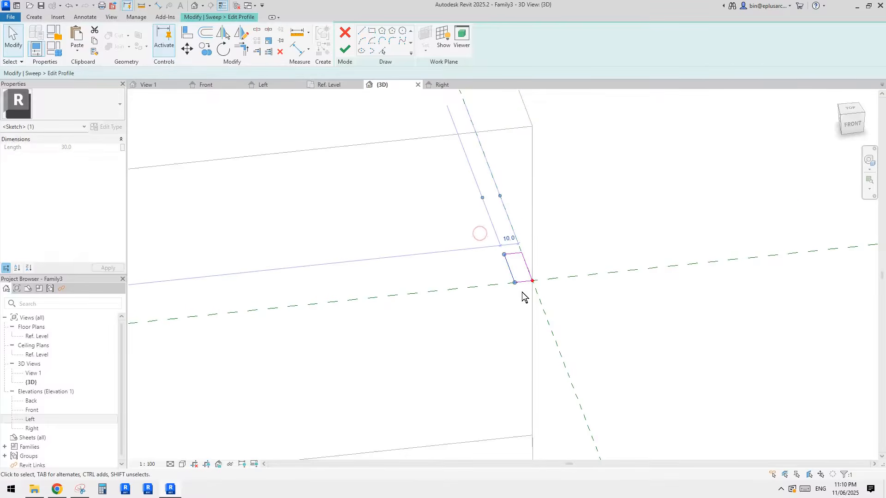
left_click(507, 241)
type("15")
left_click(568, 209)
scroll(540, 196, "down", 1)
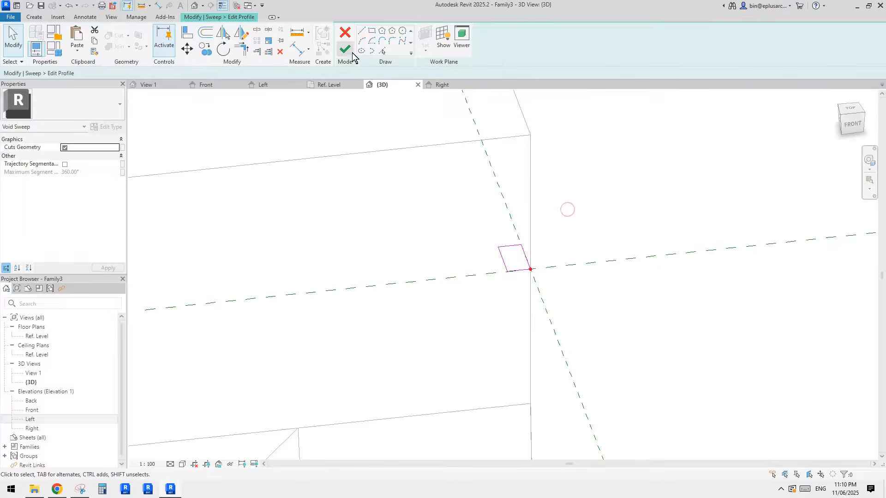
Step: Finish the profile and the void sweep along the right front edges, and inspect the reveals on both sides
left_click(349, 51)
left_click(352, 55)
scroll(591, 215, "down", 2)
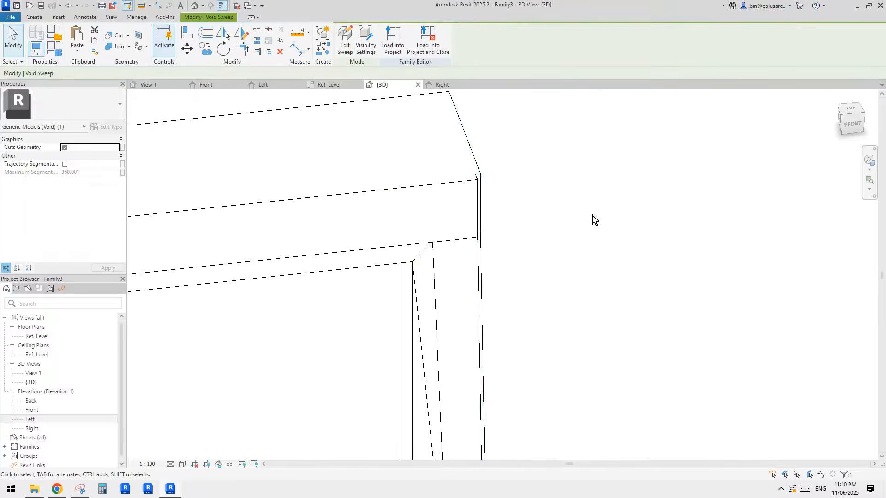
scroll(528, 207, "down", 3)
middle_click_drag(530, 284, 581, 255, "shift")
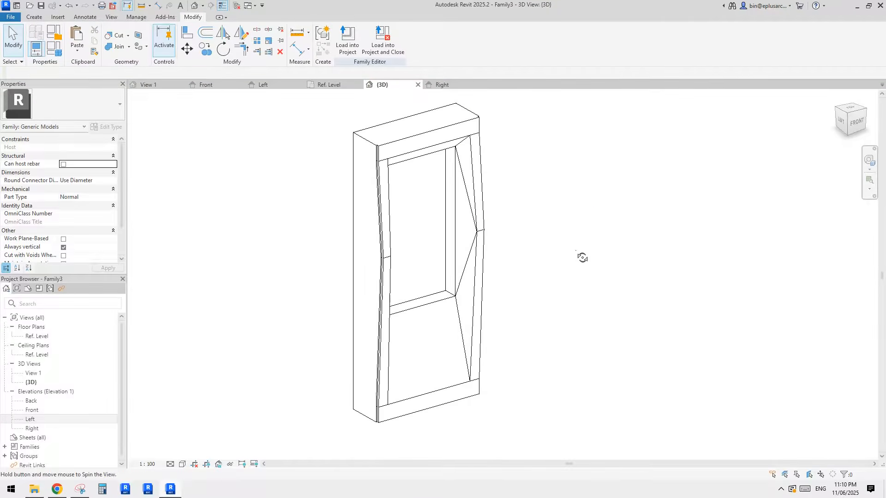
scroll(503, 231, "up", 2)
scroll(424, 188, "up", 2)
scroll(424, 188, "up", 3)
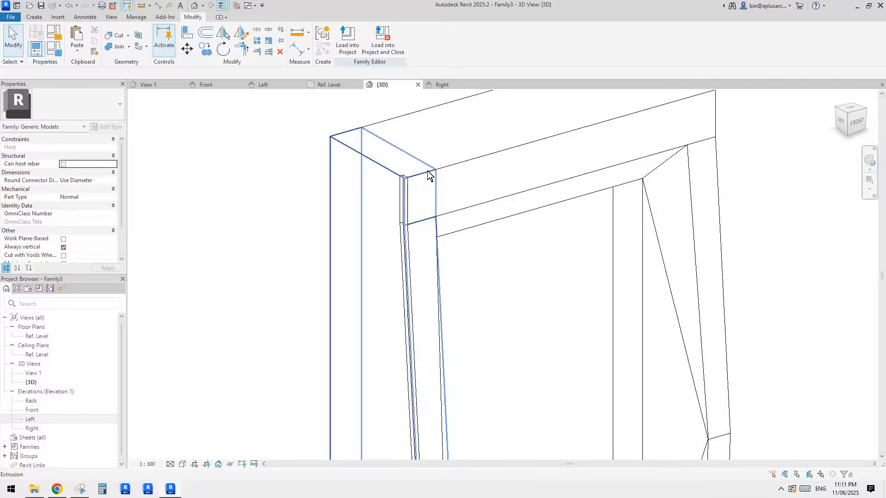
Step: Open the sketch of the panel's top extrusion for editing
left_click(477, 138)
scroll(486, 203, "down", 2)
middle_click_drag(487, 204, 403, 241)
key("Escape")
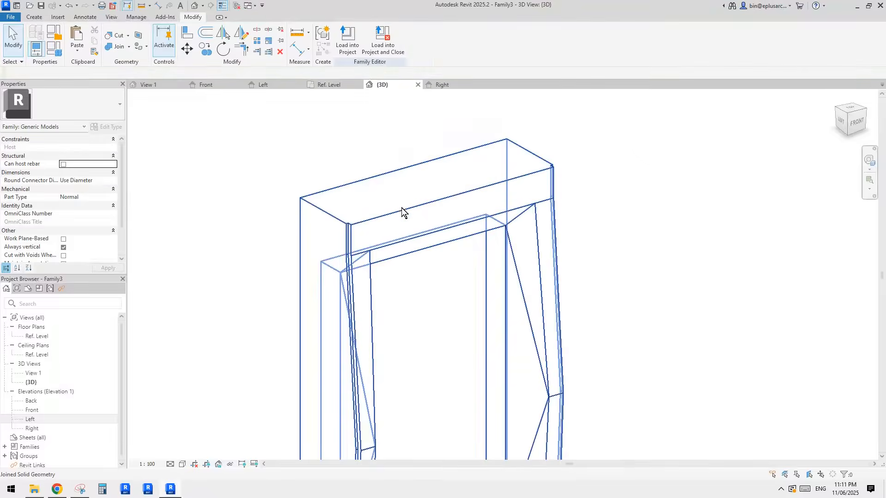
left_click(403, 193)
key("Escape")
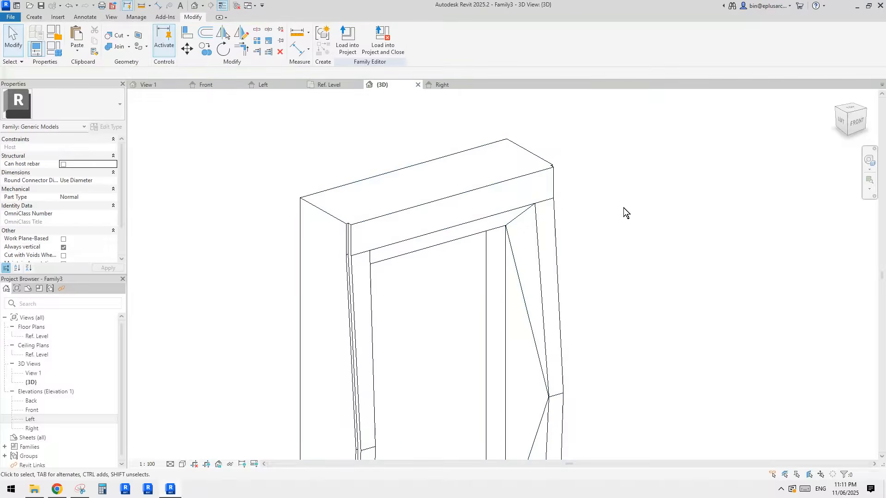
middle_click_drag(444, 222, 463, 184)
left_click(471, 187)
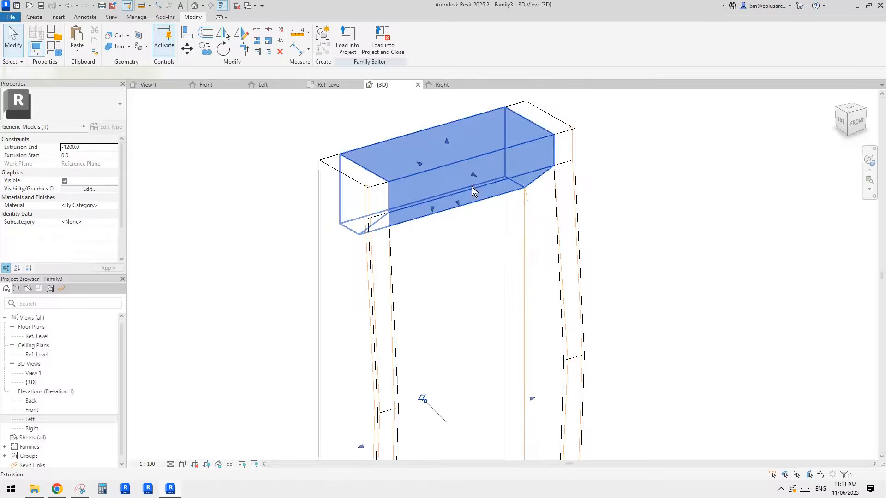
left_click(407, 48)
scroll(469, 125, "up", 2)
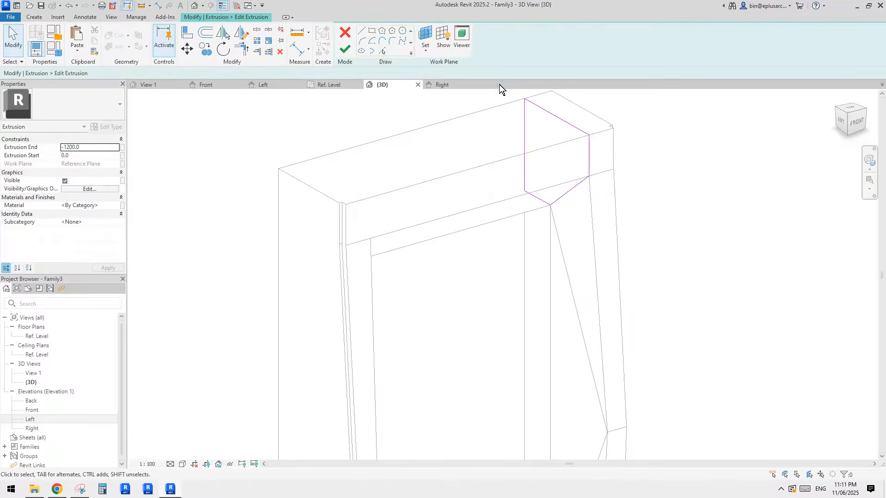
left_click(372, 31)
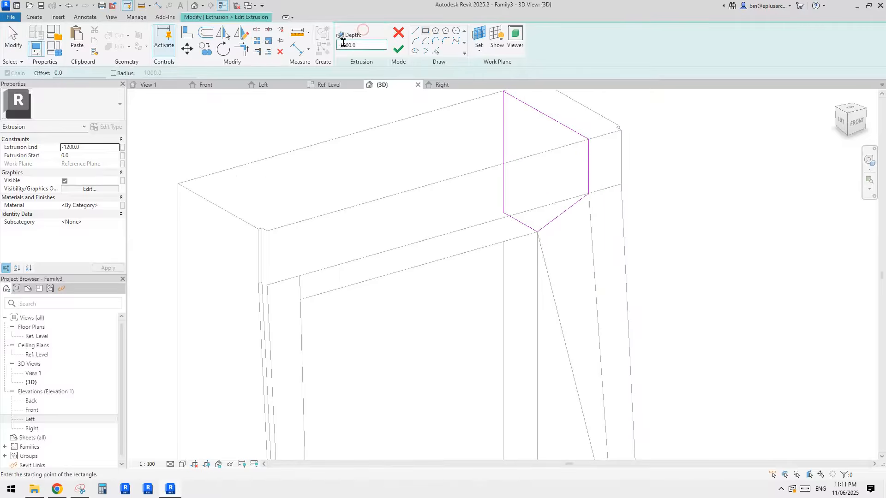
left_click(414, 32)
scroll(579, 138, "up", 2)
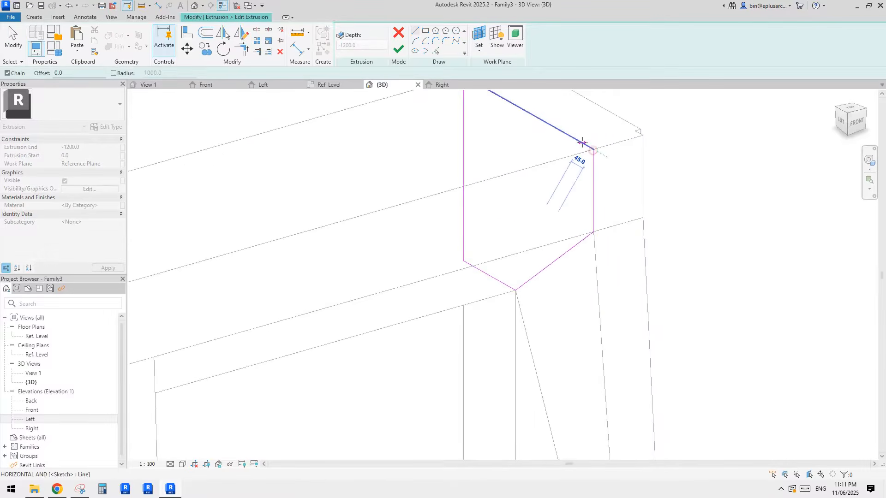
scroll(581, 143, "up", 2)
left_click(599, 154)
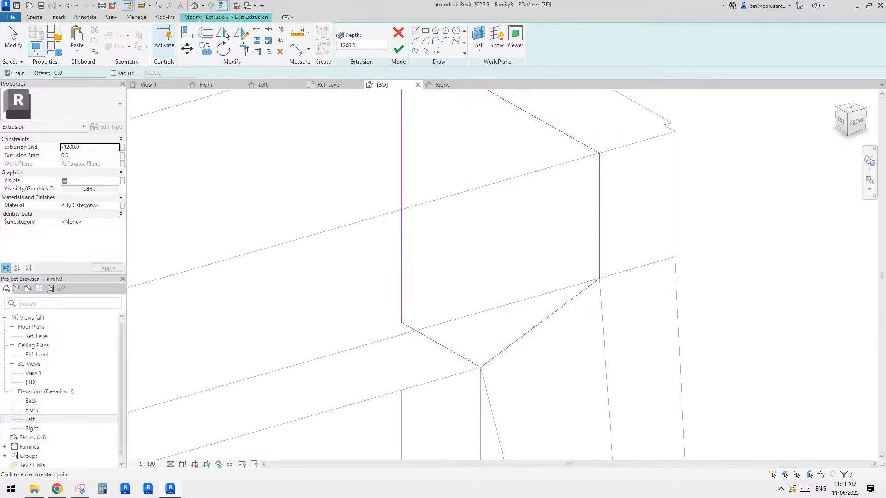
key("Escape")
Step: Copy the top extrusion sketch's front vertical line 30 mm inward and copy its upper edge line downward
left_click(600, 168)
key("c")
key("o")
left_click(640, 190)
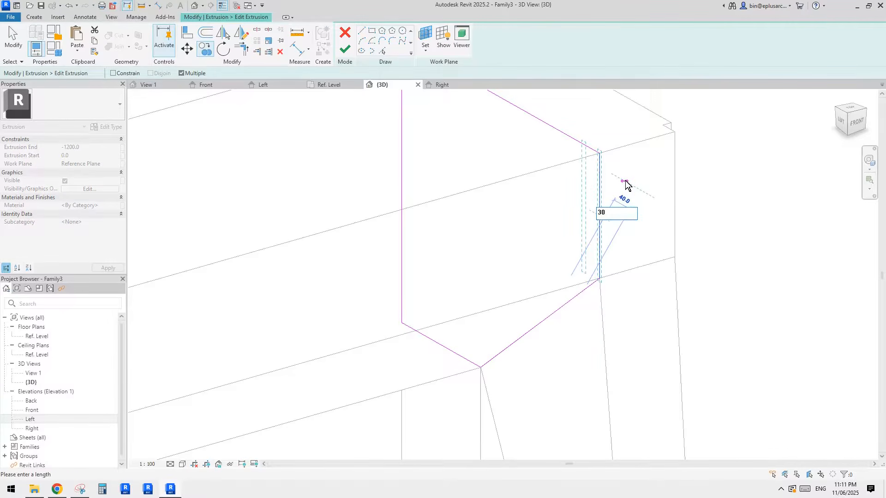
key("Return")
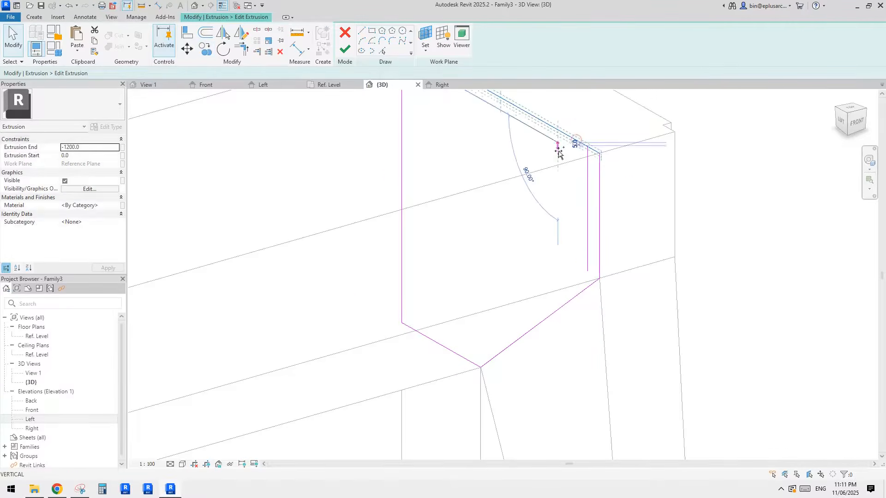
key("Return")
key("Escape")
Step: Trim the copied lines into a stepped notch at the upper front corner and finish the top extrusion
scroll(576, 161, "up", 3)
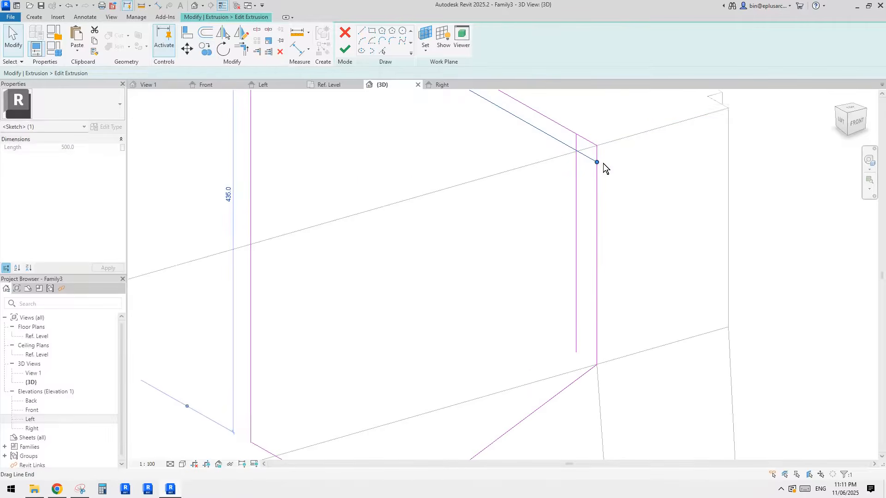
key("Delete")
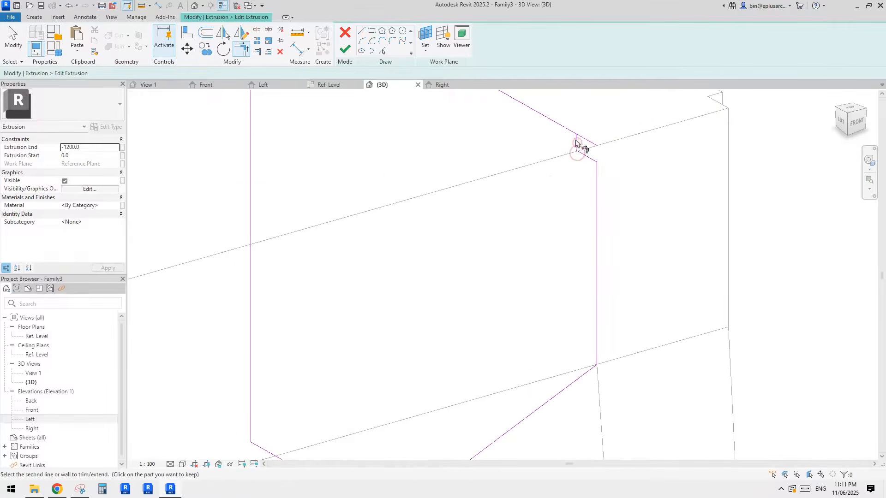
scroll(580, 152, "down", 3)
key("Escape")
scroll(457, 158, "down", 1)
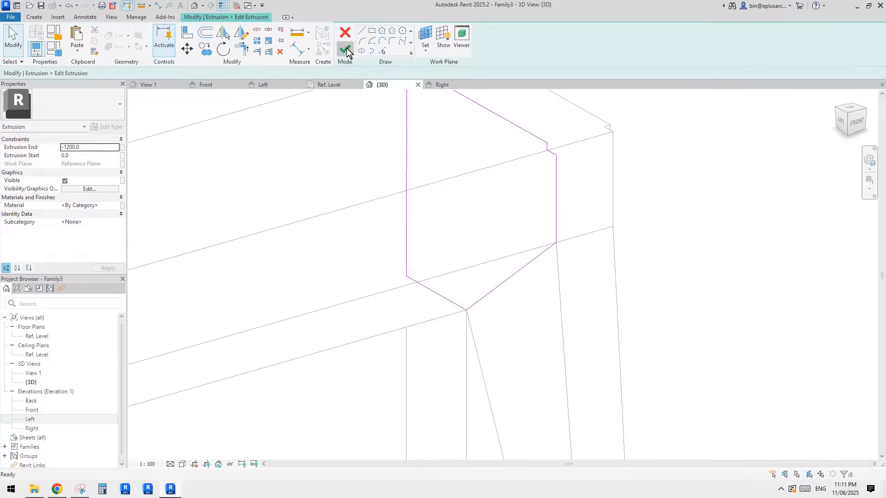
left_click(347, 52)
scroll(539, 107, "down", 2)
scroll(557, 136, "up", 3)
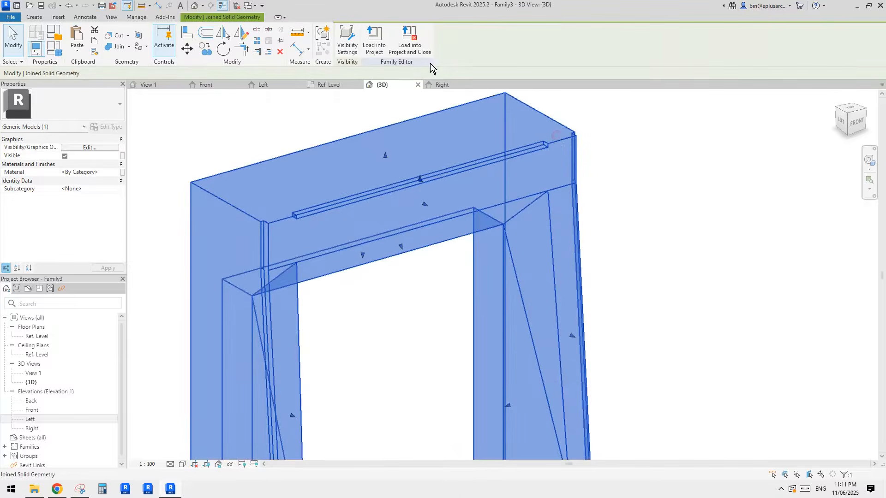
Step: Open the right side extrusion's sketch and pick the top extrusion's notch edges as sketch lines
key("Escape")
left_click(568, 127)
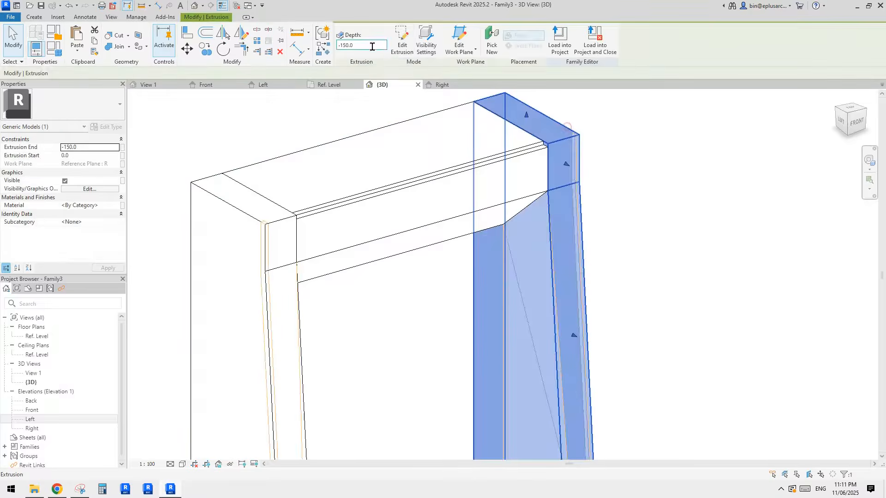
left_click(402, 41)
scroll(589, 125, "up", 2)
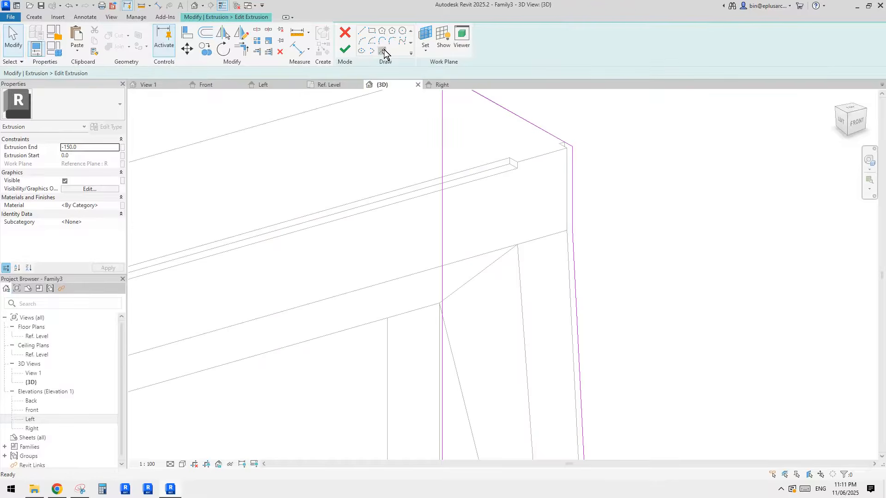
left_click(384, 51)
scroll(509, 167, "up", 2)
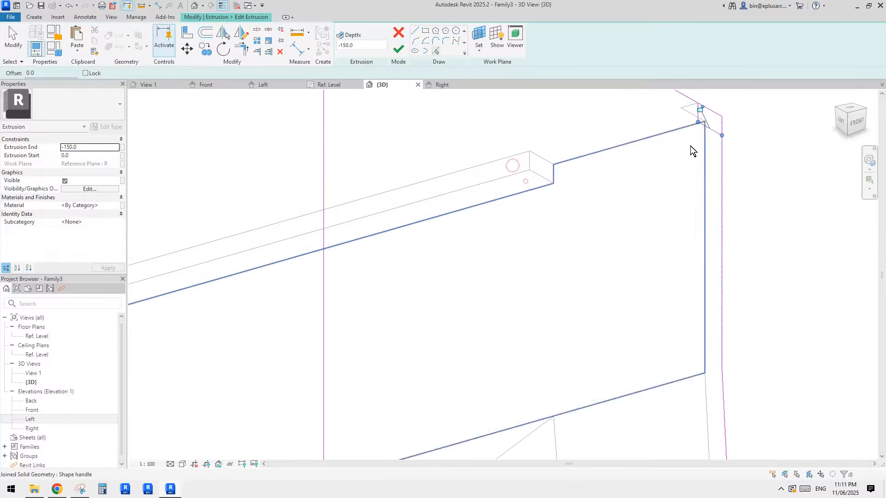
Step: Trim the picked lines into a notch at the upper front corner and finish the right side extrusion
key("Escape")
left_click(691, 102)
scroll(652, 141, "down", 1)
middle_click_drag(652, 141, 645, 161)
key("Escape")
left_click(342, 49)
scroll(477, 143, "down", 5)
scroll(478, 144, "down", 3)
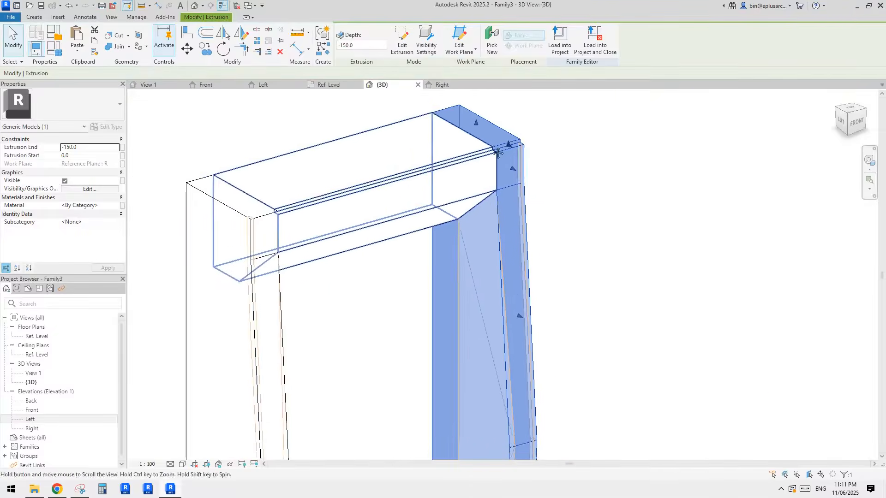
Step: Open the left side extrusion's sketch and pick the top reveal's notch edges as sketch lines
scroll(480, 178, "up", 4)
middle_click_drag(258, 220, 477, 157)
left_click(475, 152)
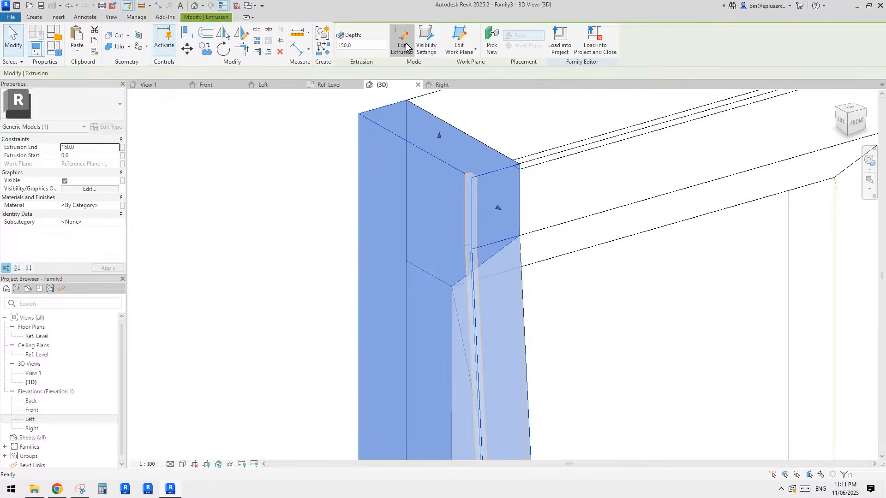
left_click(401, 44)
left_click(384, 51)
scroll(487, 167, "up", 4)
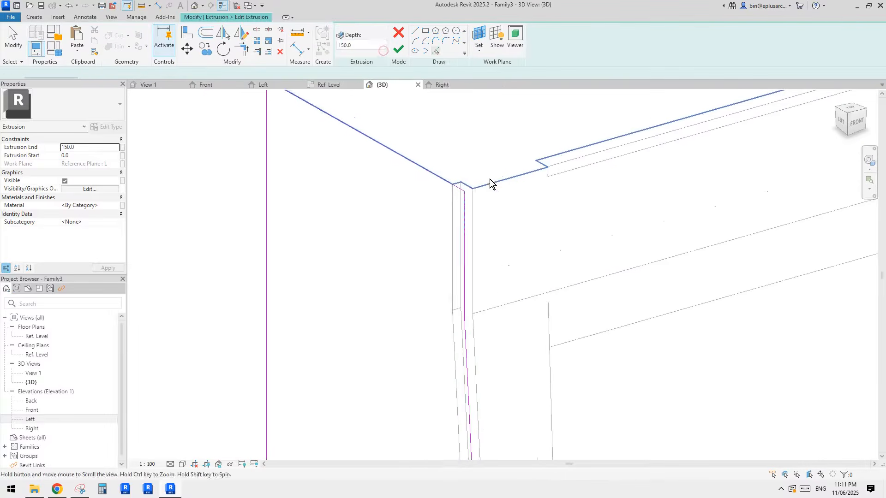
left_click(581, 170)
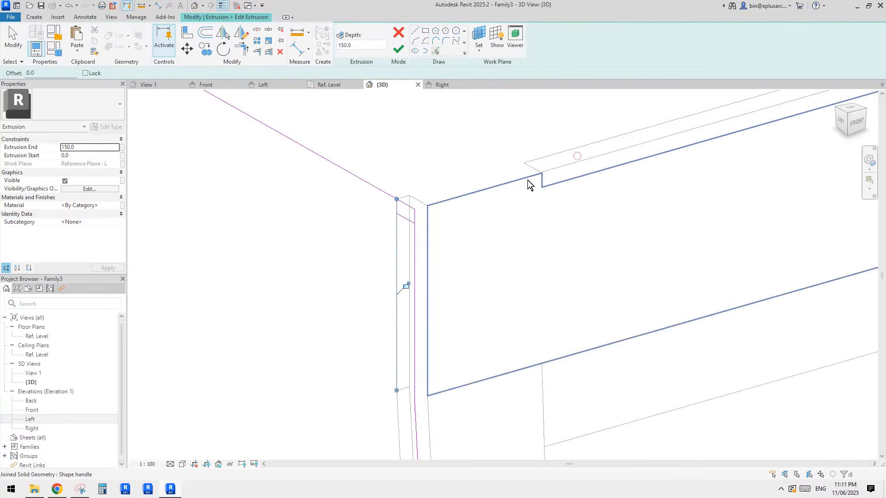
Step: Trim the picked lines into the upper front notch, finish the left side extrusion, and inspect the top reveal
key("Escape")
key("Escape")
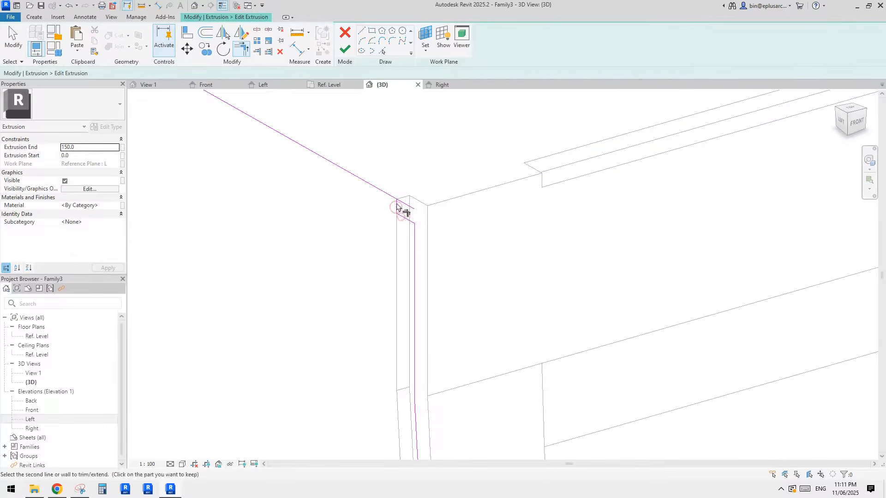
scroll(396, 204, "down", 5)
left_click(345, 48)
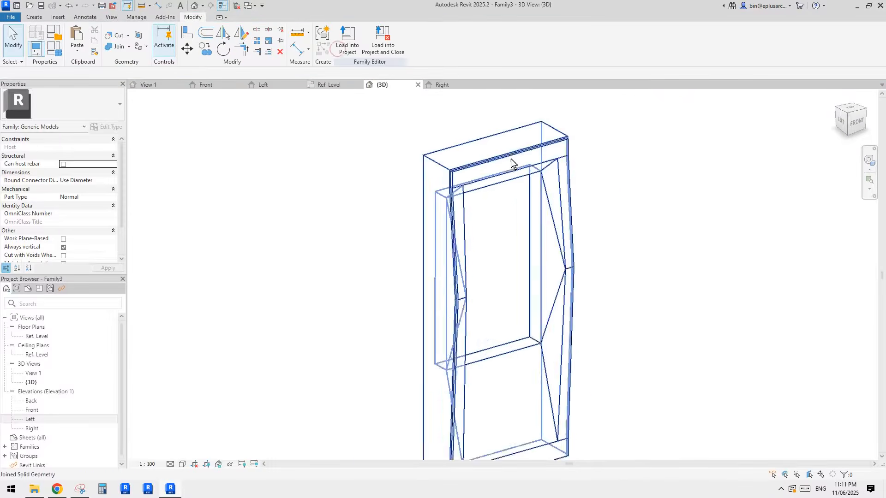
middle_click_drag(511, 159, 405, 152, "shift")
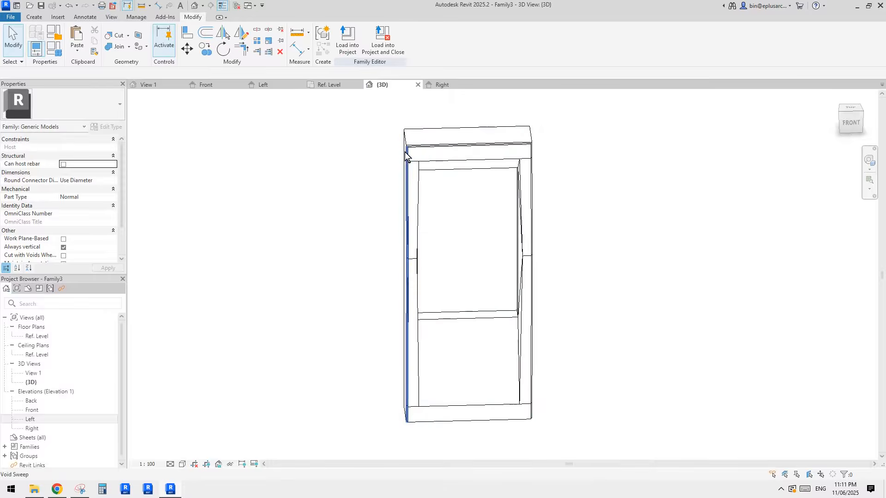
middle_click_drag(454, 172, 443, 173, "shift")
scroll(443, 174, "up", 2)
middle_click_drag(389, 124, 408, 121, "shift")
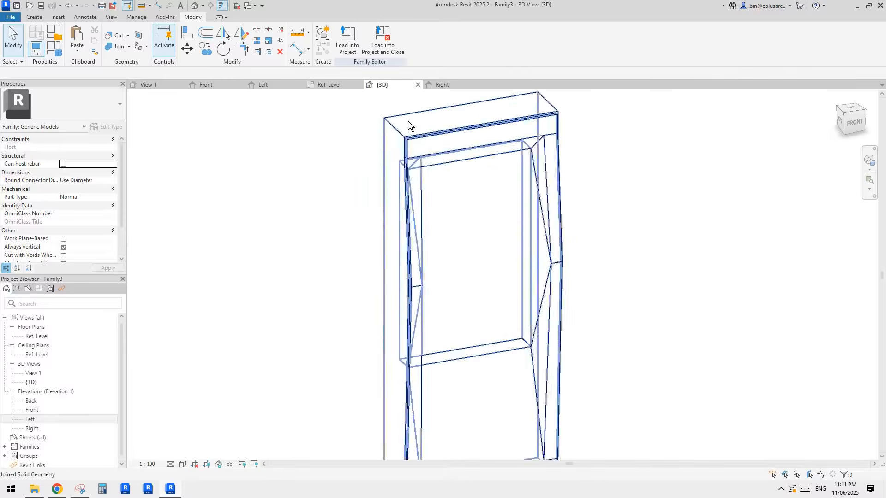
Step: Open the sketch of the panel's bottom extrusion between the two side extrusions for editing
middle_click_drag(663, 274, 611, 206)
scroll(611, 206, "down", 1)
middle_click_drag(574, 302, 630, 254)
scroll(466, 359, "up", 3)
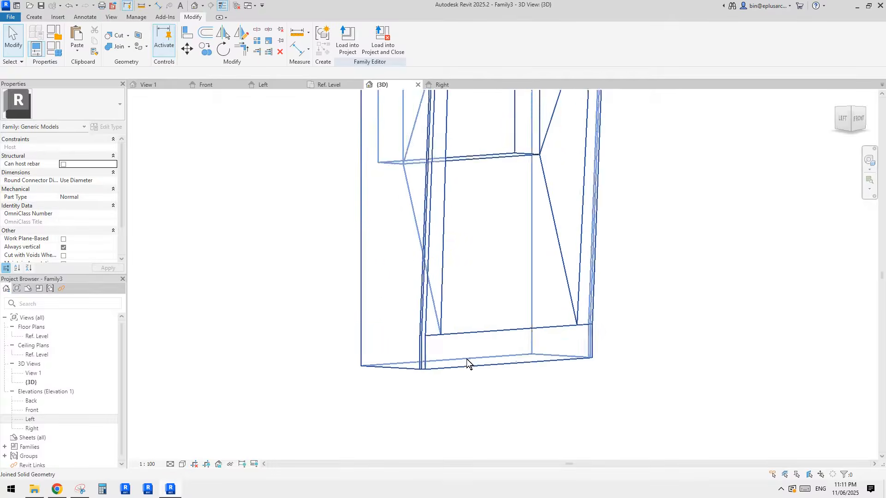
scroll(497, 323, "up", 2)
left_click(494, 314)
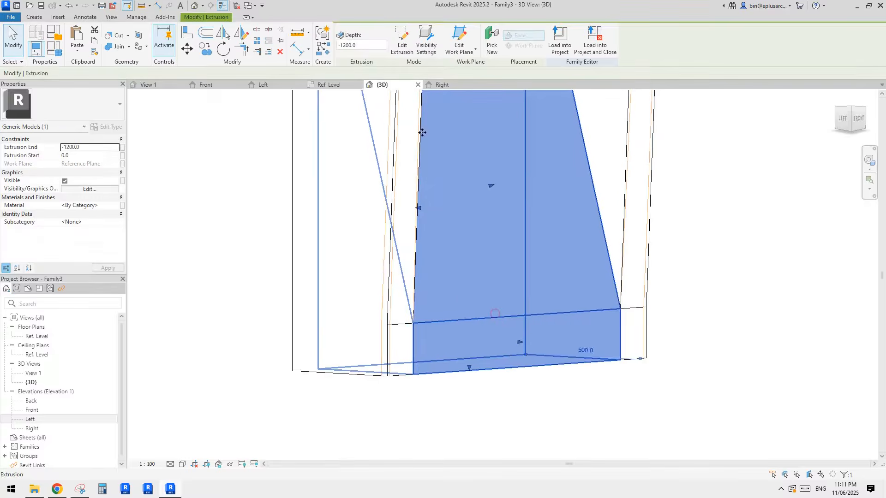
left_click(402, 44)
middle_click_drag(521, 277, 453, 95, "shift")
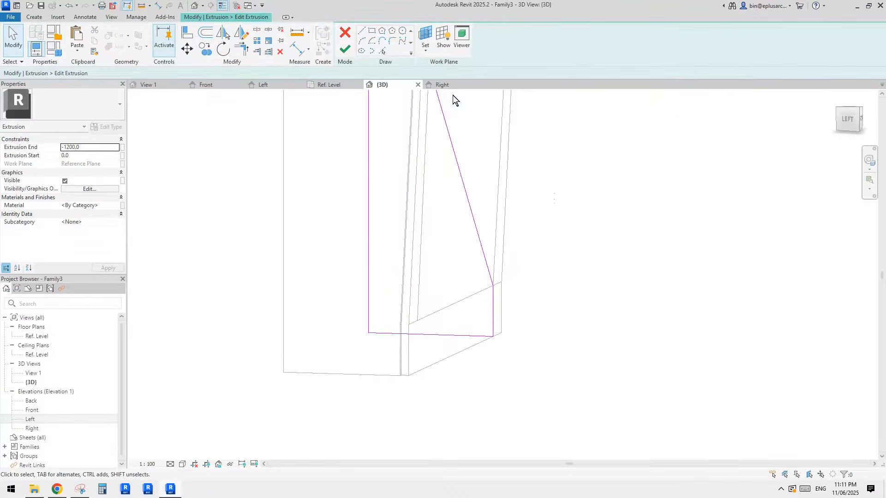
Step: Draw a notch outline at the bottom front corner, running 30 mm inward, up, and across to the front line
left_click(362, 31)
scroll(494, 341, "up", 4)
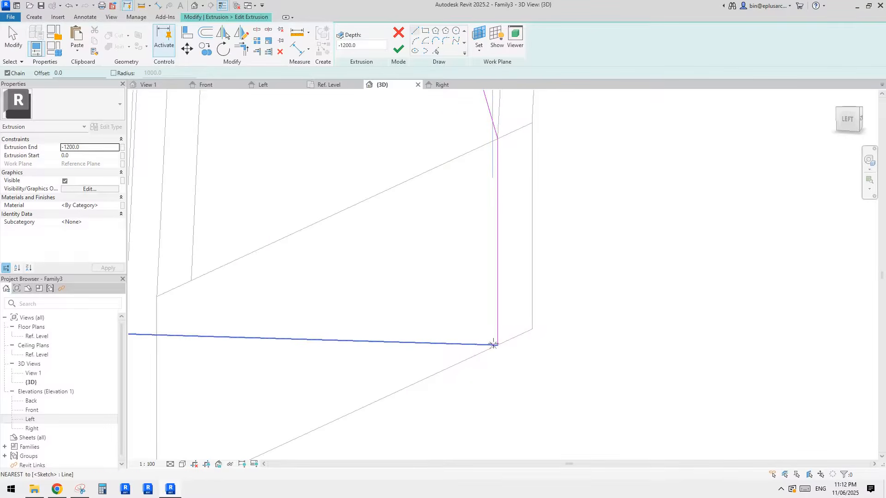
left_click(497, 345)
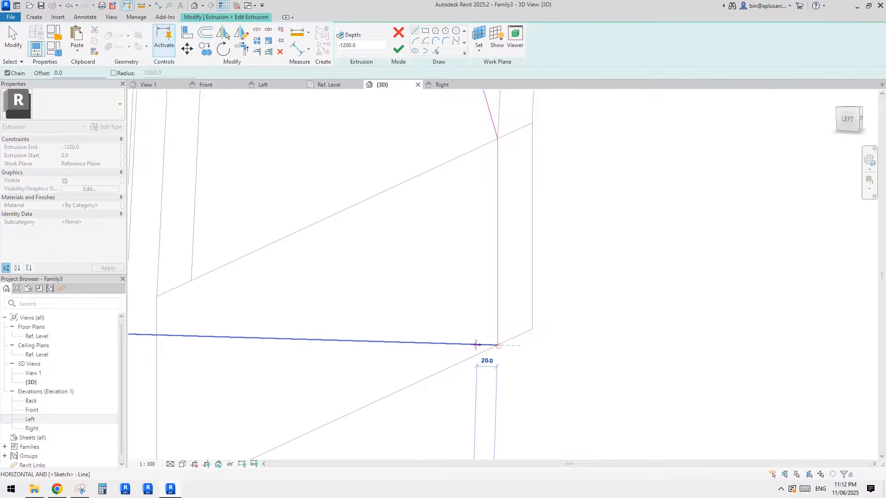
key("Return")
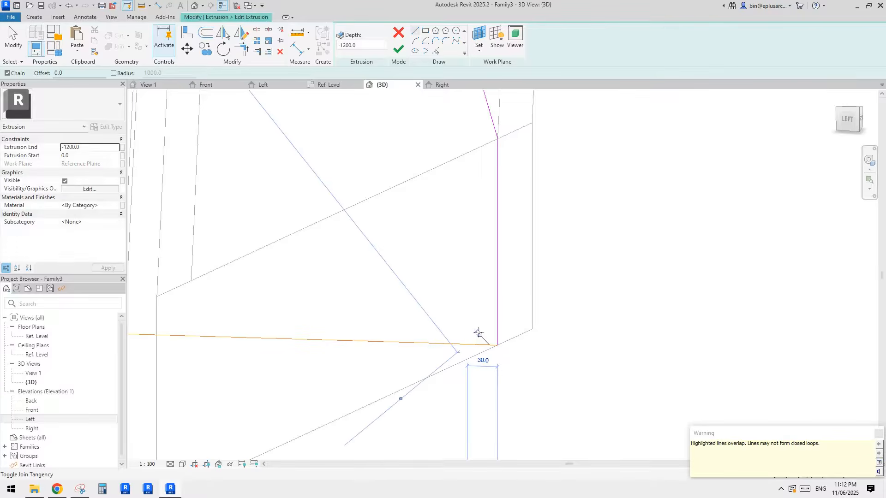
scroll(489, 339, "up", 2)
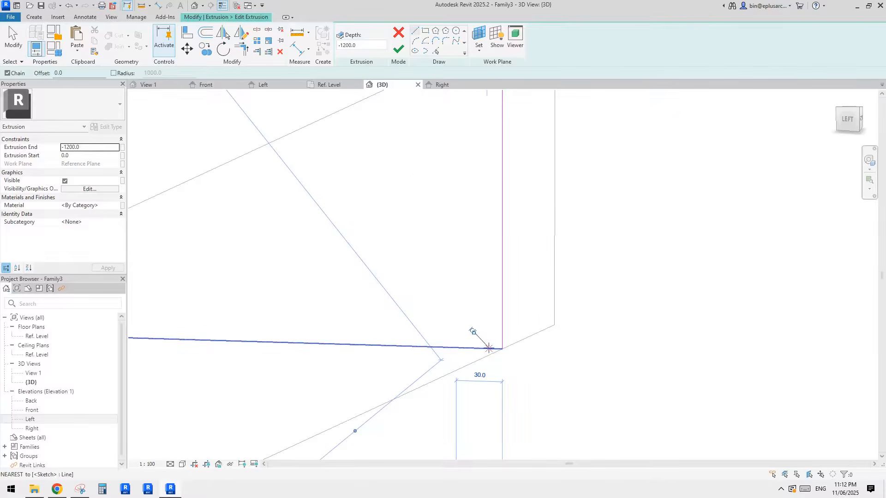
left_click(457, 347)
key("Return")
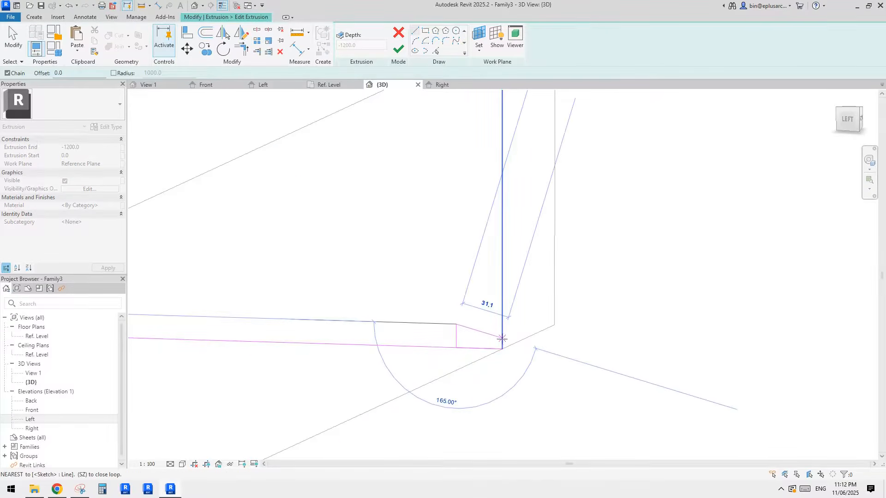
left_click(502, 326)
Step: Trim the notch lines, delete the leftover segment under the notch, and finish the bottom extrusion
key("t")
key("r")
left_click(502, 316)
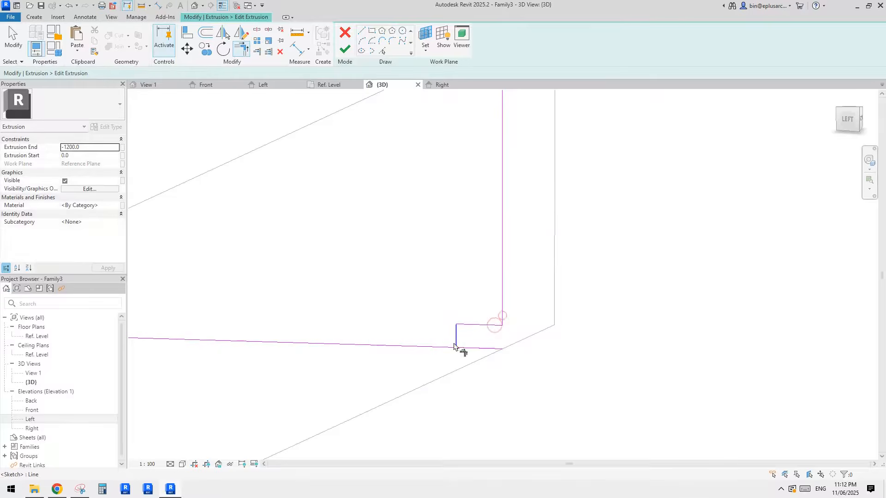
left_click(447, 346)
key("Escape")
left_click(479, 349)
key("Delete")
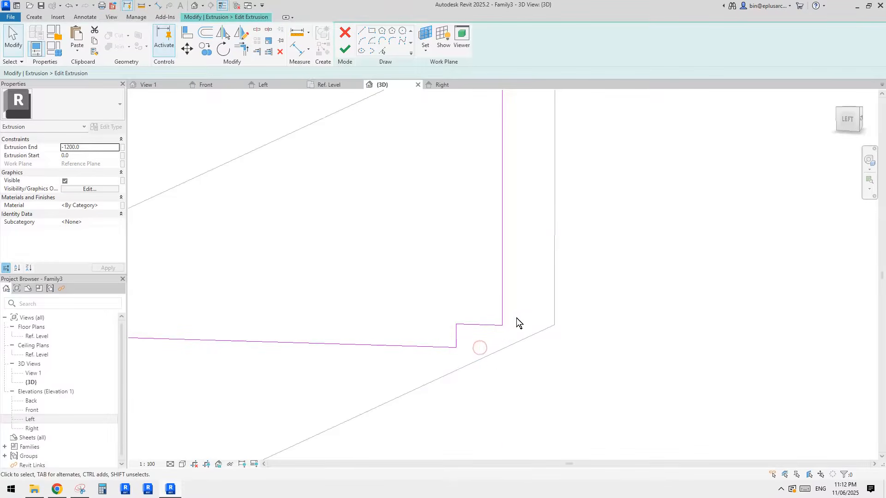
scroll(511, 351, "down", 2)
scroll(451, 269, "down", 4)
left_click(347, 52)
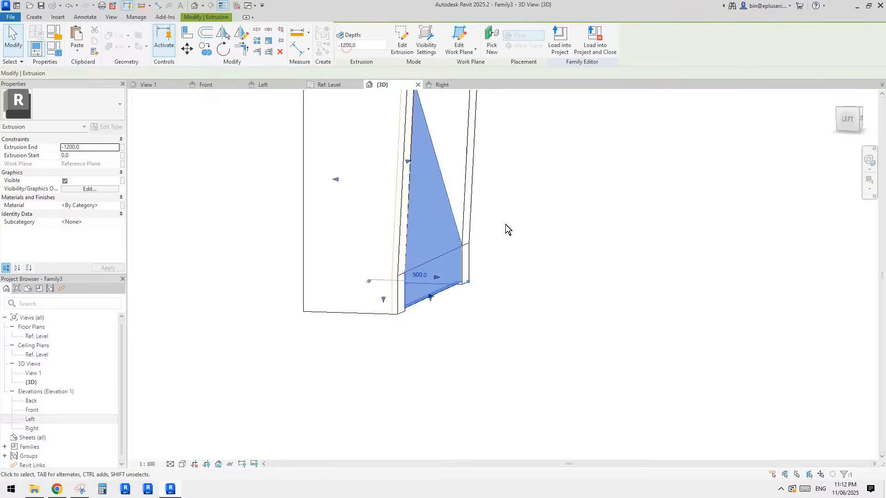
Step: Open the right side extrusion's sketch and pick the bottom extrusion's notch edges as sketch lines
middle_click_drag(506, 230, 452, 239, "shift")
scroll(452, 239, "up", 2)
left_click(591, 296)
left_click(546, 284)
key("Escape")
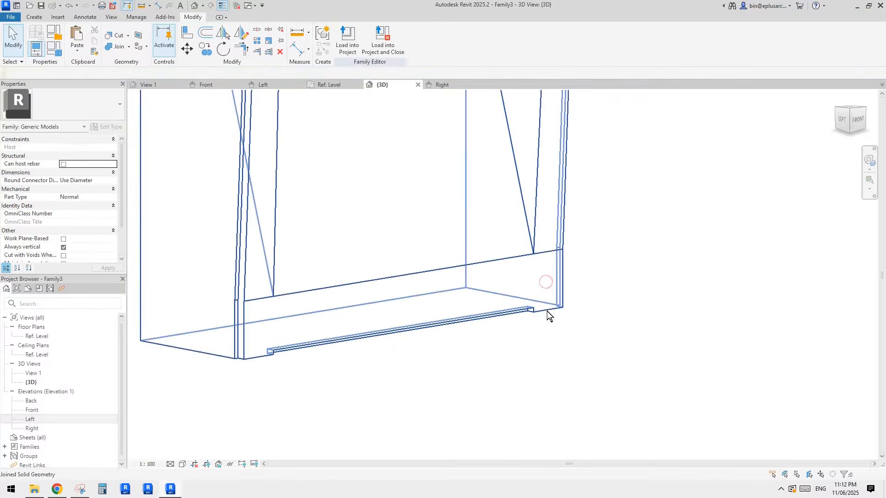
double_click(534, 312)
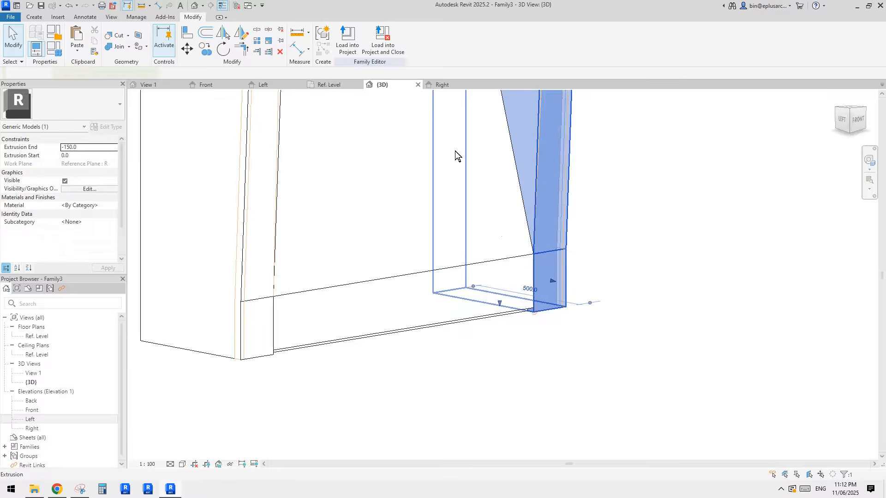
scroll(559, 275, "up", 2)
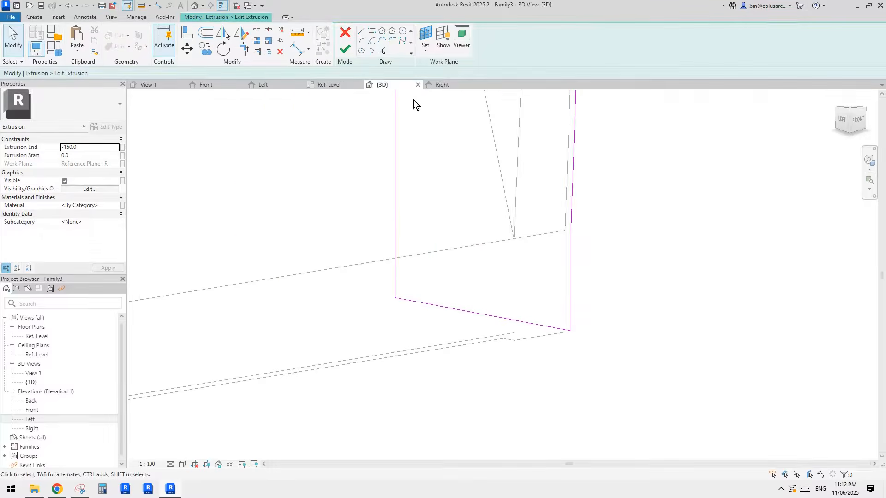
left_click(382, 51)
scroll(551, 387, "up", 2)
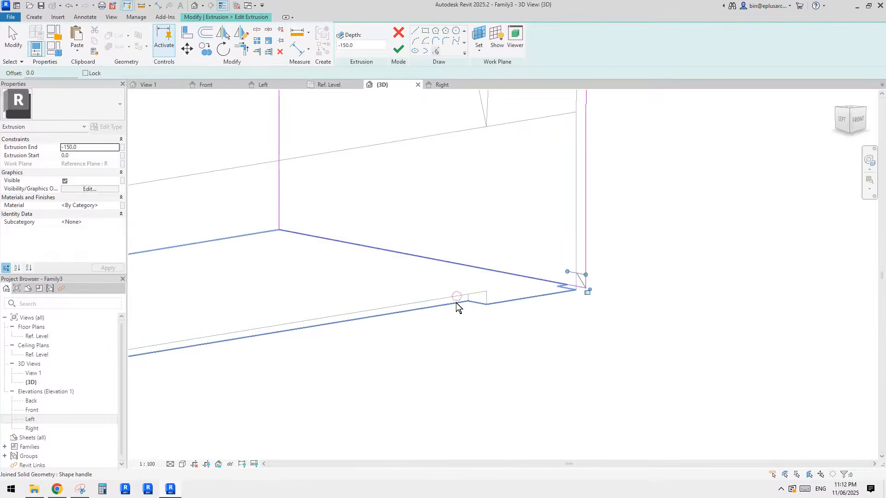
Step: Trim the picked lines into a notch at the lower front corner and finish the right side extrusion
middle_click_drag(456, 303, 540, 314)
key("r")
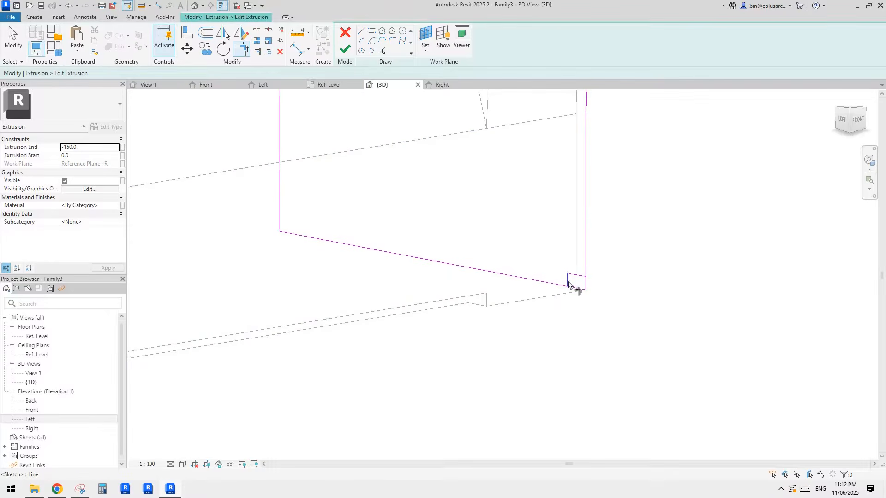
left_click(568, 280)
left_click(559, 285)
left_click(577, 275)
left_click(585, 266)
scroll(529, 247, "down", 1)
key("Escape")
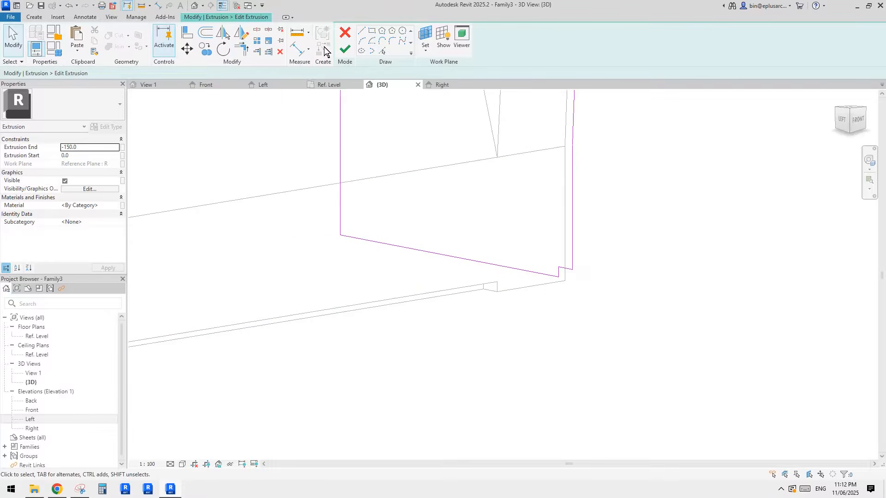
left_click(340, 50)
scroll(483, 232, "down", 2)
middle_click_drag(446, 252, 697, 254)
key("Escape")
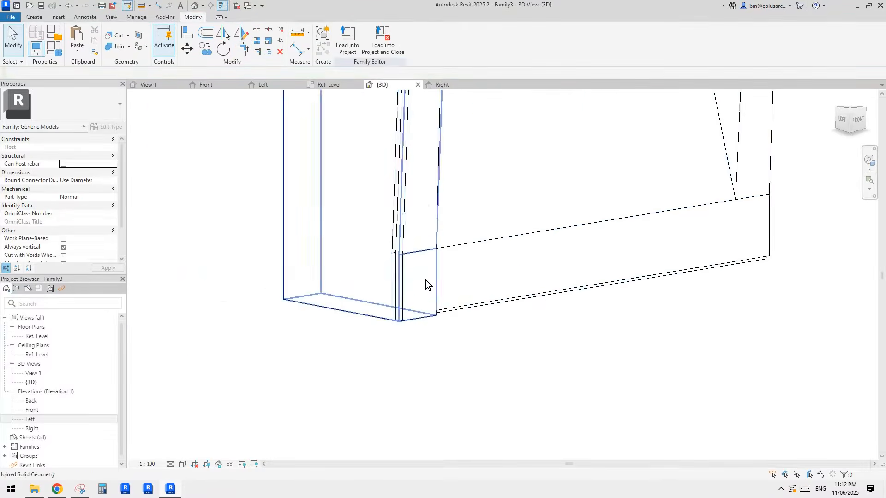
Step: Open the left side extrusion's sketch and pick the bottom extrusion's notch edges as sketch lines
left_click(337, 271)
left_click(401, 41)
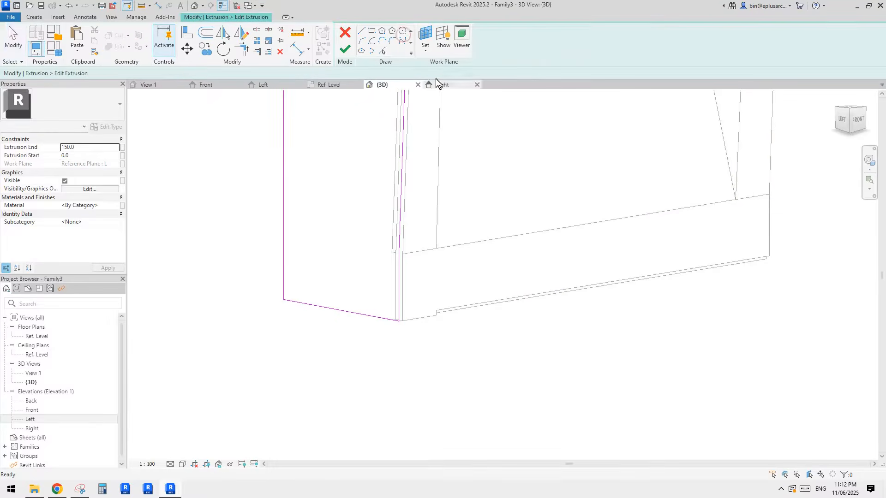
scroll(411, 325, "up", 3)
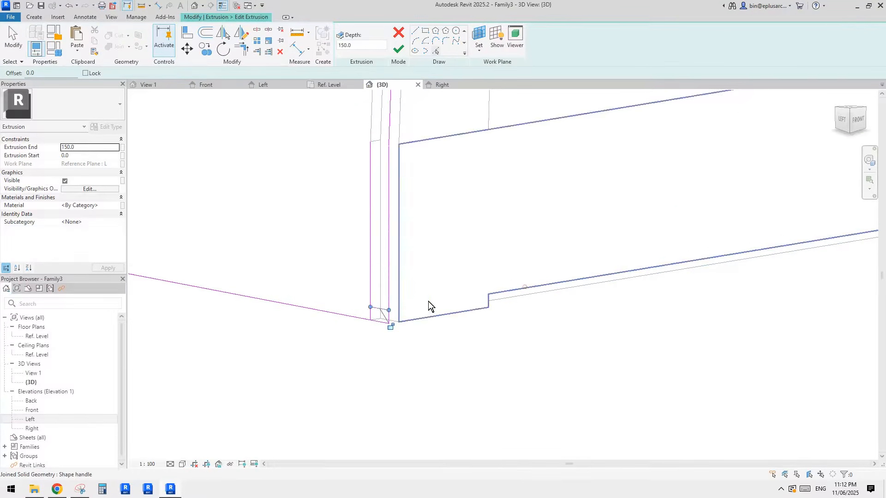
Step: Trim the picked lines into a notch at the lower front corner and finish the left side extrusion
key("Escape")
key("t")
key("r")
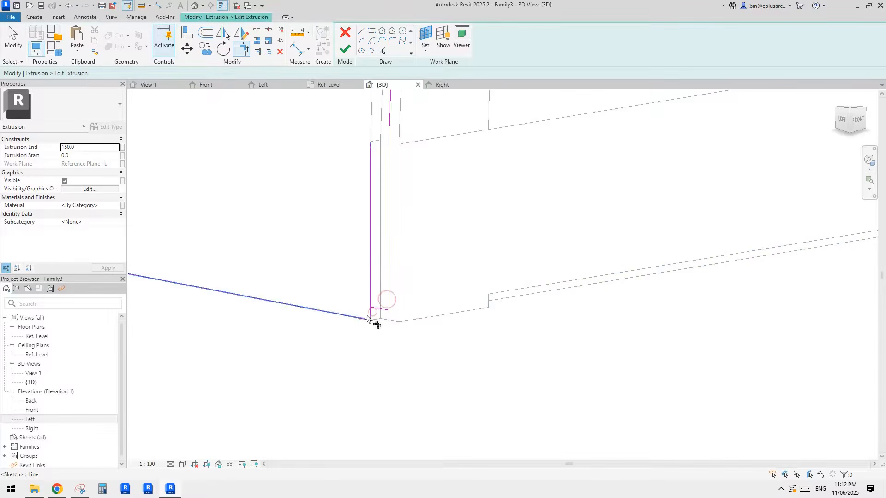
key("Escape")
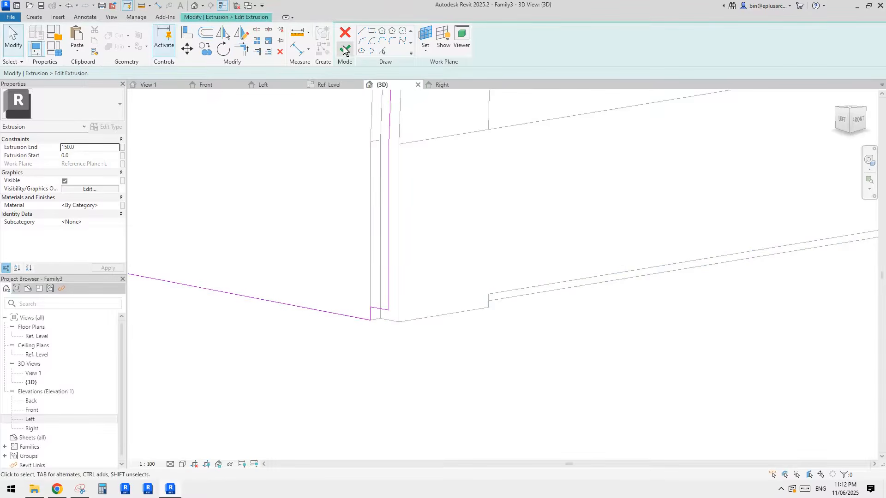
left_click(346, 49)
Step: Show the whole panel in 3D and close all inactive views
scroll(475, 172, "down", 2)
middle_click_drag(476, 171, 459, 198)
scroll(519, 198, "down", 3)
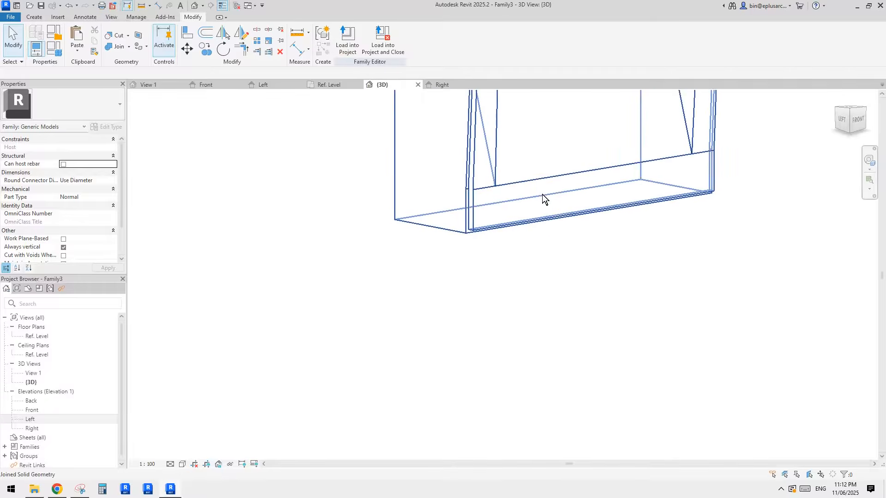
middle_click_drag(542, 195, 561, 280, "shift")
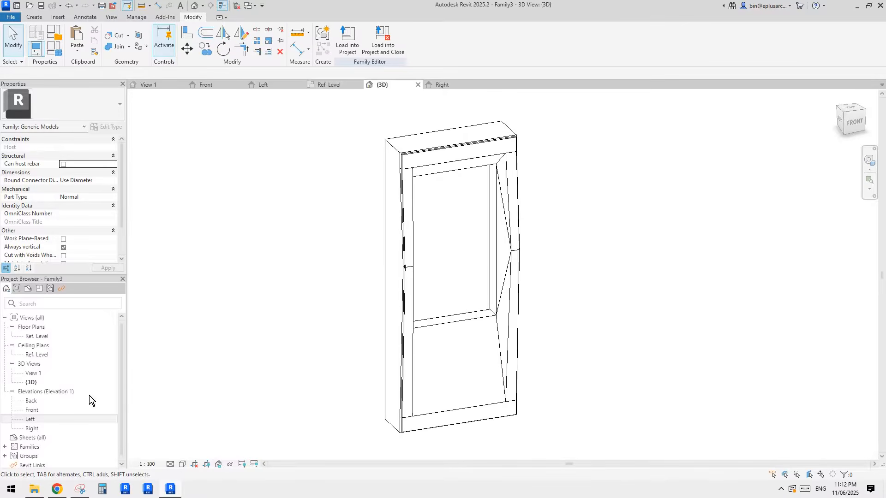
left_click(237, 6)
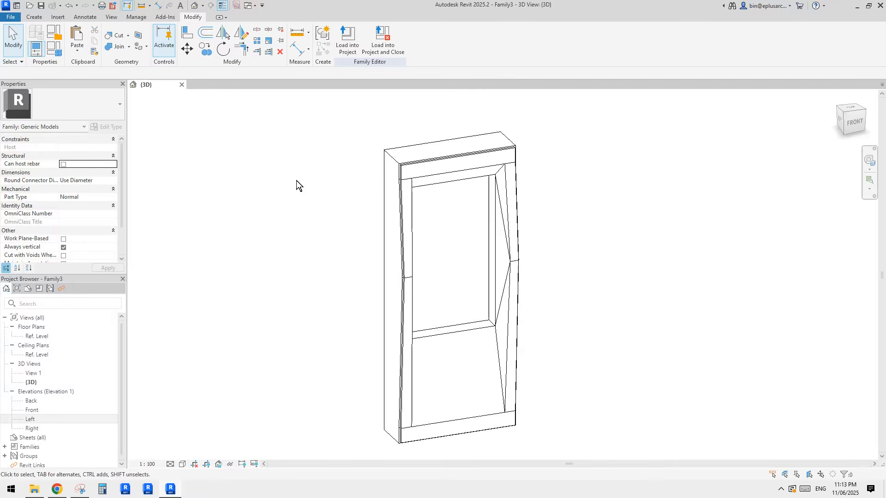
middle_click_drag(433, 265, 437, 247)
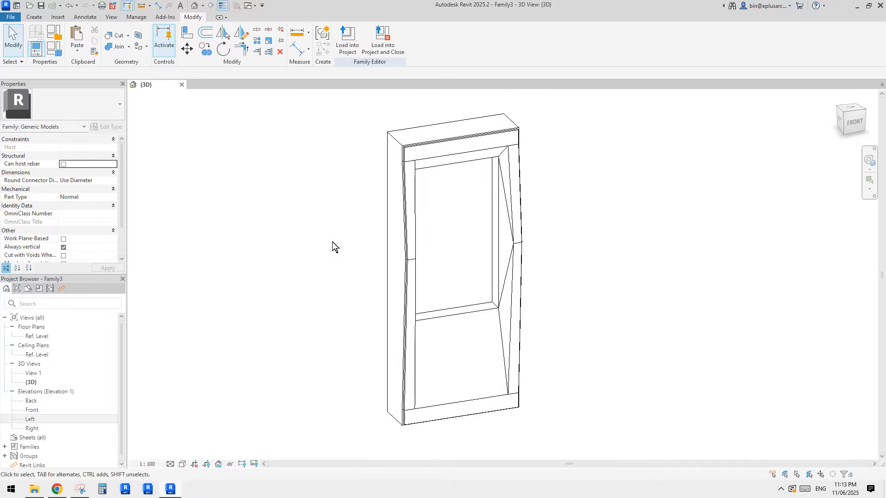
middle_click_drag(311, 234, 307, 211, "shift")
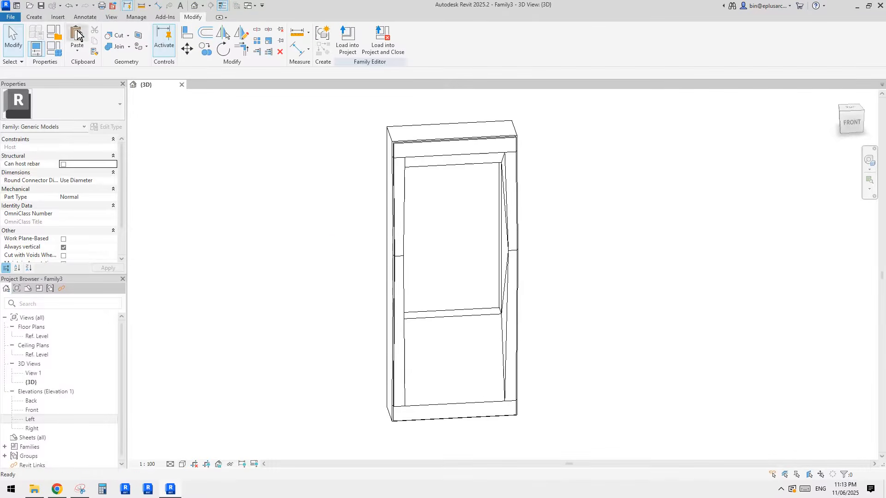
Step: Create a new family from the Metric Curtain Wall Panel.rft template and close its extra views
left_click(10, 16)
left_click(56, 52)
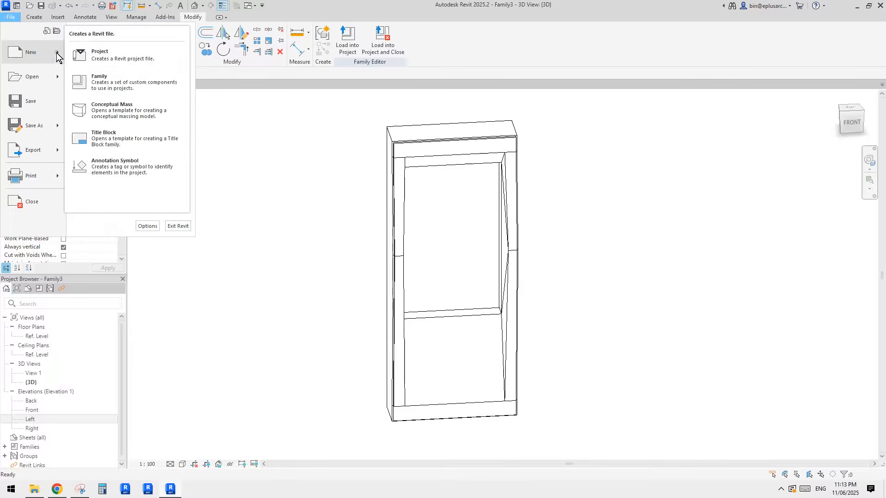
left_click(101, 82)
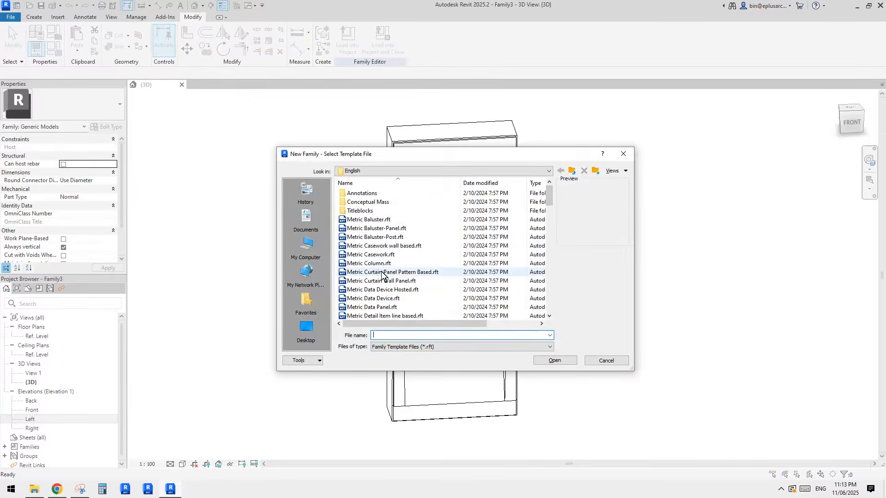
double_click(380, 282)
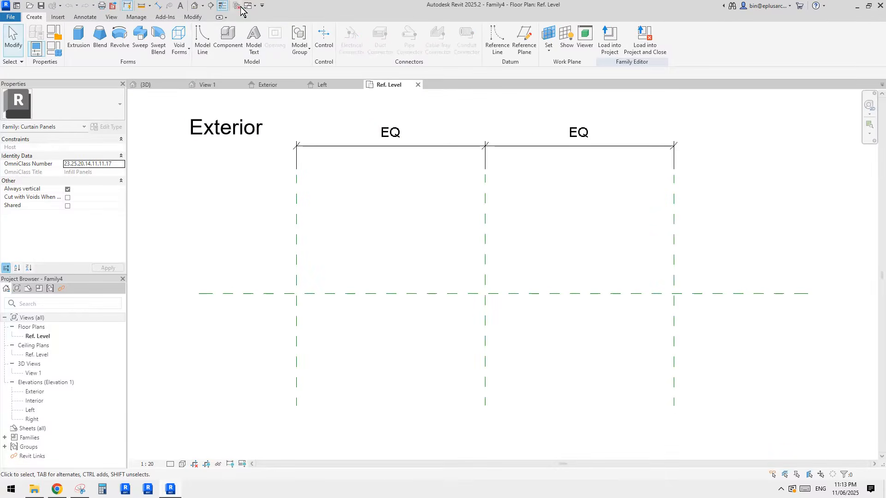
Step: Load the facade panel family into the curtain panel family and place it at the intersection of the centre reference planes
left_click(150, 84)
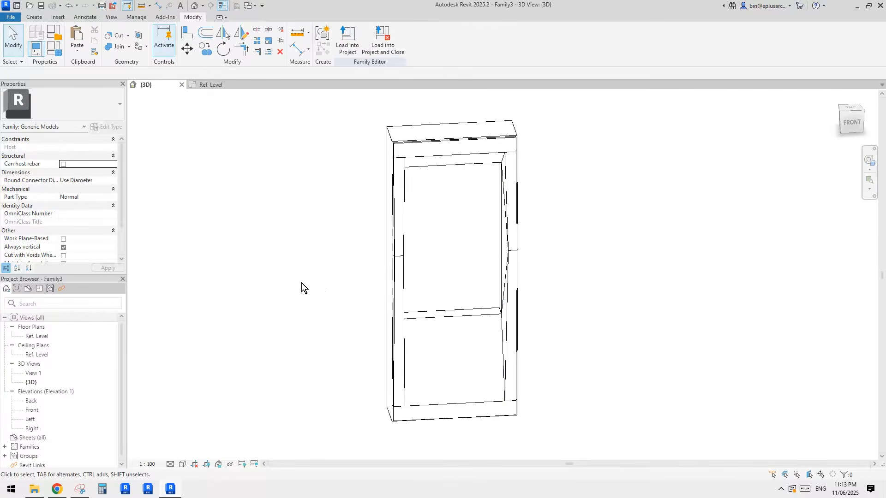
left_click(346, 45)
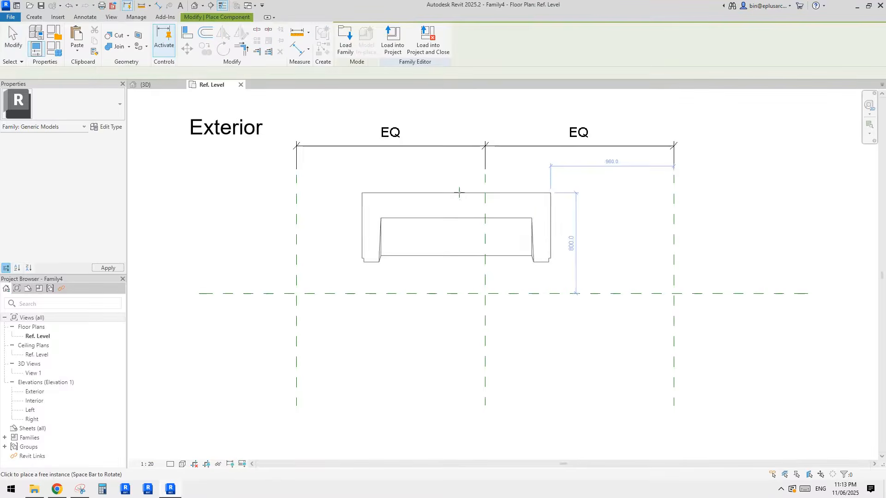
left_click(484, 295)
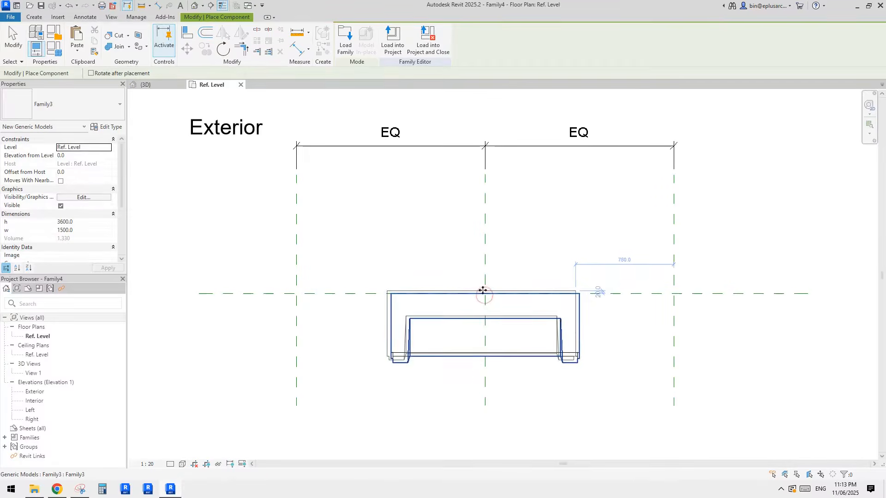
key("Escape")
Step: Stretch the nested panel's right and left sides to the outer reference planes and lock both alignments
scroll(491, 310, "down", 1)
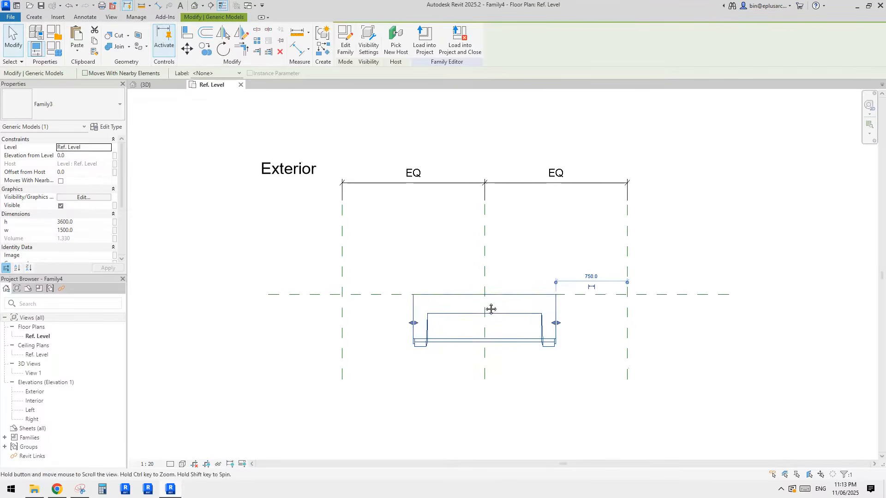
middle_click_drag(524, 305, 493, 273)
key("Escape")
left_click(486, 284)
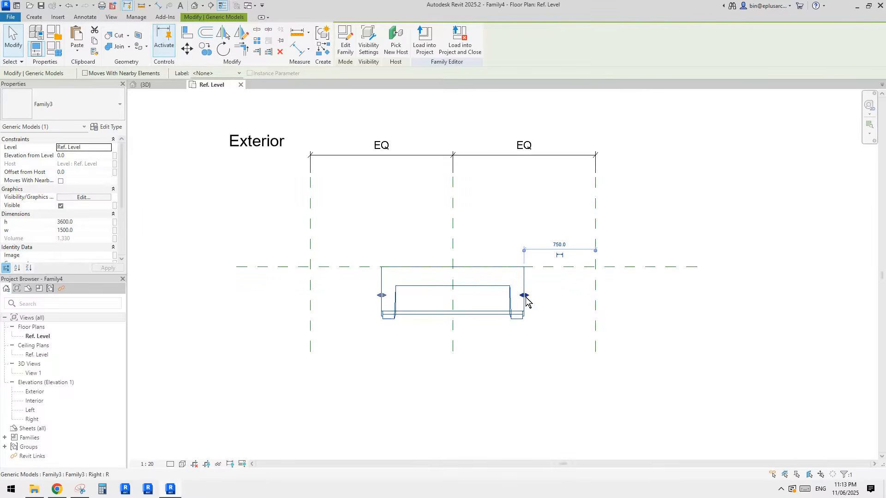
left_click_drag(525, 297, 529, 299)
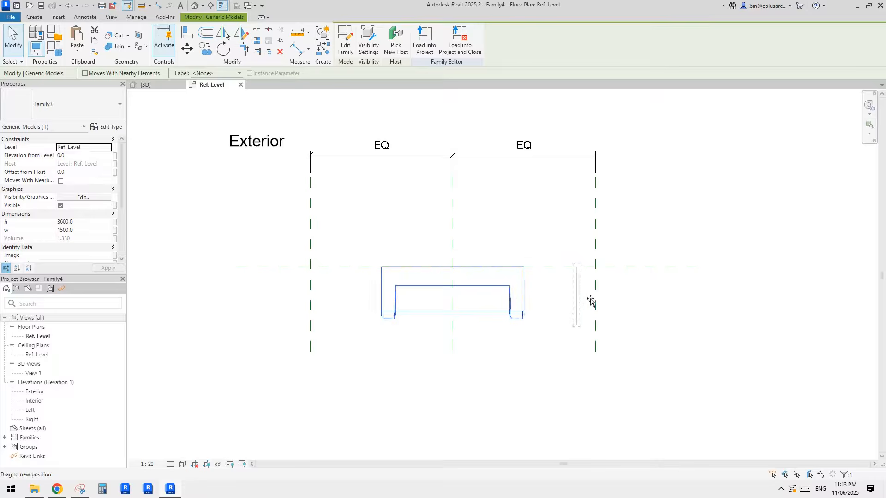
left_click_drag(591, 301, 597, 289)
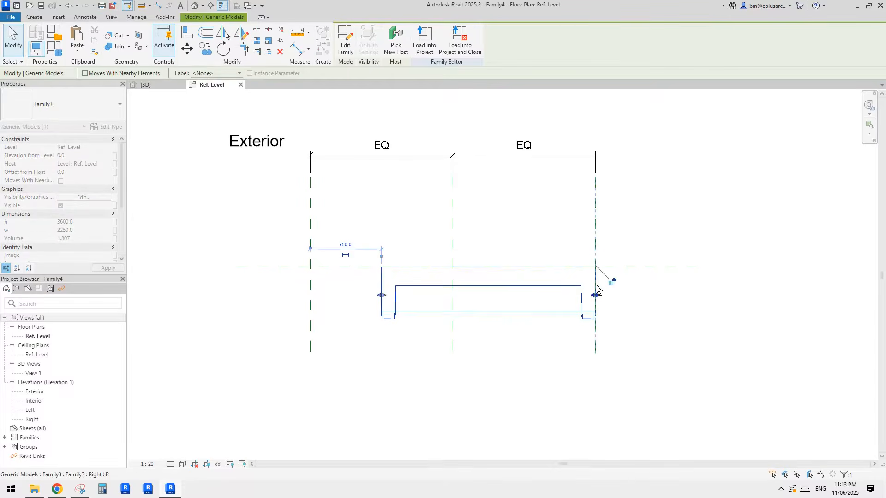
left_click(612, 282)
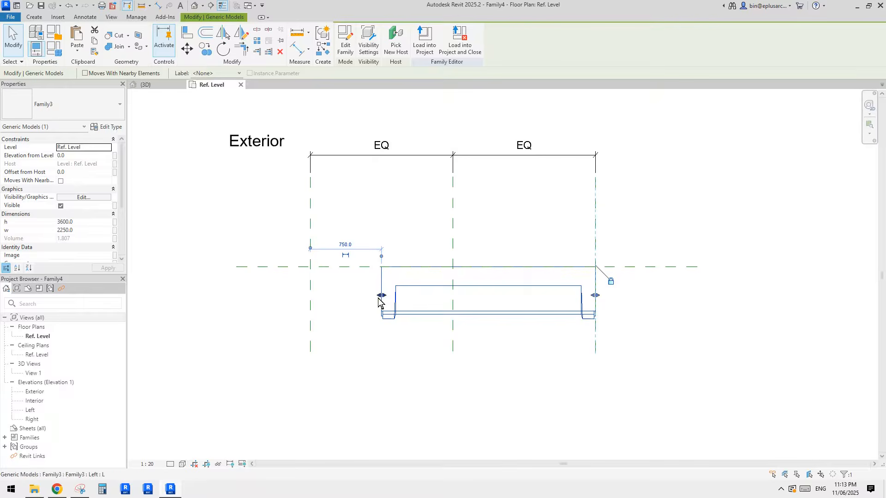
left_click_drag(379, 295, 316, 300)
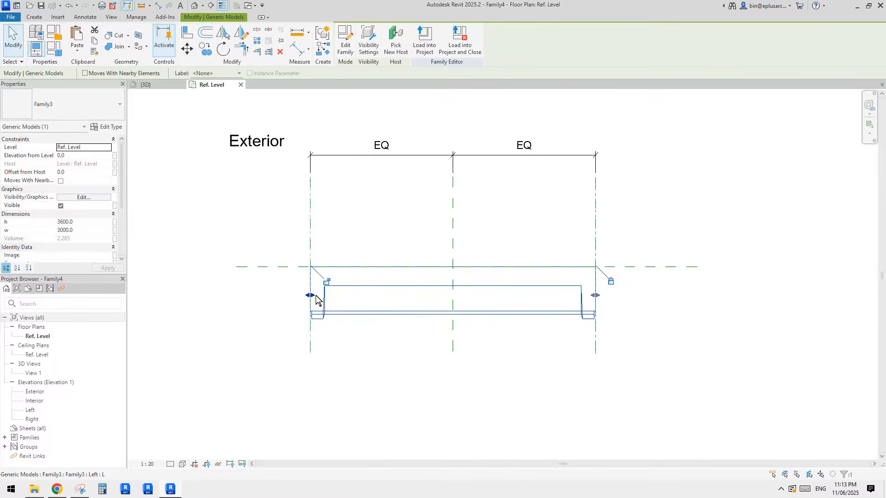
left_click(325, 283)
Step: Select the nested panel in the Exterior elevation and open its family for editing
double_click(35, 391)
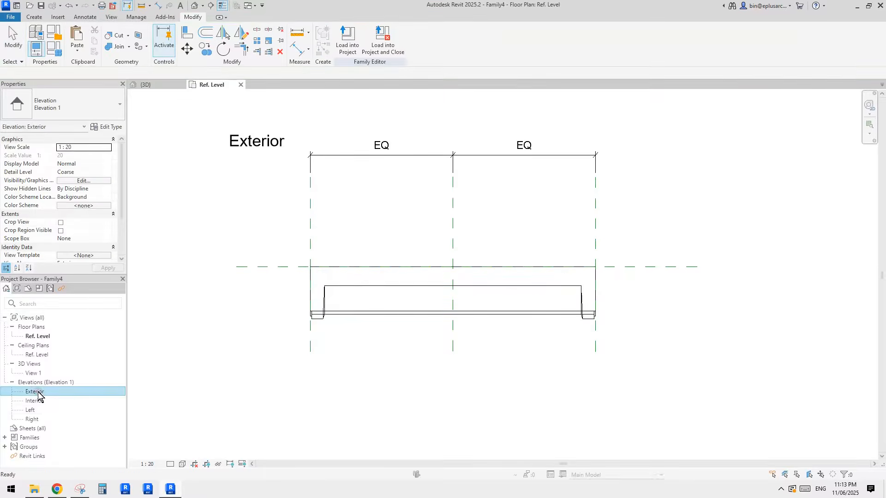
left_click(489, 308)
left_click(485, 200)
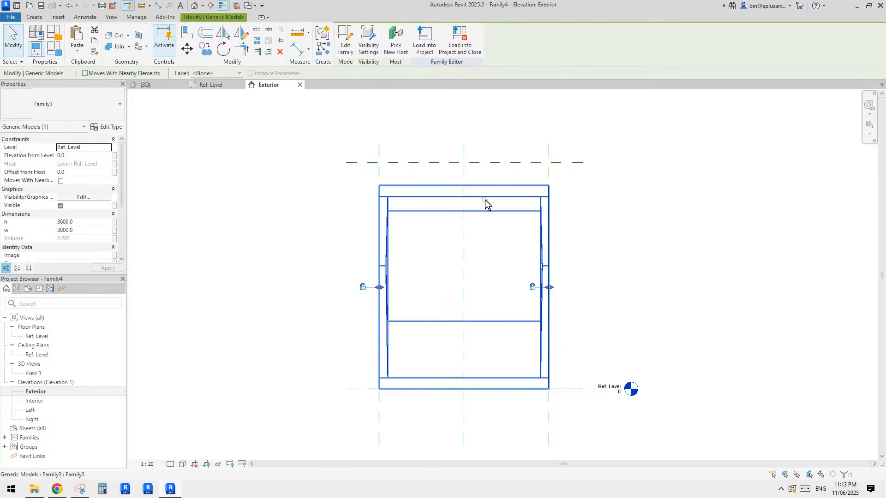
middle_click_drag(485, 211, 488, 225)
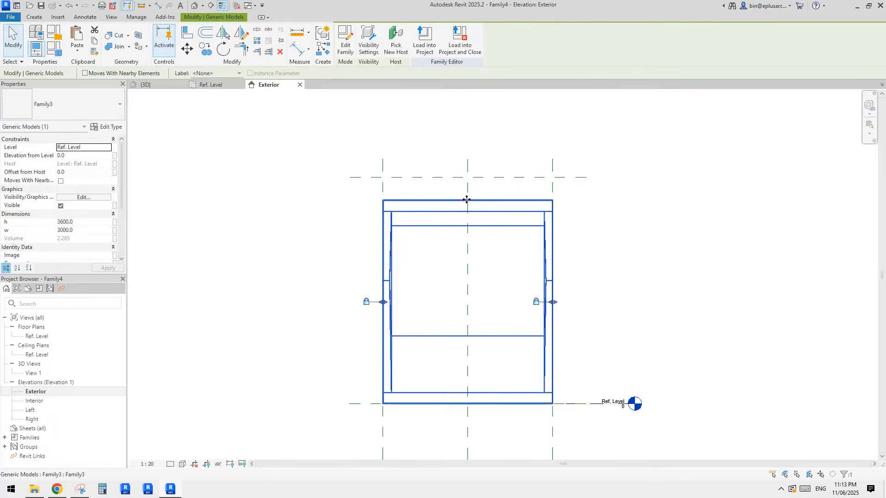
left_click(345, 40)
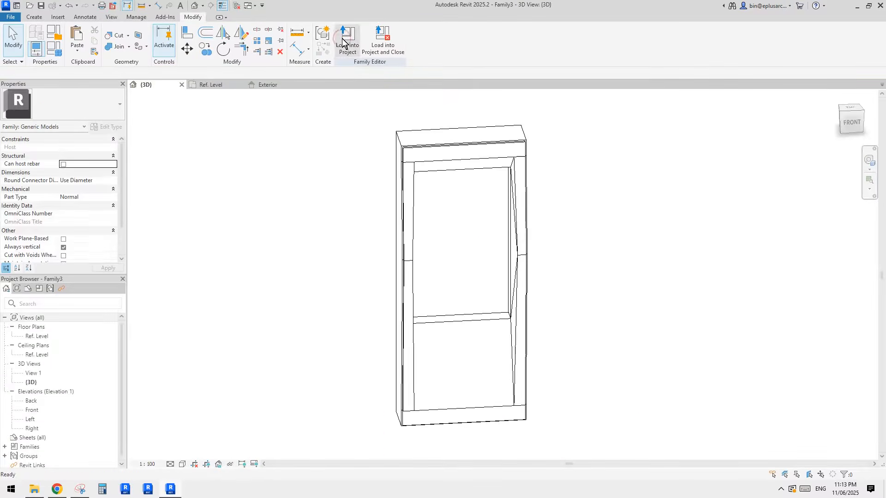
Step: Examine the overall height dimension h and its lower reference in the panel family's Left elevation
double_click(31, 410)
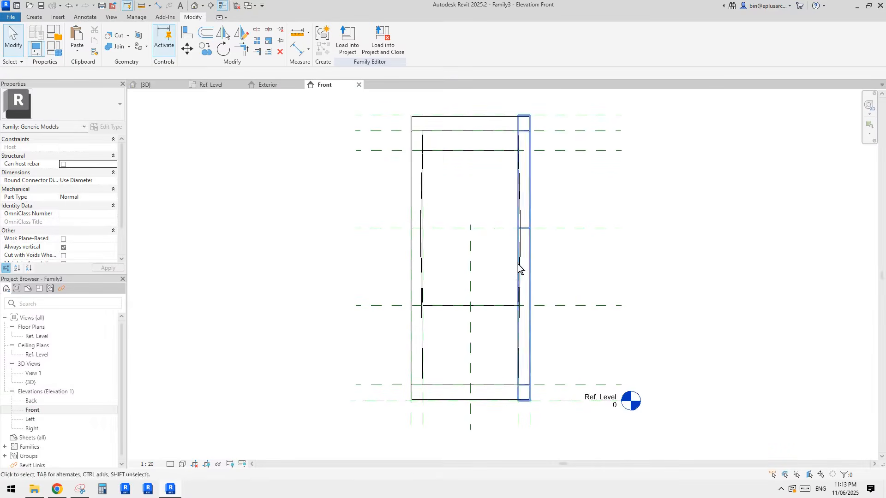
left_click(33, 420)
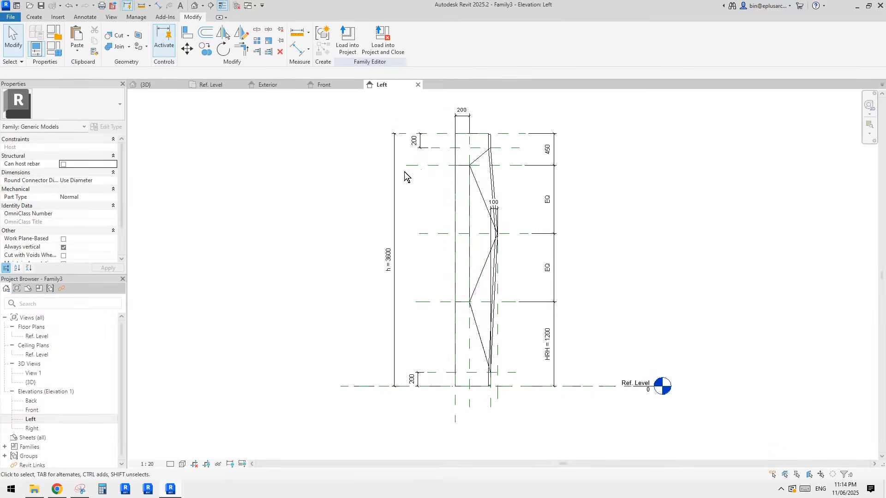
left_click(394, 172)
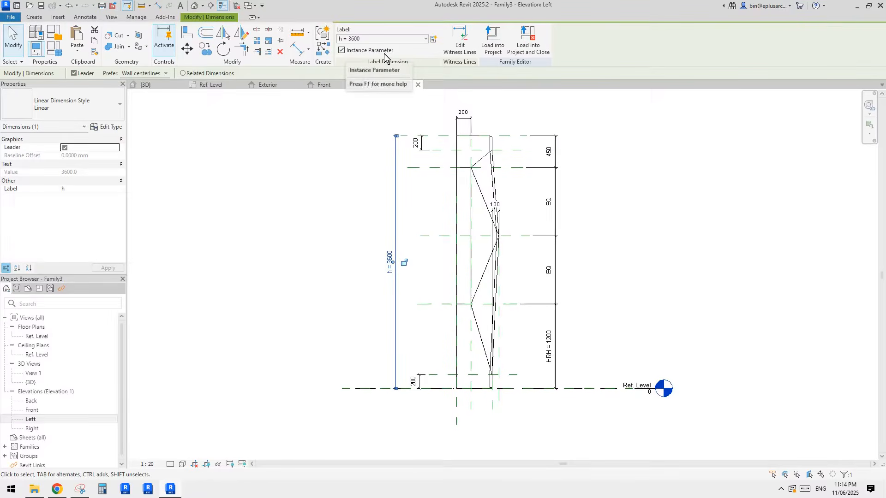
middle_click_drag(423, 244, 461, 214)
scroll(433, 250, "up", 2)
left_click(445, 274)
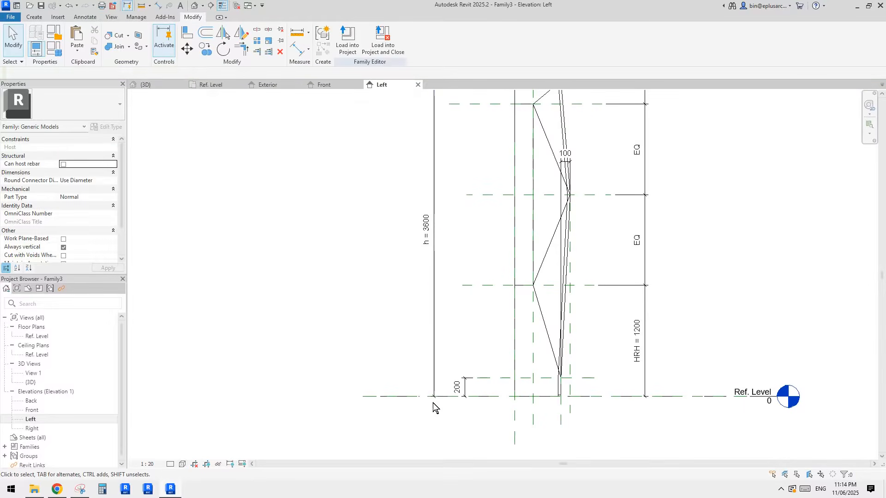
left_click(433, 387)
scroll(417, 399, "down", 1)
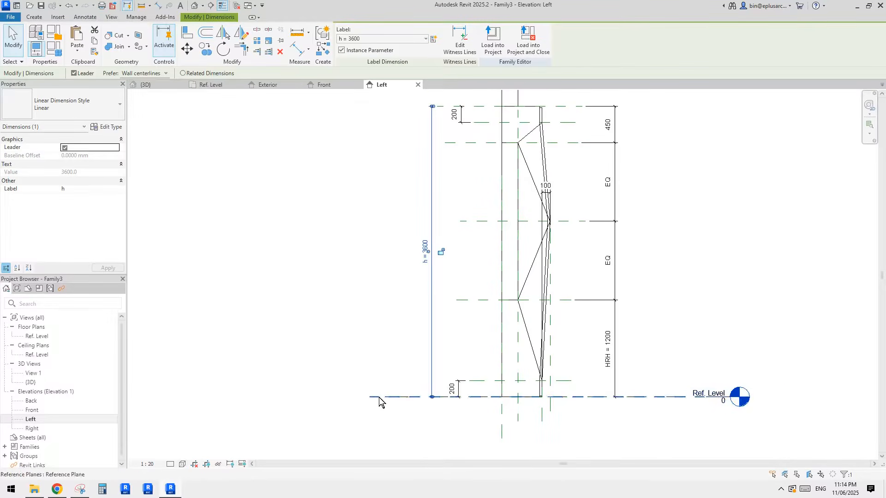
middle_click_drag(458, 420, 453, 414)
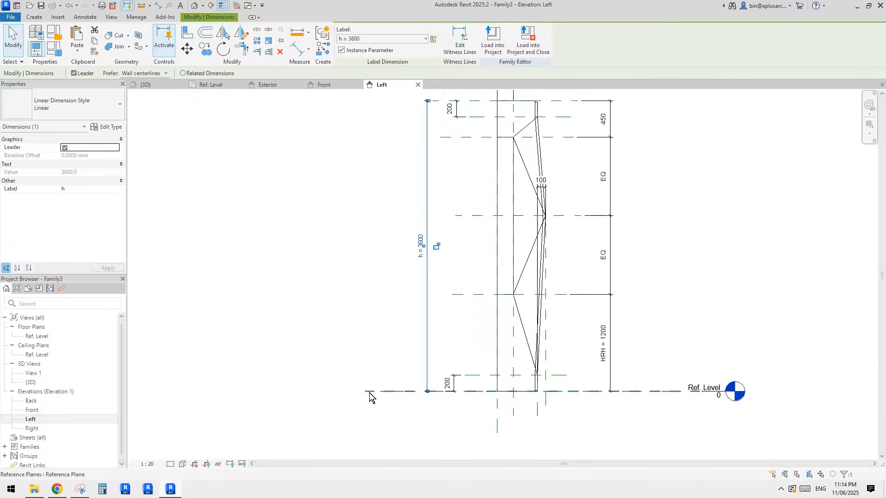
key("Escape")
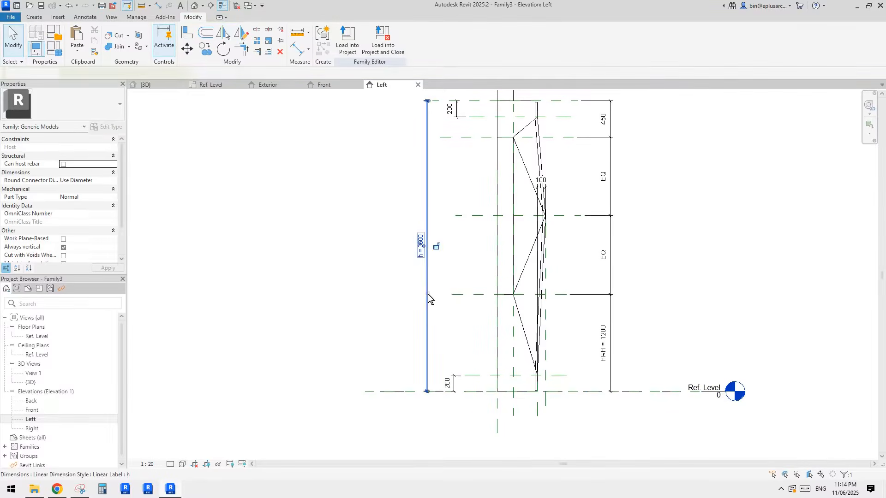
Step: Move the overall height dimension farther out from the panel and reattach its lower witness line to the bottom reference plane
left_click(428, 298)
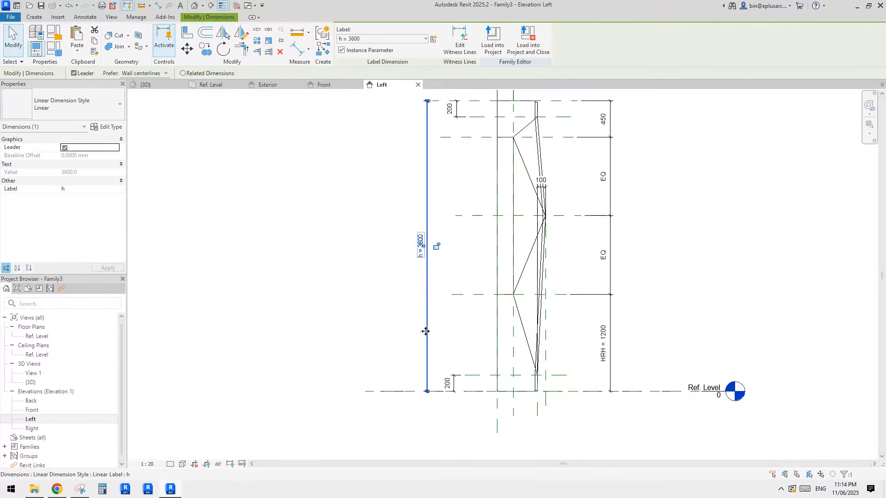
left_click_drag(426, 332, 319, 313)
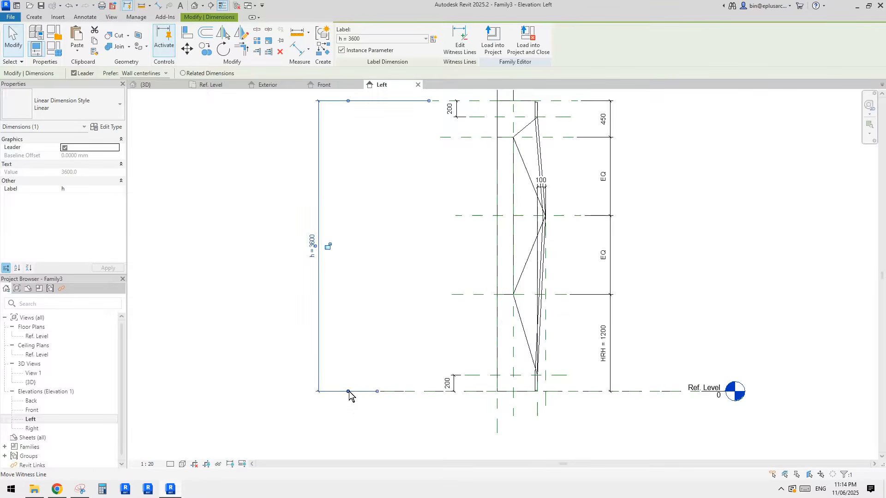
left_click_drag(348, 392, 403, 396)
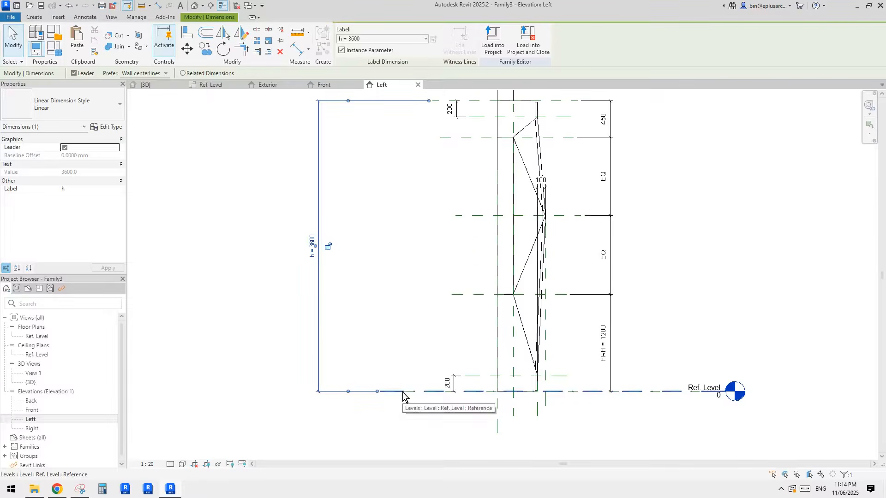
key("Tab")
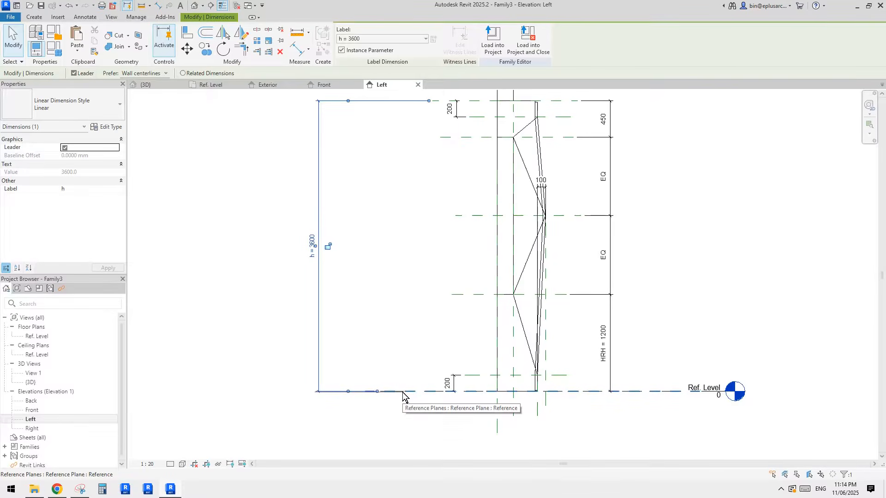
left_click(403, 396)
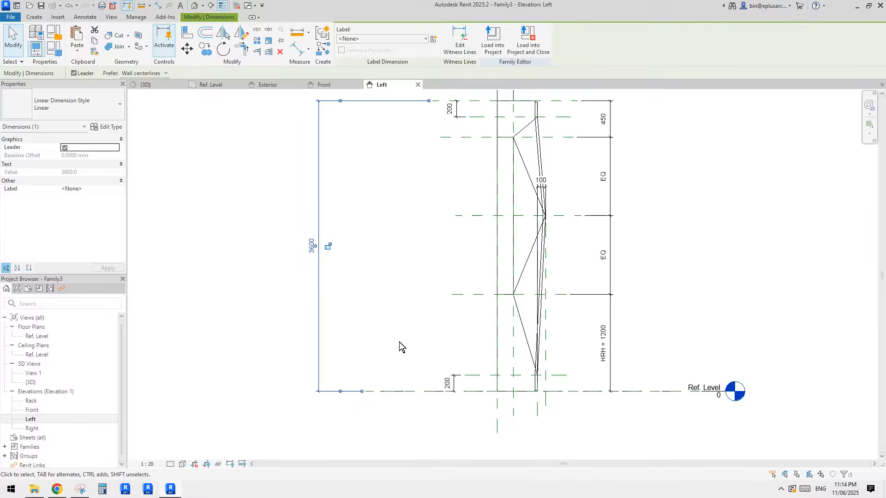
middle_click_drag(400, 342, 399, 346)
scroll(389, 325, "down", 1)
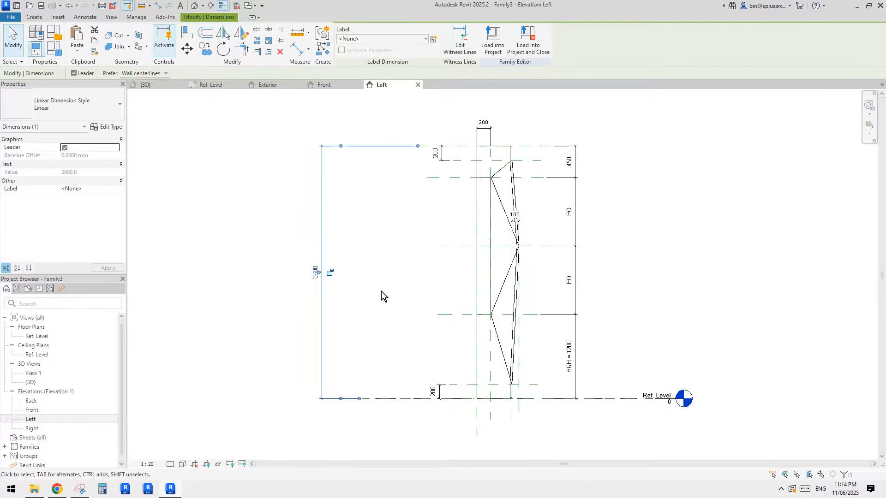
left_click(303, 278)
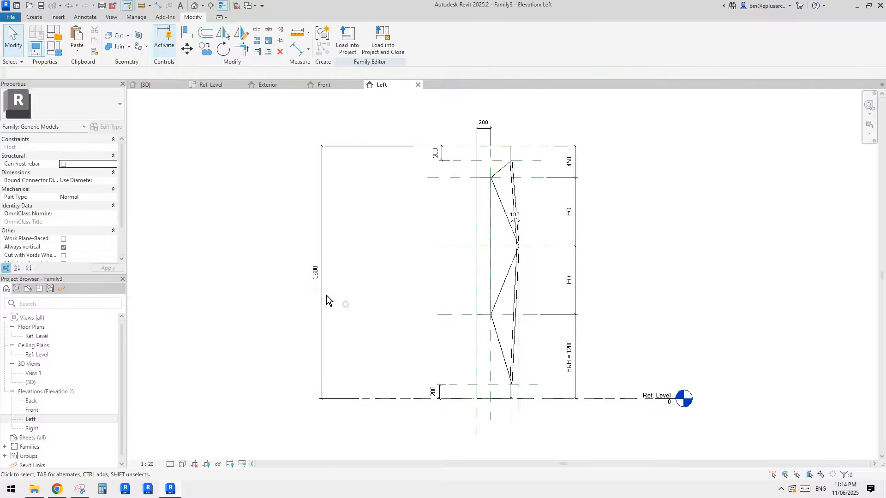
Step: Assign the parameter h to the panel's overall height dimension
left_click(324, 292)
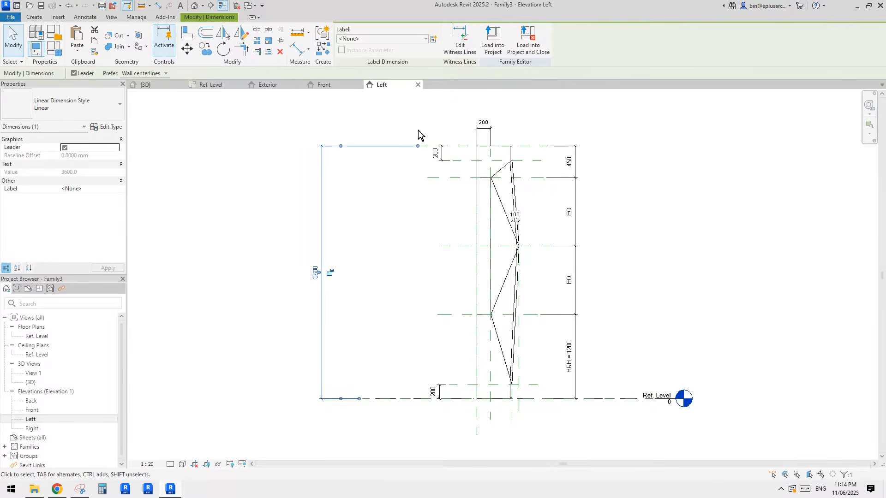
left_click(407, 39)
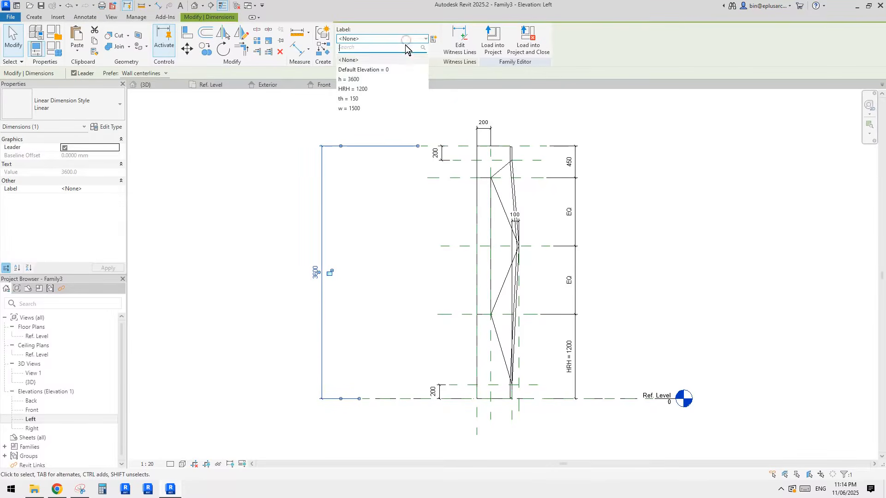
left_click(351, 80)
left_click(430, 220)
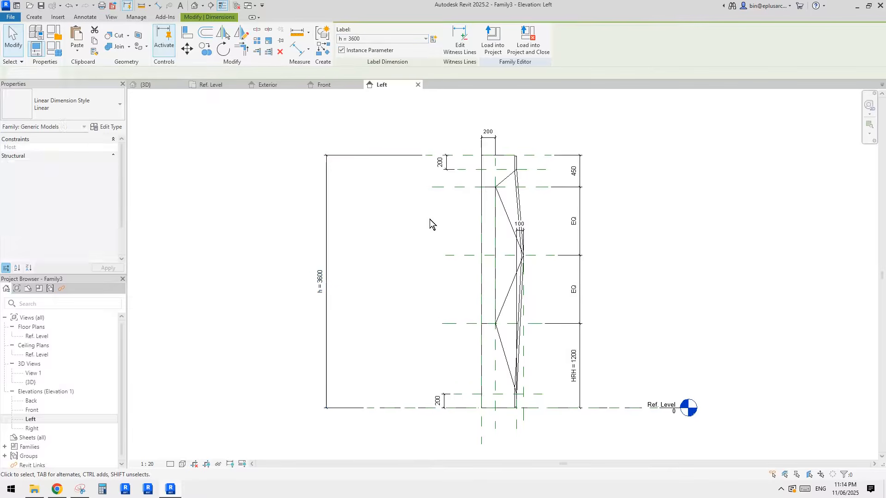
Step: Reload the facade panel into the curtain panel family, stretch its top edge to the upper reference plane and lock the alignment
left_click(348, 41)
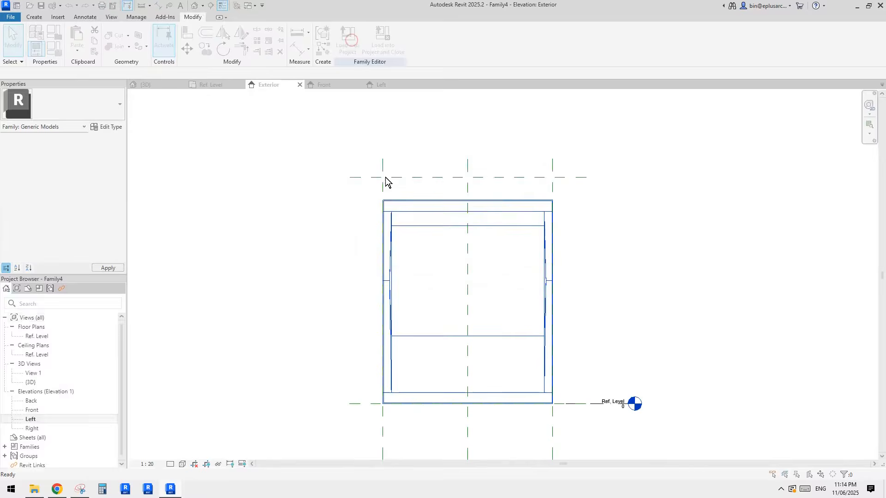
left_click(421, 216)
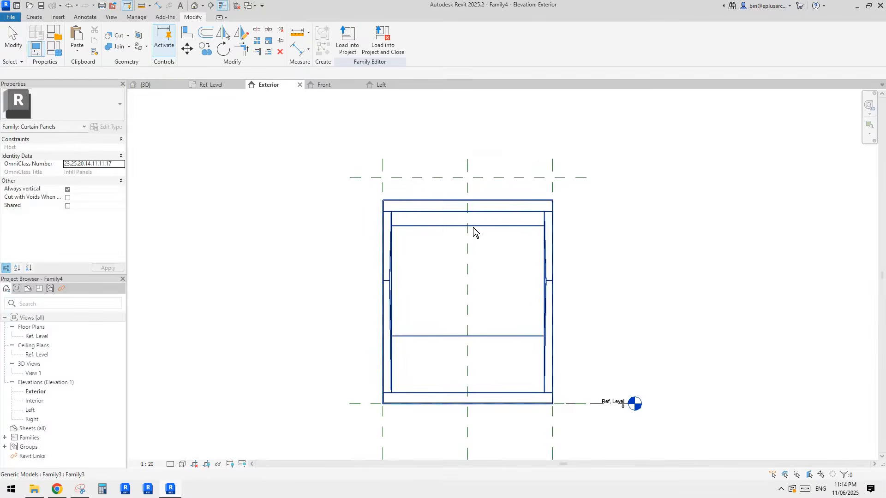
left_click(488, 202)
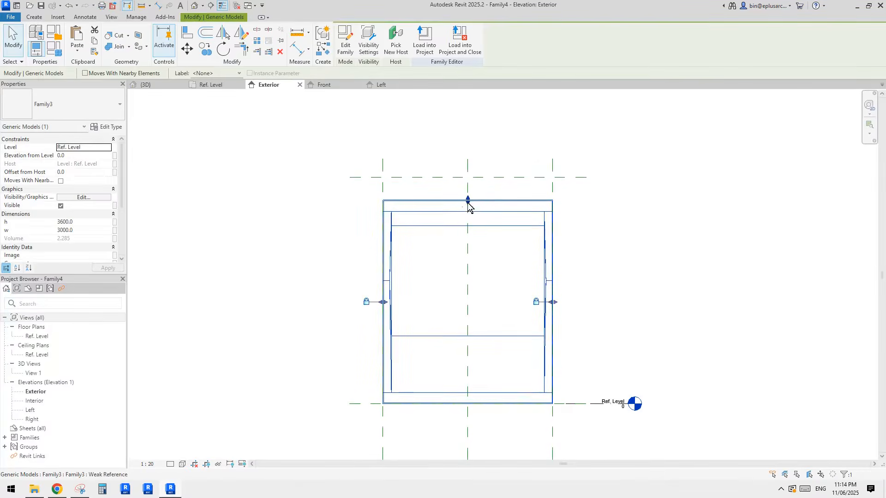
scroll(468, 203, "up", 2)
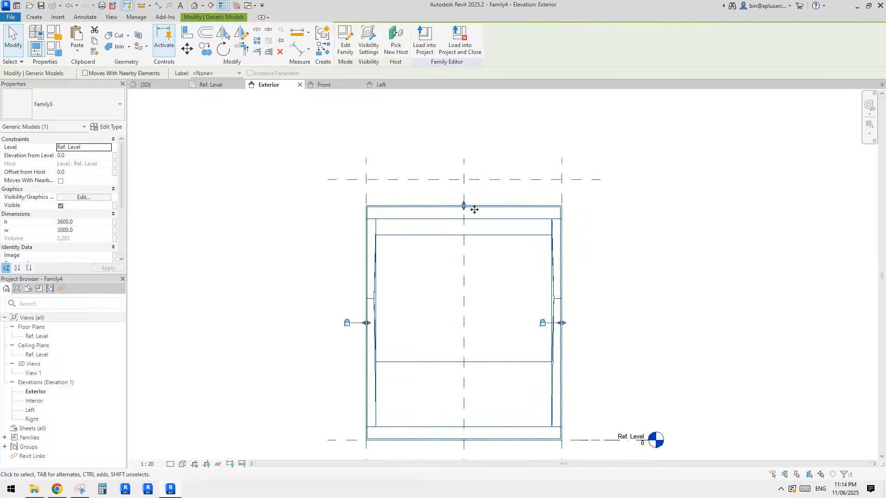
left_click_drag(464, 205, 484, 180)
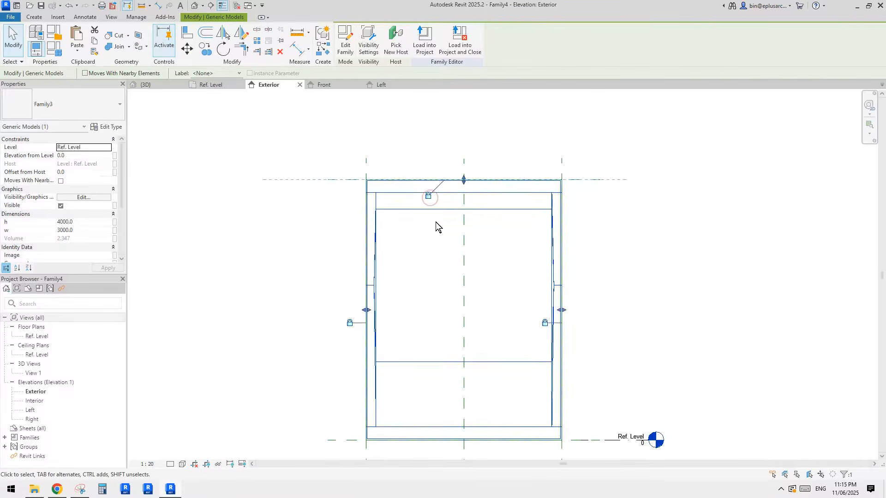
scroll(446, 236, "down", 1)
left_click(544, 247)
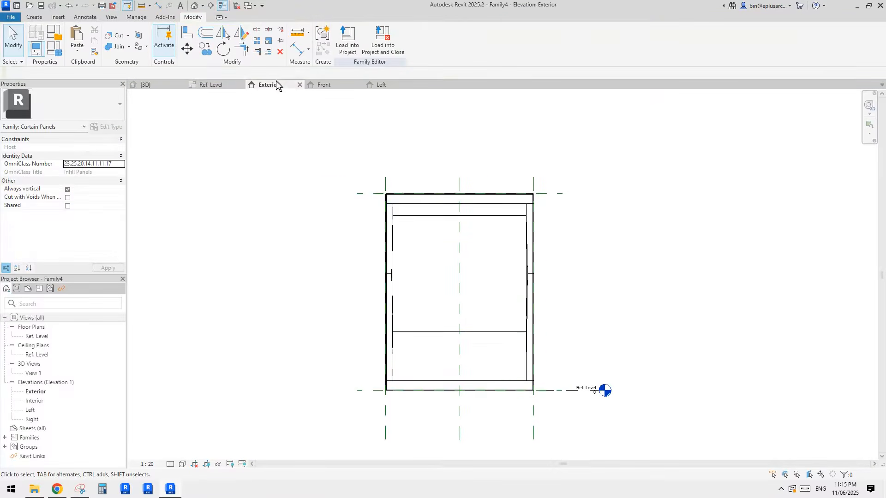
Step: Inspect the nested panel in 3D, close the inactive views, and select the solid in the facade panel family's 3D view
left_click(195, 5)
middle_click_drag(431, 192, 562, 184, "shift")
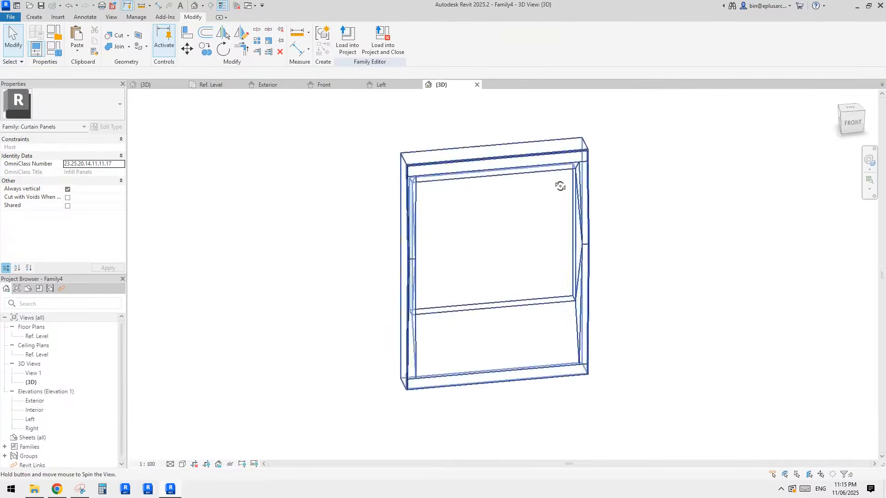
middle_click_drag(442, 249, 415, 203, "shift")
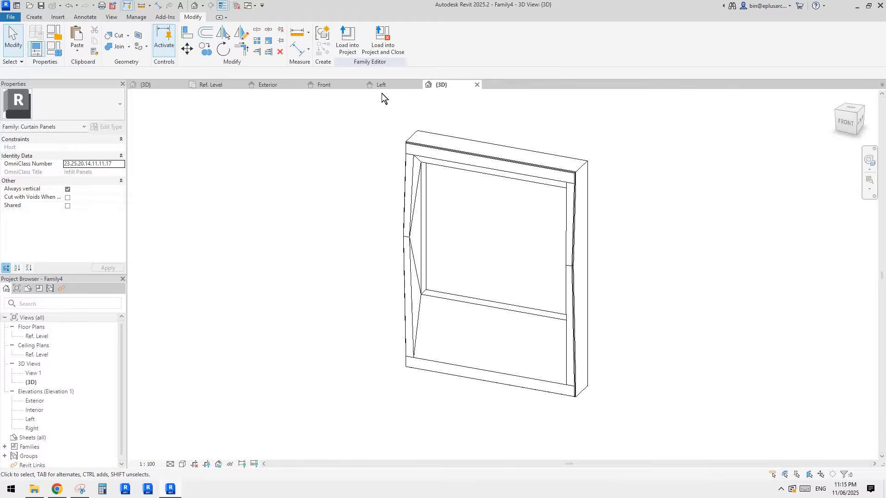
left_click(238, 7)
left_click(162, 86)
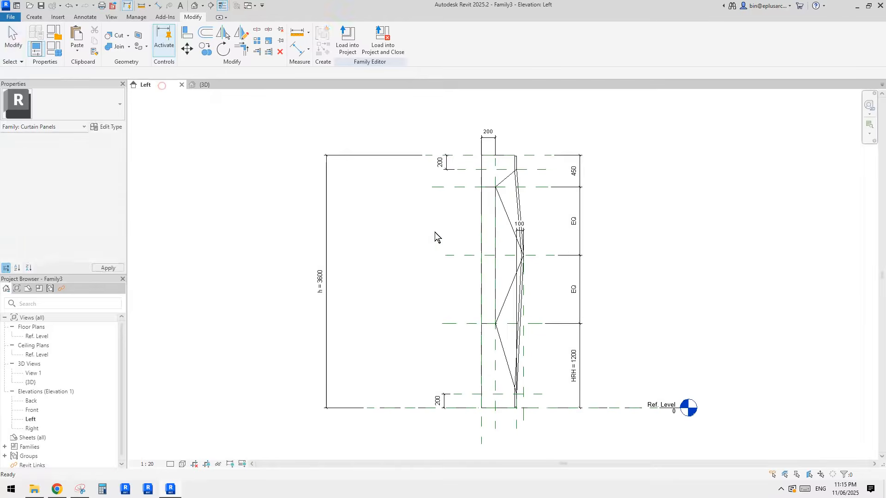
left_click(193, 6)
left_click(486, 157)
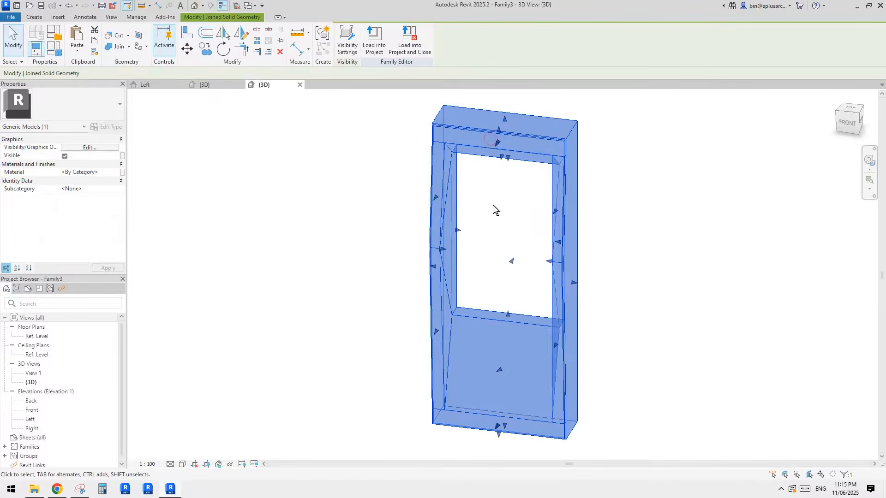
middle_click_drag(493, 205, 258, 211, "shift")
Step: Associate the solid's material with a new type parameter named MATERIAL
left_click(123, 172)
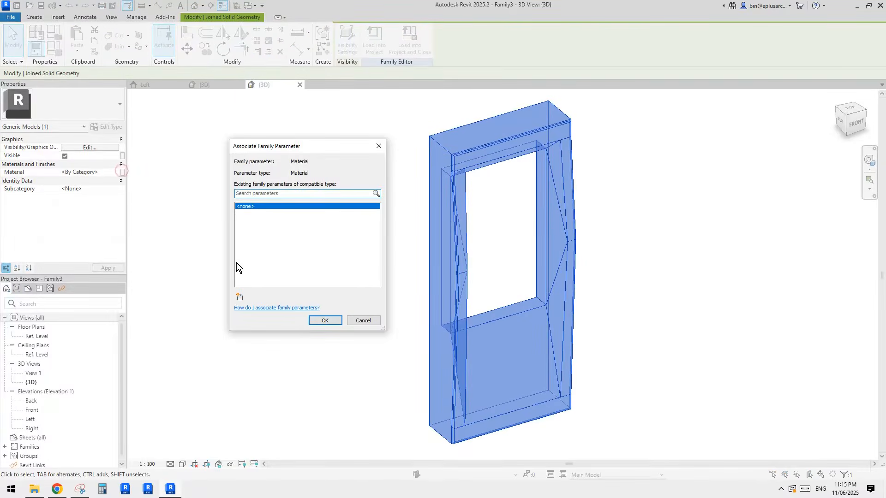
left_click(239, 299)
type("MATERIAL")
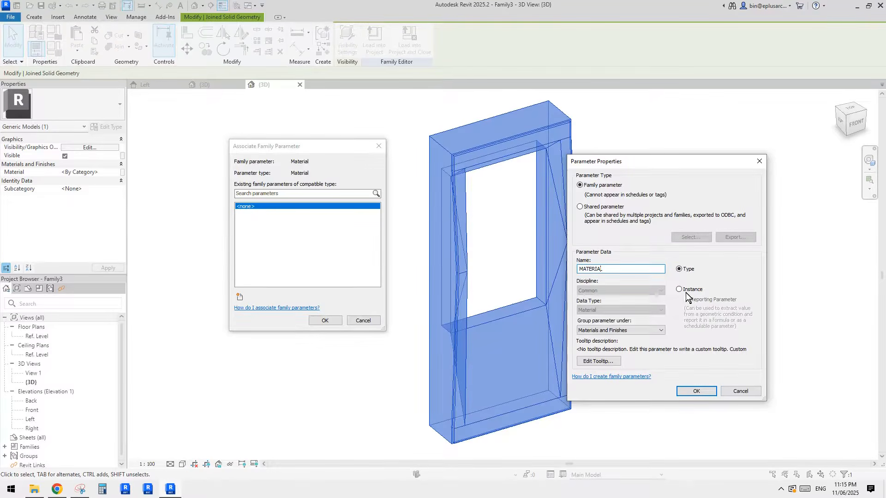
left_click(682, 271)
left_click(694, 391)
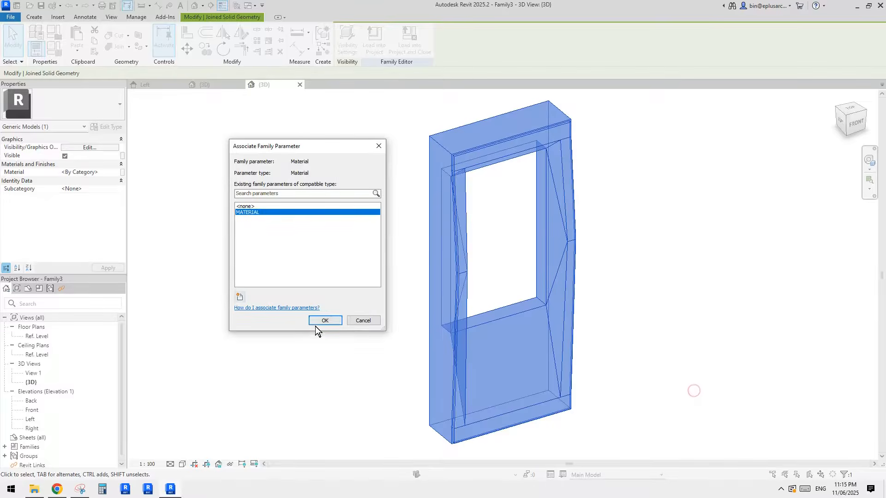
left_click(329, 319)
Step: Reload the facade panel family into the curtain panel family and close the inactive views
middle_click_drag(530, 253, 488, 225)
left_click(374, 41)
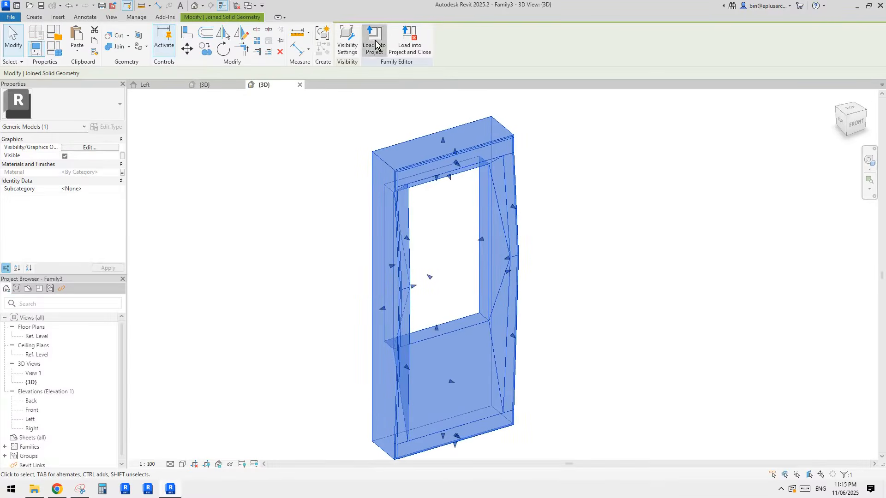
left_click(418, 216)
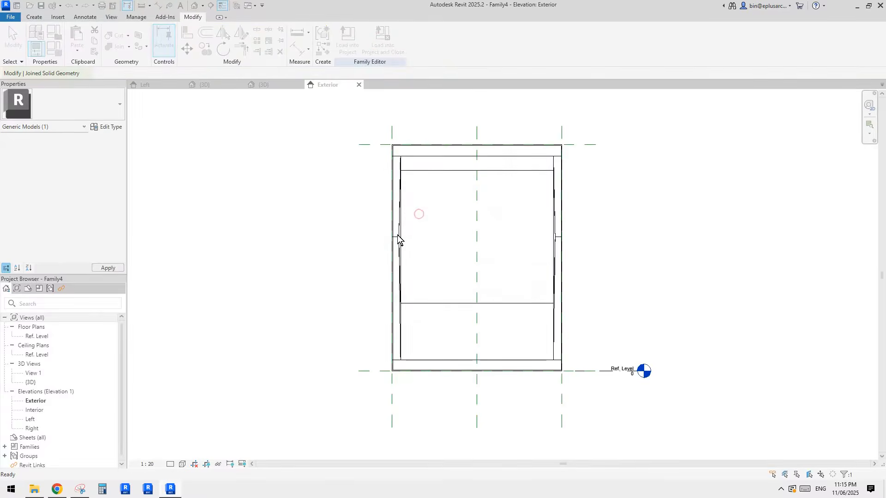
left_click(235, 6)
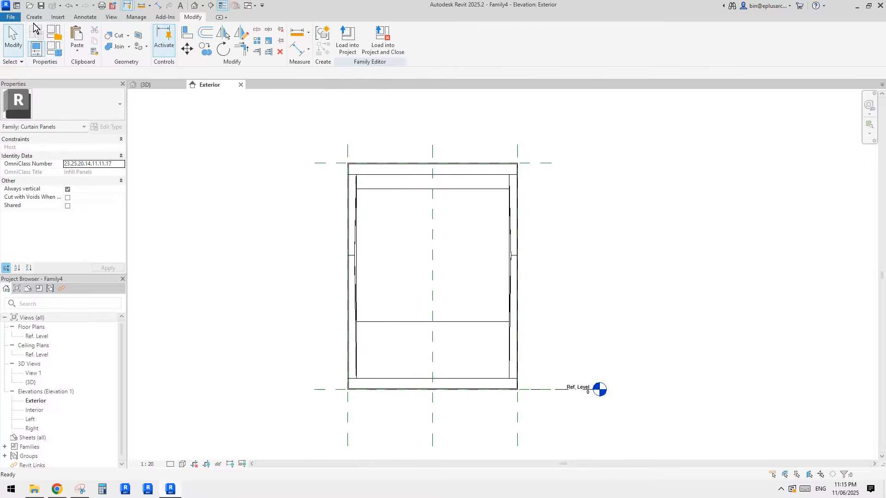
Step: Create a new project from the Architectural Template
left_click(11, 17)
mouse_move(60, 54)
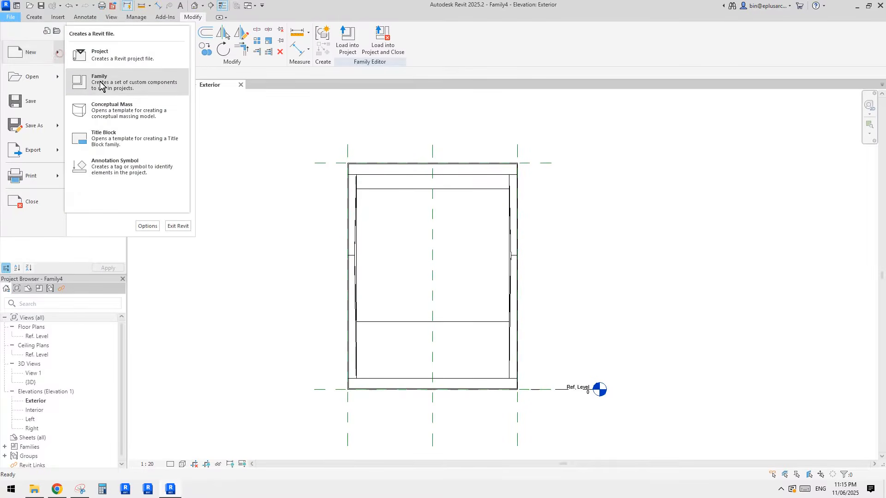
left_click(116, 59)
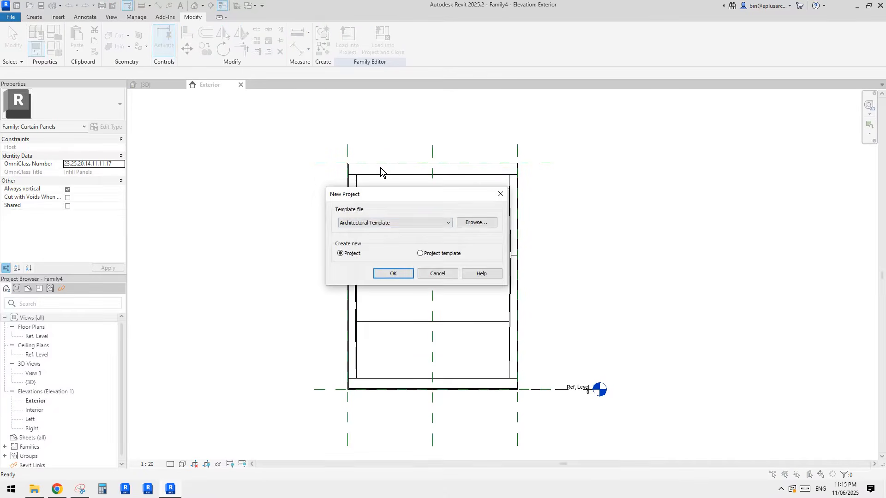
left_click(399, 271)
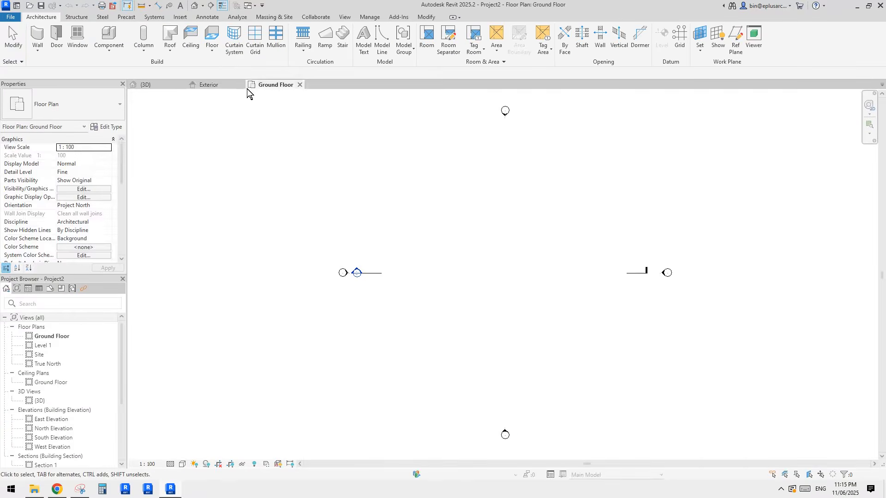
Step: Load the curtain panel family from its Exterior view into Project2 only
left_click(219, 85)
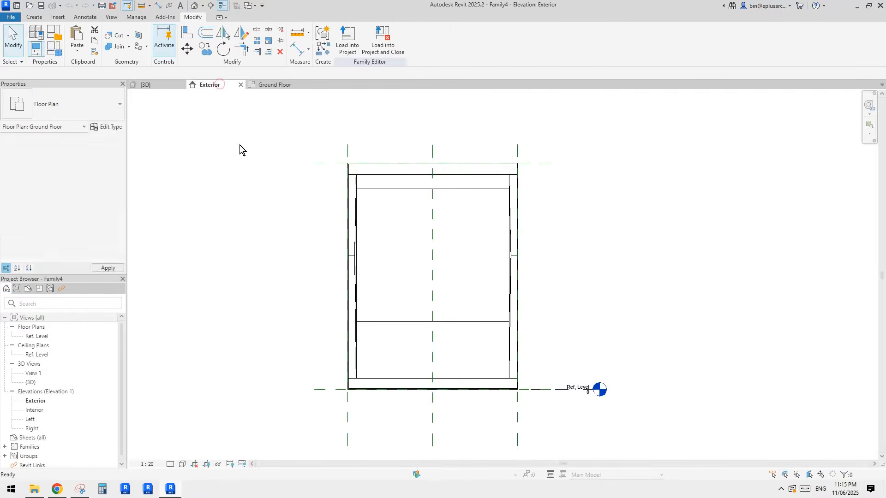
left_click(351, 43)
left_click(468, 207)
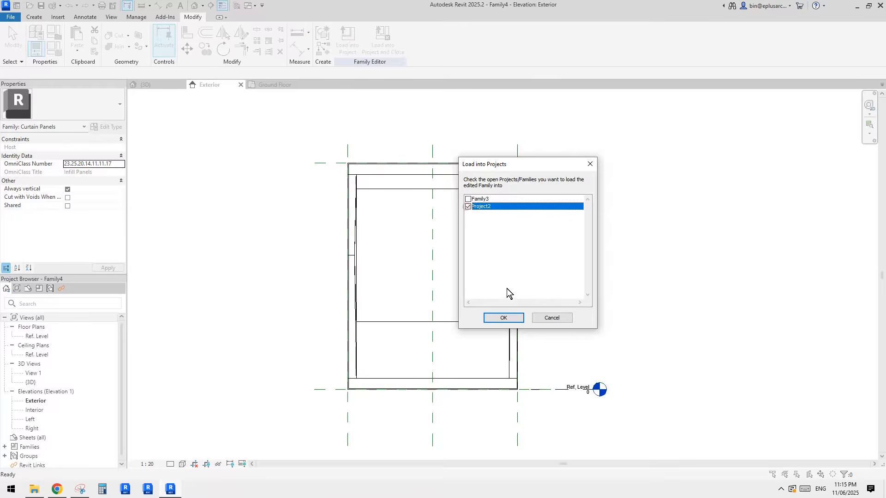
left_click(515, 319)
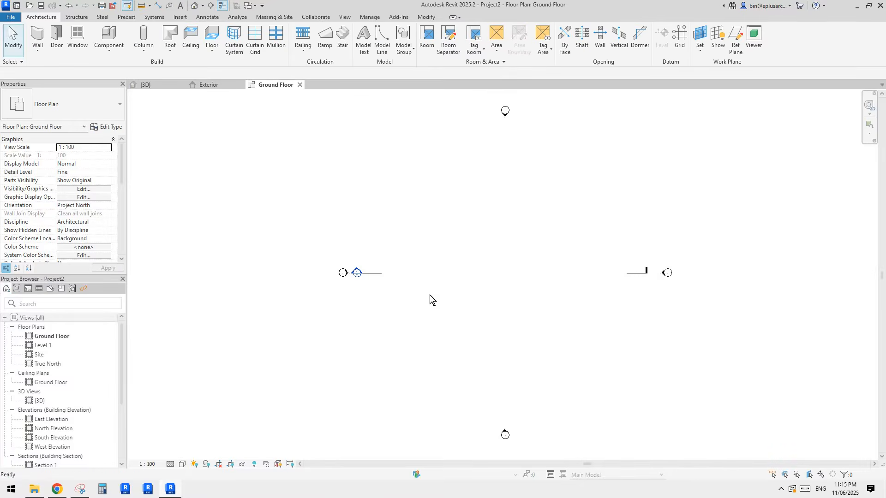
Step: In the North Elevation view, copy Level 1 upward three times at 3800 mm intervals to create levels at 7600, 11400 and 15200
scroll(454, 290, "up", 1)
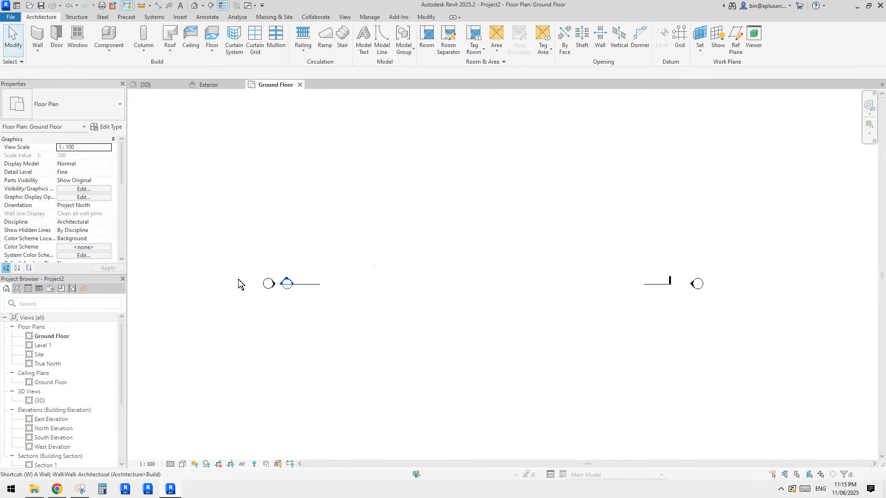
left_click(52, 429)
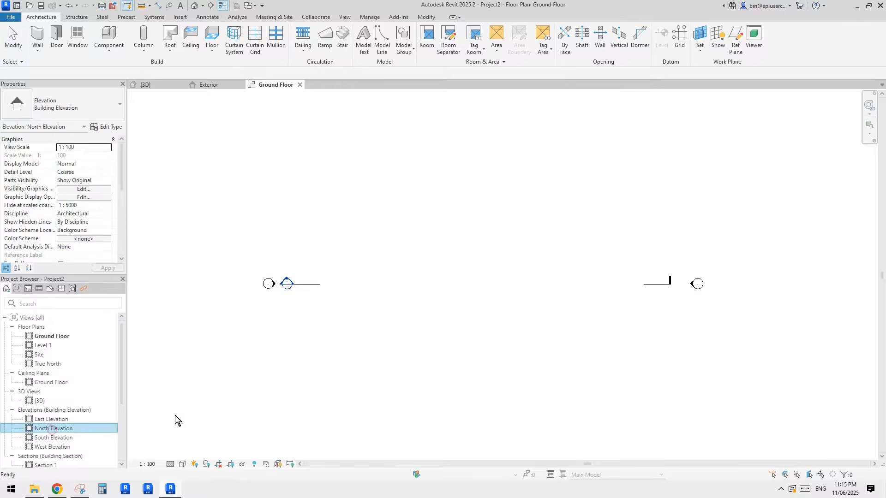
left_click(512, 309)
key("c")
key("o")
left_click(524, 350)
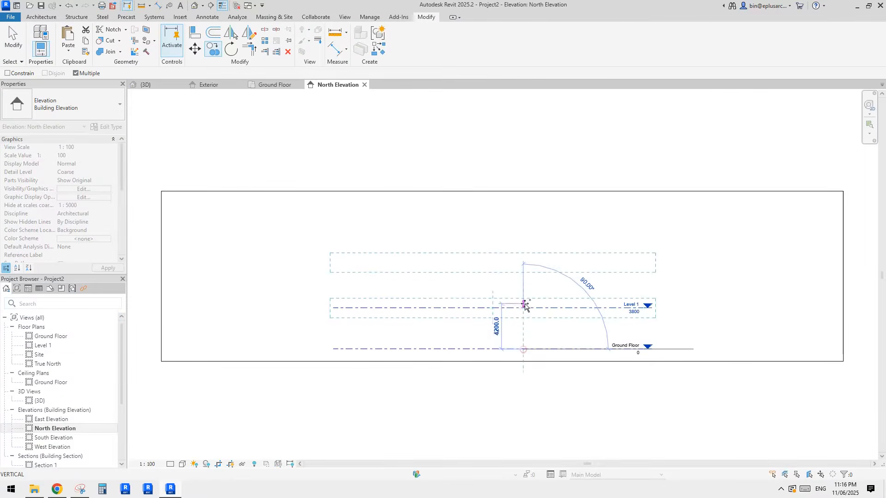
left_click(524, 307)
left_click(524, 268)
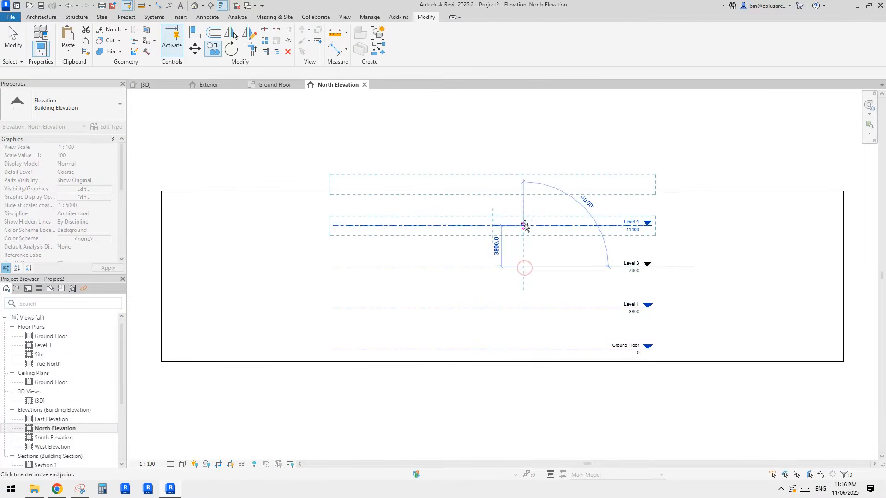
left_click(524, 184)
key("Escape")
key("Escape")
Step: Extend the North Elevation's crop region upward so its upper edge clears the 15200 level
left_click(707, 191)
left_click_drag(503, 191, 502, 144)
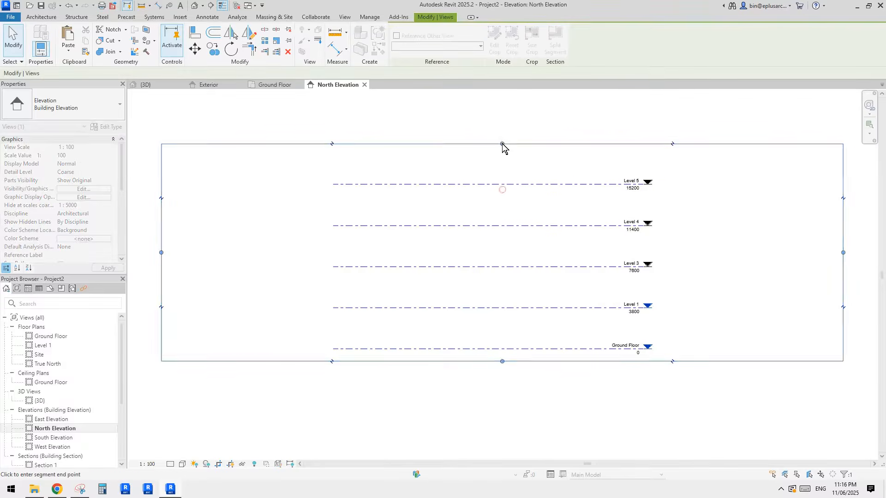
key("Escape")
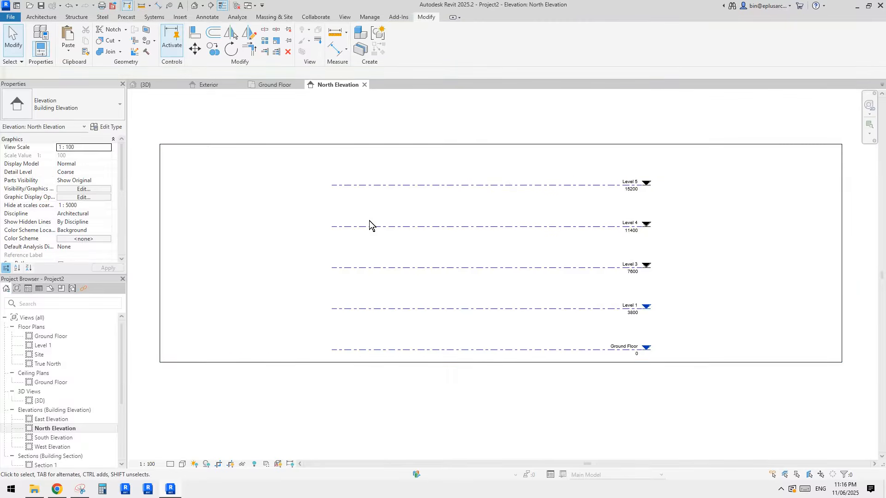
Step: On the Ground Floor plan, start a wall of type Curtain Wall 6mm Thk Glazing and duplicate that type as NEW
double_click(51, 336)
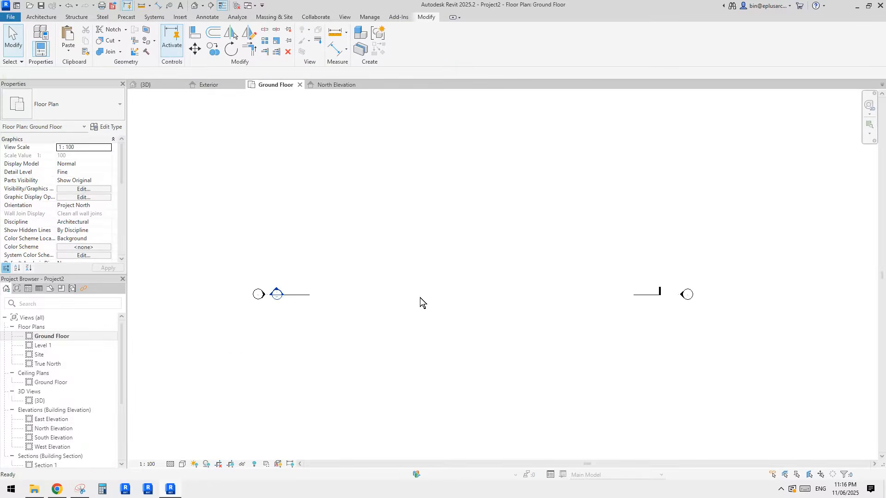
key("w")
key("a")
left_click(87, 110)
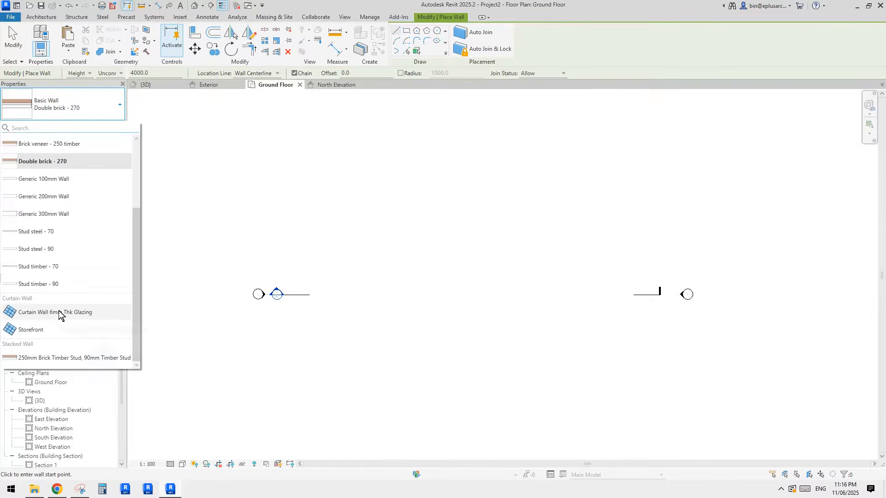
left_click(55, 314)
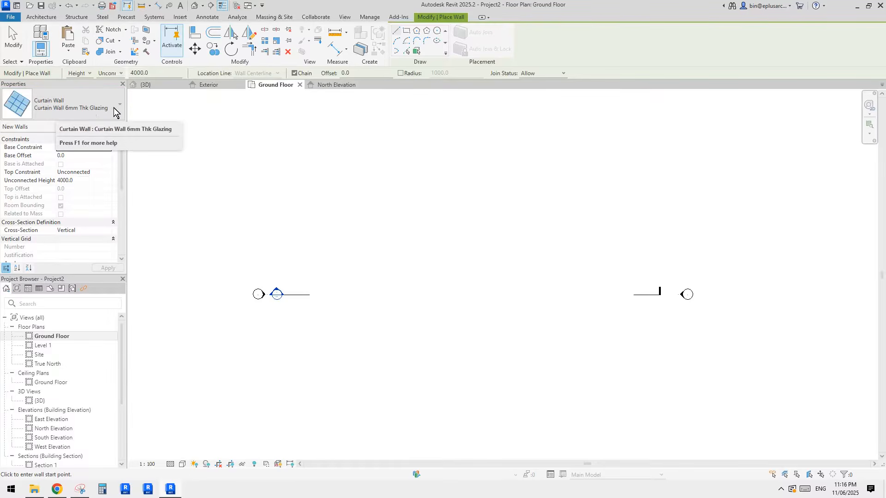
left_click(107, 128)
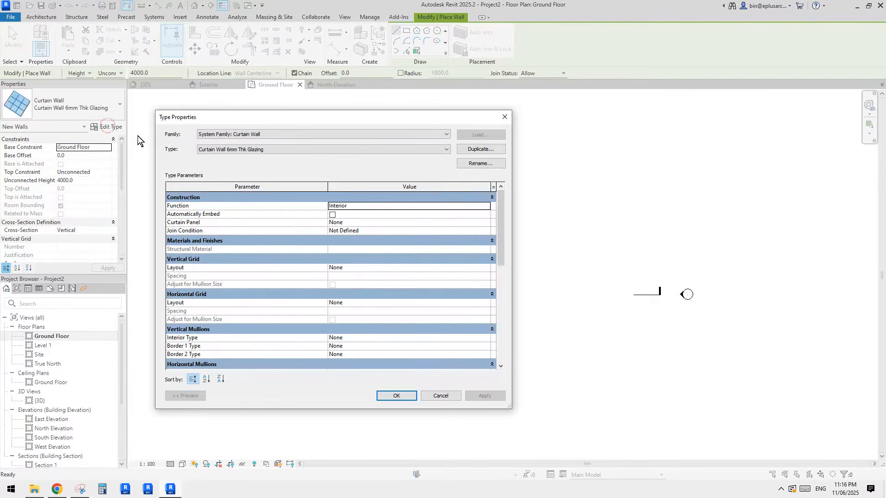
left_click(480, 149)
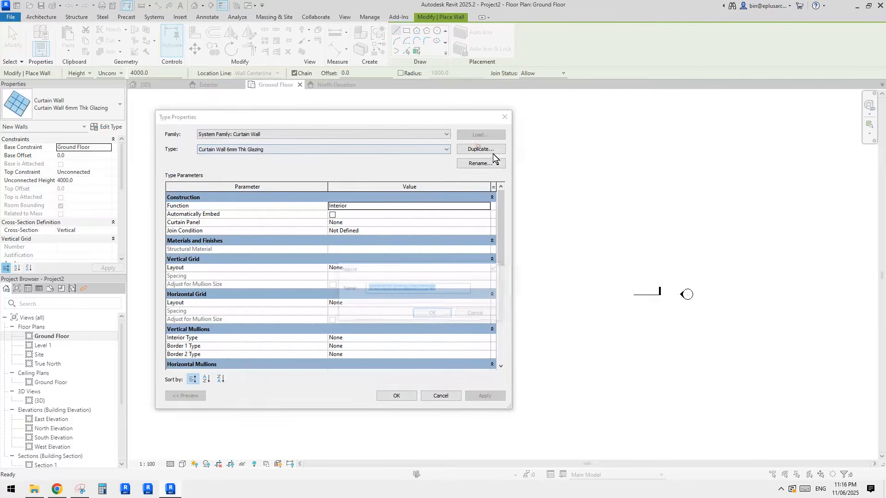
type("NEW")
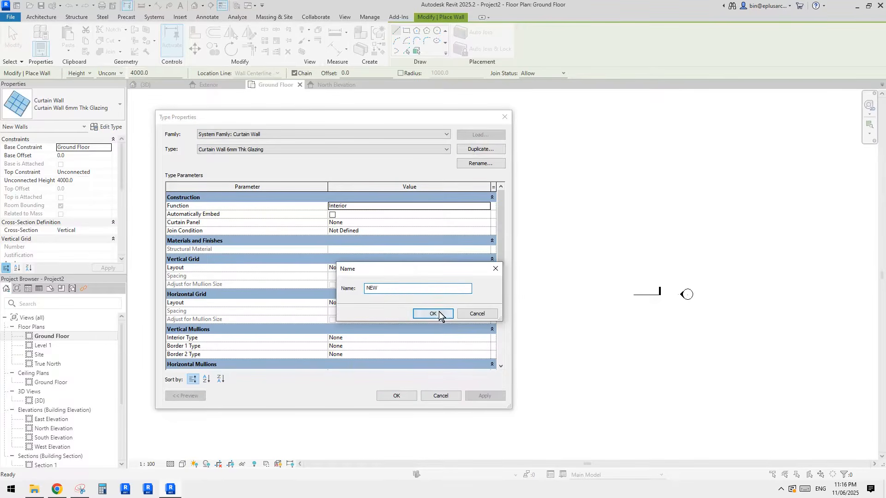
left_click(432, 313)
Step: Set the NEW type's curtain panel to Family4 : Family4
left_click(387, 224)
left_click(487, 224)
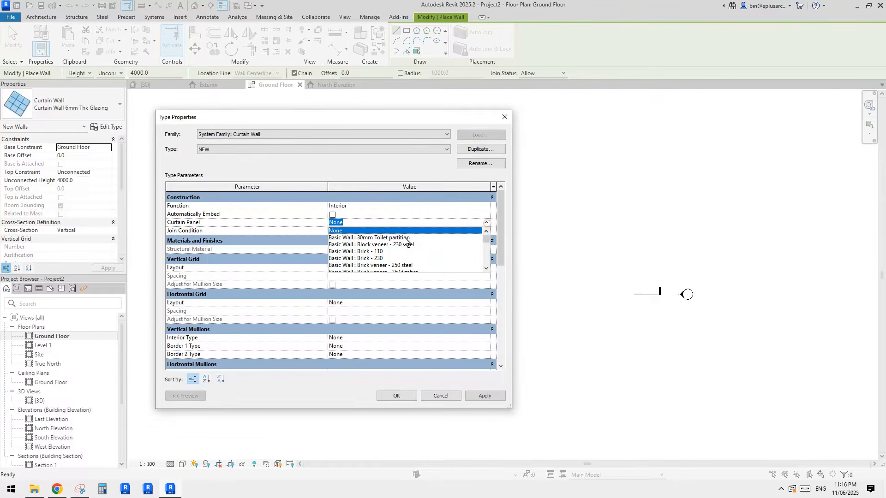
scroll(422, 259, "down", 5)
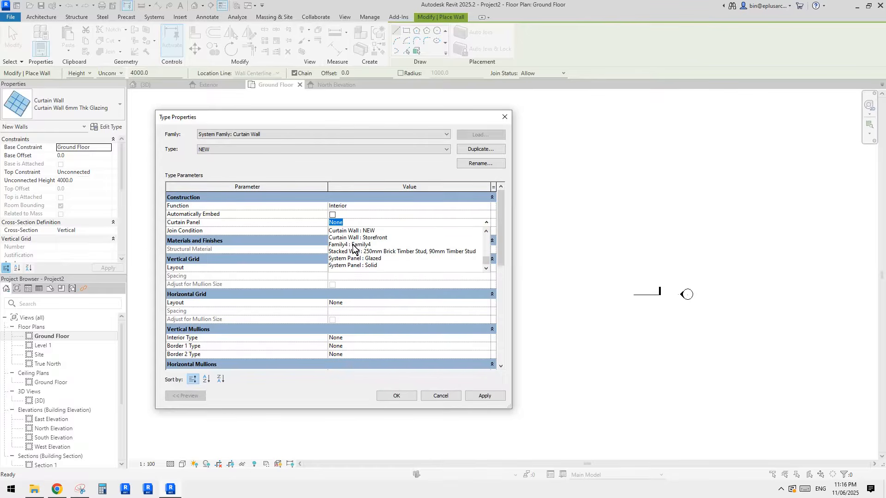
left_click(352, 245)
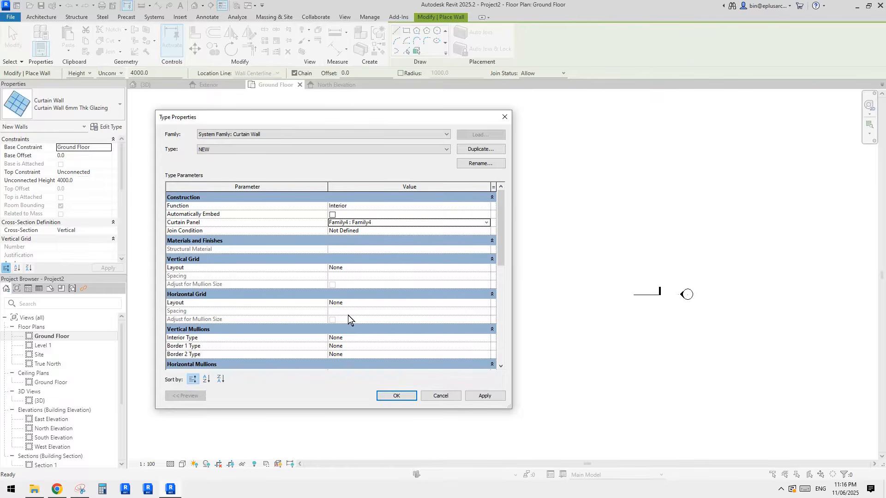
Step: Set the NEW type's grids to Fixed Distance layouts, with 3800 mm horizontal grid spacing and 1200 mm vertical grid spacing
scroll(348, 317, "down", 1)
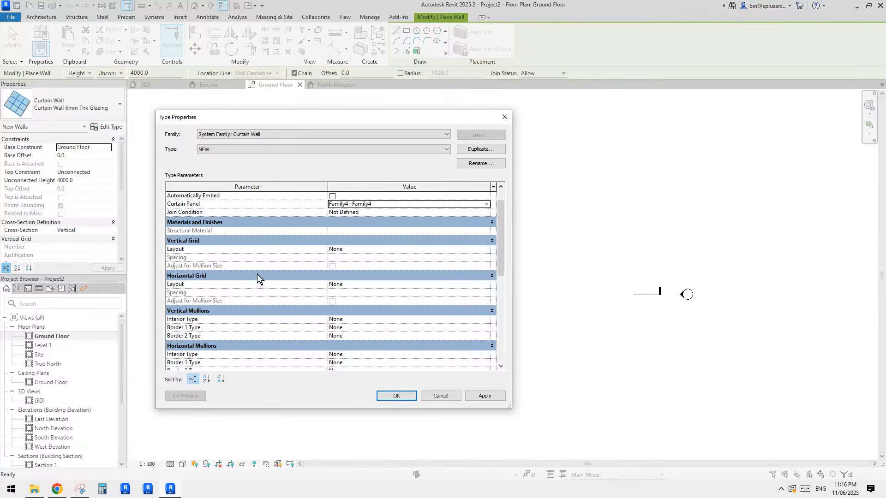
left_click(365, 285)
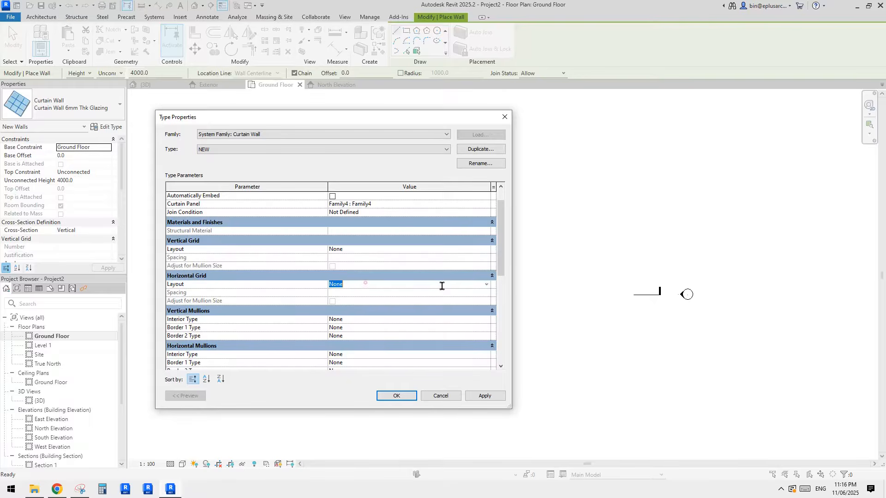
left_click(487, 285)
left_click(351, 299)
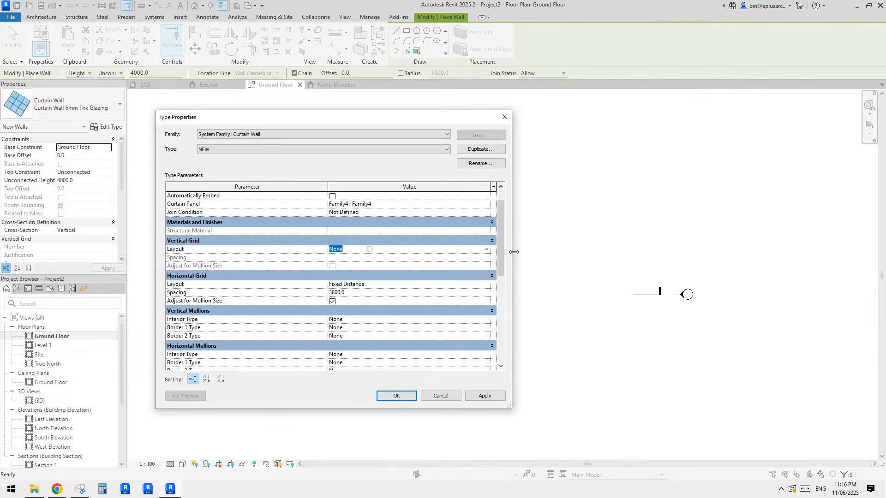
left_click(487, 249)
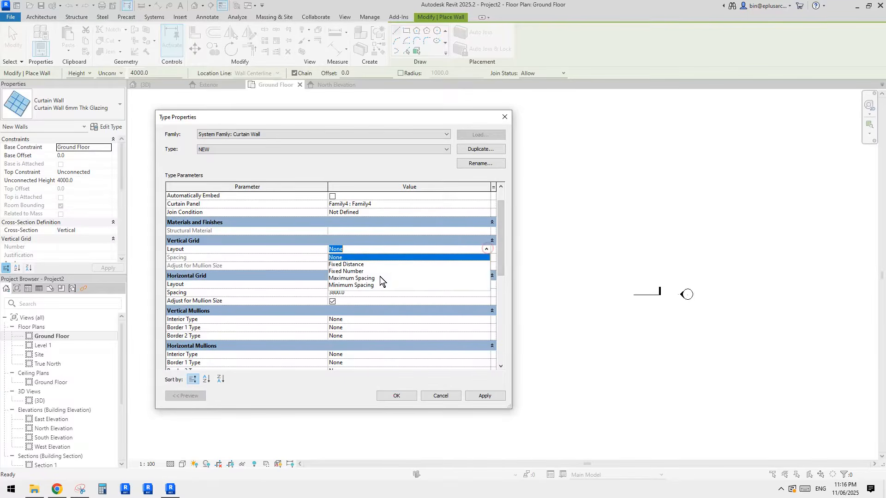
left_click(351, 264)
left_click(359, 259)
type("1200")
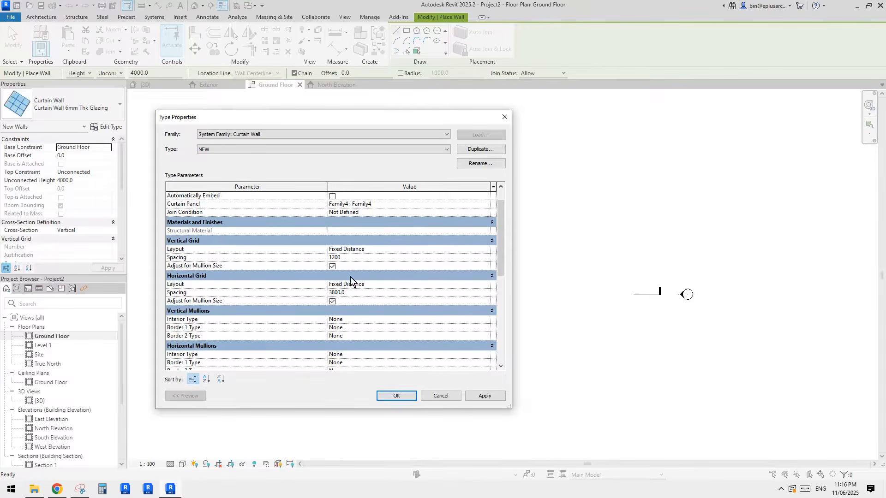
left_click(397, 396)
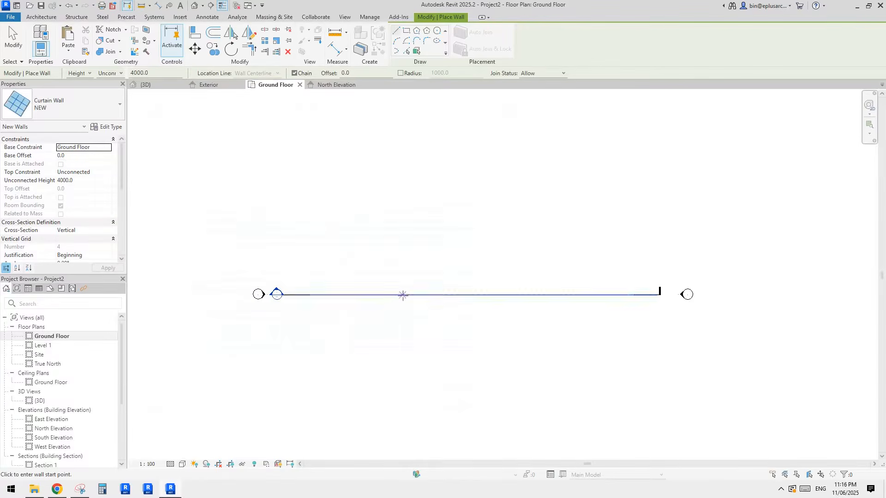
Step: Draw a horizontal curtain wall about 12300 mm long, resolving its errors by deleting the failing panel type and replacing missing panels
left_click(374, 262)
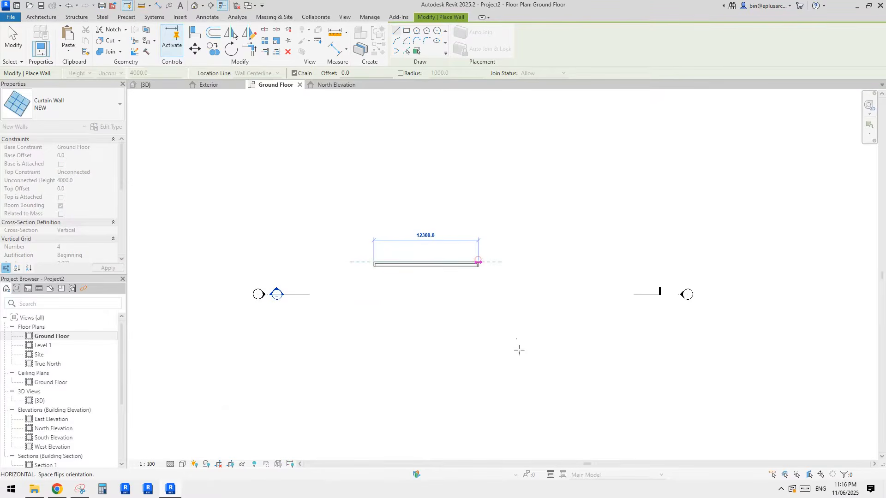
left_click(479, 262)
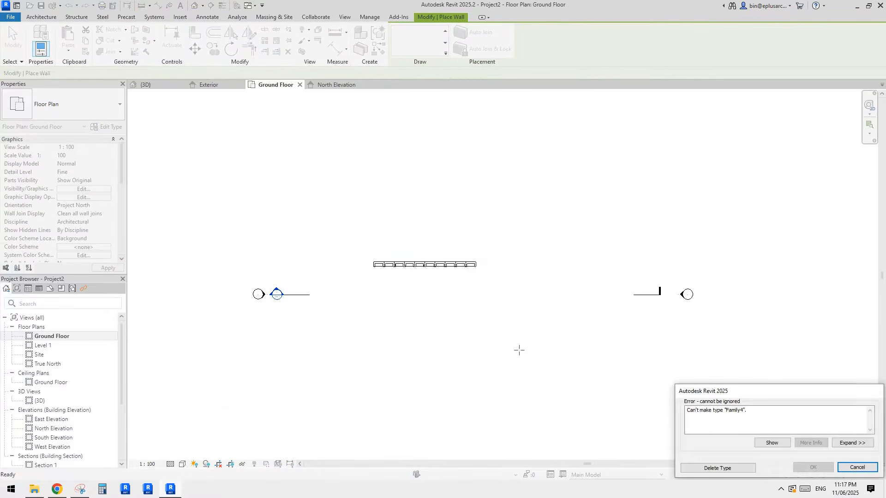
left_click(733, 470)
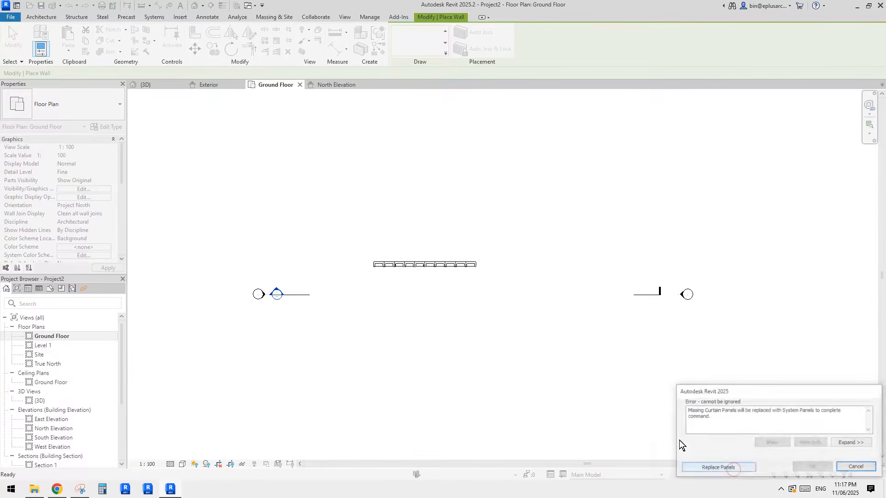
left_click(715, 467)
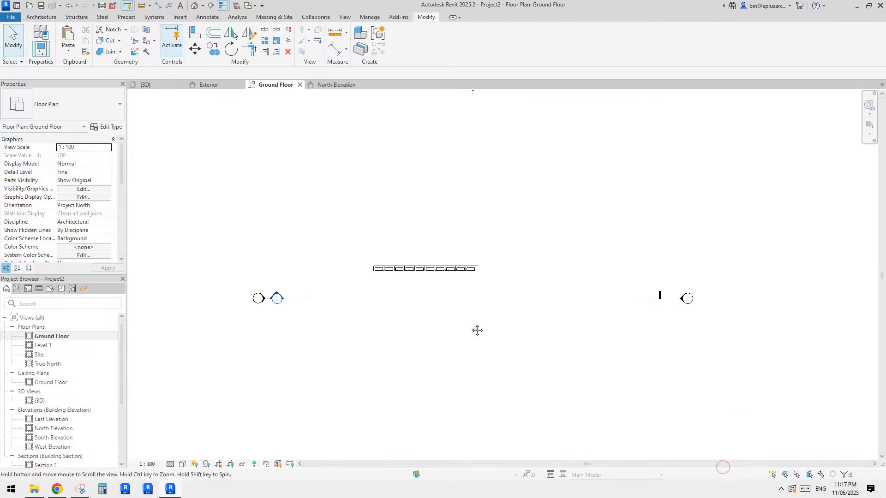
key("Escape")
Step: Open the default 3D view and inspect the curtain wall's panels from the front and at an angle
left_click(194, 5)
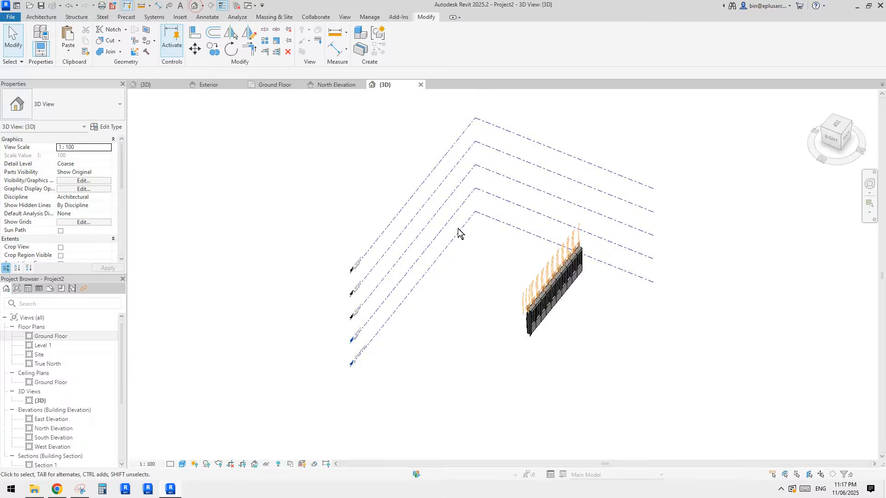
scroll(602, 292, "up", 8)
middle_click_drag(516, 238, 536, 212)
left_click(463, 265)
middle_click_drag(464, 265, 585, 259, "shift")
scroll(583, 267, "up", 3)
middle_click_drag(586, 259, 727, 248, "shift")
scroll(644, 247, "down", 1)
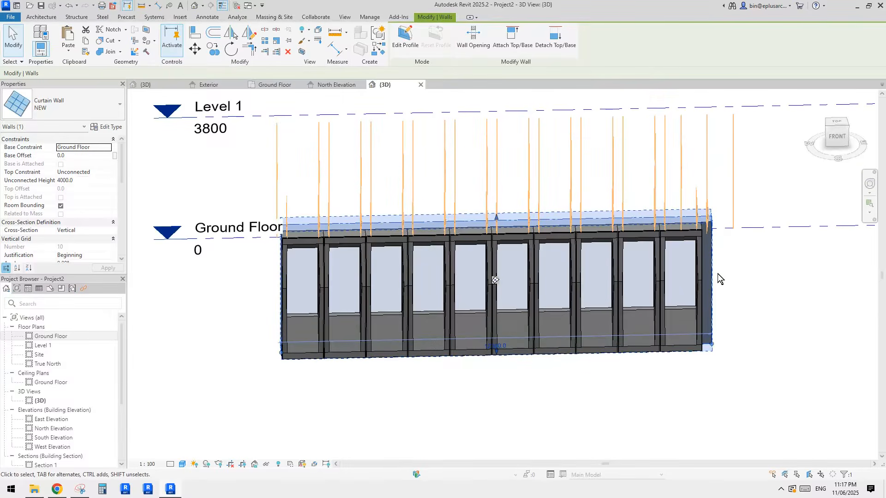
middle_click_drag(714, 279, 625, 298, "shift")
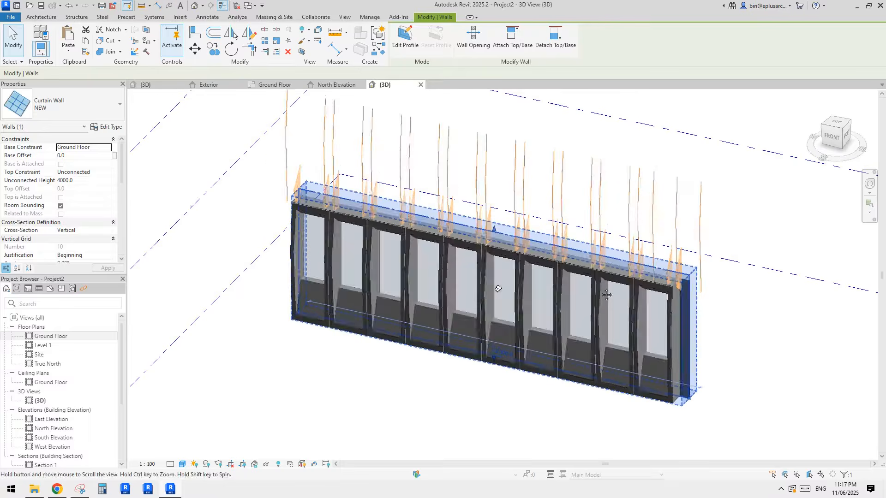
Step: Change the NEW curtain wall type's vertical grid layout to Maximum Spacing with a spacing of 1350 mm
left_click(110, 127)
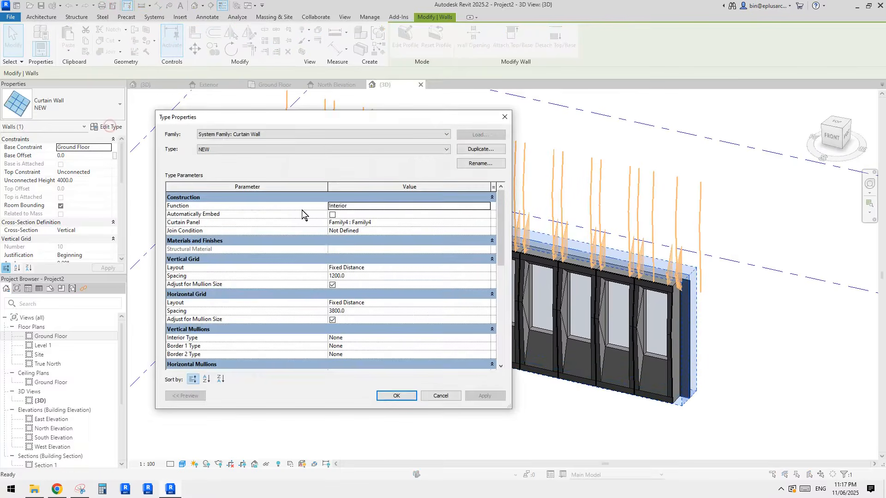
left_click(385, 269)
left_click(486, 269)
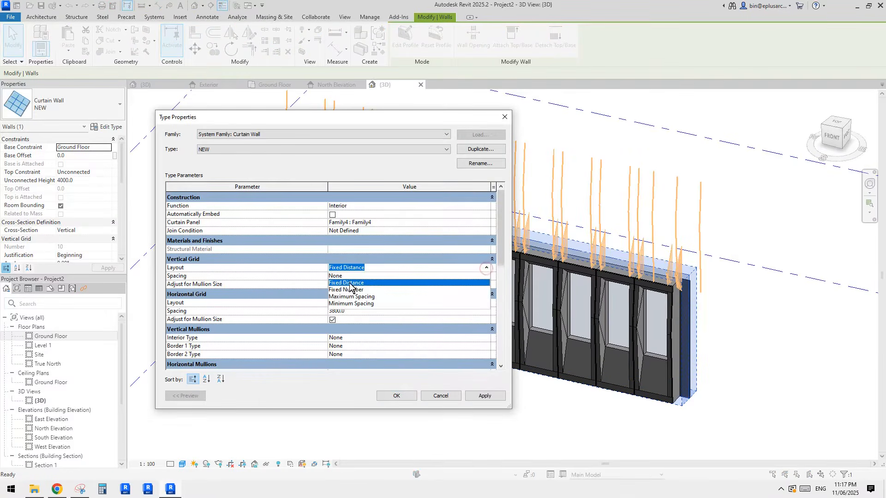
left_click(360, 297)
left_click(361, 277)
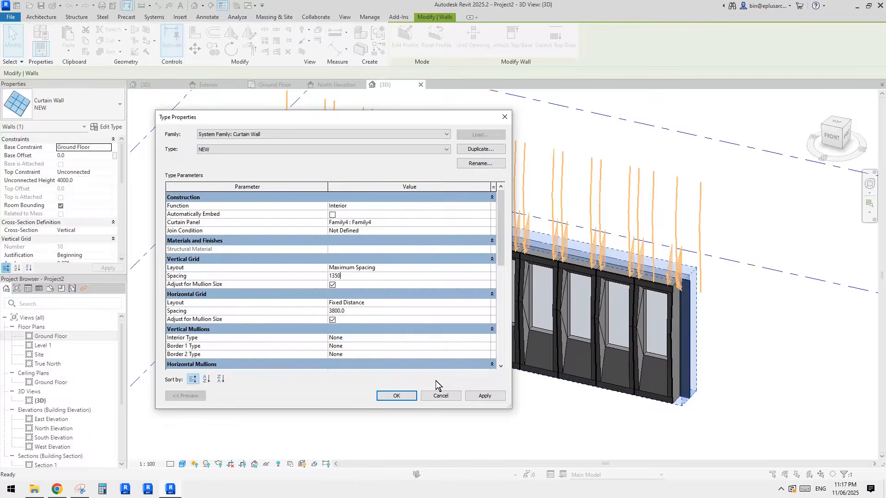
left_click(398, 395)
Step: Examine the revised panel spacing in 3D and compare the curtain wall's height with the project levels
middle_click_drag(507, 319, 470, 330)
middle_click_drag(459, 252, 451, 225, "shift")
middle_click_drag(485, 259, 631, 268, "shift")
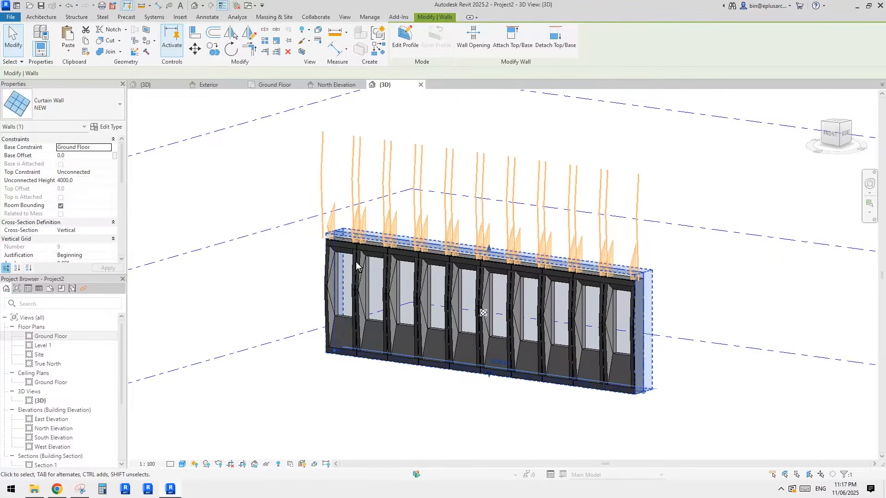
middle_click_drag(483, 313, 483, 318)
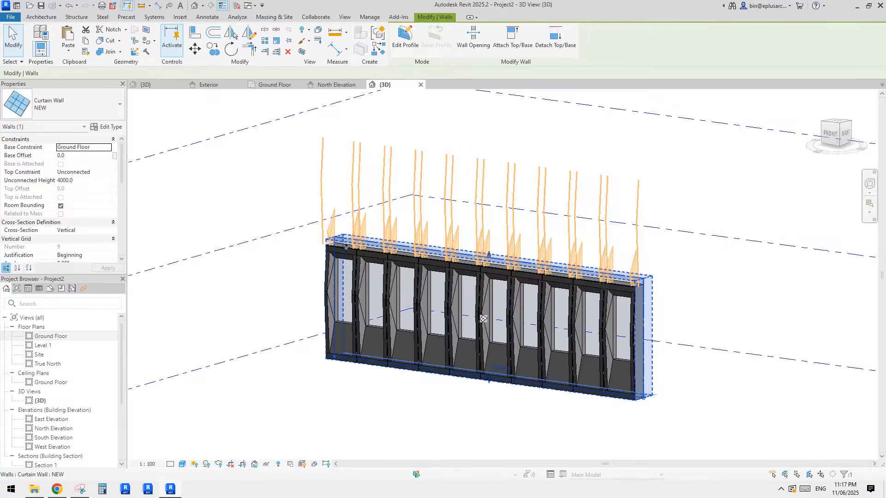
middle_click_drag(483, 318, 494, 325, "shift")
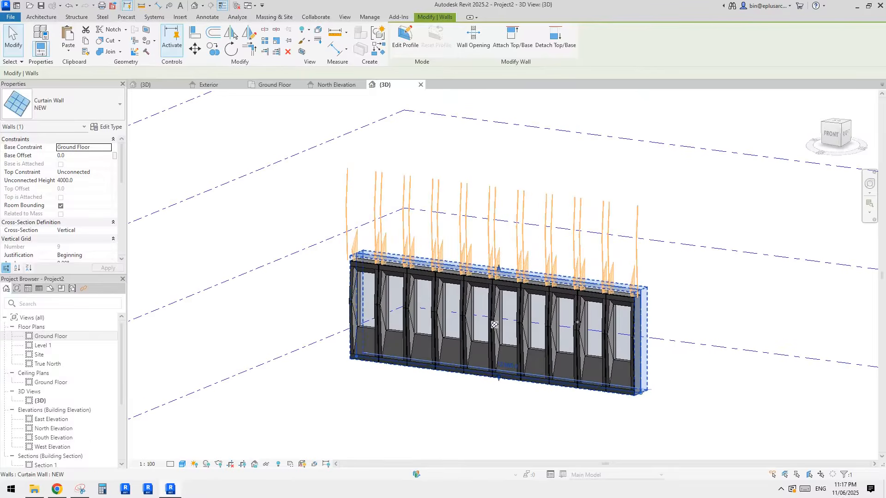
scroll(590, 309, "down", 2)
middle_click_drag(591, 309, 474, 273)
scroll(571, 296, "up", 2)
scroll(576, 289, "down", 1)
scroll(560, 322, "down", 2)
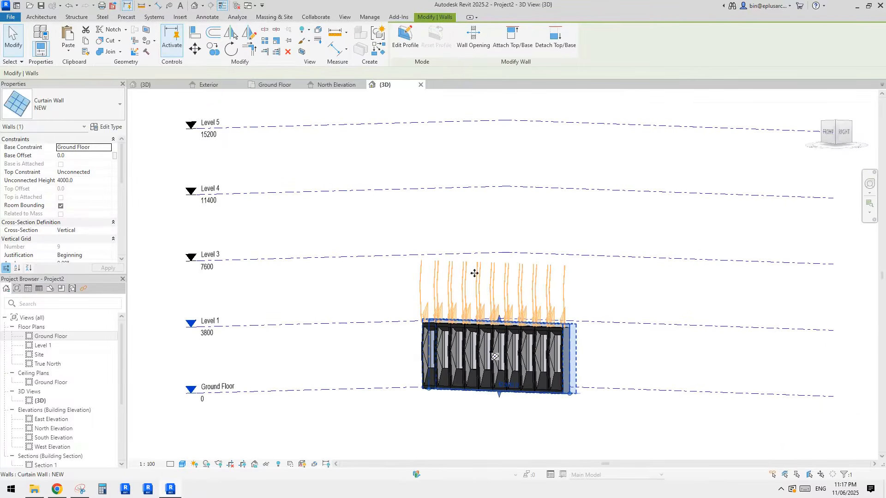
Step: Stretch the curtain wall's top edge up to Level 5 and check the stacked panels in 3D
left_click_drag(503, 323, 462, 126)
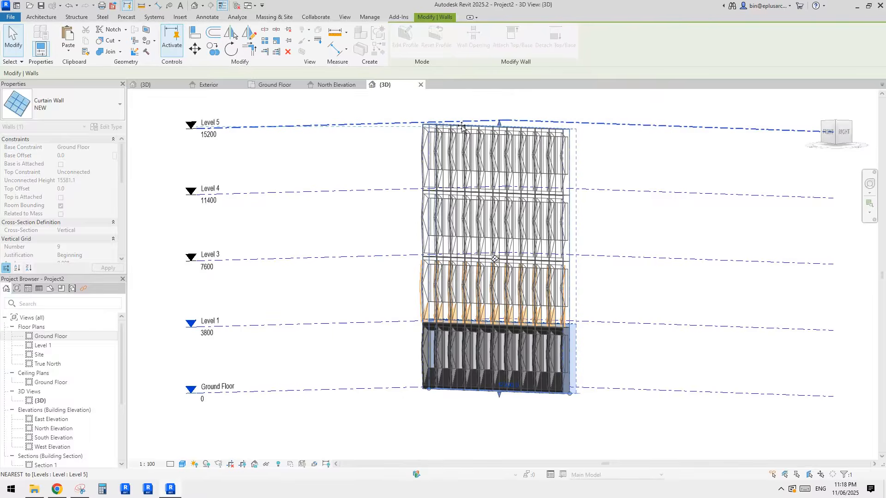
left_click(612, 236)
mouse_move(606, 258)
middle_mouse_down()
mouse_move(706, 269)
mouse_move(613, 281)
mouse_move(617, 304)
mouse_move(678, 313)
mouse_move(582, 318)
mouse_move(619, 317)
mouse_move(595, 294)
mouse_move(620, 266)
middle_mouse_up()
scroll(582, 317, "up", 4)
scroll(594, 298, "down", 2)
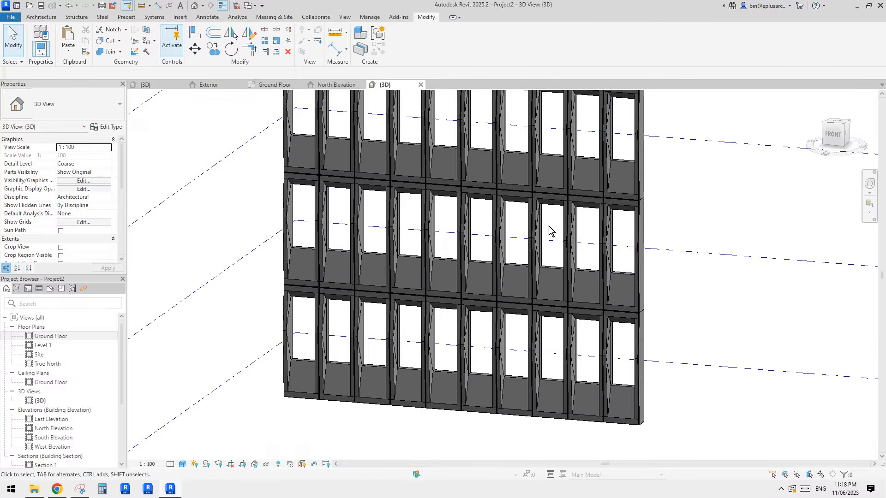
middle_click_drag(548, 226, 555, 230)
Step: Set the curtain wall's top constraint to Up to level: Level 1
left_click(626, 286)
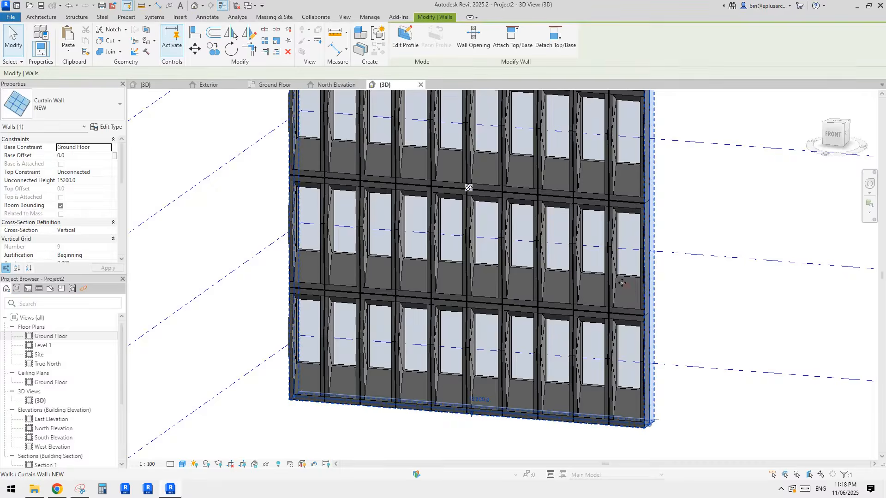
middle_click_drag(626, 286, 591, 269, "shift")
scroll(621, 249, "down", 2)
middle_click_drag(592, 269, 494, 274, "shift")
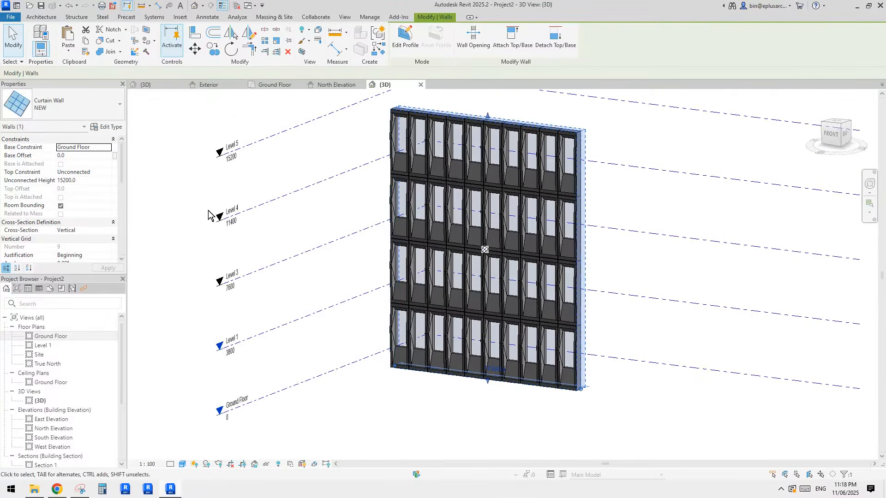
middle_click_drag(345, 203, 338, 212)
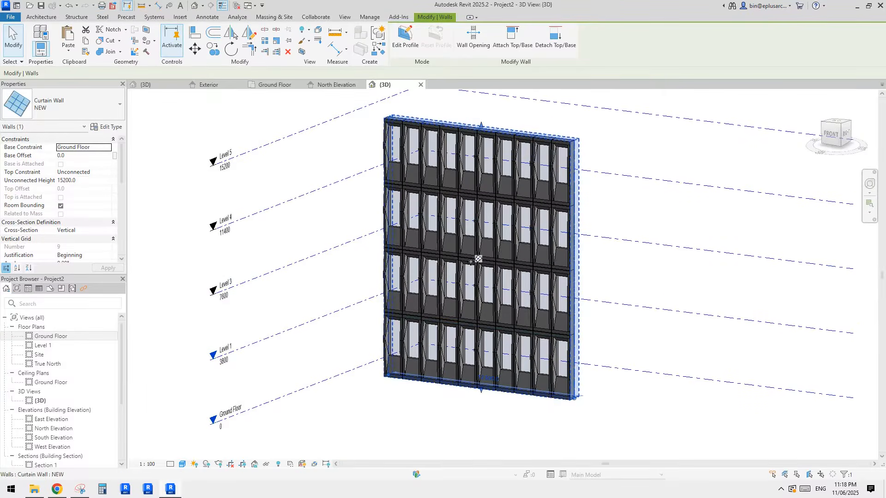
middle_click_drag(493, 185, 464, 183, "shift")
middle_click_drag(447, 261, 447, 261)
left_click(105, 172)
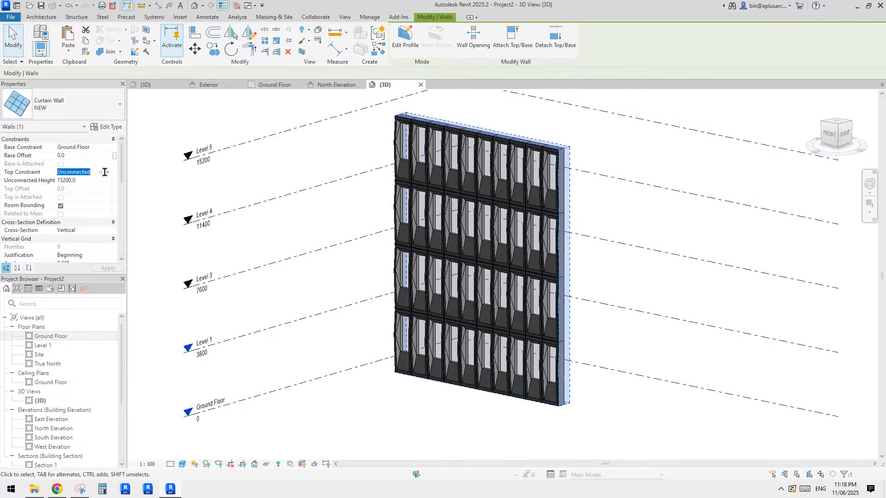
left_click(109, 173)
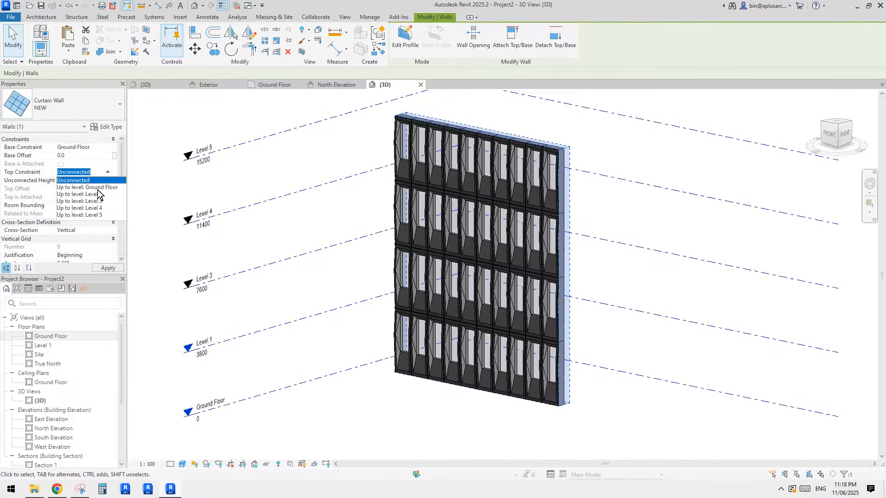
left_click(97, 194)
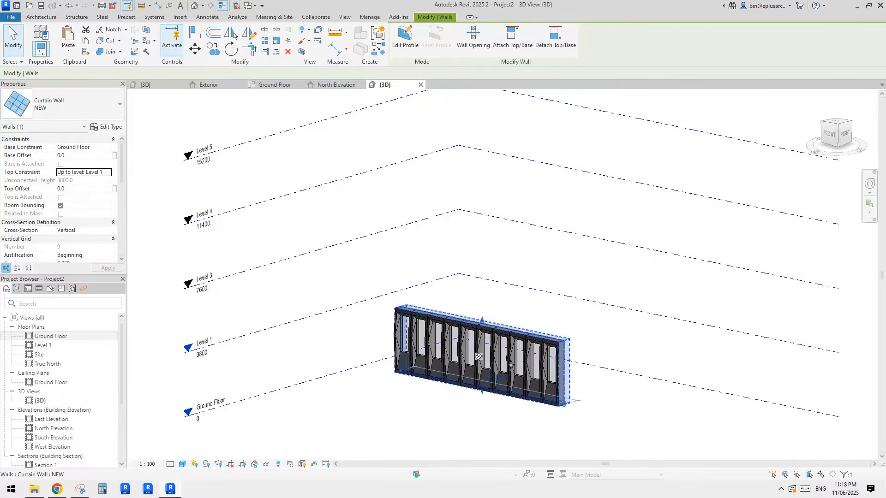
Step: Copy the one-storey curtain wall and paste it aligned to Level 1, Level 3, Level 4 and Level 5
middle_click_drag(561, 292, 570, 303)
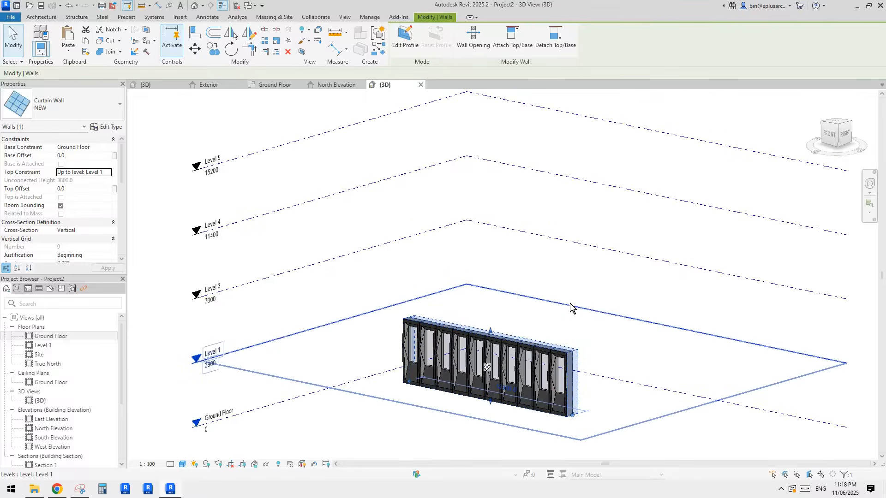
middle_click_drag(439, 250, 442, 253)
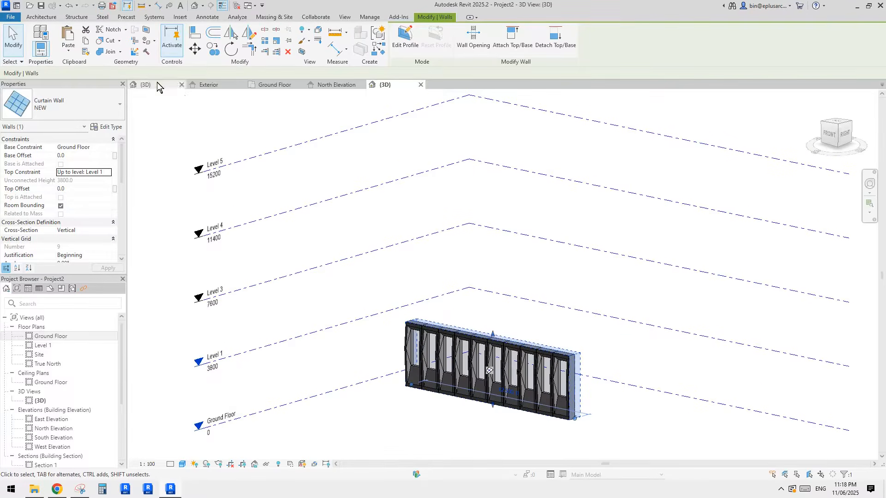
left_click(68, 51)
left_click(85, 86)
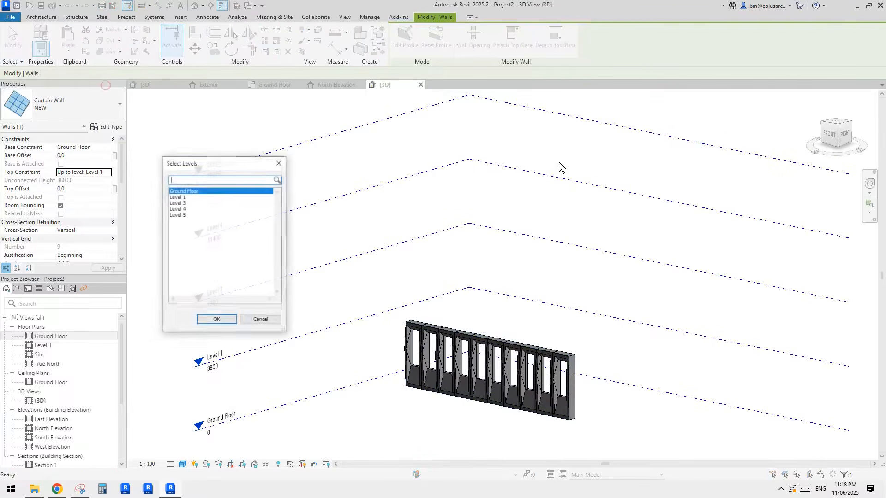
left_click(185, 203)
left_click(191, 215, "shift")
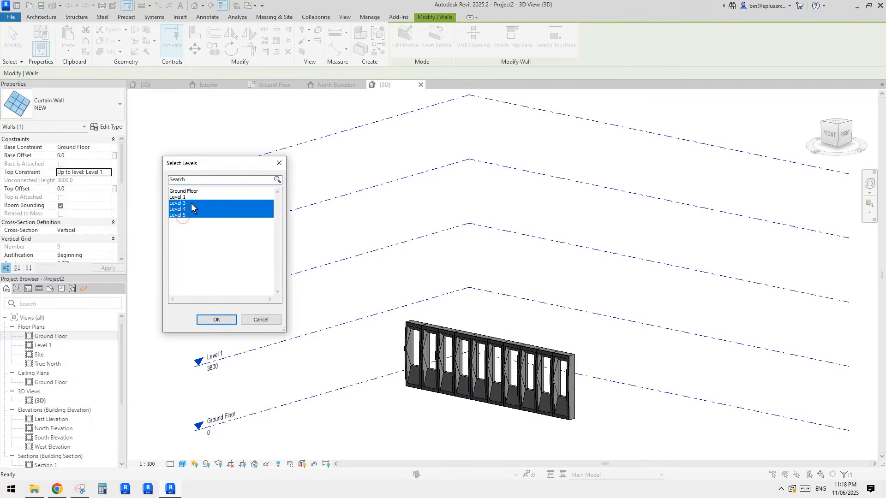
left_click(187, 197)
left_click(187, 215, "shift")
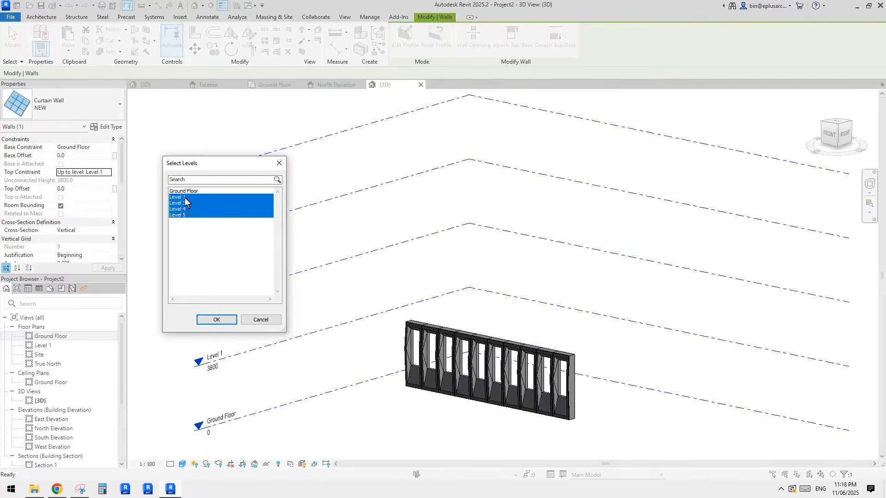
left_click(217, 319)
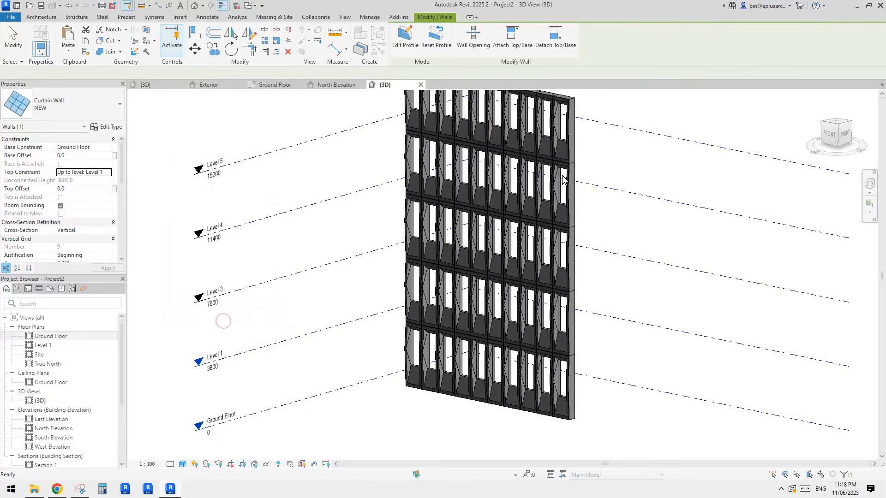
middle_click_drag(607, 227, 562, 243)
left_click(561, 243)
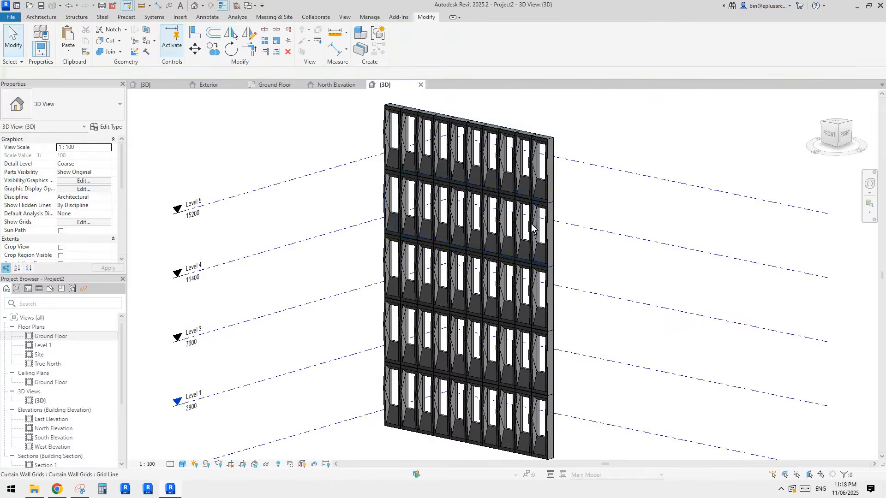
Step: Examine the stacked curtain walls from several angles and check the constraints of the wall based on Level 1
scroll(525, 227, "up", 2)
scroll(478, 240, "down", 1)
middle_click_drag(469, 257, 449, 230)
scroll(557, 289, "down", 3)
middle_click_drag(560, 293, 550, 284, "shift")
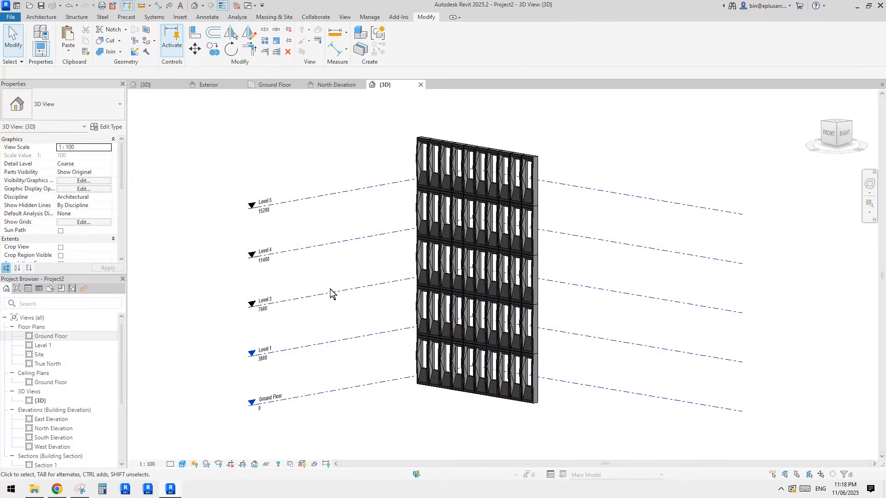
middle_click_drag(455, 307, 523, 330, "shift")
scroll(494, 309, "up", 3)
middle_click_drag(524, 330, 512, 268)
scroll(513, 268, "down", 1)
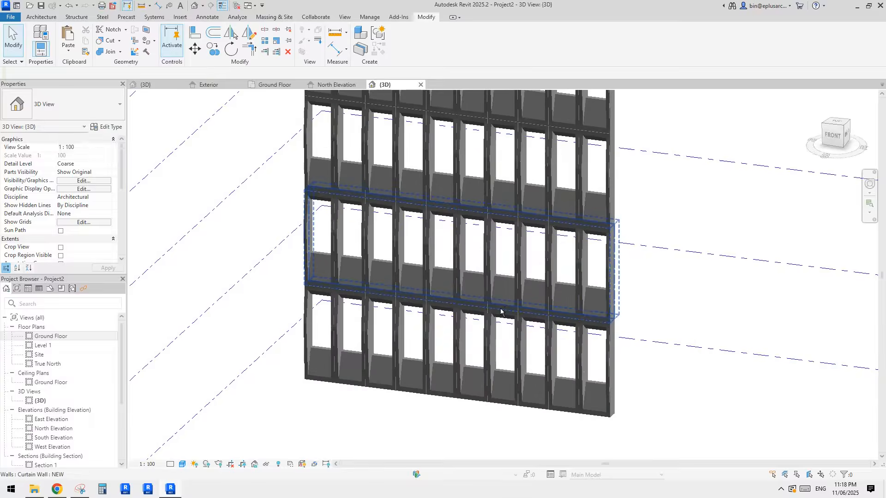
left_click(510, 349)
left_click(504, 345)
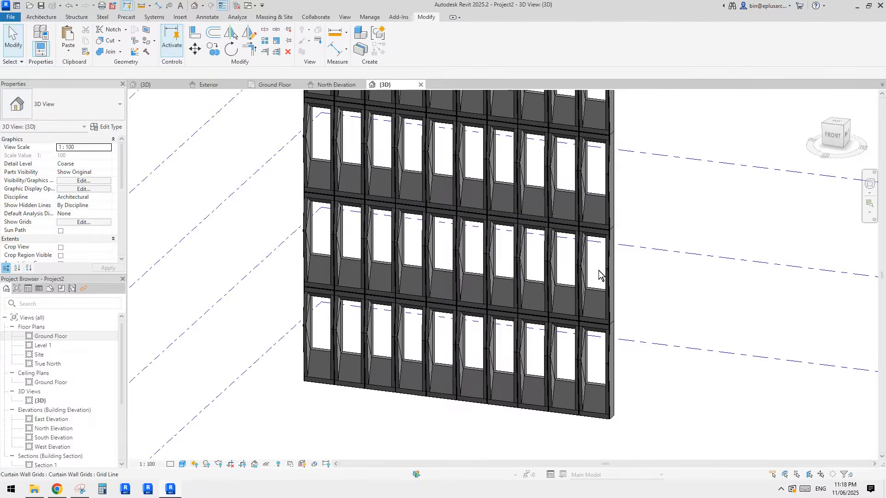
left_click(613, 280)
middle_click_drag(612, 280, 526, 277, "shift")
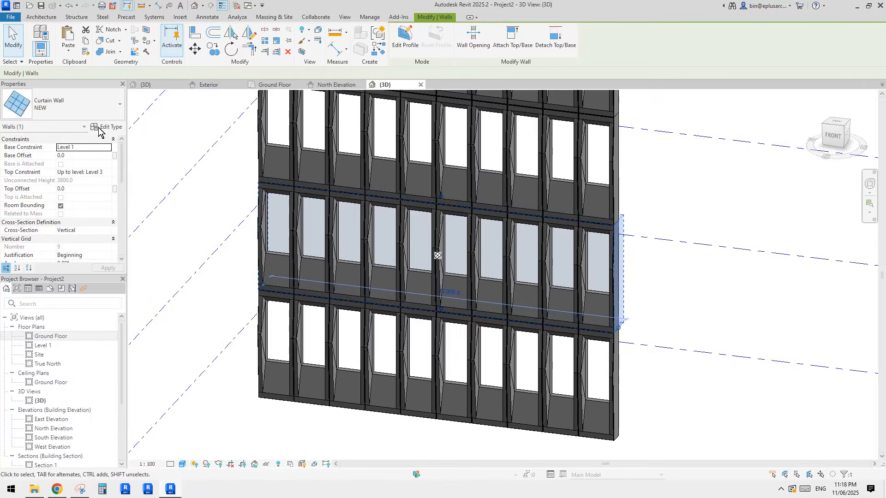
key("Escape")
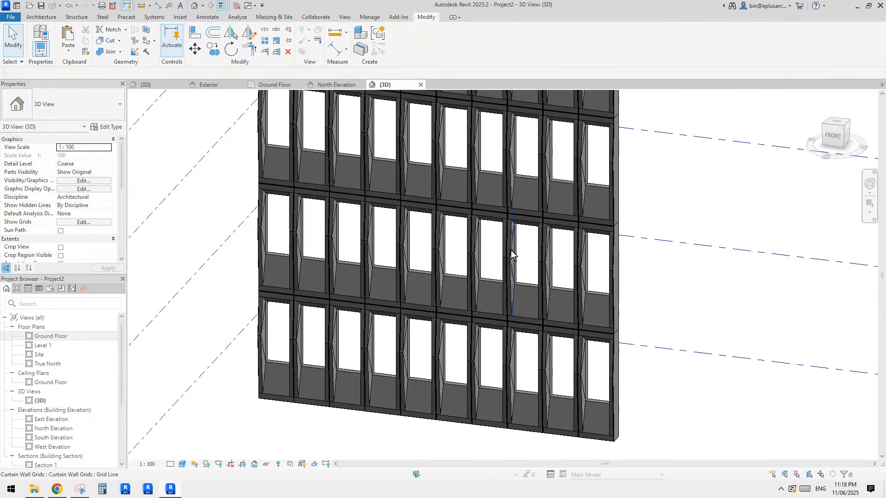
Step: Unpin a vertical grid line in the Level 1 curtain wall and set its distance to the adjacent grid line to 900 mm
left_click(511, 253)
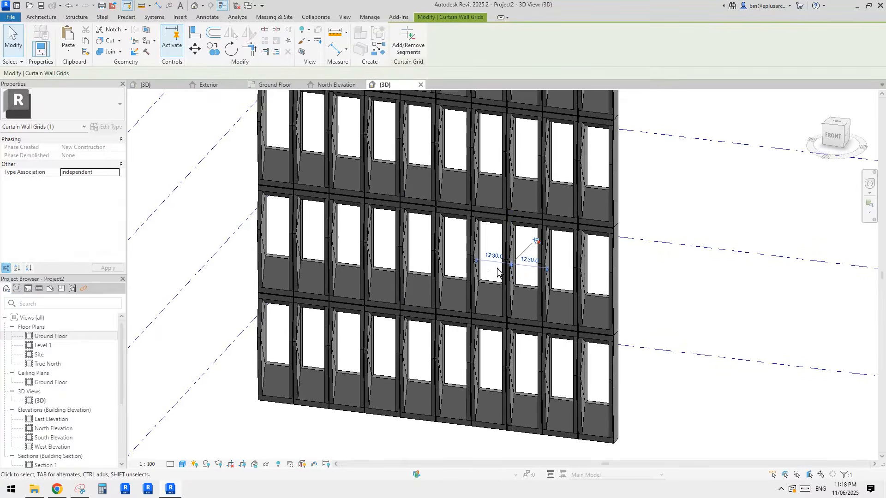
scroll(512, 265, "up", 2)
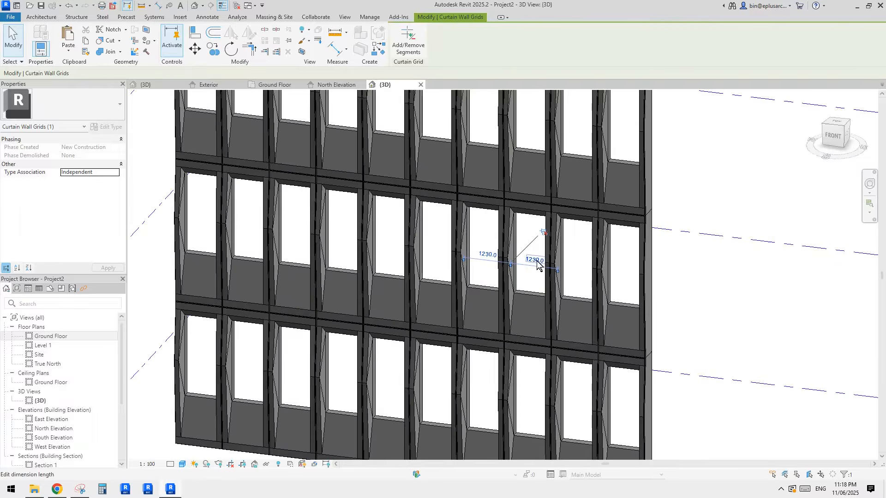
left_click(536, 261)
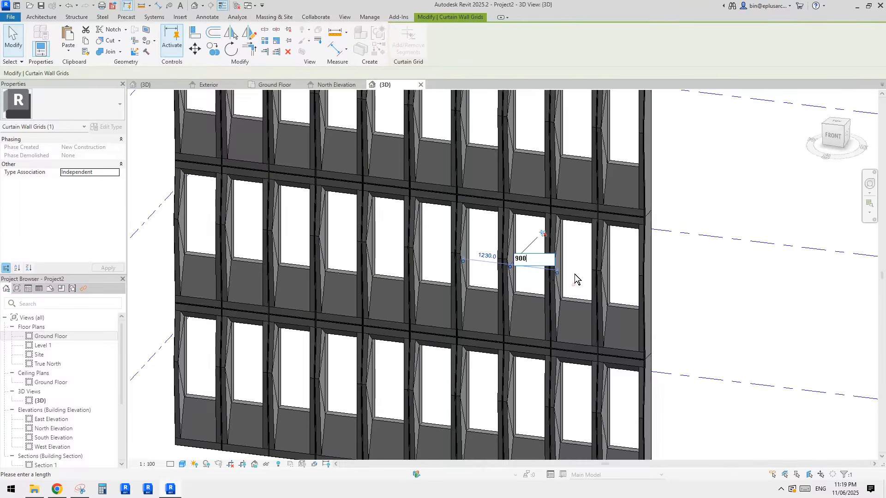
key("Return")
key("Escape")
scroll(523, 277, "down", 2)
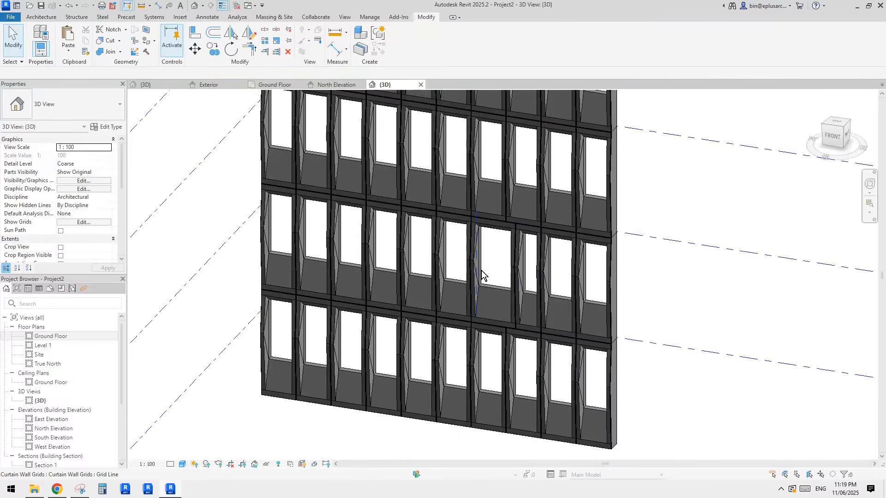
Step: Set the NEW curtain wall type's vertical grid layout to None, keeping the existing grid lines as non-associated
left_click(622, 278)
left_click(107, 127)
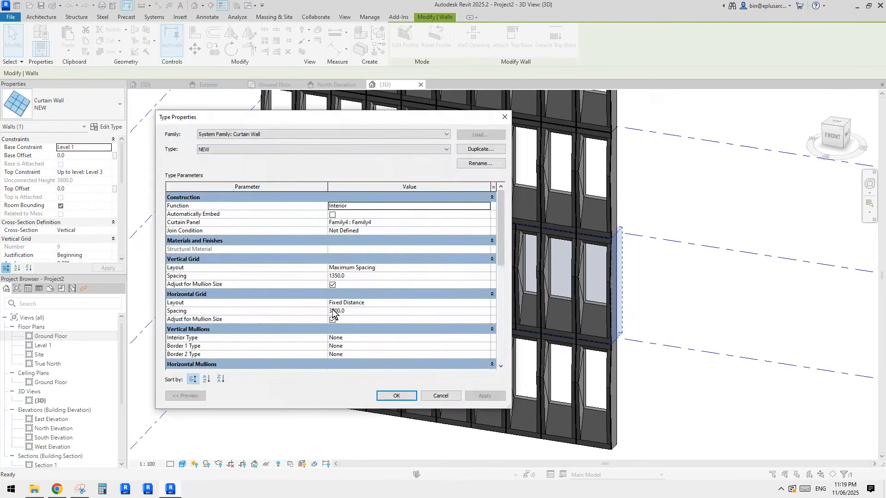
left_click(432, 267)
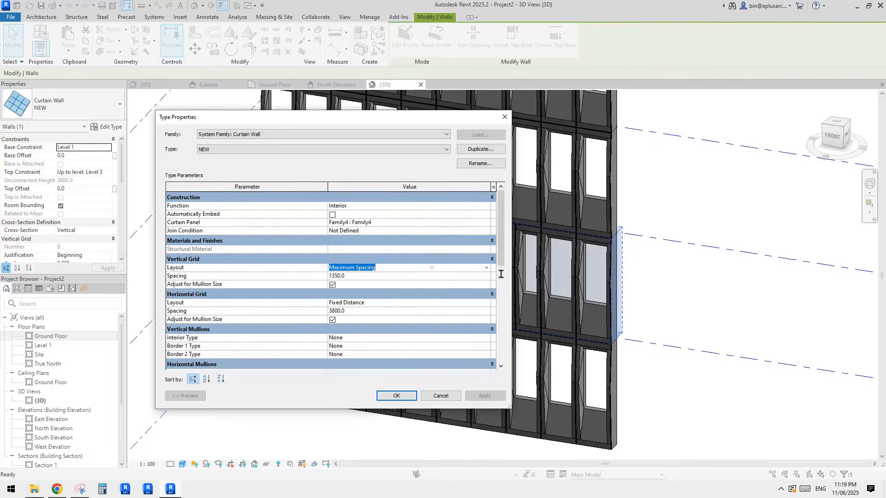
left_click(487, 267)
left_click(486, 268)
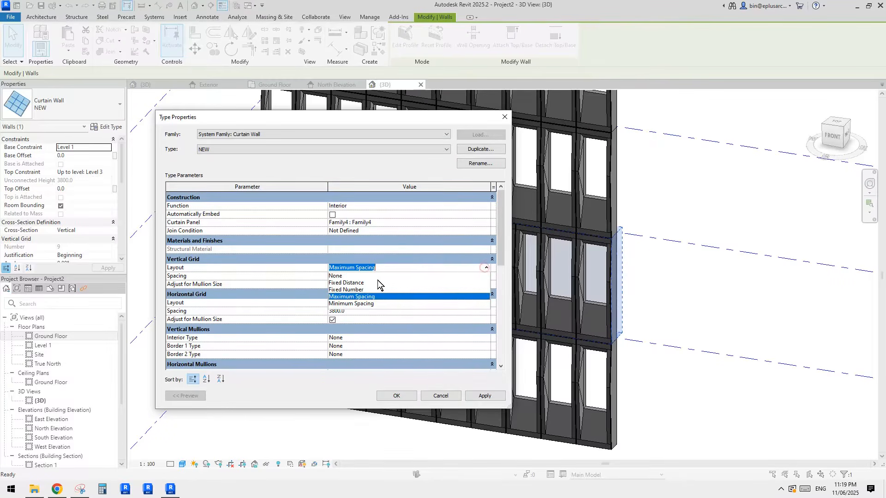
left_click(335, 276)
left_click(396, 396)
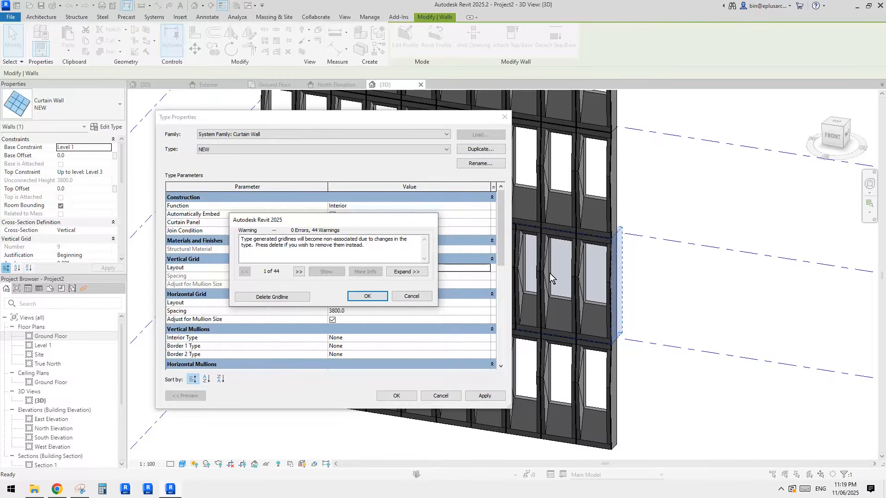
left_click_drag(323, 220, 614, 217)
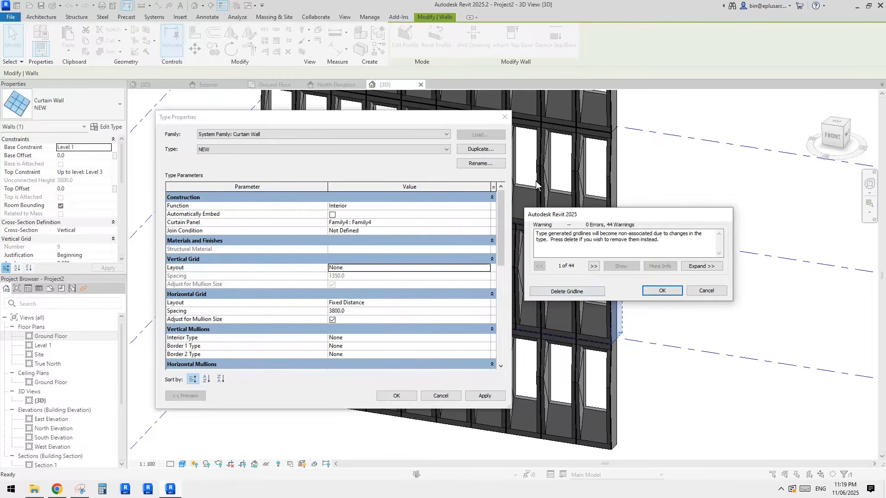
left_click(661, 291)
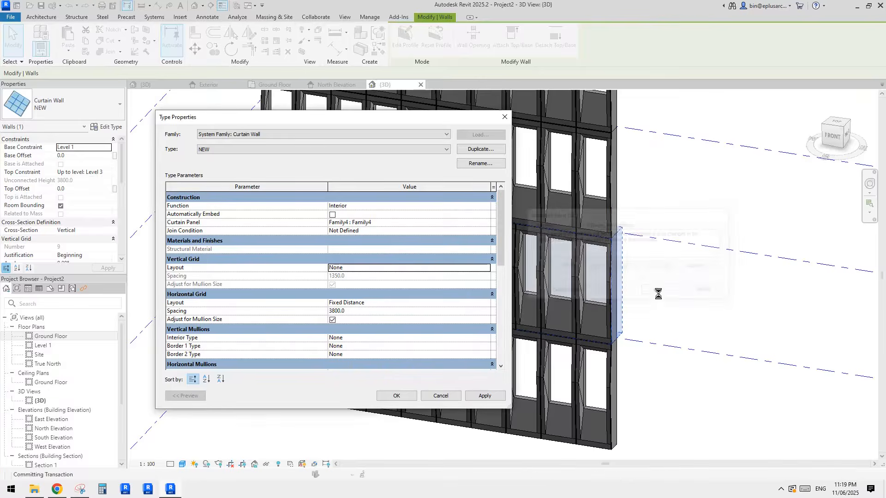
left_click(441, 395)
Step: Delete the relocated vertical grid line on the Level 1 storey and one vertical grid line on the ground-floor storey to form wider panels
middle_click_drag(574, 291, 574, 294)
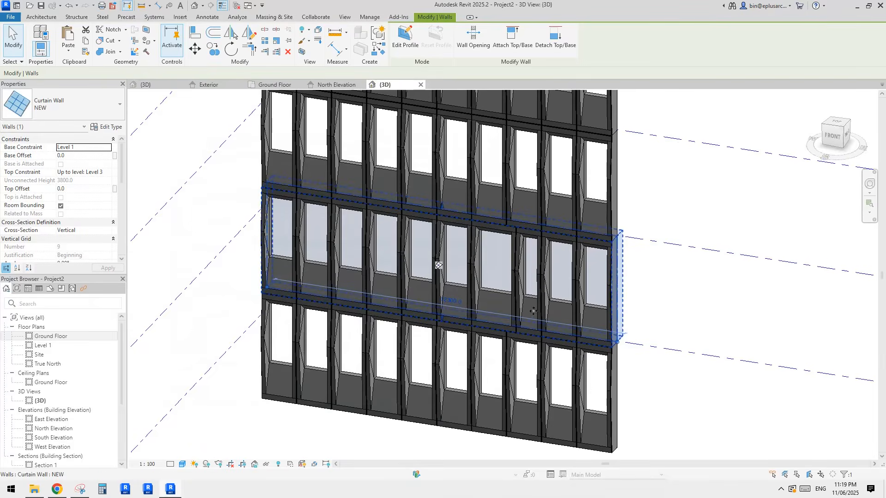
middle_click_drag(400, 286, 548, 264)
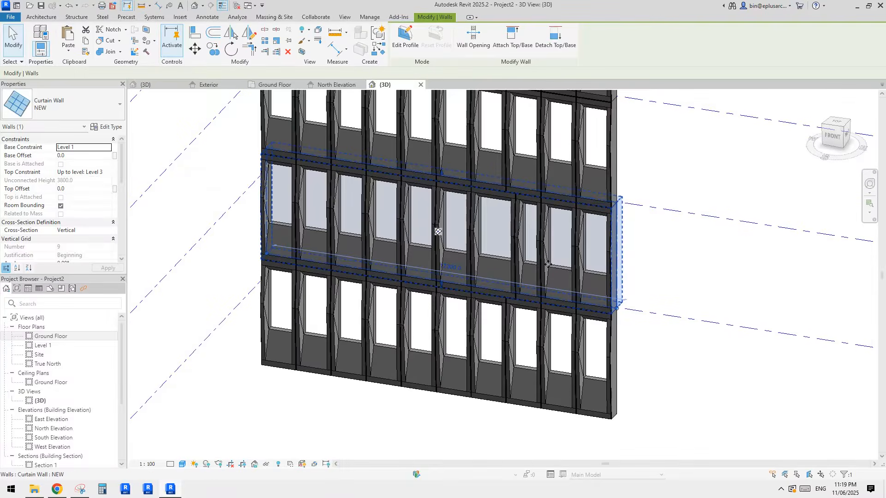
left_click(516, 226)
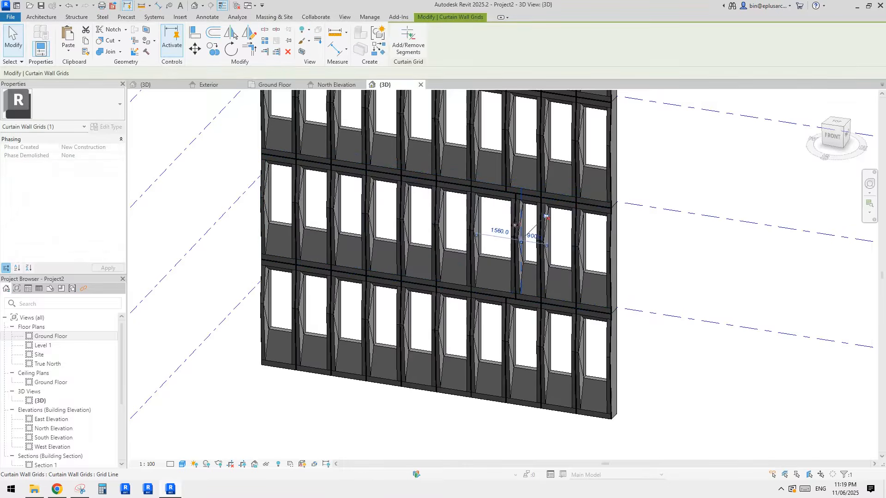
key("Delete")
middle_click_drag(531, 237, 370, 363)
left_click(365, 347)
key("Delete")
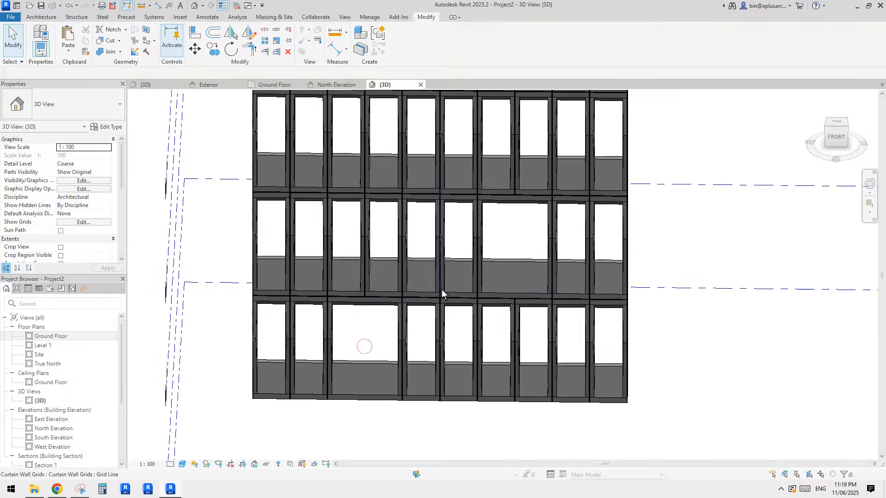
middle_click_drag(442, 290, 407, 207, "shift")
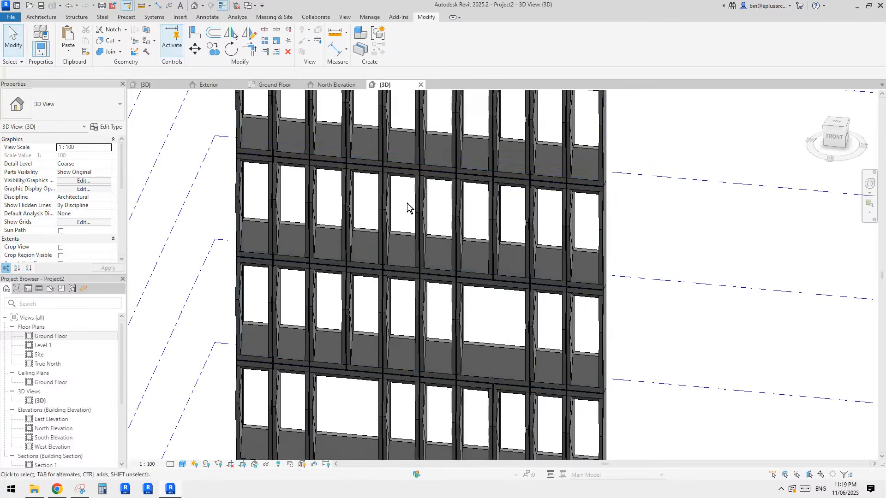
Step: Delete one vertical grid line on the Level 3 storey and one on the Level 4 storey to form wider panels
left_click(350, 202)
key("Delete")
middle_click_drag(346, 198, 451, 182, "shift")
left_click(448, 178)
key("Delete")
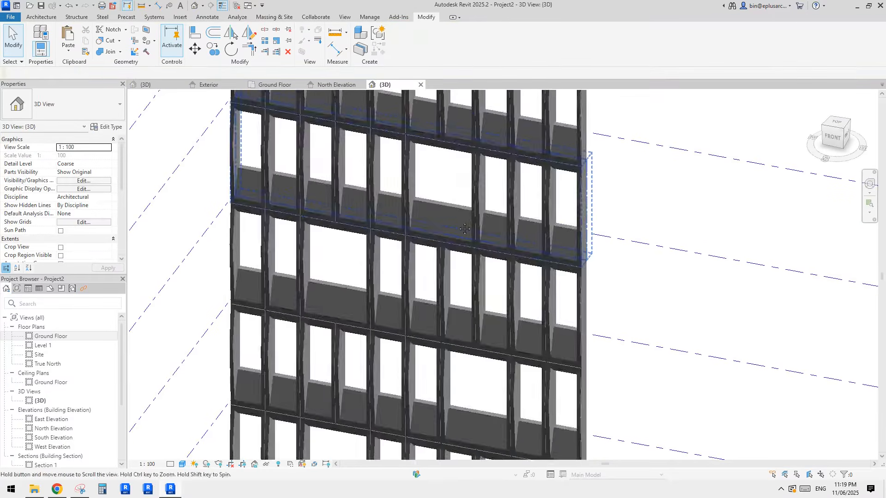
Step: Inspect the widened curtain panel in the Level 4 curtain wall
left_click(444, 210)
key("Tab")
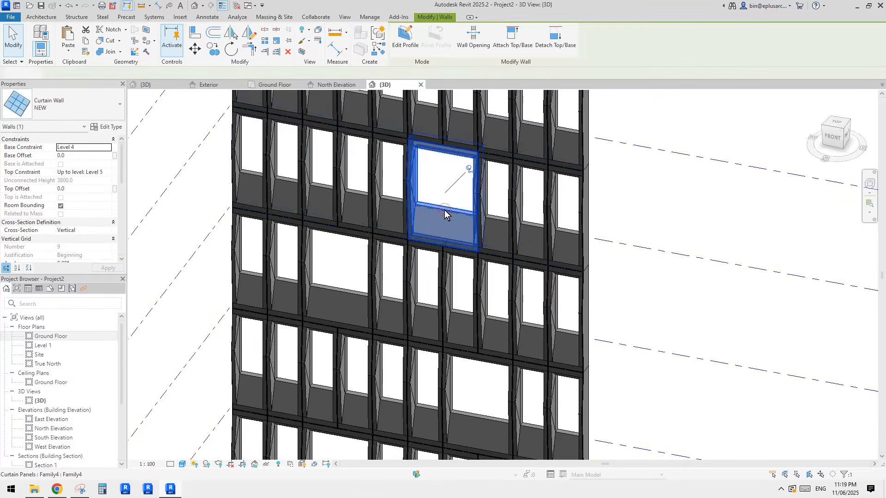
left_click(444, 210)
middle_click_drag(486, 195, 480, 231, "shift")
key("Escape")
scroll(517, 223, "down", 3)
scroll(406, 154, "up", 2)
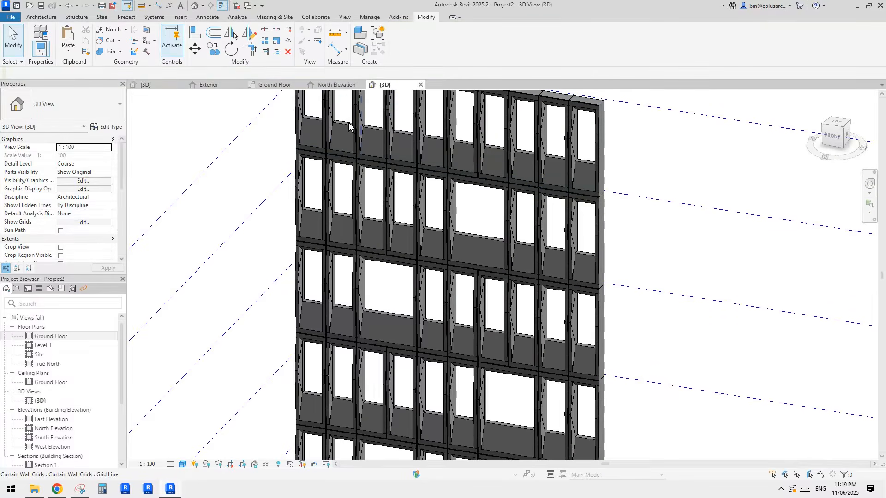
Step: Delete the first interior vertical grid line on the Level 5 storey to widen its end panel
left_click(328, 124)
key("Delete")
scroll(464, 212, "down", 2)
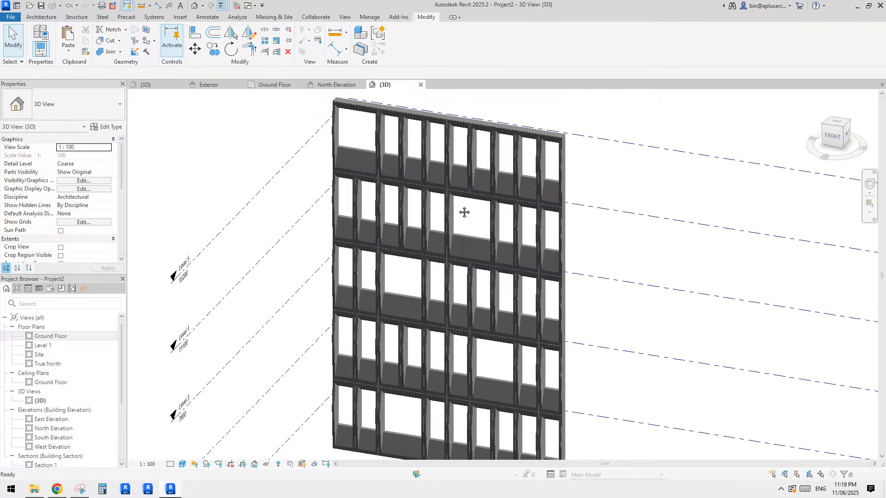
Step: Examine the stacked facade from several angles, including the joints between panels and storeys up close
middle_click_drag(464, 213, 536, 201, "shift")
scroll(496, 306, "up", 1)
scroll(444, 310, "up", 1)
middle_click_drag(497, 307, 471, 281, "shift")
scroll(444, 310, "up", 1)
scroll(486, 302, "up", 1)
scroll(419, 303, "down", 2)
scroll(452, 261, "up", 5)
middle_click_drag(545, 273, 479, 230, "shift")
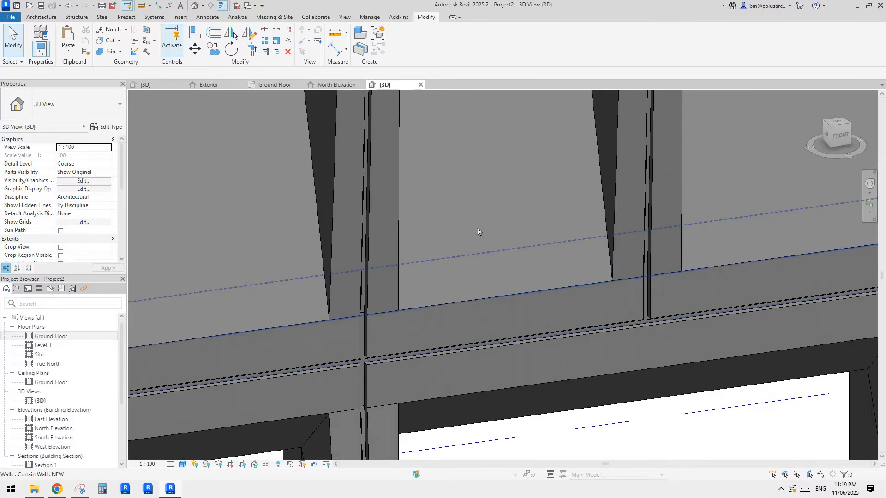
scroll(386, 355, "down", 4)
middle_click_drag(430, 343, 473, 212, "shift")
scroll(445, 228, "down", 4)
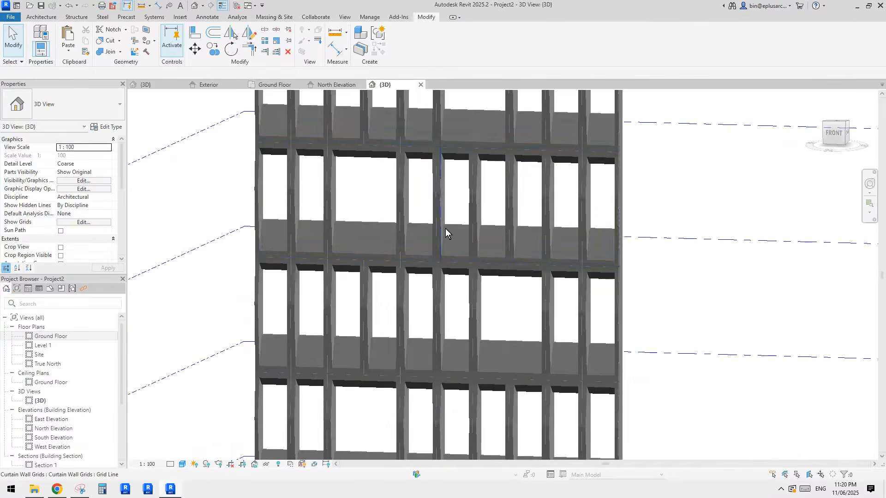
middle_click_drag(461, 120, 492, 313)
scroll(492, 313, "up", 2)
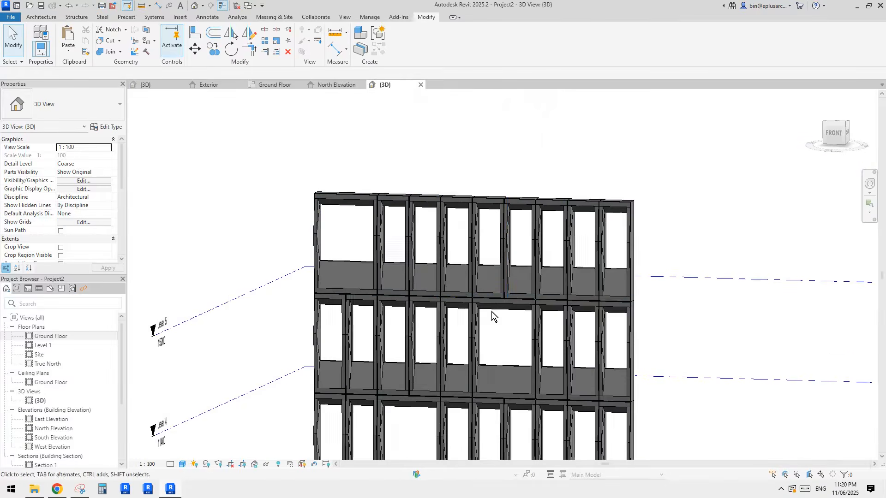
Step: Set the top offset of the Level 5 curtain wall to 4500
left_click(499, 236)
scroll(500, 235, "up", 2)
key("Escape")
middle_click_drag(489, 230, 499, 205, "shift")
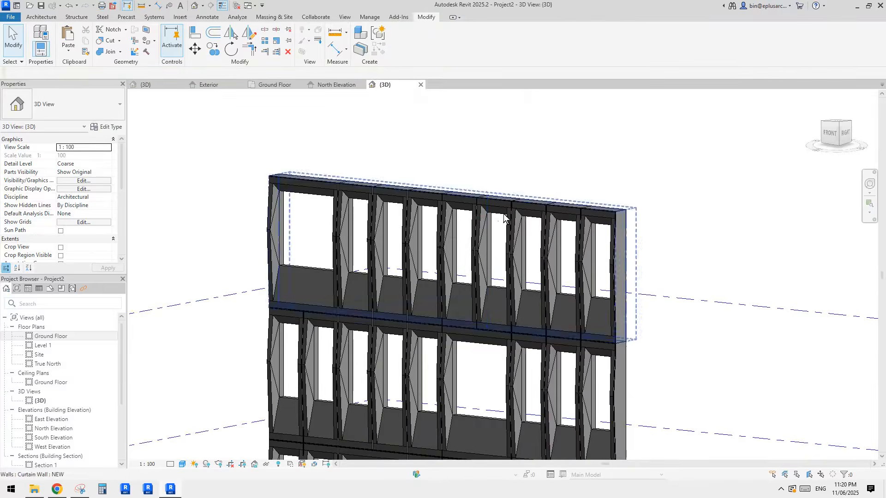
left_click(499, 205)
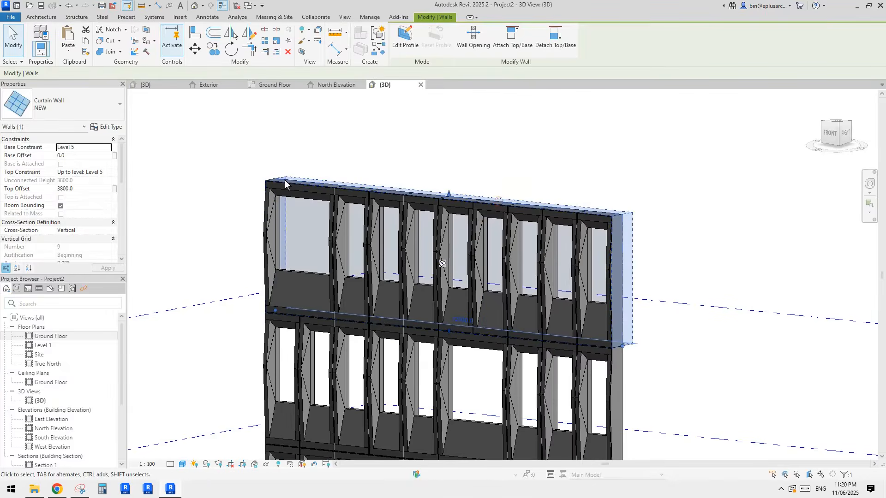
left_click(85, 187)
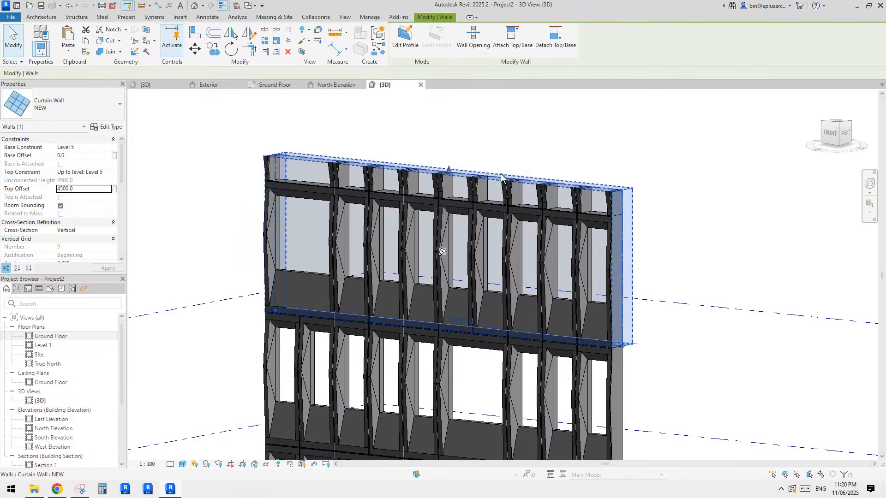
middle_click_drag(501, 174, 558, 211, "shift")
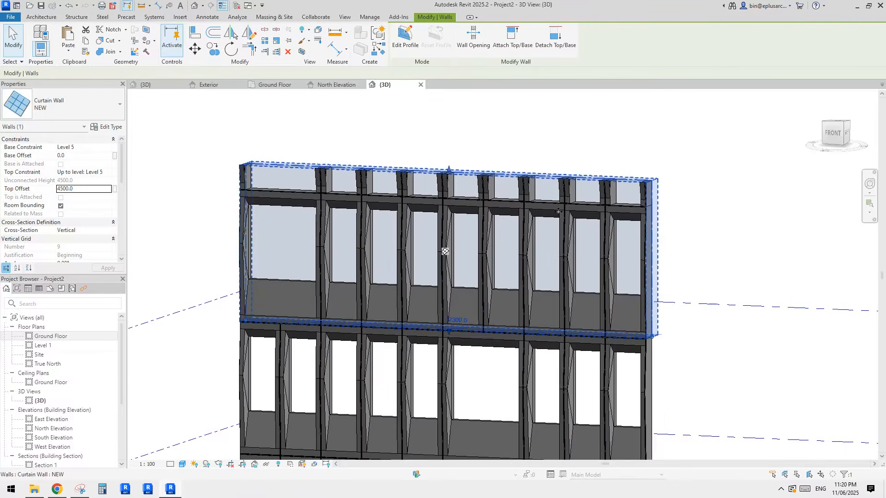
Step: Set the NEW curtain wall type's horizontal grid layout to None and delete the type-generated grid lines
left_click(113, 127)
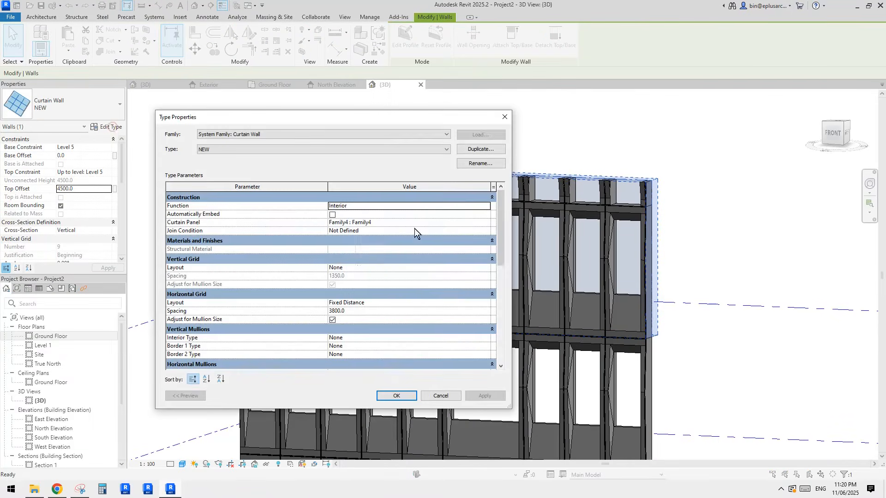
left_click(437, 304)
left_click(439, 304)
left_click(345, 310)
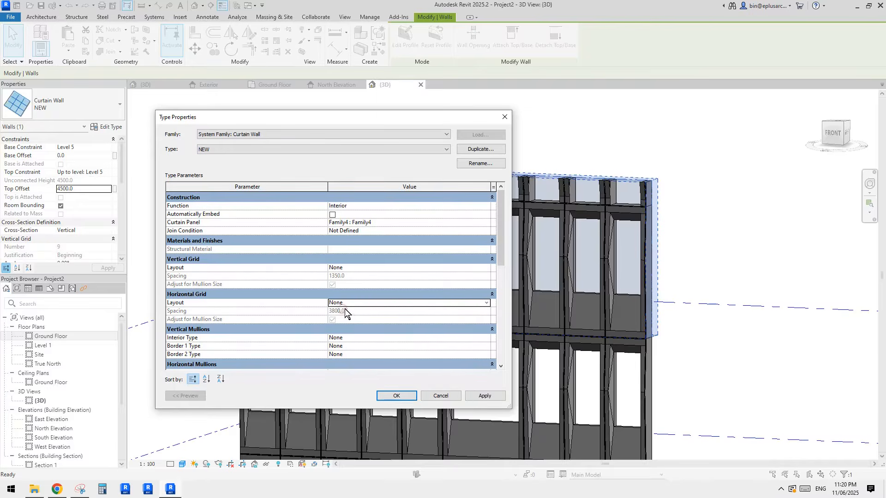
left_click(484, 395)
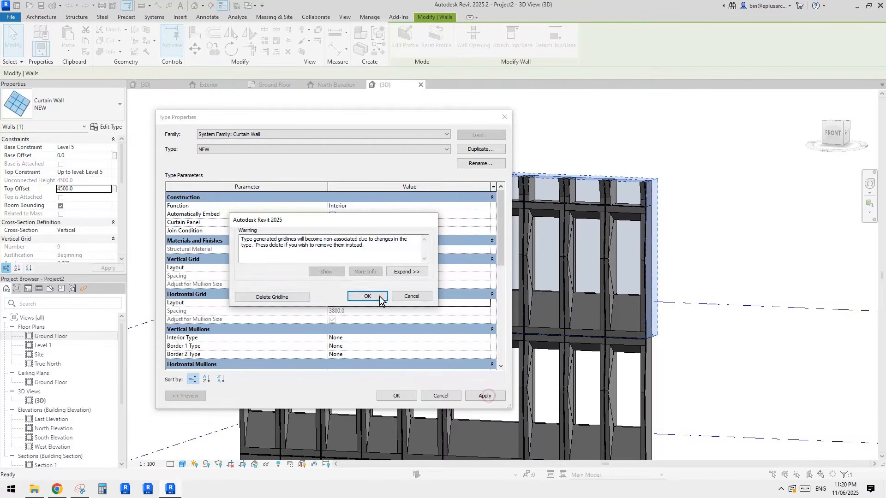
left_click(279, 297)
left_click(395, 397)
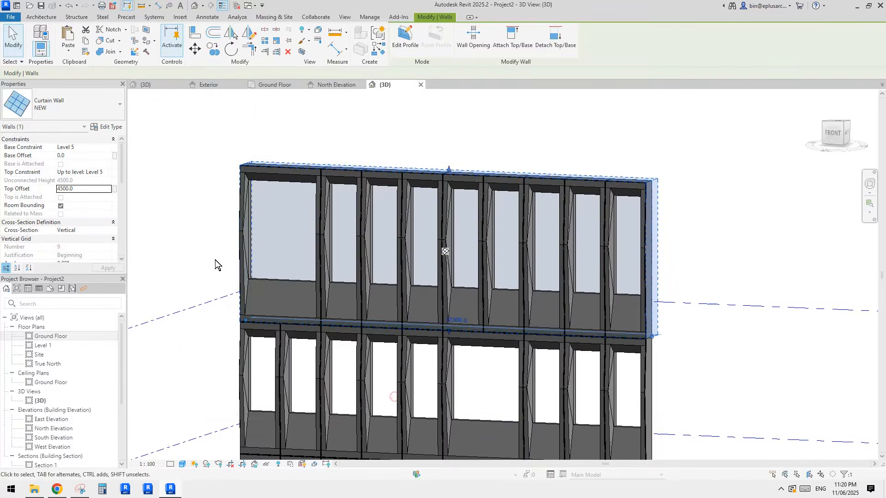
Step: Lower the top edge of the Level 5 curtain wall freehand to a top offset of about 3462
scroll(553, 277, "down", 1)
middle_click_drag(553, 279, 525, 273, "shift")
key("Escape")
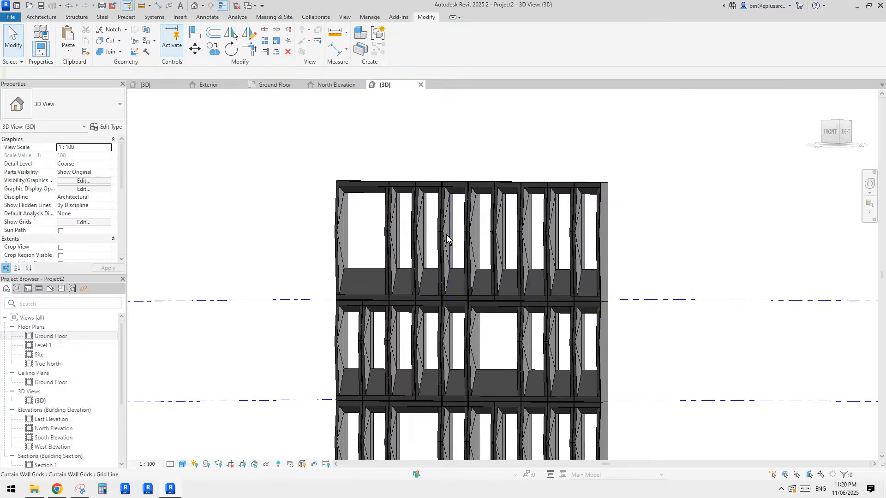
middle_click_drag(447, 235, 534, 233, "shift")
left_click(542, 199)
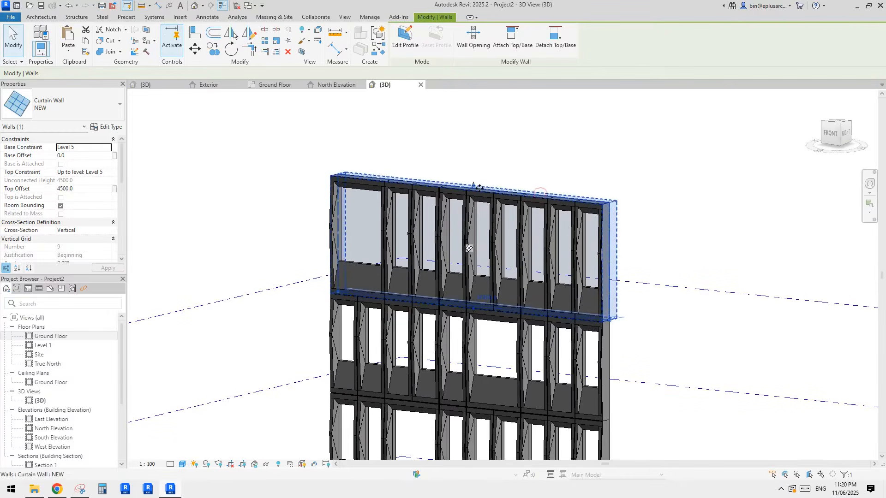
left_click_drag(479, 188, 610, 244)
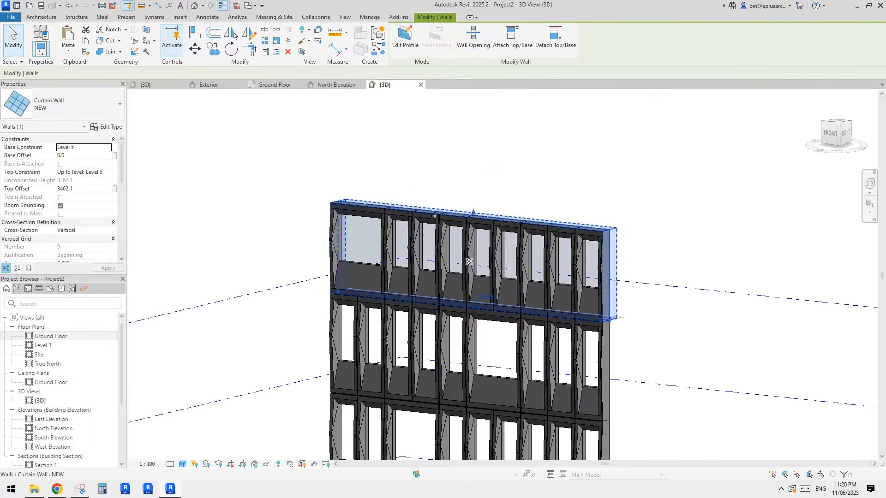
left_click(626, 249)
Step: Compare the modelled facade with the reference photo in the Reddit post in Chrome, and return to Revit
scroll(586, 240, "down", 2)
middle_click_drag(546, 298, 517, 348, "shift")
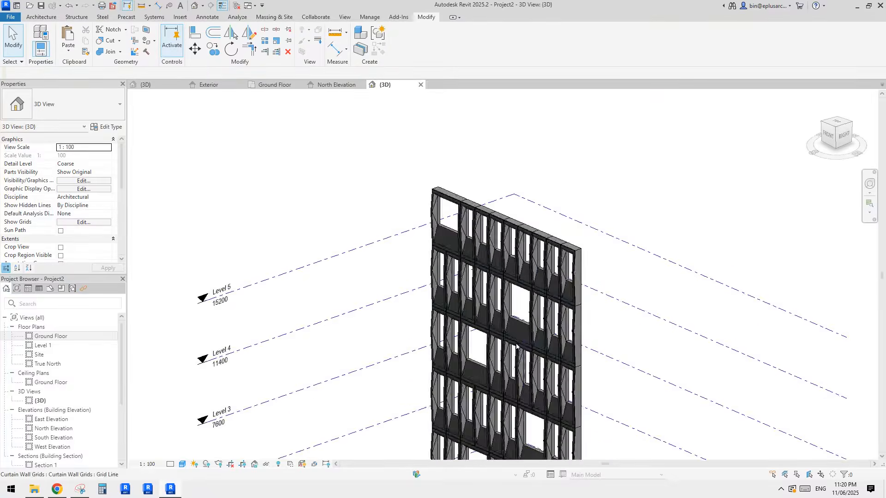
scroll(518, 346, "up", 6)
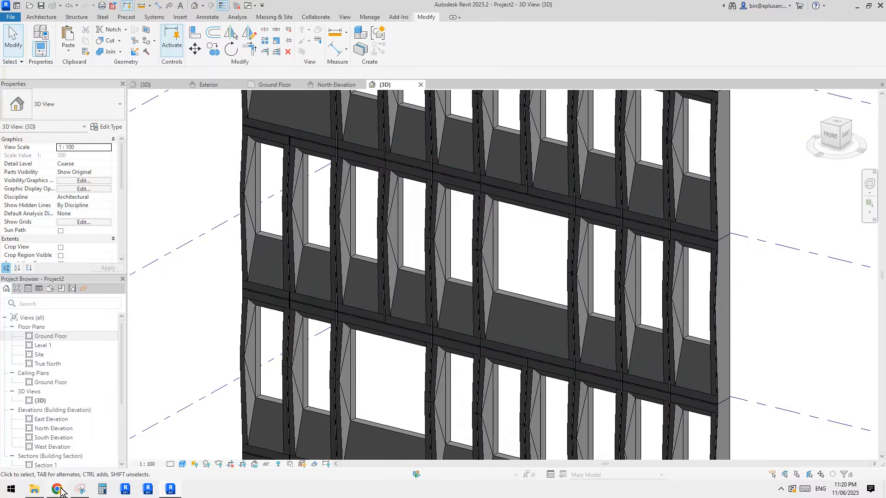
left_click(57, 489)
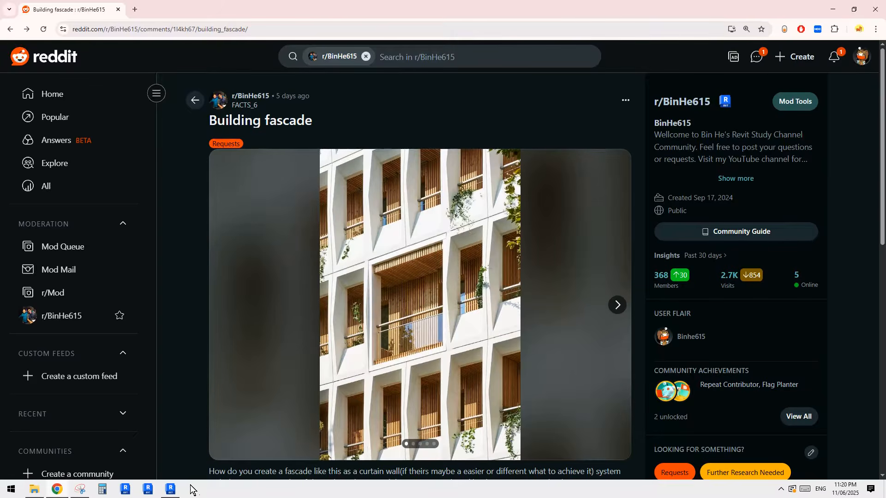
left_click(171, 489)
Step: Examine the Level 4 curtain wall and its wide panel from both sides of the facade
scroll(442, 340, "up", 3)
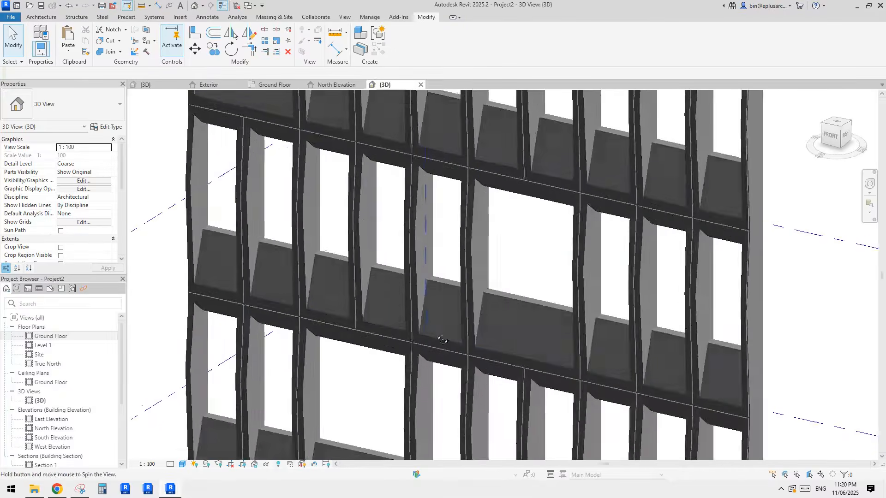
middle_click_drag(442, 340, 506, 310, "shift")
left_click(505, 309)
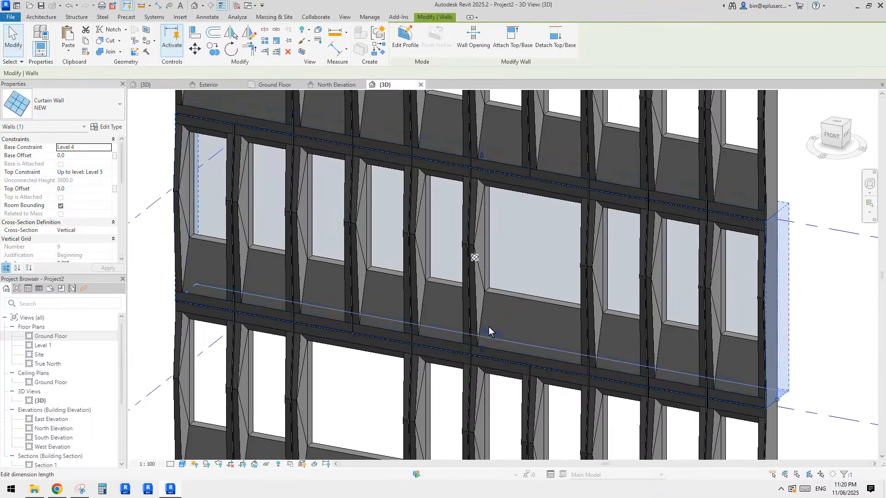
scroll(489, 328, "down", 3)
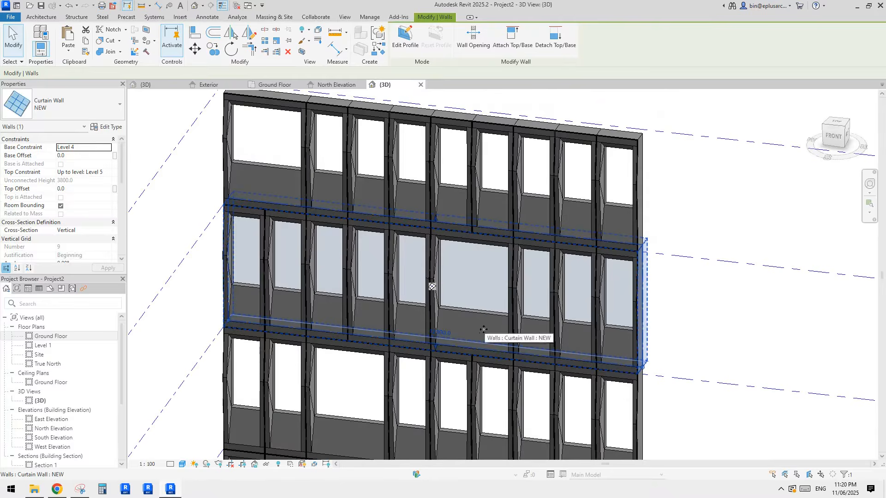
middle_click_drag(483, 329, 507, 275, "shift")
scroll(484, 312, "up", 1)
middle_click_drag(485, 311, 506, 330, "shift")
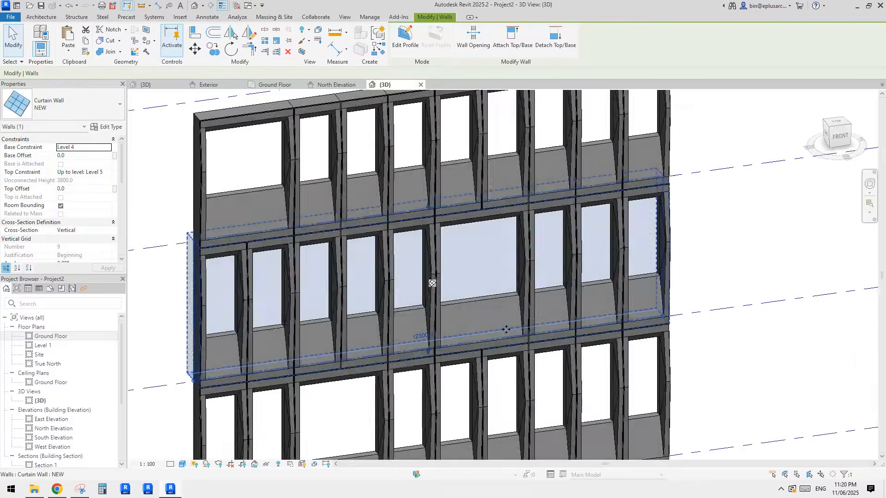
left_click(258, 158)
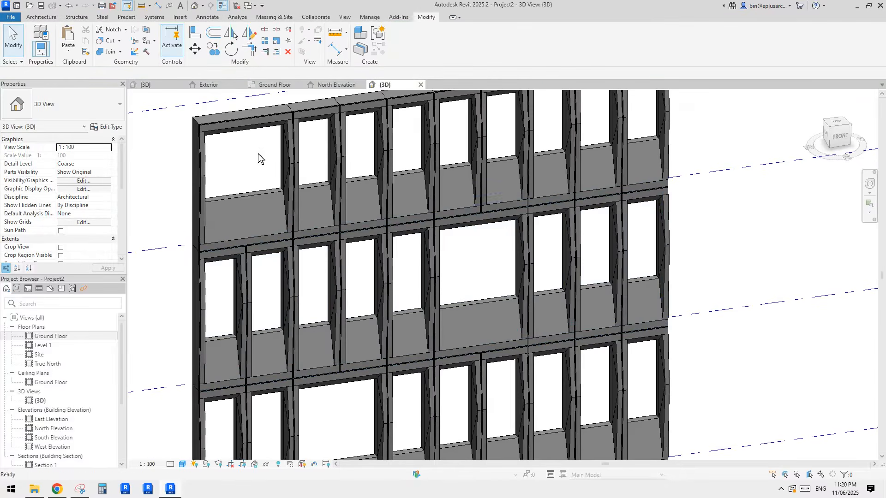
Step: Open the 20250611.rvt project and turn its 3D view to show the front of the facade
left_click(17, 6)
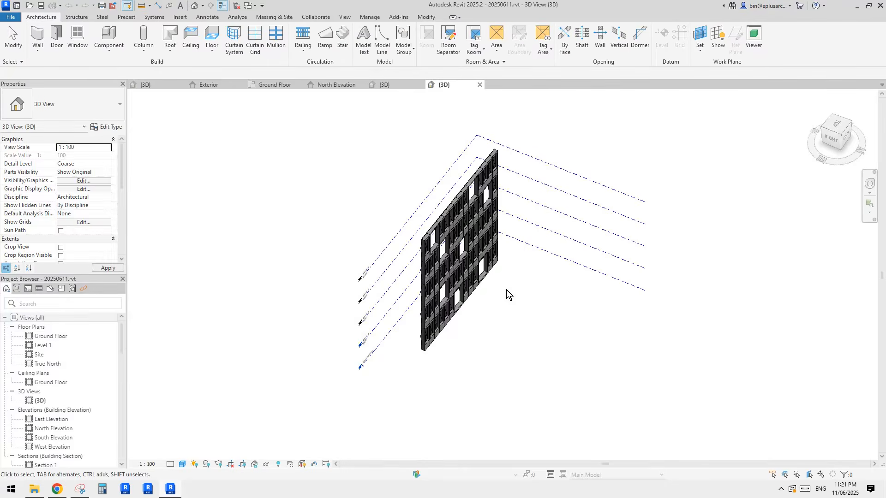
middle_click_drag(507, 291, 617, 276, "shift")
scroll(581, 269, "up", 3)
left_click(461, 208)
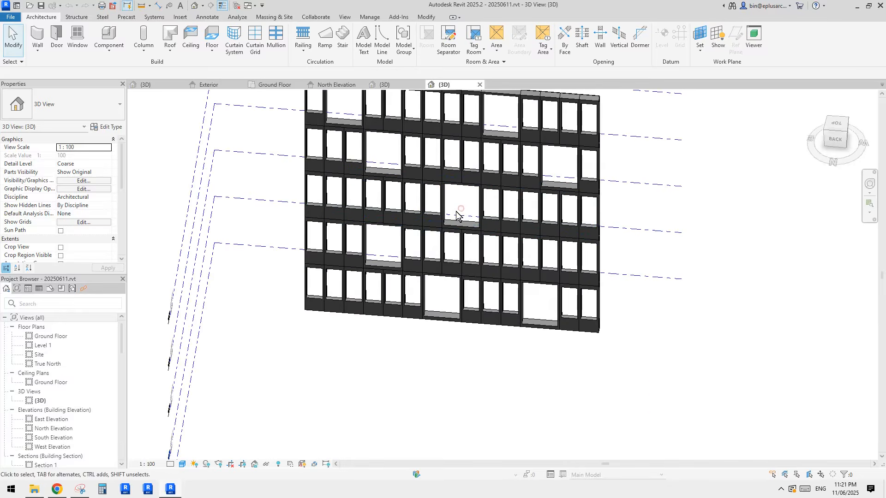
left_click(441, 214)
middle_click_drag(326, 242, 453, 179, "shift")
Step: Change one 2400 mm wide Family2 frame panel in the facade to the Family2 type of the Family2a family
scroll(506, 229, "up", 2)
key("Escape")
scroll(492, 155, "up", 2)
key("Tab")
left_click(478, 143)
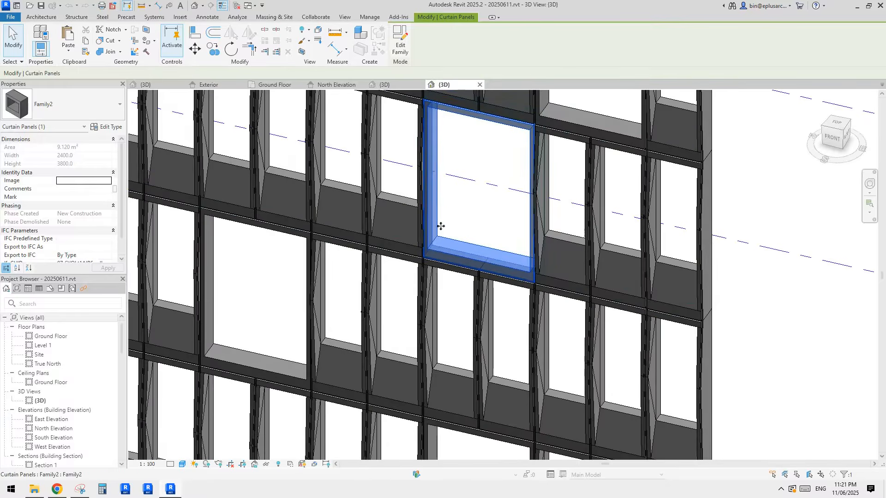
middle_click_drag(441, 226, 478, 200, "shift")
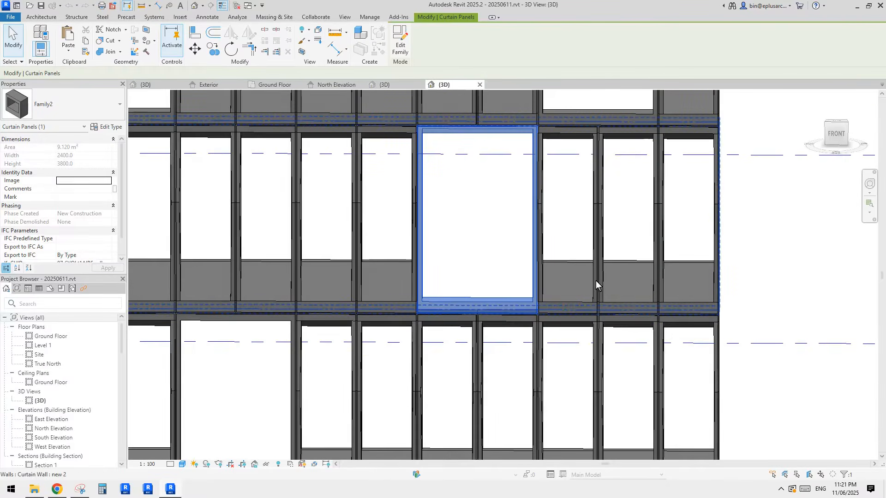
middle_click_drag(596, 280, 452, 277, "shift")
middle_click_drag(467, 148, 588, 288, "shift")
scroll(586, 310, "down", 2)
left_click(73, 111)
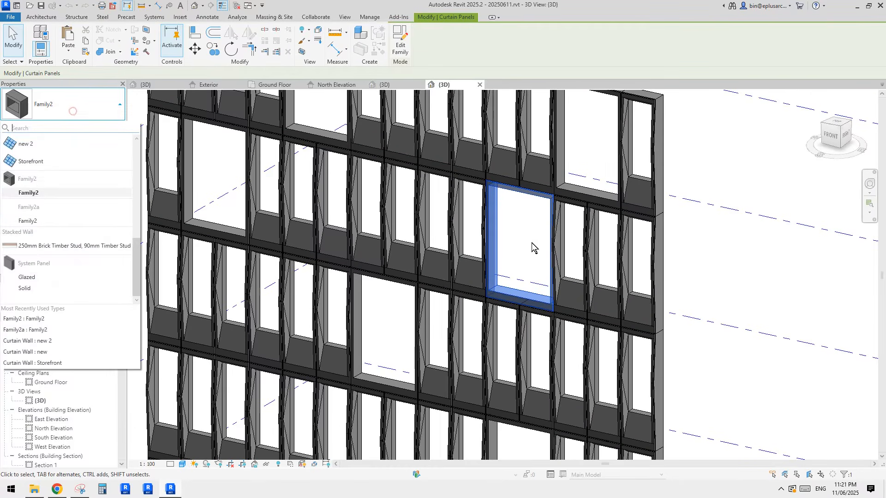
left_click(46, 221)
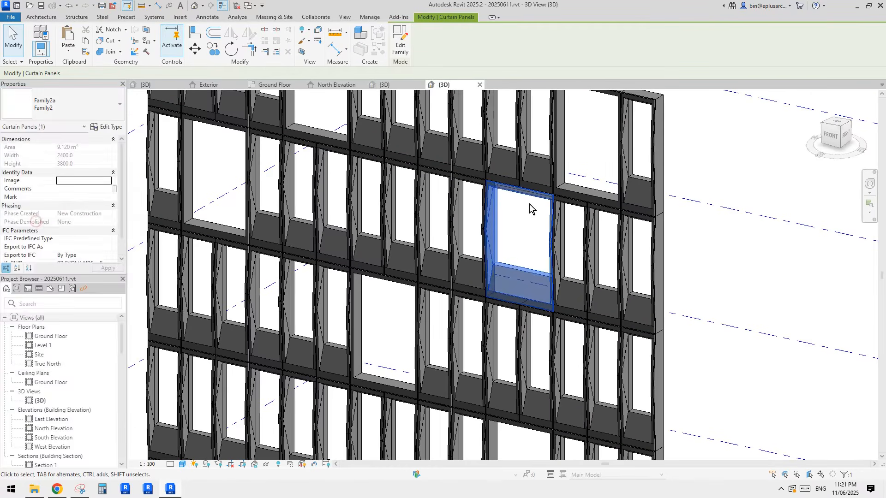
scroll(663, 271, "up", 2)
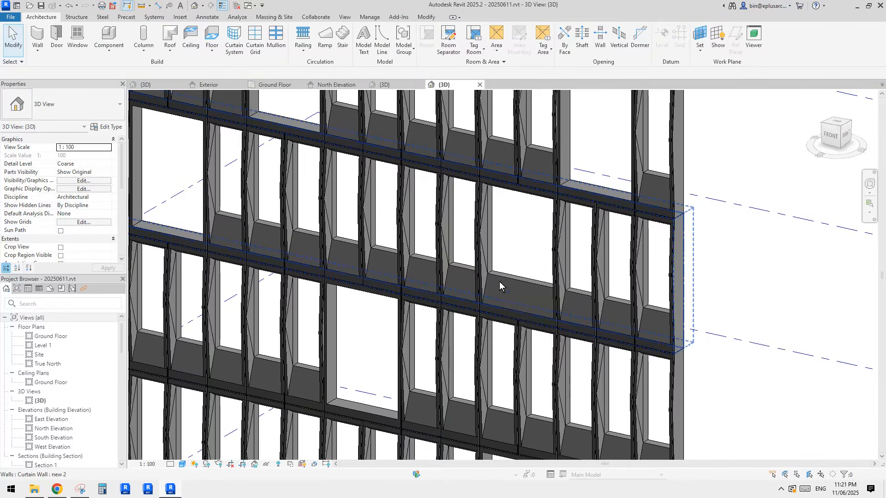
Step: Match the type of the wide Family2a frame panel onto the wide sill panel one floor above it
middle_click_drag(435, 304, 430, 252)
scroll(393, 268, "up", 3)
key("m")
key("a")
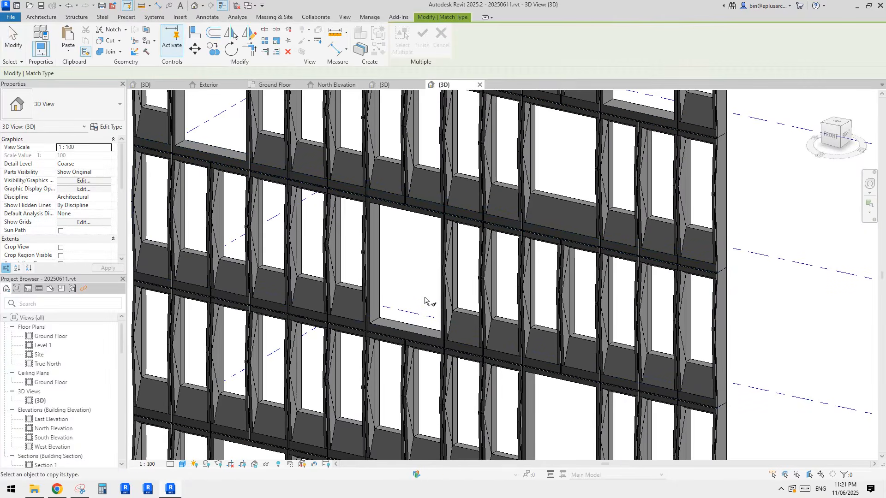
left_click(403, 332)
scroll(396, 331, "down", 1)
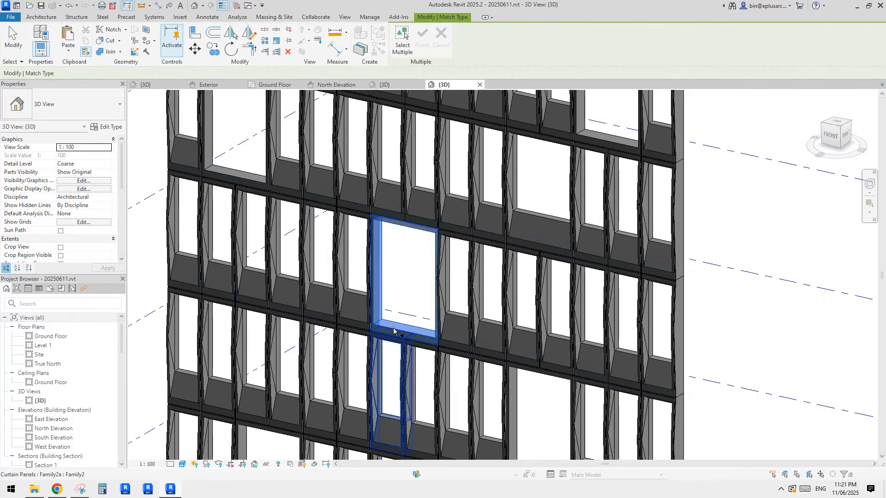
middle_click_drag(377, 295, 363, 291, "shift")
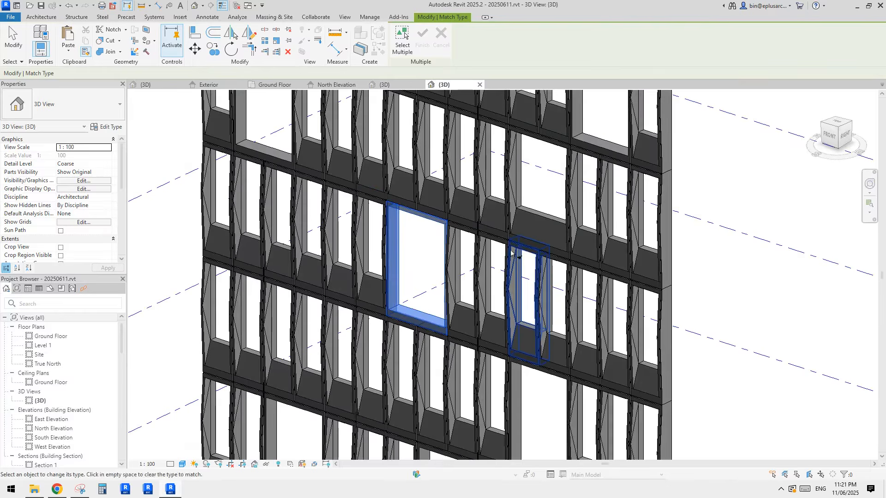
left_click(536, 224)
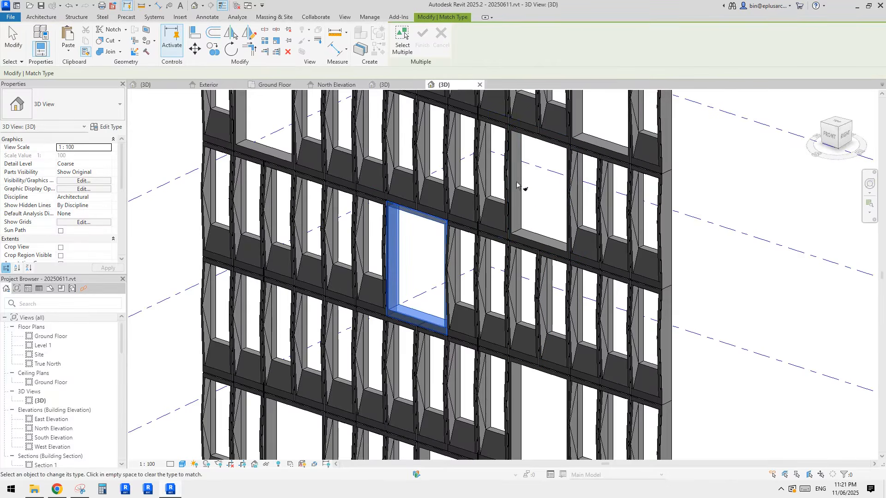
Step: Match the Family2a frame type onto two adjacent narrow panels in the Level 1 row and delete the grid line between them
middle_click_drag(527, 222, 491, 245, "shift")
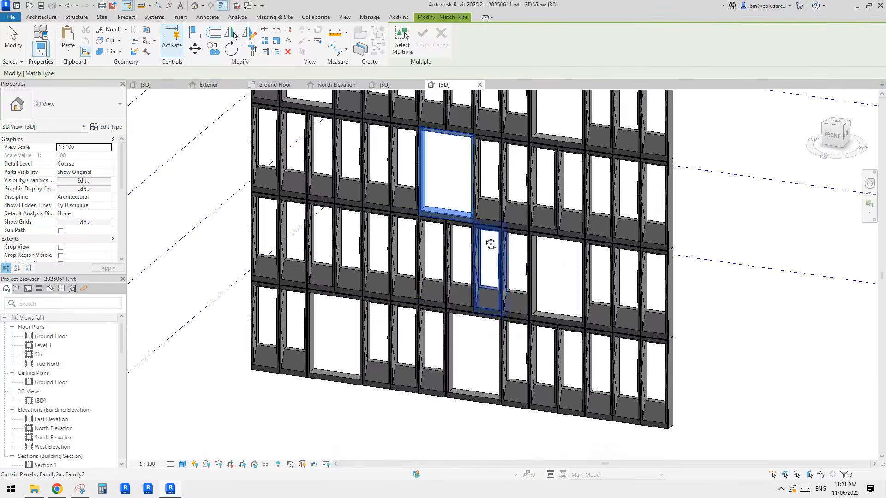
left_click(435, 287)
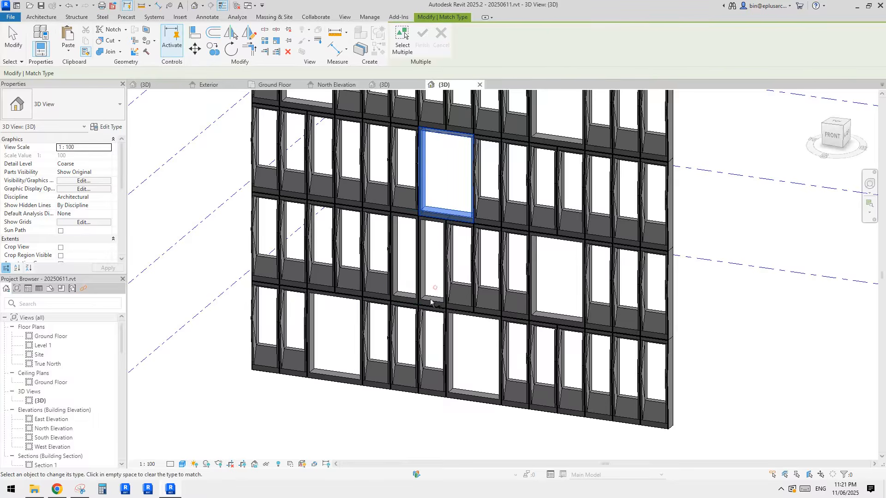
key("Escape")
key("Escape")
scroll(421, 251, "up", 3)
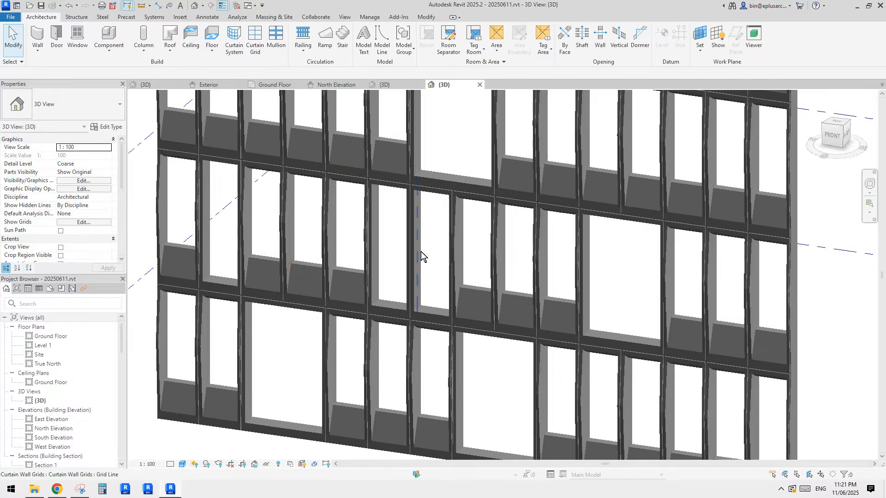
left_click(413, 245)
key("Delete")
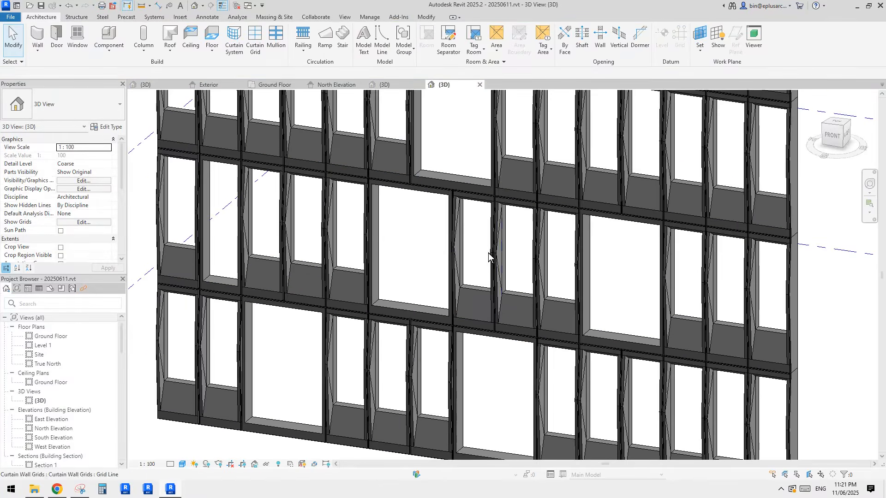
Step: Examine the lower floors of the facade to compare the wide frame panels with the narrow sill panels
scroll(393, 281, "down", 4)
middle_click_drag(460, 279, 519, 276, "shift")
scroll(569, 284, "up", 1)
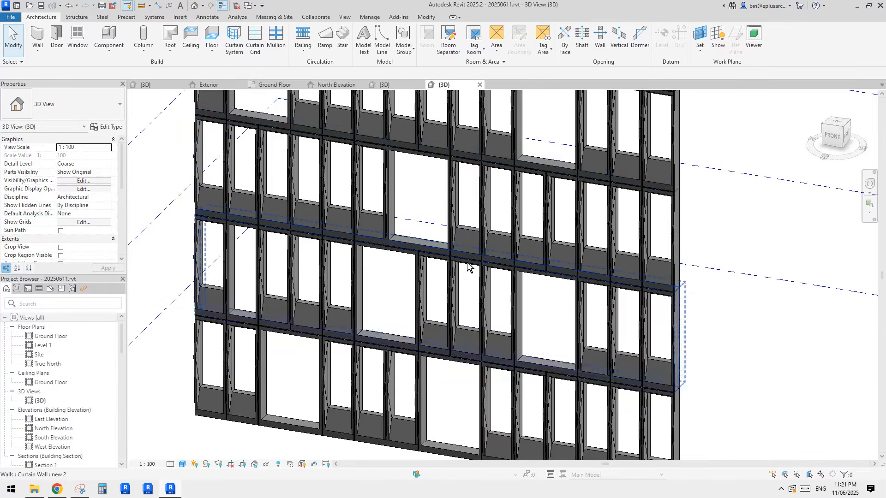
middle_click_drag(489, 270, 490, 272)
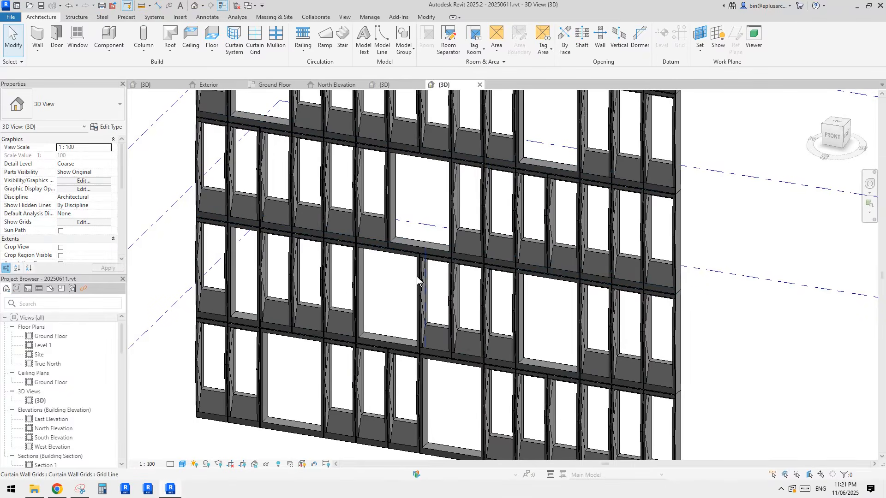
scroll(528, 277, "down", 2)
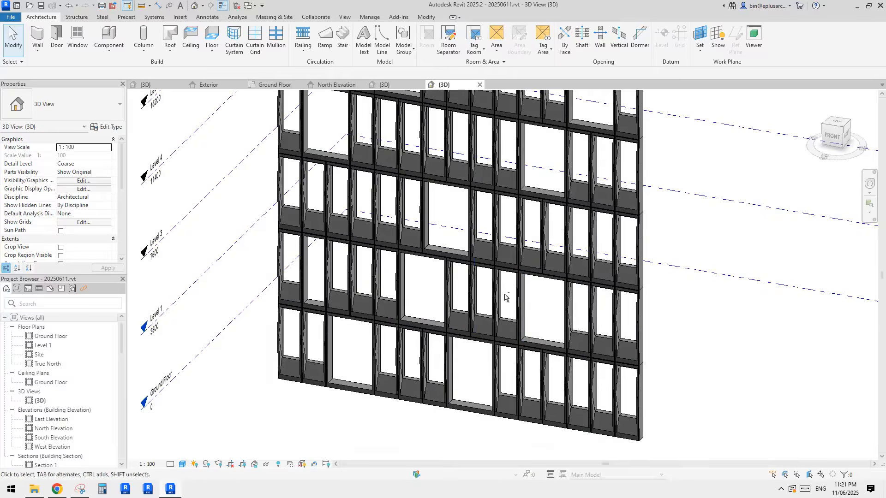
scroll(494, 302, "up", 3)
middle_click_drag(377, 163, 378, 175)
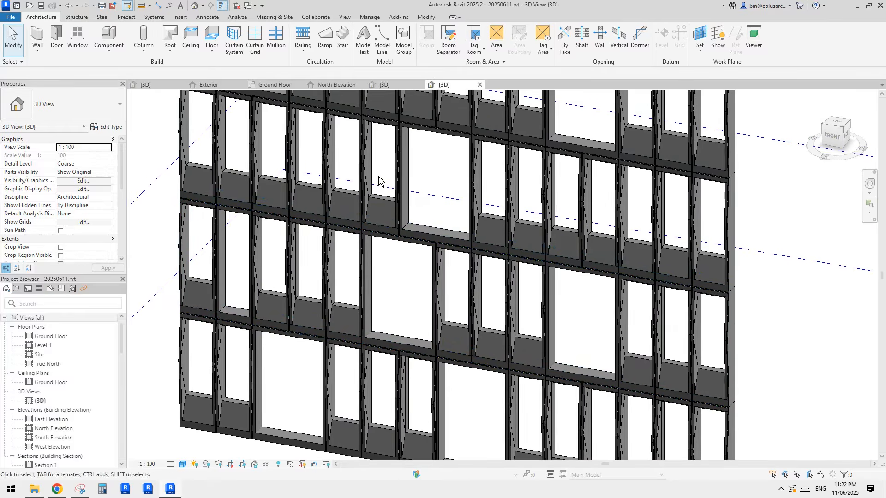
Step: Open the Family2 family of a wide frame panel for editing and check which open projects it can be loaded into
left_click(407, 342)
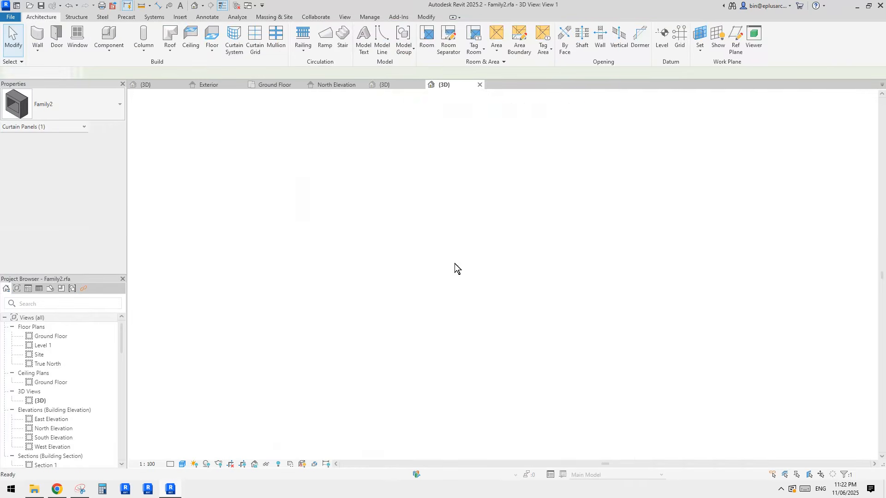
left_click(607, 42)
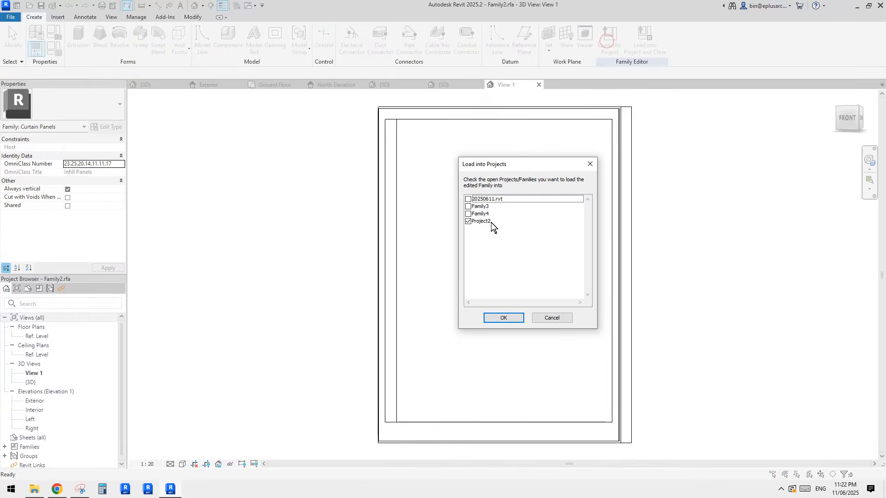
key("Escape")
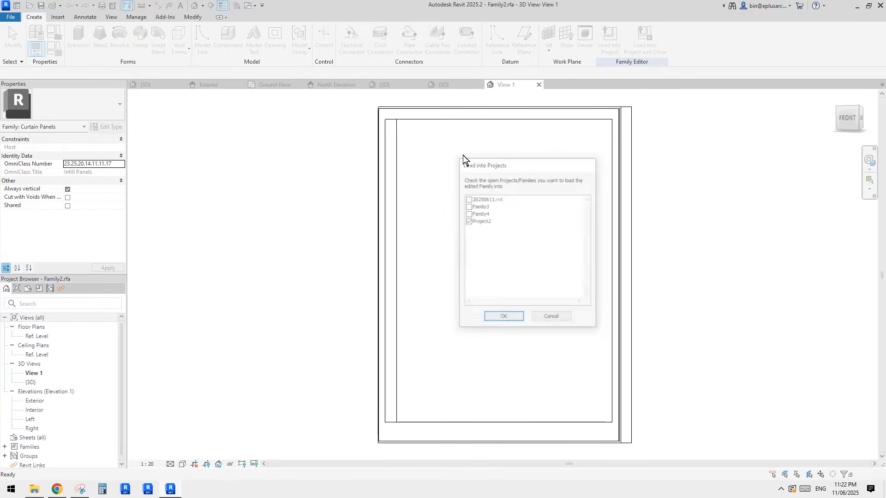
Step: Check the open North Elevation, Exterior and 3D views to identify the project that should receive the panel family
left_click(334, 85)
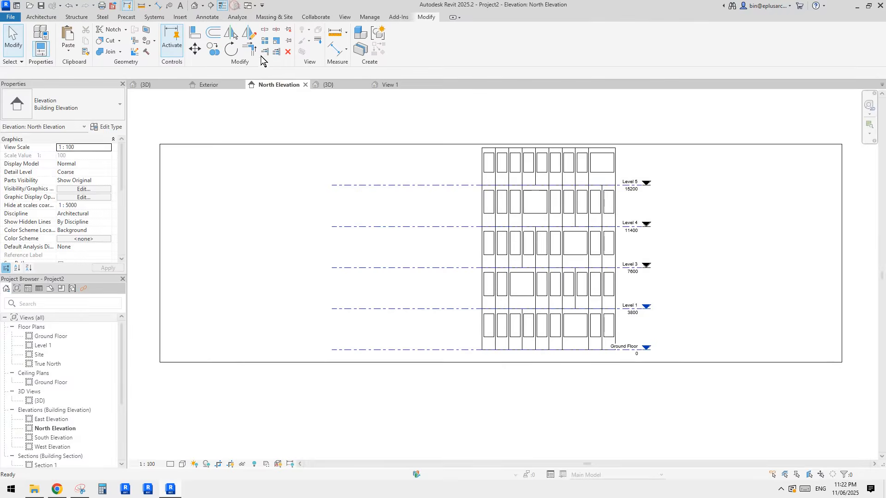
left_click(215, 85)
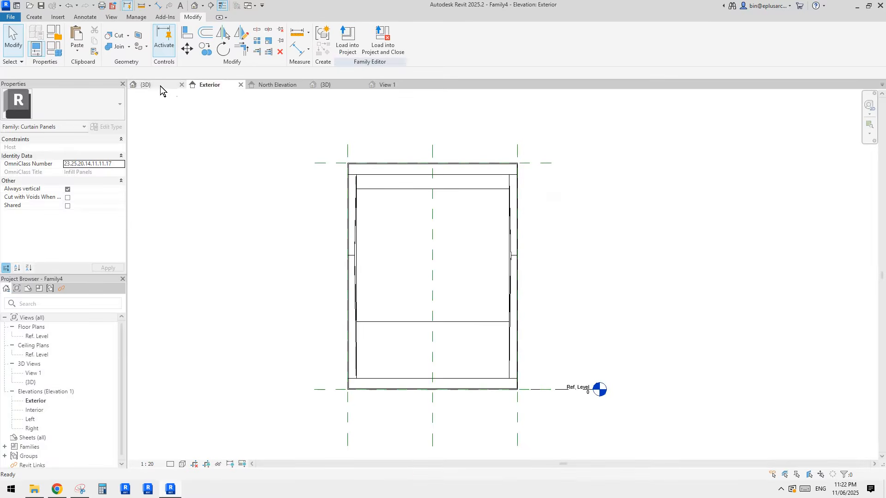
left_click(157, 86)
left_click(283, 83)
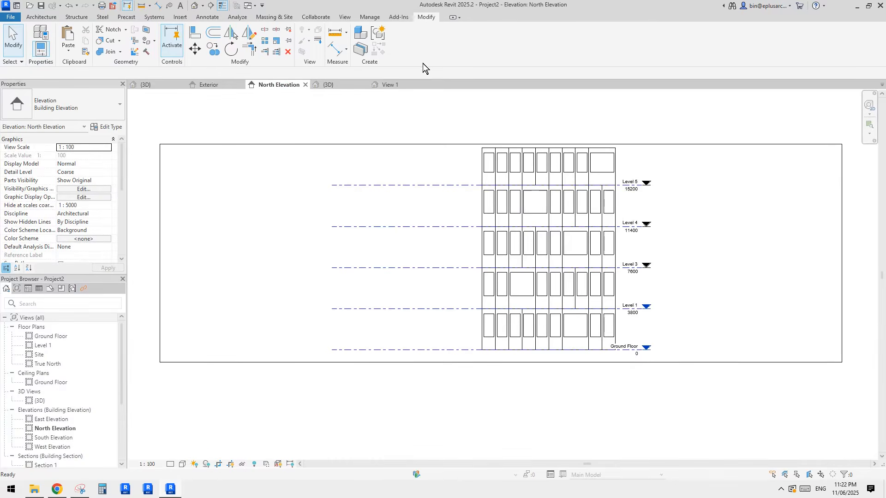
Step: Load the Family2 panel family into Project2 and open that project's 3D view
left_click(386, 85)
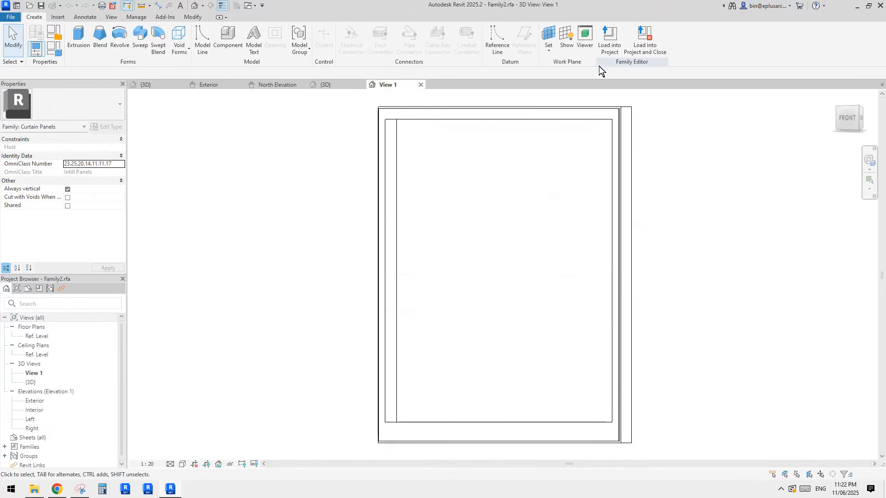
left_click(609, 40)
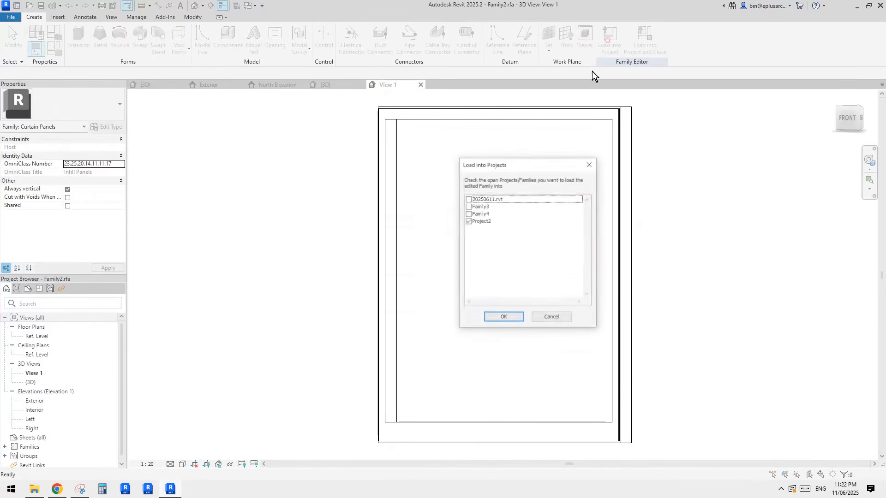
left_click(504, 318)
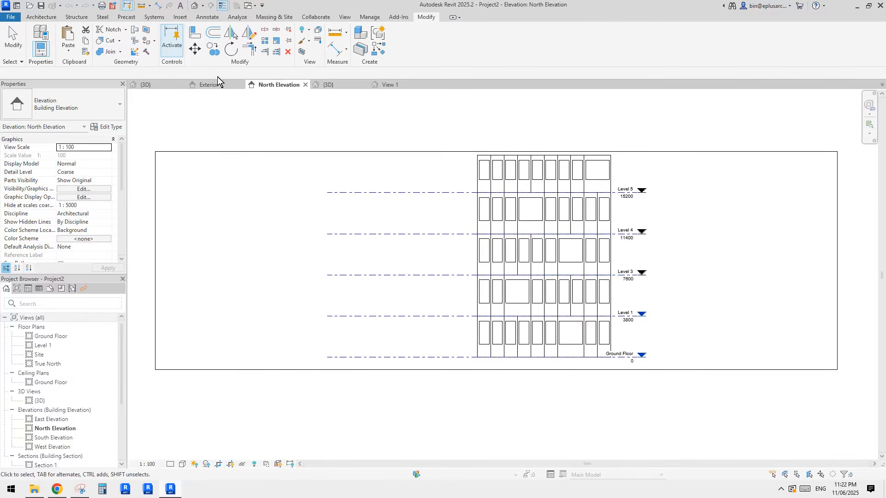
left_click(194, 5)
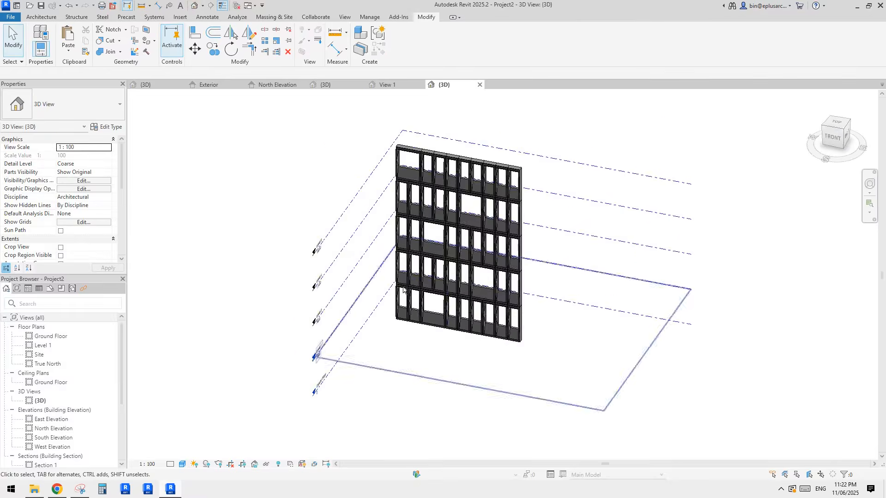
Step: Change the wide Family4 panel in the Level 1 curtain wall to Family2
scroll(403, 289, "up", 5)
left_click(503, 236)
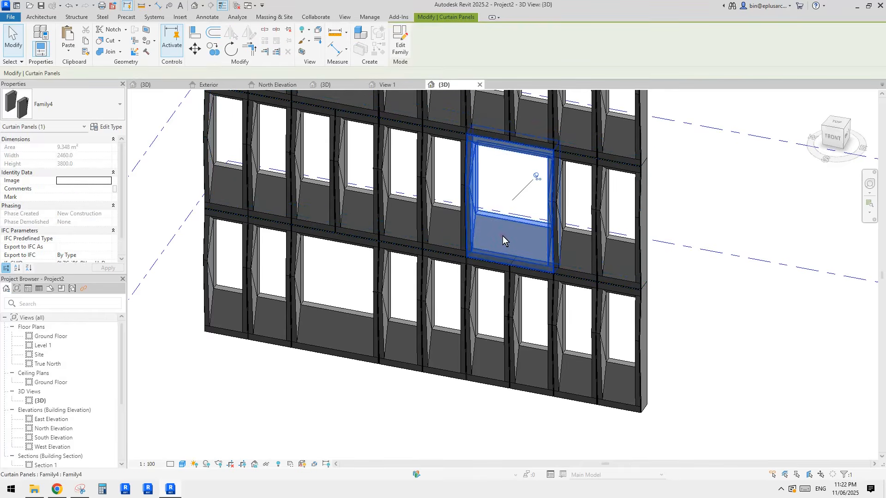
left_click(119, 104)
left_click(39, 214)
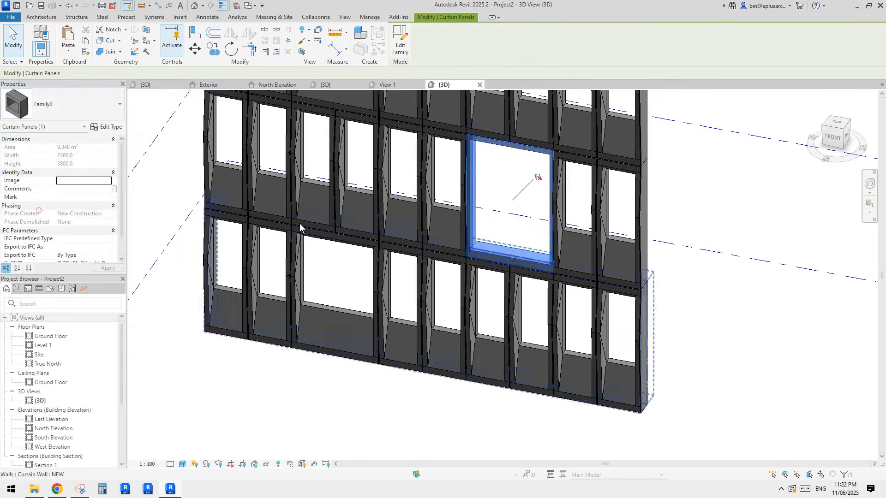
left_click(585, 221)
middle_click_drag(588, 224, 485, 278, "shift")
key("m")
key("a")
left_click(498, 299)
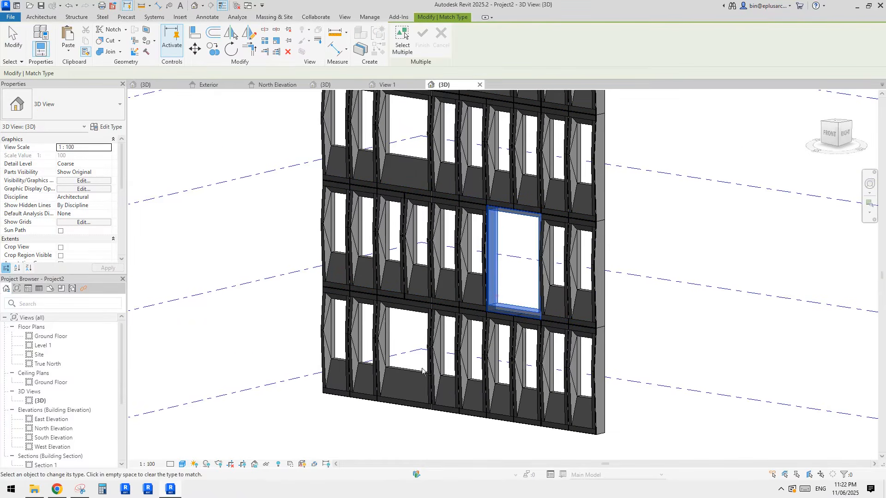
middle_click_drag(397, 388, 435, 345, "shift")
key("Escape")
key("Escape")
Step: Inspect the properties of the Ground Floor and Level 1 curtain walls and of the wide Ground Floor panel
left_click(428, 341)
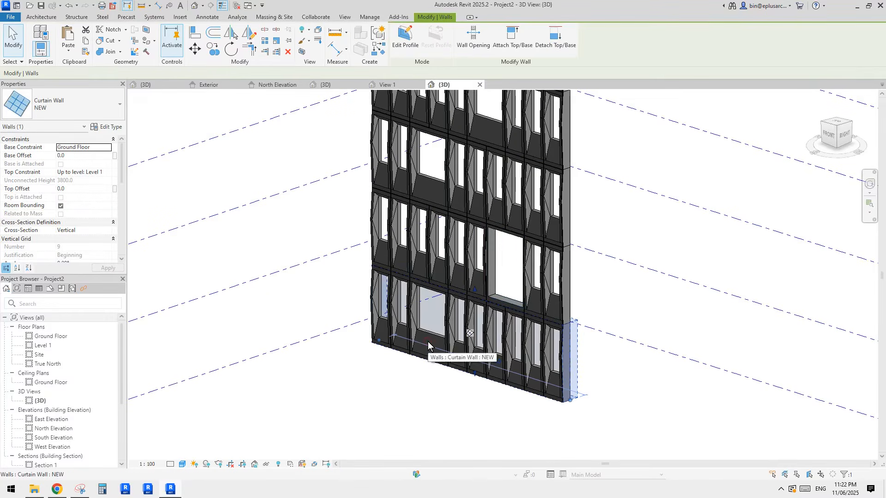
key("Escape")
middle_click_drag(481, 294, 477, 304)
left_click(477, 289)
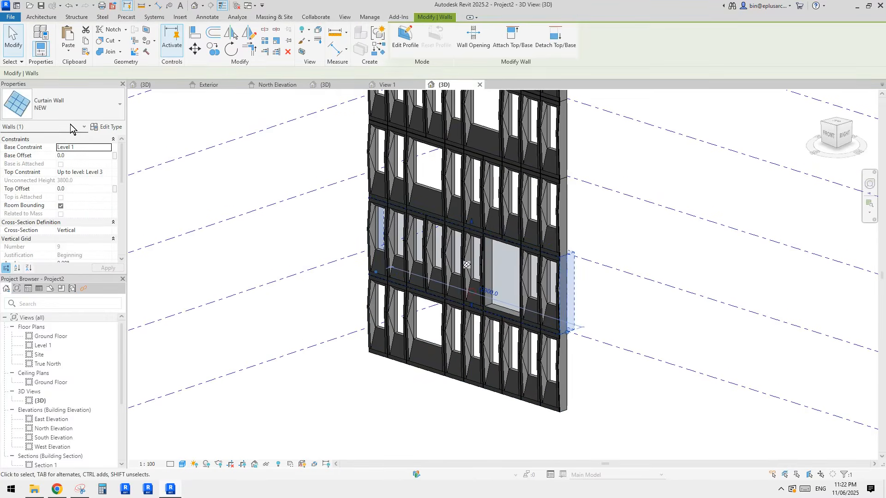
key("Escape")
left_click(430, 358)
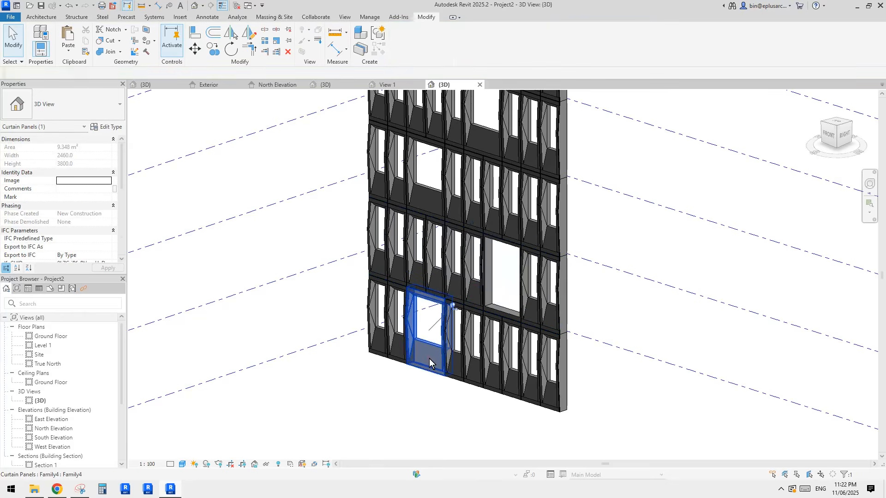
key("Escape")
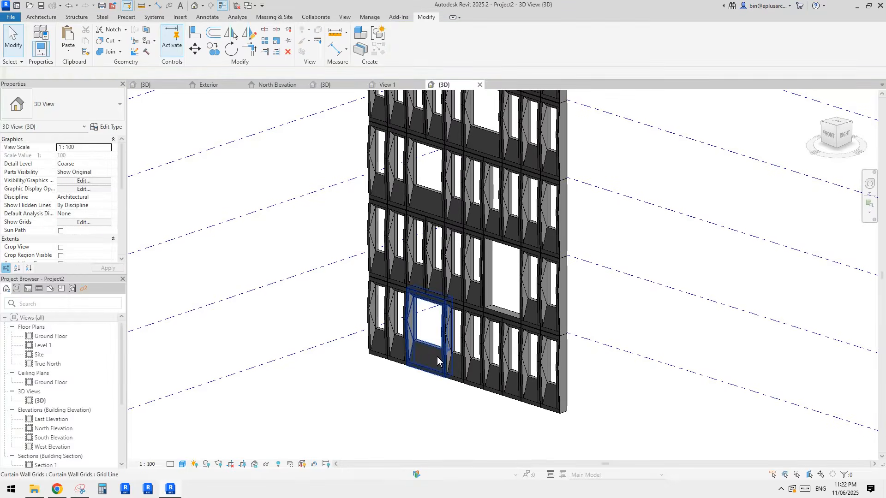
Step: Check the type properties of the Ground Floor curtain wall's NEW type, including its assigned curtain panel
left_click(433, 356)
key("Delete")
left_click(426, 364)
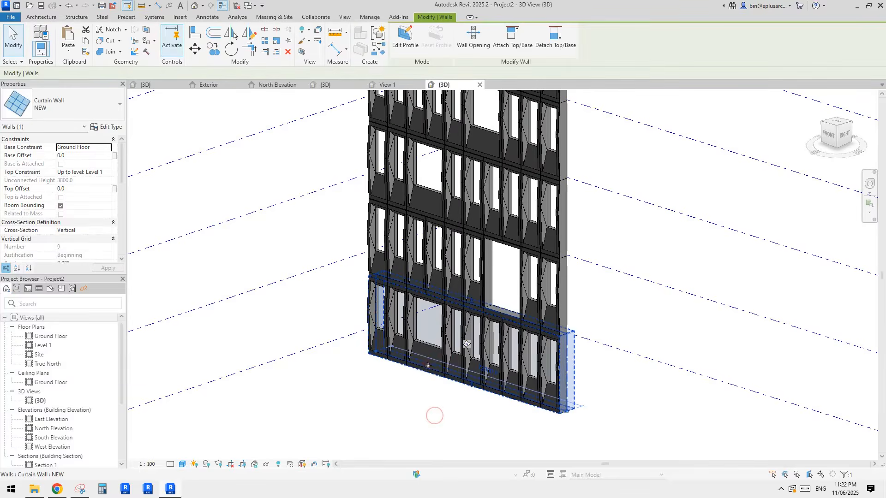
left_click(111, 128)
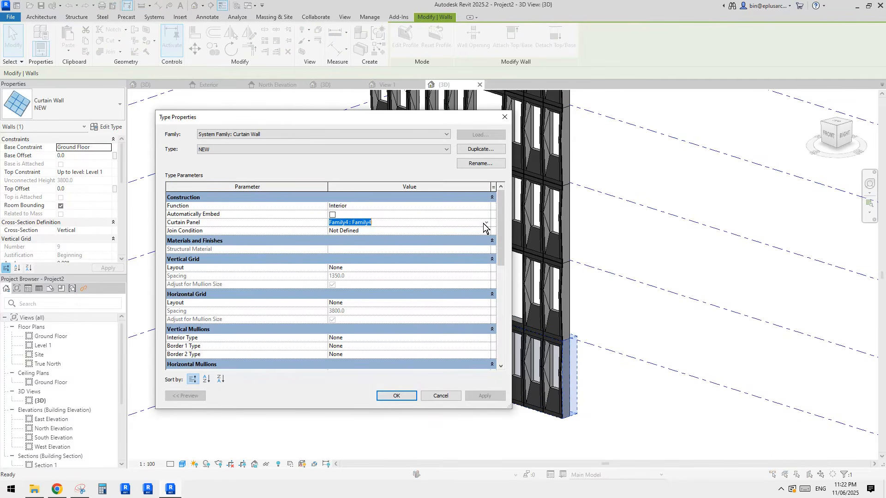
key("Return")
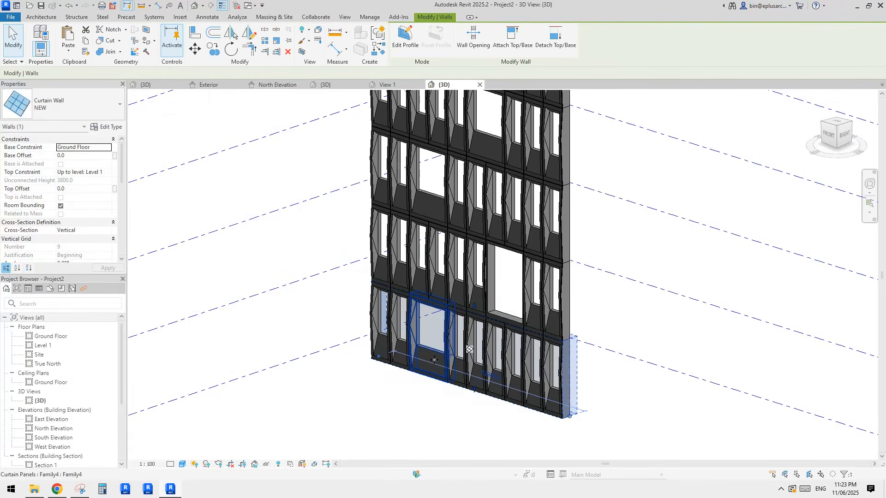
Step: Match the wide Ground Floor panel's type to the wide Family2 panel in the Level 1 curtain wall
left_click(434, 360)
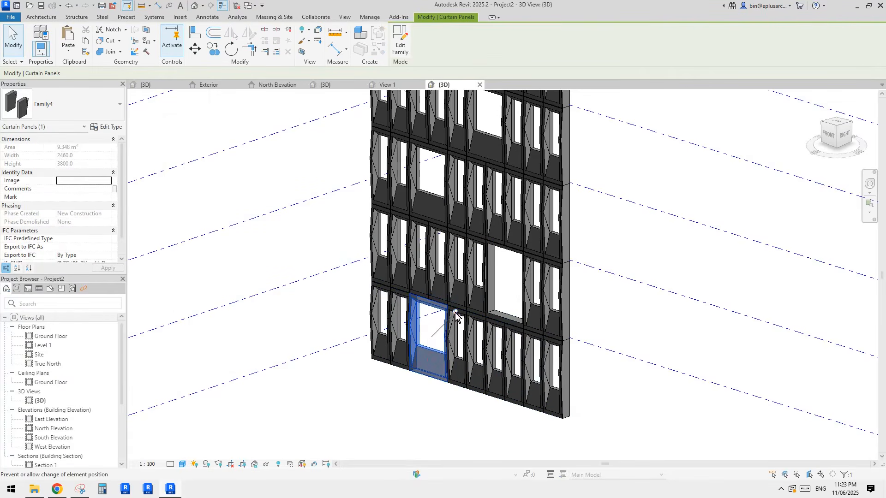
key("Escape")
scroll(459, 317, "up", 3)
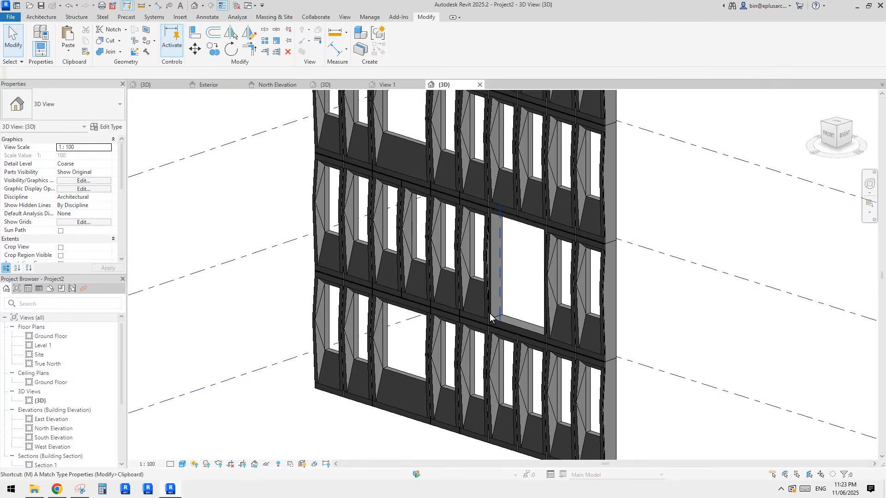
key("m")
key("a")
left_click(498, 319)
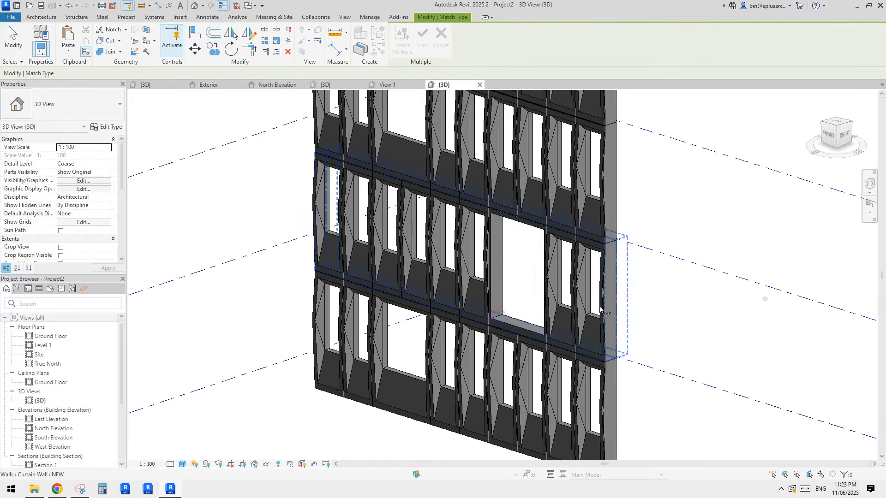
left_click(503, 302)
left_click(402, 384)
key("Escape")
key("Escape")
scroll(444, 363, "down", 2)
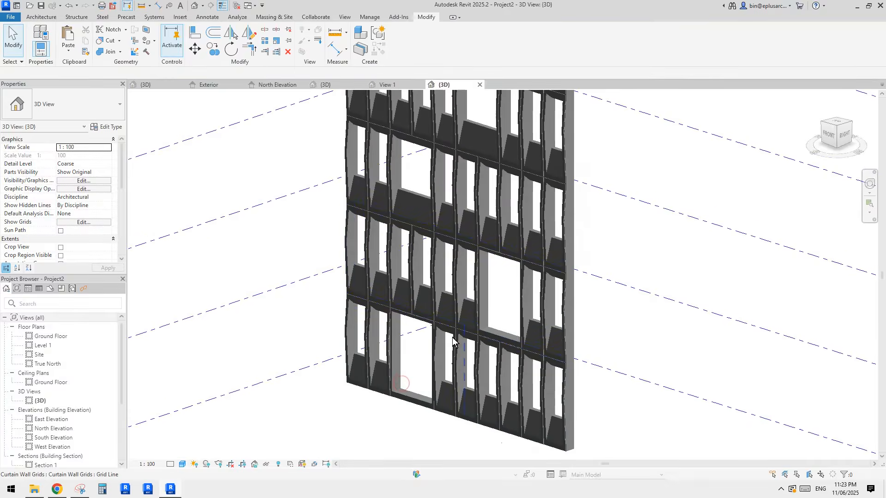
left_click(439, 349)
key("Escape")
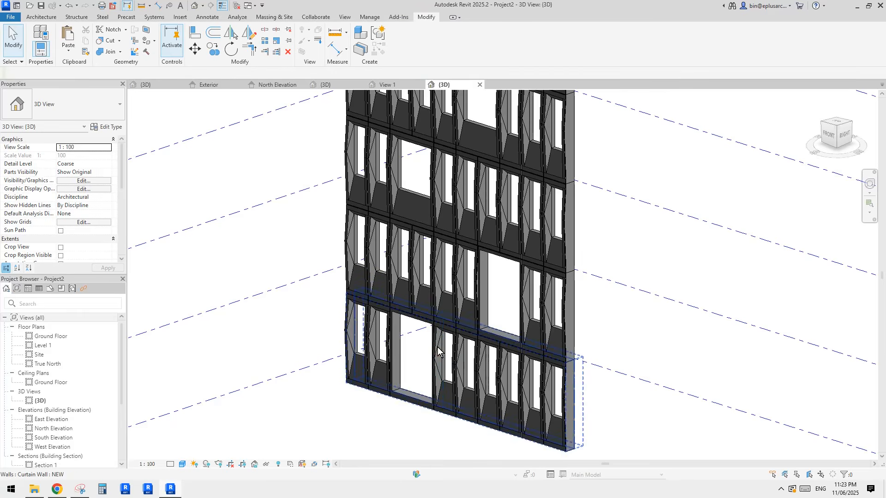
Step: Set the curtain panel of the Ground Floor curtain wall's NEW type to None
left_click(583, 394)
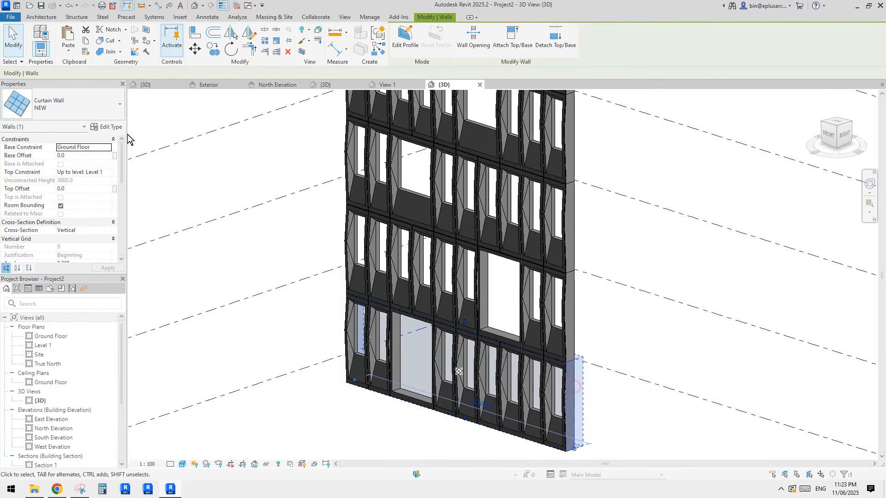
left_click(110, 127)
left_click(387, 222)
left_click(398, 224)
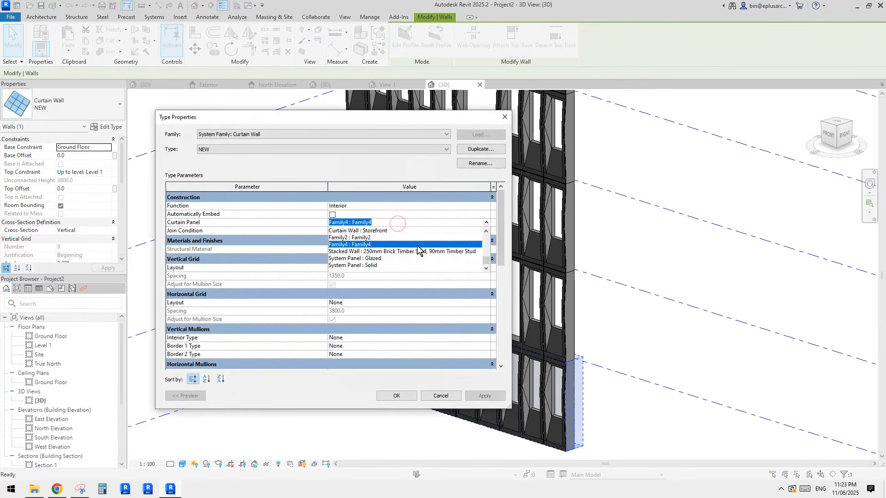
scroll(360, 243, "up", 10)
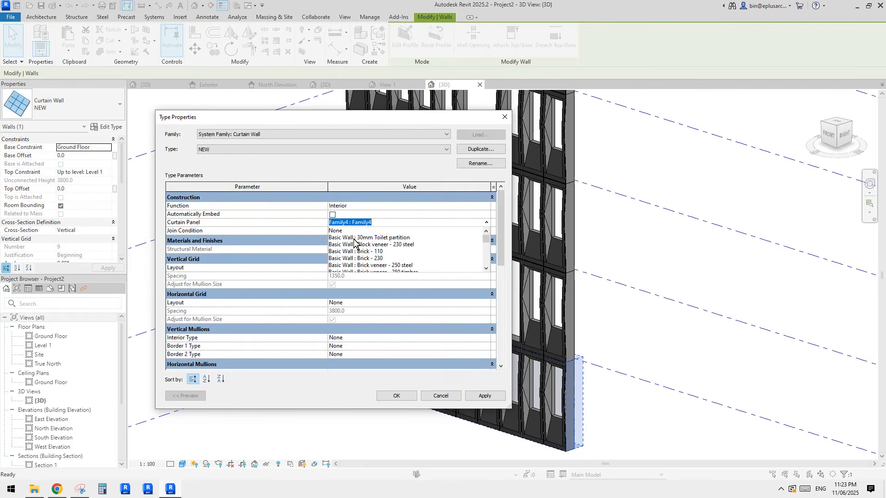
left_click(341, 231)
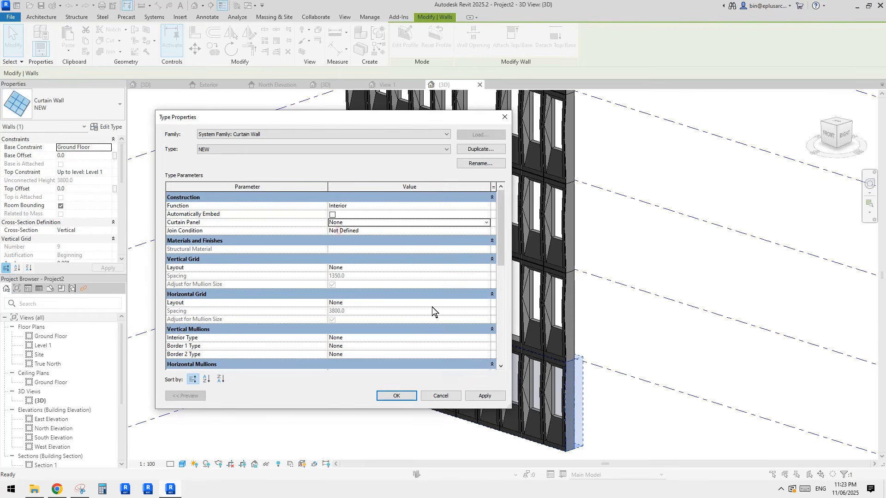
left_click(397, 397)
middle_click_drag(490, 384, 554, 295)
scroll(541, 369, "down", 1)
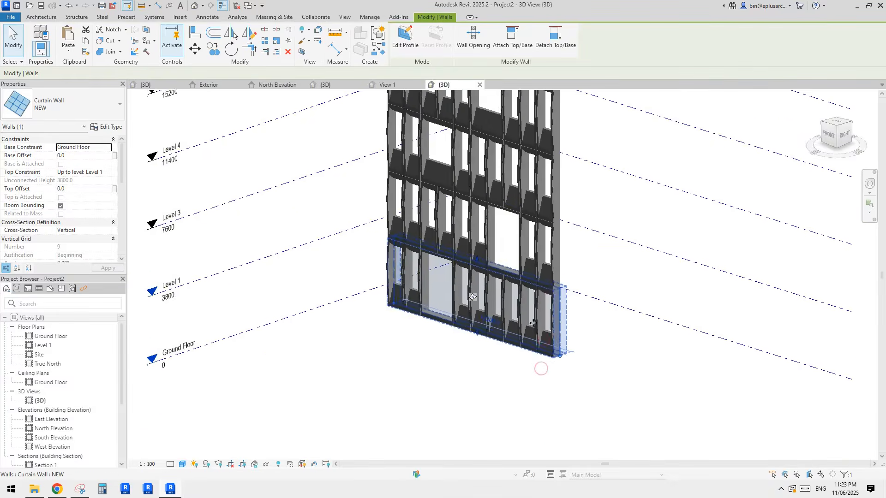
Step: Draw a short test curtain wall of type NEW beside the facade, from Ground Floor up to Level 1
middle_click_drag(540, 368, 546, 378, "shift")
key("c")
key("s")
left_click(621, 377)
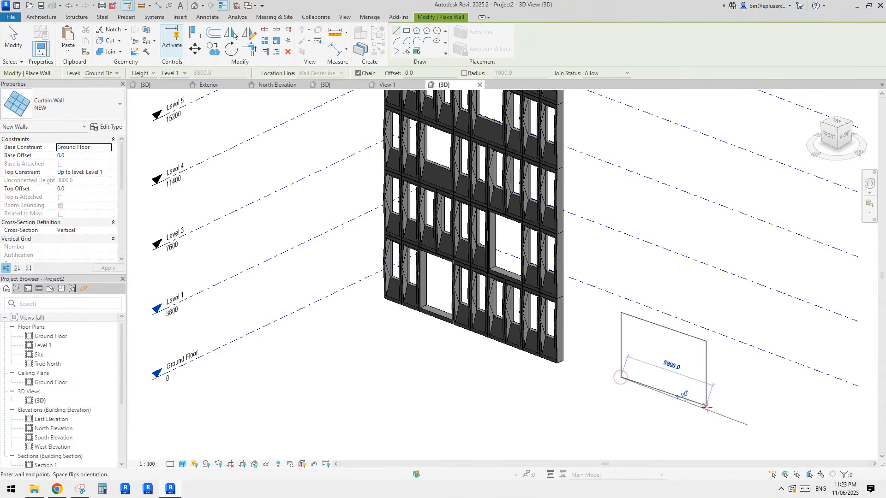
left_click(706, 407)
key("Escape")
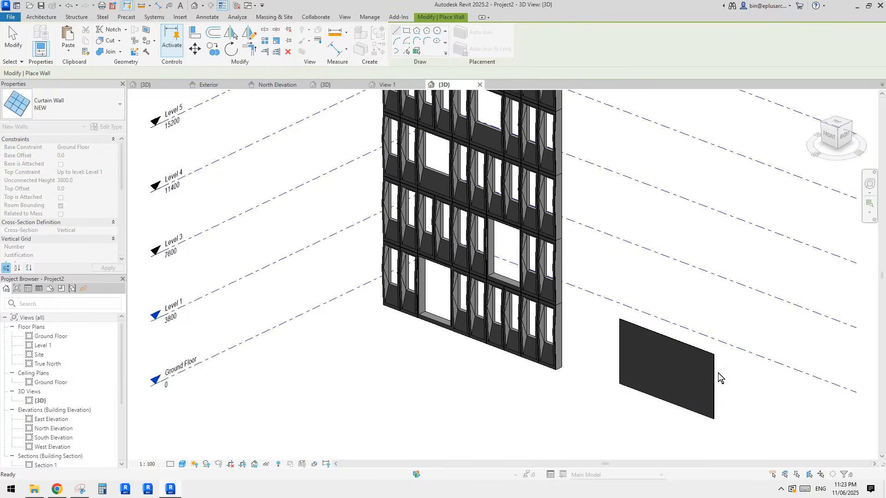
key("Escape")
Step: Set the curtain panel of the NEW curtain wall type back to Family4 : Family4
left_click(459, 325)
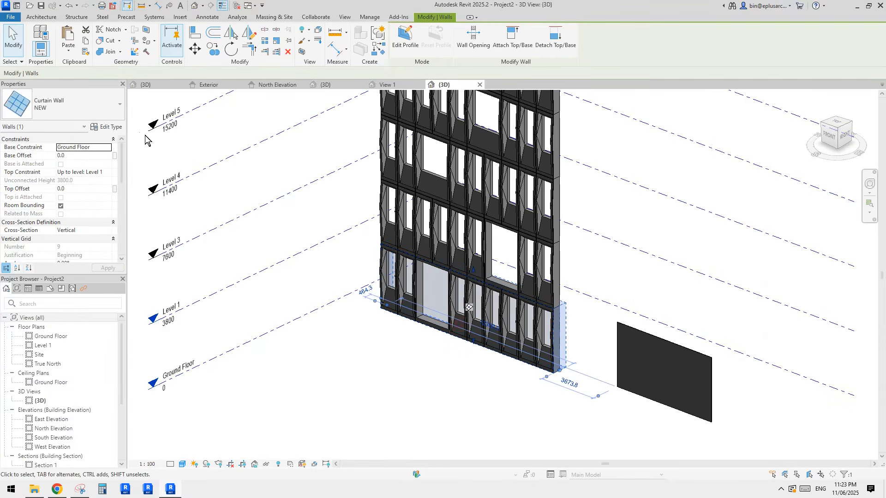
left_click(443, 222)
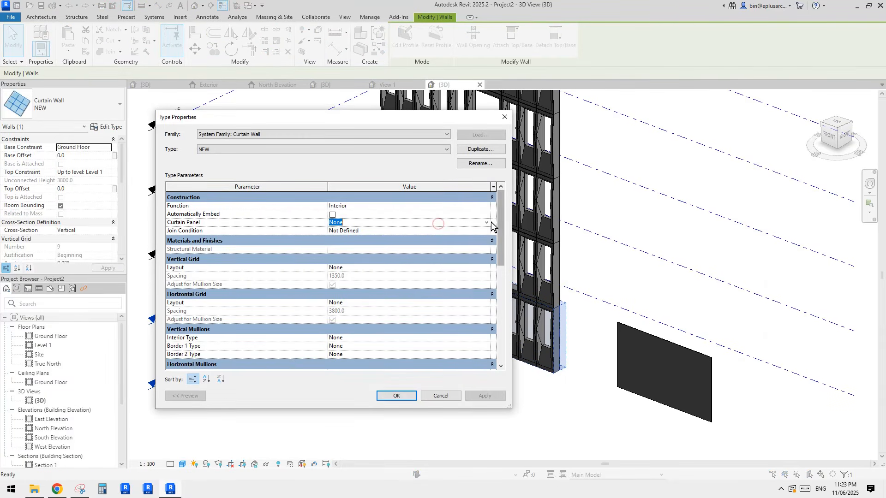
left_click(486, 223)
scroll(384, 237, "down", 10)
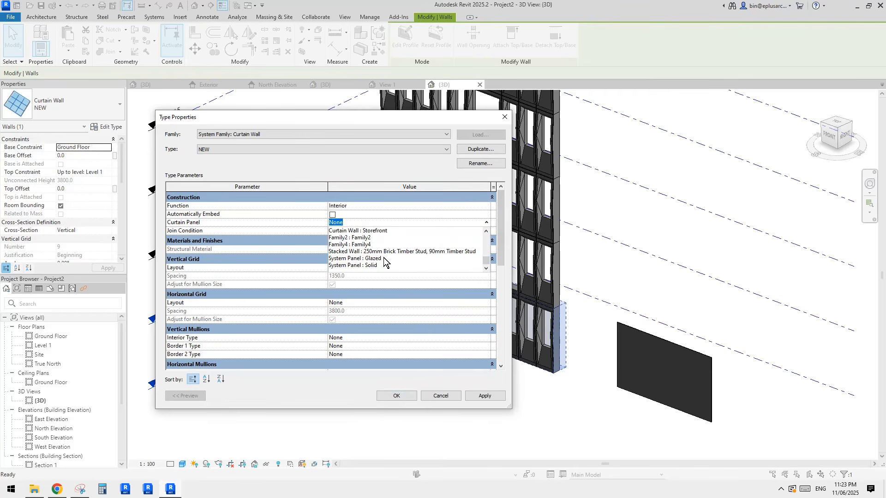
left_click(366, 246)
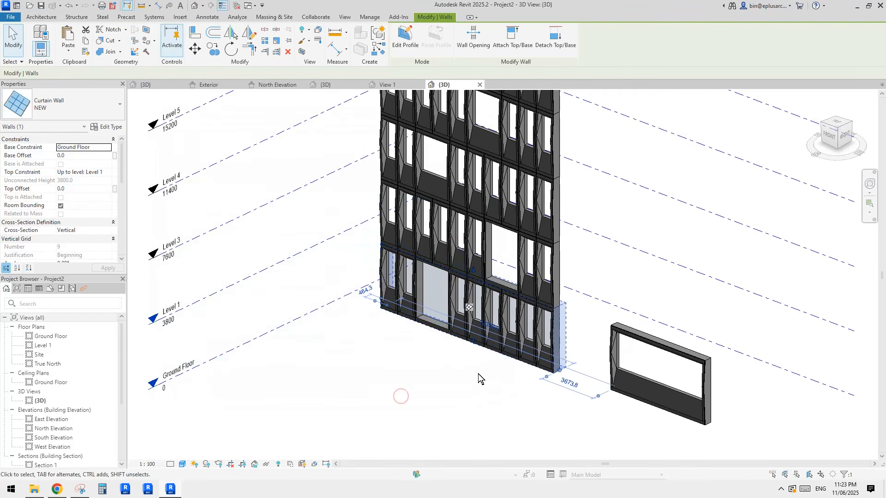
Step: Remove the grid line segment between the two narrow Ground Floor panels below the wide Level 1 opening, merging them into one
scroll(504, 339, "up", 4)
key("Escape")
scroll(503, 333, "up", 2)
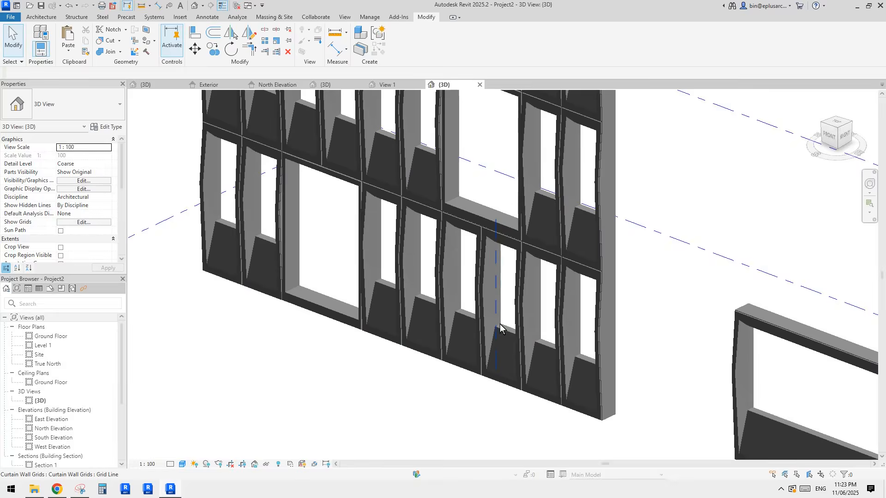
left_click(506, 308)
key("Escape")
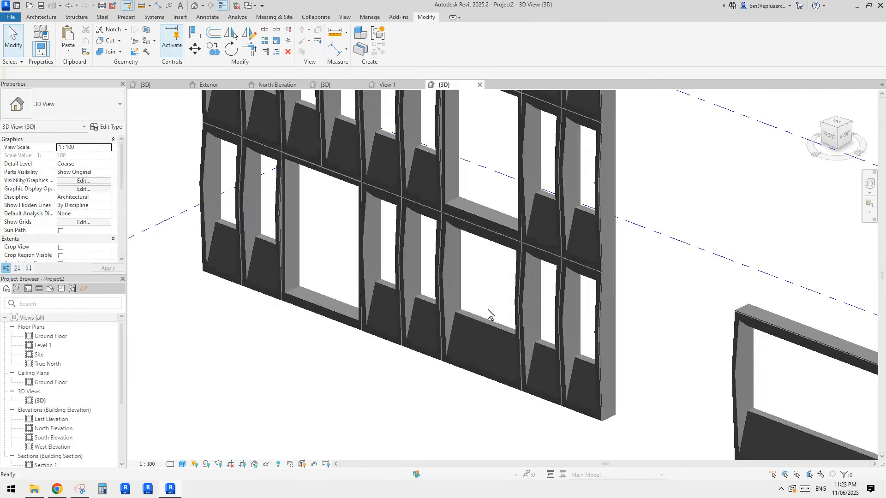
Step: Change the merged wide Ground Floor panel below the Level 1 opening to Family2
left_click(483, 326)
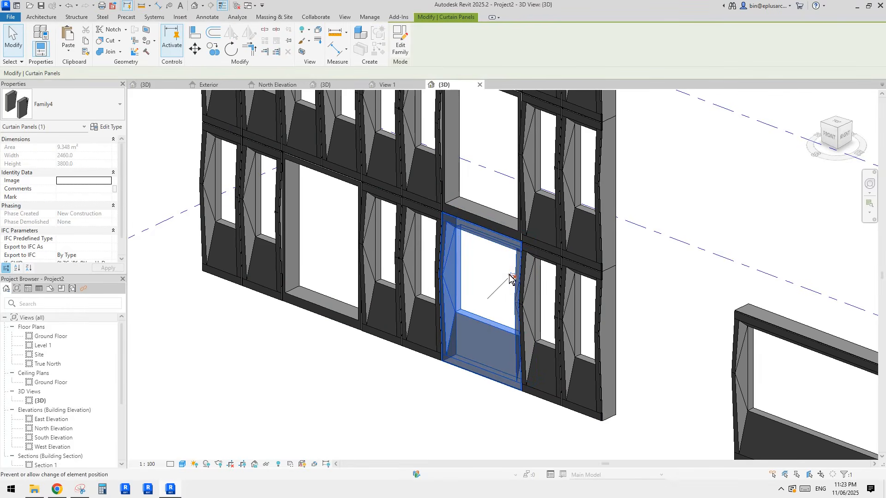
left_click(90, 112)
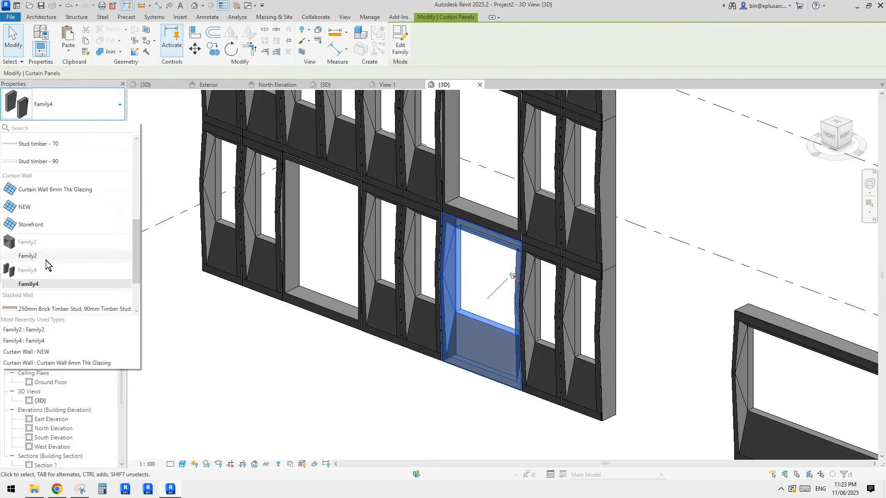
left_click(45, 260)
key("Escape")
middle_click_drag(614, 257, 621, 266, "shift")
scroll(629, 285, "down", 3)
middle_click_drag(757, 328, 631, 316)
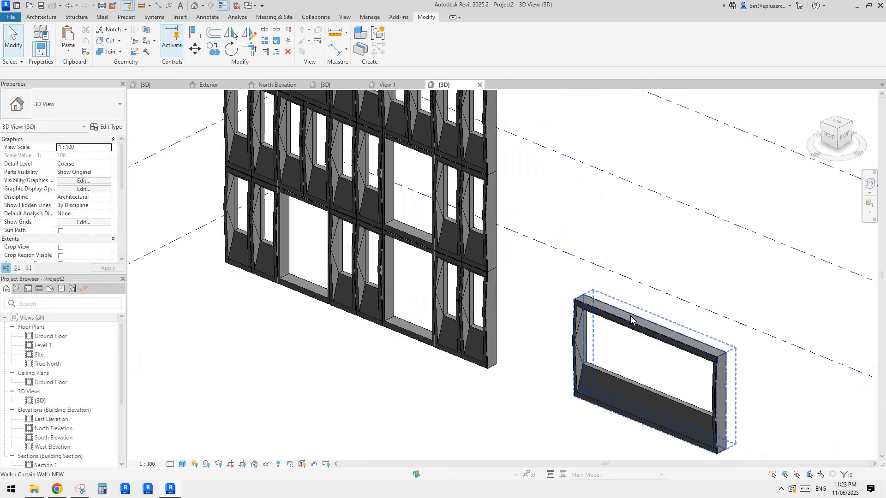
Step: Delete the separate test curtain wall beside the facade and review the facade from its other side
left_click(631, 315)
key("Delete")
middle_click_drag(628, 263, 554, 308, "shift")
scroll(532, 301, "up", 4)
key("Tab")
left_click(532, 301)
key("Escape")
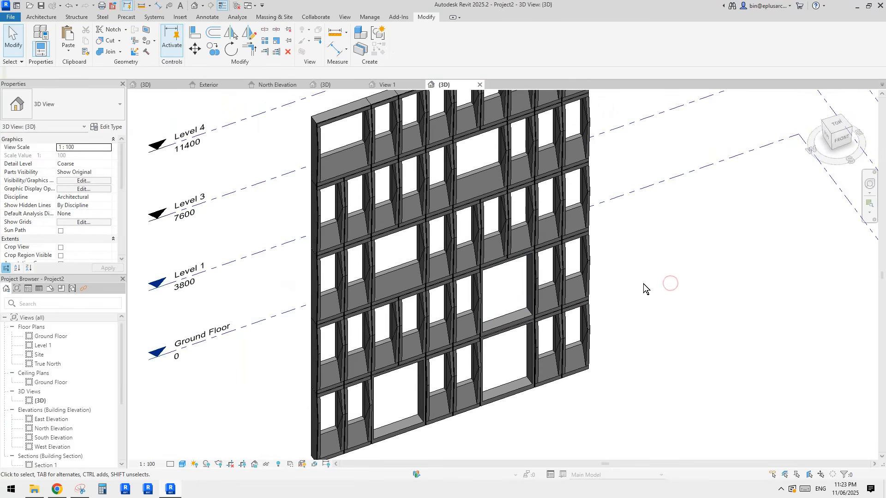